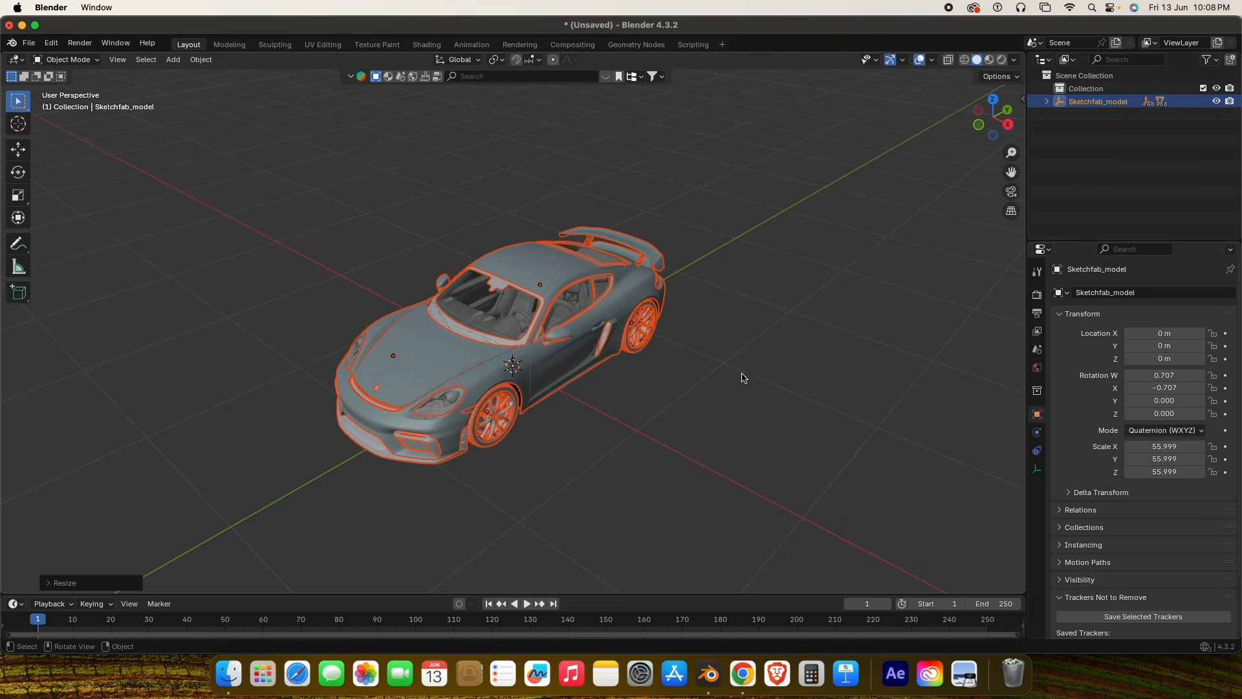
Apply the scale of the imported Sketchfab_model car.
middle_click_drag(744, 377, 641, 339)
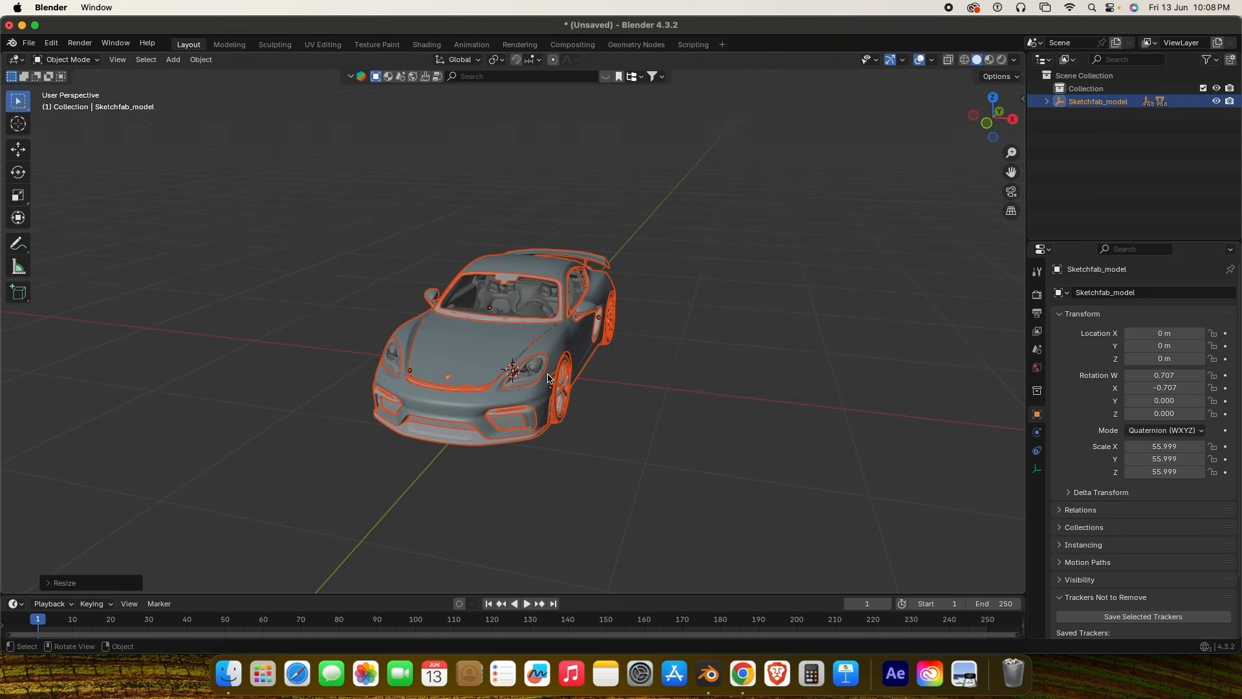
middle_click_drag(548, 378, 584, 393)
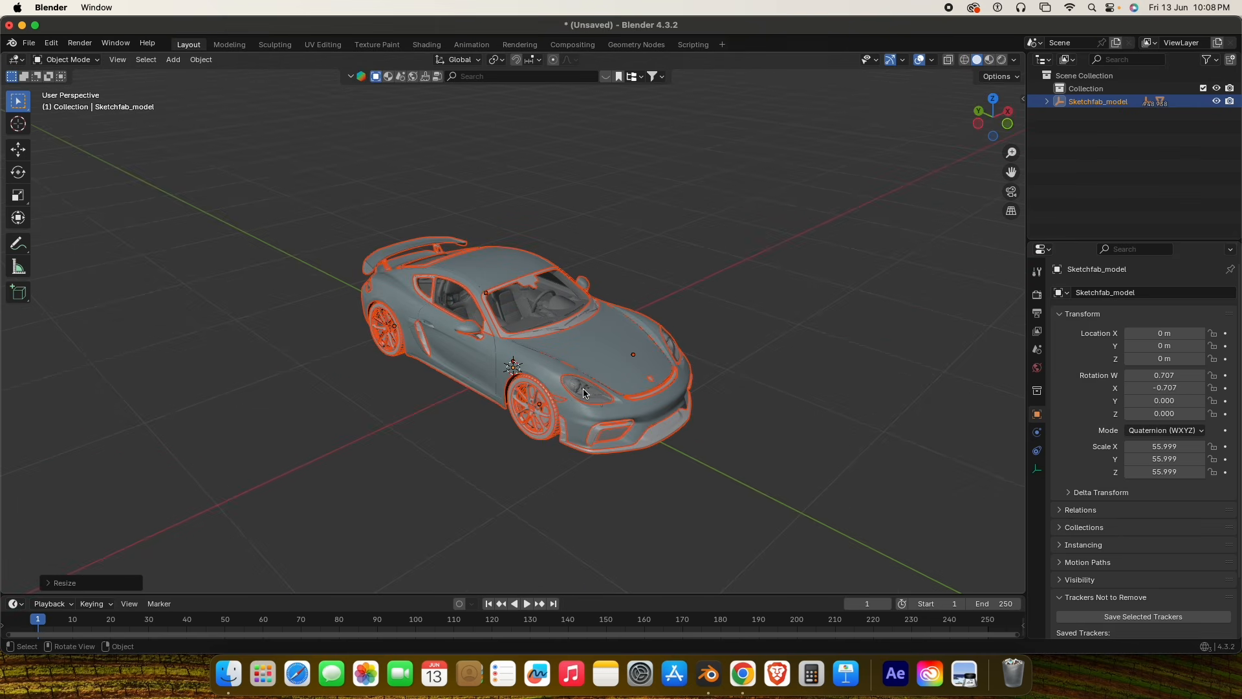
key("ctrl+a")
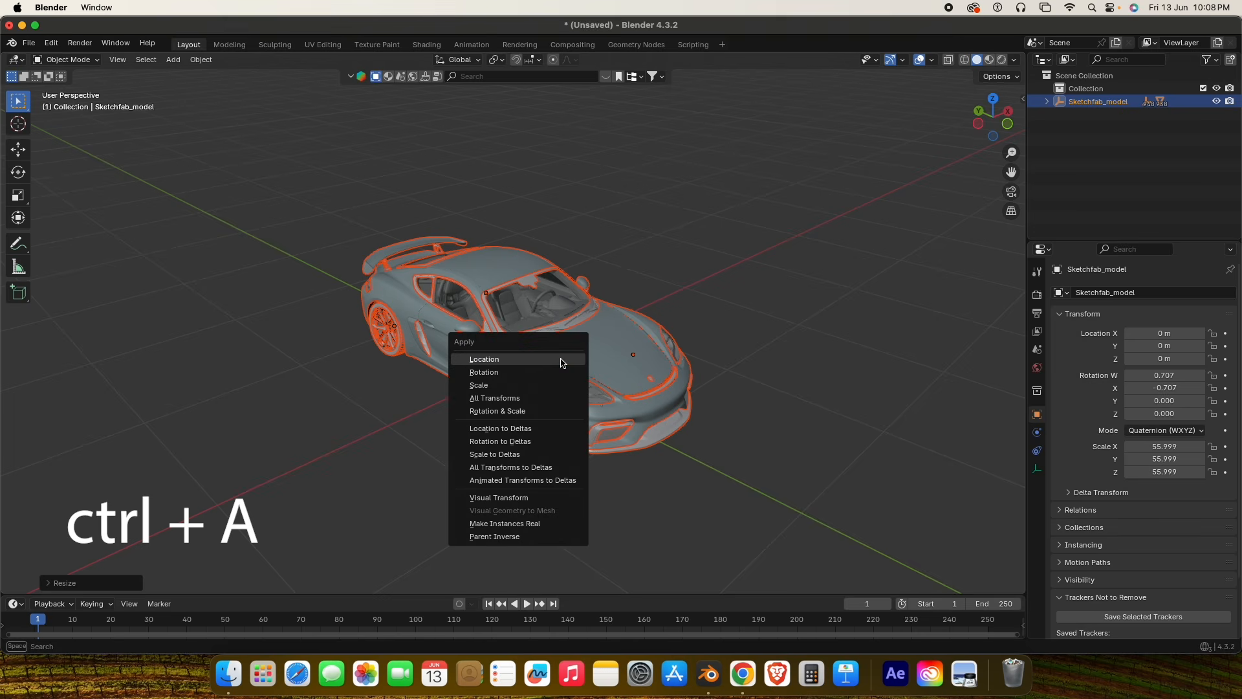
left_click(537, 385)
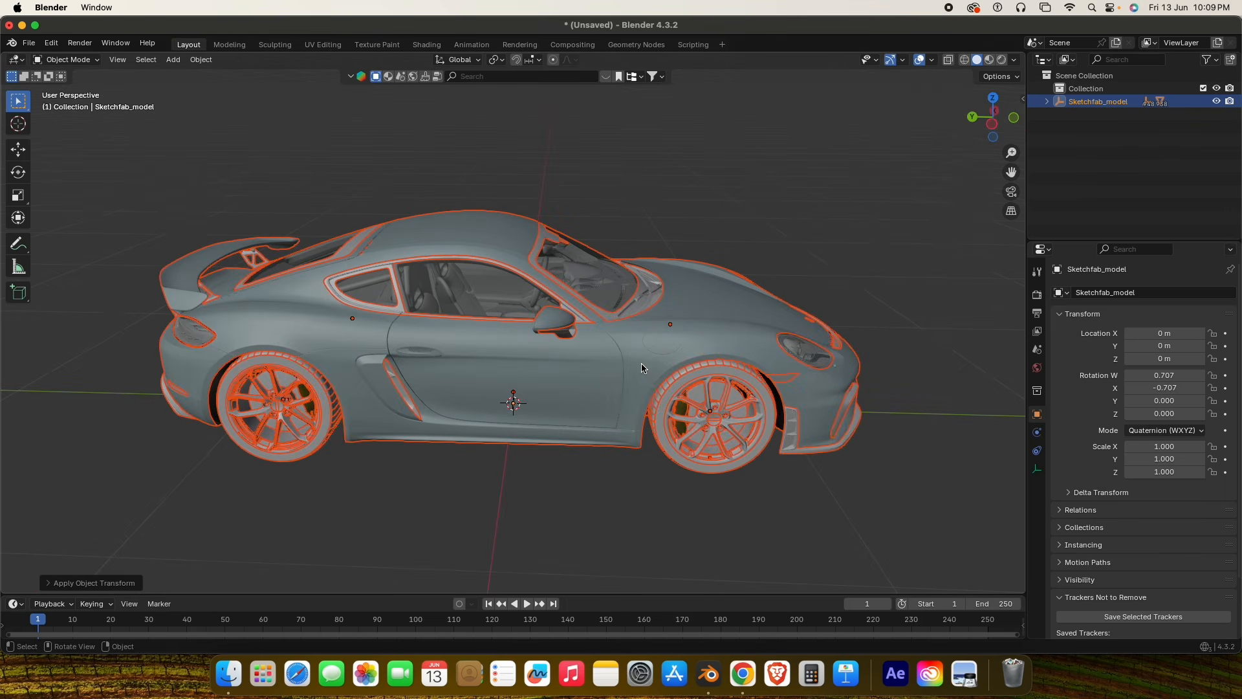
left_click(657, 405)
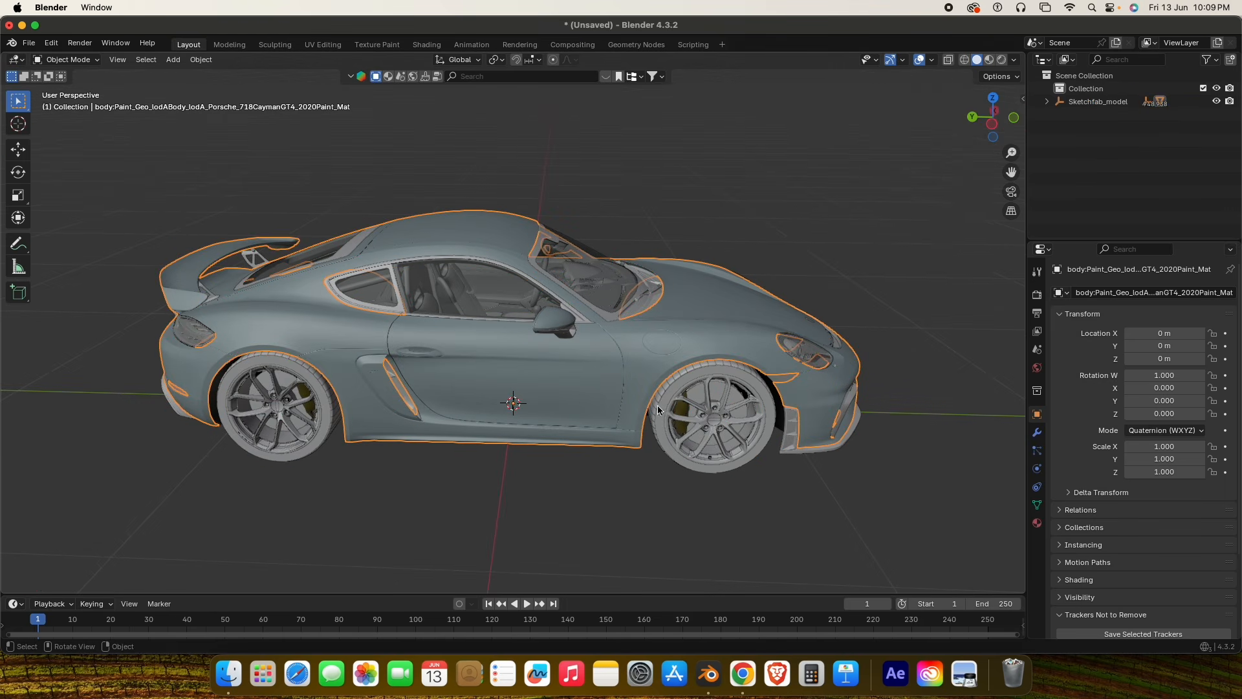
scroll(686, 427, "down", 2)
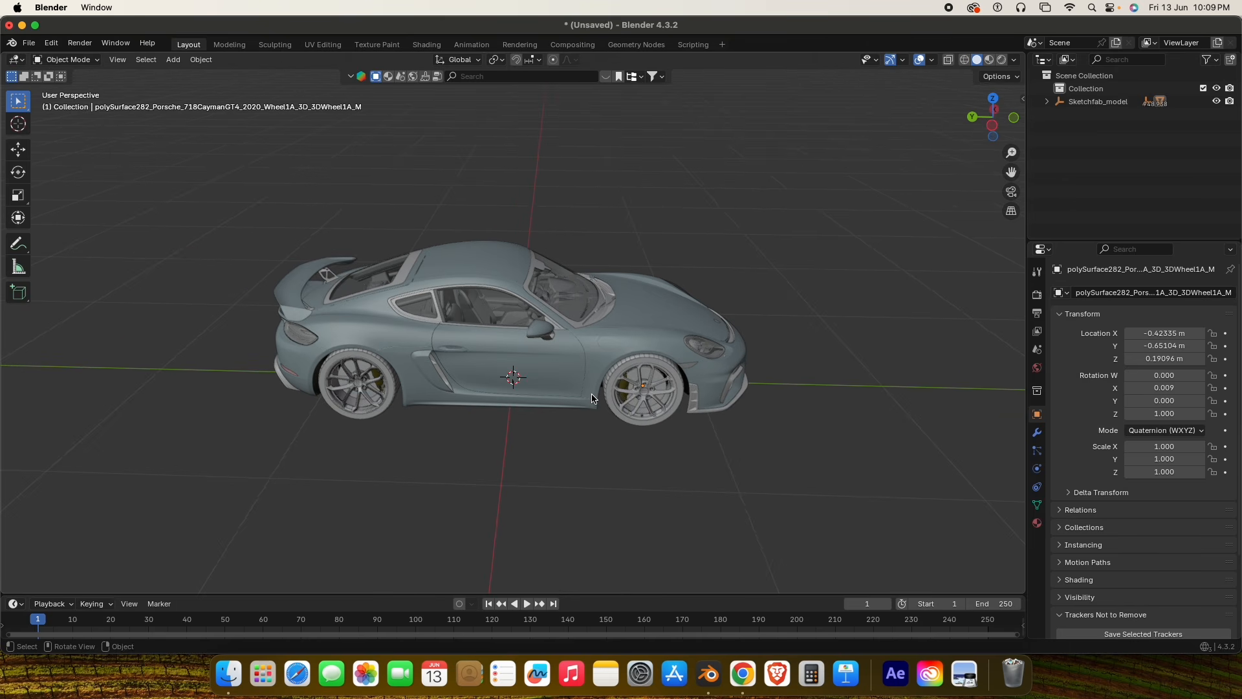
middle_click_drag(612, 429, 524, 424)
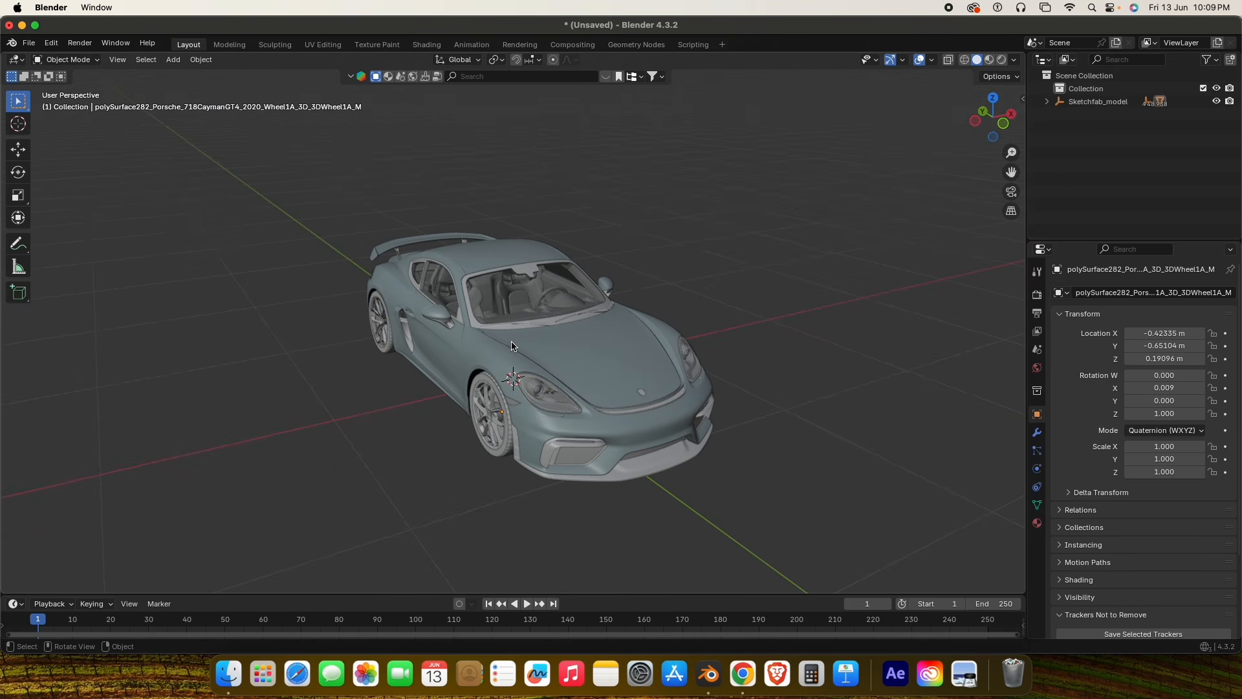
mouse_move(569, 376)
middle_mouse_down()
mouse_move(556, 382)
mouse_move(567, 391)
mouse_move(506, 395)
mouse_move(413, 327)
mouse_move(554, 369)
middle_mouse_up()
Select all the car's objects and move them to a new collection named "car og".
left_click(412, 326)
key("a")
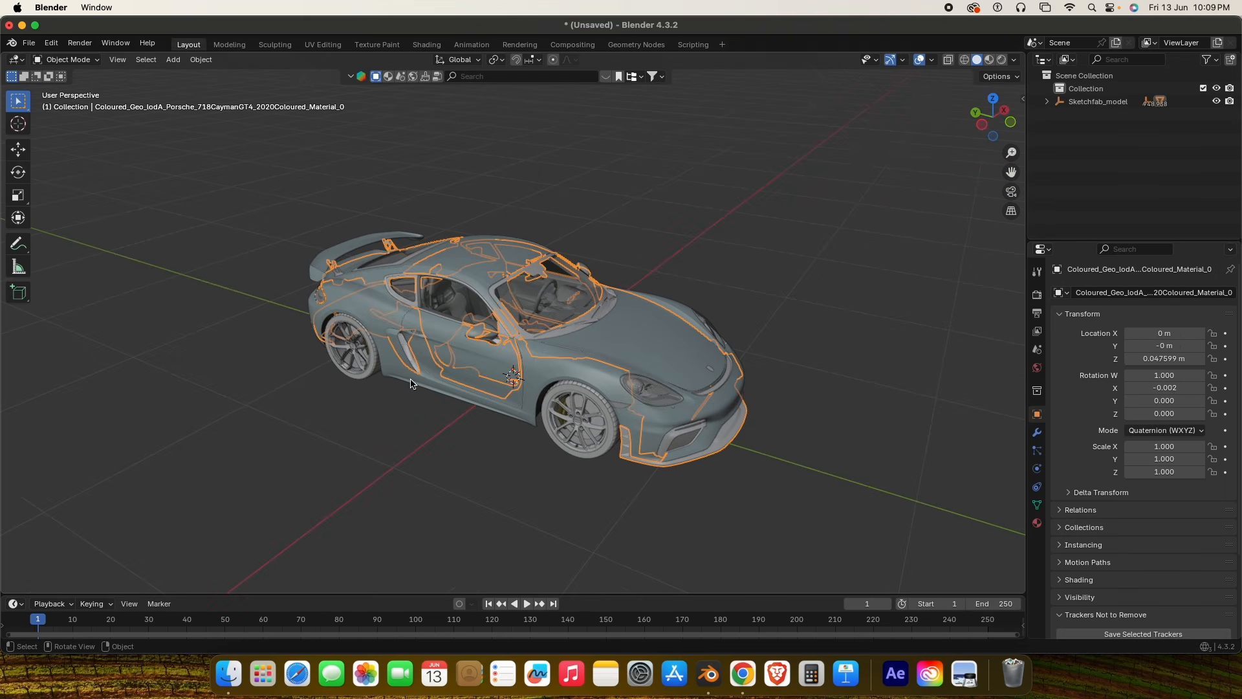
key("a")
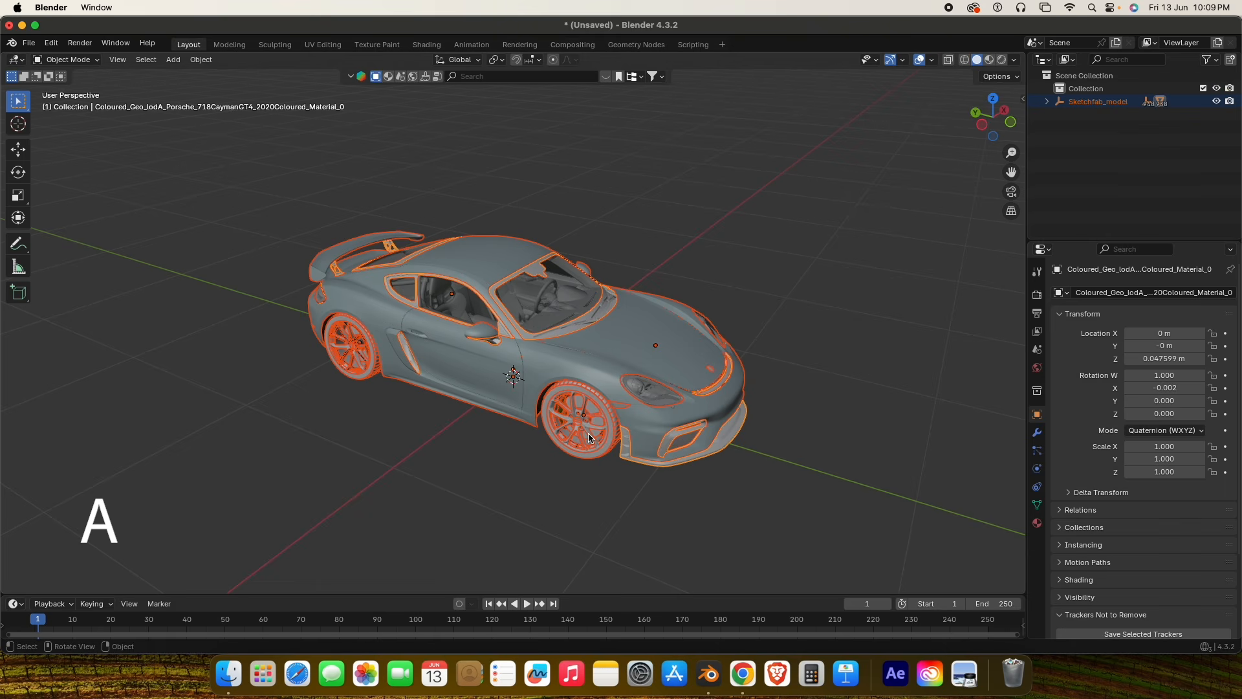
key("m")
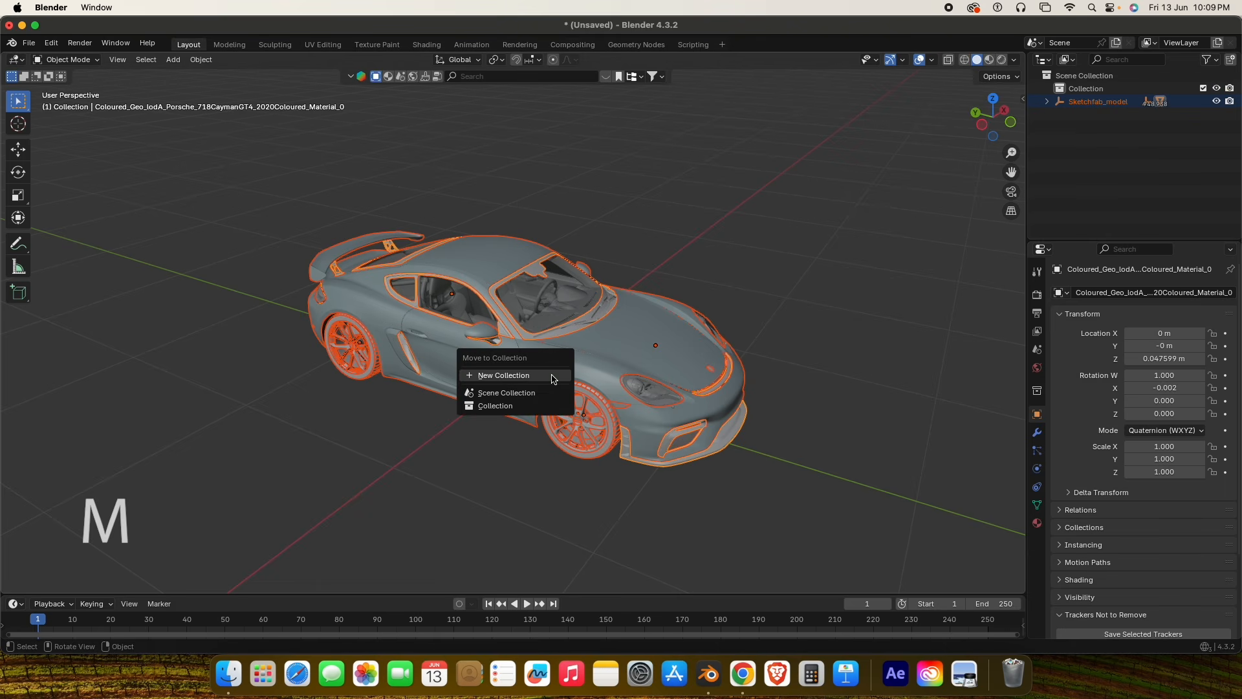
left_click(551, 373)
key("BackSpace")
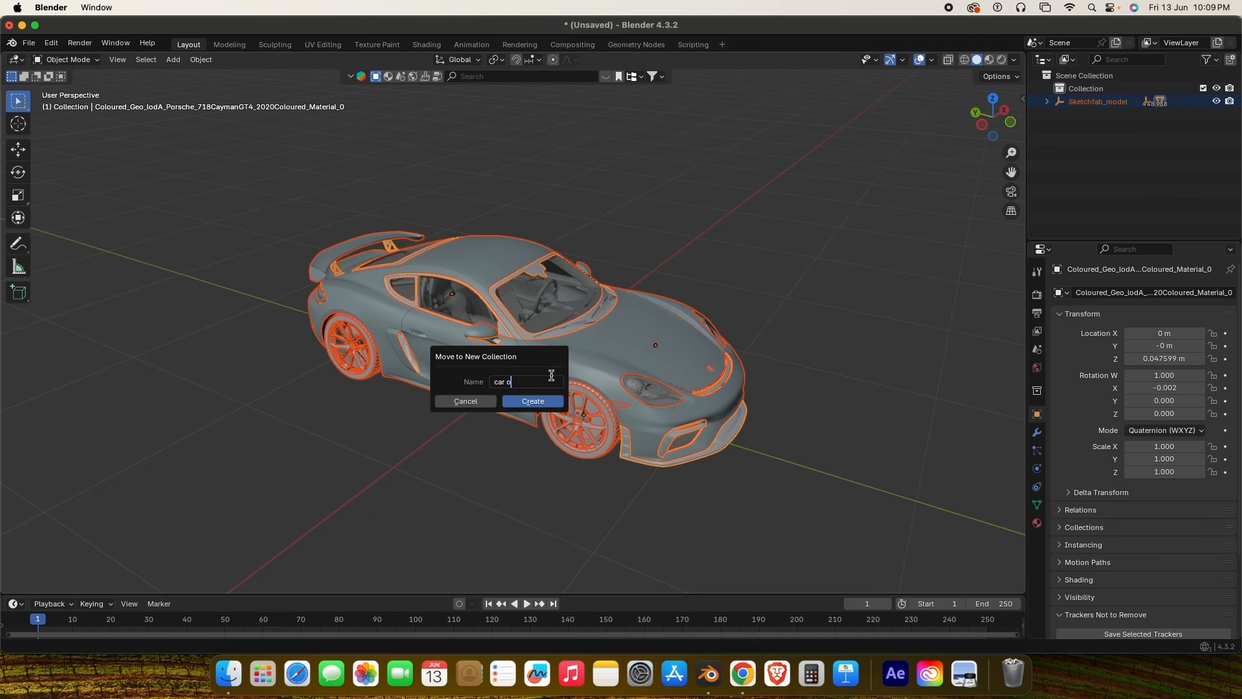
key("Return")
key("Return")
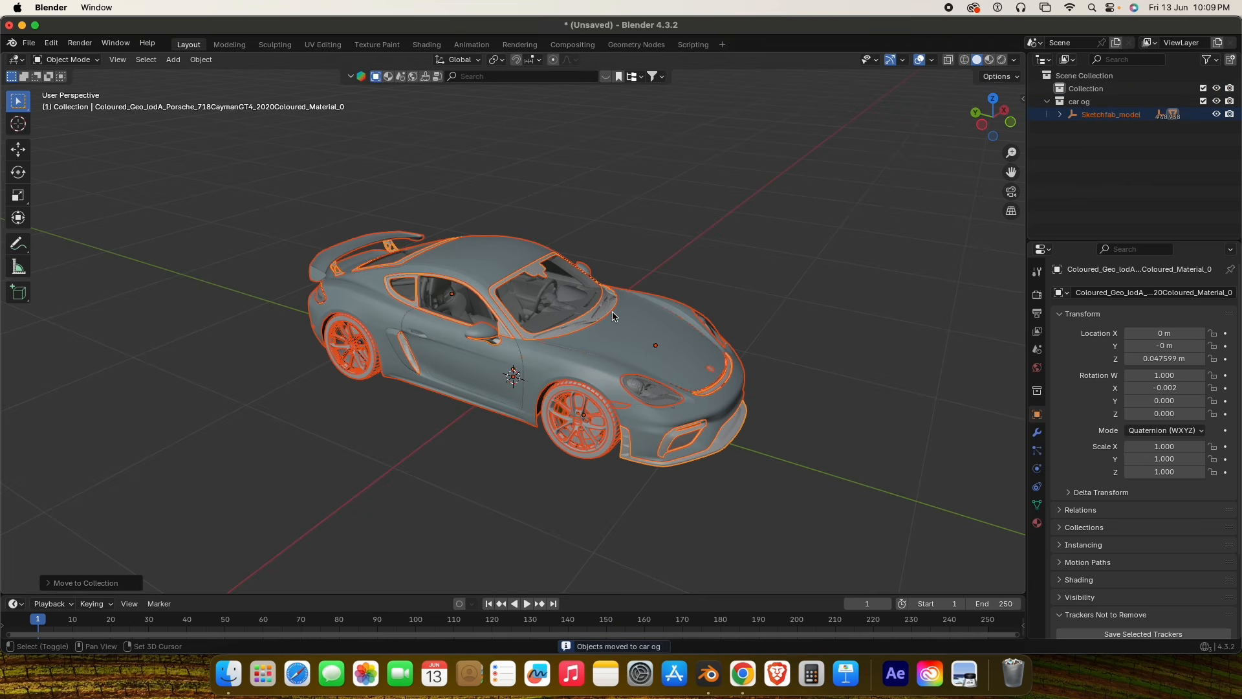
Duplicate the whole car in place and move the copy to a new collection named "dupe".
key("shift+d")
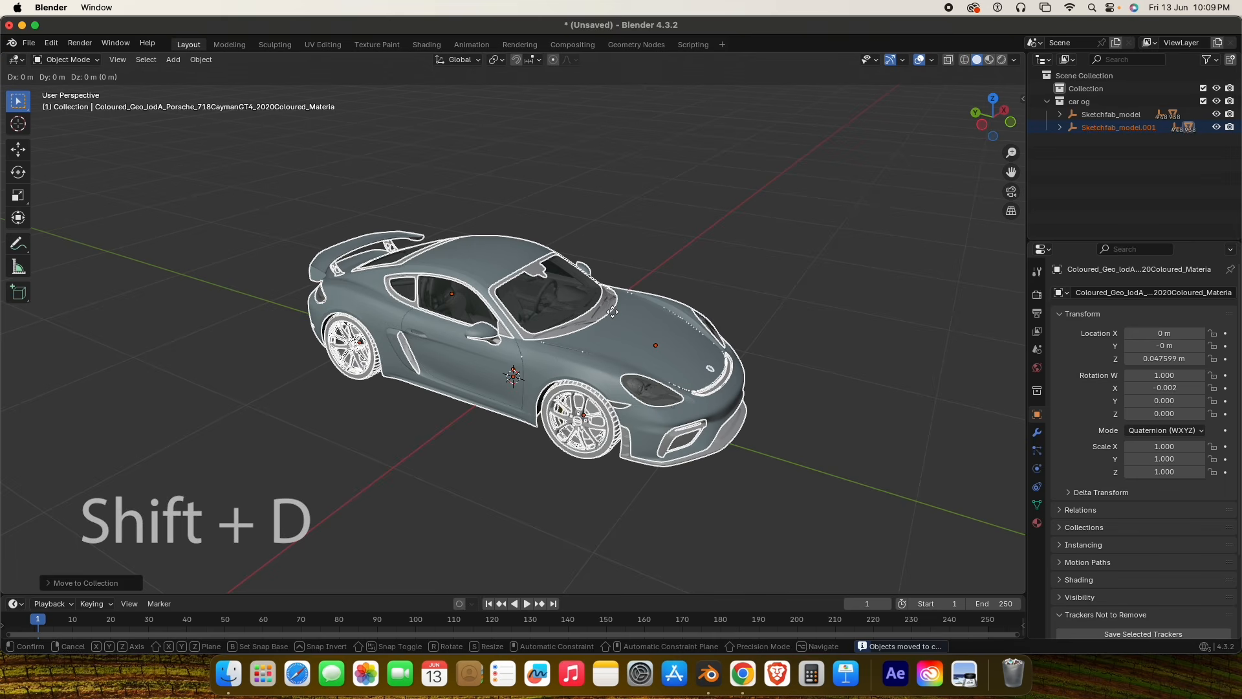
left_click(612, 316)
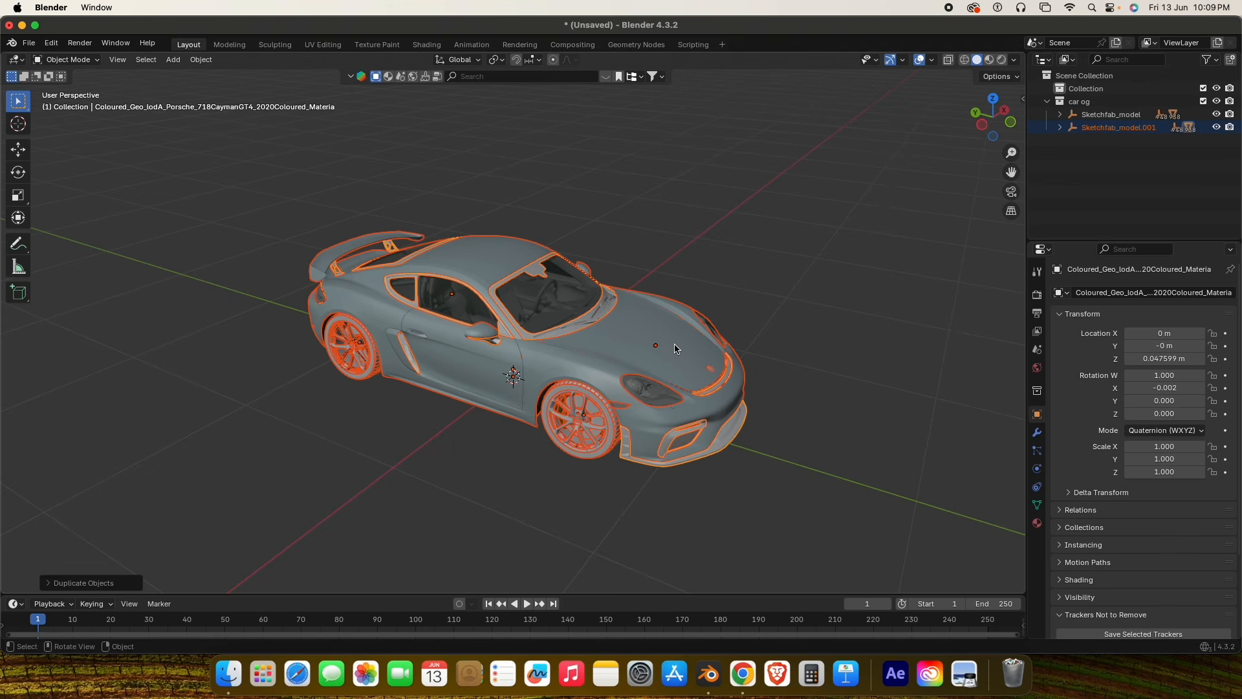
key("m")
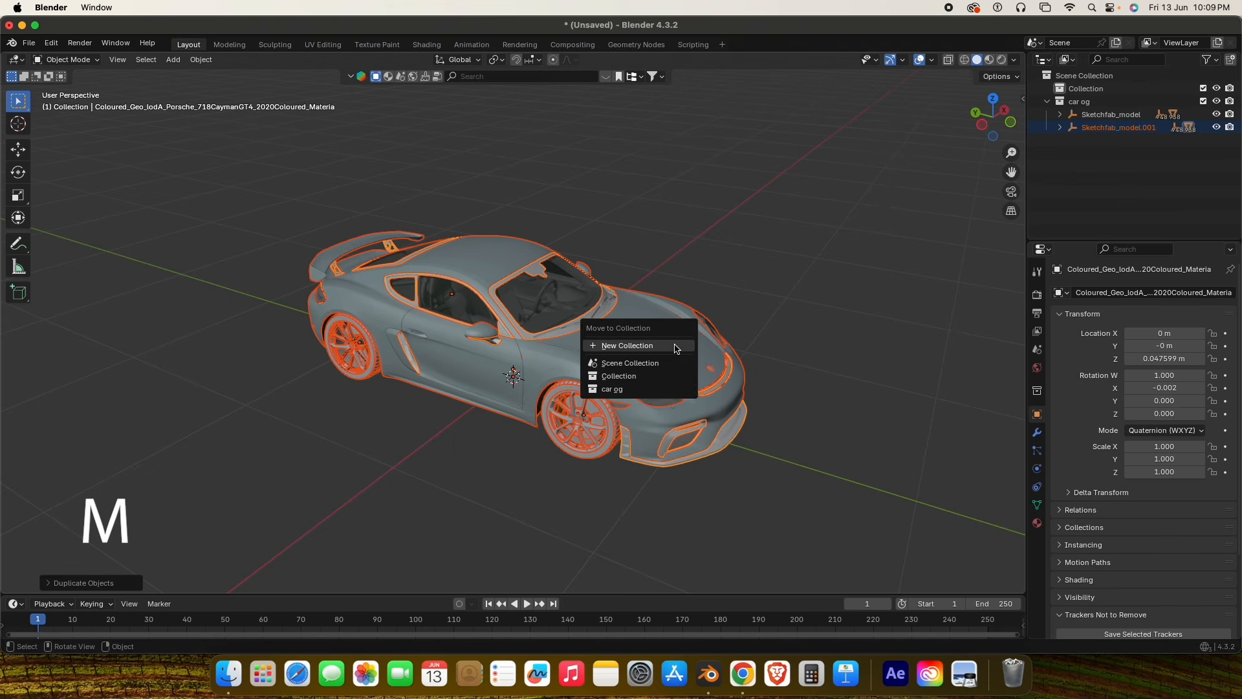
left_click(675, 346)
key("BackSpace")
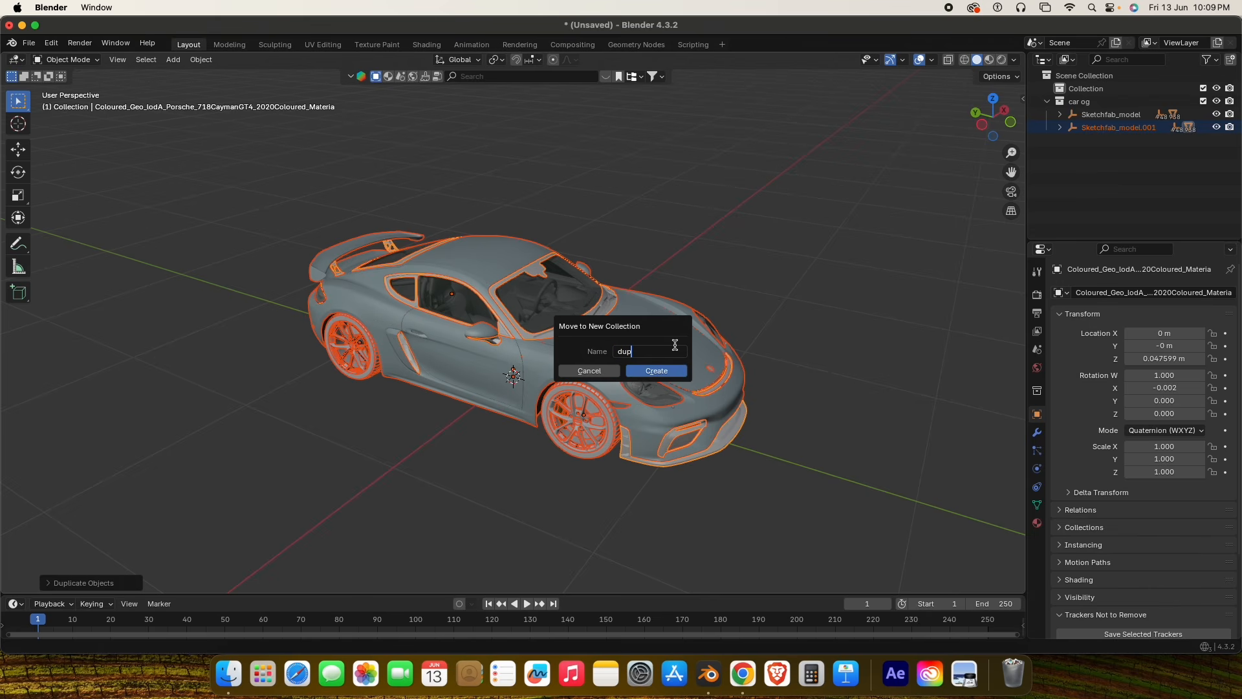
key("Return")
key("Return")
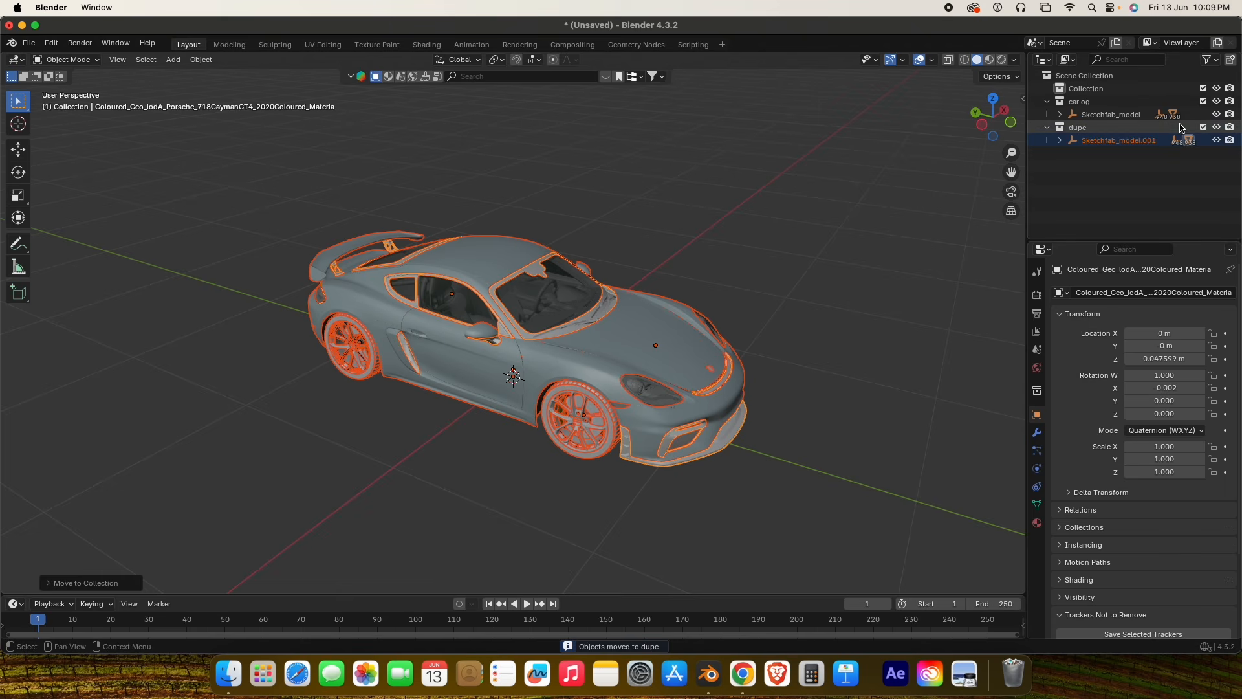
left_click(1121, 129)
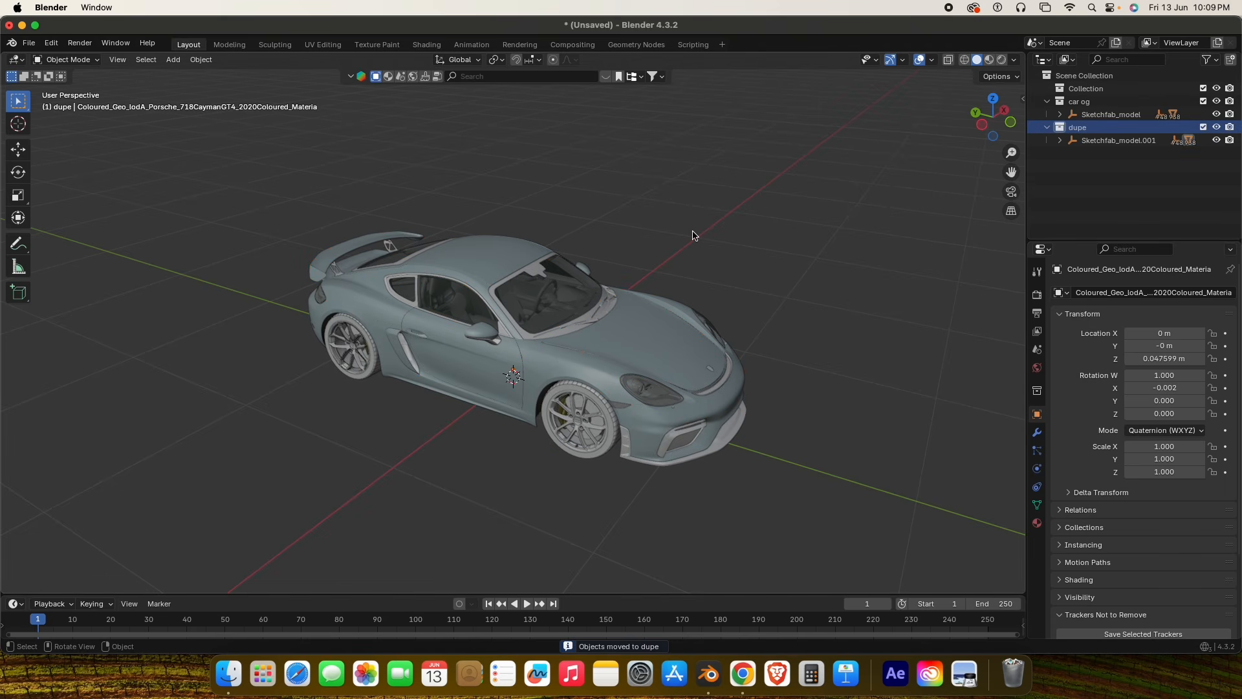
double_click(1060, 129)
key("g")
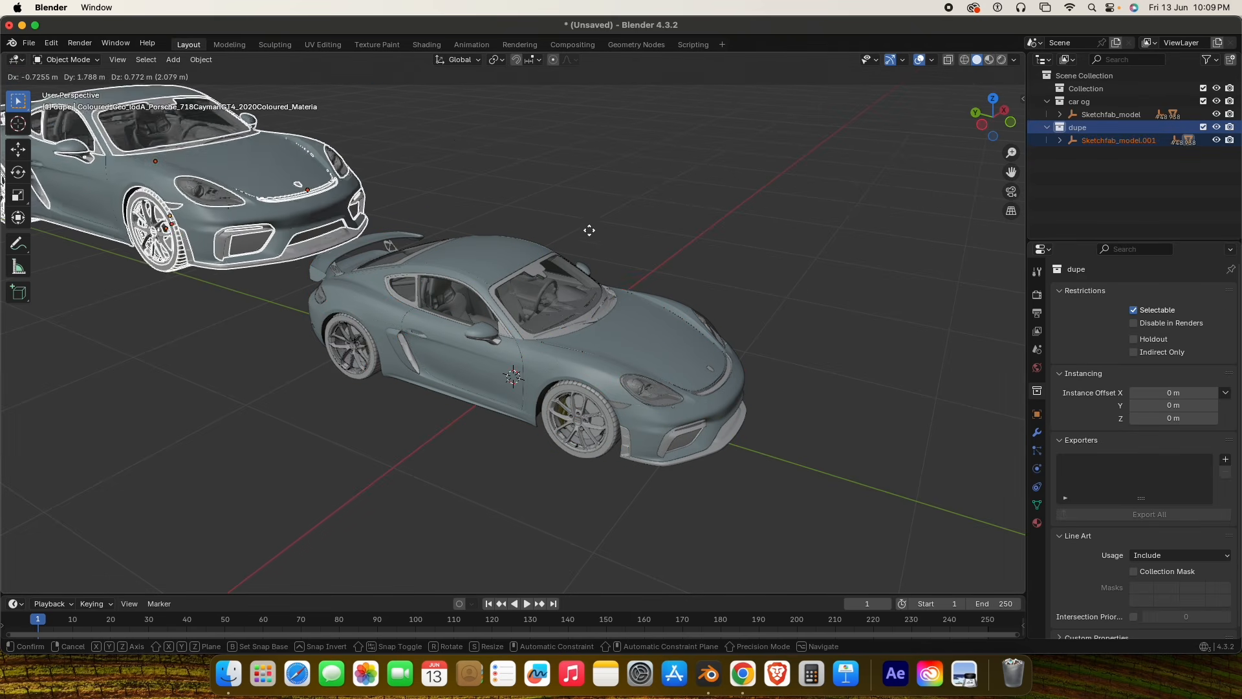
key("Escape")
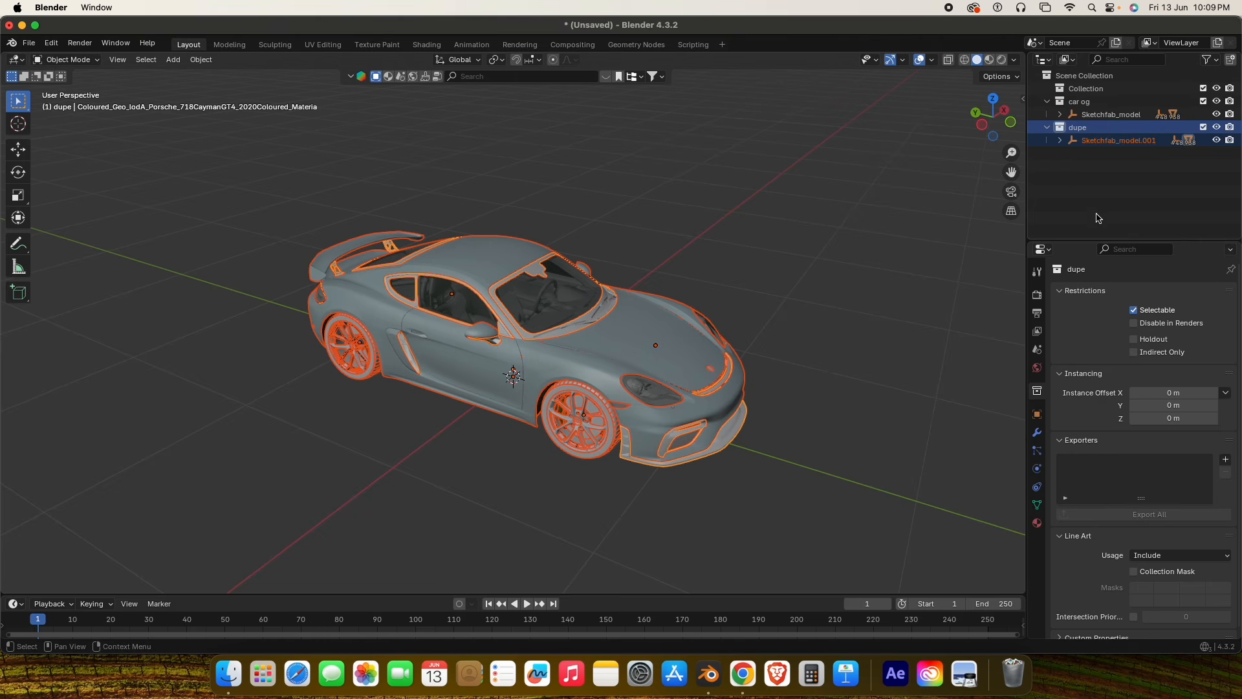
Exclude the "car og" collection holding the original car from the view layer.
left_click(1084, 103)
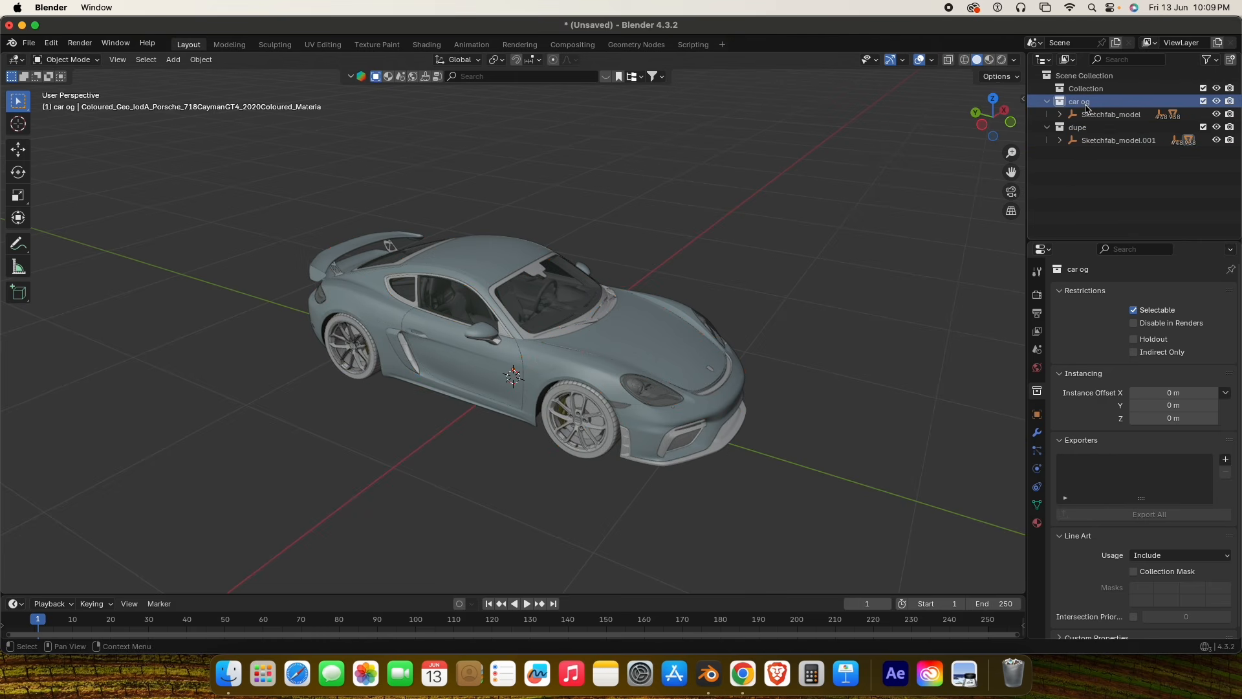
left_click(1203, 101)
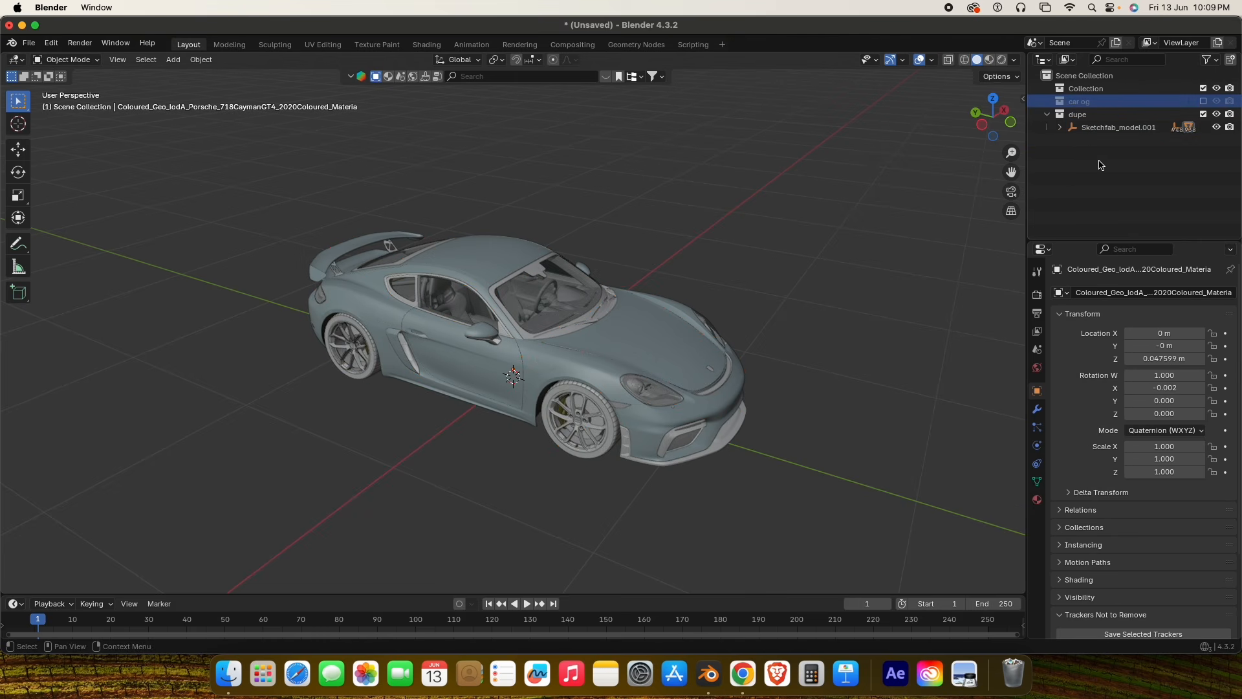
Examine the painted body's mesh on the duplicate car in Edit Mode from several sides, ending in Object Mode.
left_click(663, 370)
mouse_move(666, 372)
middle_mouse_down()
mouse_move(666, 405)
mouse_move(706, 402)
middle_mouse_up()
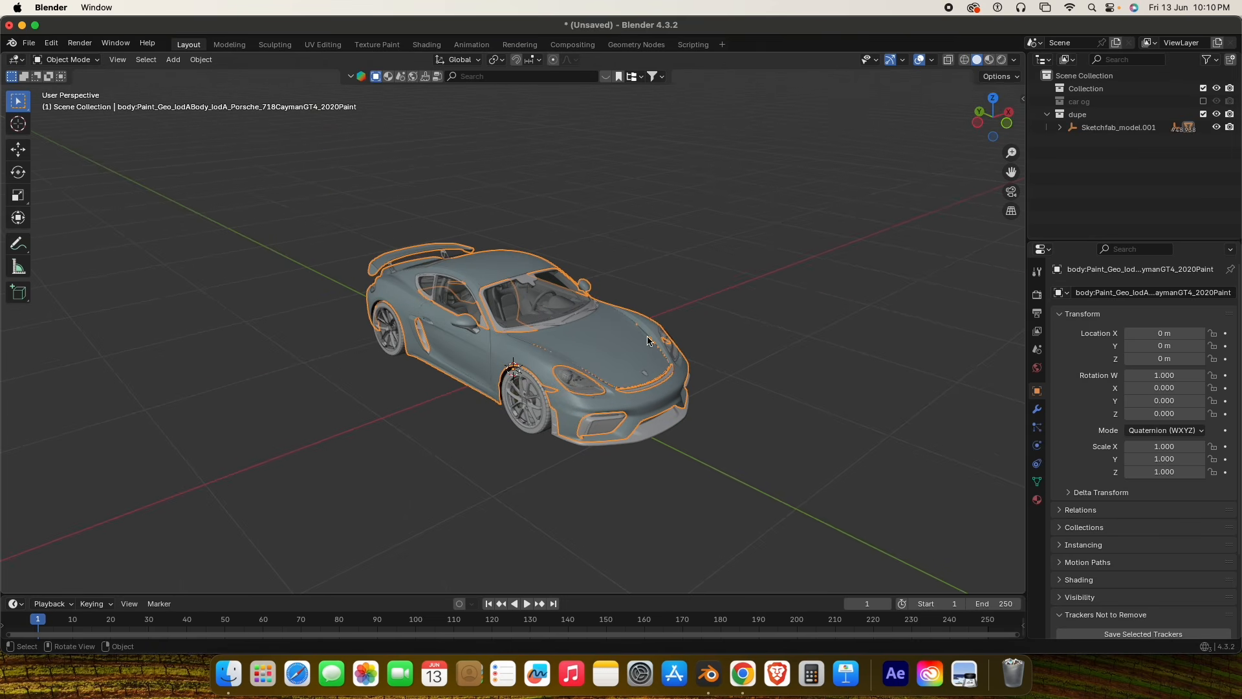
mouse_move(562, 350)
middle_mouse_down()
mouse_move(682, 385)
mouse_move(716, 380)
mouse_move(611, 388)
mouse_move(667, 387)
mouse_move(583, 359)
middle_mouse_up()
left_click(710, 374)
scroll(569, 356, "up", 3)
left_click(608, 337)
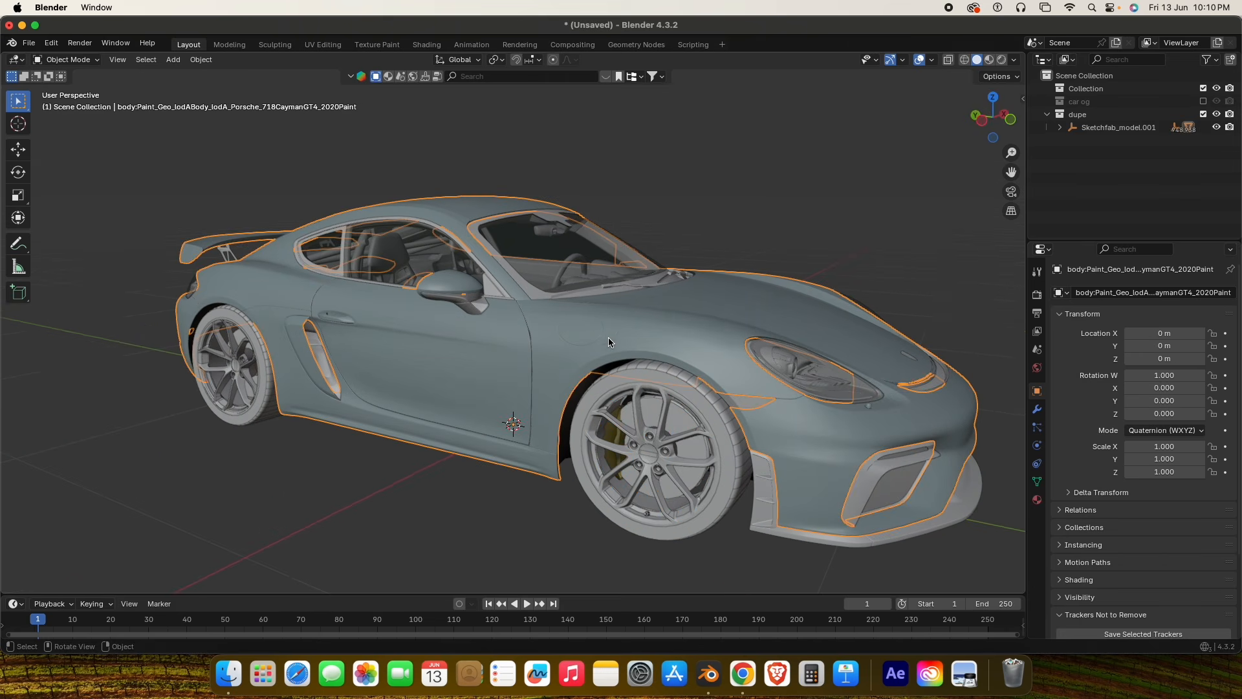
key("Tab")
middle_click_drag(590, 338, 672, 423)
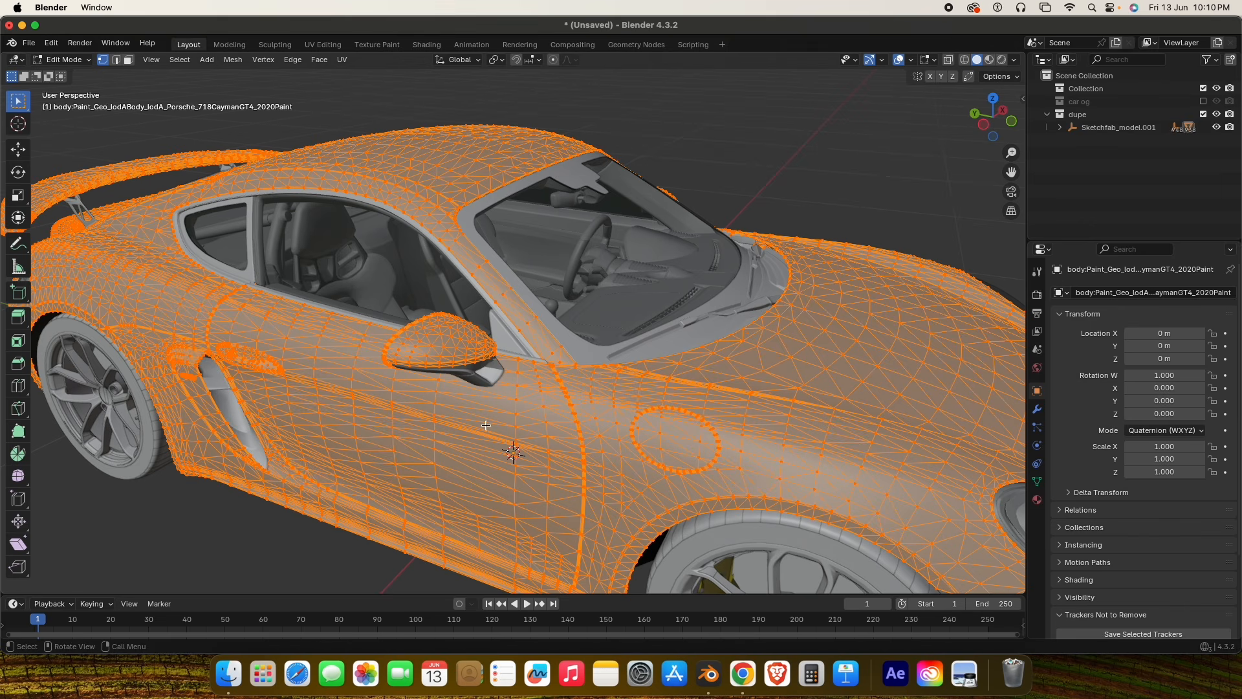
middle_click_drag(550, 460, 569, 404)
scroll(571, 402, "down", 1)
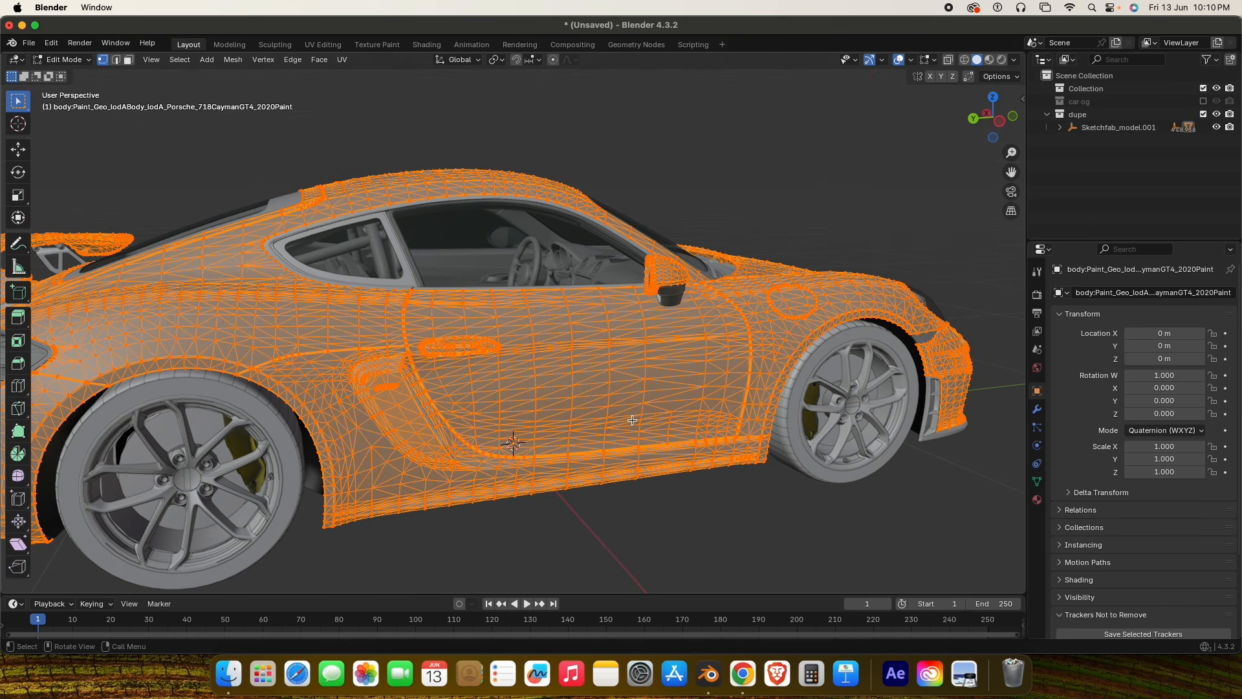
scroll(735, 342, "down", 1)
middle_click_drag(736, 342, 593, 379)
scroll(593, 379, "up", 2)
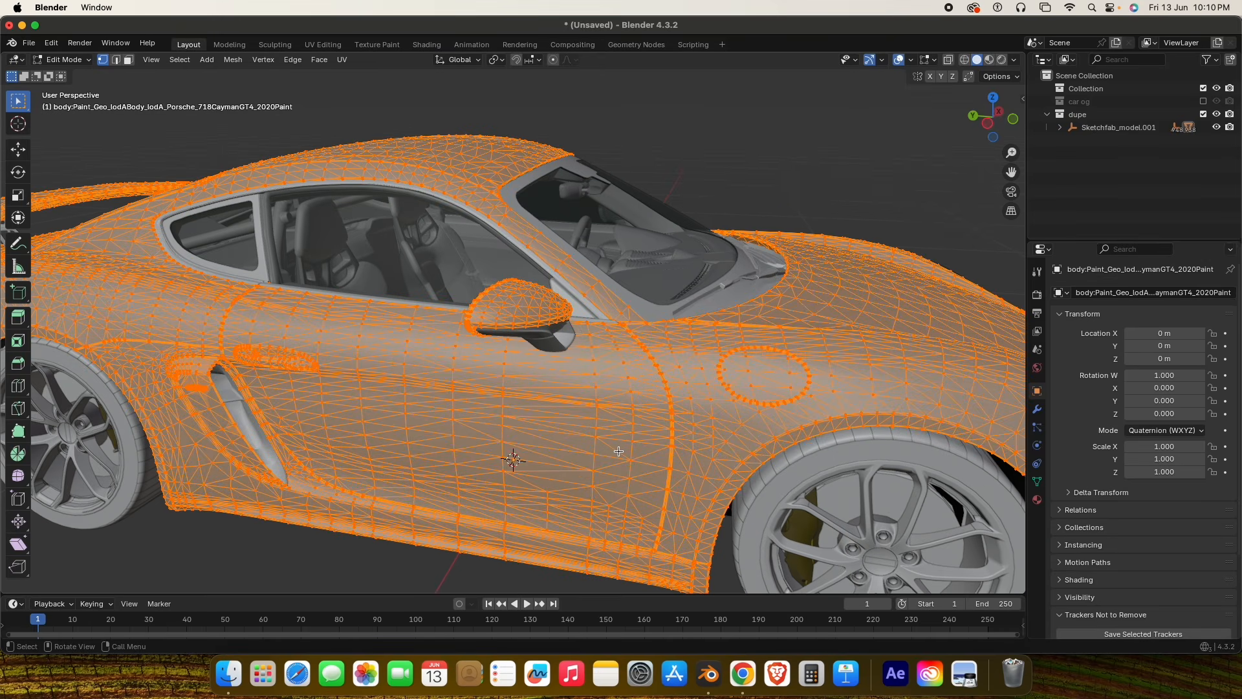
middle_click_drag(475, 408, 591, 410)
scroll(591, 411, "down", 2)
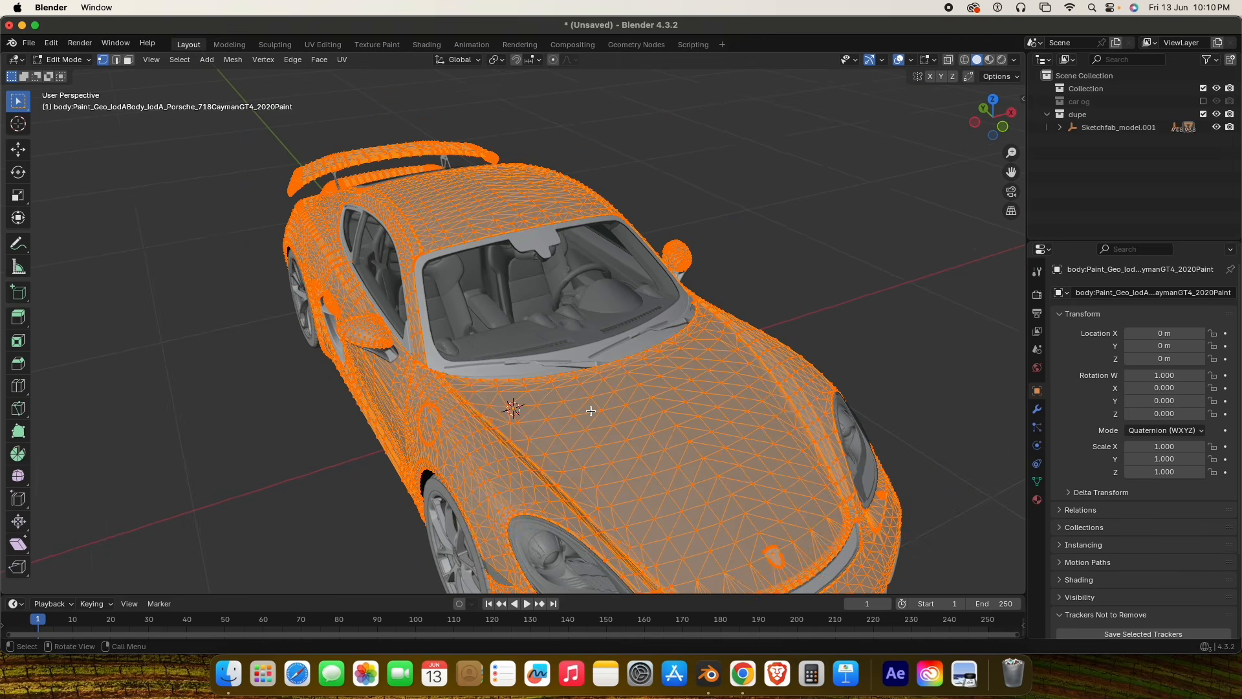
key("Tab")
middle_click_drag(479, 406, 563, 401)
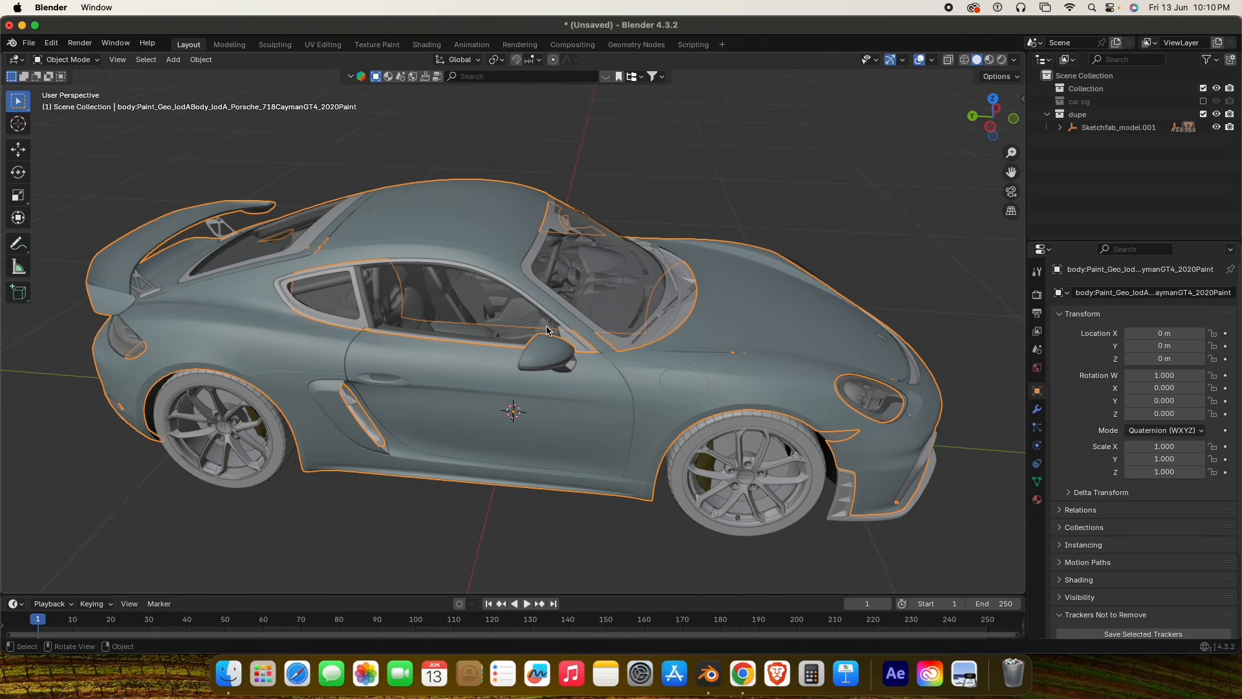
key("Tab")
key("Tab")
scroll(510, 300, "down", 2)
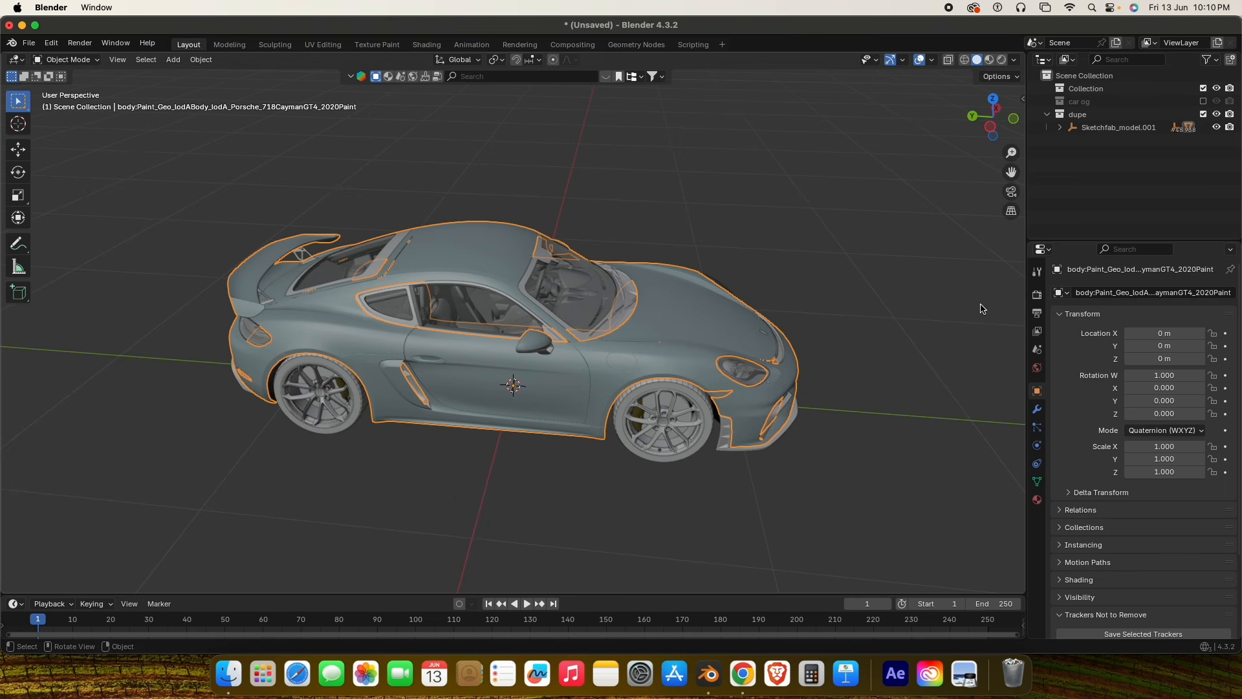
middle_click_drag(414, 406, 364, 255)
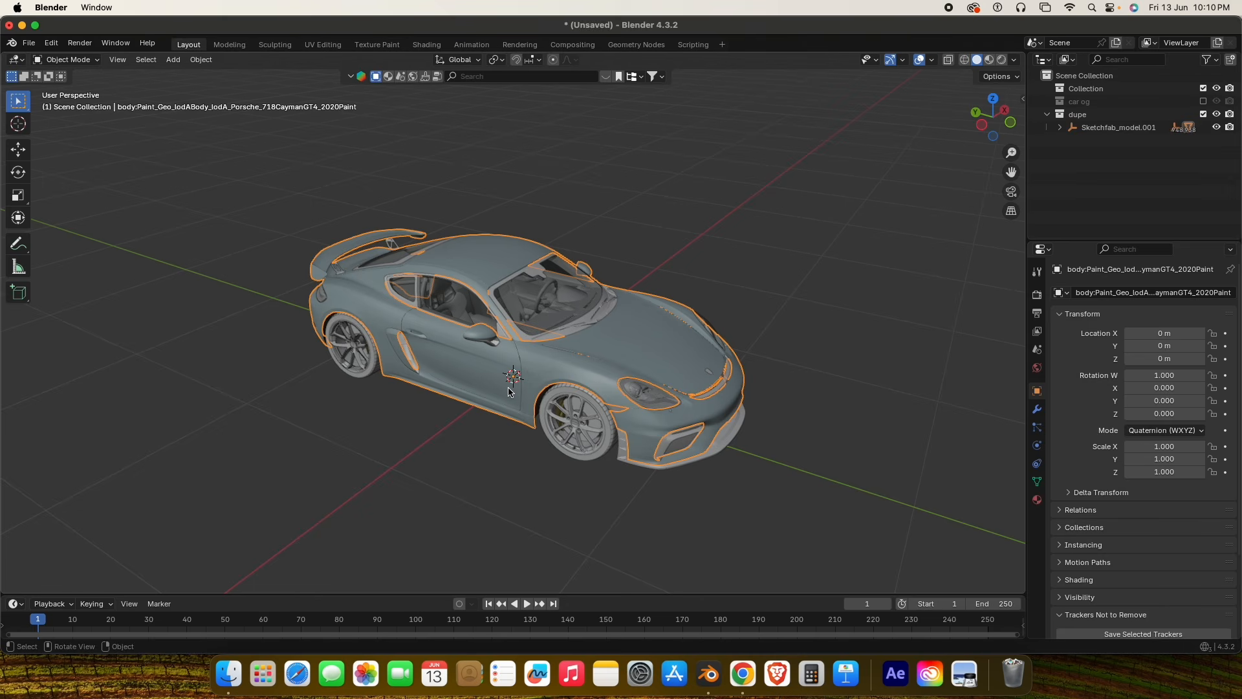
Select every part of the duplicate car and join the meshes into the painted body object.
key("a")
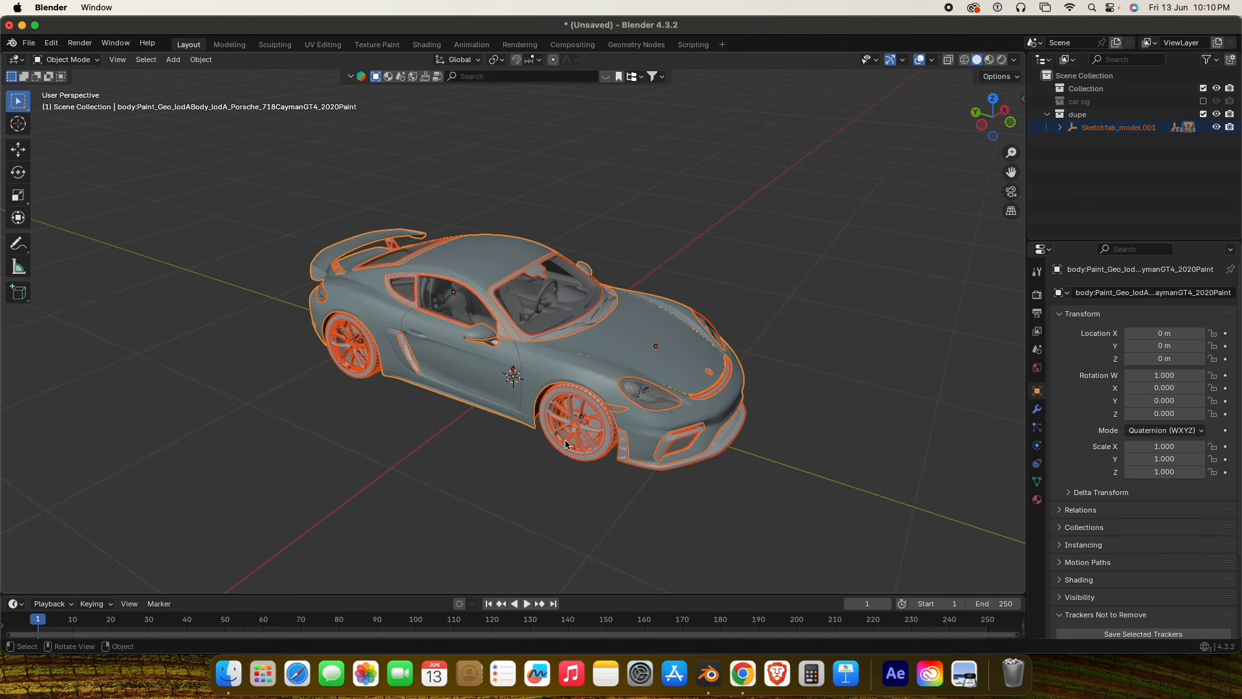
middle_click_drag(584, 434, 631, 410)
scroll(629, 409, "up", 4)
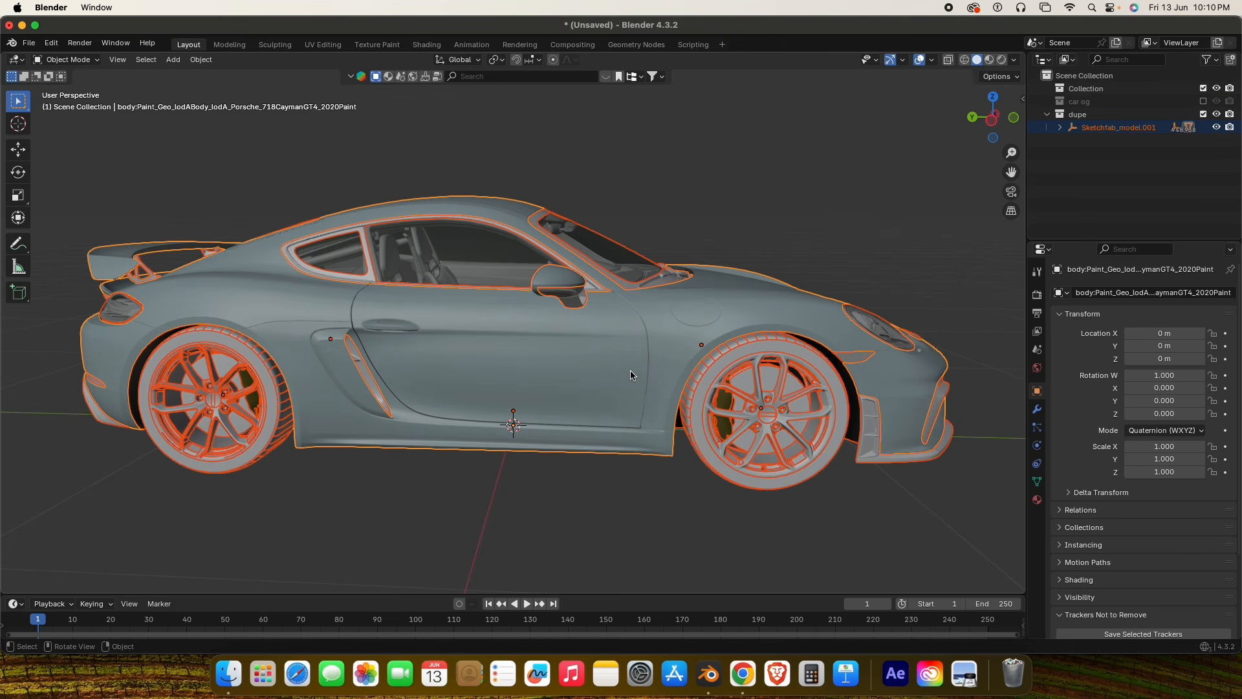
middle_click_drag(631, 375, 607, 383)
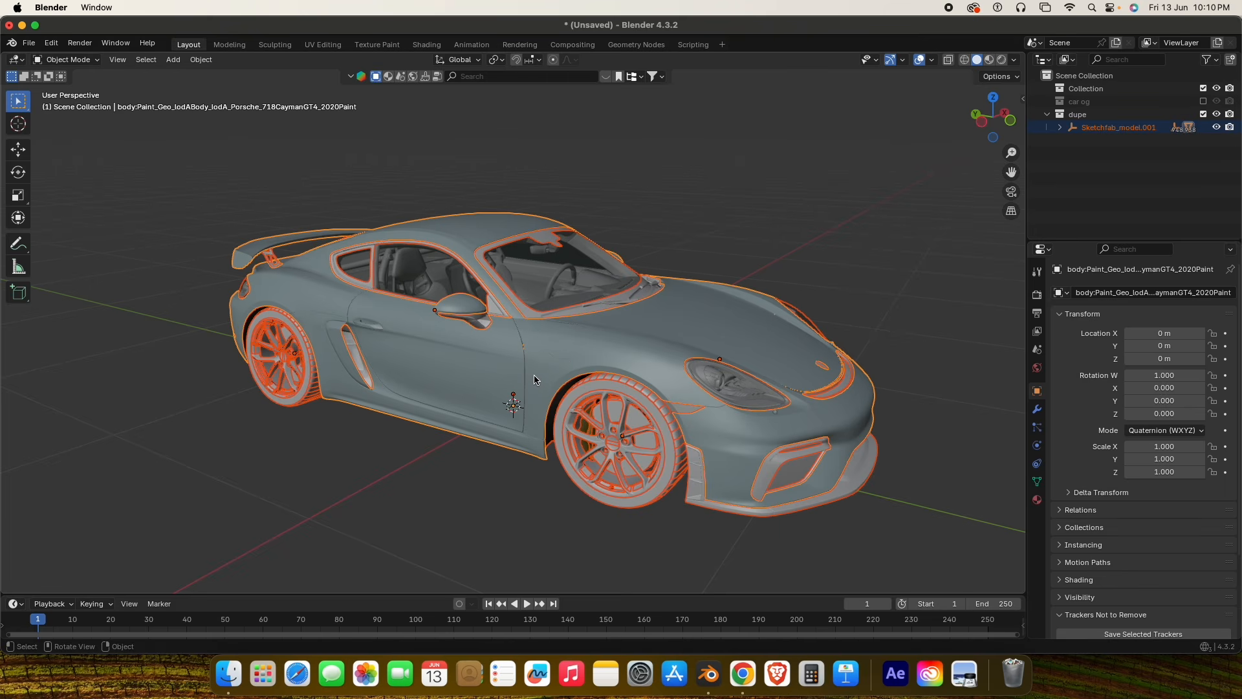
key("ctrl+j")
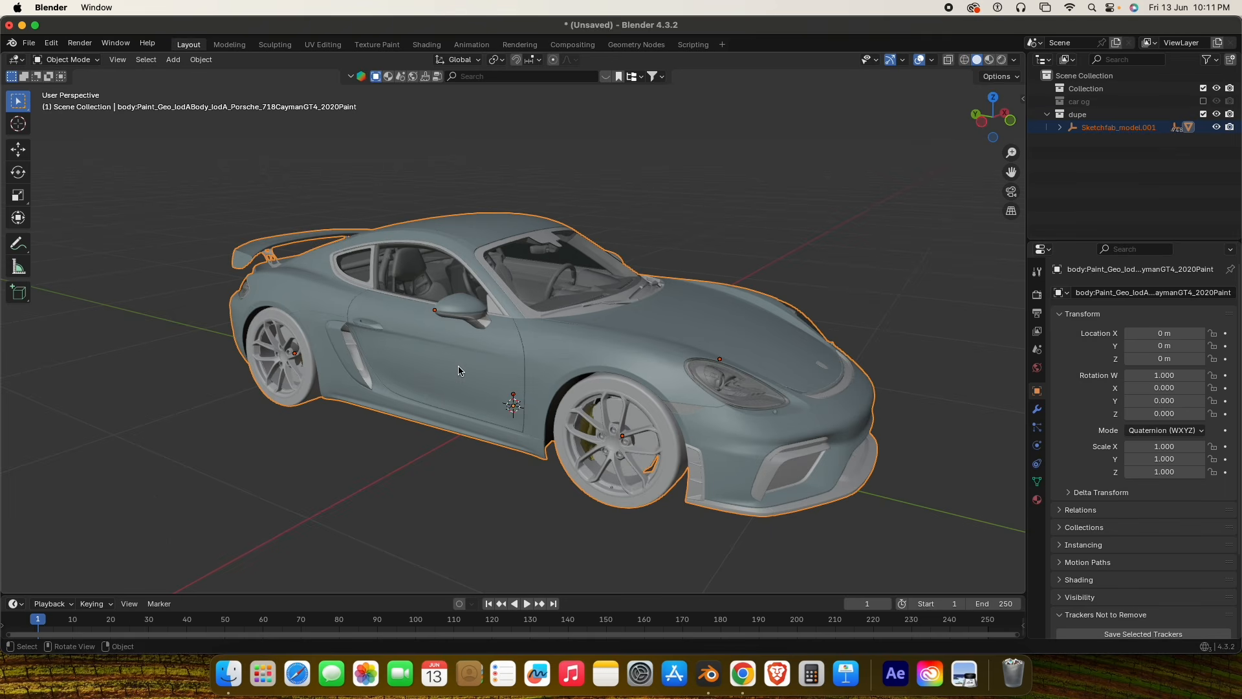
Examine the joined duplicate car from several sides, checking with a cancelled trial move that it behaves as one object.
middle_click_drag(461, 368, 516, 393)
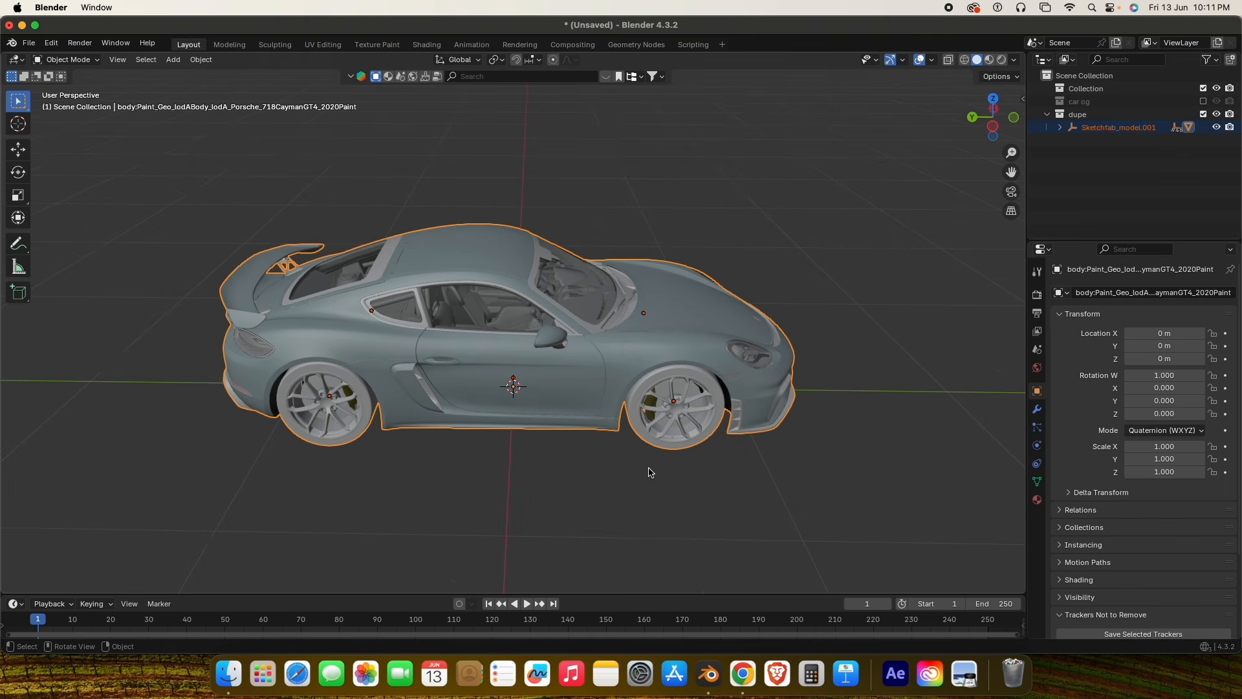
key("alt+a")
left_click(526, 347)
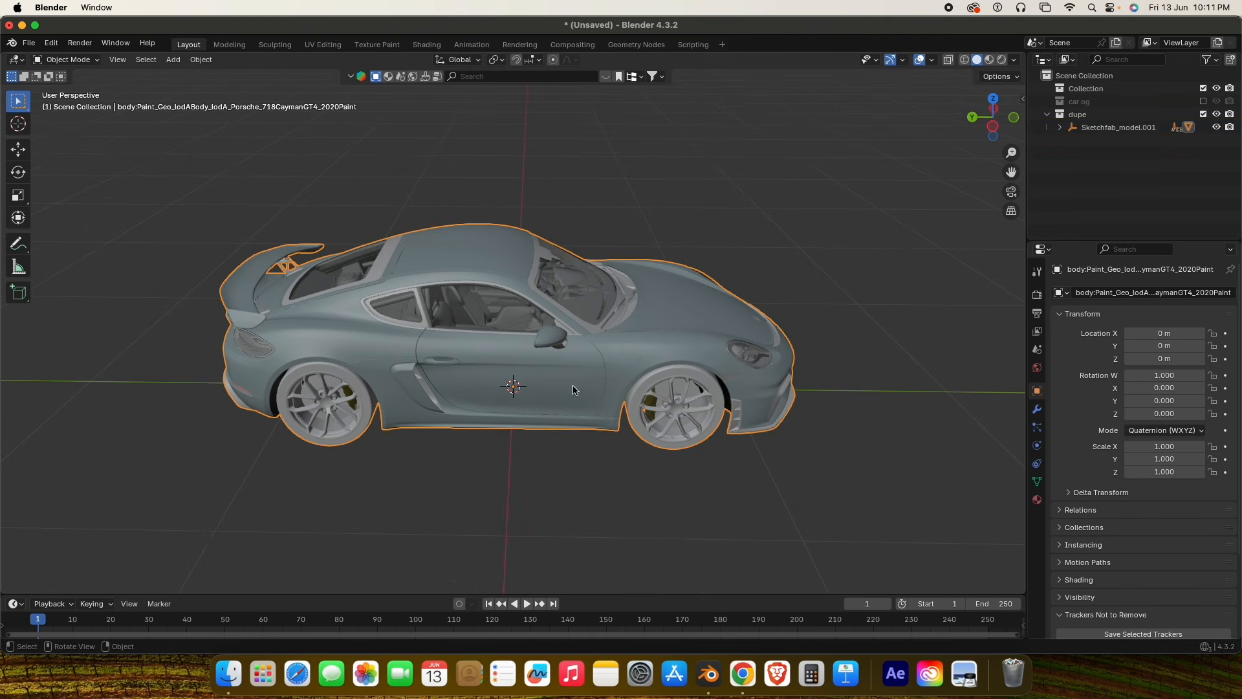
key("g")
right_click(548, 368)
middle_click_drag(454, 336, 617, 360)
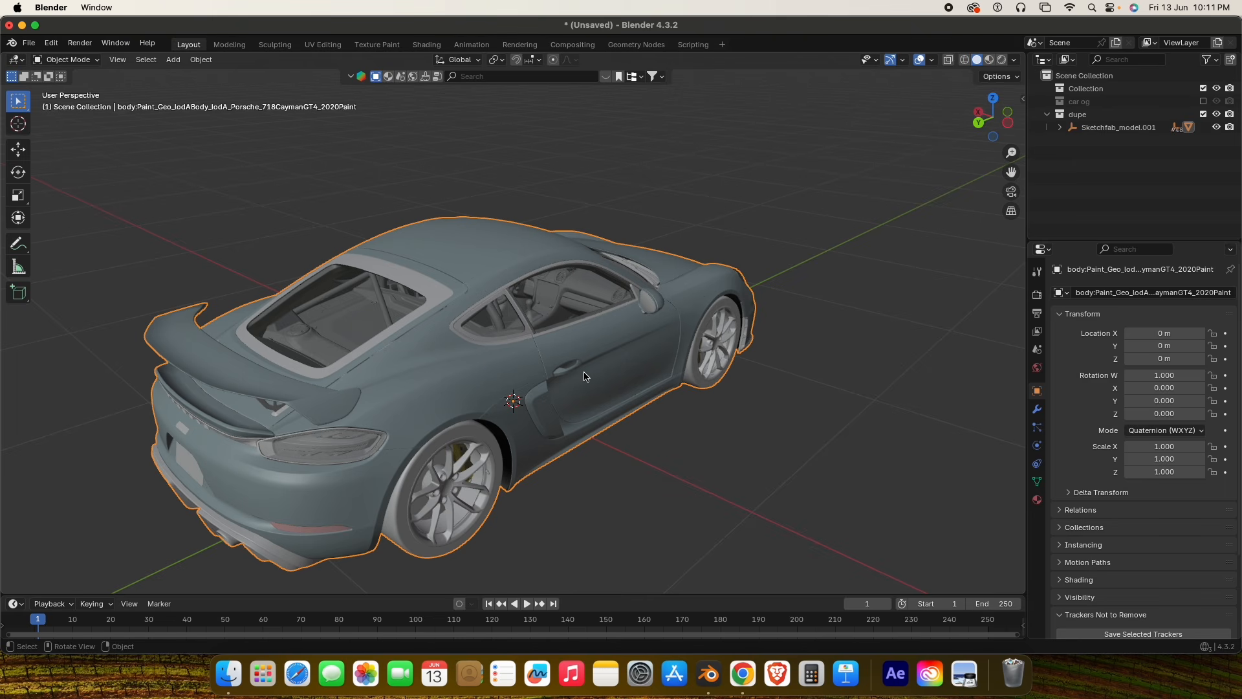
middle_click_drag(624, 413, 508, 421)
scroll(614, 433, "down", 3)
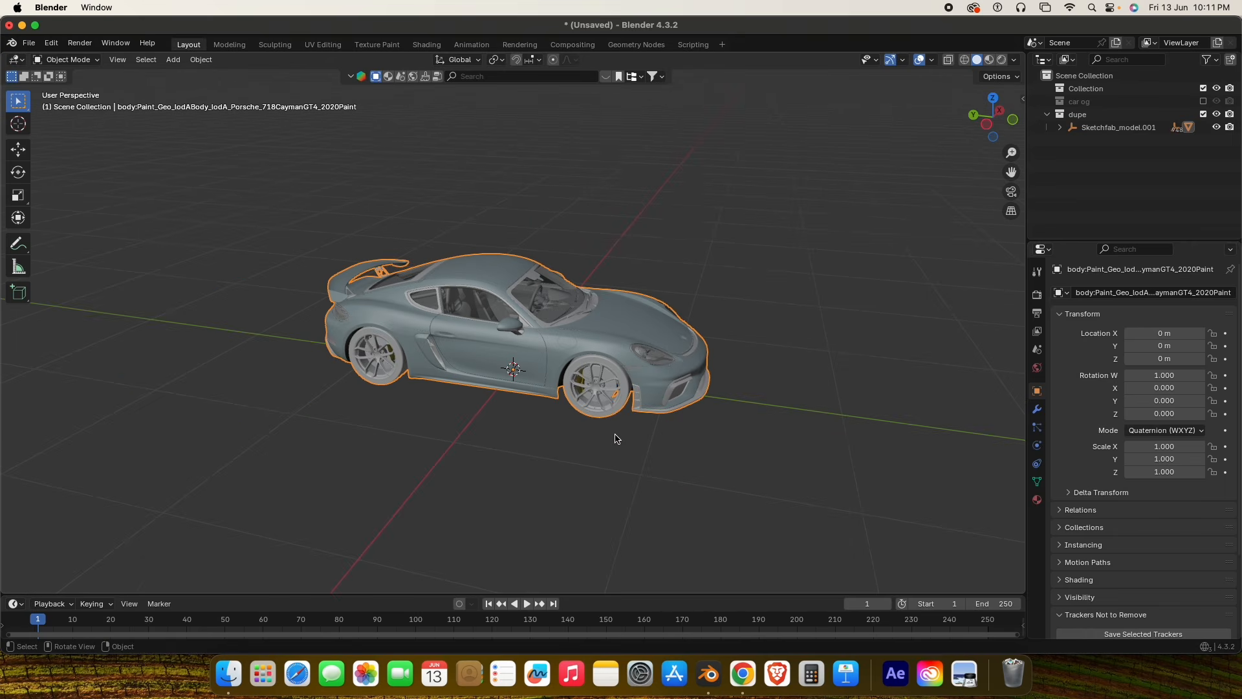
Deselect the car and add a mesh plane at the scene's centre.
left_click(747, 463)
middle_click_drag(616, 401, 581, 418)
key("shift+a")
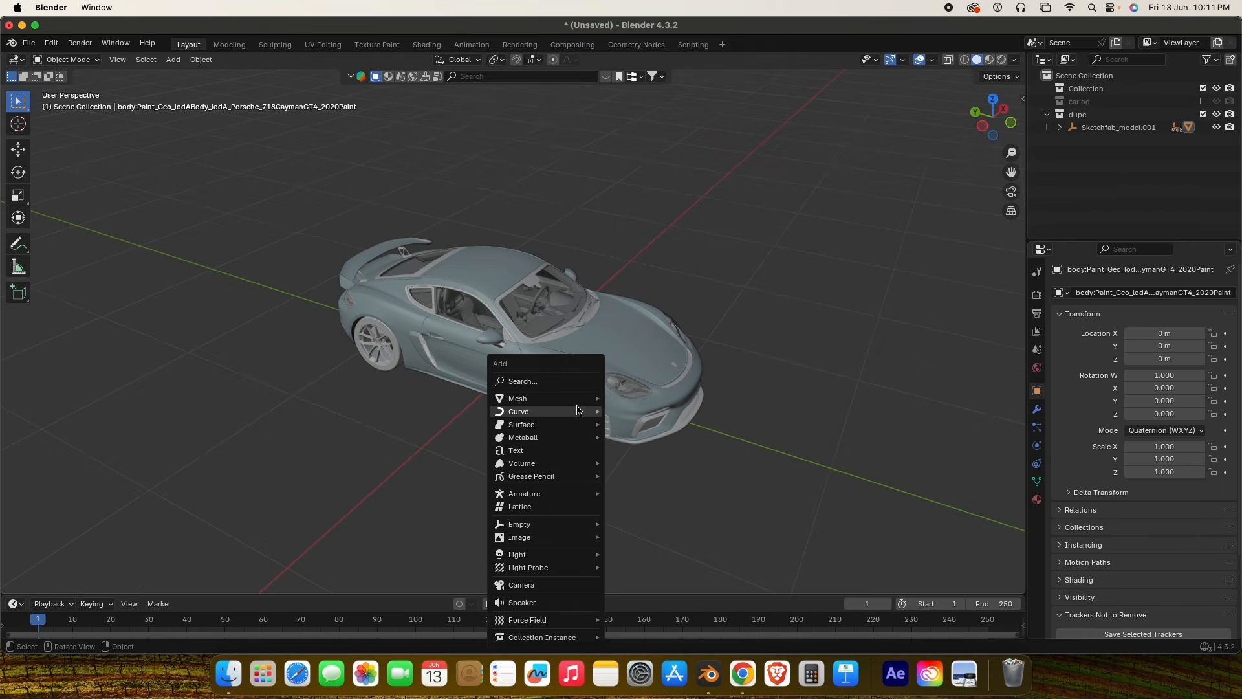
mouse_move(581, 398)
left_click(634, 112)
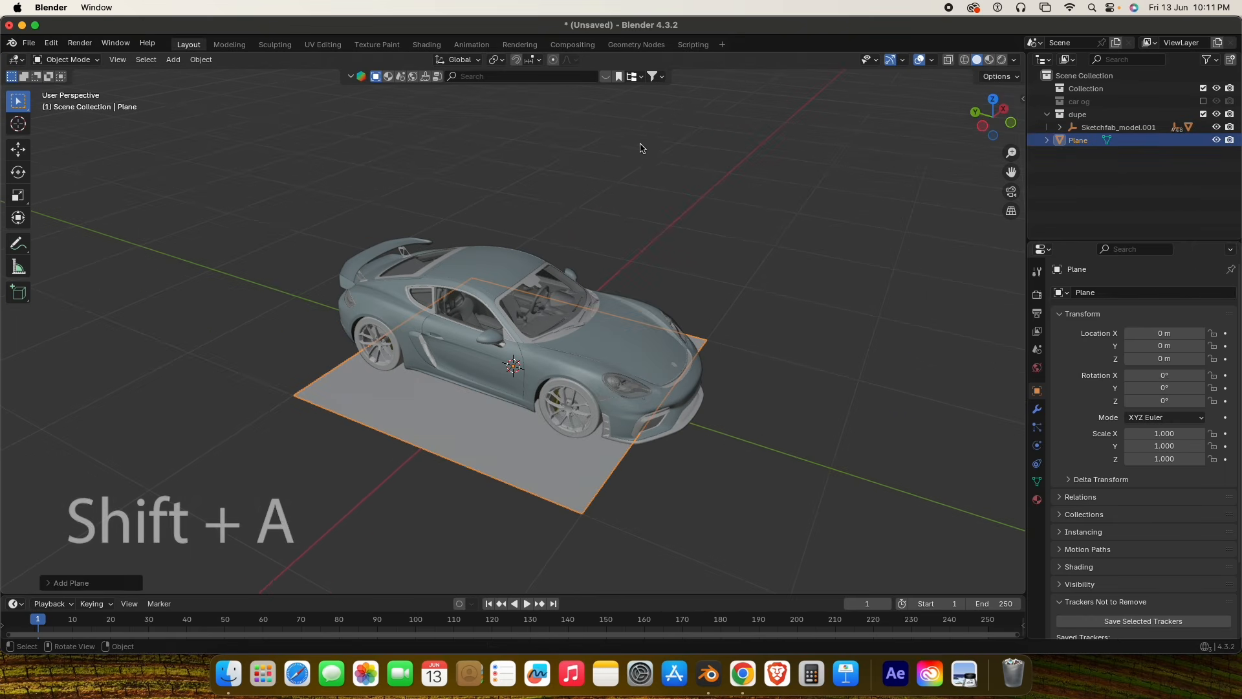
Raise the plane along the Z axis to a height of about 0.9 m, just above the car's roof.
key("KP_7")
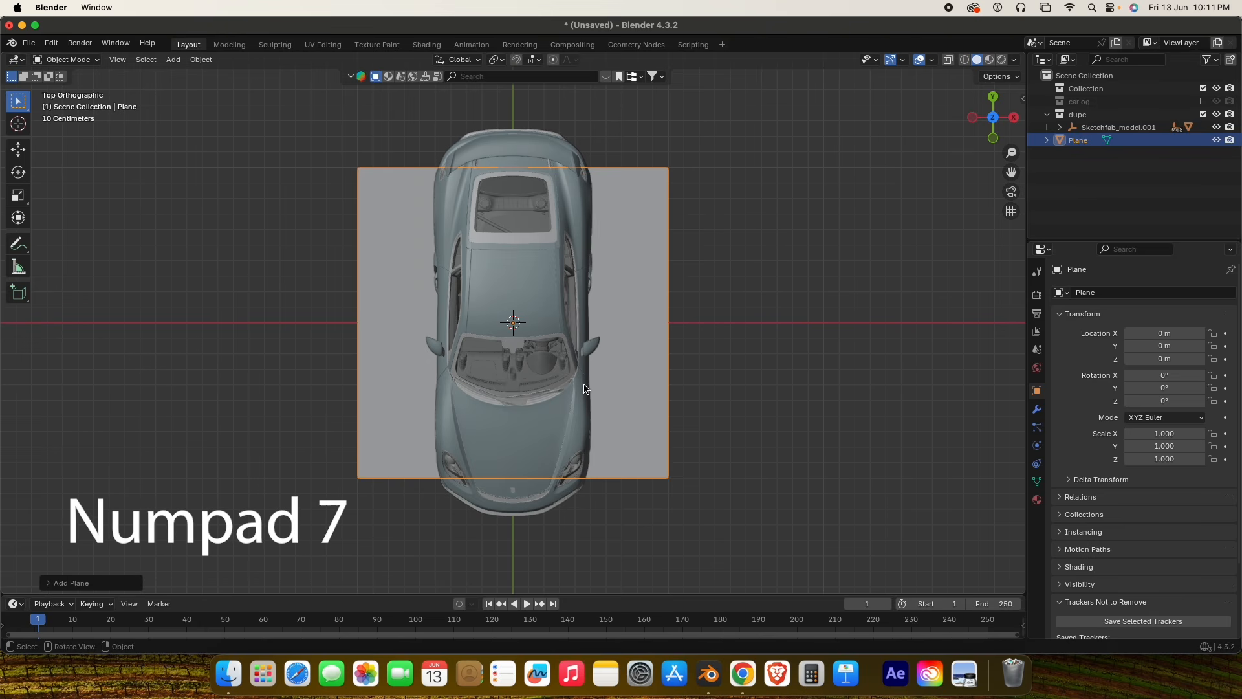
key("g")
key("z")
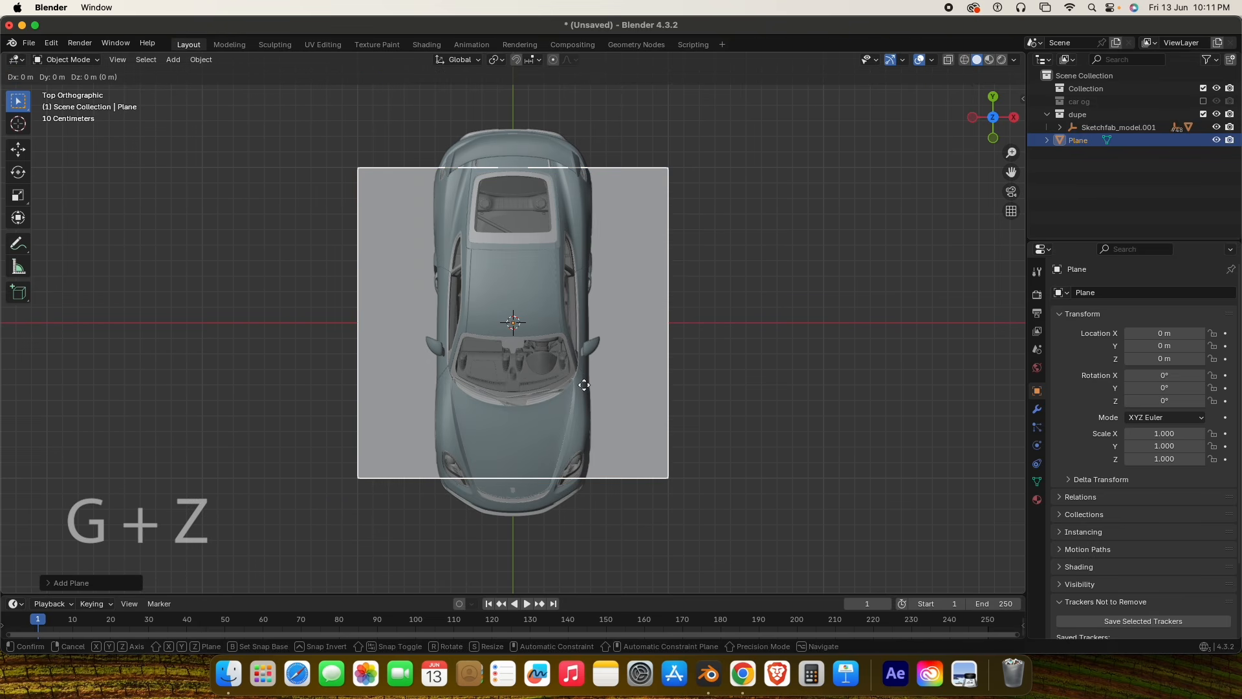
left_click(685, 525)
scroll(673, 499, "down", 3)
middle_click_drag(585, 446, 640, 352)
scroll(640, 352, "down", 3)
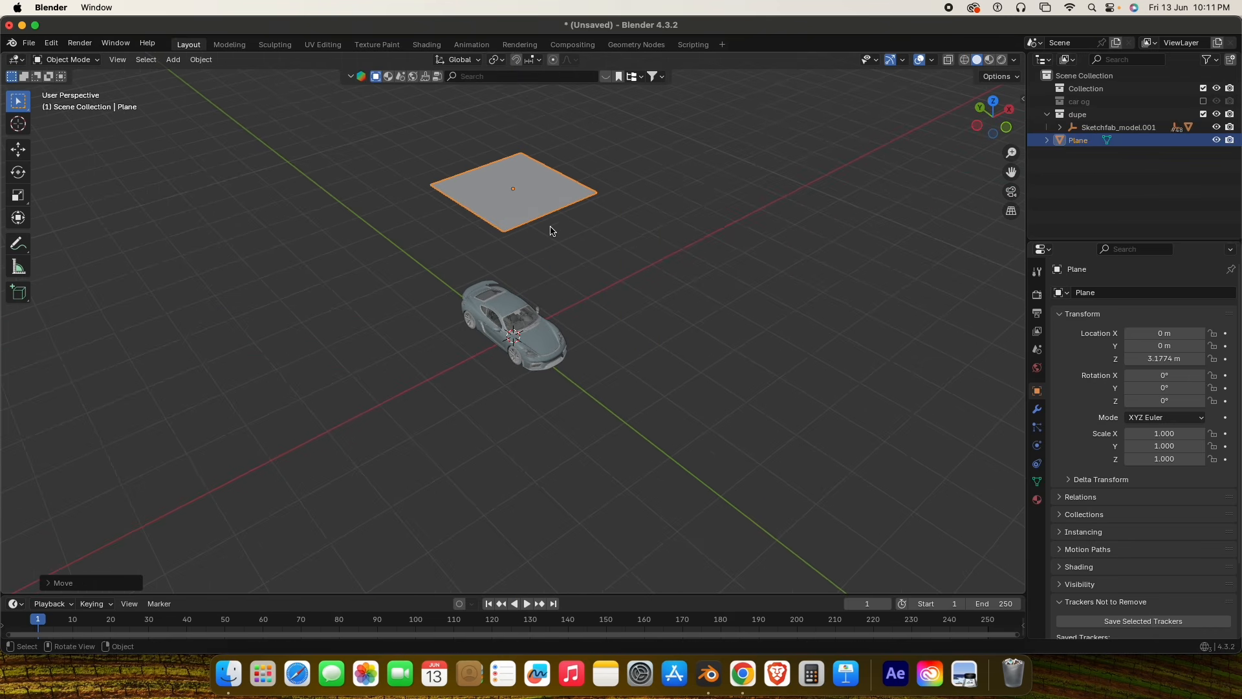
key("g")
key("z")
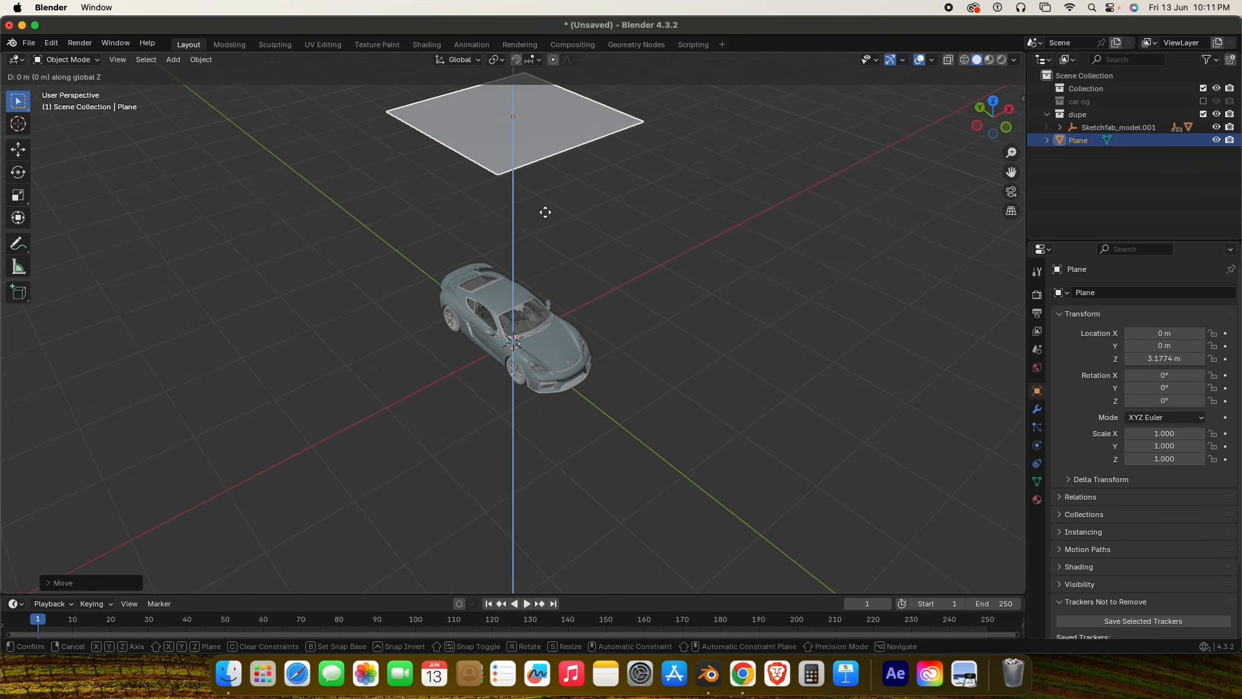
left_click(551, 383)
Stretch the plane along the Y axis by a factor of about 1.77 so it extends past the car's front and rear.
middle_click_drag(544, 362, 523, 399)
key("KP_Decimal")
key("KP_5")
key("KP_7")
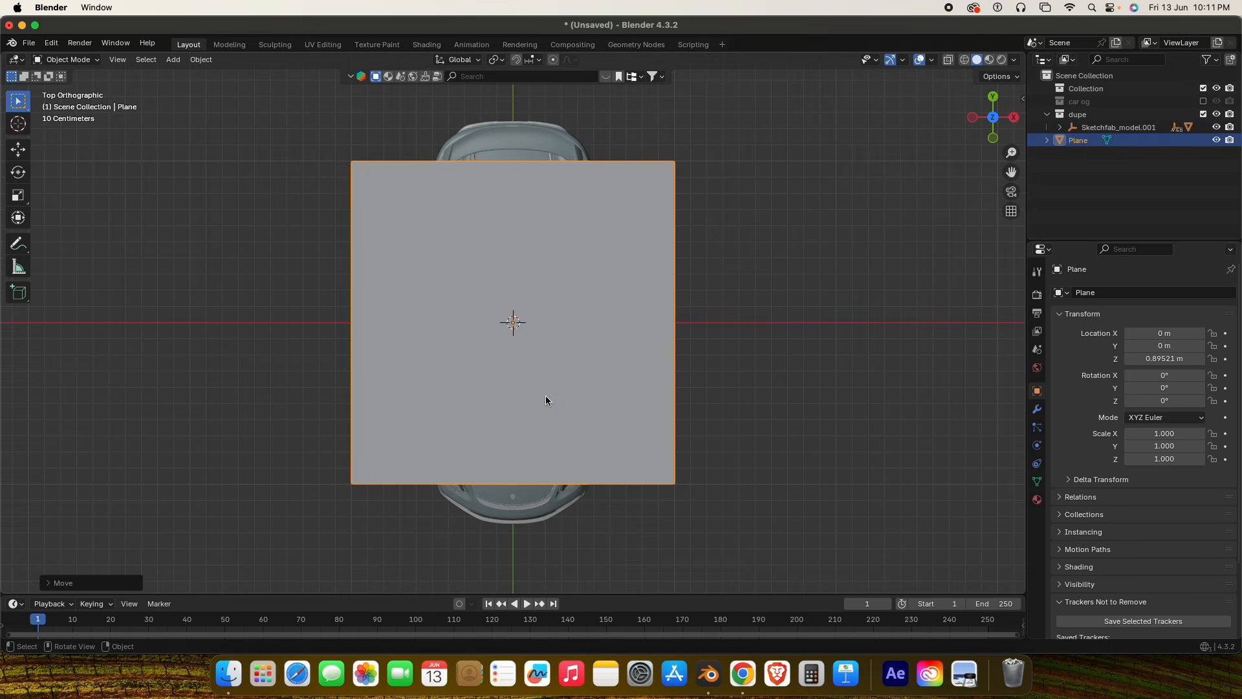
key("s")
key("y")
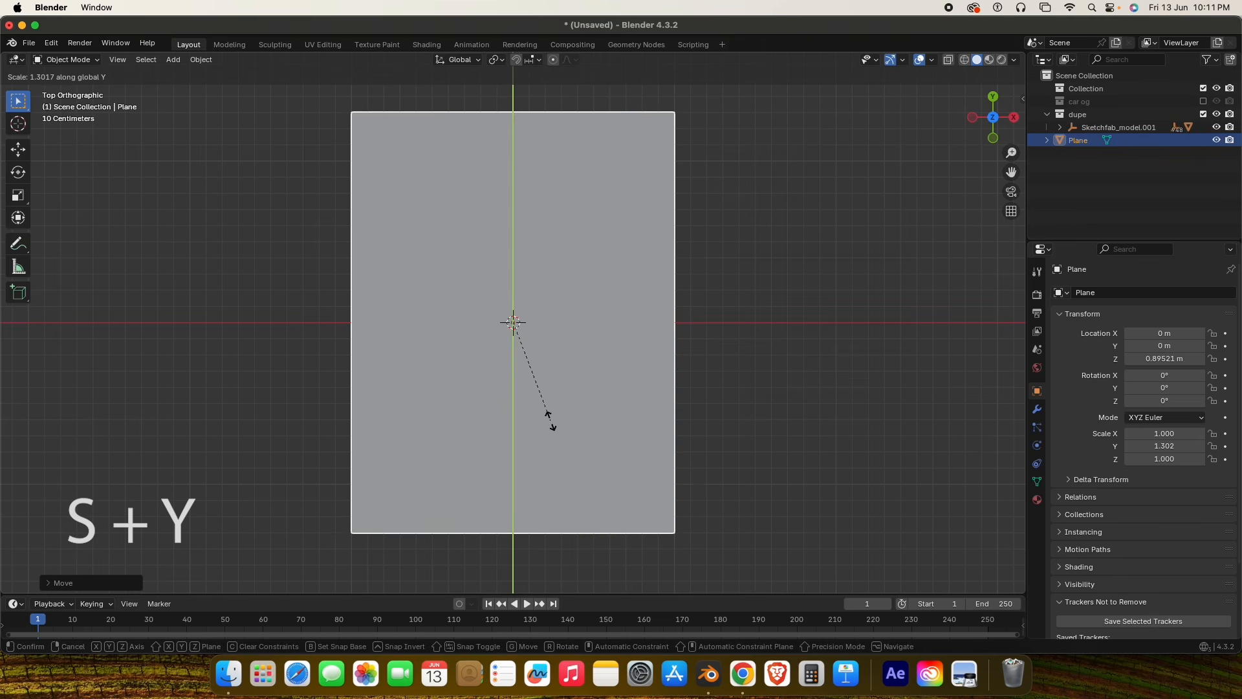
left_click(566, 454)
Apply the stretched plane's scale.
scroll(554, 429, "down", 3)
middle_click_drag(554, 430, 529, 448)
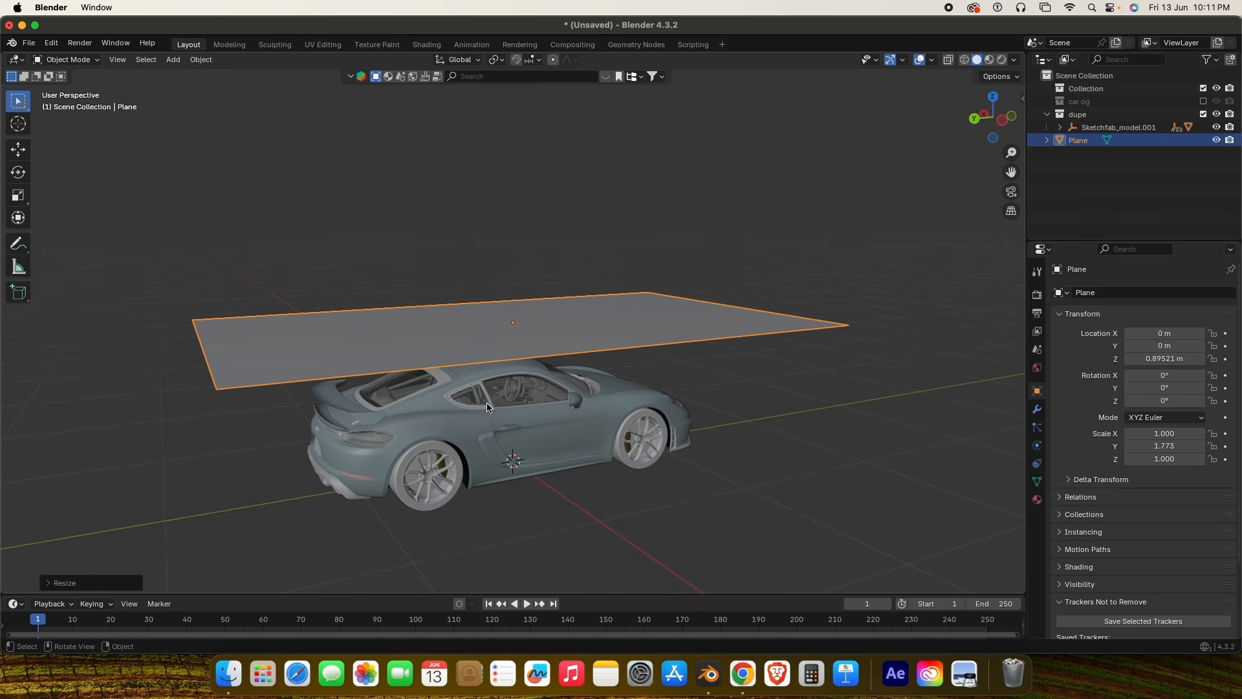
middle_click_drag(561, 405, 460, 379)
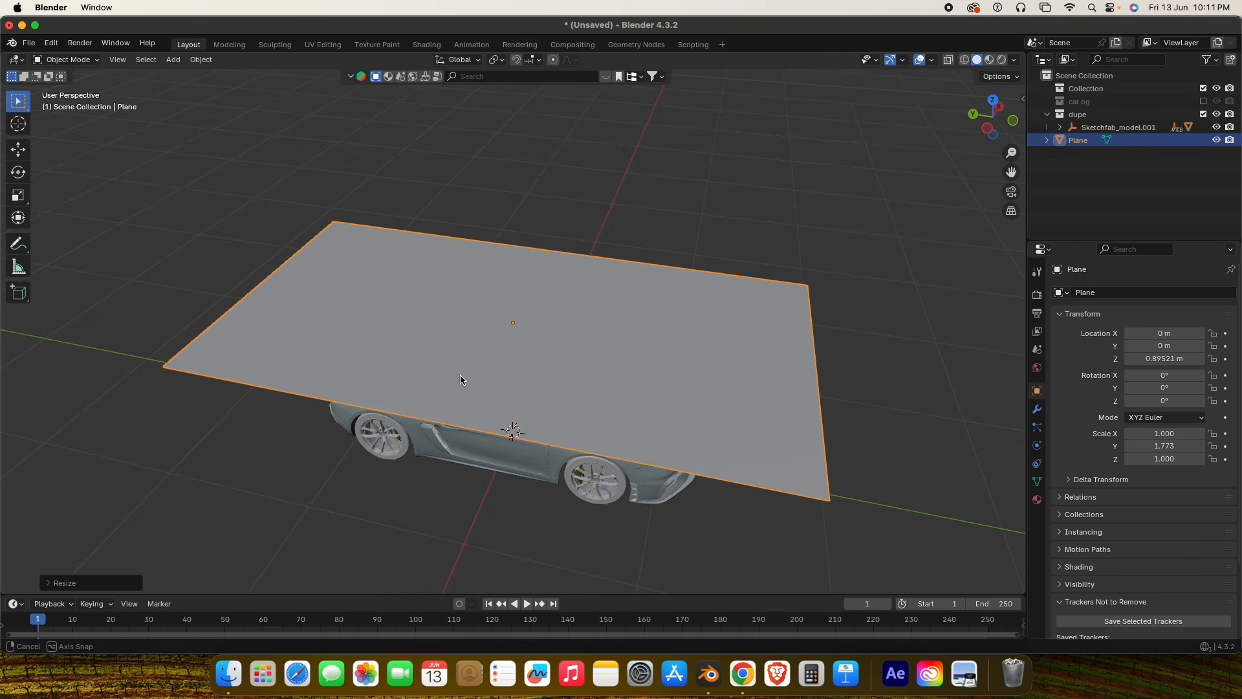
key("ctrl+a")
left_click(572, 390)
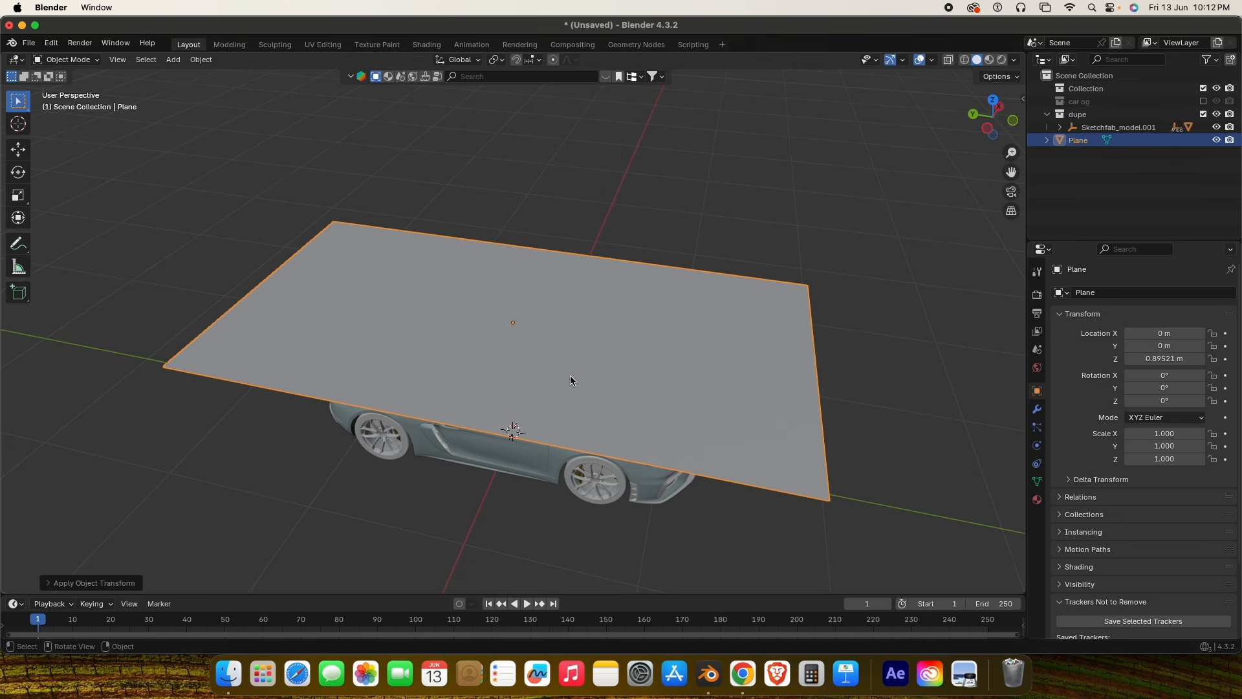
Inspect the plane's four corner vertices one by one in Edit Mode.
middle_click_drag(581, 383, 541, 384)
left_click_drag(1012, 172, 1068, 171)
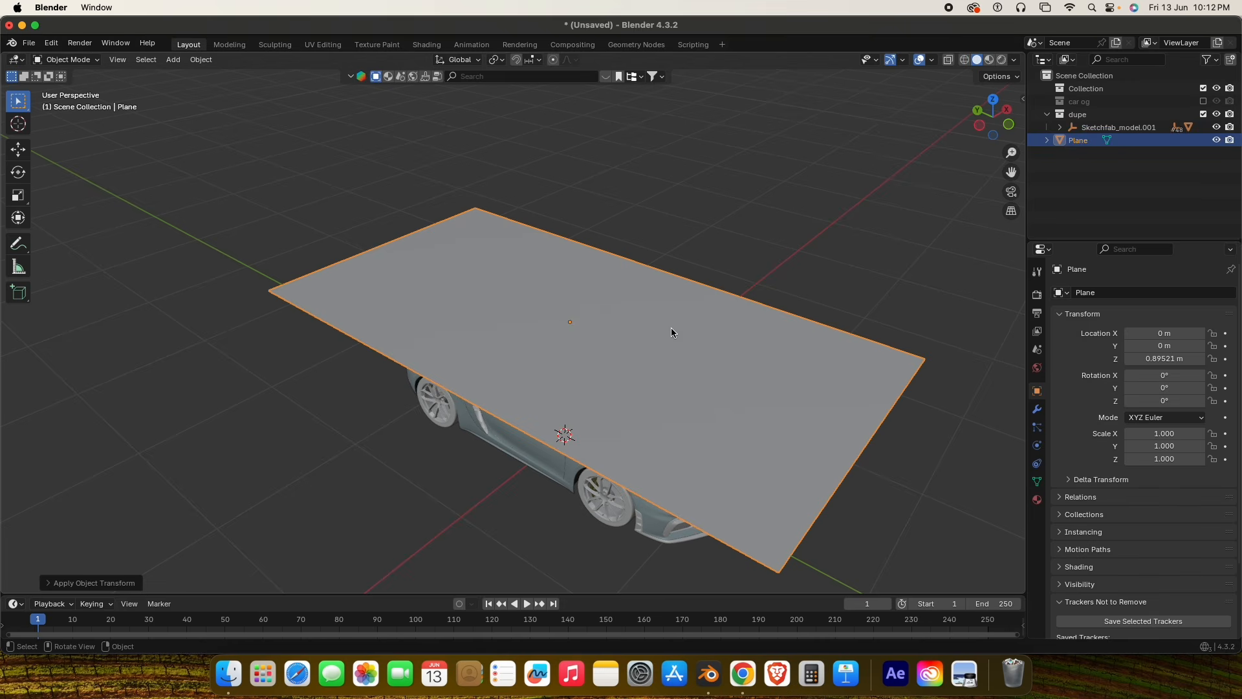
key("Tab")
left_click(282, 274)
left_click(479, 208)
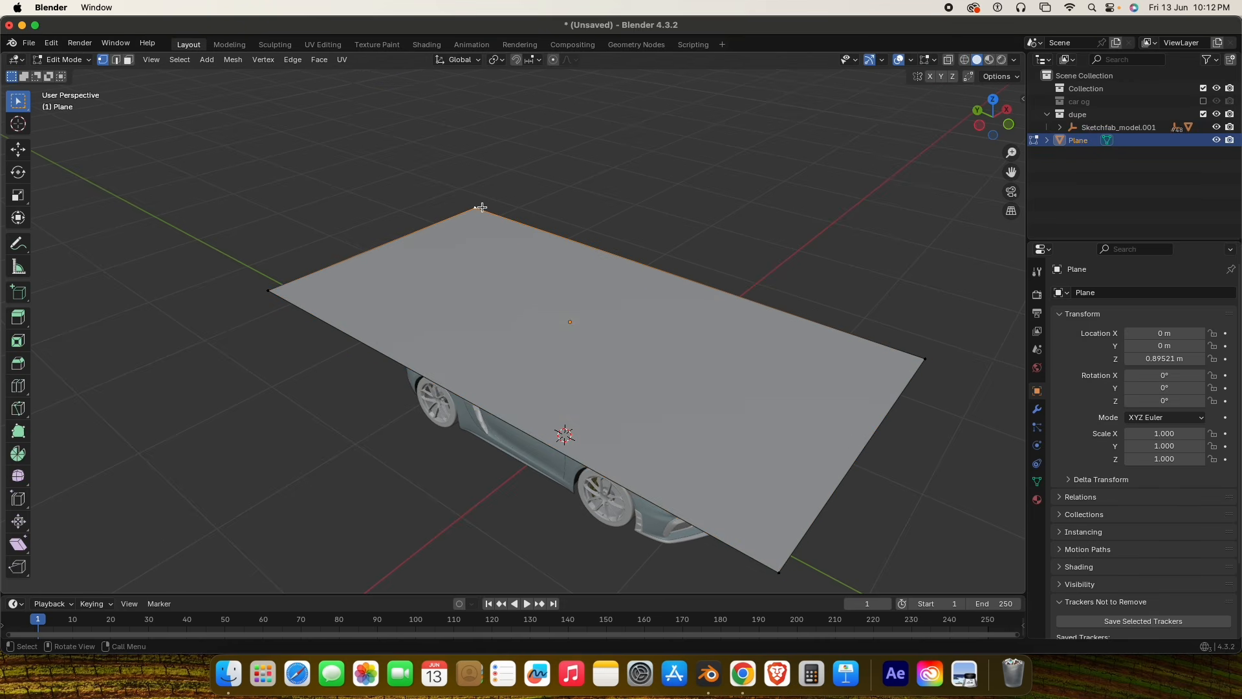
left_click(922, 358)
left_click(776, 573)
left_click(274, 291)
Subdivide the entire plane with the number of cuts set to 75.
key("a")
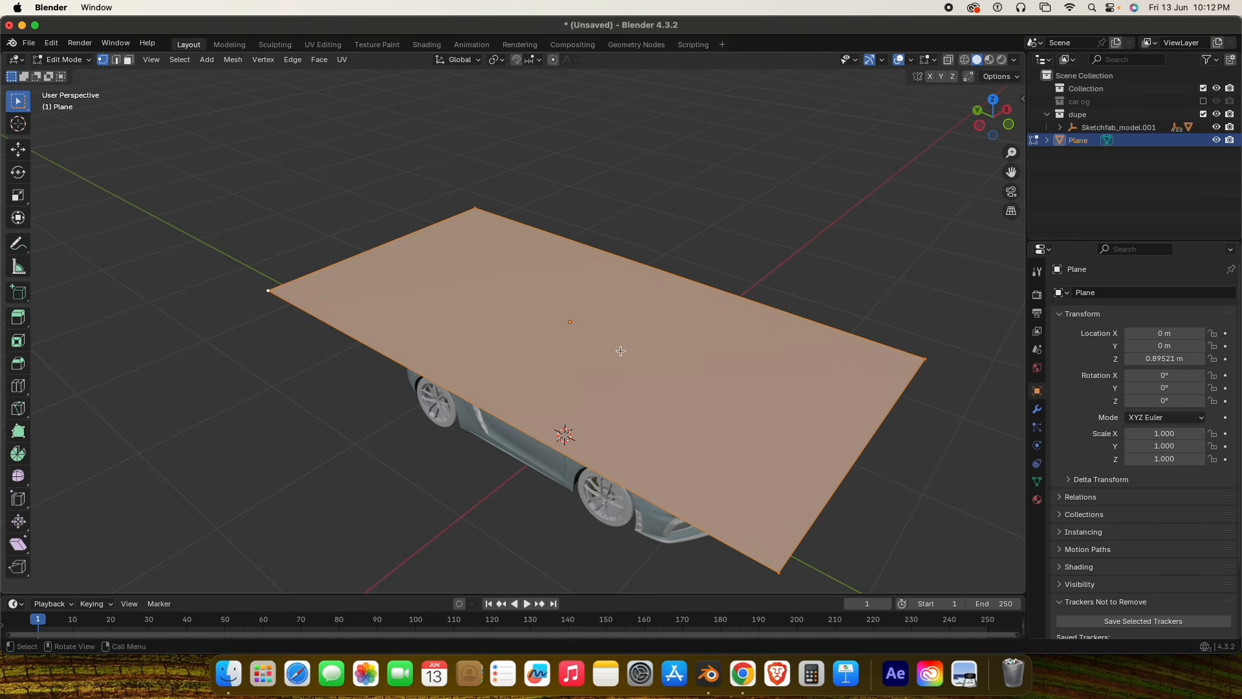
right_click(600, 339)
left_click(569, 350)
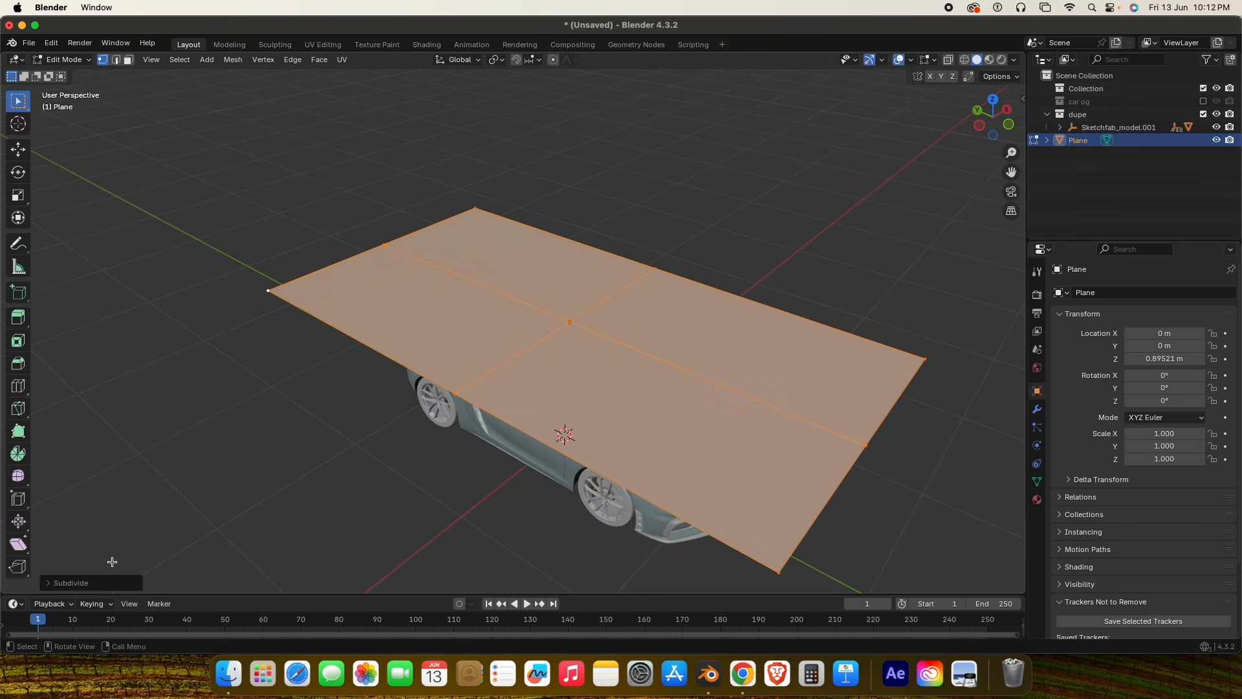
left_click(60, 586)
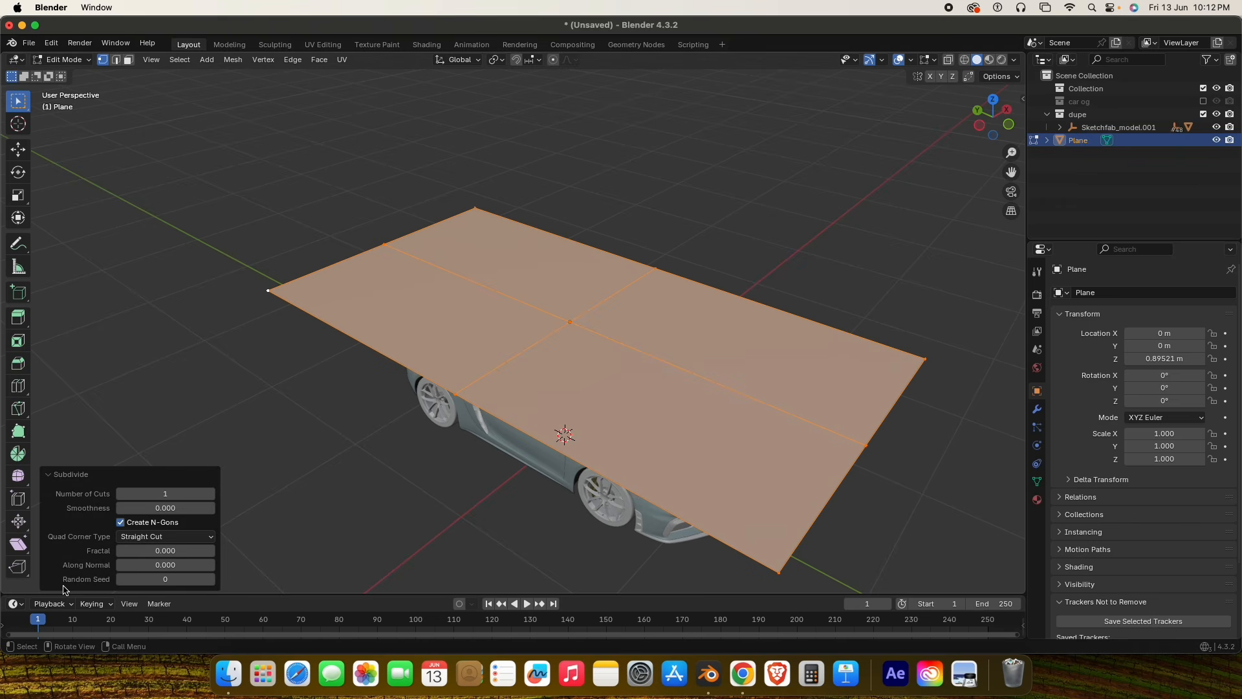
left_click(143, 495)
key("Return")
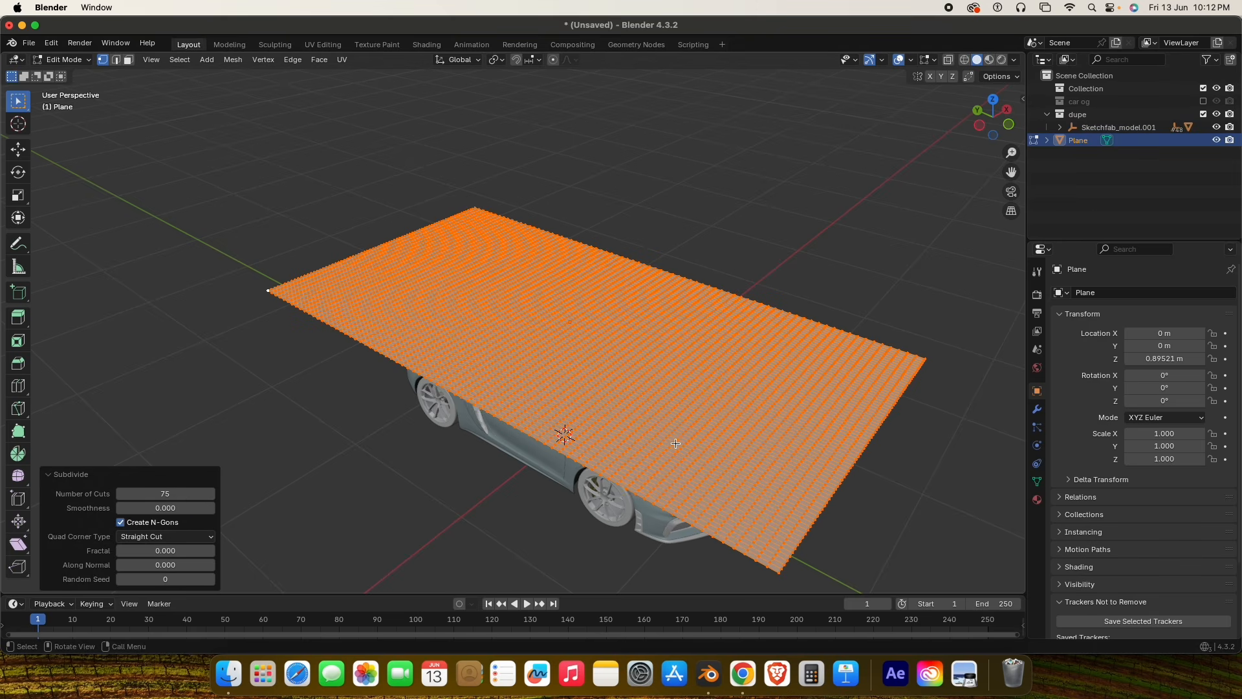
Examine the subdivided plane's mesh density up close and from several angles, ending in Object Mode.
middle_click_drag(676, 443, 638, 466)
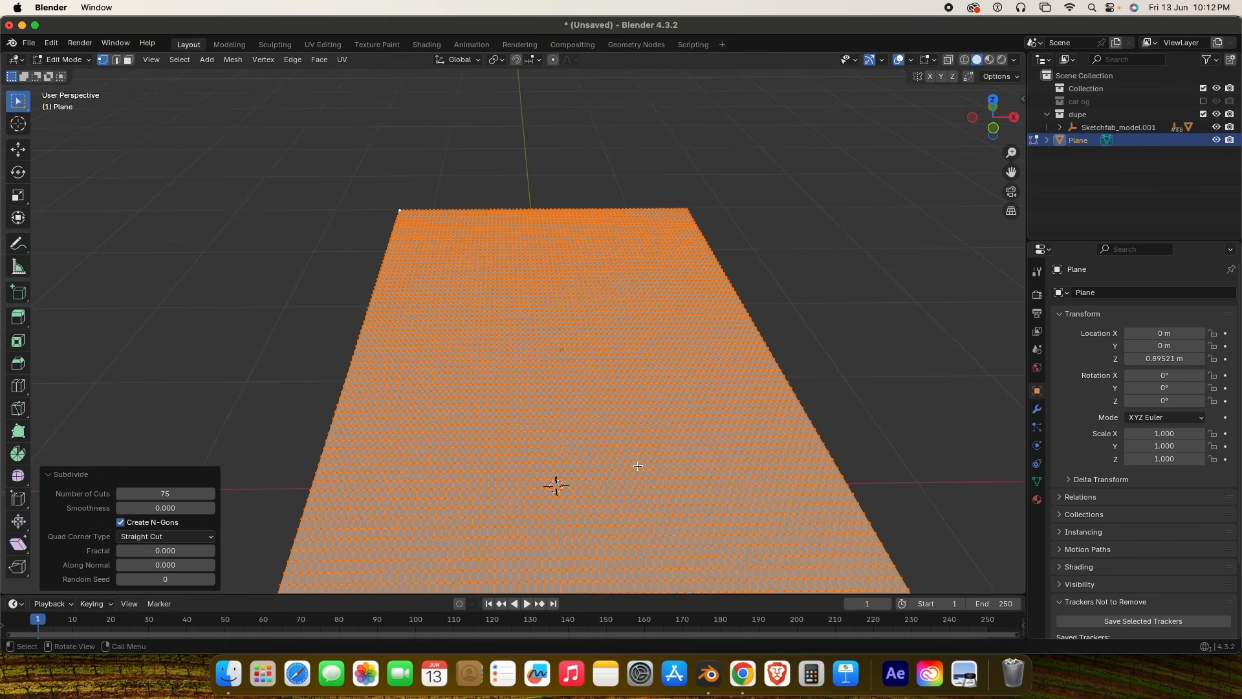
middle_click_drag(606, 415, 612, 442)
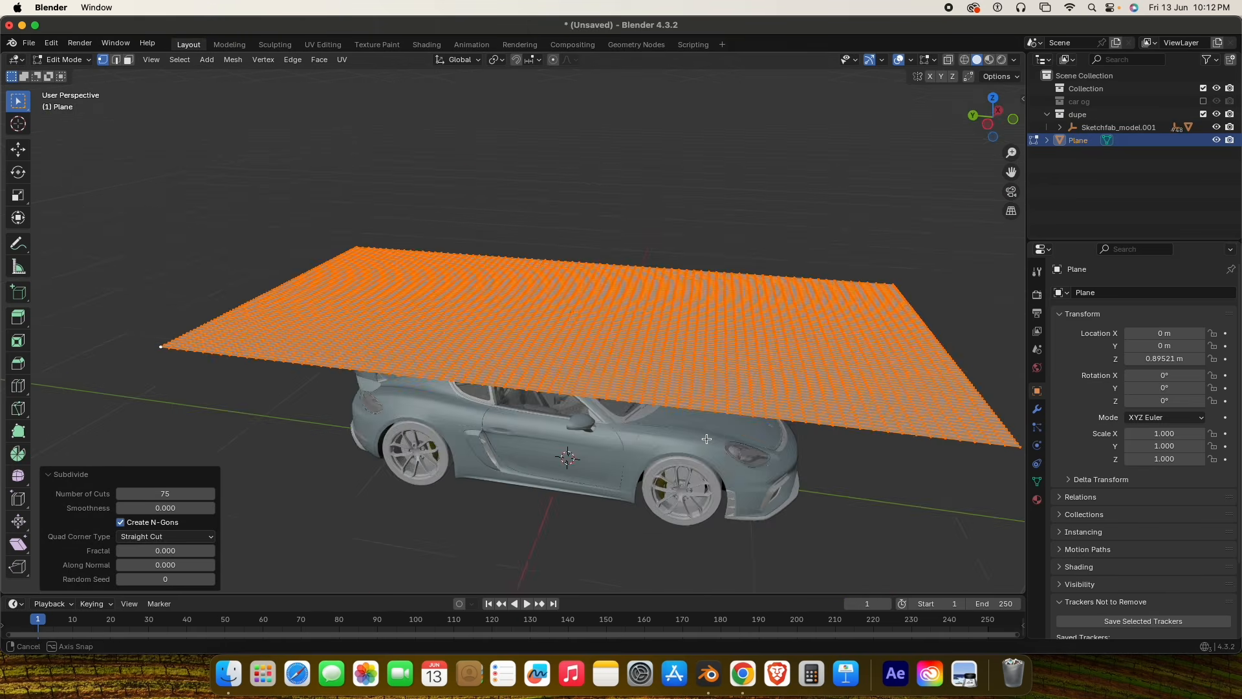
middle_click_drag(585, 466, 587, 439)
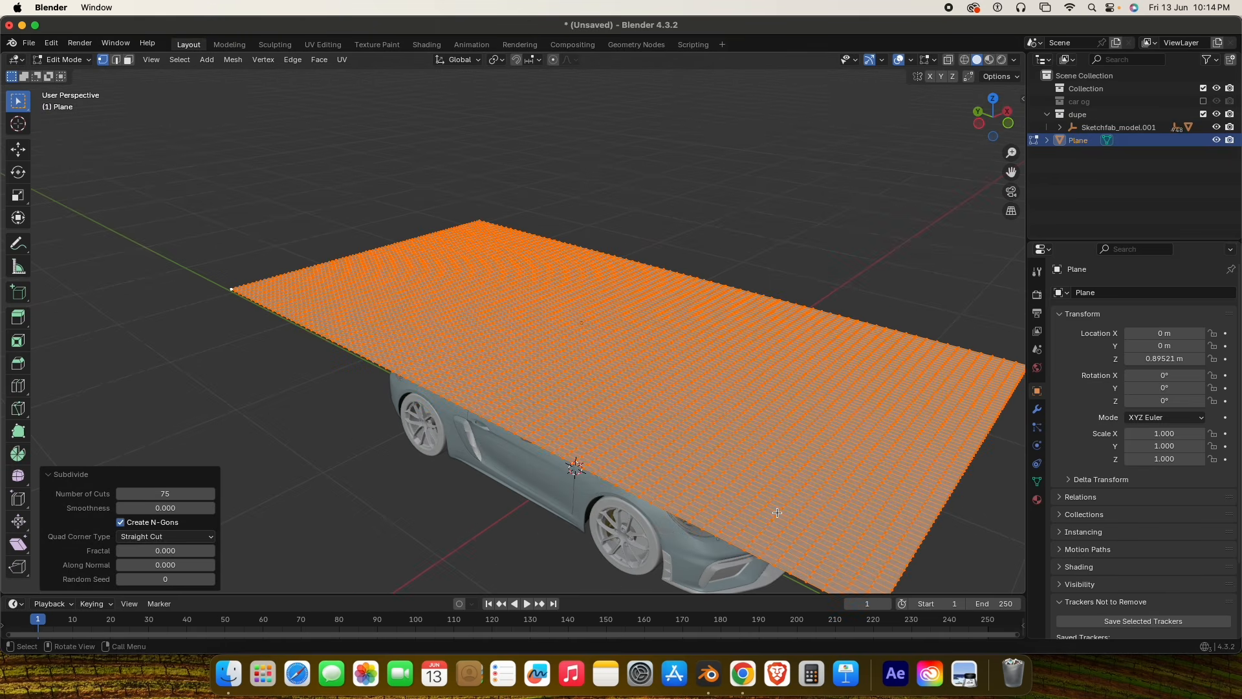
middle_click_drag(562, 497, 556, 445)
scroll(557, 446, "down", 1)
scroll(558, 440, "up", 1)
middle_click_drag(561, 341, 523, 381)
scroll(580, 369, "up", 2)
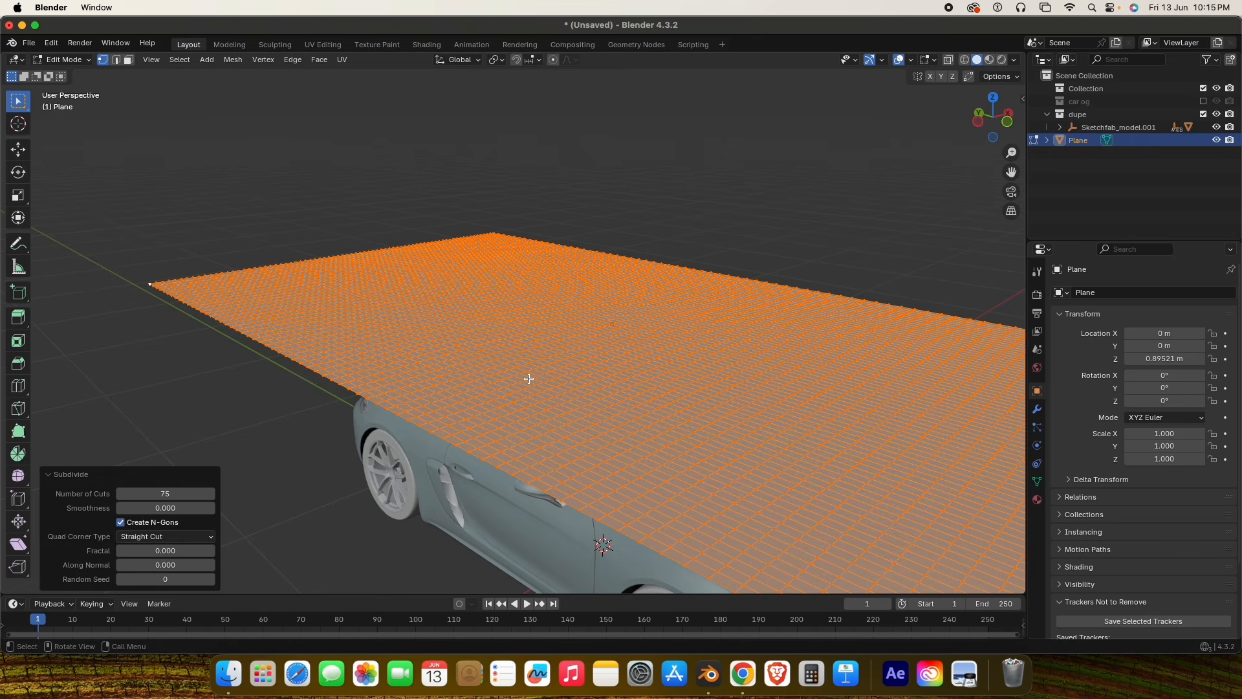
scroll(529, 379, "down", 4)
key("Tab")
Check the plane's placement above the car from the side and from raised angles.
middle_click_drag(690, 402, 598, 410)
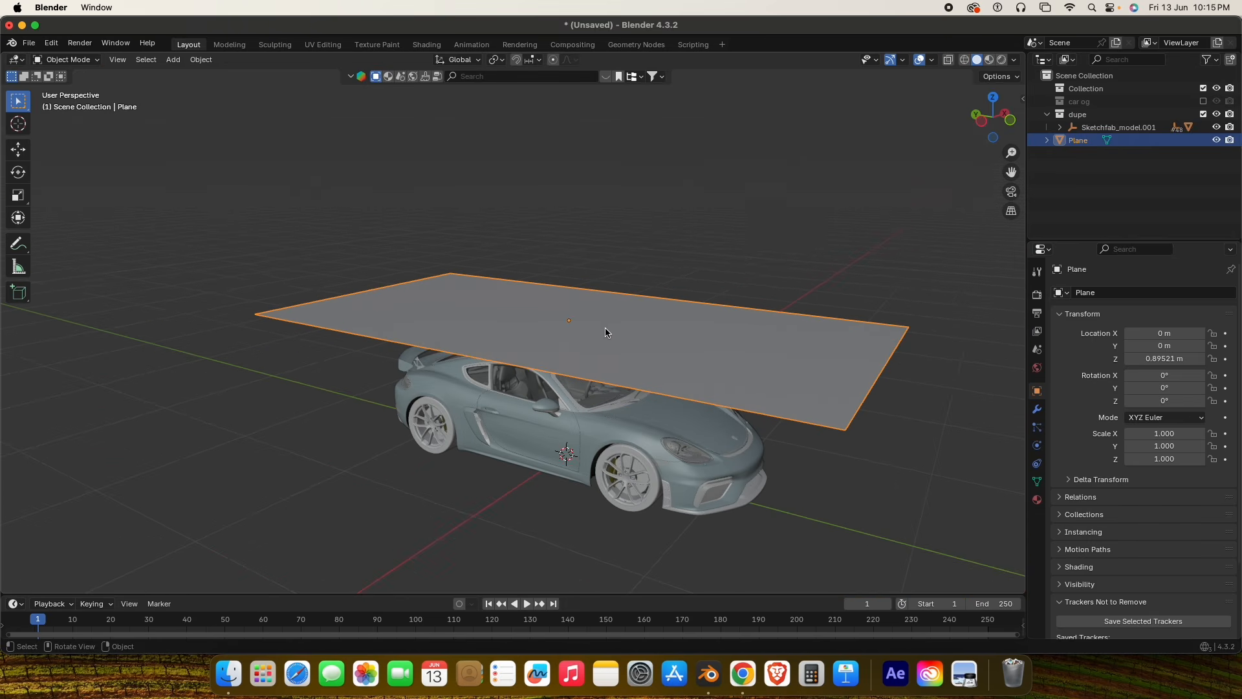
middle_click_drag(606, 332, 614, 357)
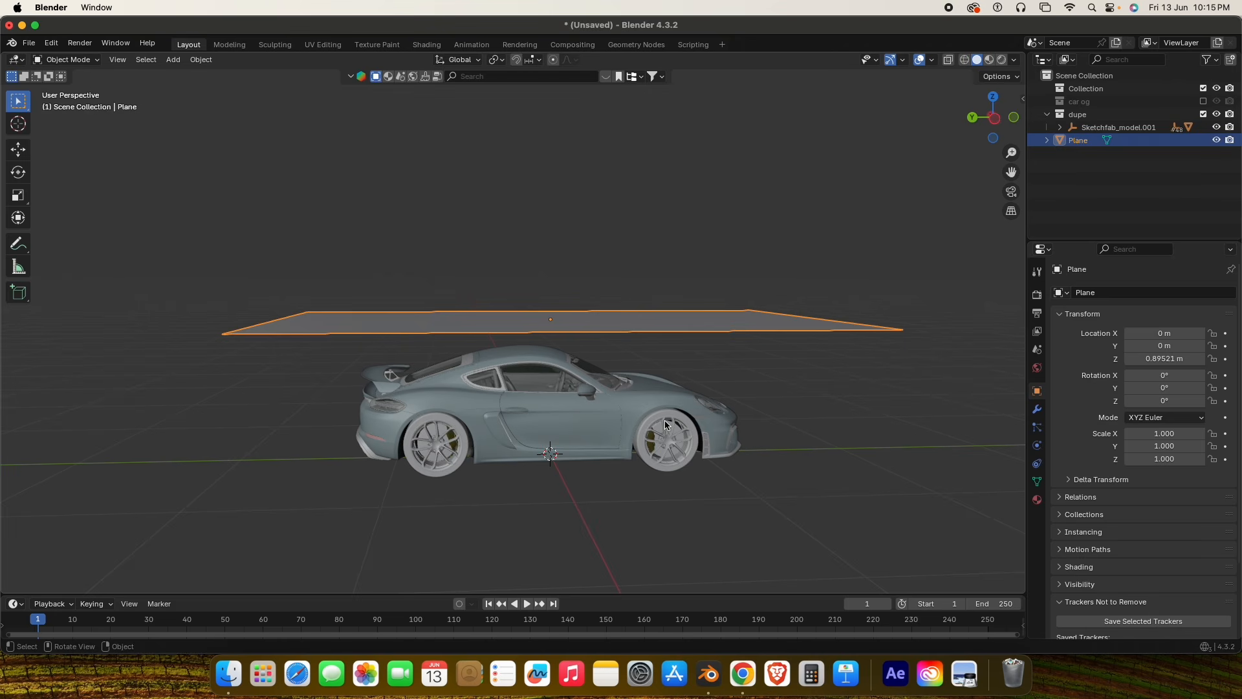
middle_click_drag(779, 421, 685, 428)
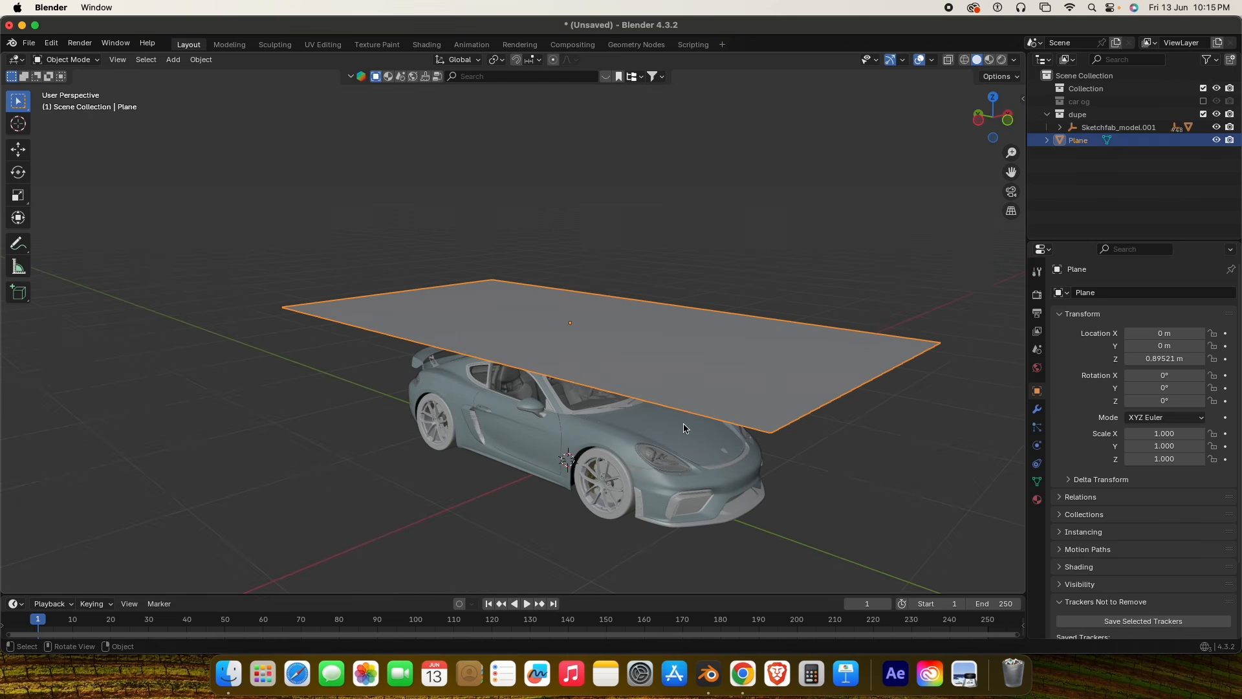
middle_click_drag(766, 407, 782, 431)
scroll(782, 431, "down", 2)
scroll(773, 425, "up", 3)
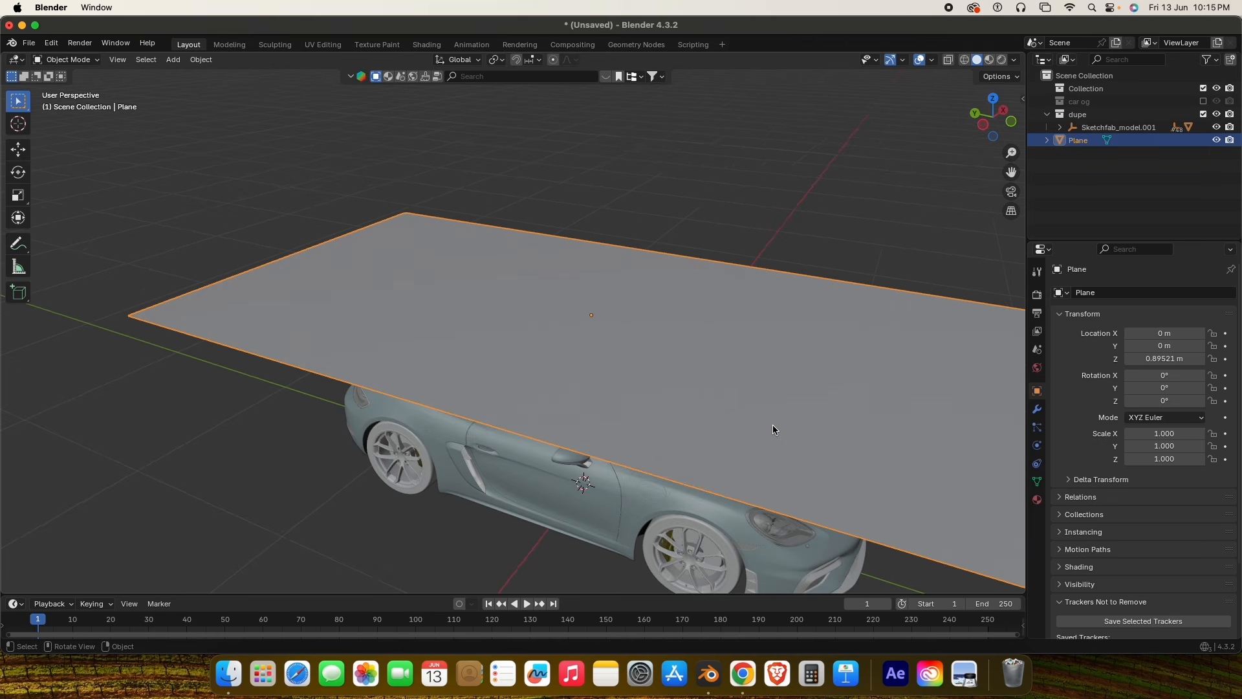
scroll(1003, 376, "down", 2)
left_click_drag(1027, 410, 1027, 412)
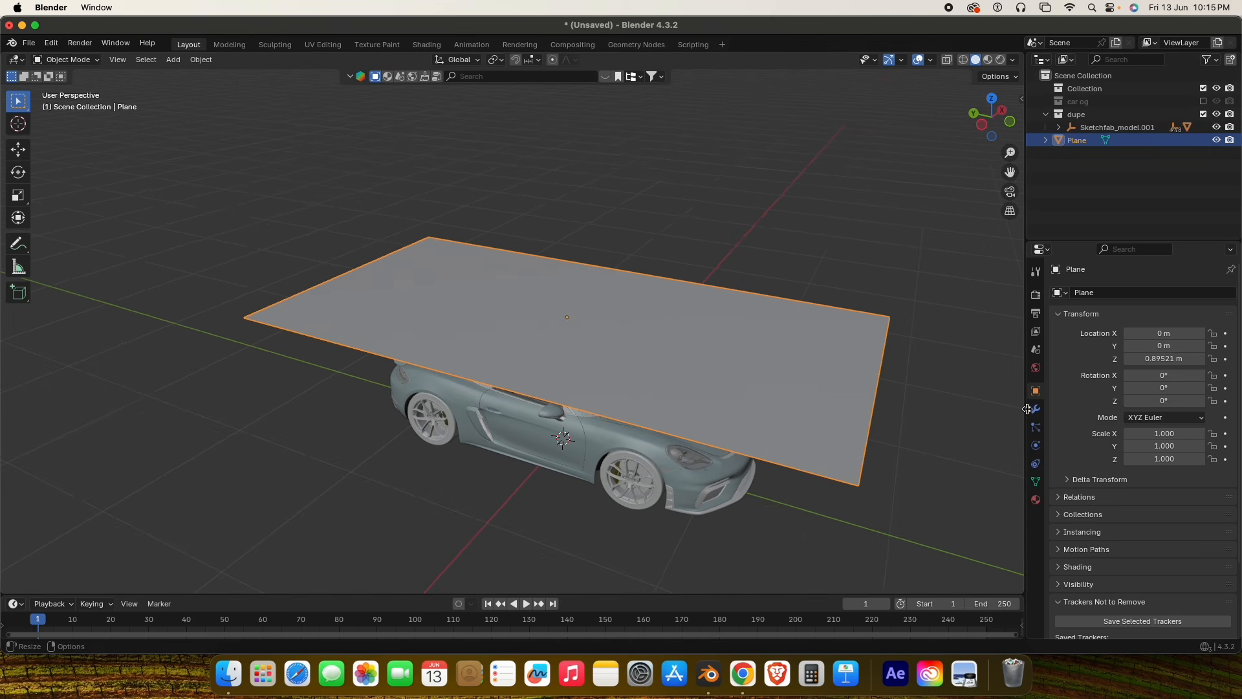
Add a Shrinkwrap modifier to the plane.
left_click(1035, 411)
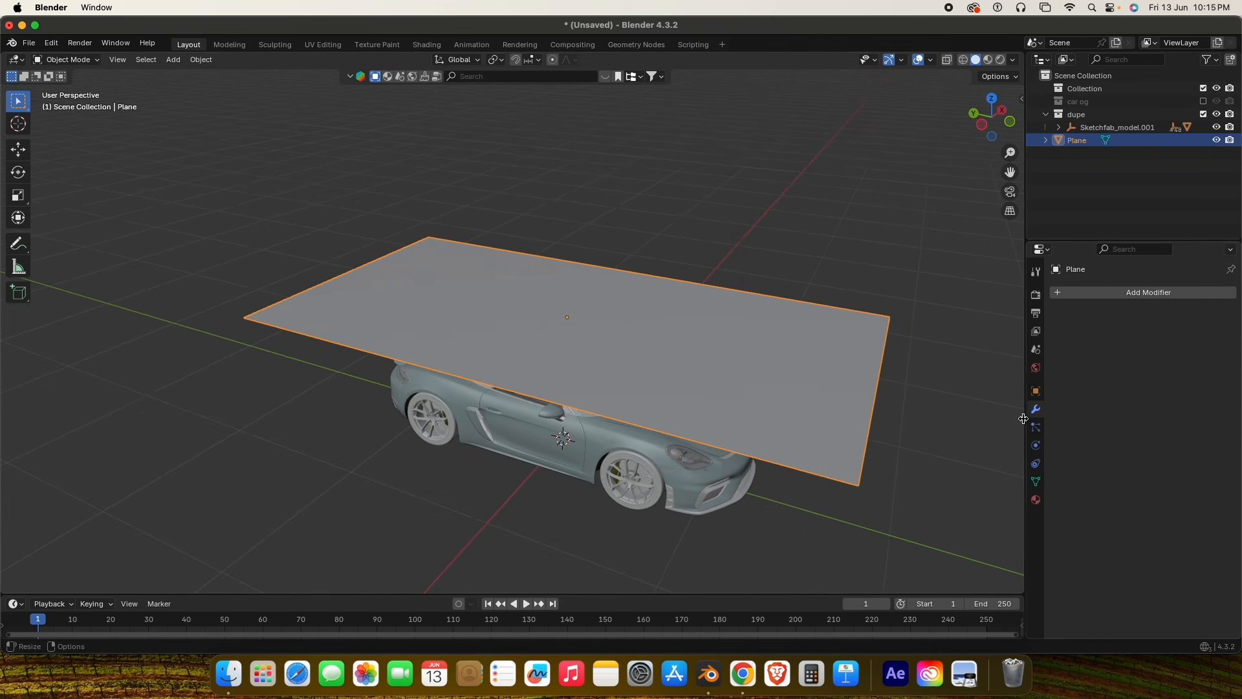
left_click(1085, 295)
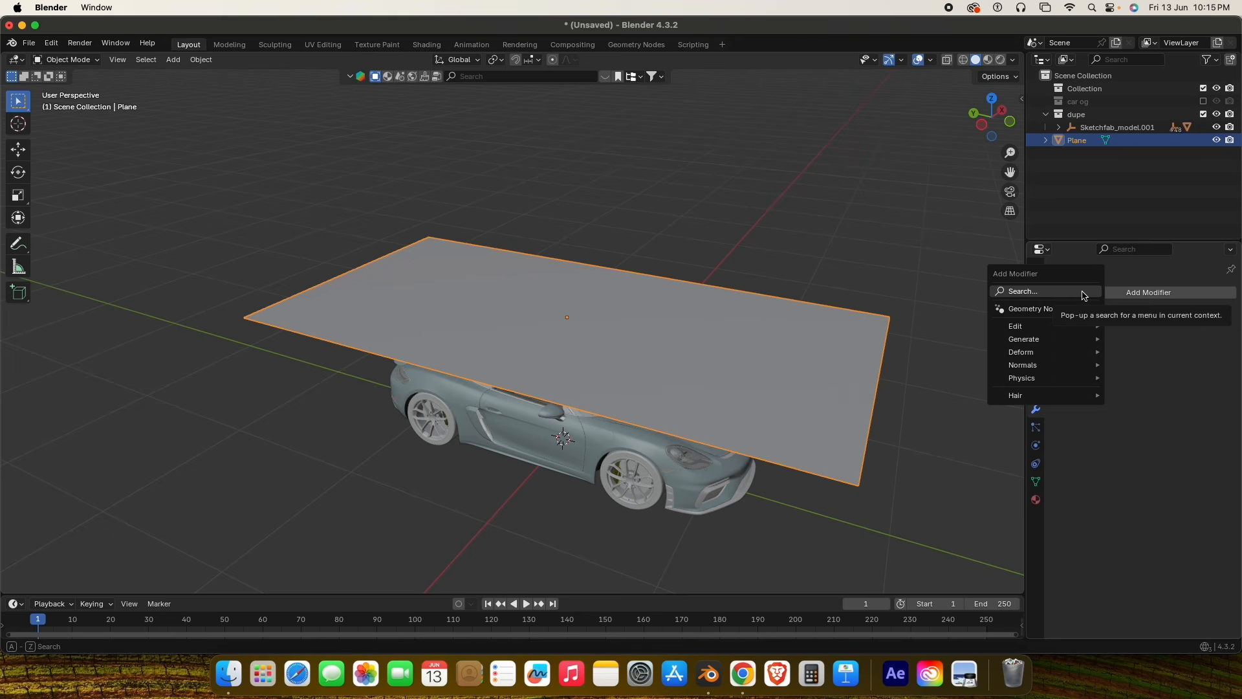
left_click(1084, 292)
type("shr")
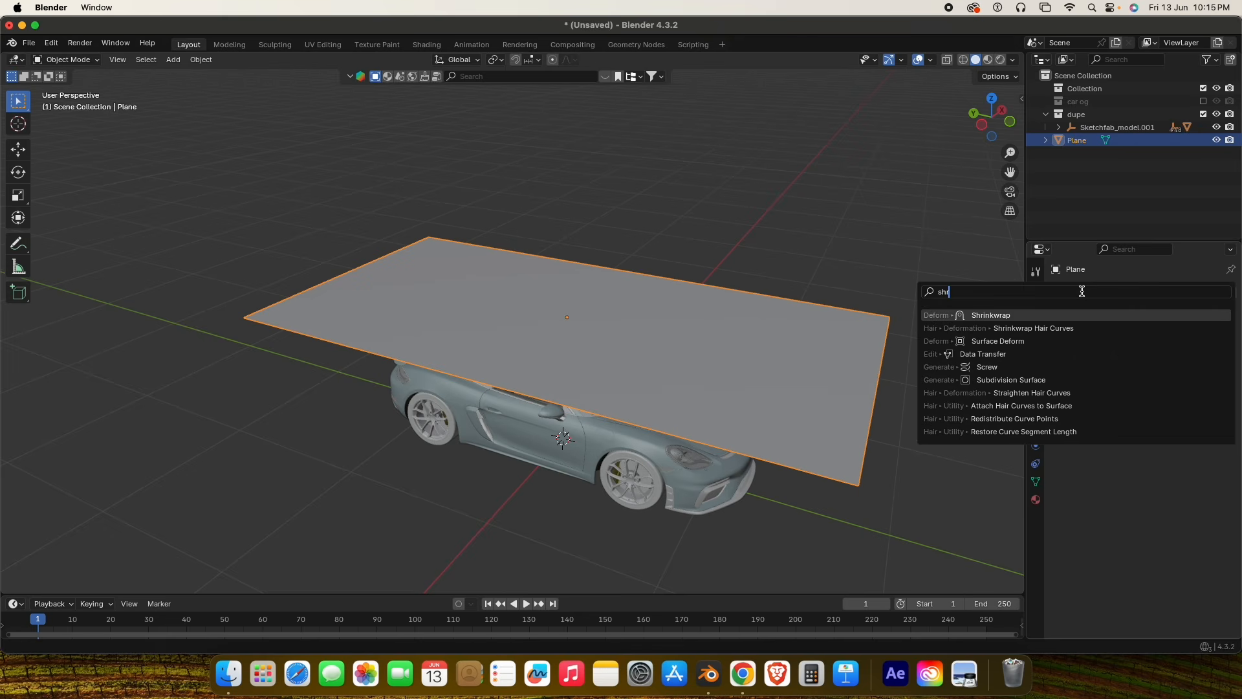
left_click(1046, 313)
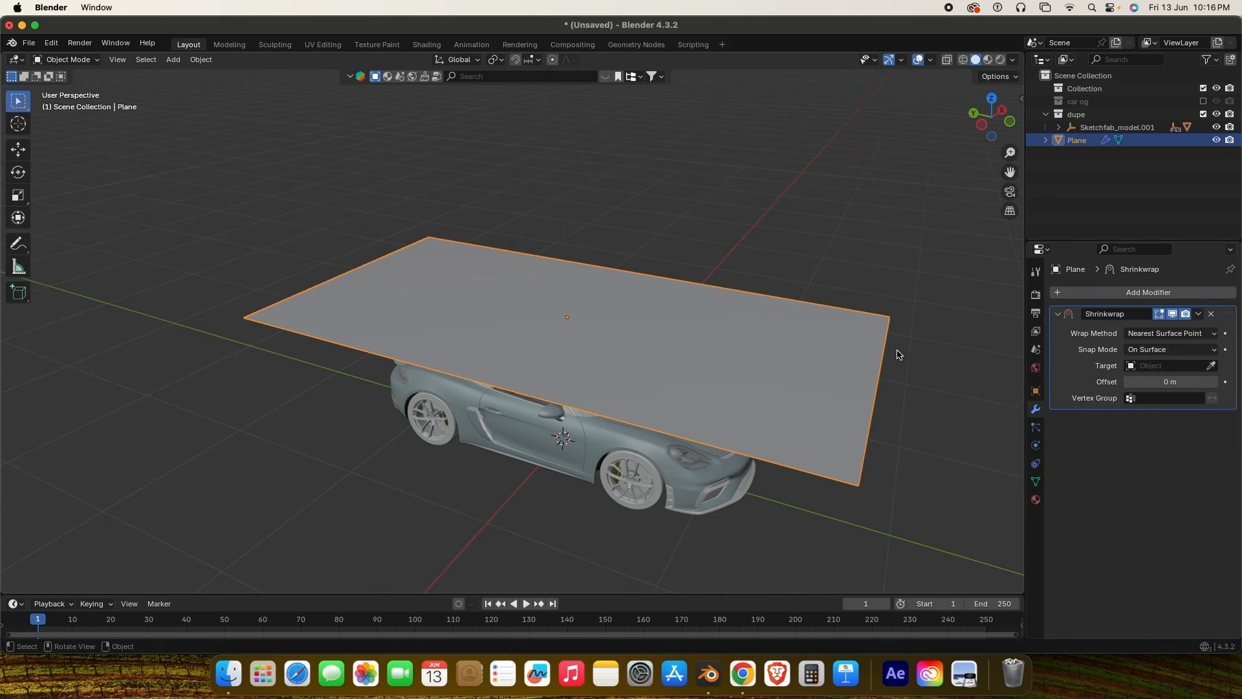
middle_click_drag(699, 467, 748, 429)
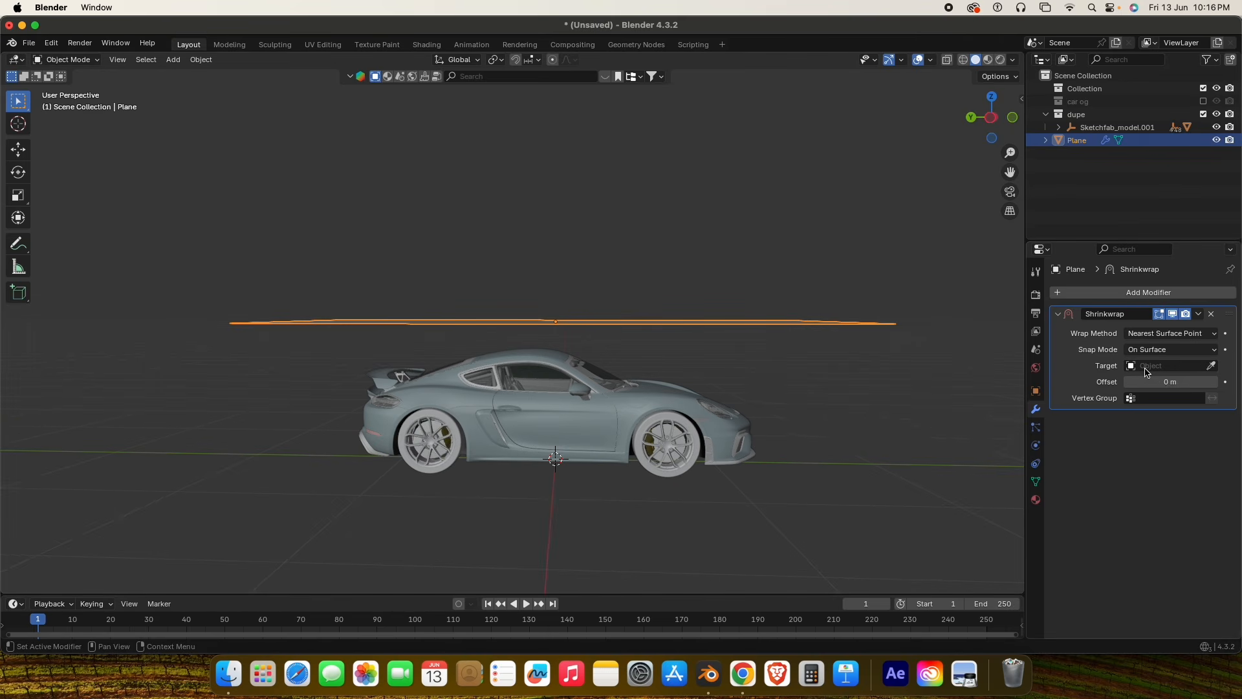
Set the car's painted body as the Shrinkwrap target and inspect how the plane wraps over it.
left_click(1214, 367)
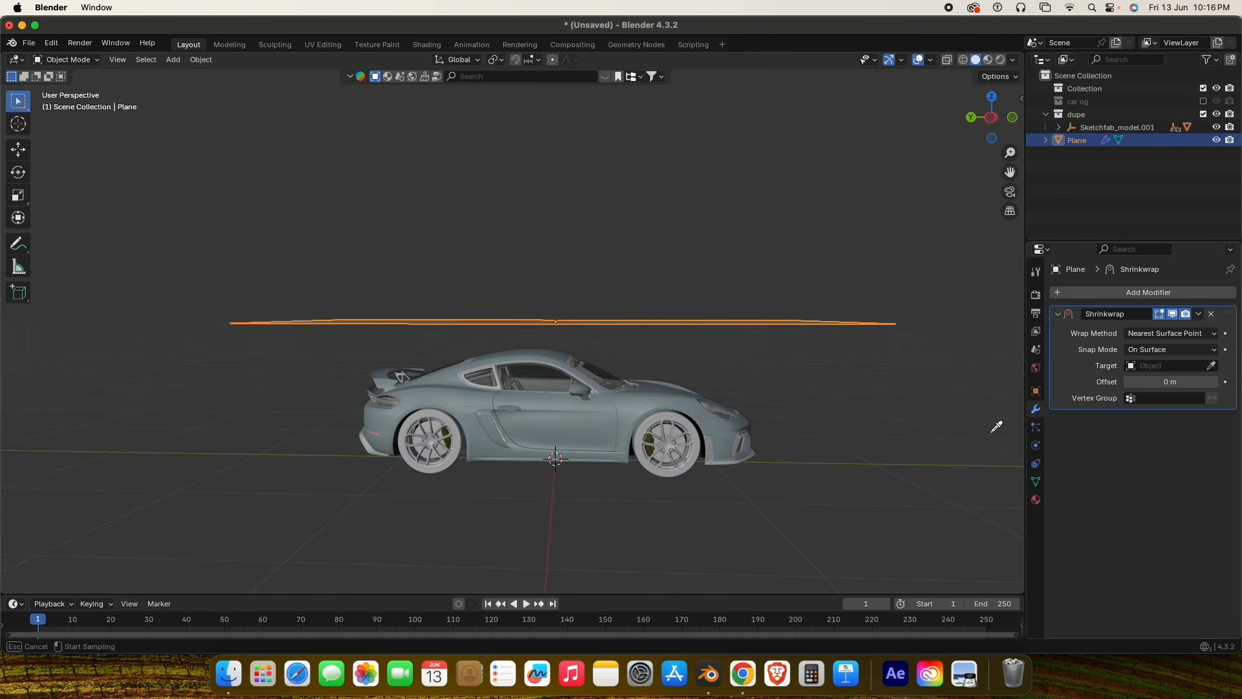
left_click(589, 416)
middle_click_drag(589, 417, 570, 482)
middle_click_drag(503, 389, 642, 457)
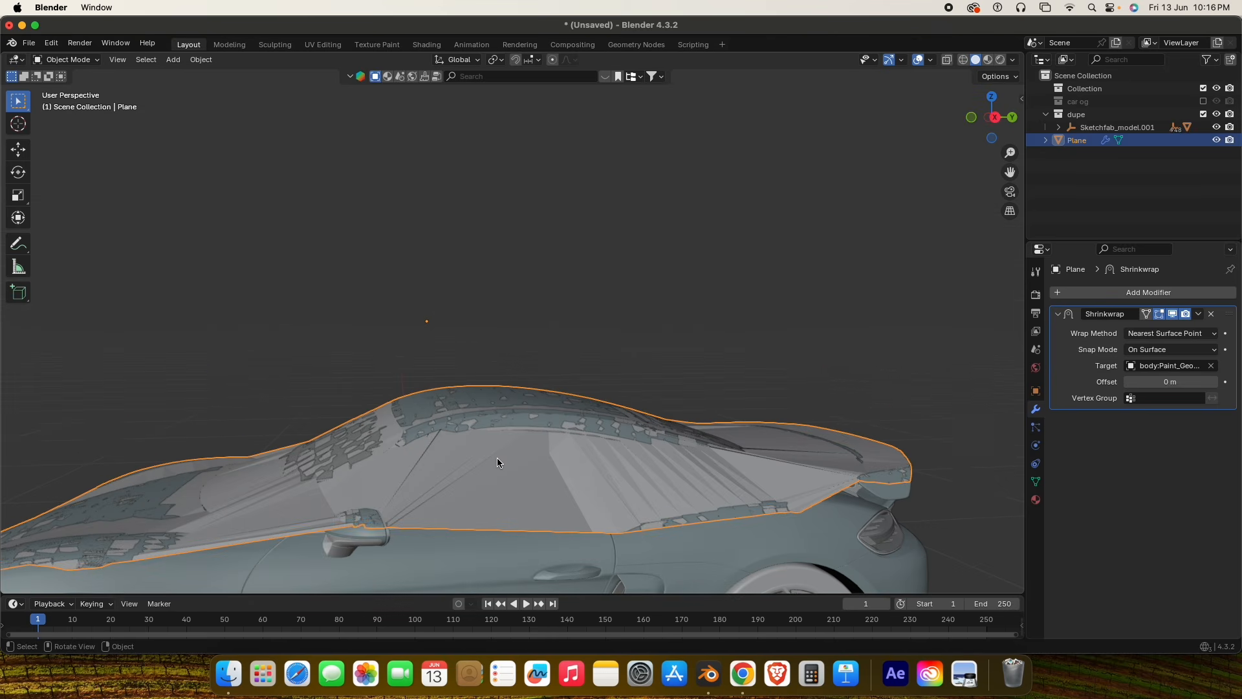
middle_click_drag(497, 456, 654, 446)
scroll(591, 502, "up", 2)
scroll(542, 478, "down", 1)
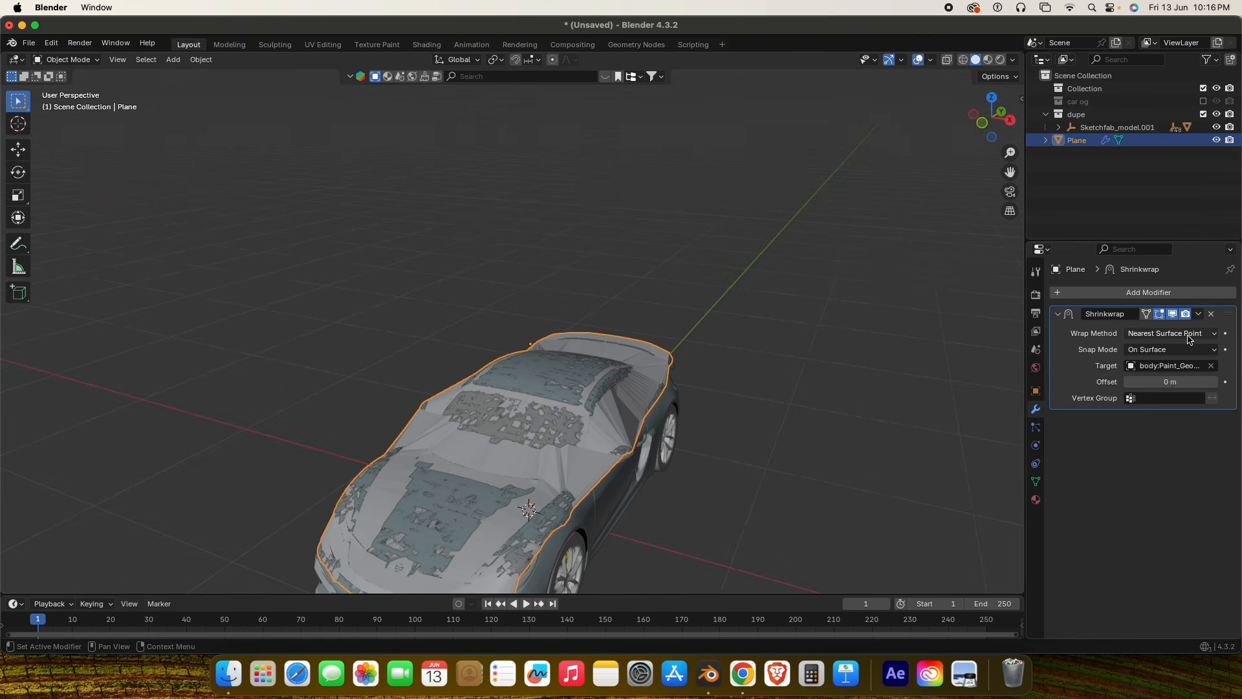
Try the Project, Nearest Vertex and Target Normal Project wrap methods on the plane's Shrinkwrap modifier.
left_click(1171, 333)
left_click(1167, 359)
left_click(1174, 334)
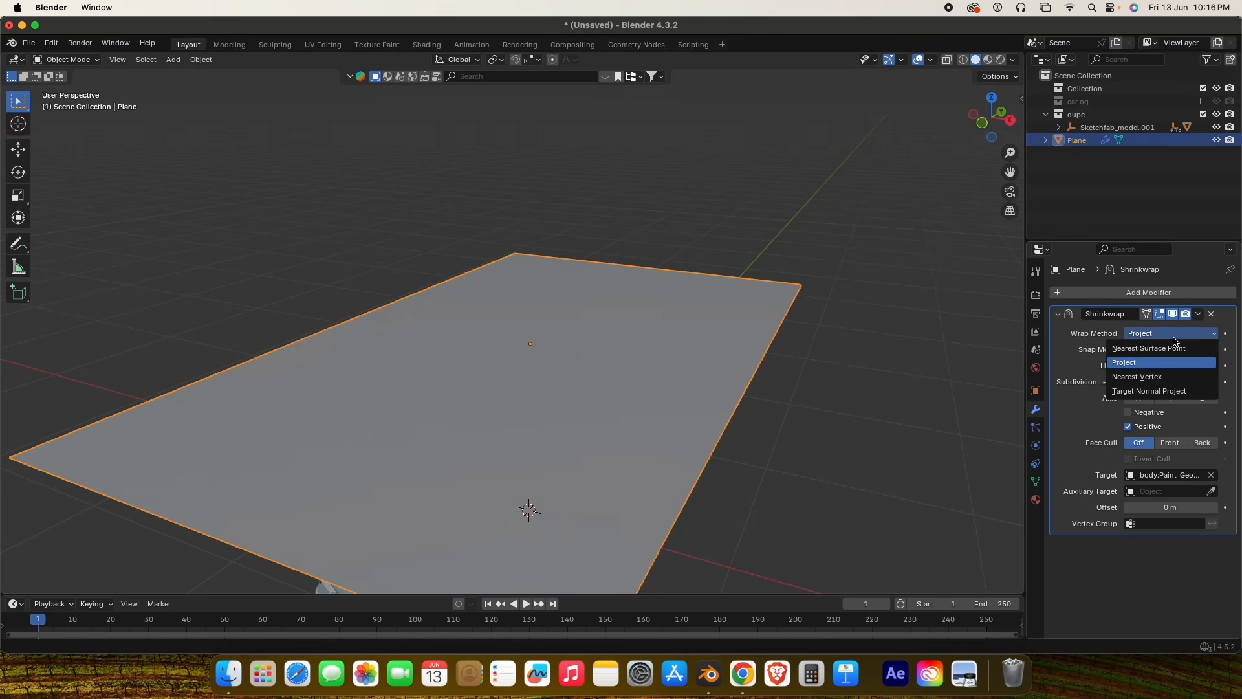
left_click(1163, 377)
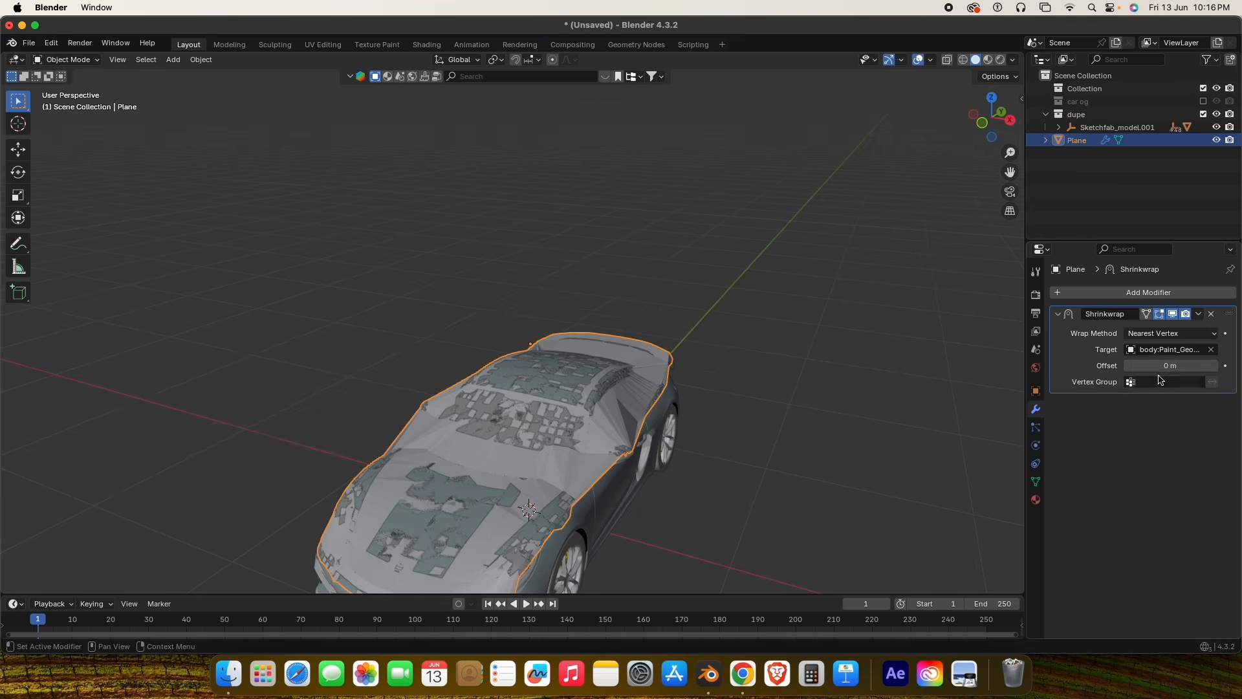
left_click(1171, 334)
left_click(1150, 390)
middle_click_drag(602, 424, 681, 448)
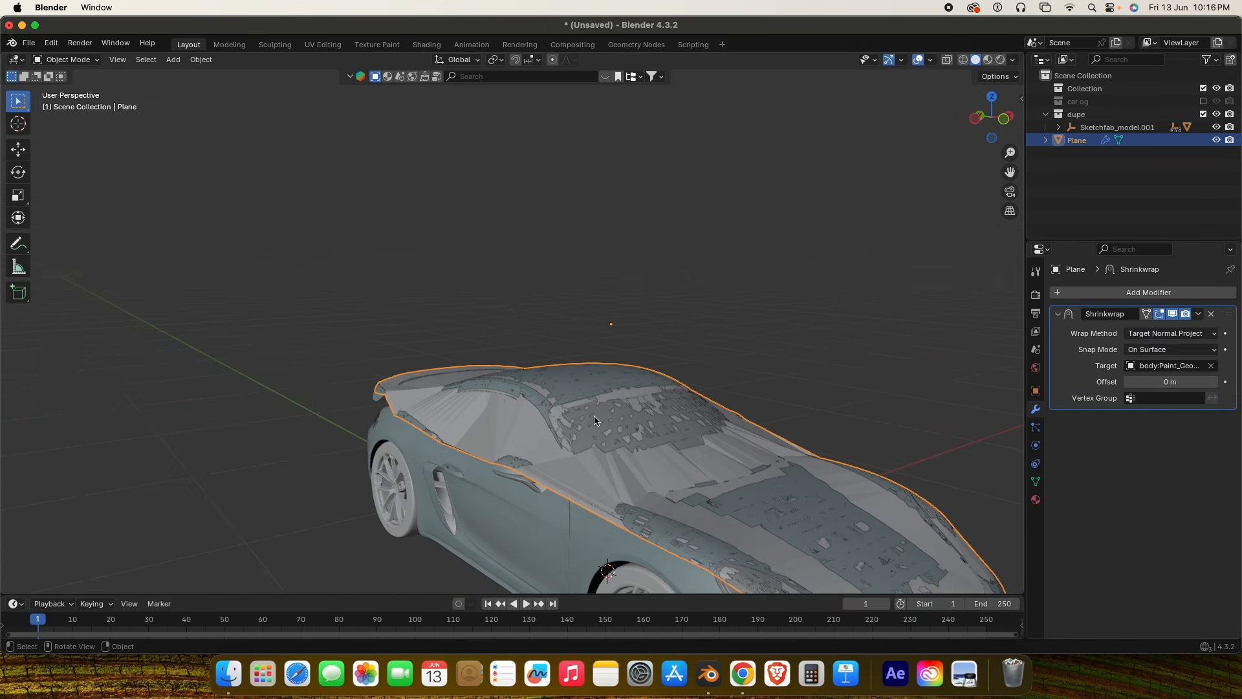
Set the Shrinkwrap wrap method to Project and enable the Negative direction alongside Positive.
left_click(1166, 334)
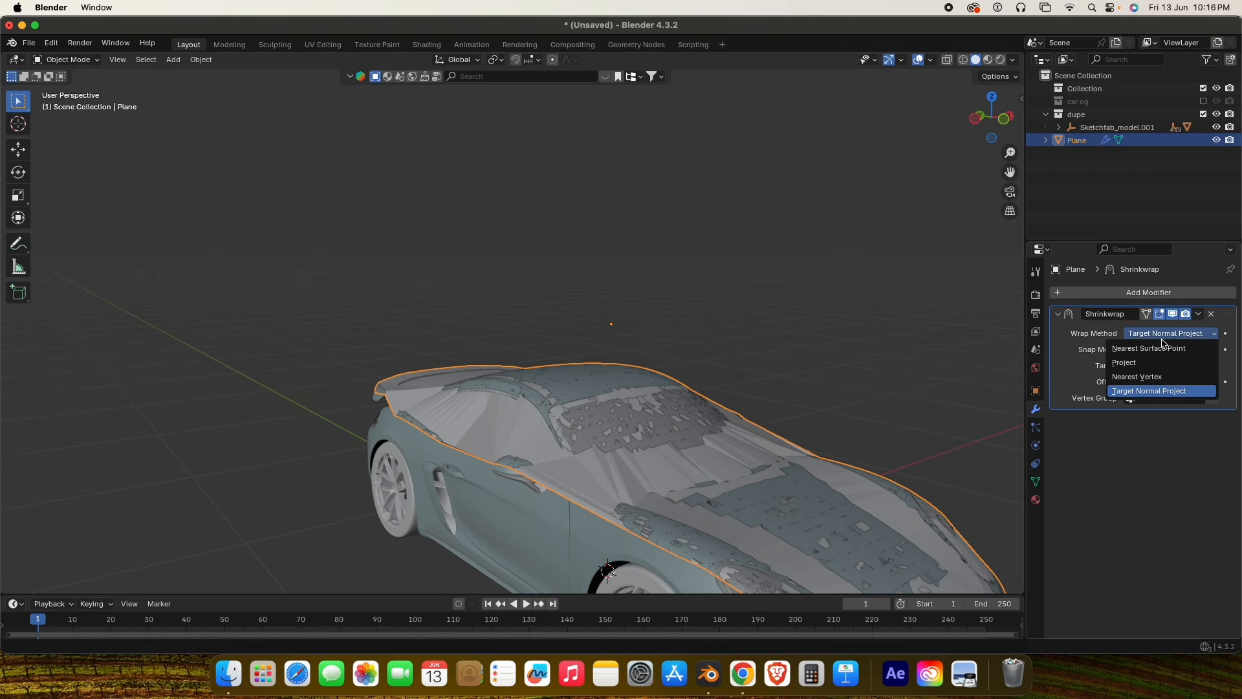
left_click(1133, 362)
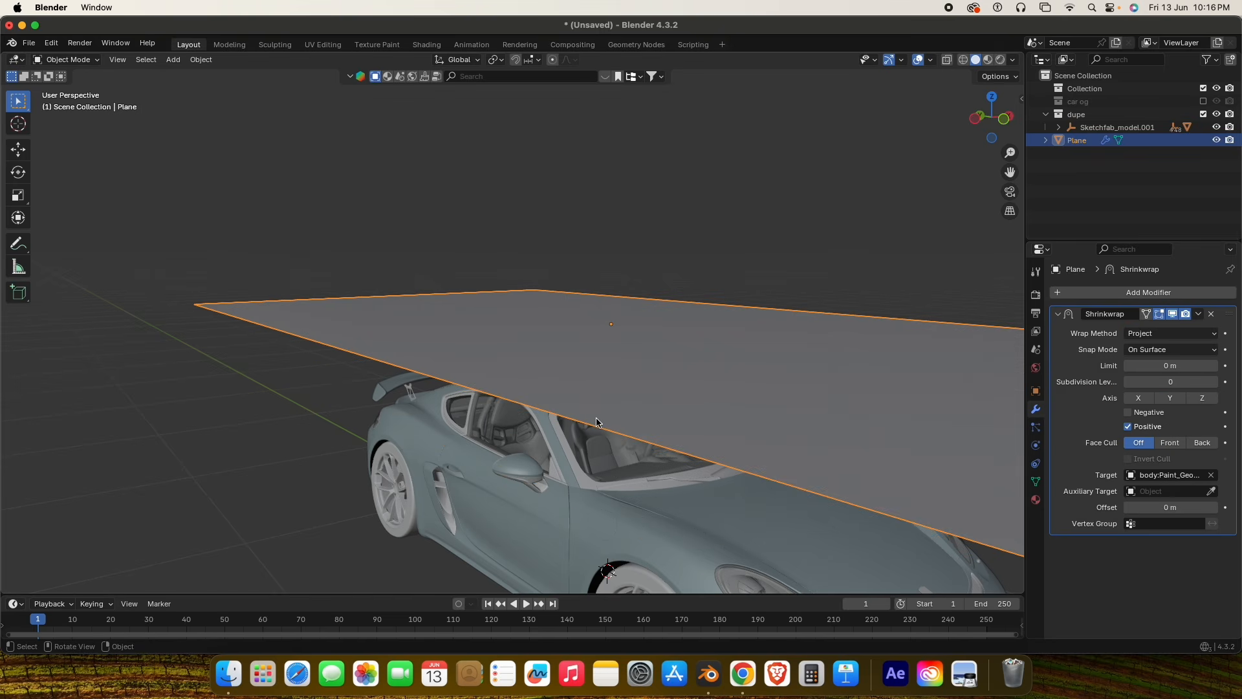
middle_click_drag(596, 422, 986, 390)
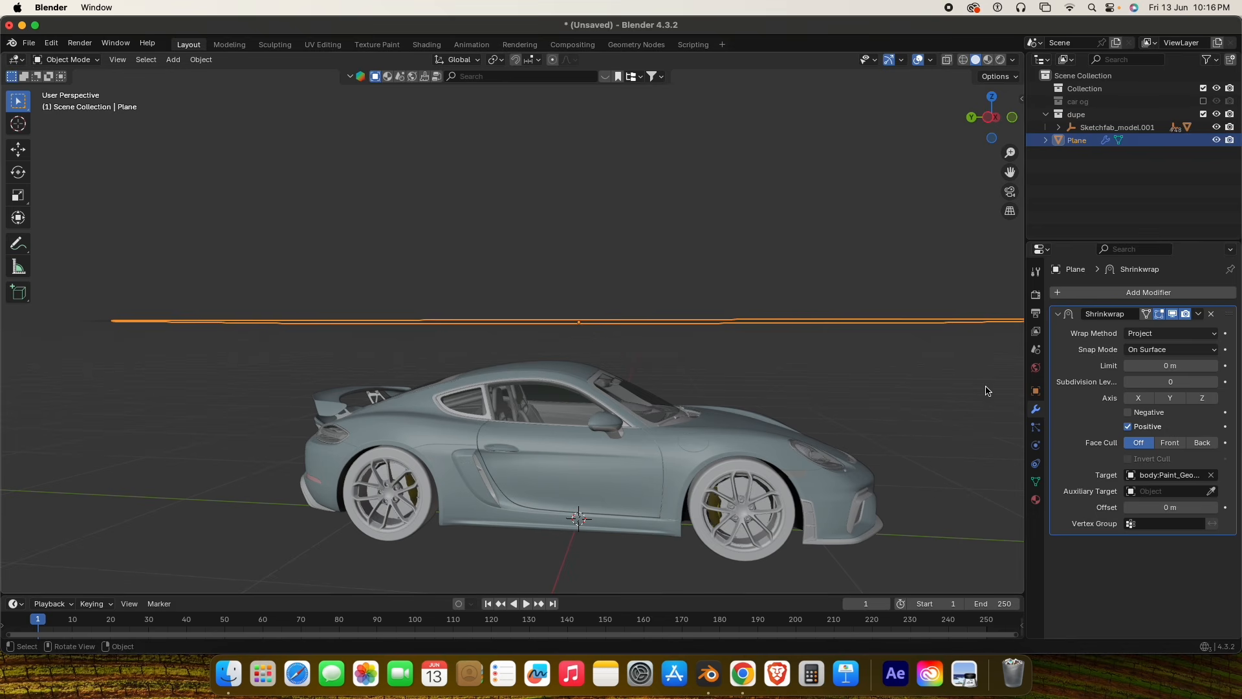
left_click(1129, 413)
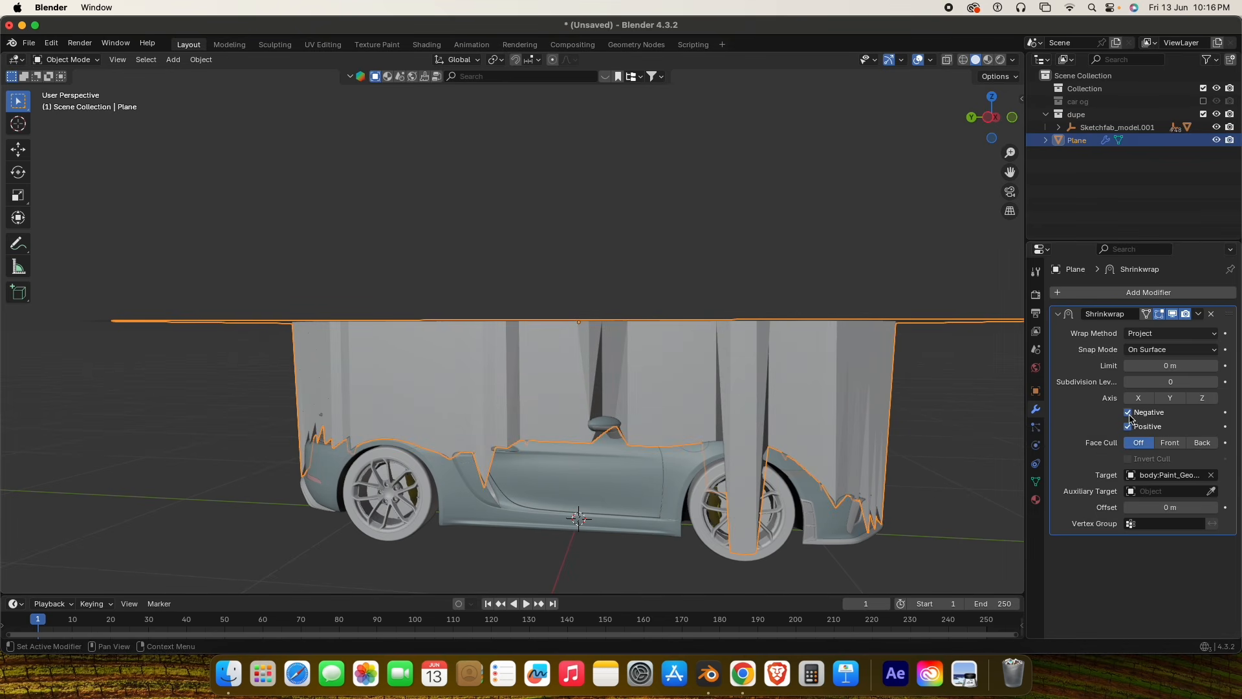
middle_click_drag(550, 432, 572, 479)
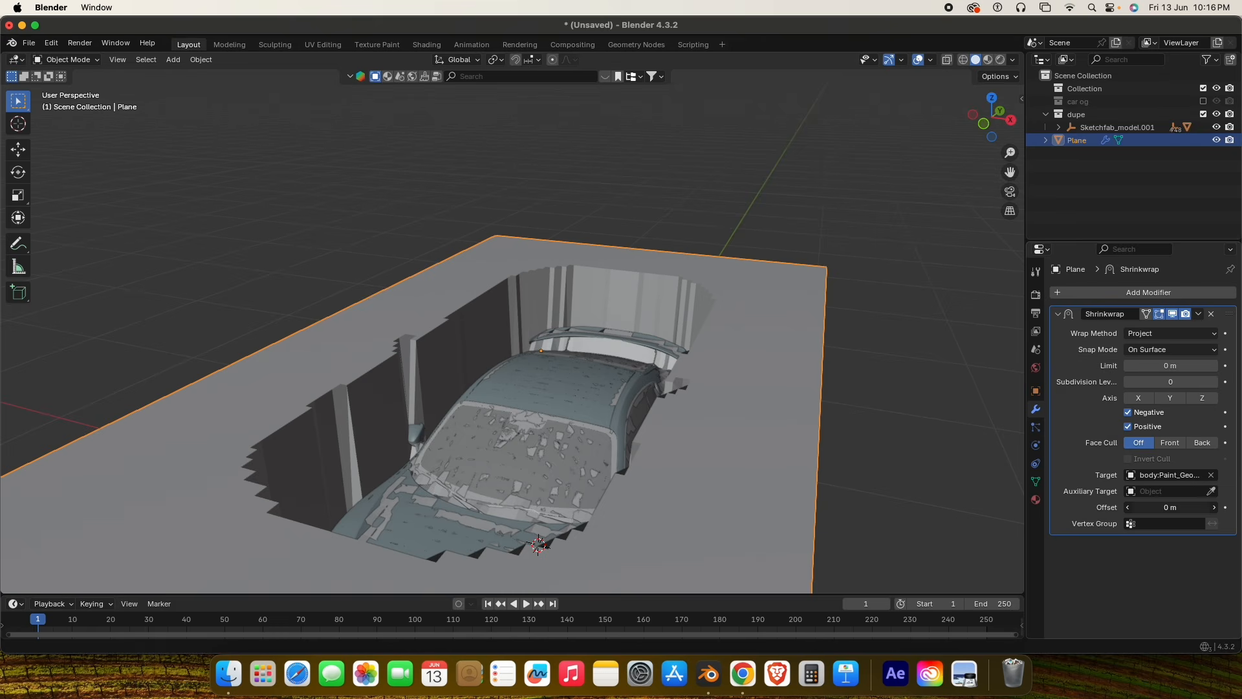
Set the Shrinkwrap offset to 0.01 m and check the wrapped surface around the roof.
left_click_drag(1170, 507, 1177, 507)
middle_click_drag(791, 487, 665, 513)
scroll(665, 513, "up", 3)
scroll(665, 513, "down", 3)
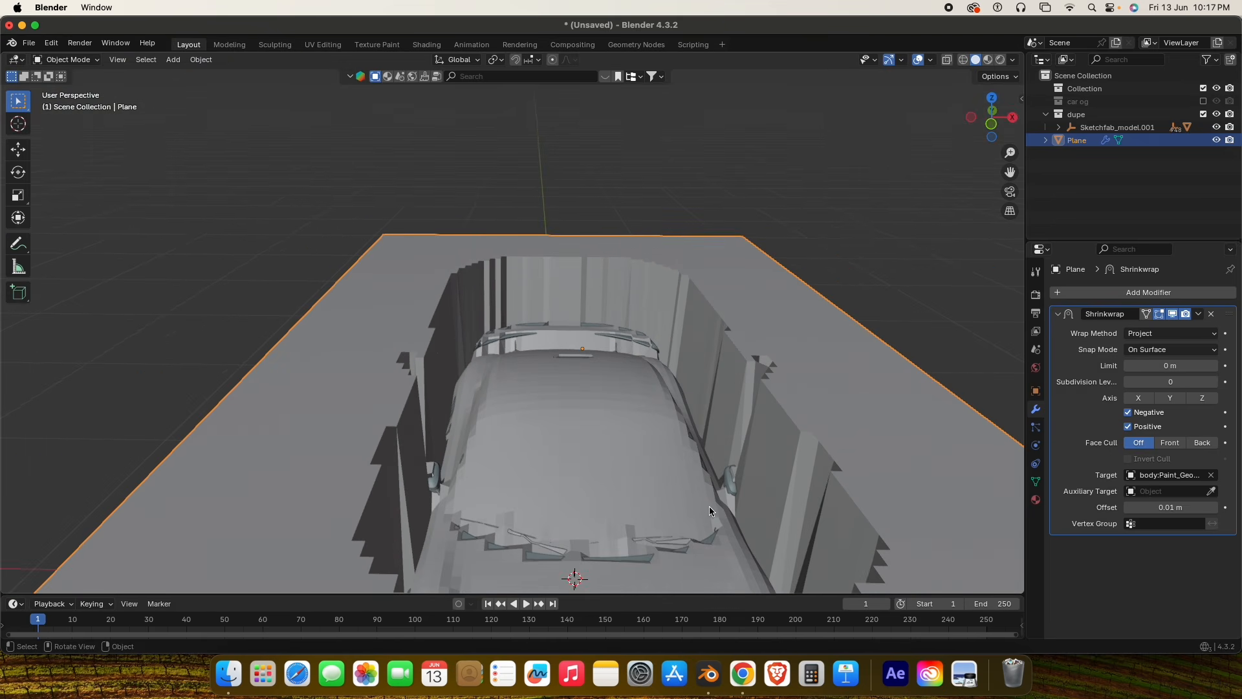
mouse_move(616, 507)
middle_mouse_down()
mouse_move(651, 512)
mouse_move(631, 506)
middle_mouse_up()
Set the Shrinkwrap offset to 0.005 m and inspect the projected surface over the car from several angles.
left_click(1176, 507)
type("0")
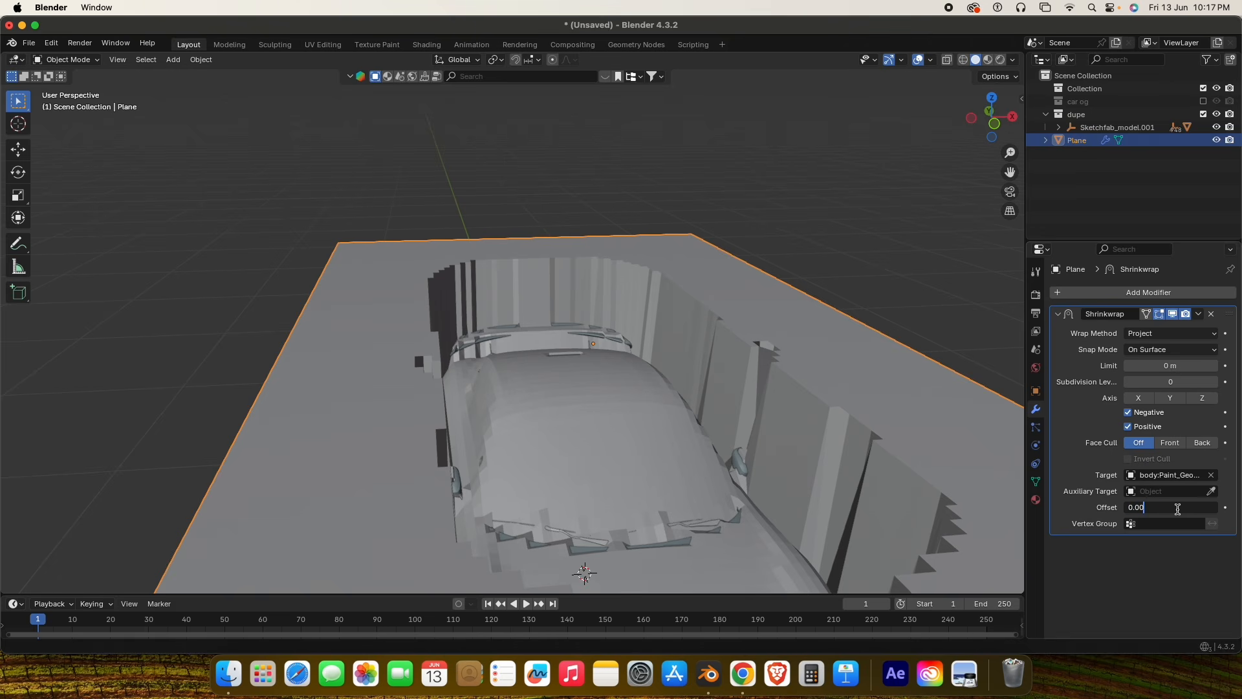
type(".005")
key("Return")
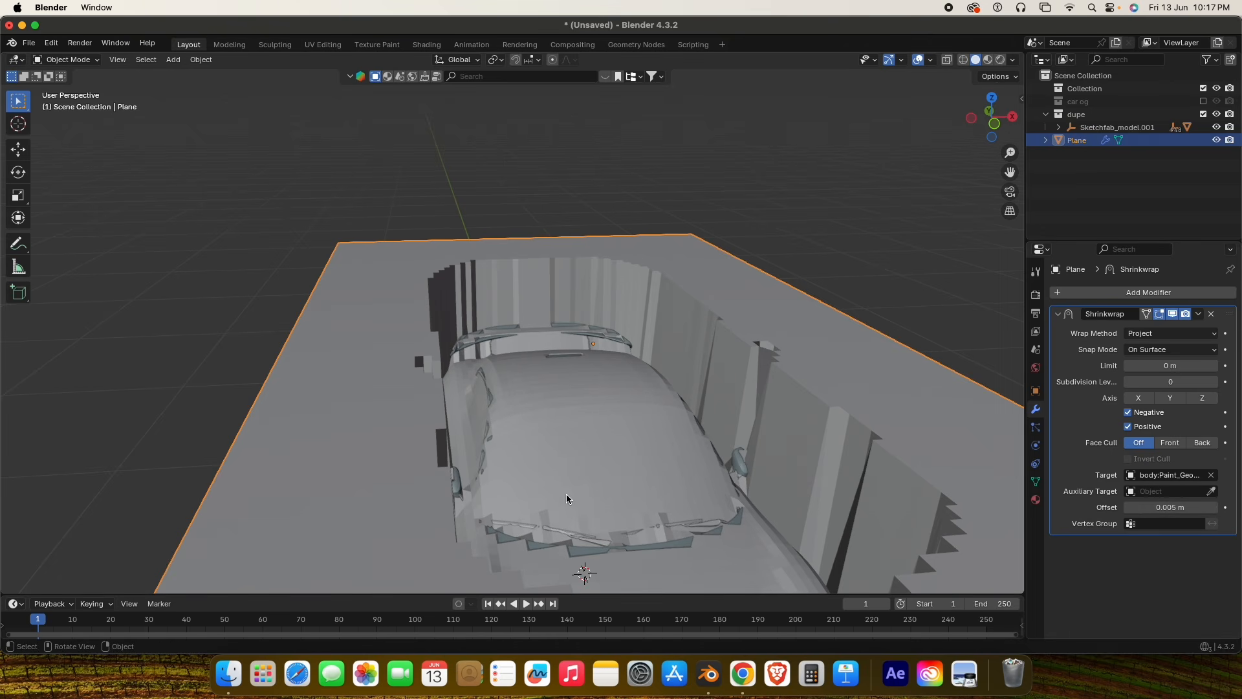
middle_click_drag(565, 495, 654, 491)
middle_click_drag(724, 444, 810, 453)
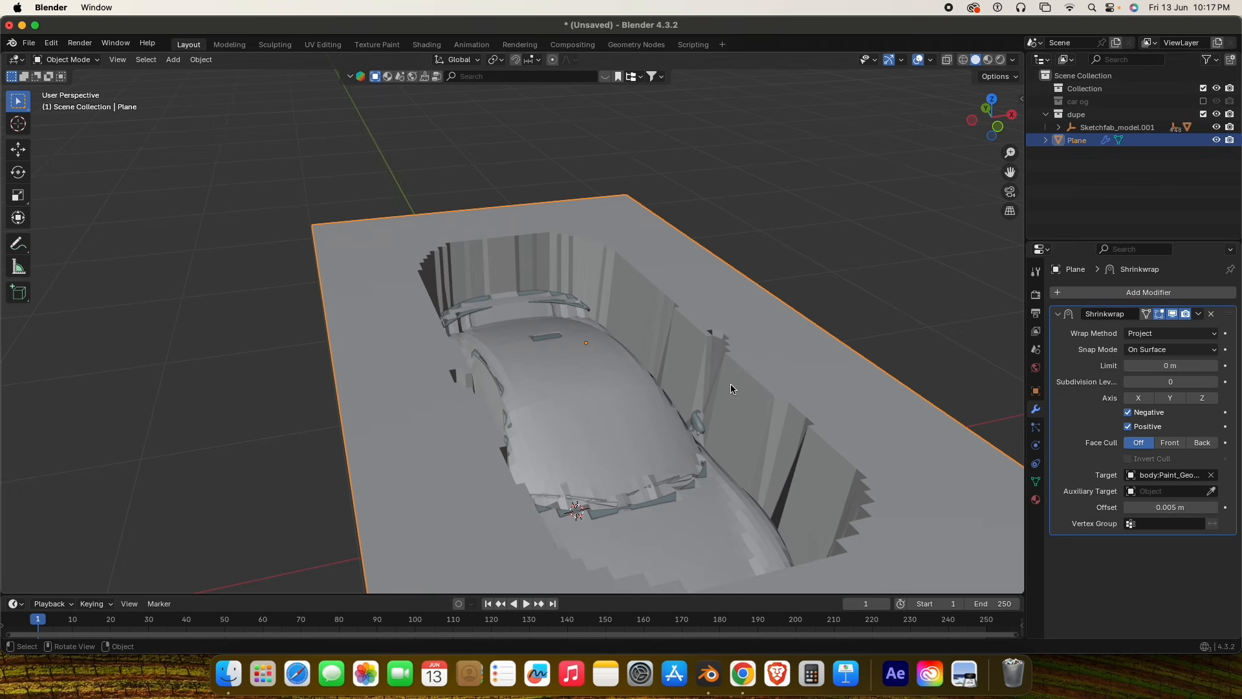
scroll(845, 427, "down", 5)
scroll(779, 433, "up", 6)
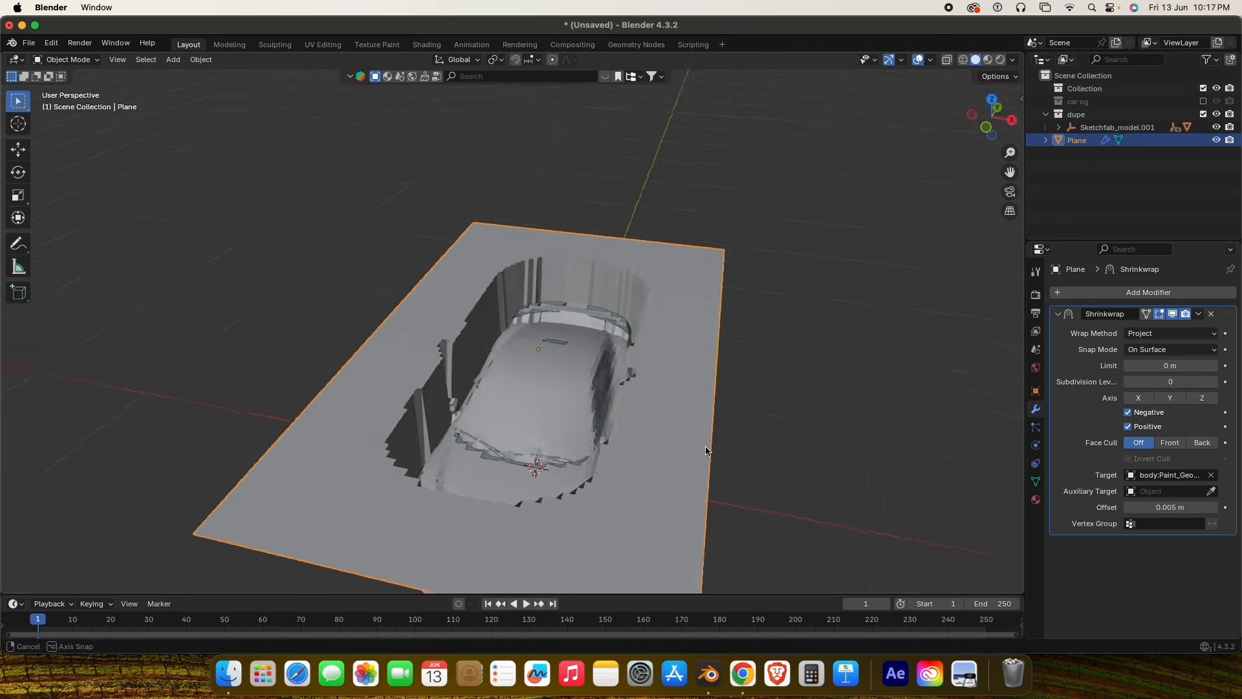
middle_click_drag(724, 447, 614, 385)
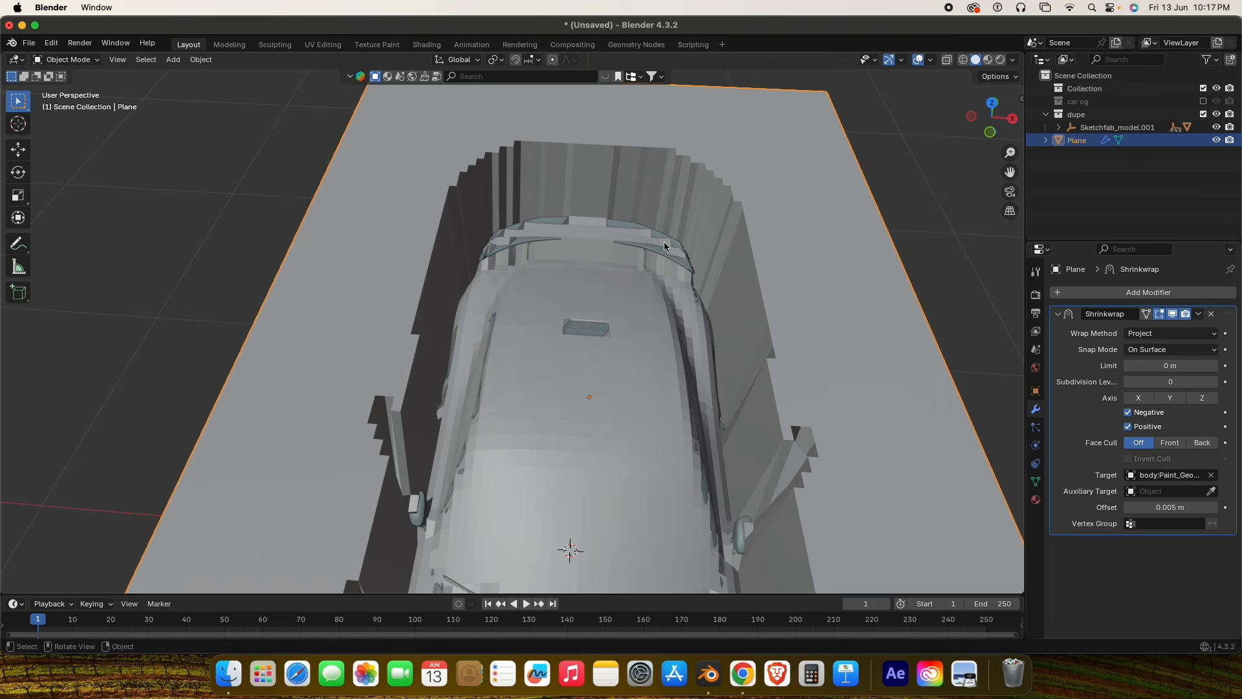
middle_click_drag(649, 304, 685, 401)
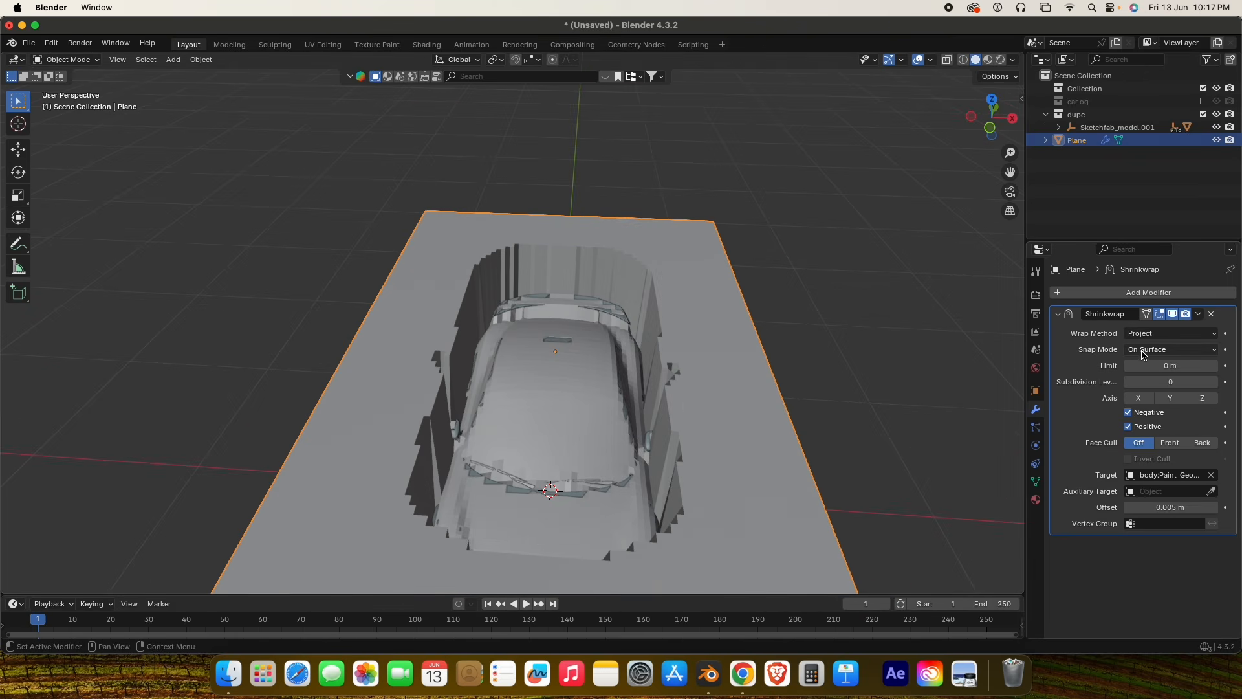
Apply the Shrinkwrap modifier to the plane and rename the plane as cover.
left_click(1199, 315)
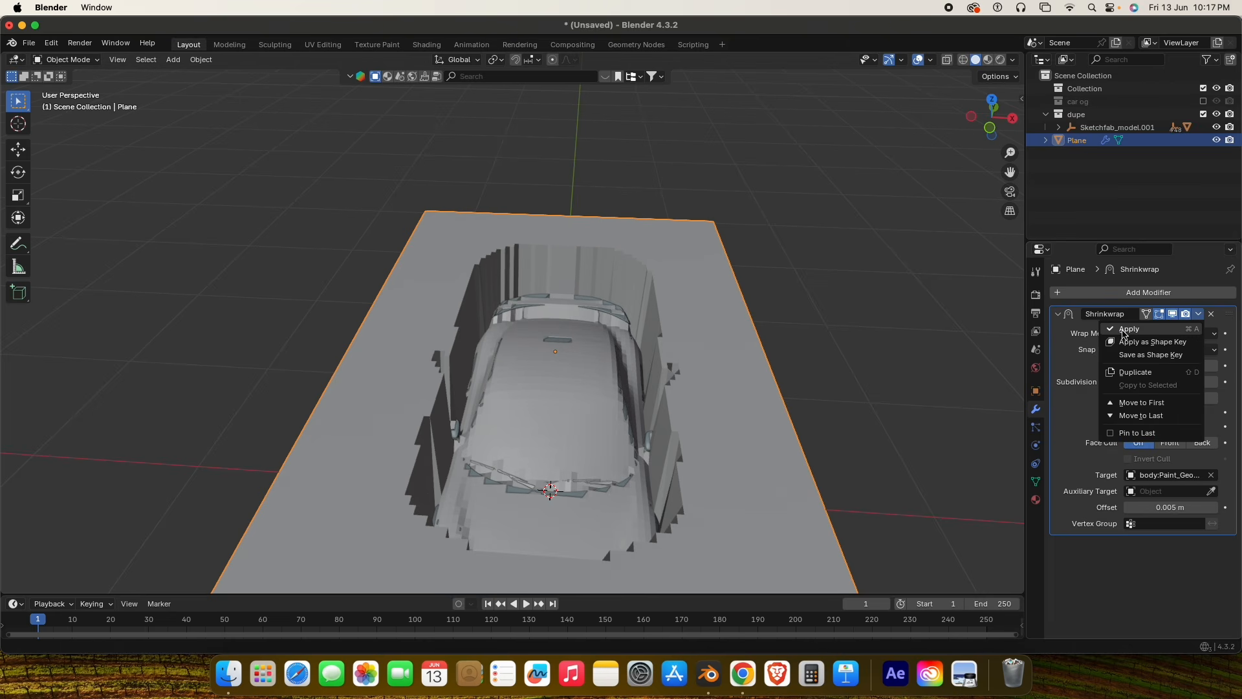
left_click(1129, 329)
middle_click_drag(685, 430, 652, 397)
key("KP_1")
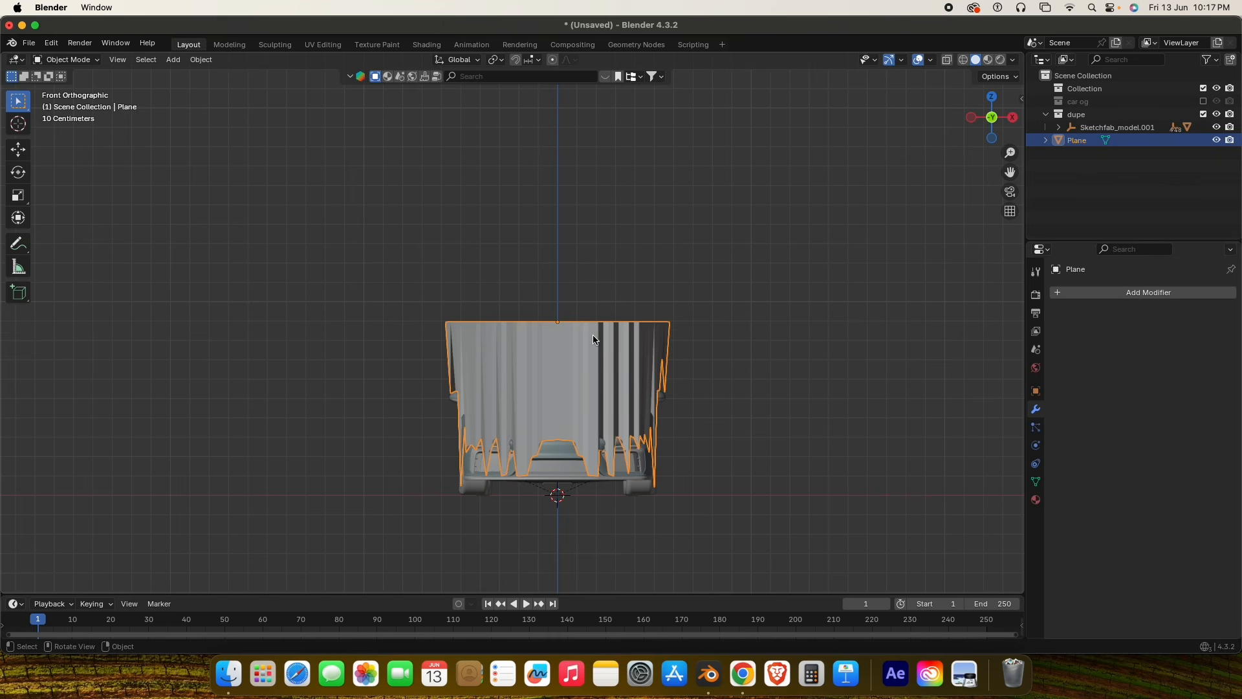
double_click(1079, 141)
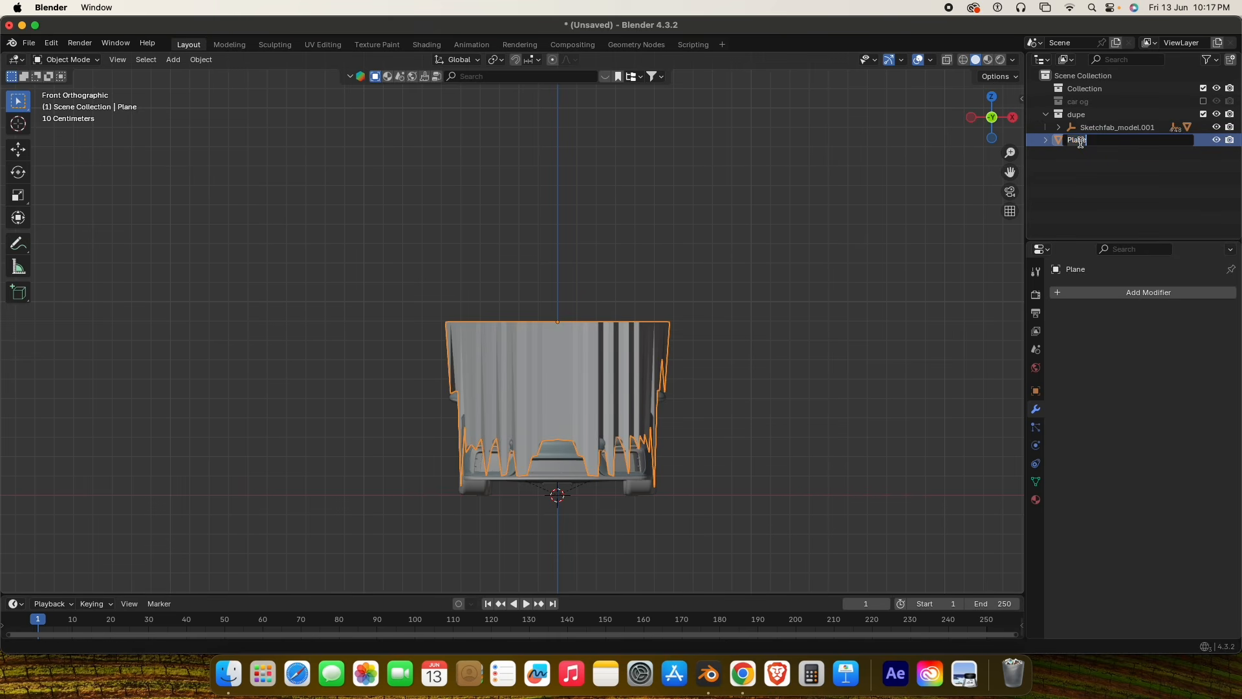
type("cover")
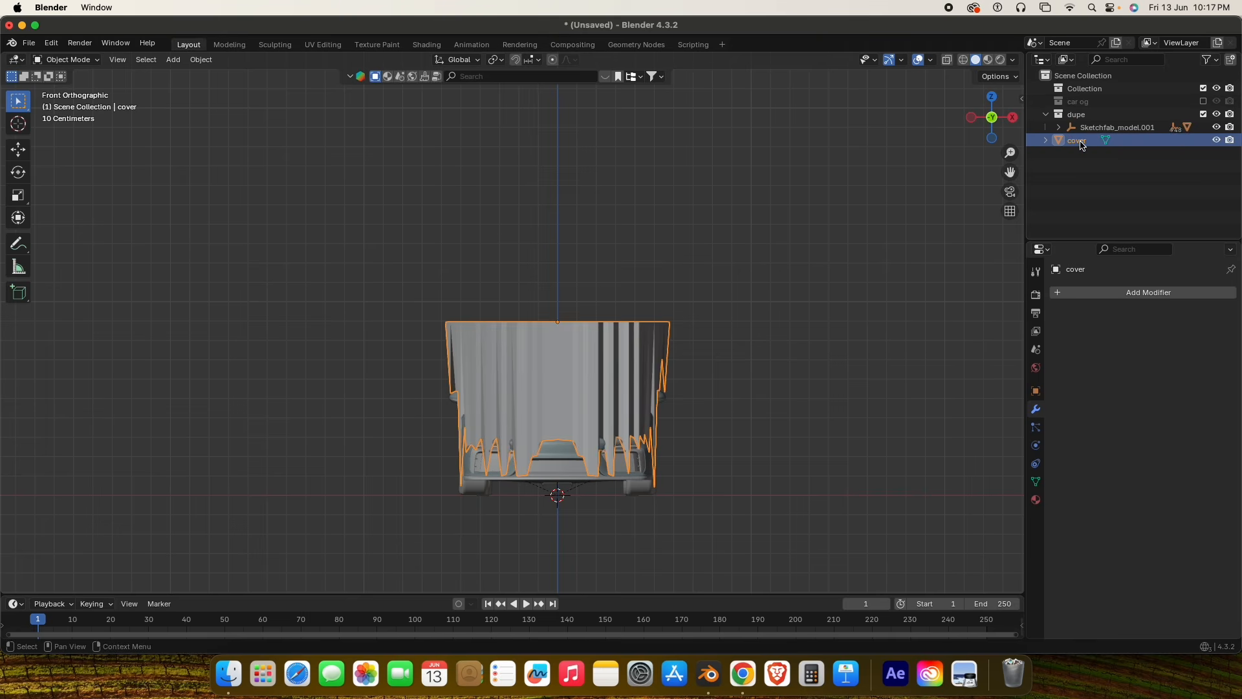
key("Return")
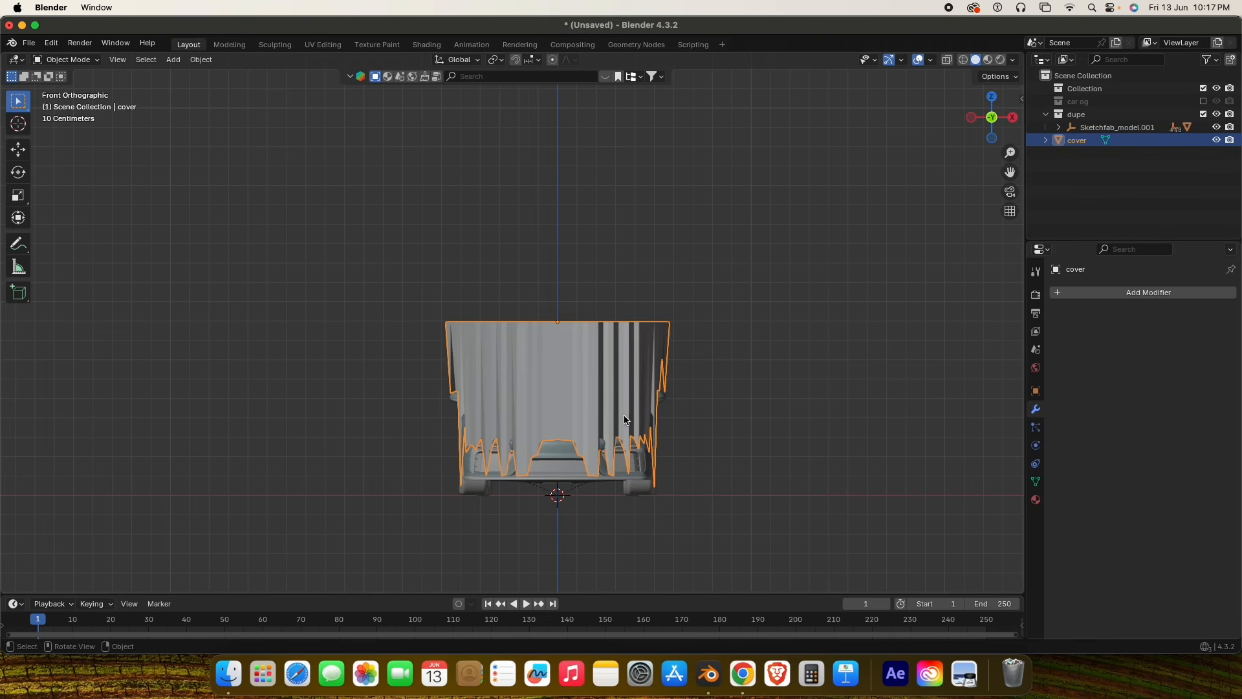
In Edit Mode with X-ray on, select all vertices of the cover's flat area from the front view.
key("Tab")
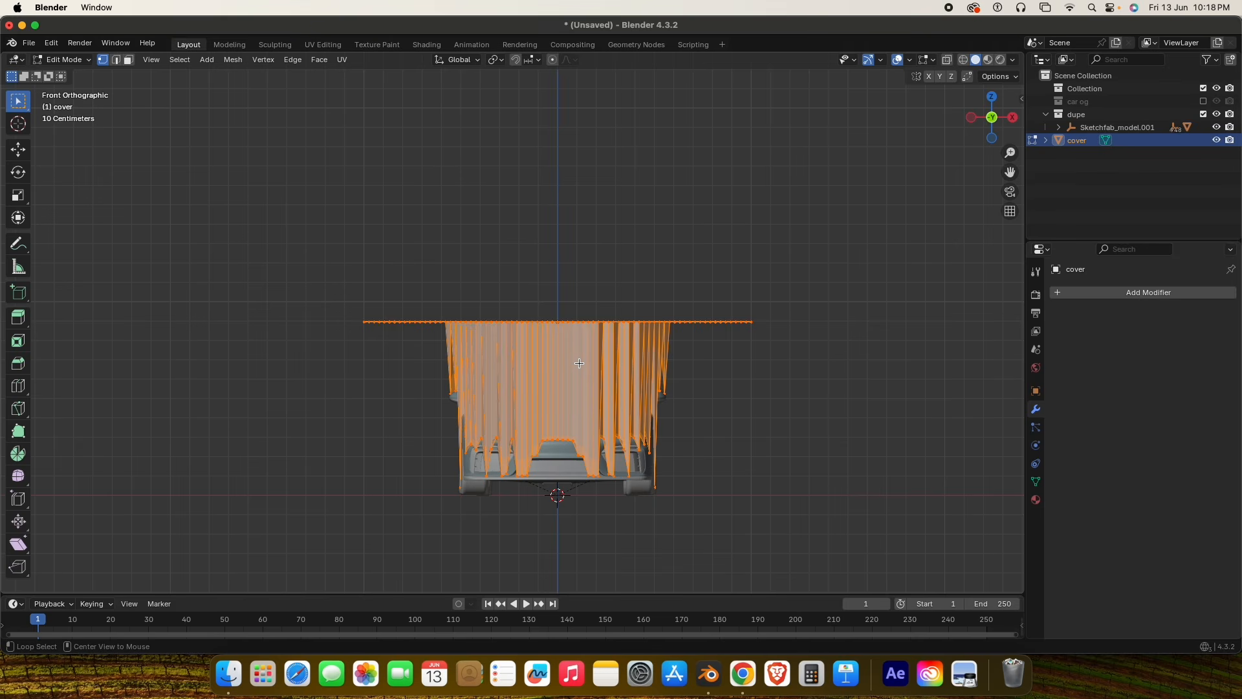
key("alt+z")
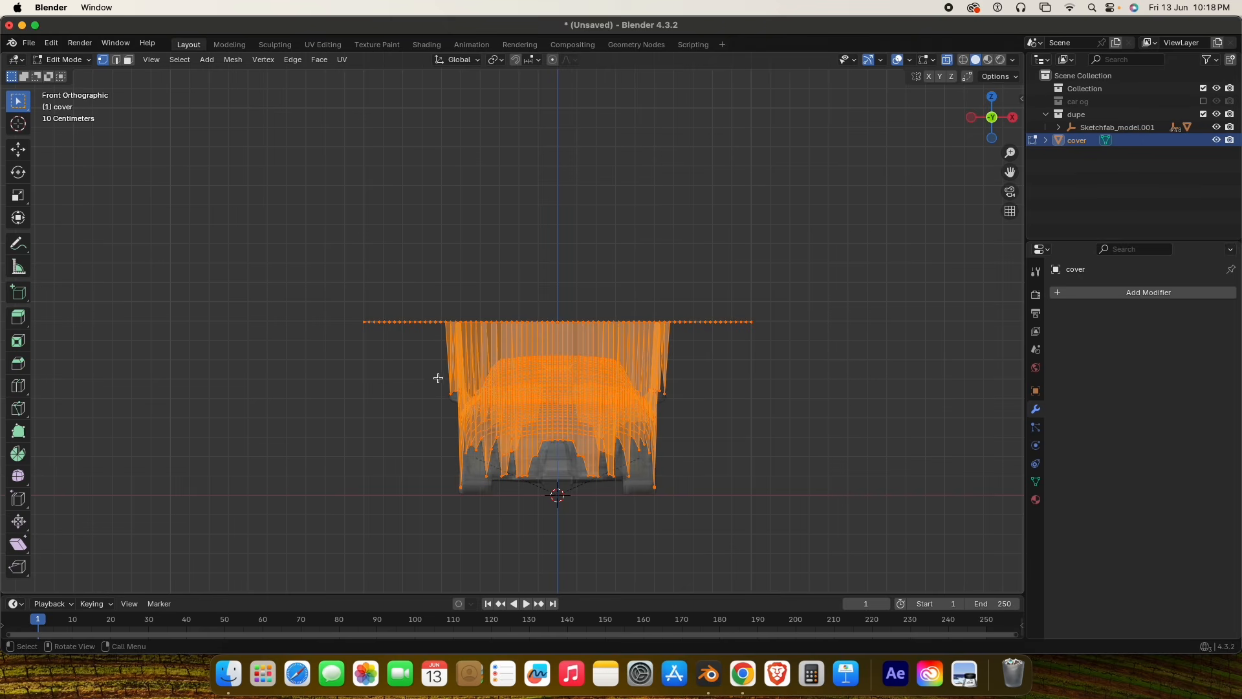
left_click(948, 61)
left_click(947, 60)
left_click(947, 60)
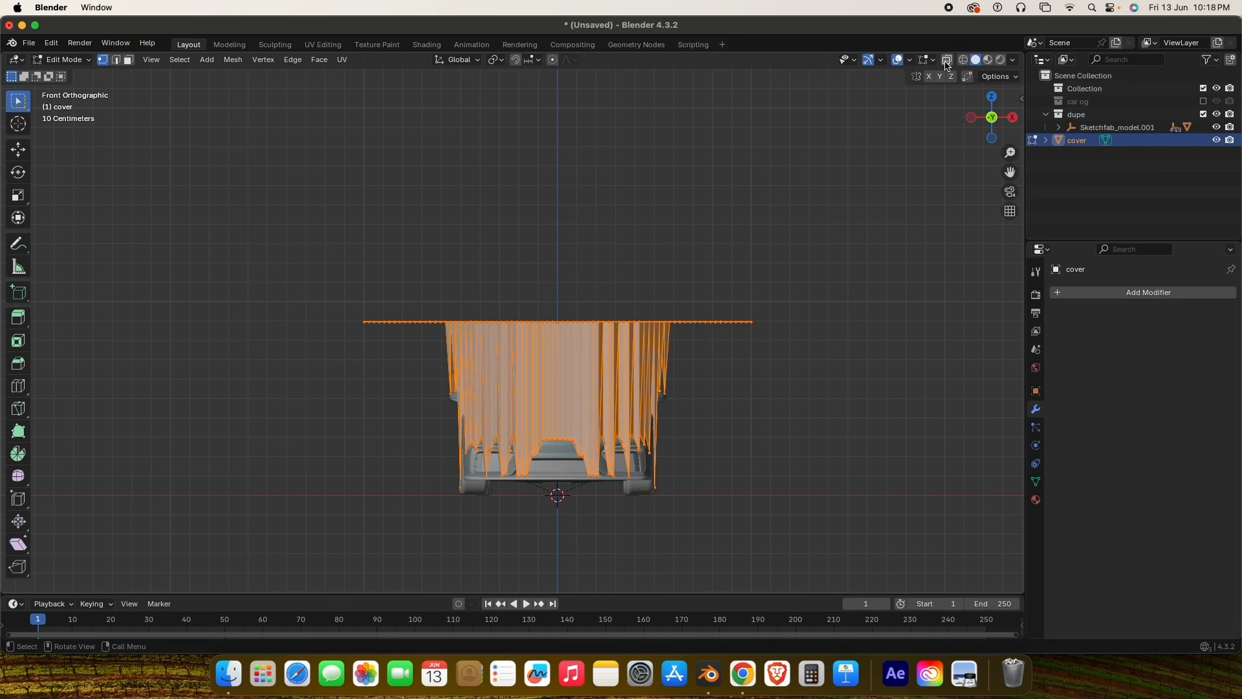
left_click(947, 61)
left_click(948, 62)
left_click(947, 62)
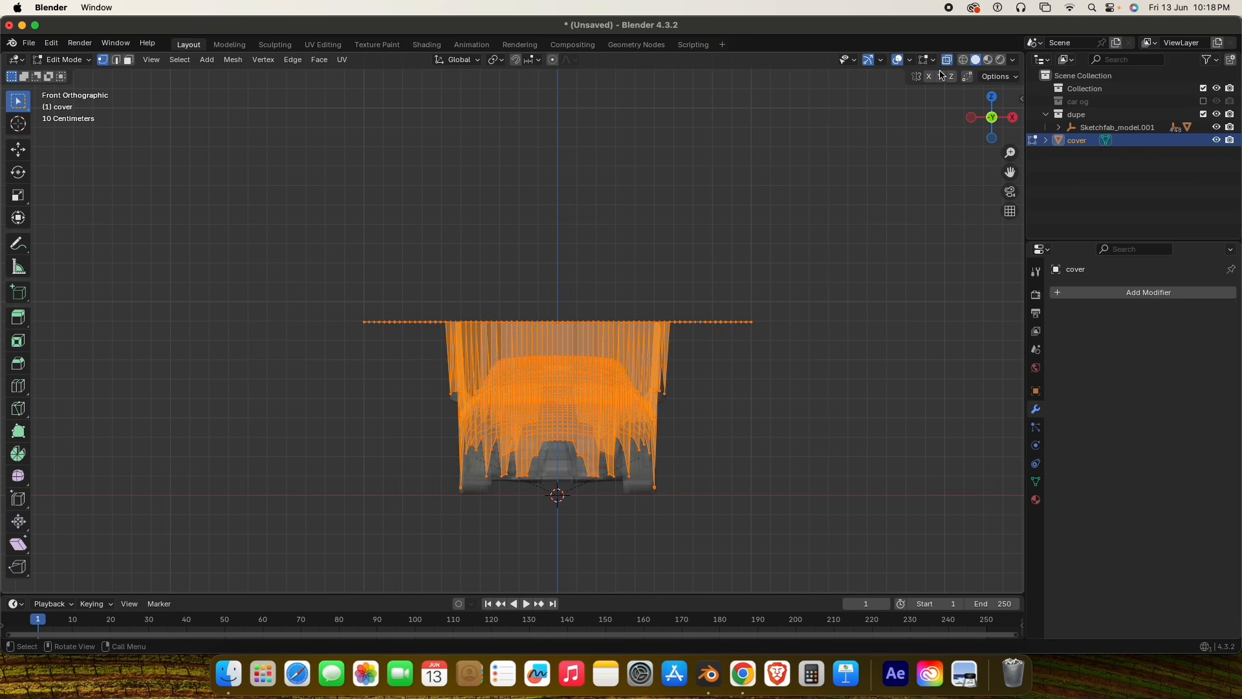
left_click_drag(213, 260, 852, 347)
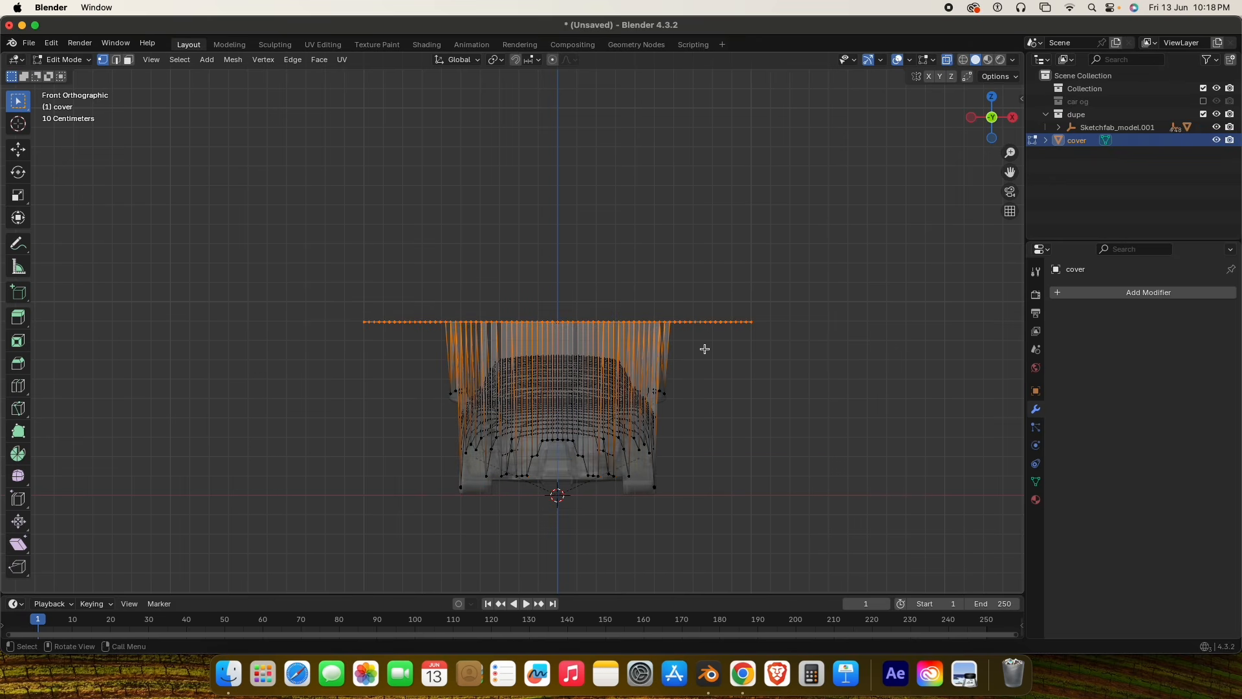
middle_click_drag(645, 269, 661, 299)
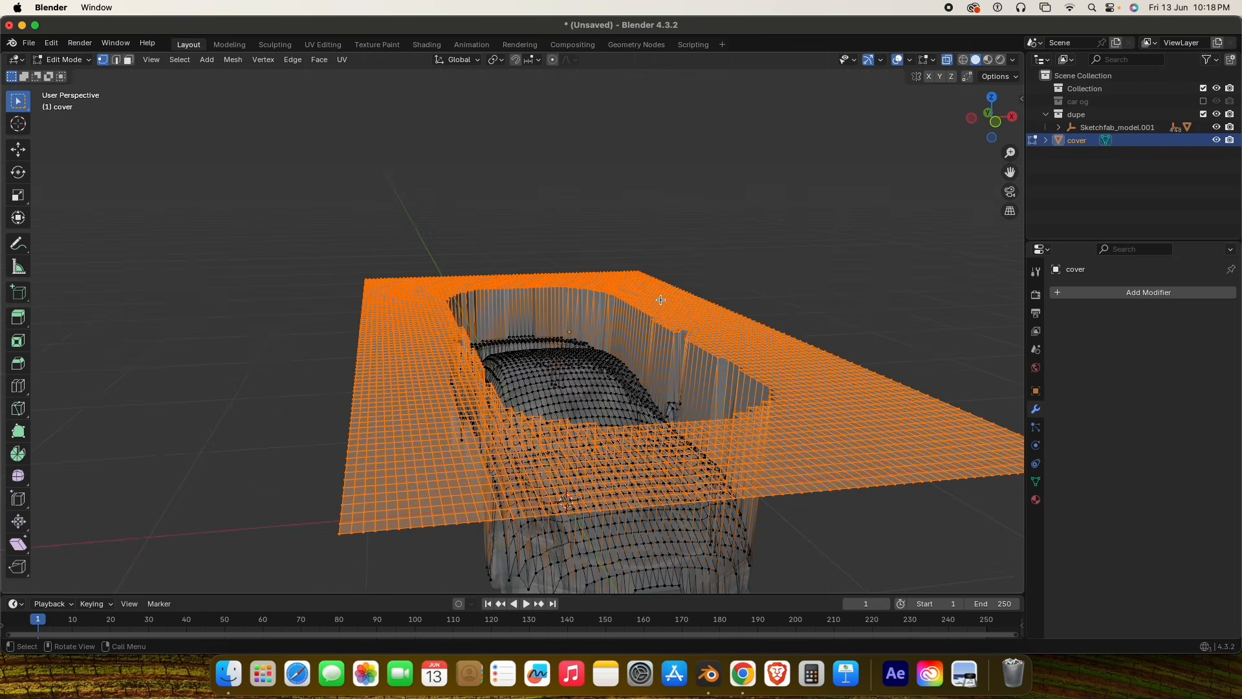
Try selecting the cover's flat-area vertices from the front view with X-ray off.
left_click(948, 60)
left_click(821, 324)
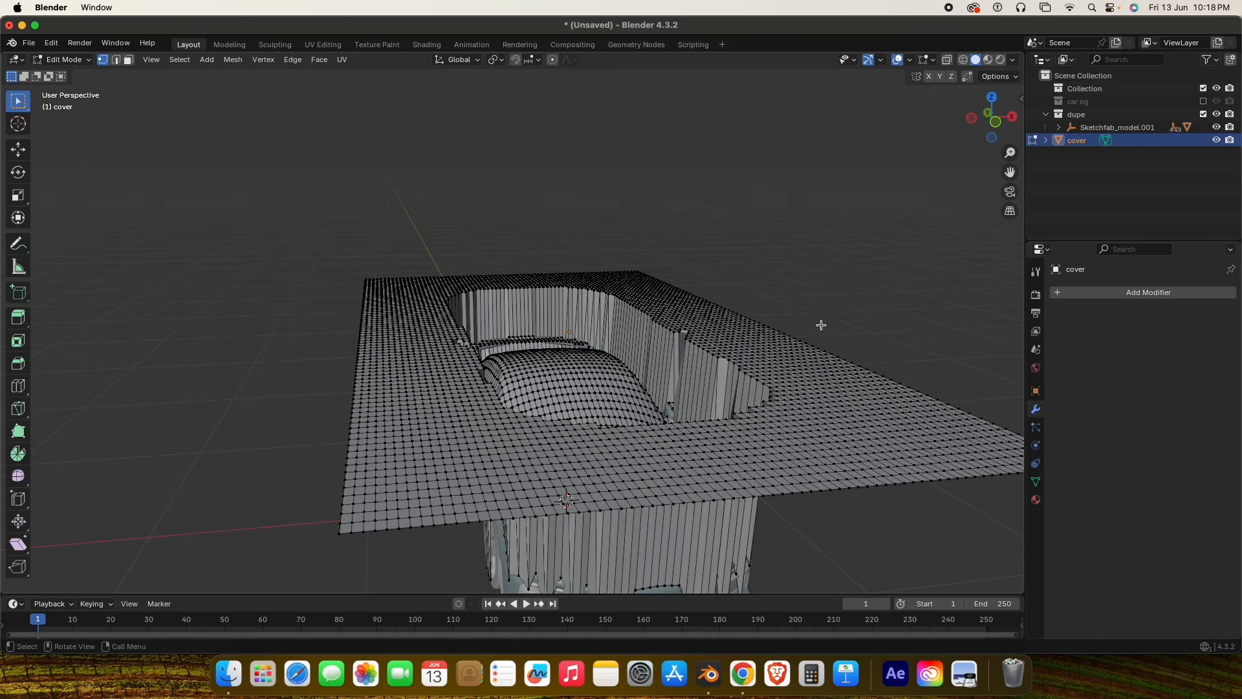
key("KP_1")
left_click_drag(243, 257, 847, 338)
middle_click_drag(586, 328, 638, 370)
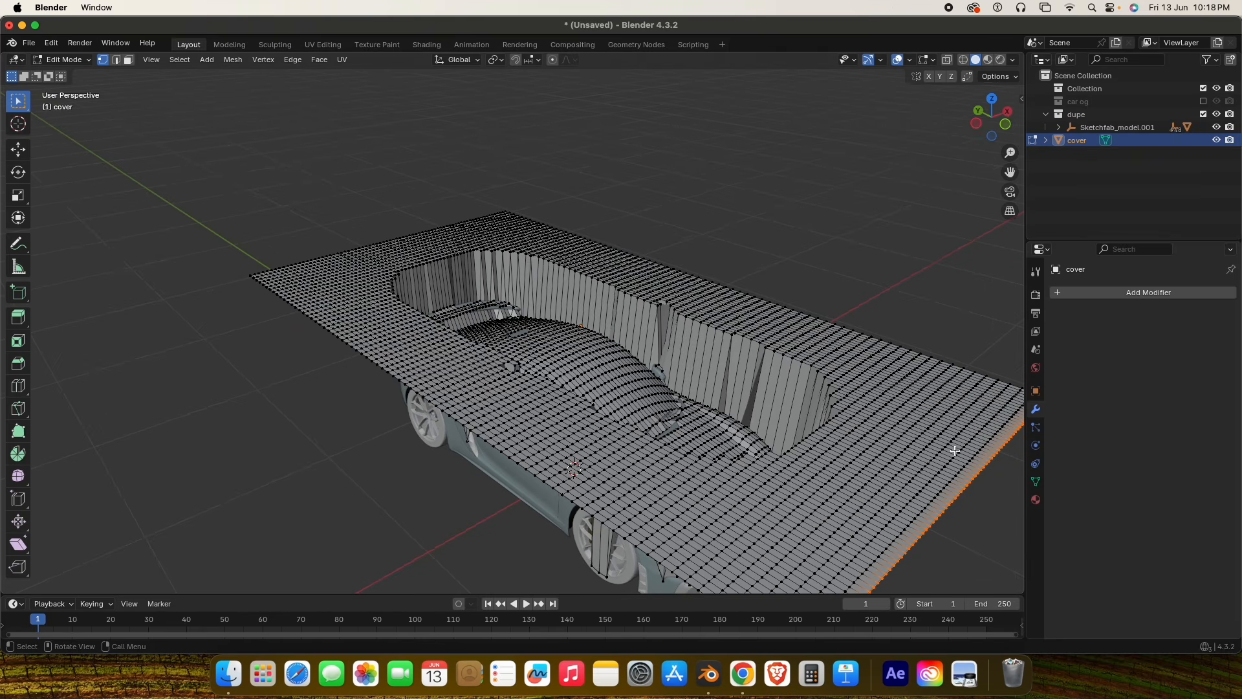
key("KP_1")
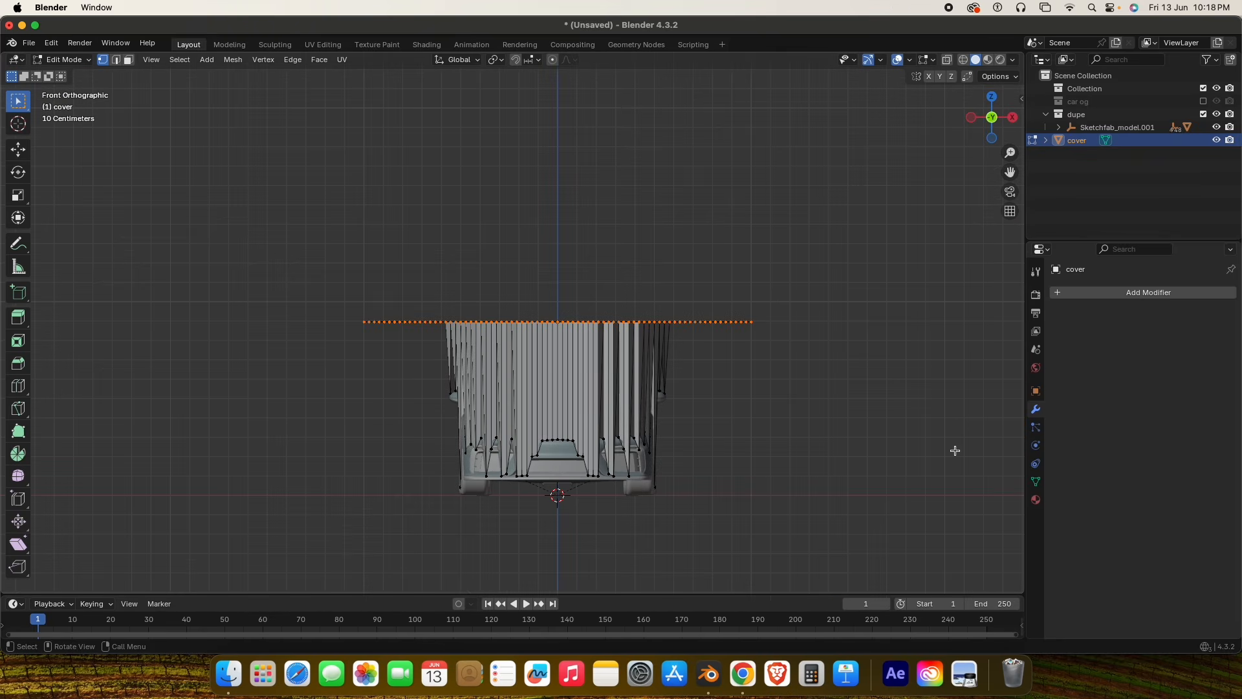
Reselect the cover's flat-area vertices with X-ray on and move them down about 0.892 m along Z to ground level.
left_click(946, 60)
left_click_drag(236, 250, 867, 343)
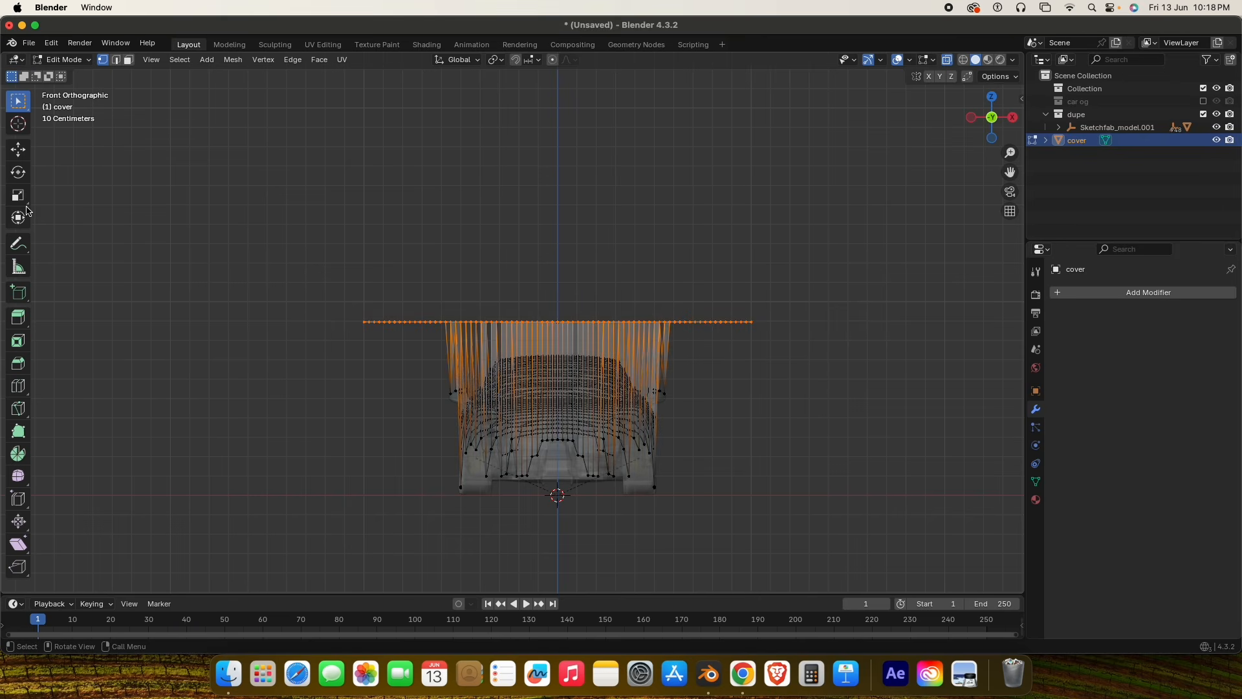
left_click(19, 150)
left_click_drag(556, 269, 576, 443)
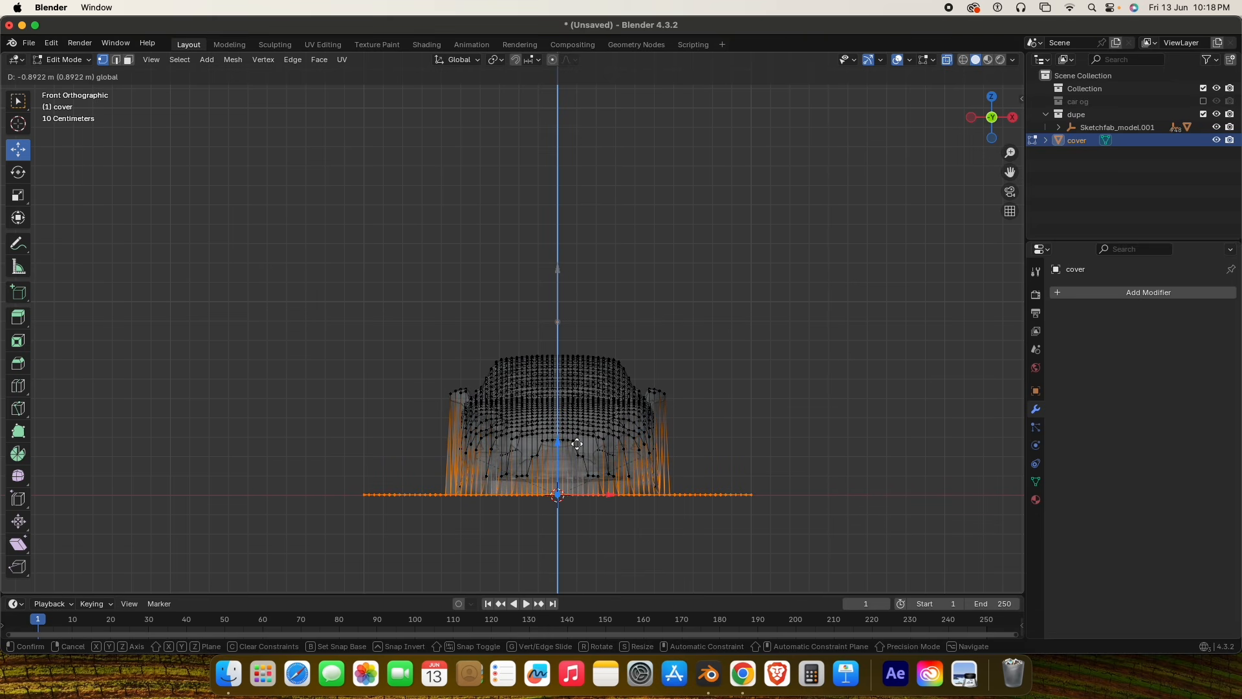
left_click_drag(578, 444, 577, 444)
middle_click_drag(555, 406, 702, 418)
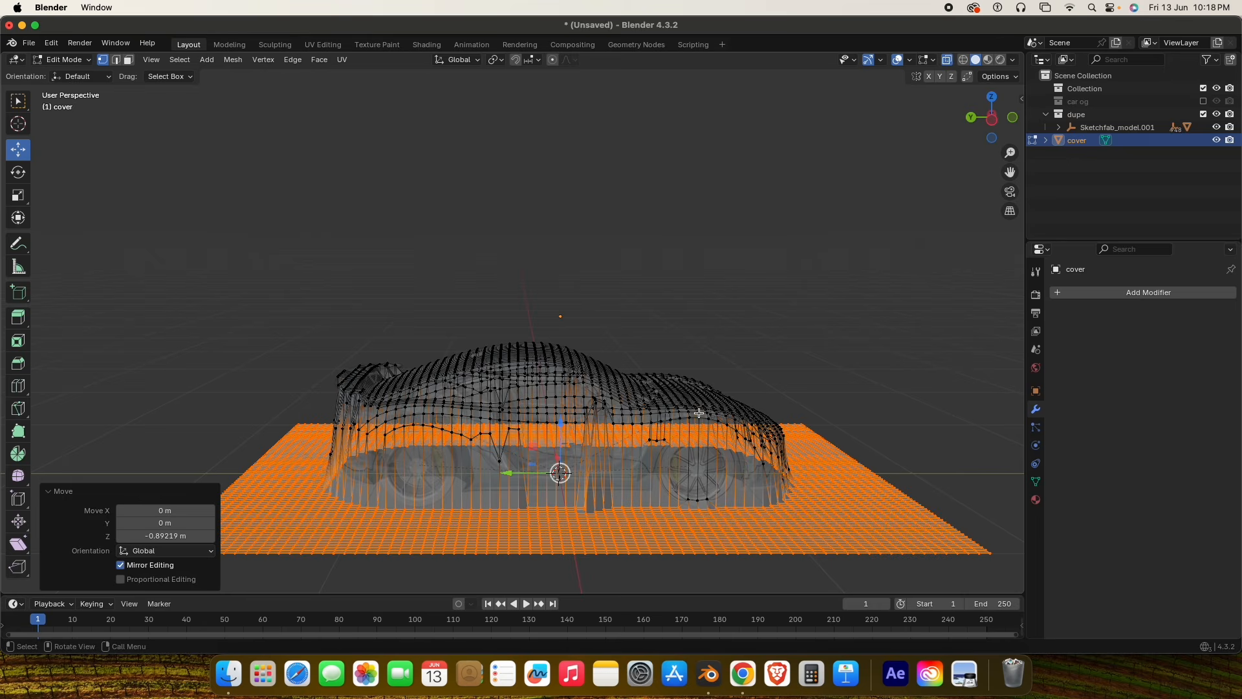
Leave Edit Mode and apply Shade Smooth to the cover, keeping sharp edges.
key("Tab")
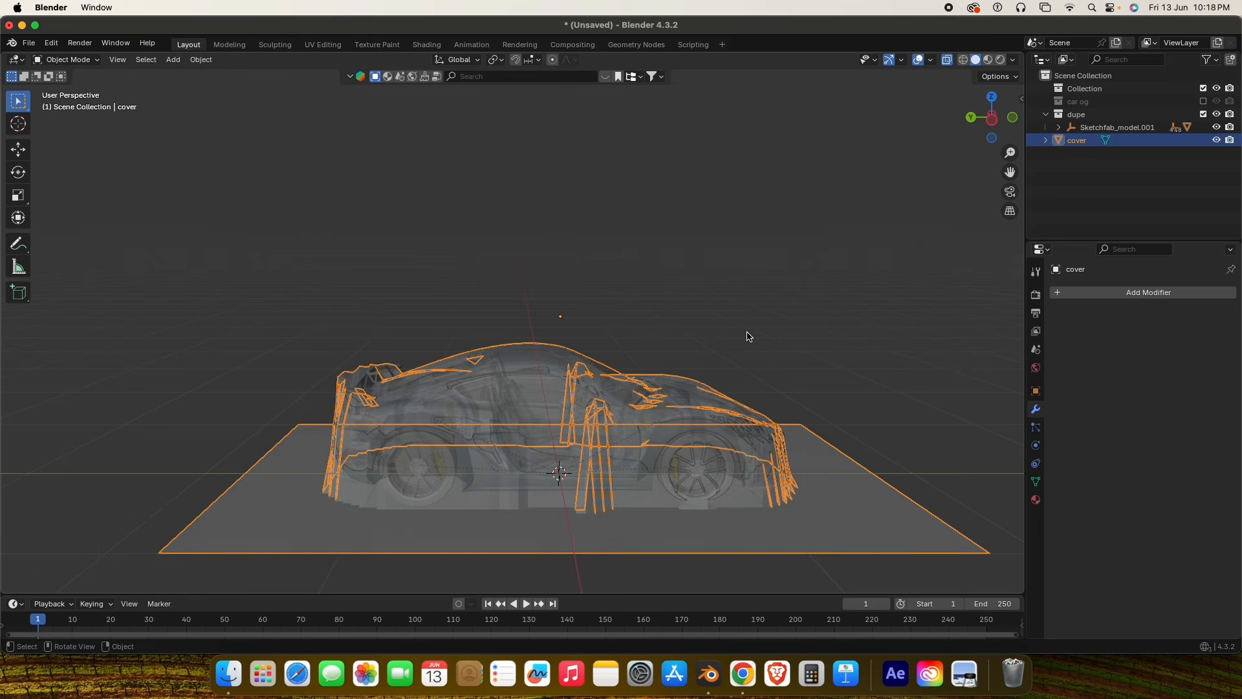
mouse_move(748, 337)
middle_mouse_down()
mouse_move(721, 328)
mouse_move(628, 405)
mouse_move(585, 394)
mouse_move(647, 423)
mouse_move(581, 374)
mouse_move(495, 356)
middle_mouse_up()
scroll(581, 374, "down", 2)
scroll(581, 374, "up", 4)
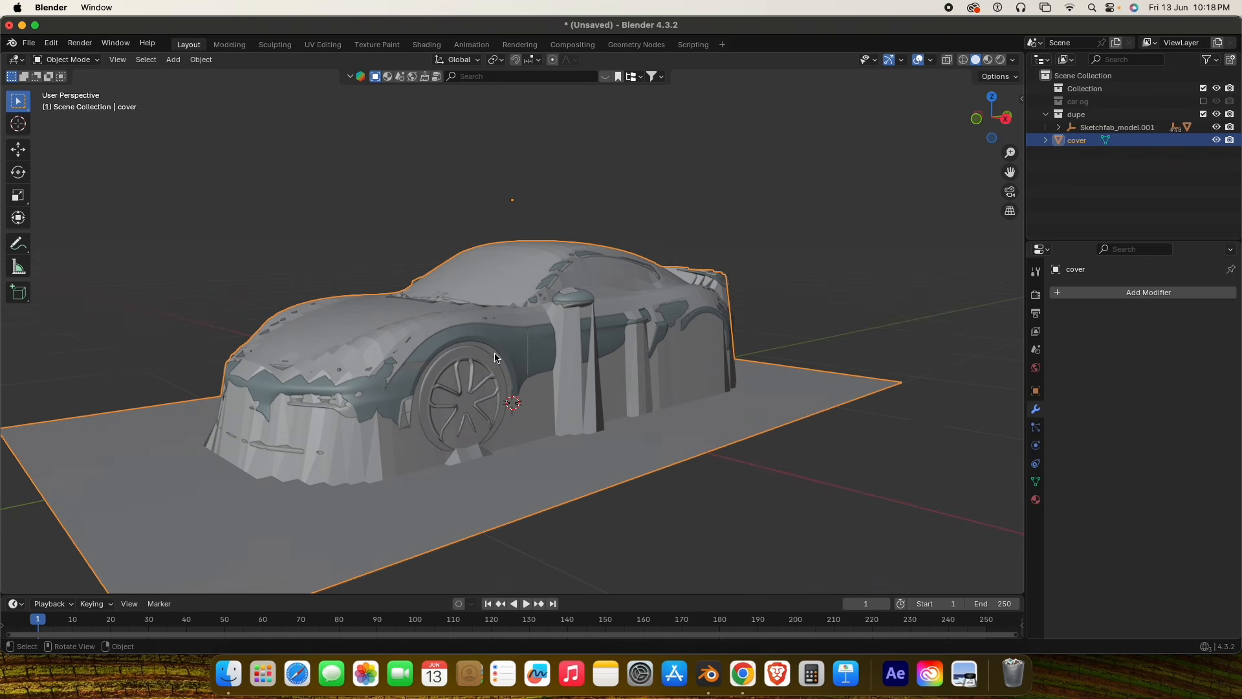
scroll(603, 312, "down", 2)
middle_click_drag(603, 312, 554, 335)
middle_click_drag(543, 404, 535, 388)
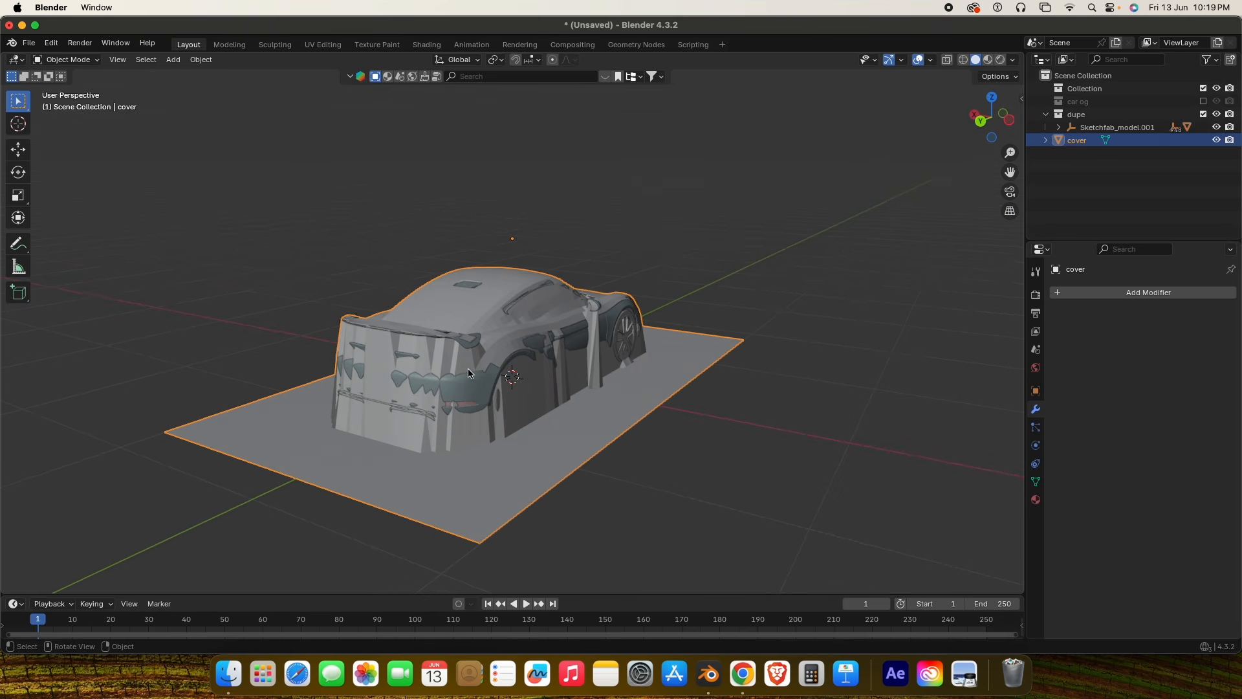
right_click(476, 333)
left_click(482, 327)
middle_click_drag(640, 377, 484, 378)
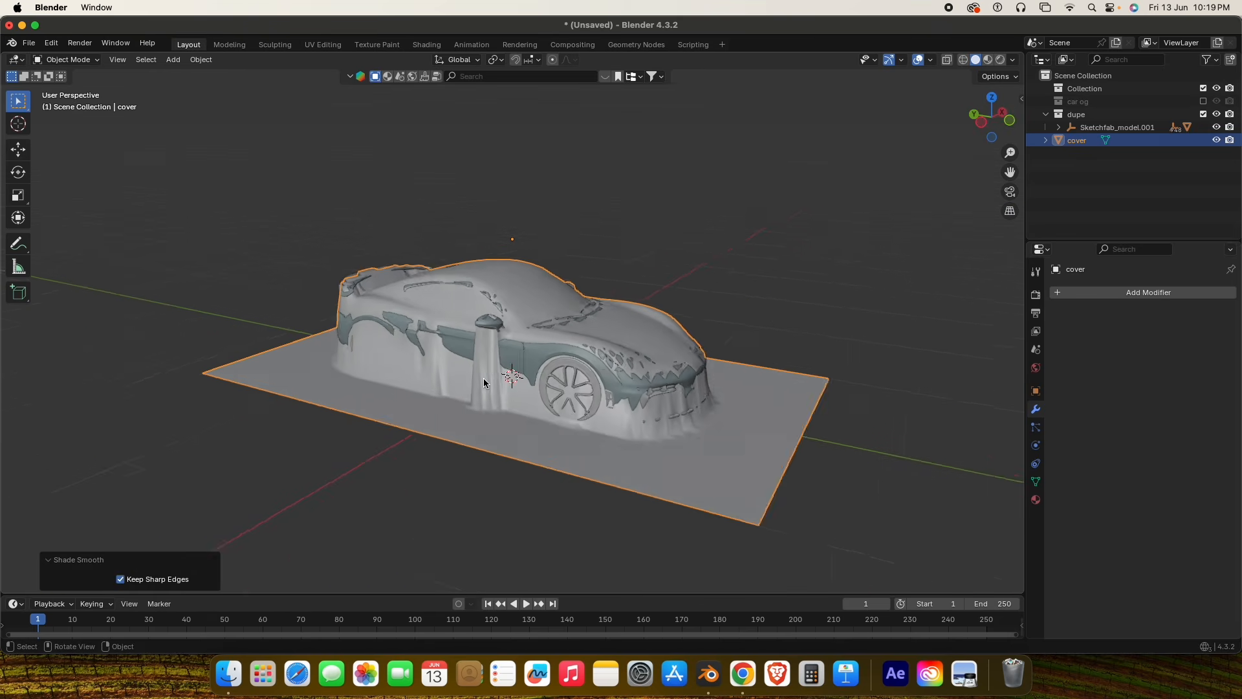
scroll(499, 377, "up", 3)
middle_click_drag(613, 370, 550, 370)
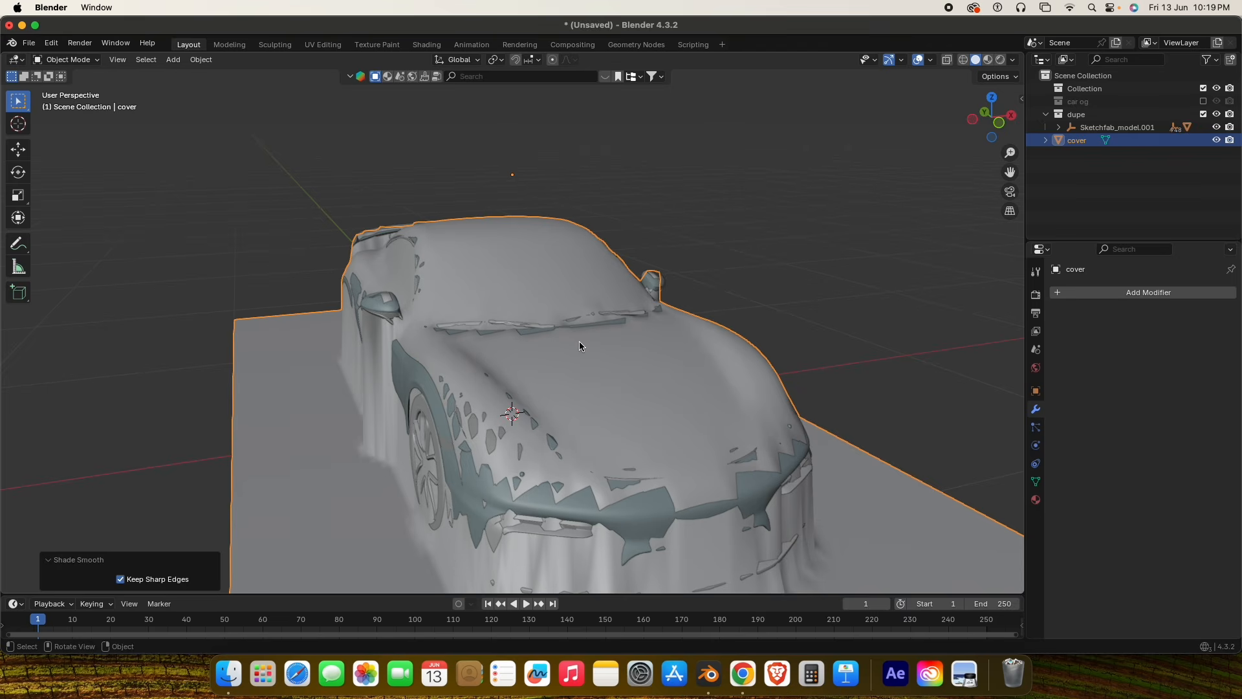
Examine the cover in Edit Mode and Object Mode around the bodywork, wheels and mirrors for areas where the car pokes through.
key("Tab")
middle_click_drag(458, 375, 473, 369)
scroll(475, 367, "up", 1)
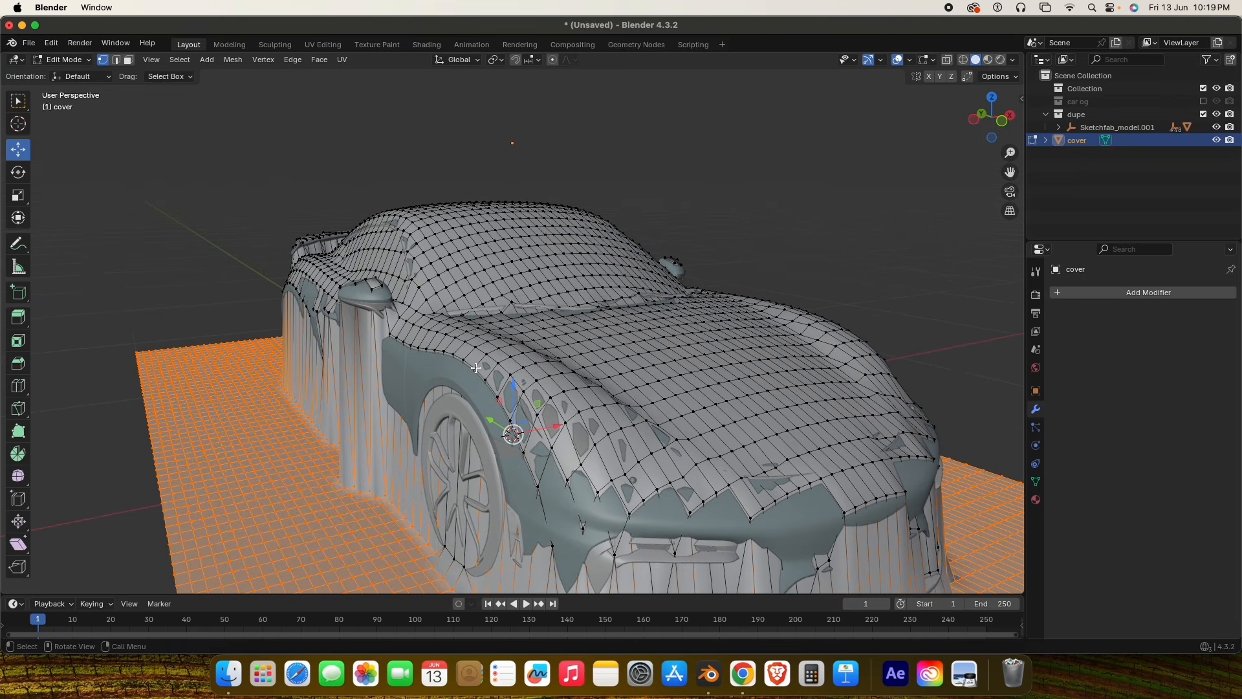
middle_click_drag(597, 384, 679, 390)
scroll(551, 403, "up", 3)
scroll(679, 390, "down", 1)
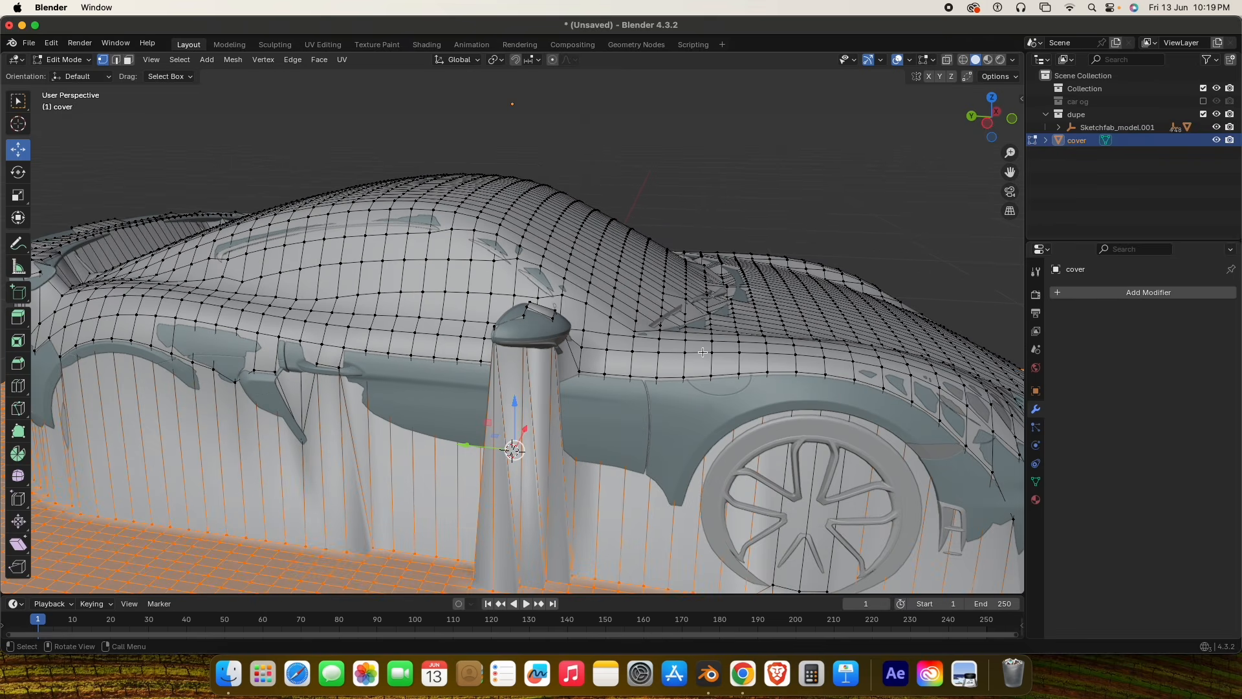
scroll(785, 343, "down", 1)
middle_click_drag(337, 360, 499, 357)
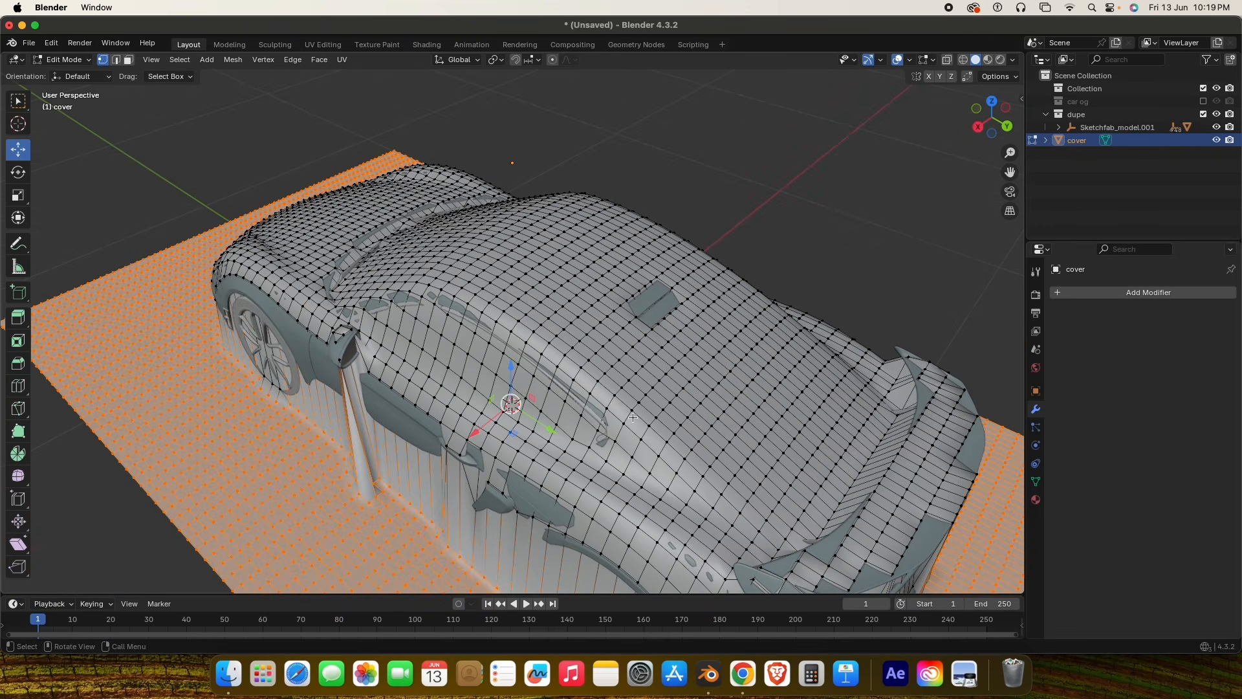
middle_click_drag(633, 417, 620, 380)
key("Tab")
key("Tab")
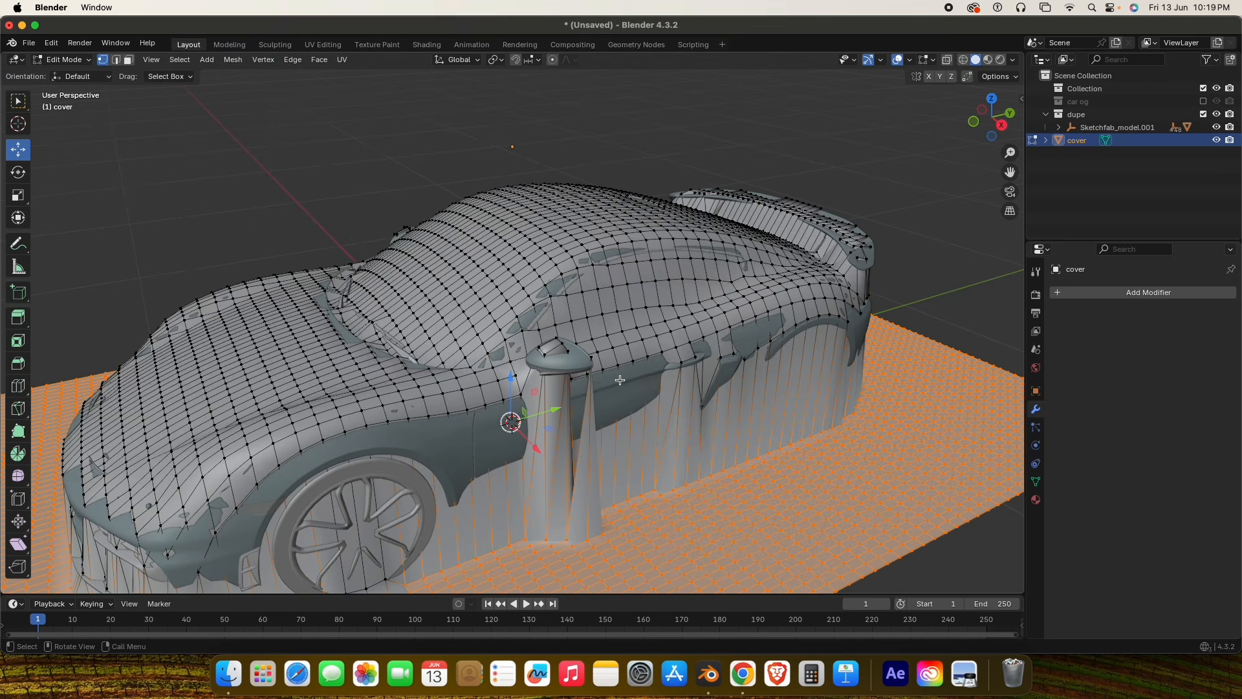
key("Tab")
key("Tab")
middle_click_drag(565, 348, 611, 315)
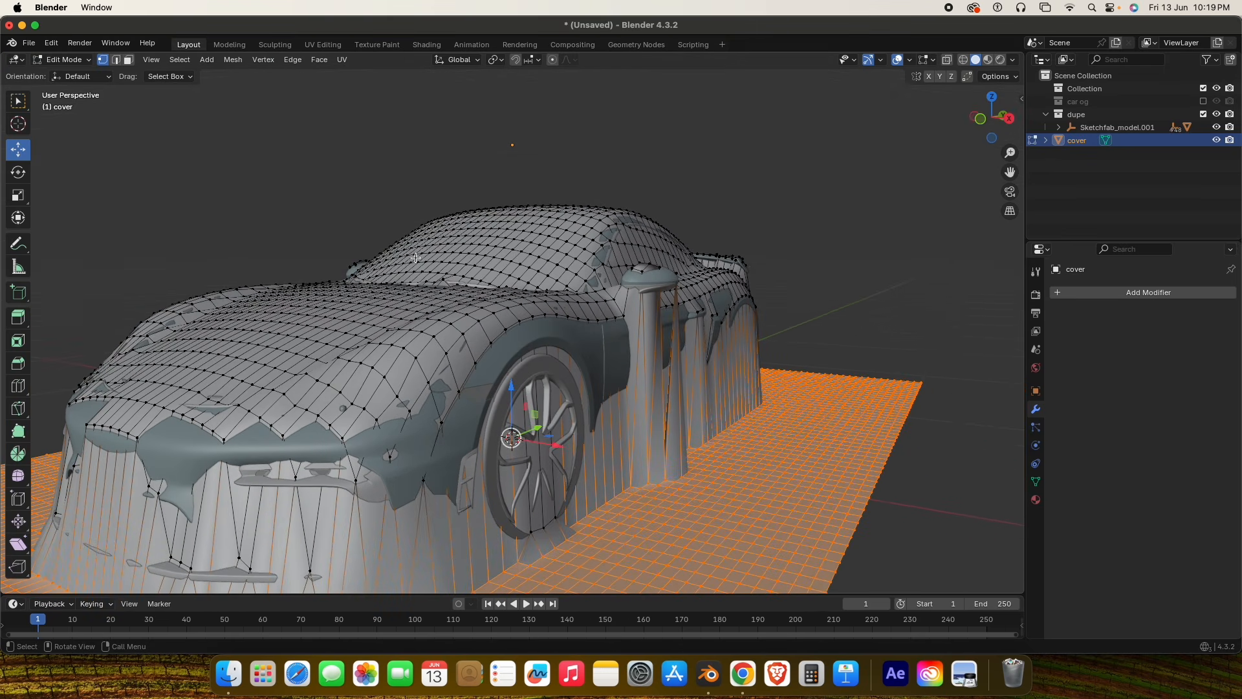
middle_click_drag(510, 435, 531, 378)
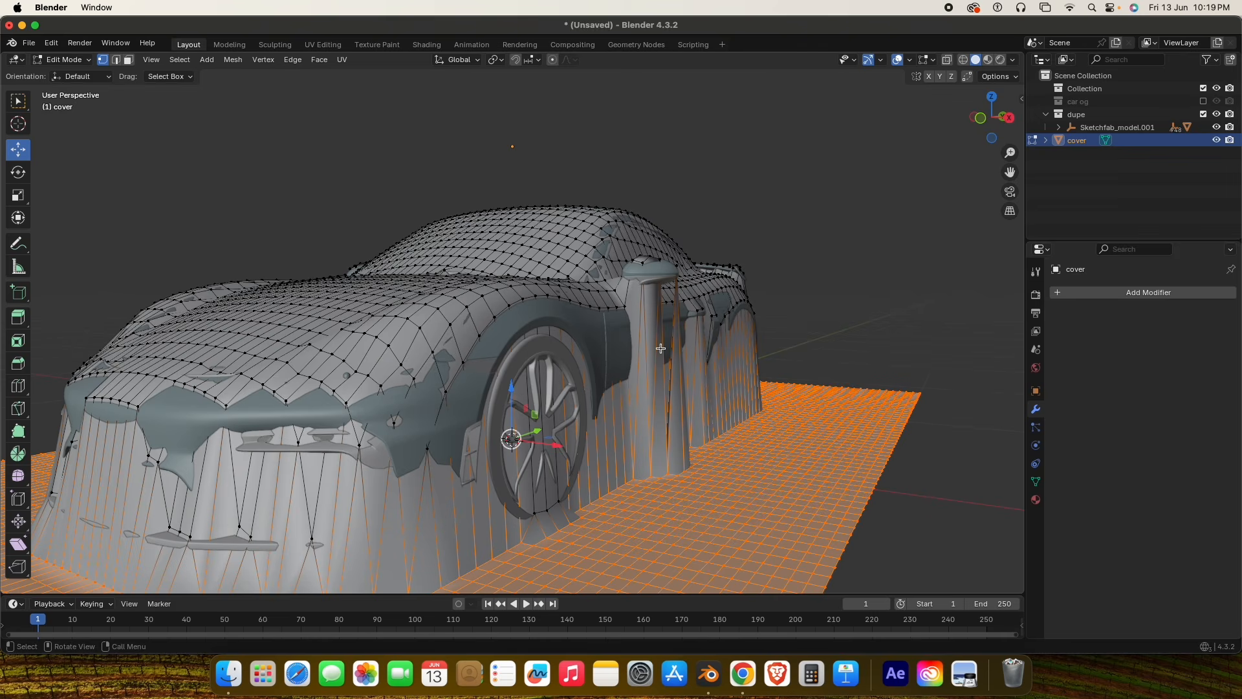
key("Tab")
middle_click_drag(633, 361, 652, 427)
scroll(637, 414, "up", 3)
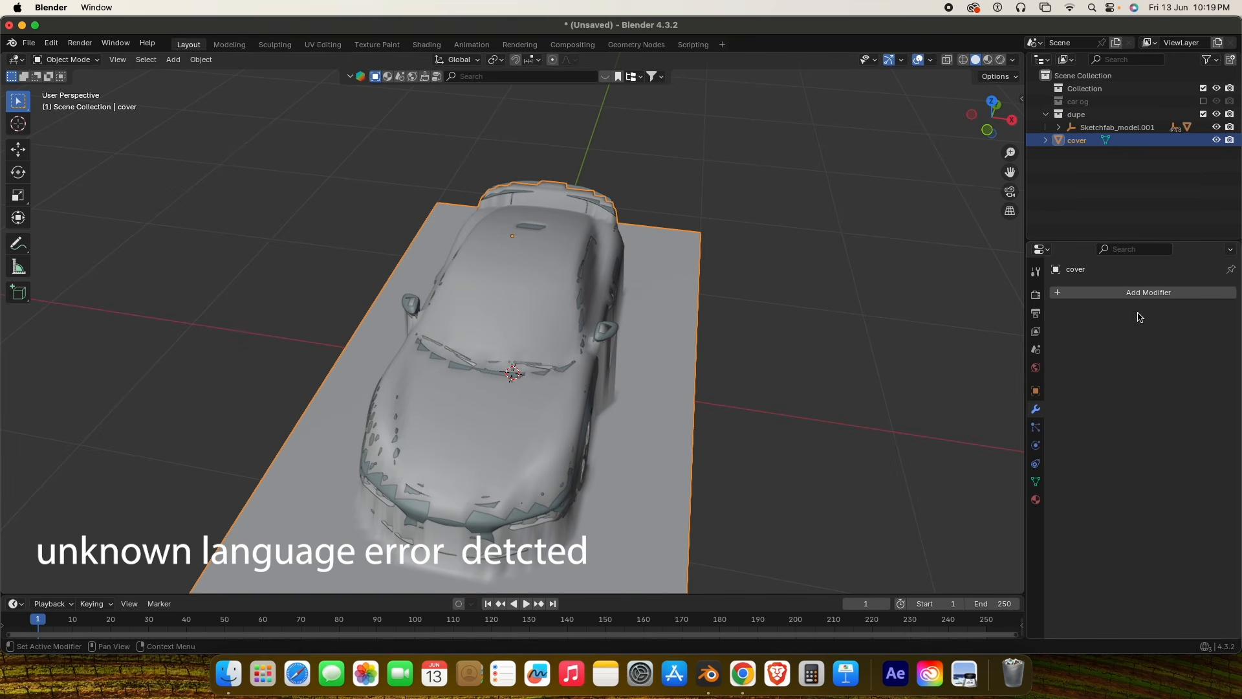
Try a Solidify modifier with a thickness of -0.03 m on the cover and remove it.
left_click(1150, 293)
left_click(1120, 285)
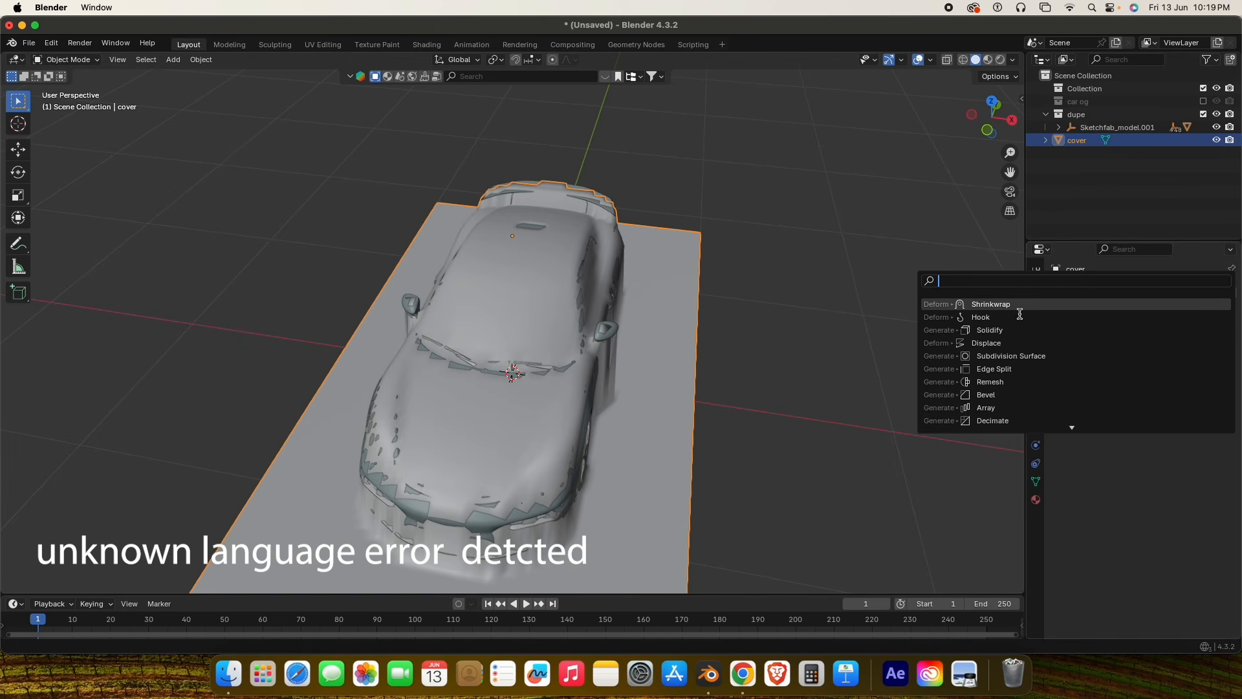
left_click(944, 331)
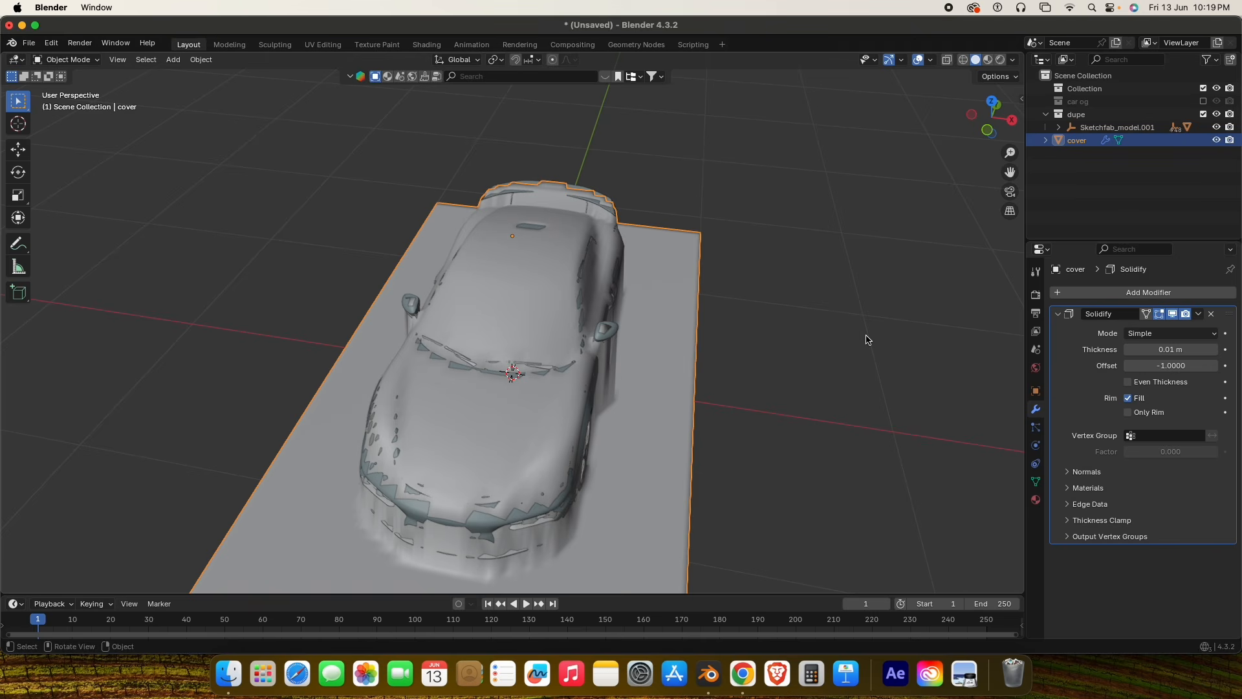
middle_click_drag(723, 403, 666, 363)
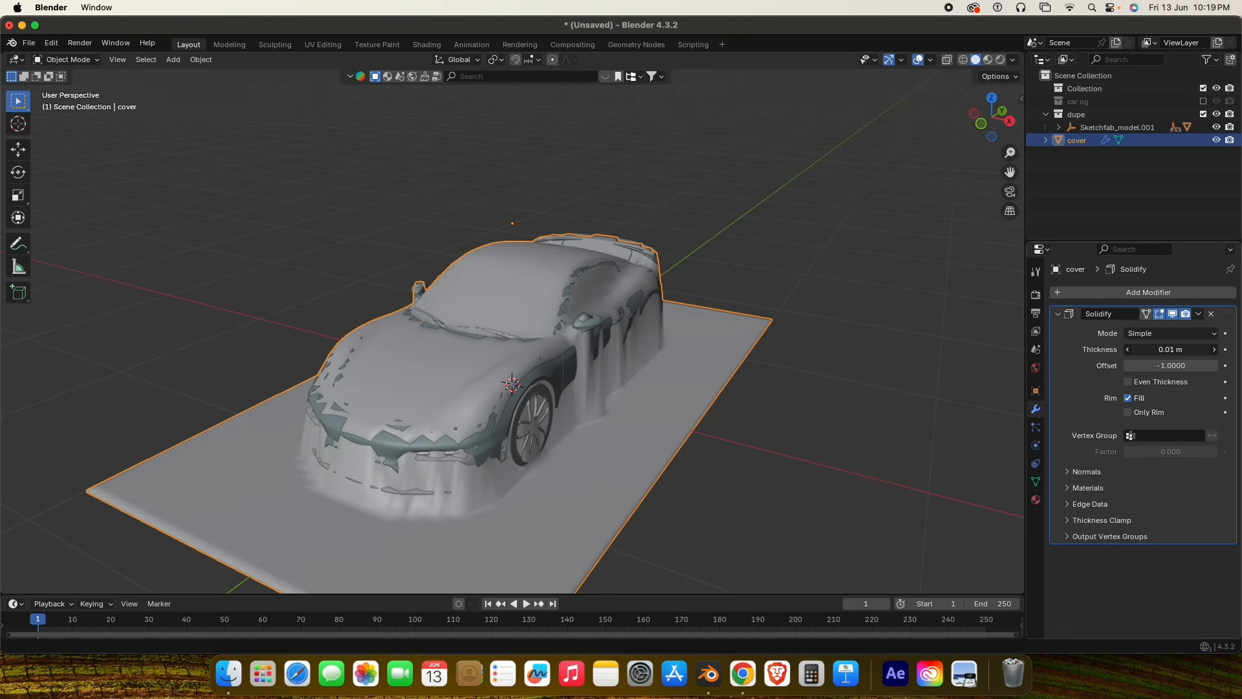
mouse_move(1171, 350)
left_mouse_down()
mouse_move(1133, 350)
mouse_move(1155, 349)
left_mouse_up()
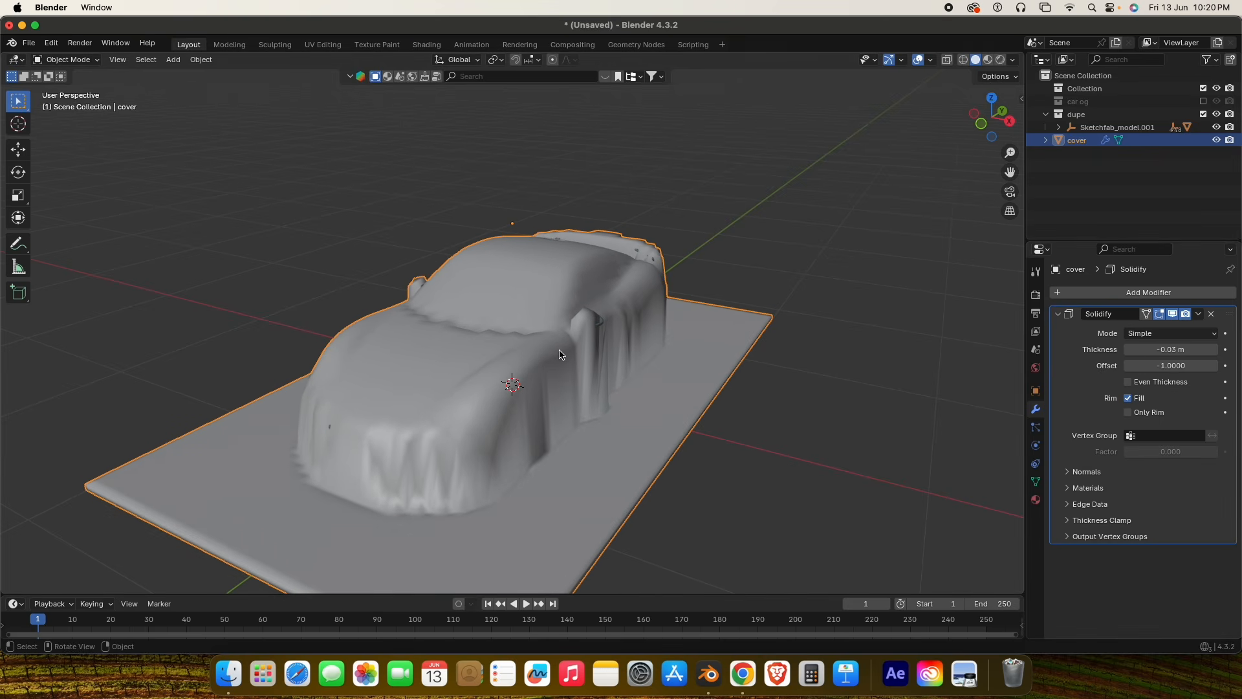
middle_click_drag(561, 354, 772, 418)
scroll(776, 421, "down", 3)
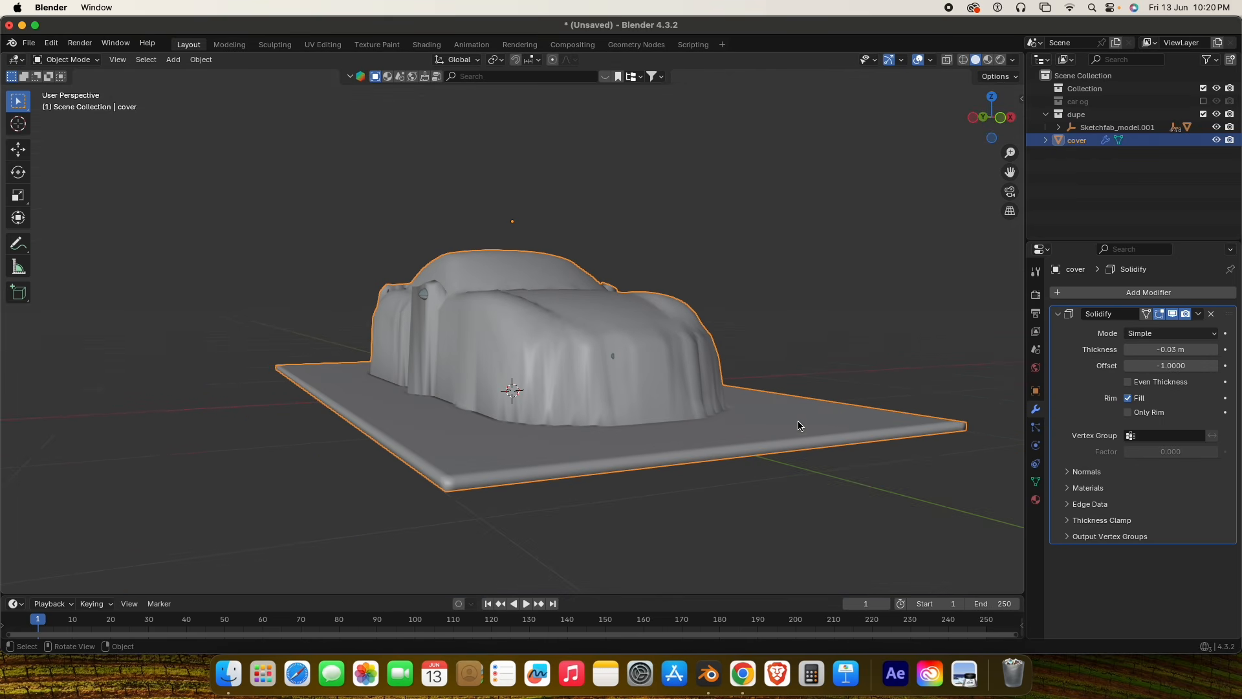
scroll(674, 395, "up", 7)
middle_click_drag(674, 394, 670, 393)
scroll(671, 395, "down", 8)
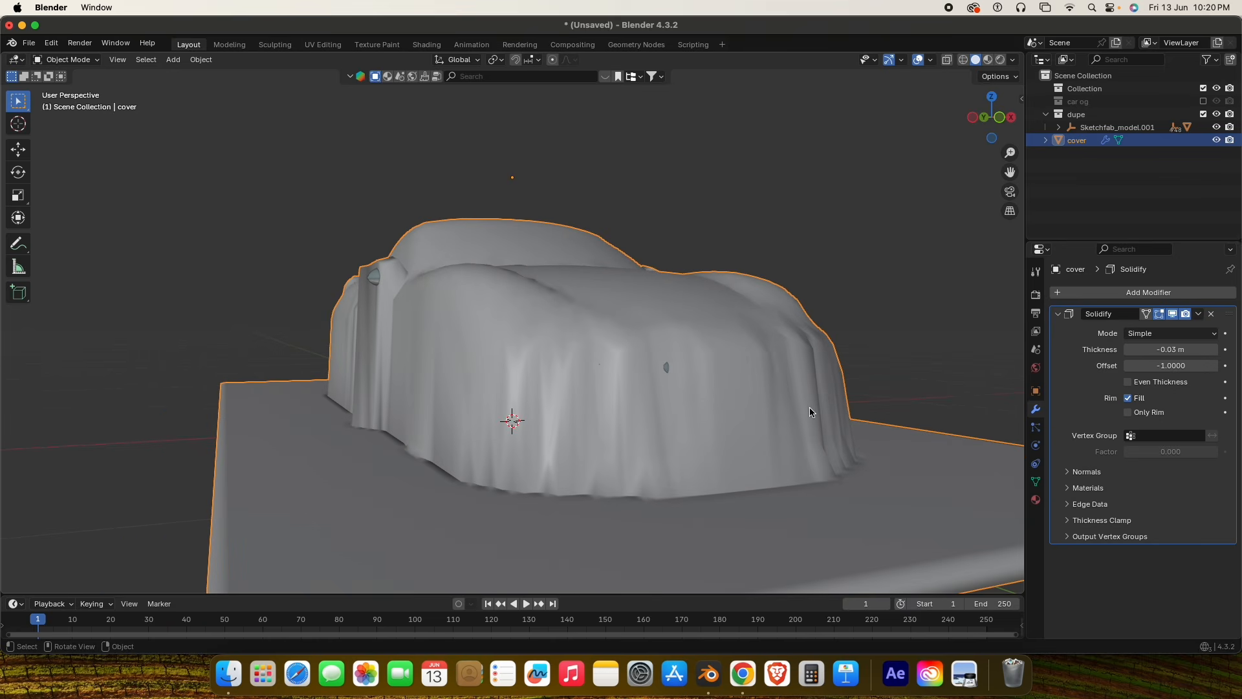
left_click(1212, 314)
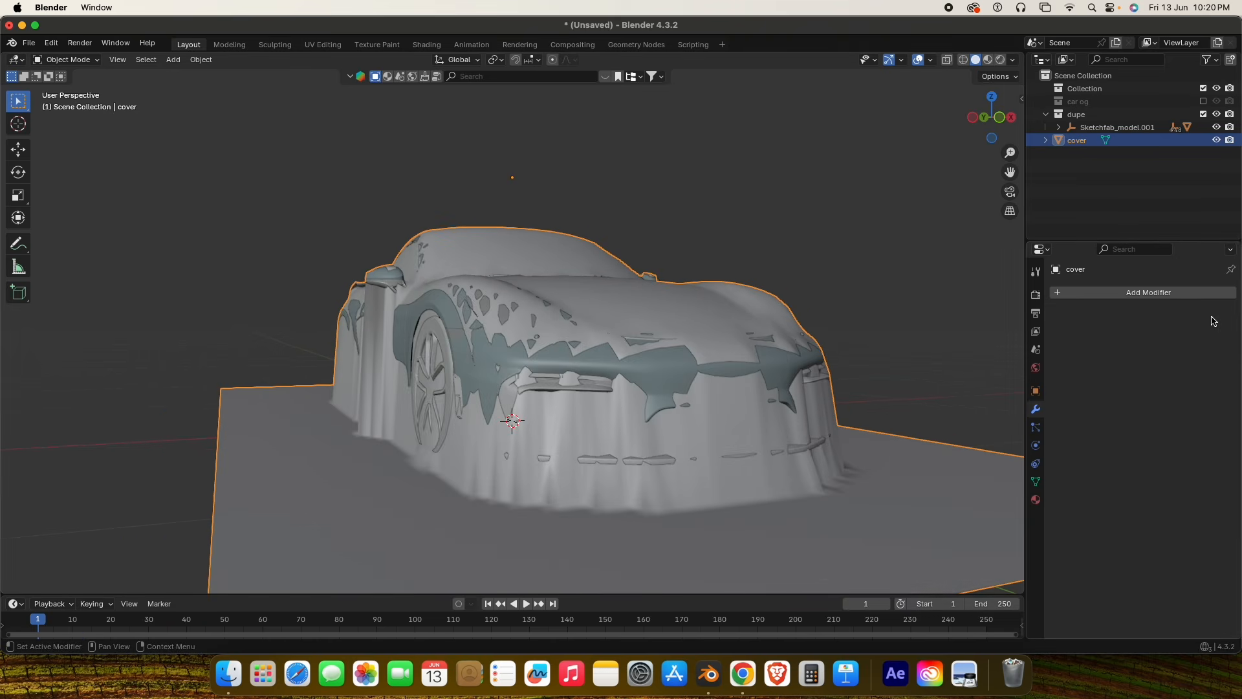
Scale the cover to about 1.045 along the X axis and enlarge it slightly along the Y axis.
middle_click_drag(712, 451, 663, 479)
scroll(723, 452, "down", 3)
middle_click_drag(595, 384, 550, 397)
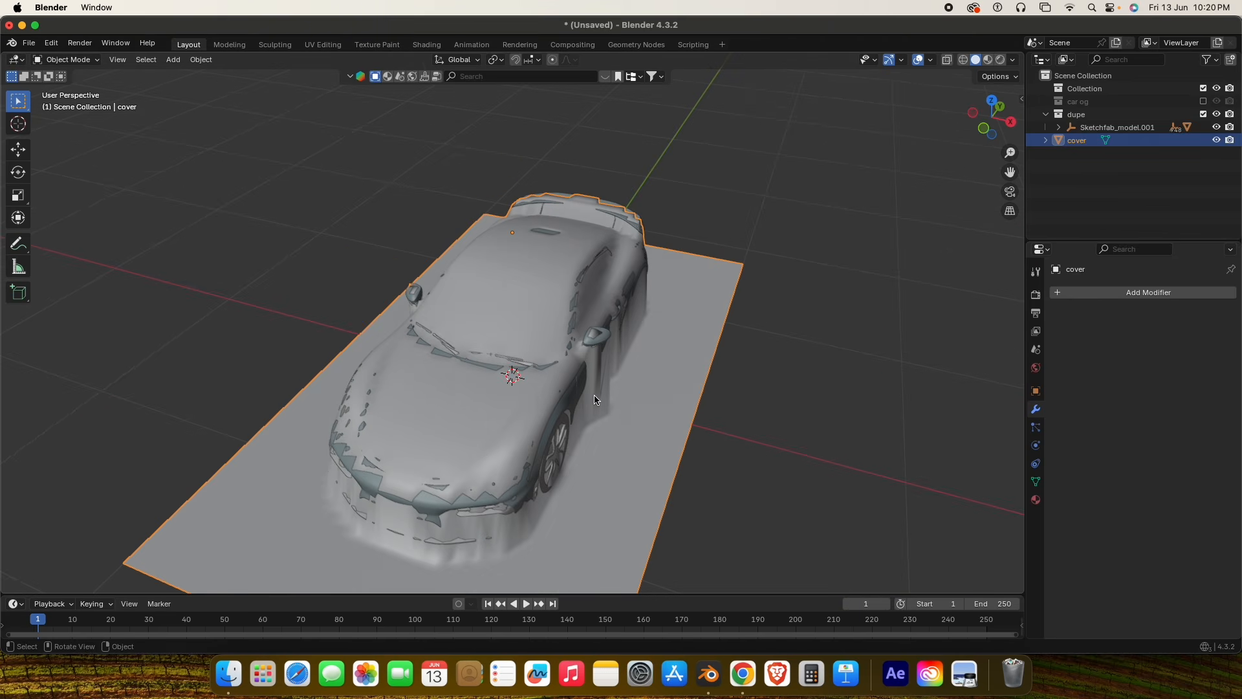
key("s")
key("x")
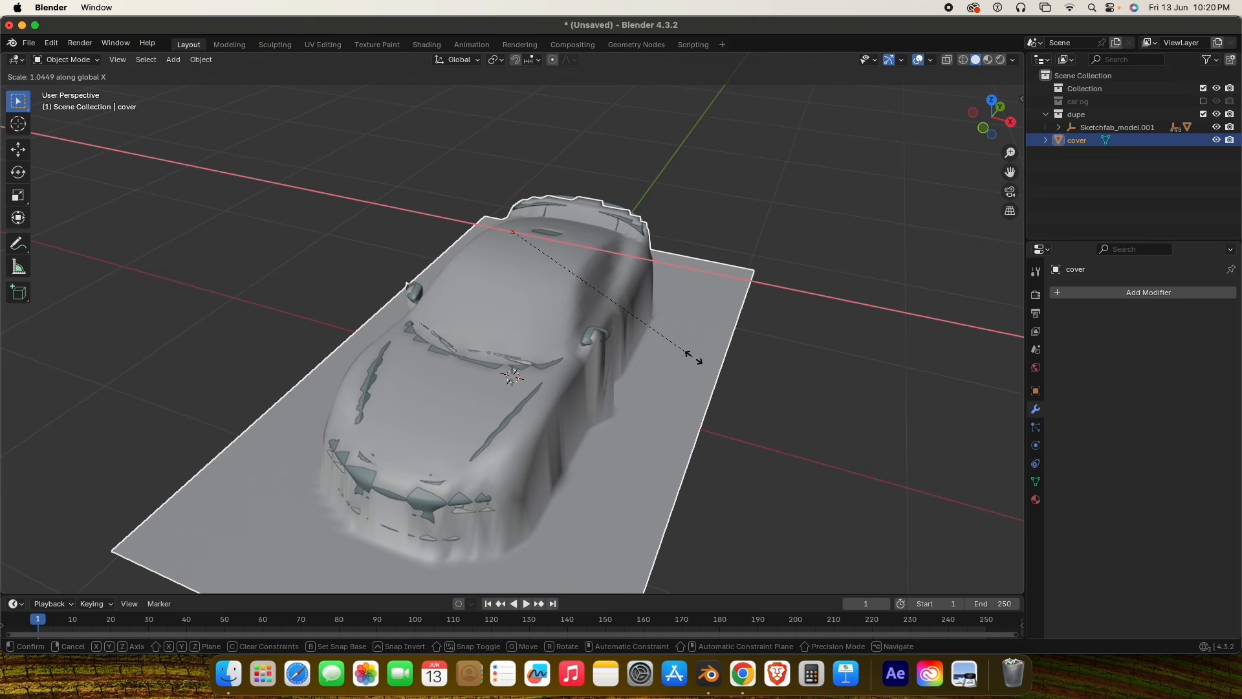
left_click(693, 357)
middle_click_drag(677, 359, 651, 366)
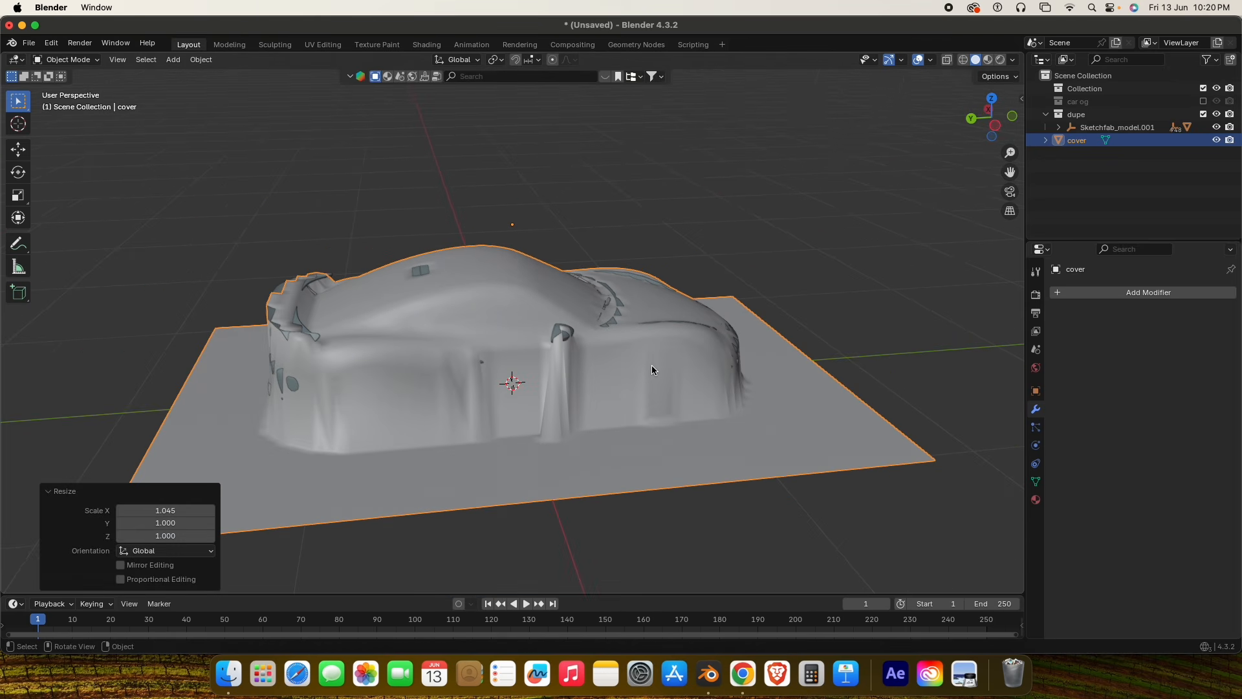
key("s")
key("y")
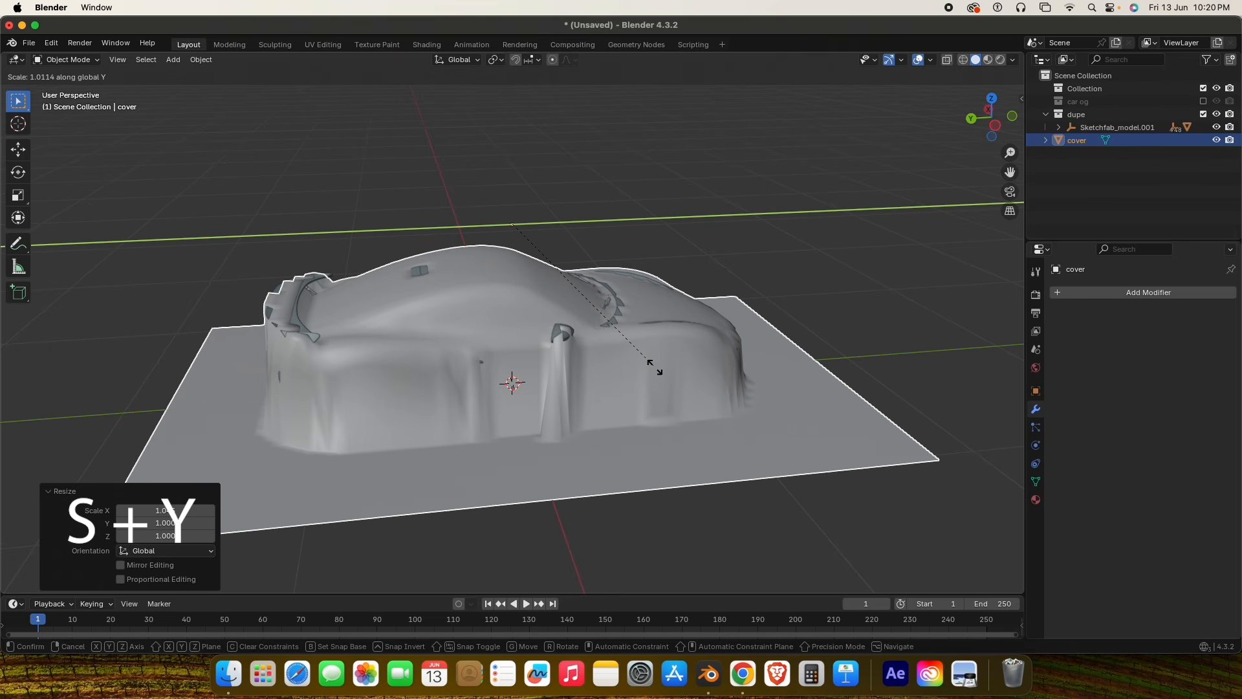
left_click(673, 365)
Inspect the enlarged cover from the front and side, in both Edit Mode and Object Mode, for remaining gaps over the car.
middle_click_drag(676, 365, 619, 379)
key("Tab")
key("Tab")
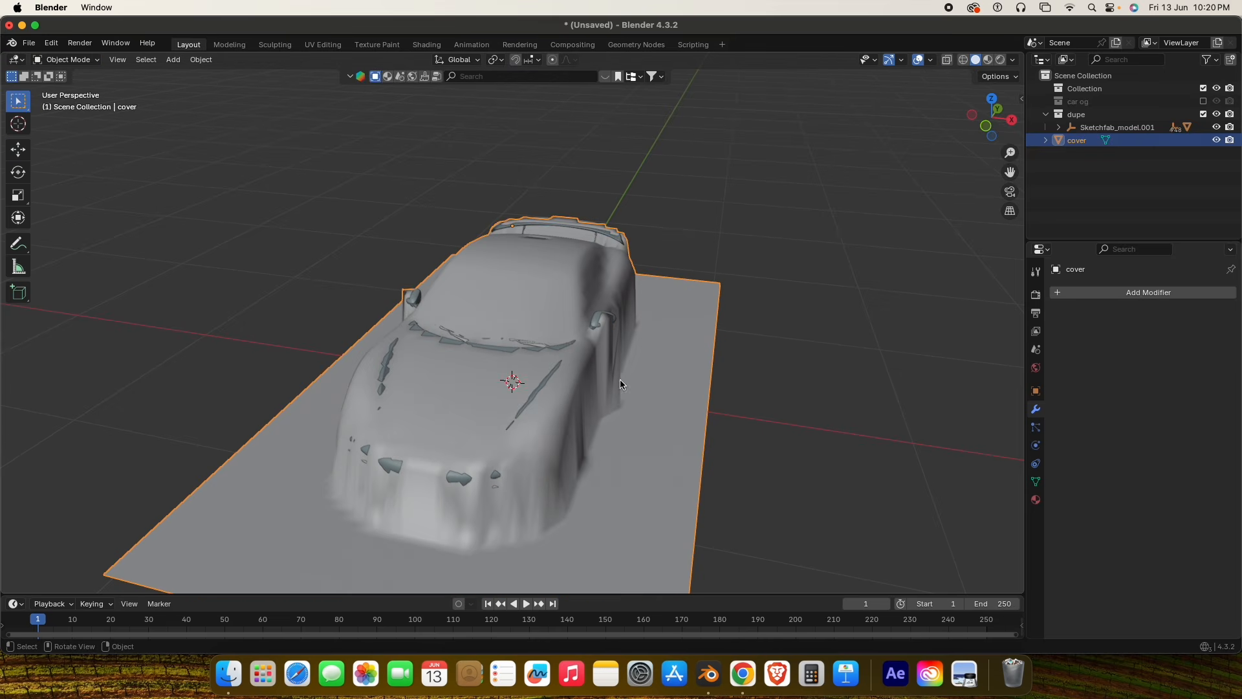
key("Tab")
key("Tab")
key("Tab")
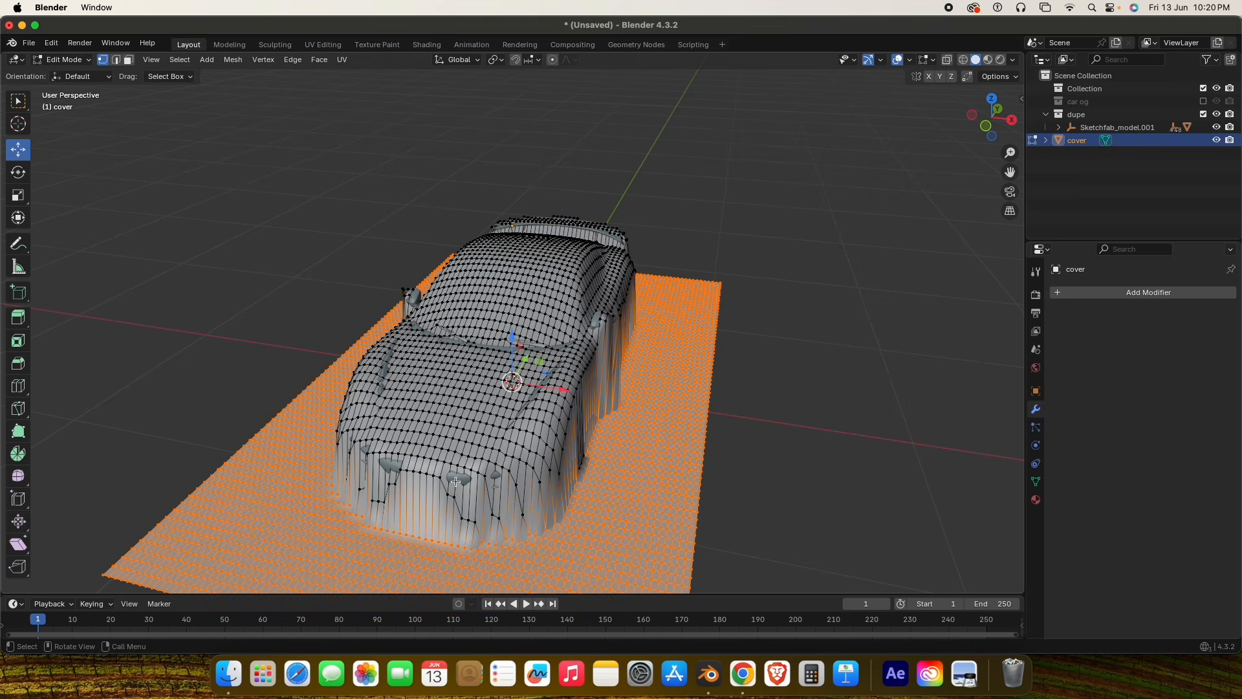
middle_click_drag(401, 347, 515, 367)
key("Tab")
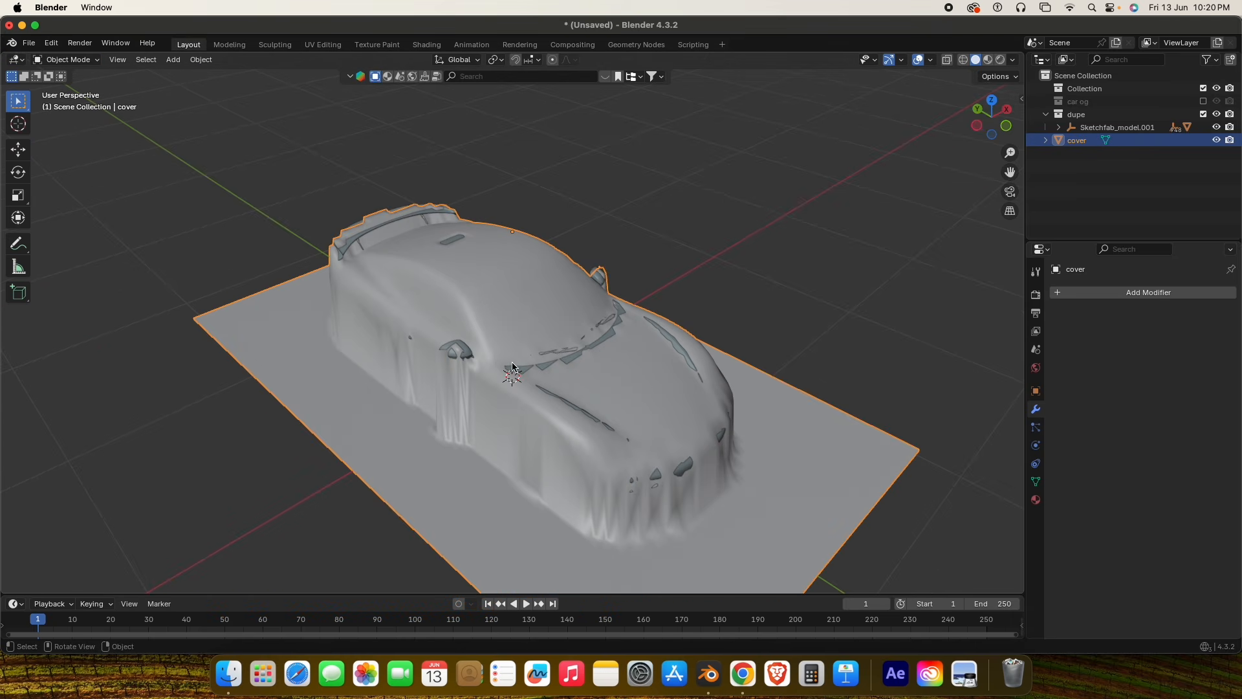
middle_click_drag(397, 401, 471, 396)
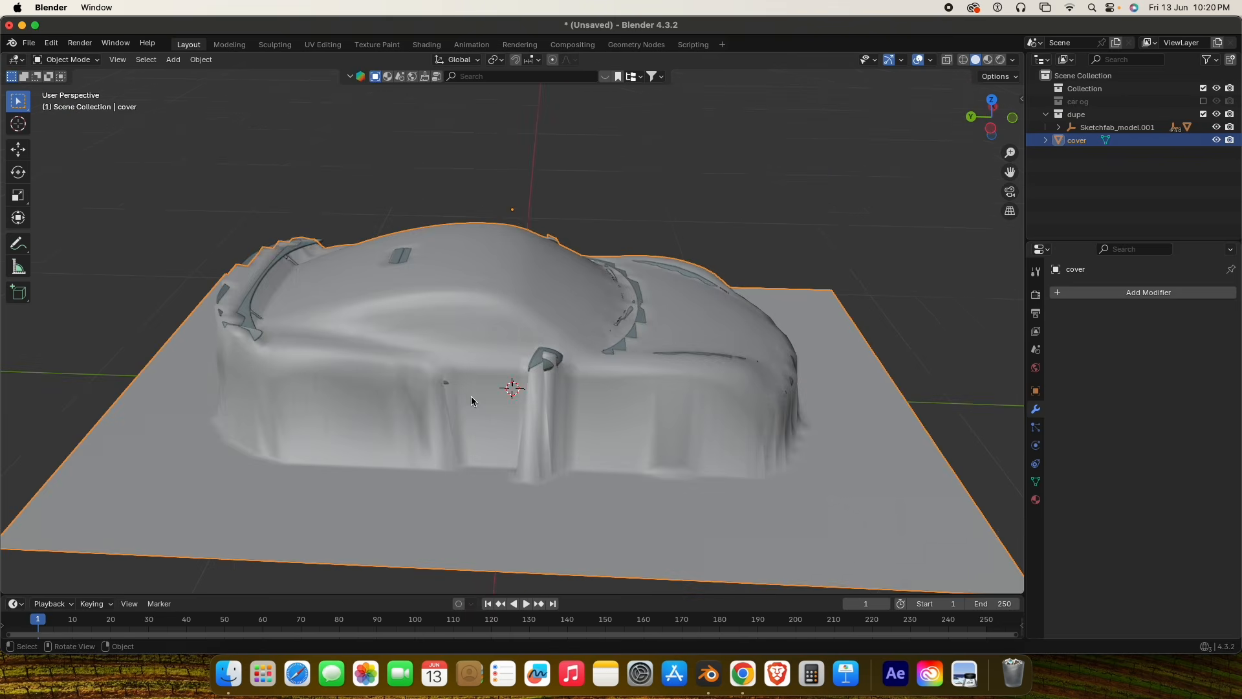
scroll(473, 394, "up", 2)
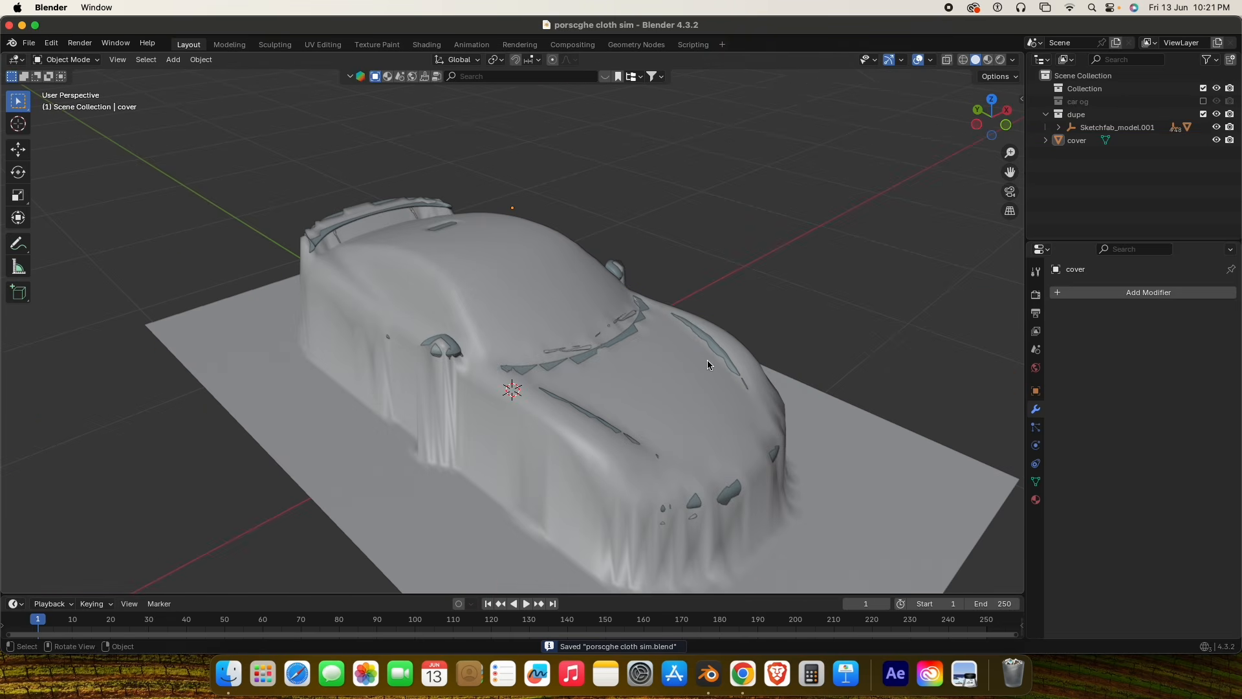
Add a new 2 m plane and move it up about 0.898 m along Z, above the covered car.
middle_click_drag(708, 360, 629, 293)
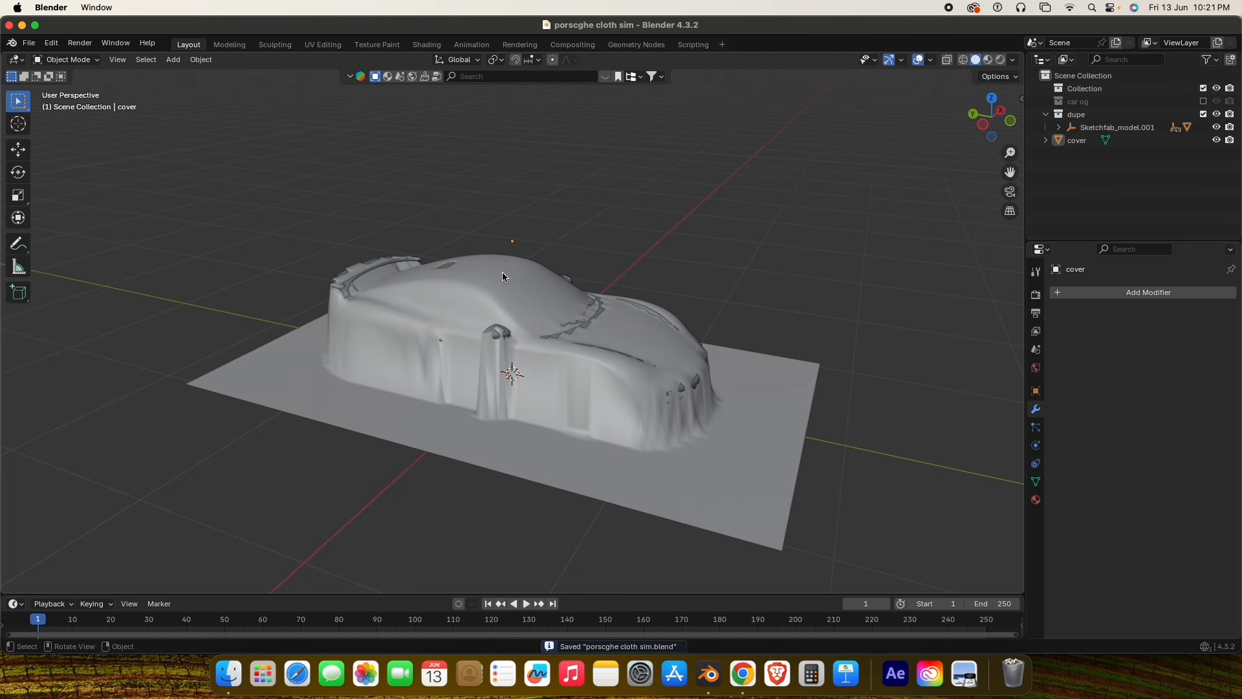
key("shift+a")
mouse_move(504, 277)
left_click(545, 280)
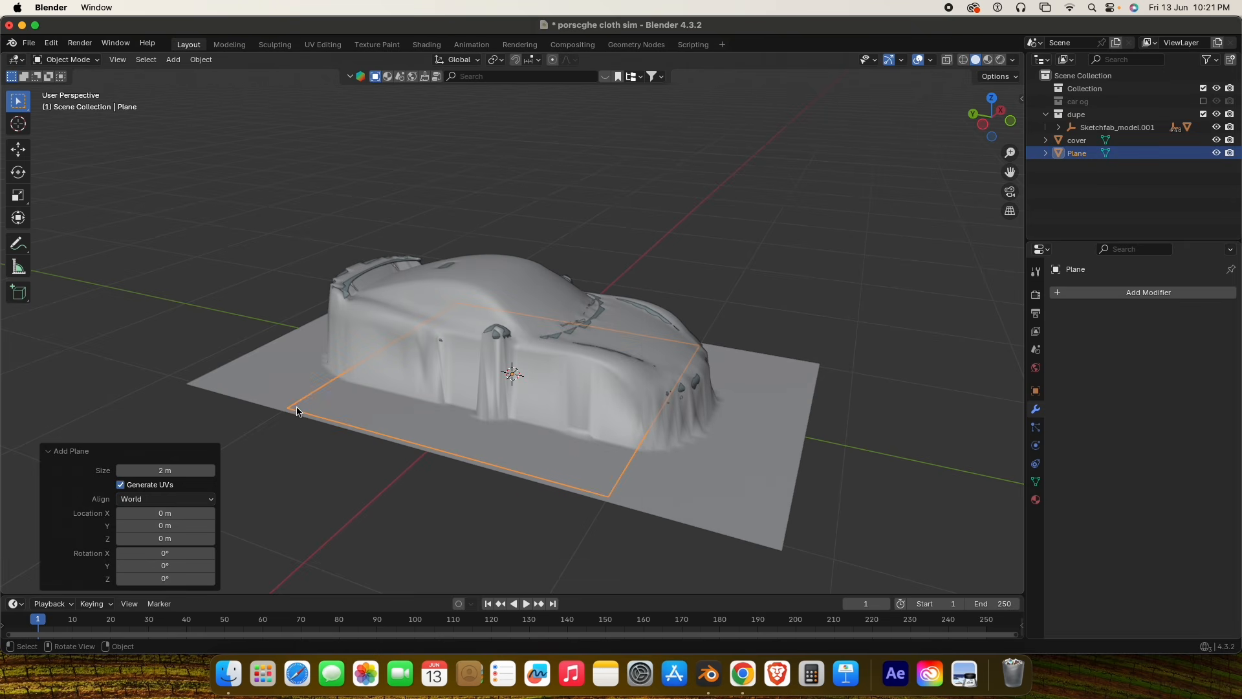
left_click(18, 150)
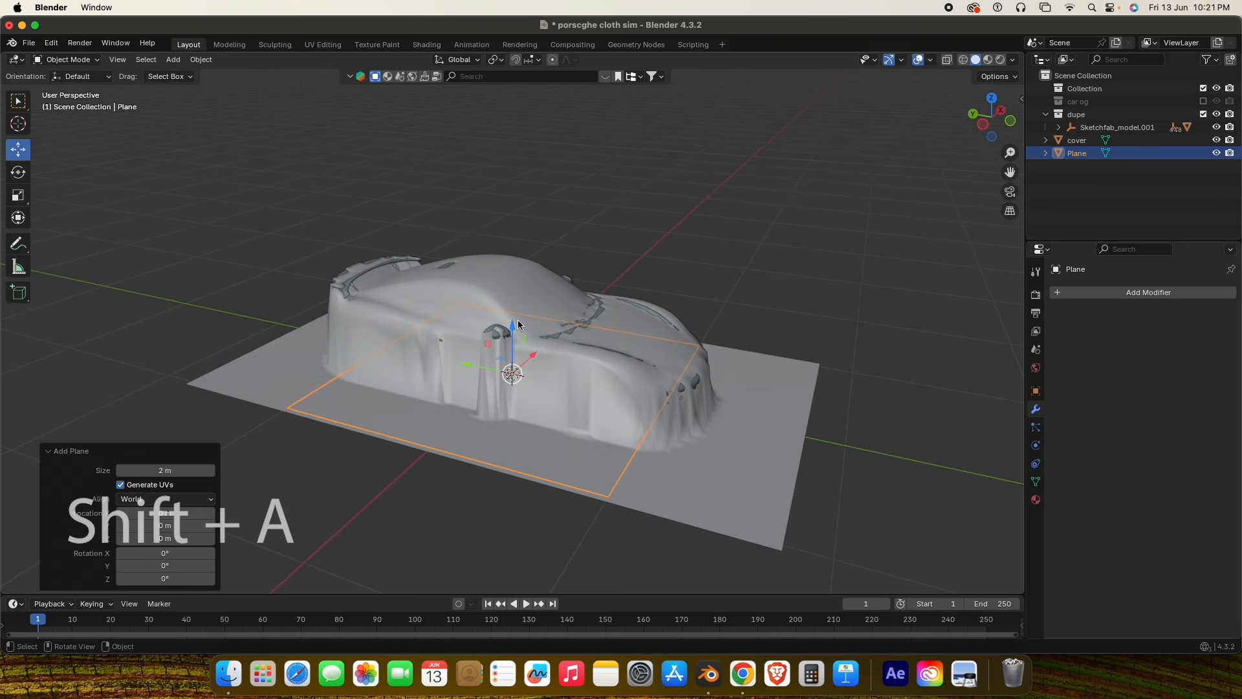
left_click_drag(518, 320, 535, 188)
From the top view, scale the new plane to about 1.696 along the Y axis.
middle_click_drag(547, 288, 542, 359)
key("KP_7")
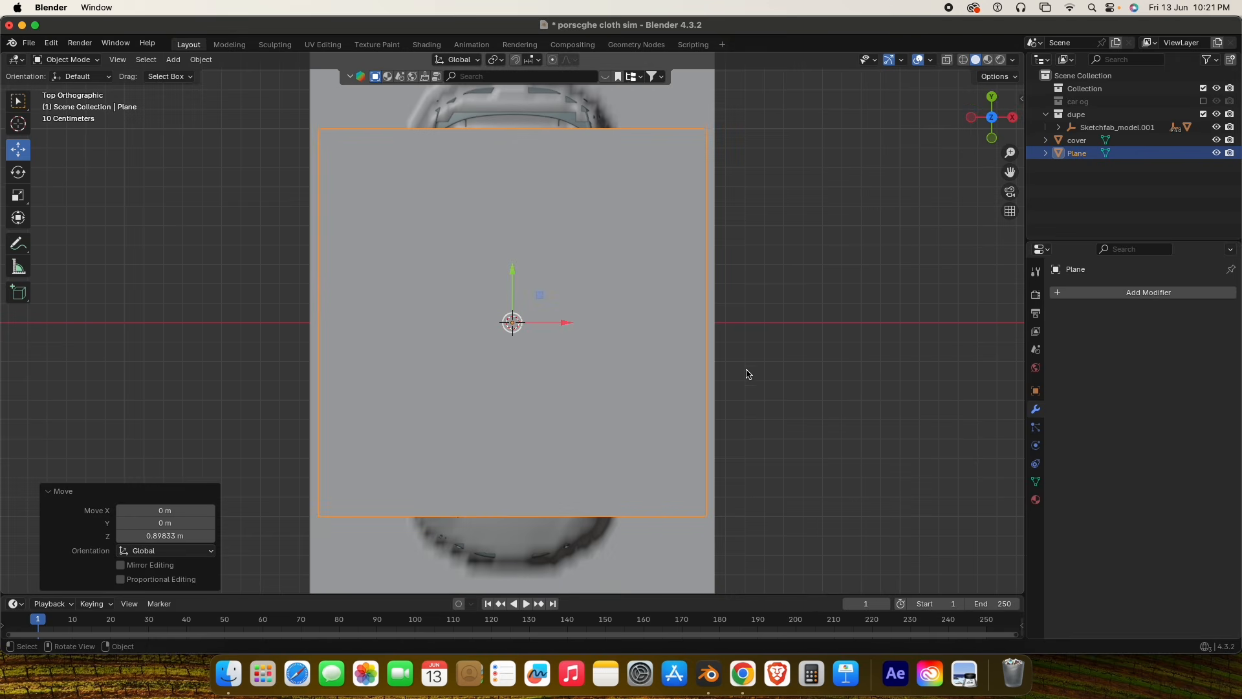
key("s")
key("y")
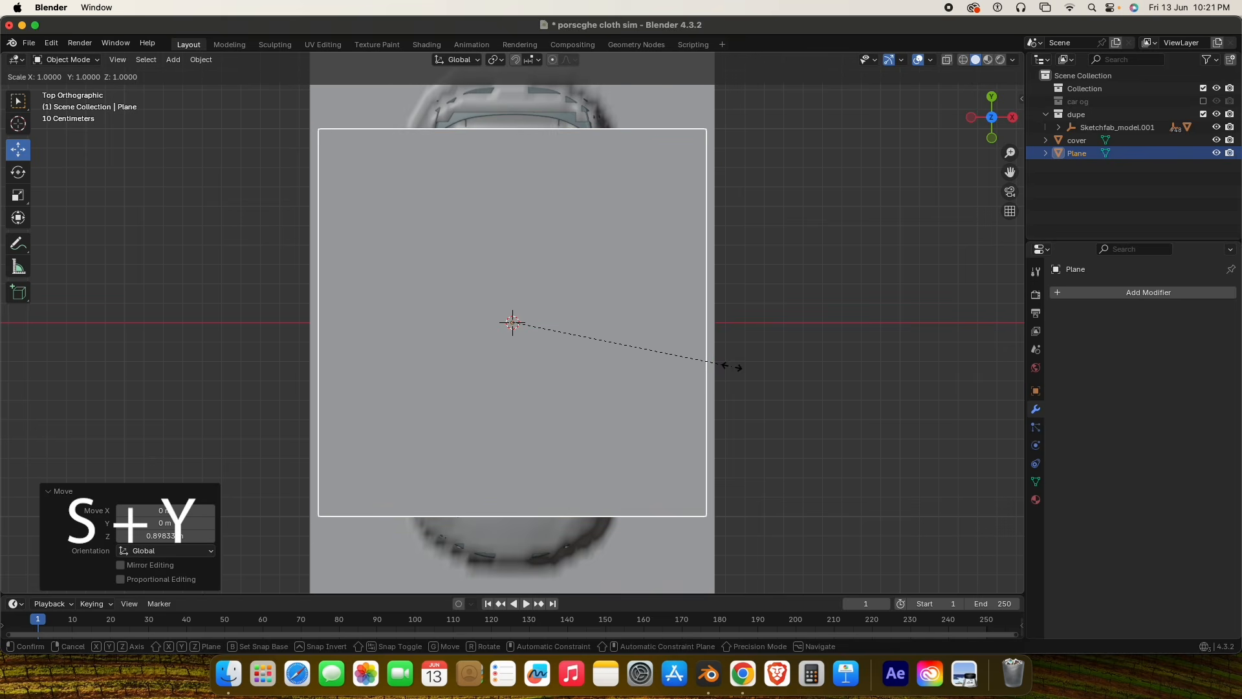
left_click(854, 487)
Apply the new plane's scale and enter Edit Mode on it.
middle_click_drag(809, 440, 565, 331)
key("ctrl+a")
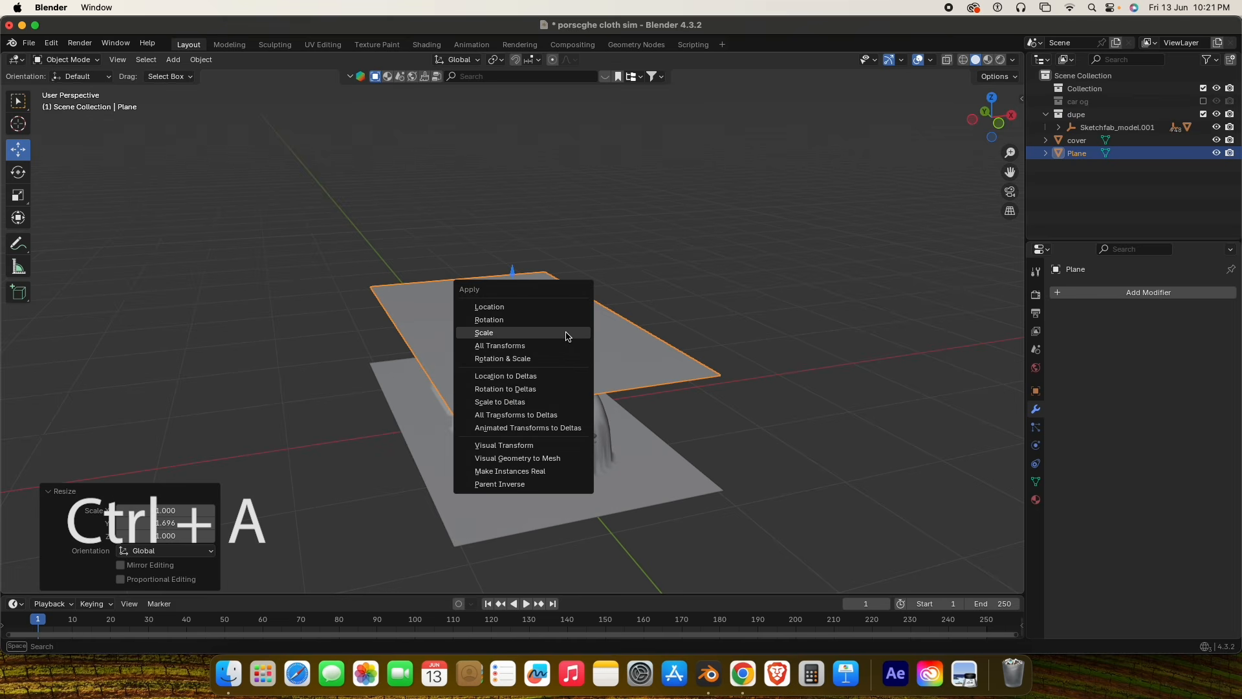
left_click(566, 329)
key("Tab")
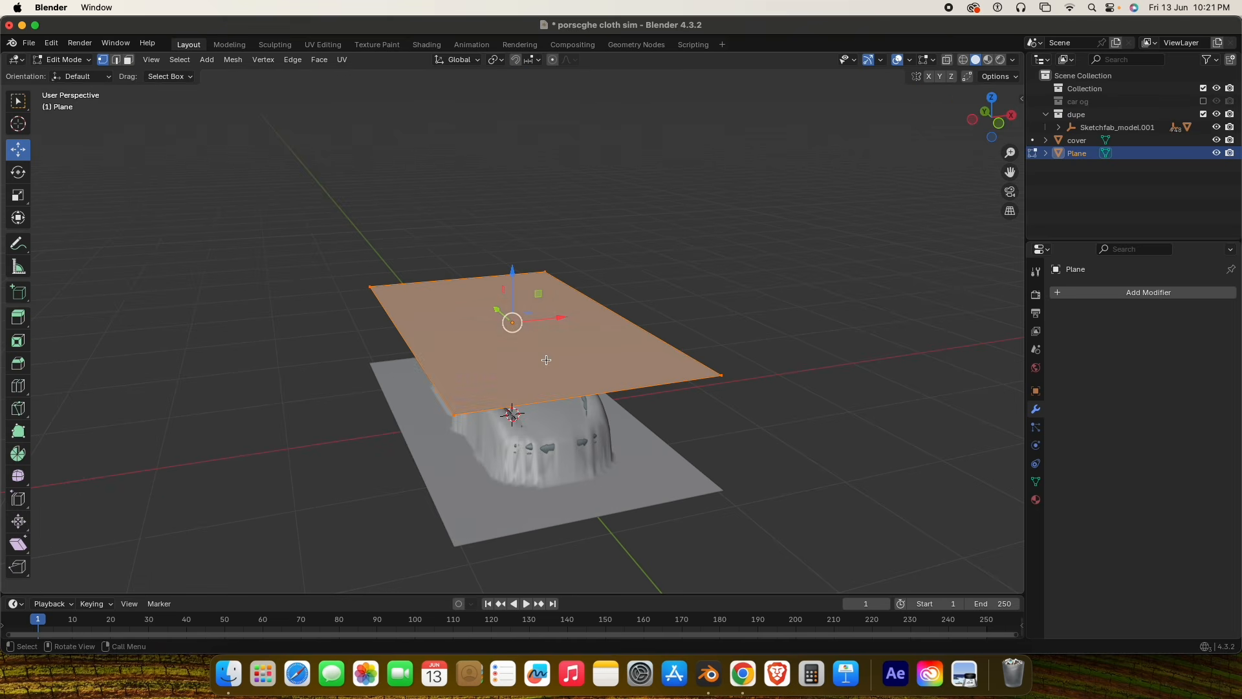
Subdivide the plane above the car with 75 cuts and return to Object Mode.
right_click(530, 350)
left_click(523, 354)
left_click(176, 496)
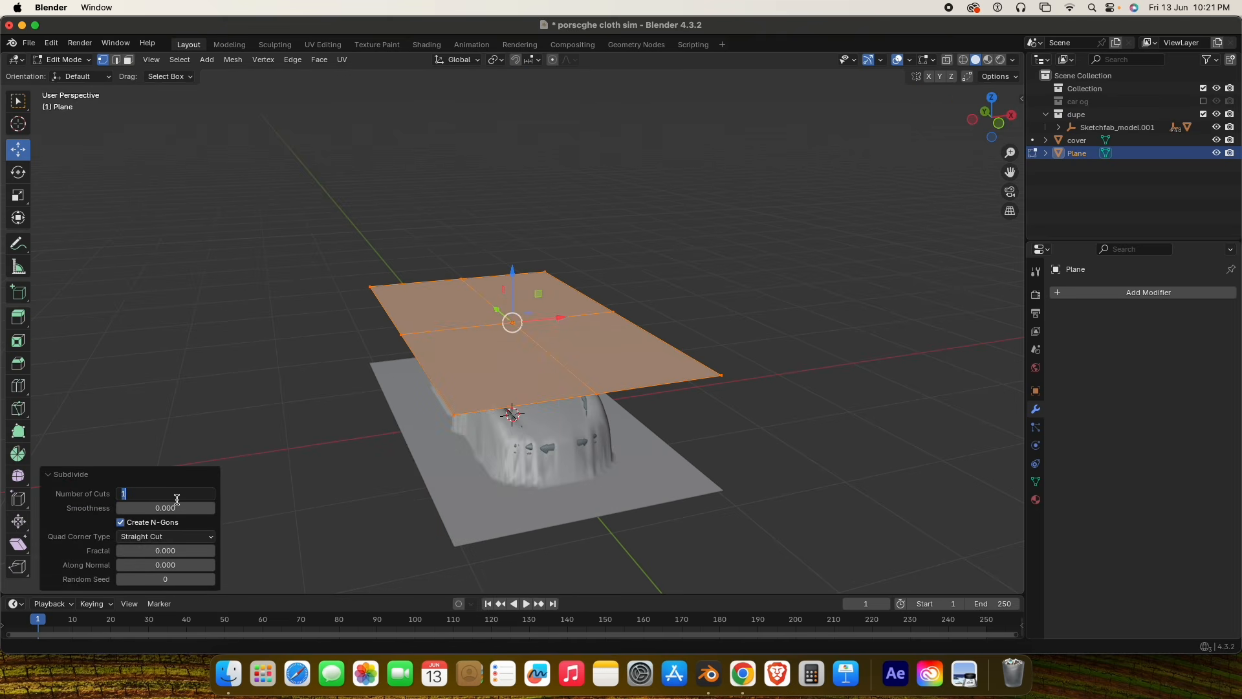
type("75")
key("Return")
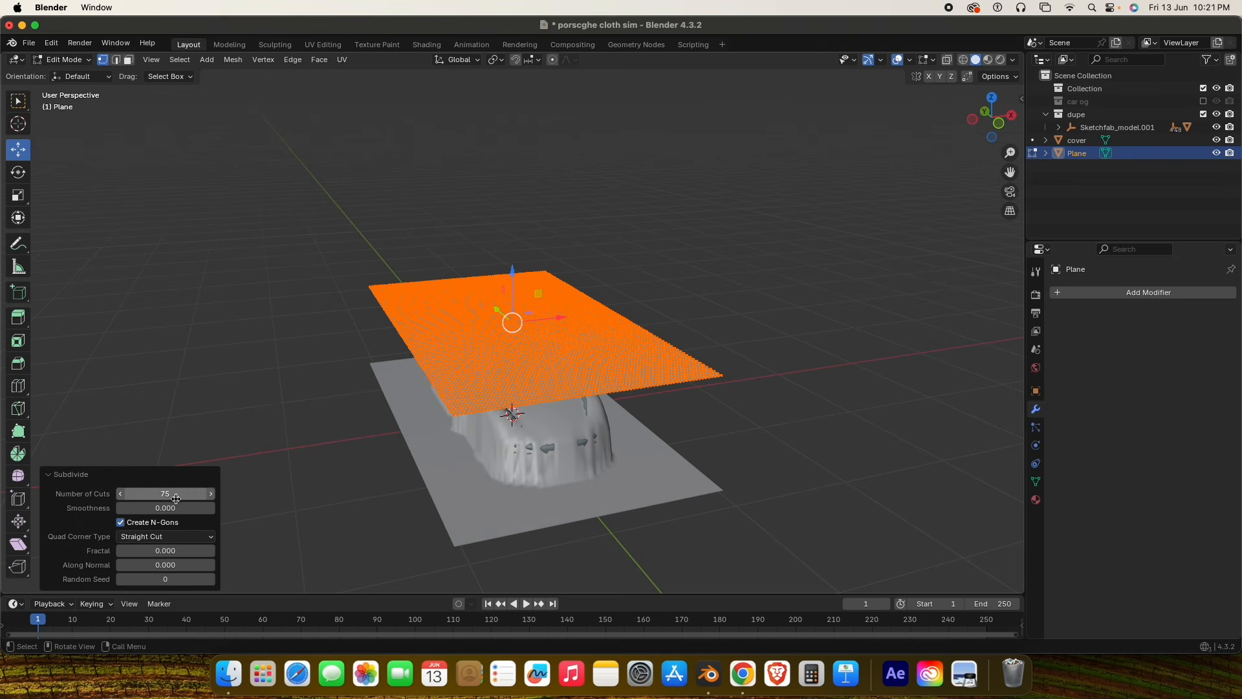
scroll(516, 297, "up", 3)
middle_click_drag(517, 297, 647, 399)
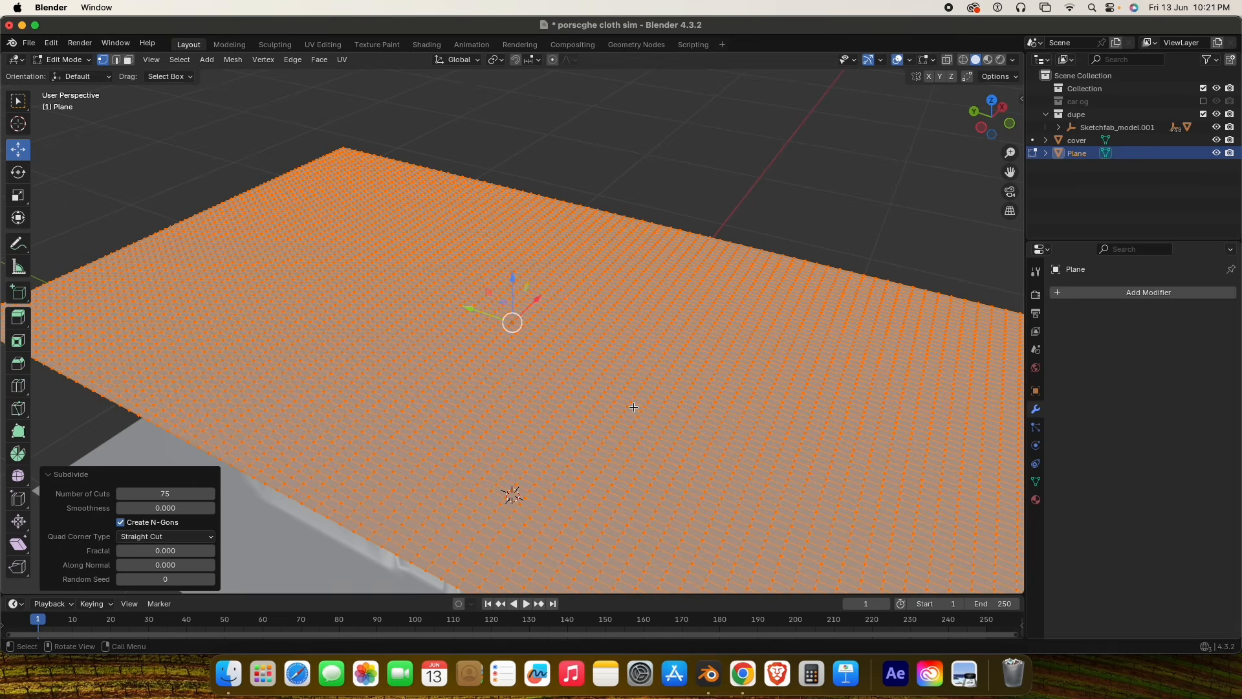
key("Tab")
scroll(660, 411, "down", 5)
middle_click_drag(685, 417, 643, 360)
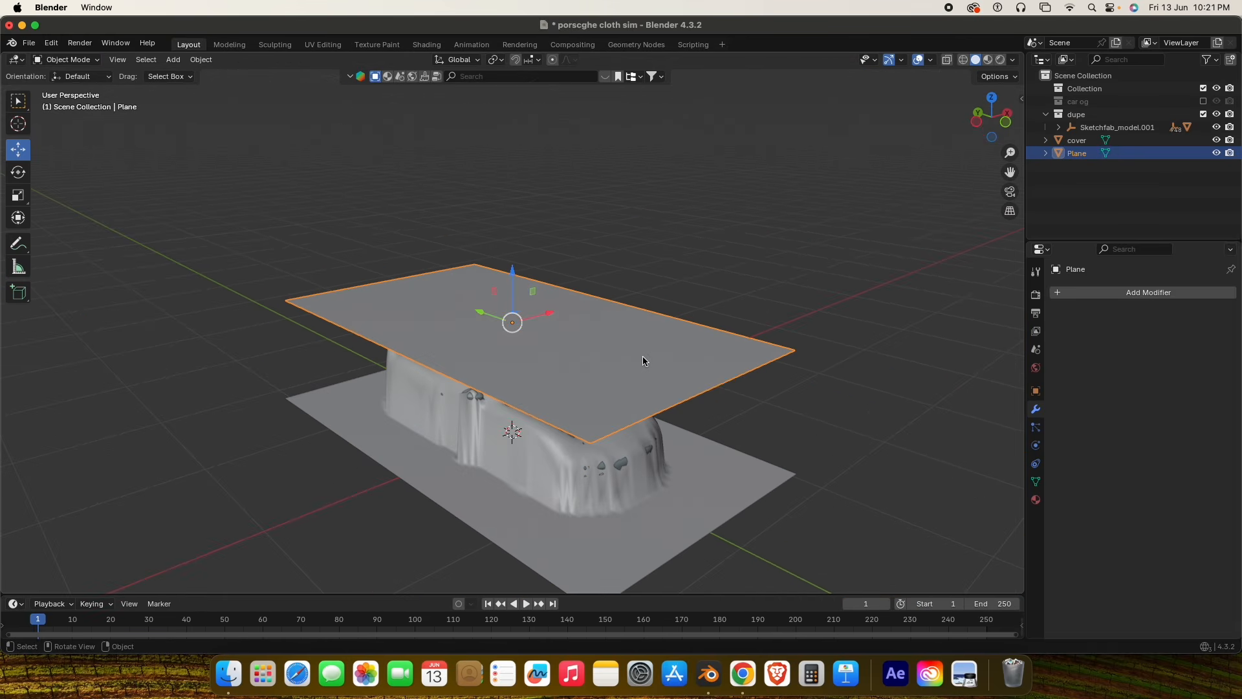
middle_click_drag(616, 439, 651, 434)
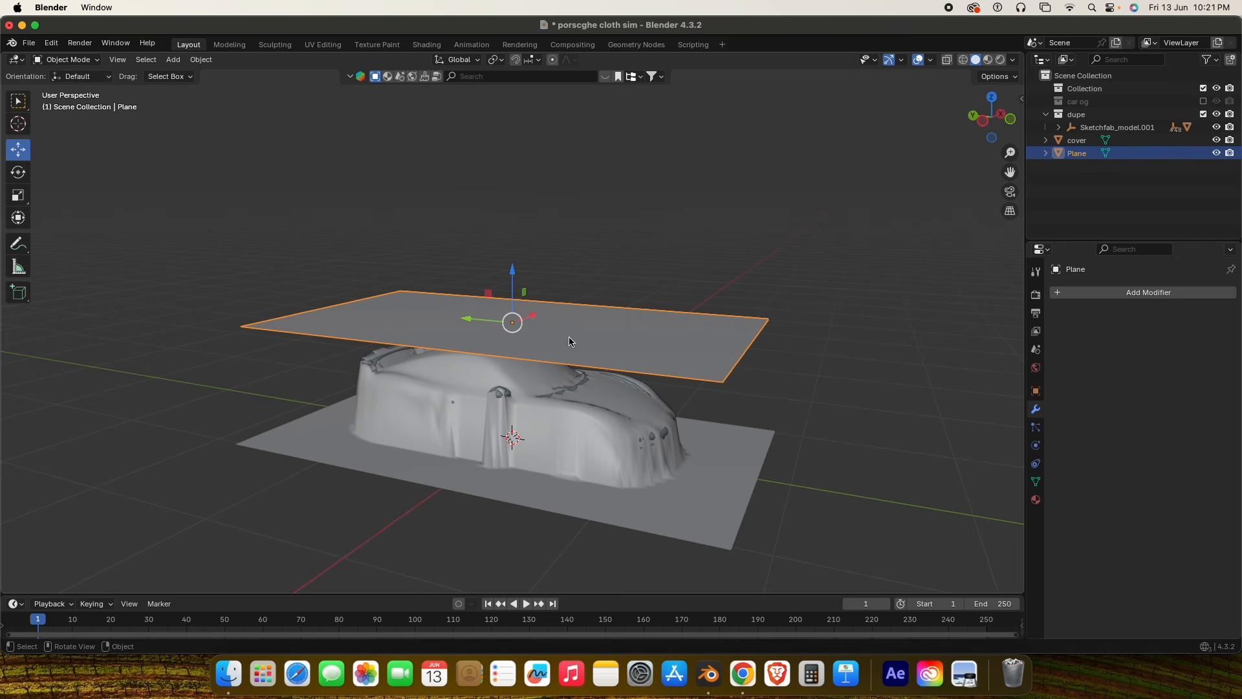
Rename the subdivided plane to "cloth".
double_click(1077, 152)
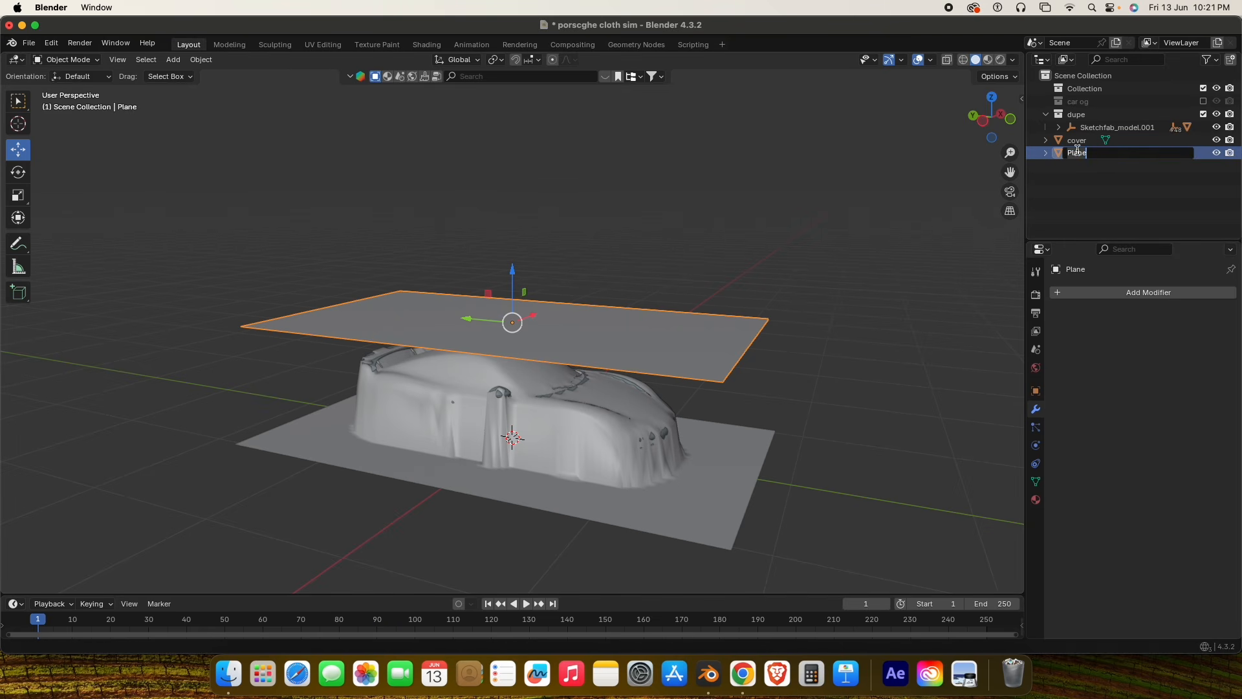
type("cloth")
key("Return")
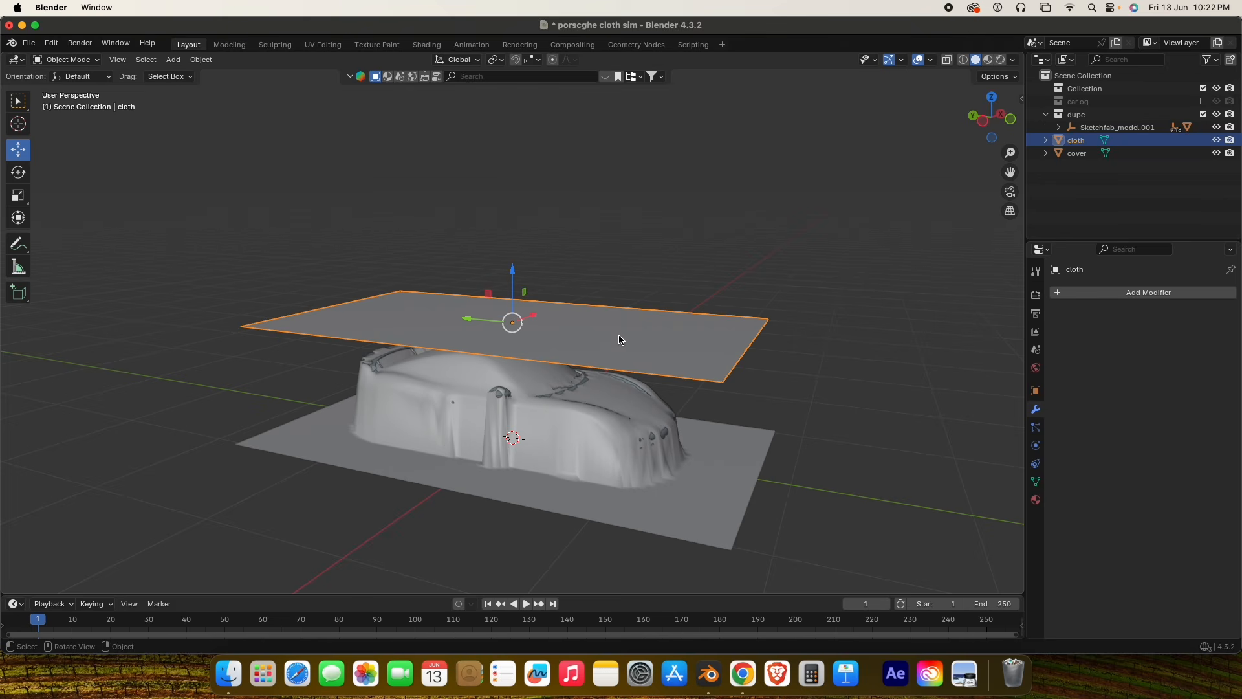
Add Cloth physics to the cloth plane.
left_click(1035, 445)
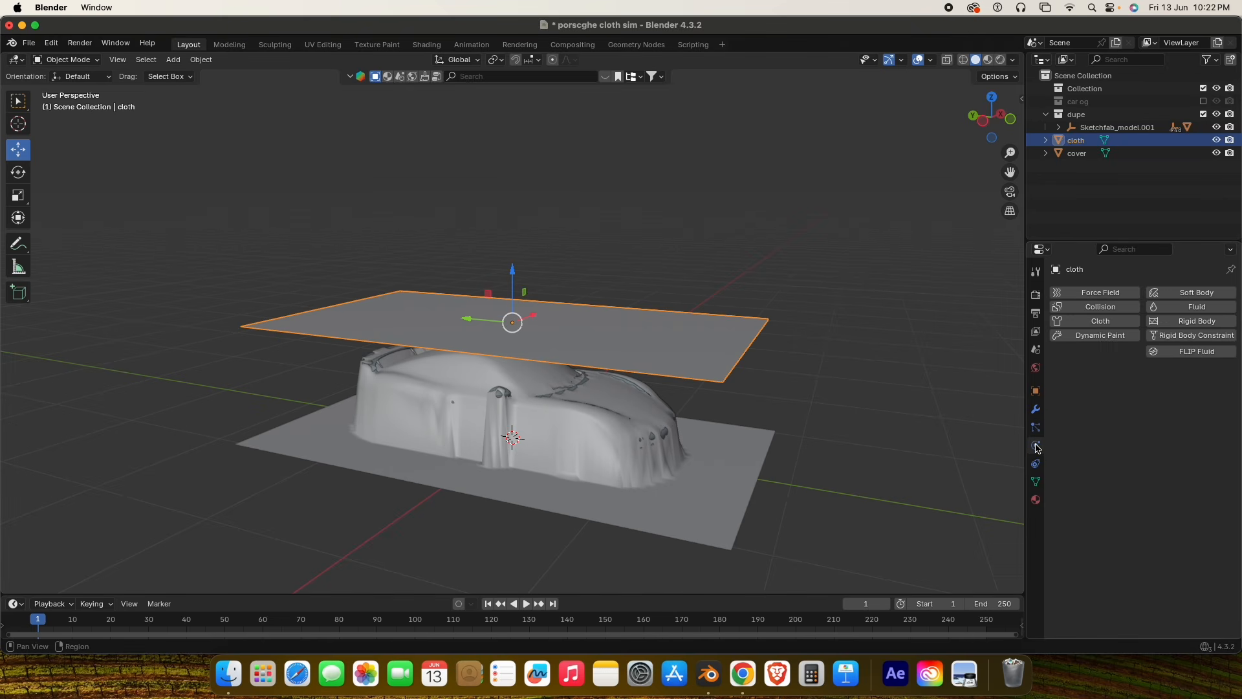
left_click(1086, 323)
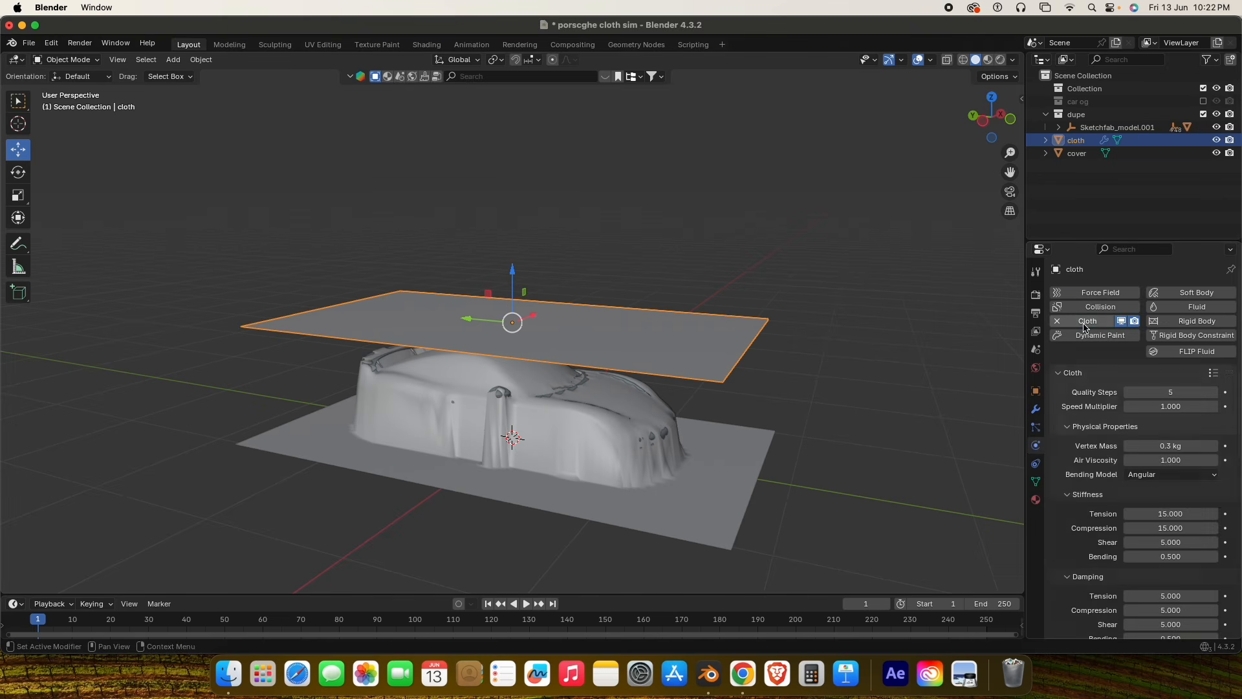
middle_click_drag(752, 432, 706, 437)
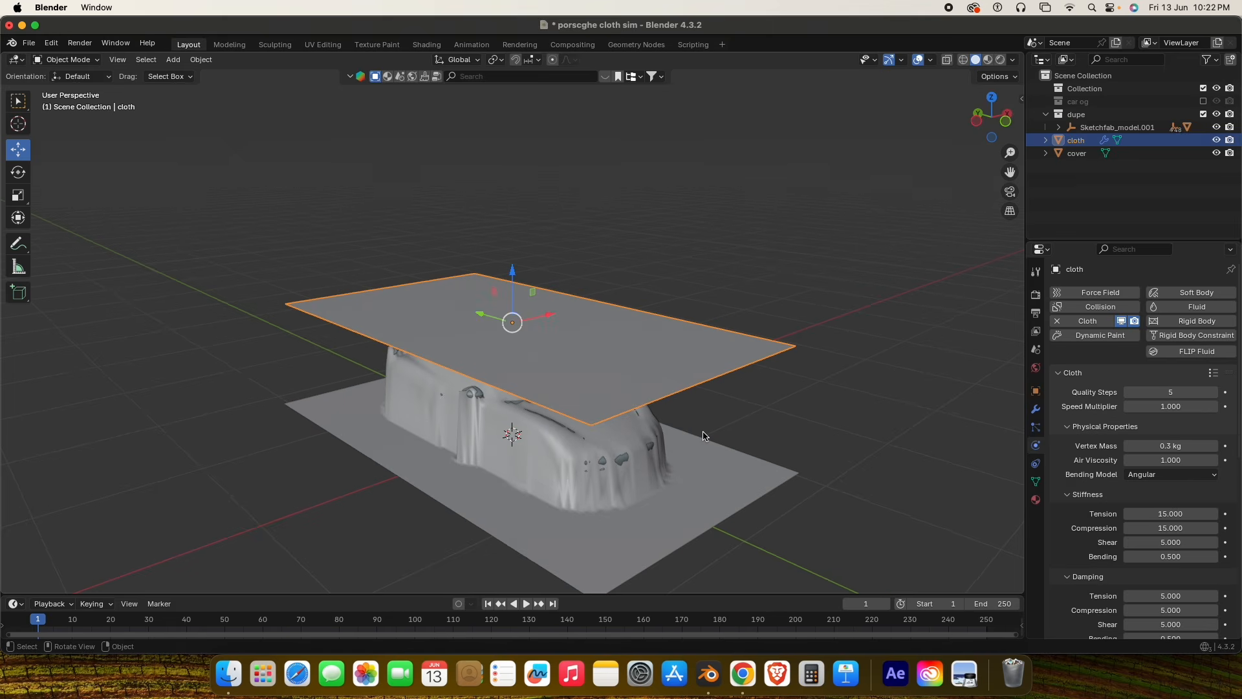
Look through the cloth simulation settings and apply the Cotton preset.
scroll(1126, 478, "down", 10)
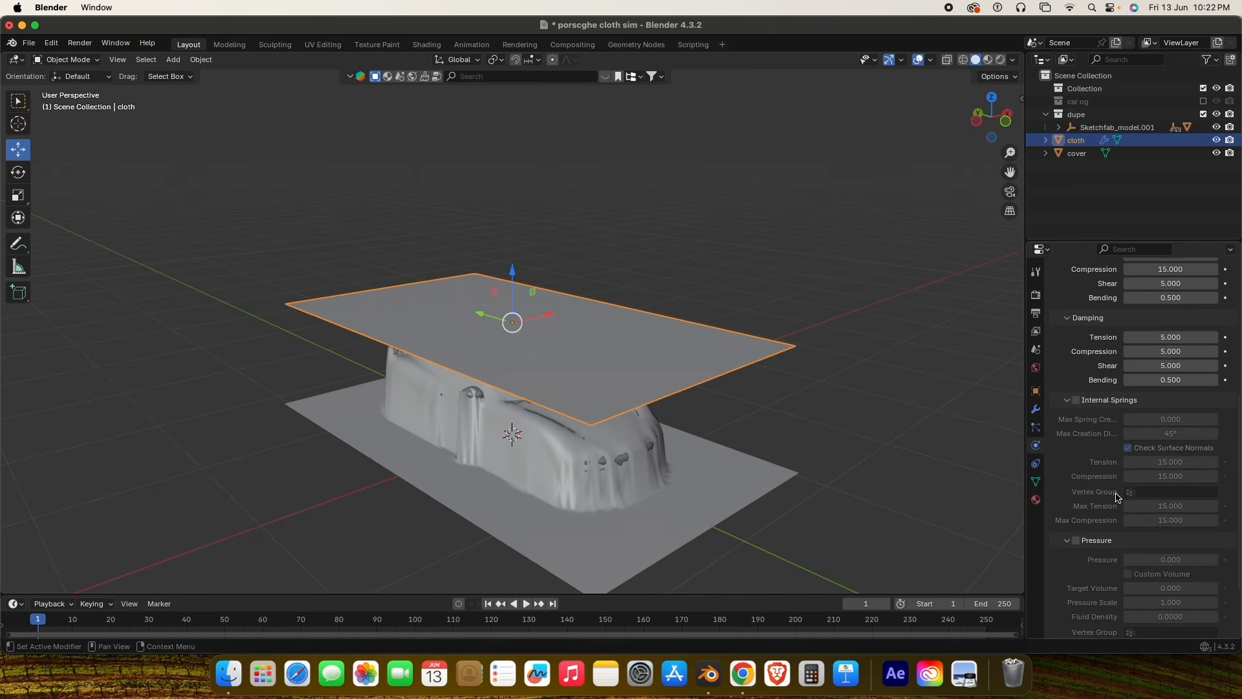
scroll(1123, 451, "down", 3)
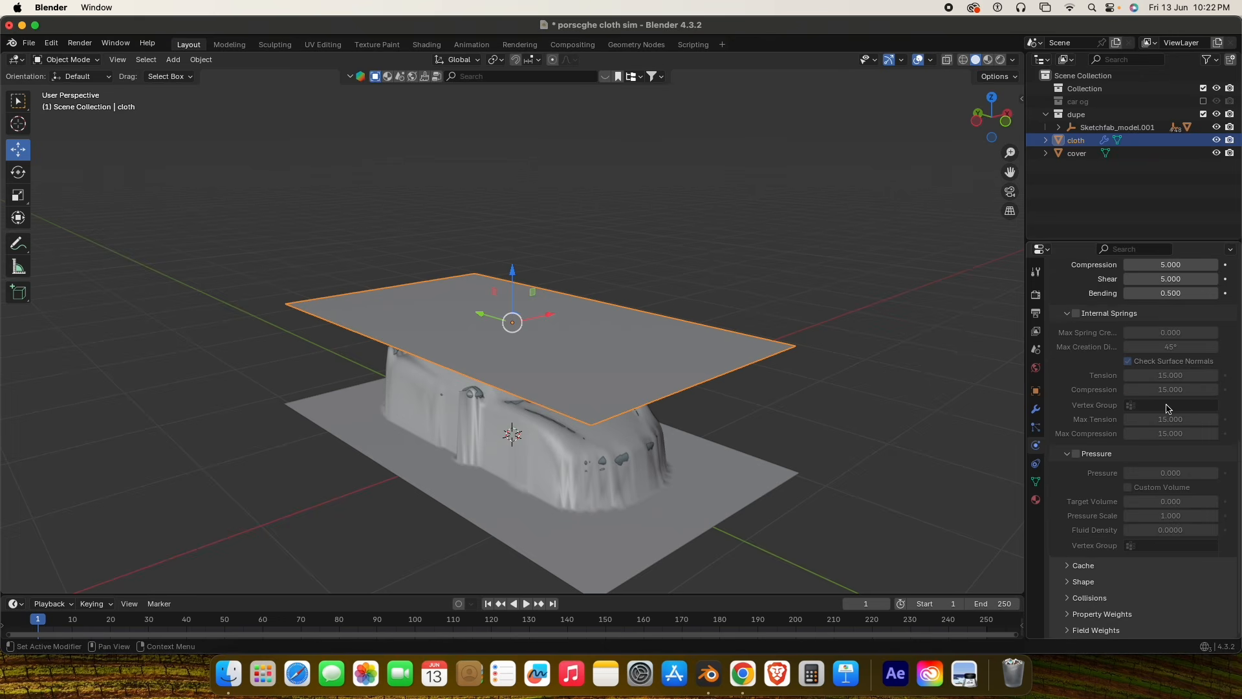
scroll(1129, 369, "up", 13)
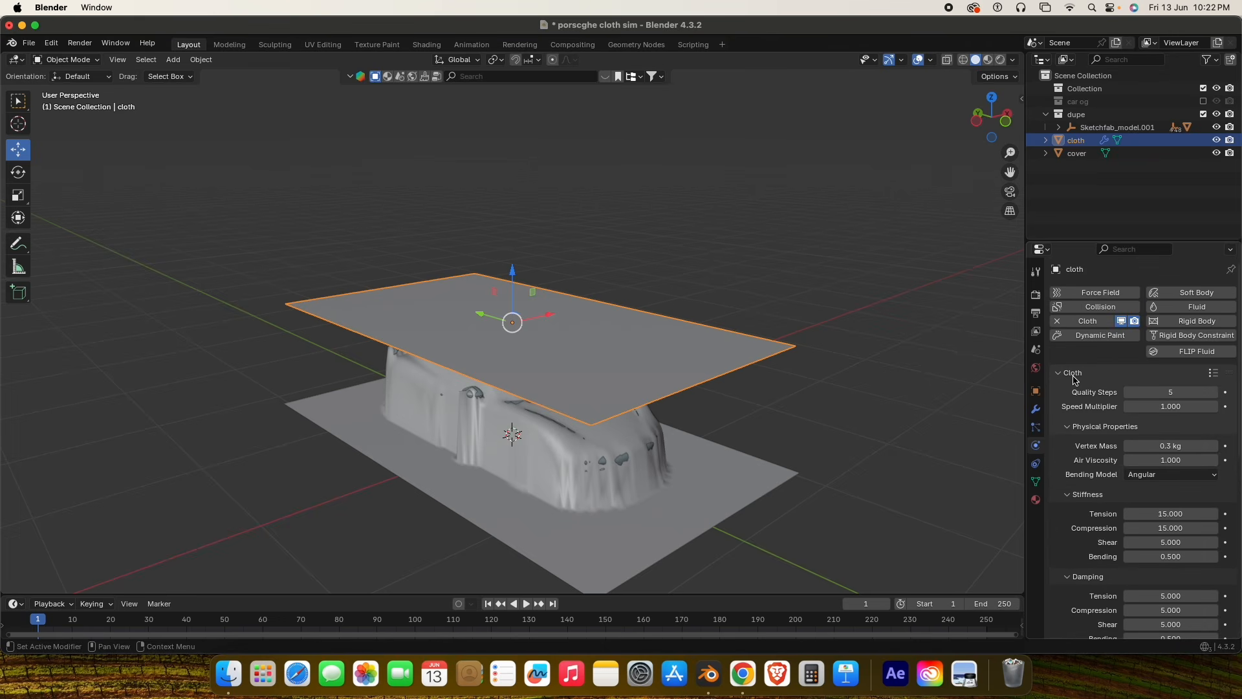
left_click(1213, 374)
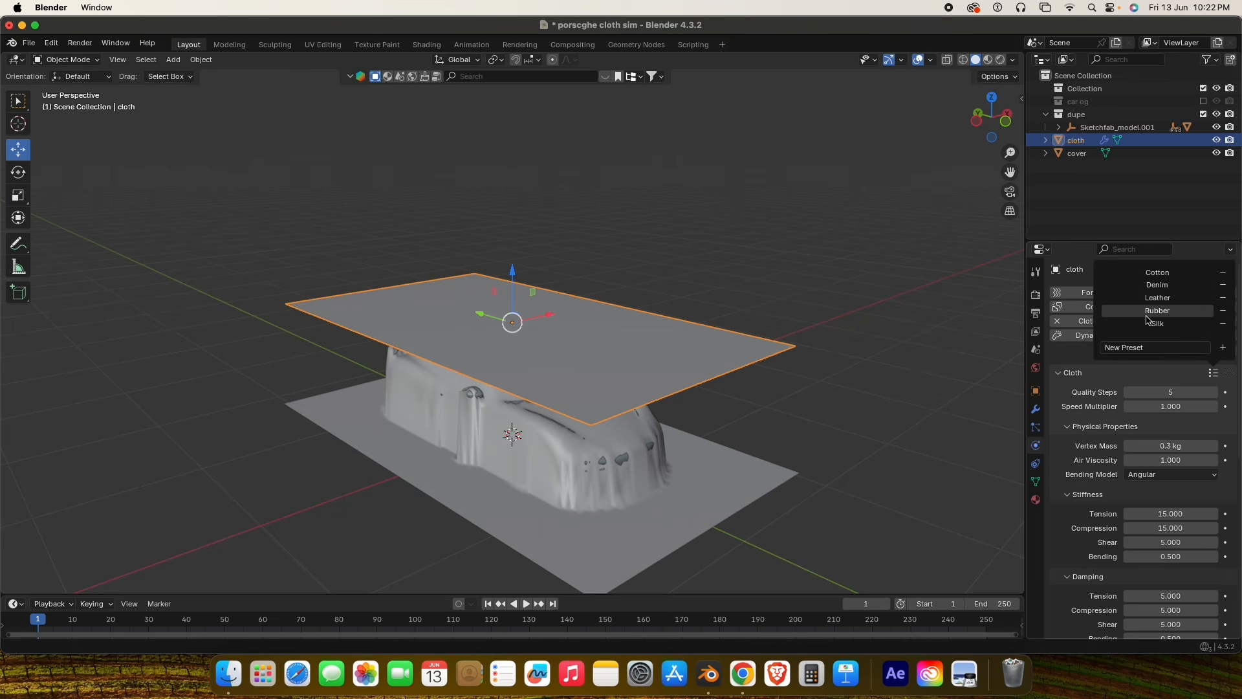
left_click(1158, 274)
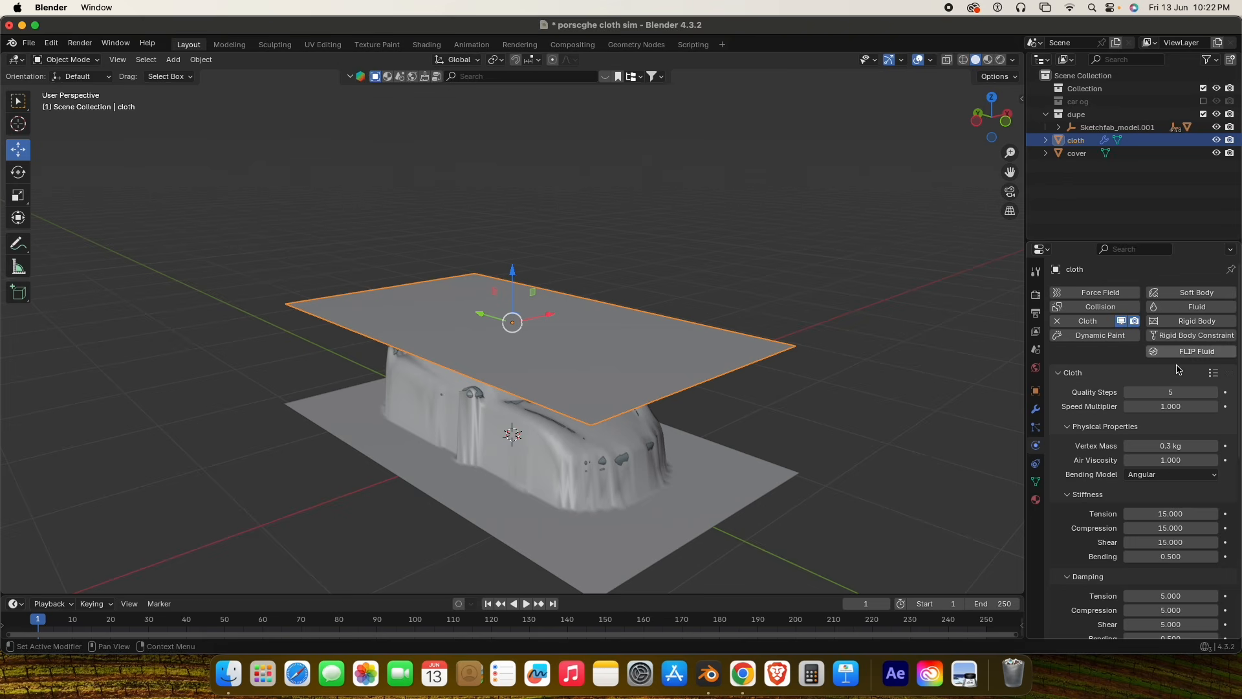
scroll(1142, 535, "down", 8)
scroll(1142, 534, "up", 8)
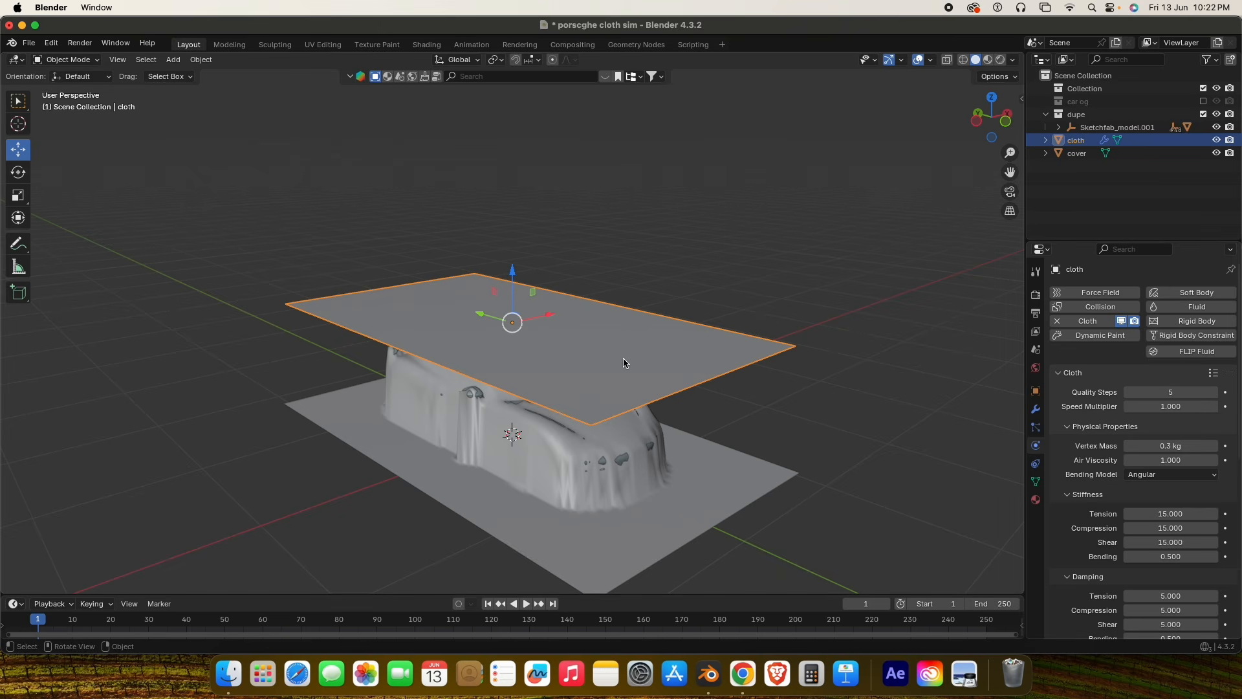
Select the cover mesh over the car and add Collision physics to it.
left_click(642, 511)
middle_click_drag(694, 496, 646, 487)
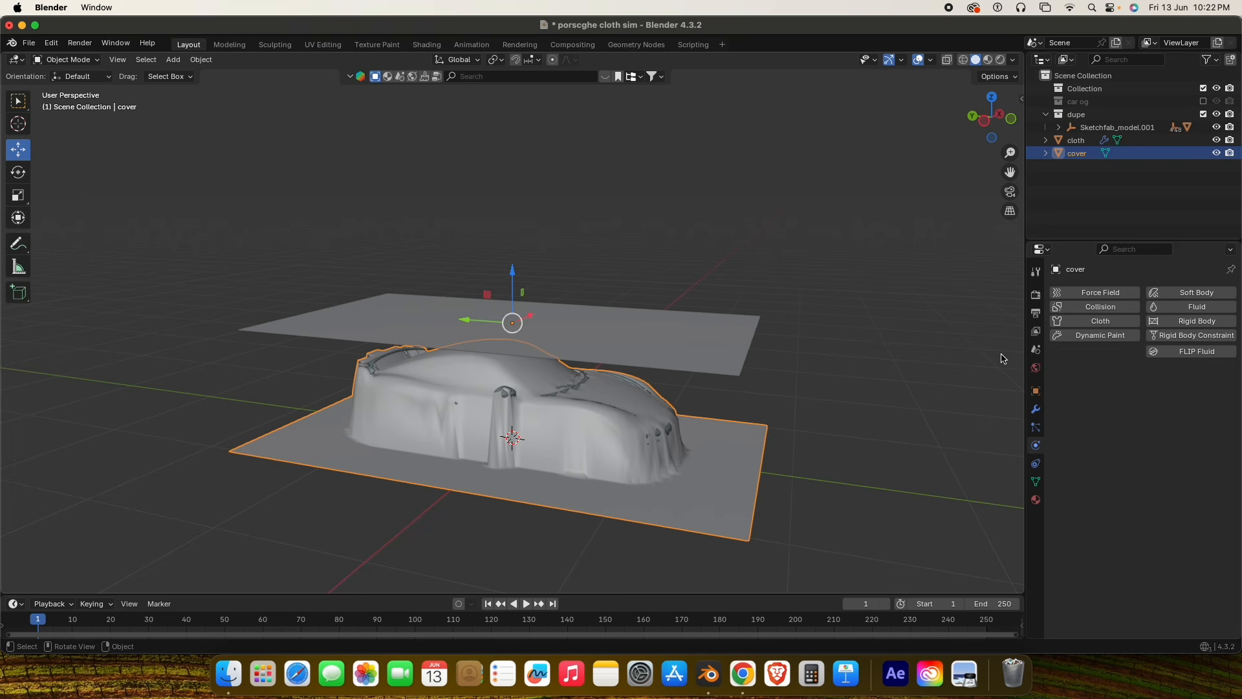
left_click(1101, 308)
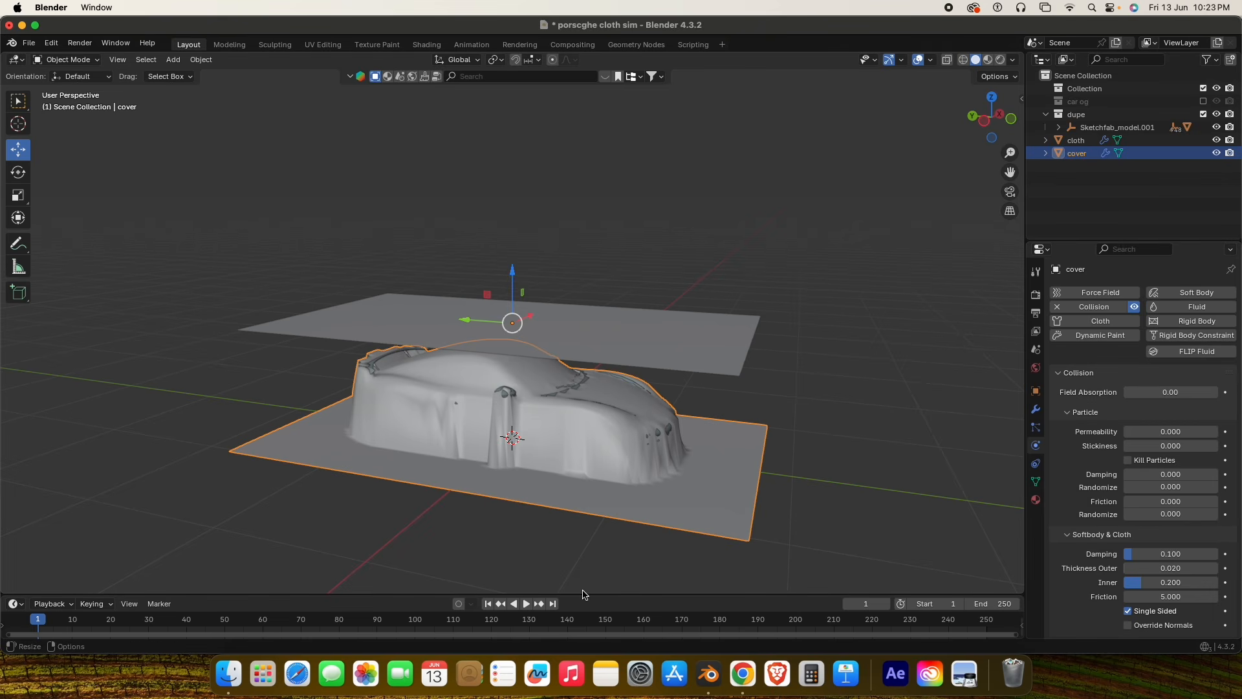
Enlarge the timeline and play the cloth simulation from frame 1 to about frame 78.
left_click_drag(585, 599, 585, 574)
left_click(527, 575)
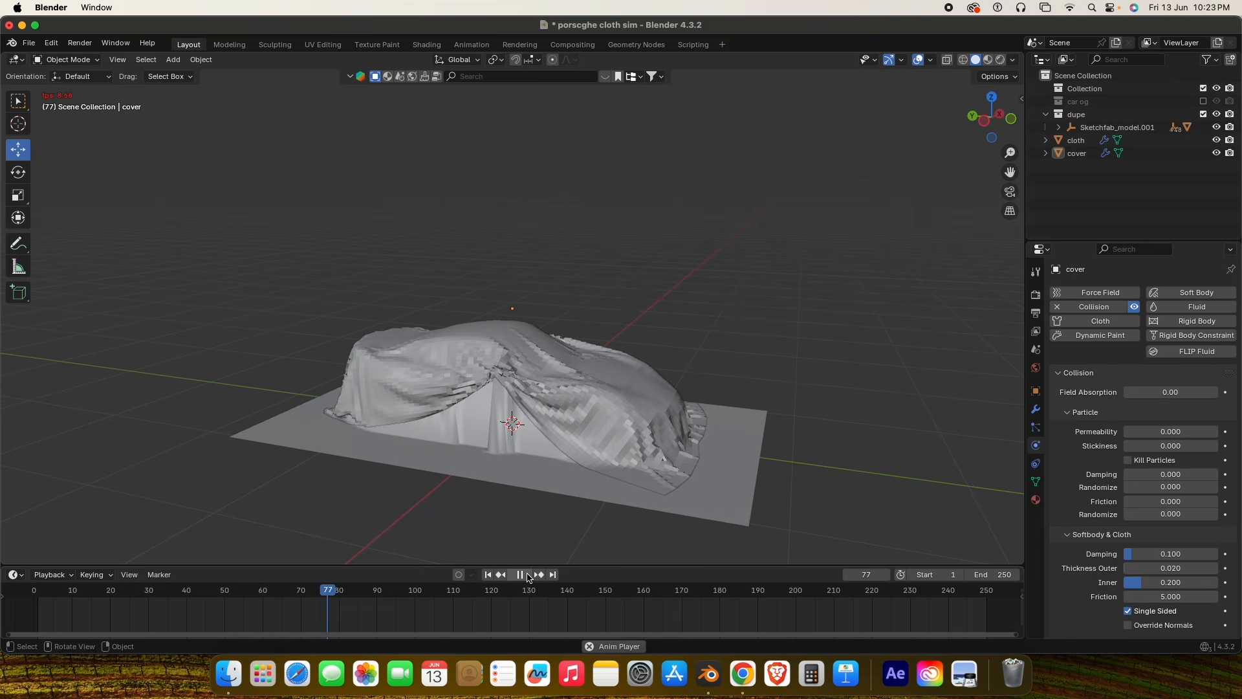
left_click(527, 574)
Select the draped cloth and apply Shade Smooth to it.
right_click(563, 443)
left_click(550, 382)
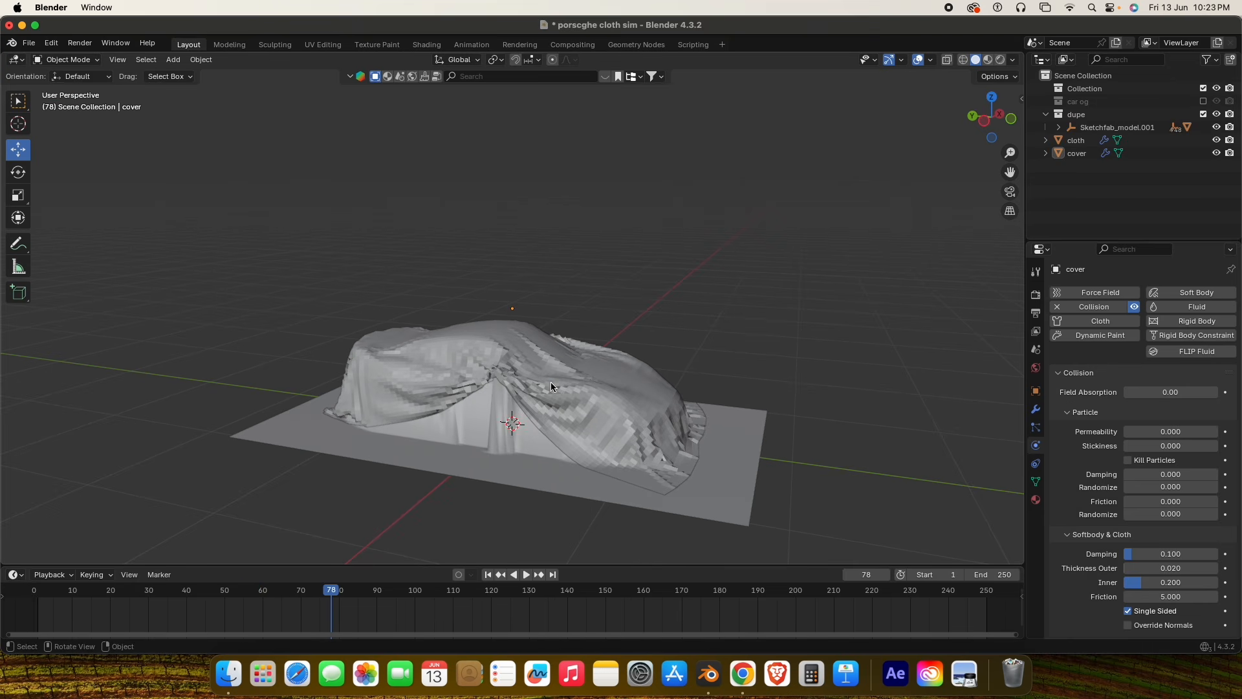
left_click(601, 414)
right_click(600, 413)
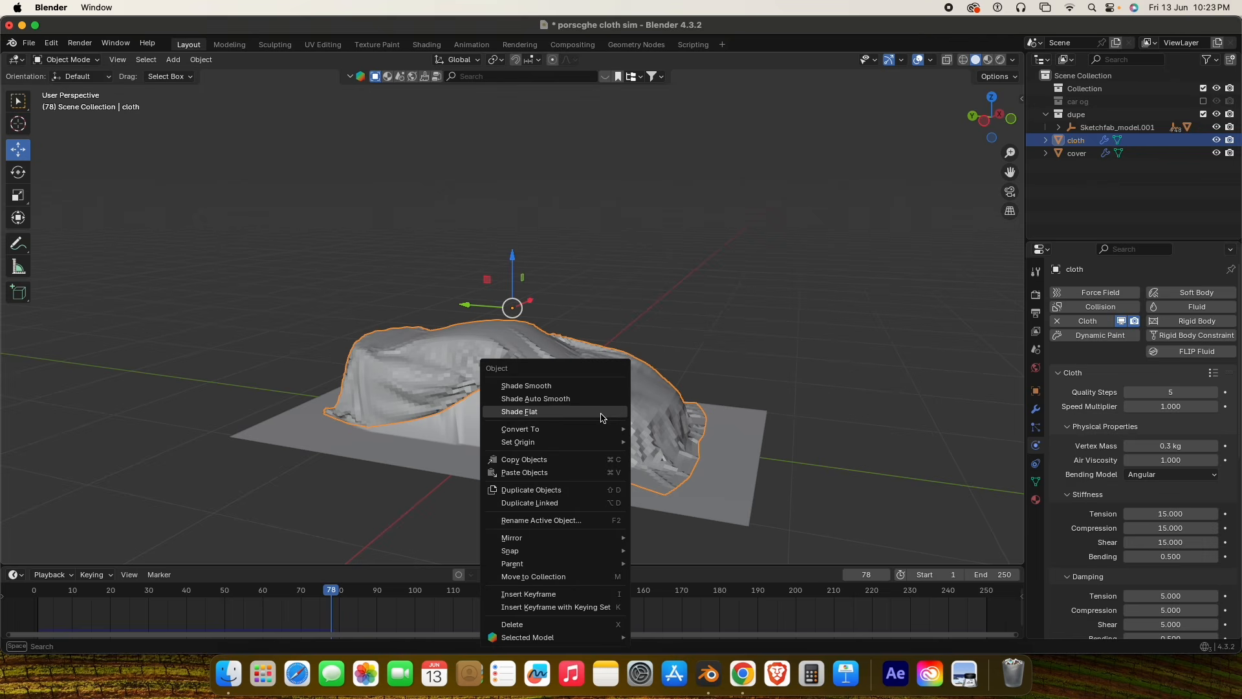
left_click(588, 383)
Examine the smoothed cloth's drape over the car from the front and side at the stopped frame.
middle_click_drag(670, 489, 618, 477)
scroll(540, 532, "down", 3)
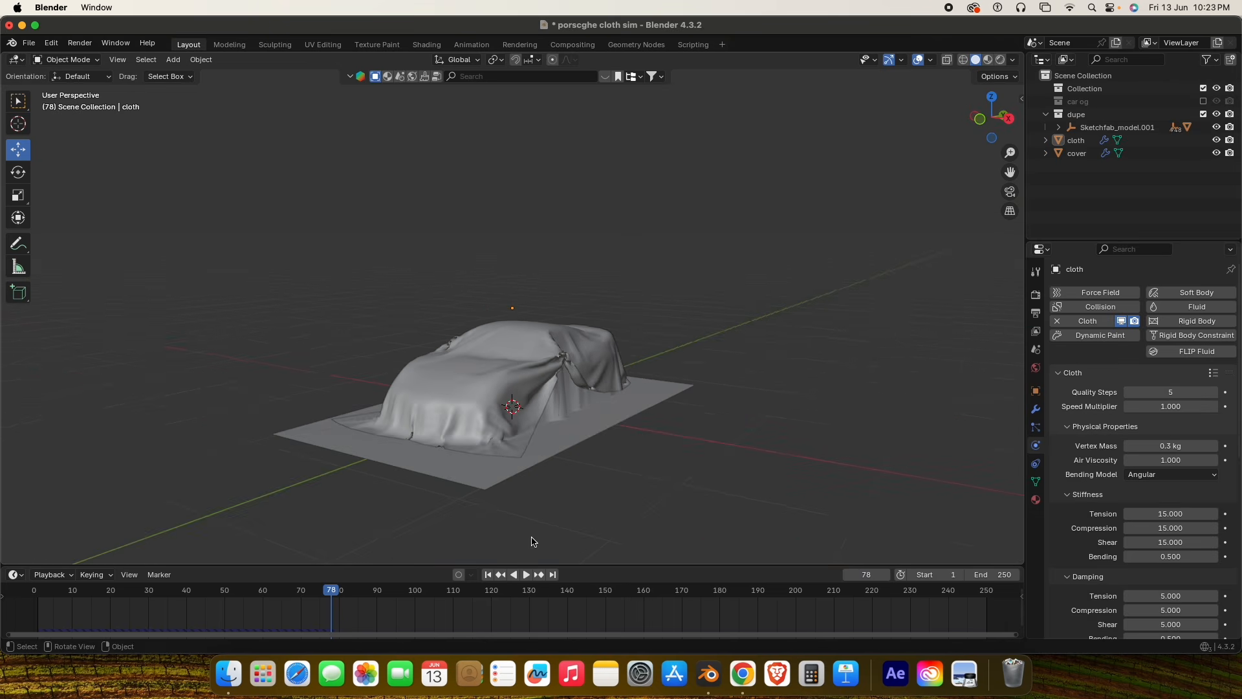
middle_click_drag(511, 489, 566, 497)
scroll(568, 493, "up", 1)
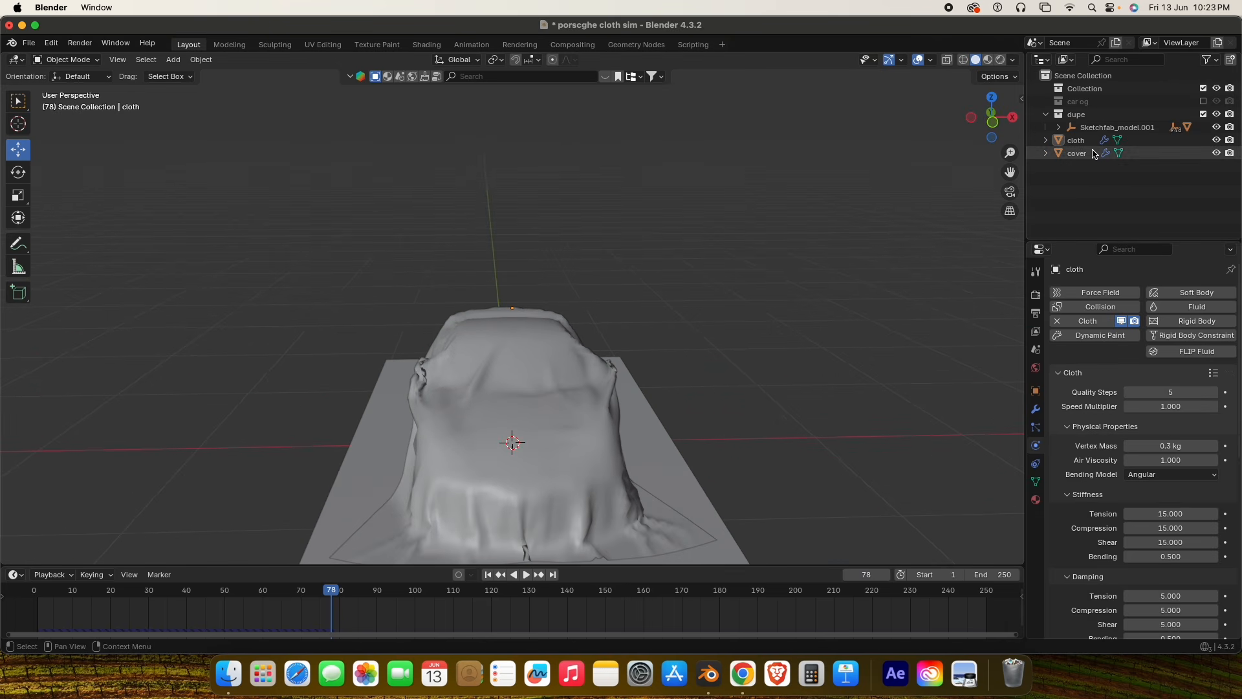
left_click_drag(1009, 172, 998, 52)
middle_click_drag(631, 372, 661, 421)
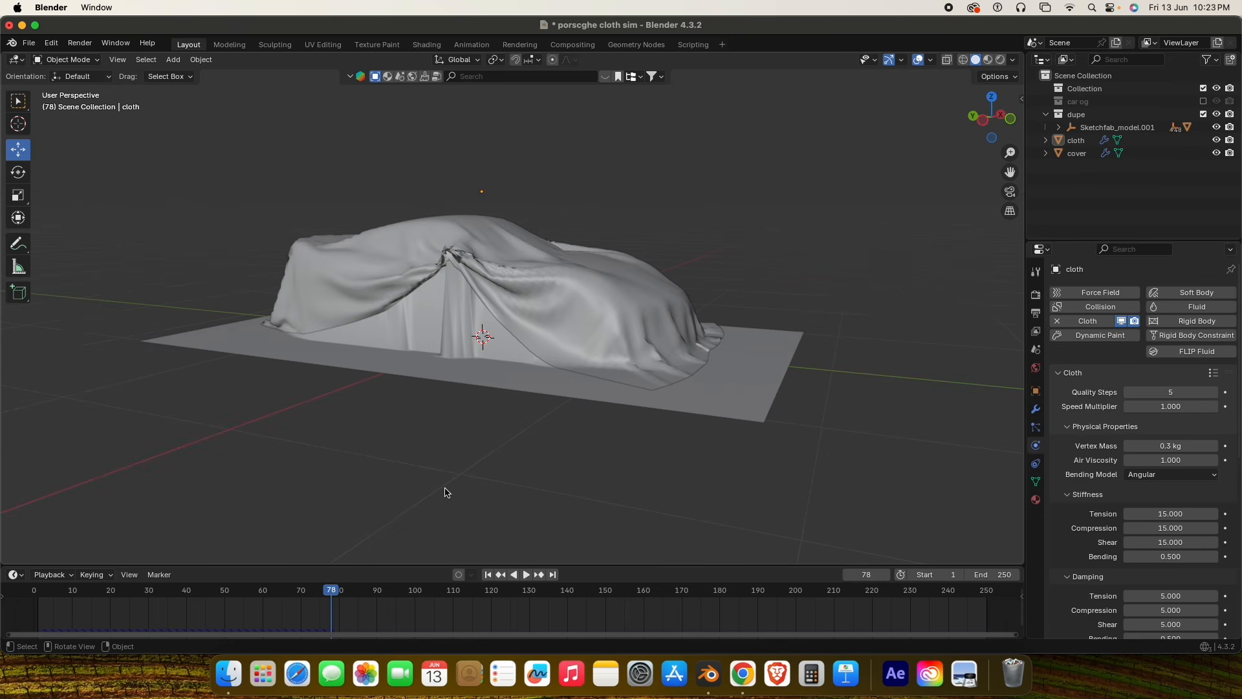
middle_click_drag(580, 490, 604, 504)
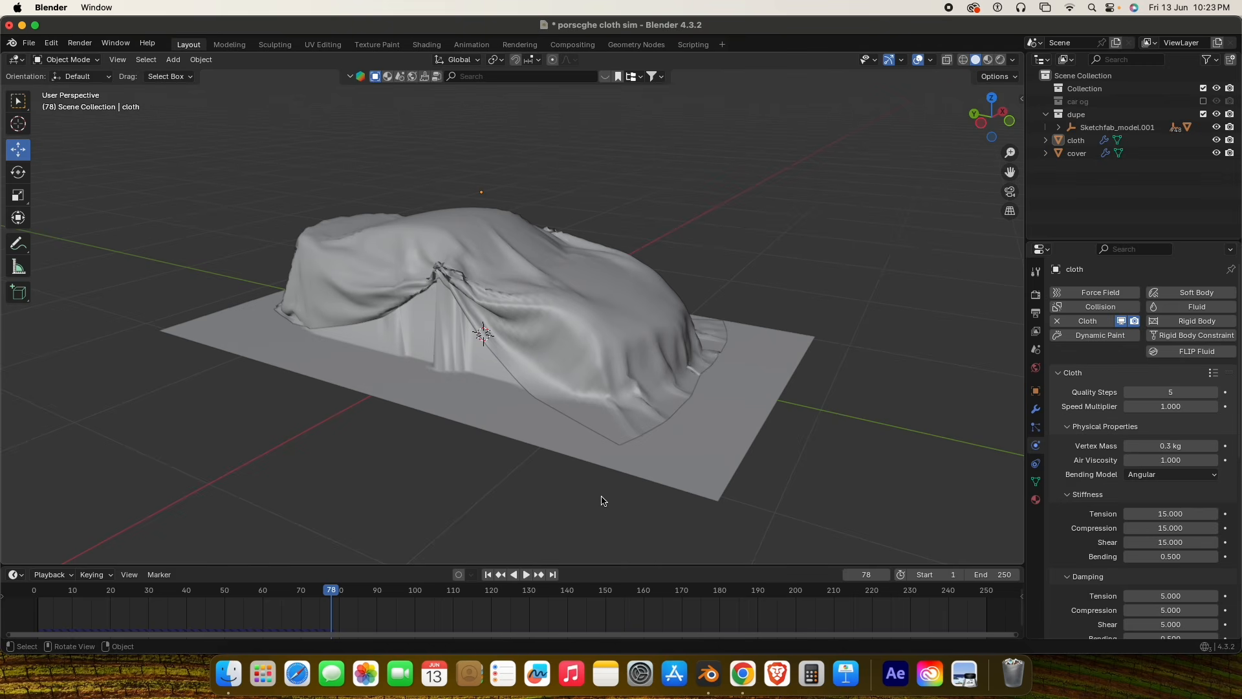
Replay the cloth simulation from frame 1, stop it at about frame 30, and rewind to the start.
left_click(488, 574)
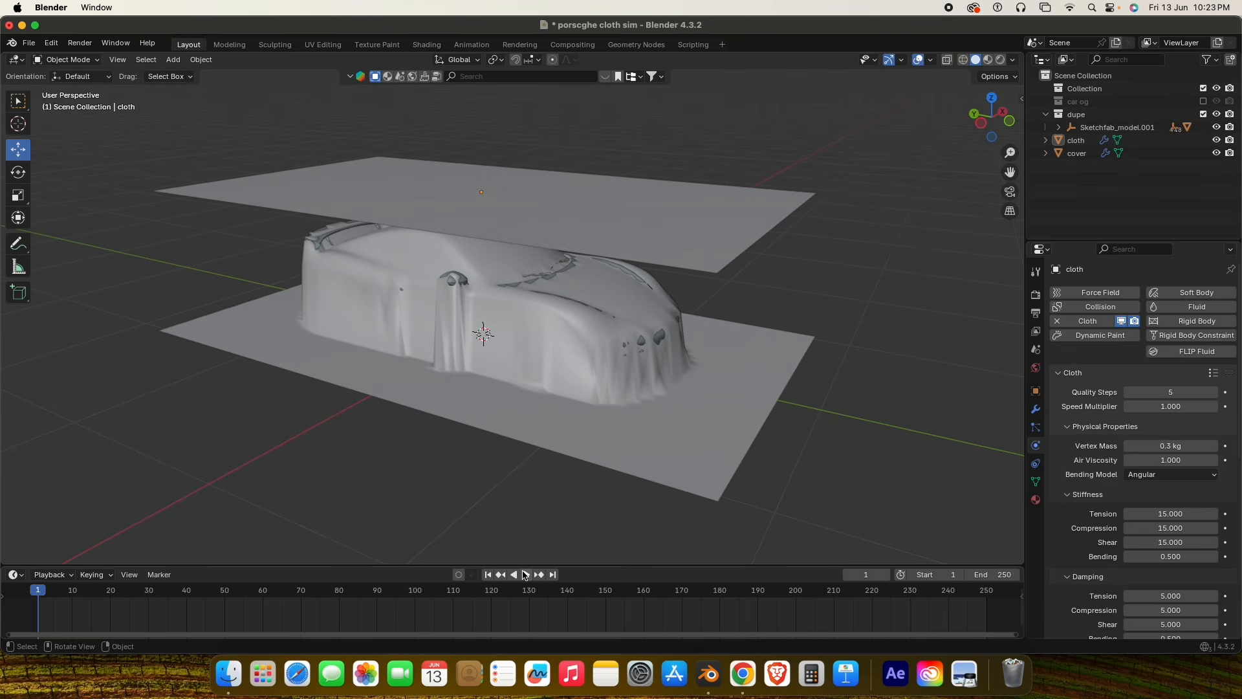
left_click(524, 574)
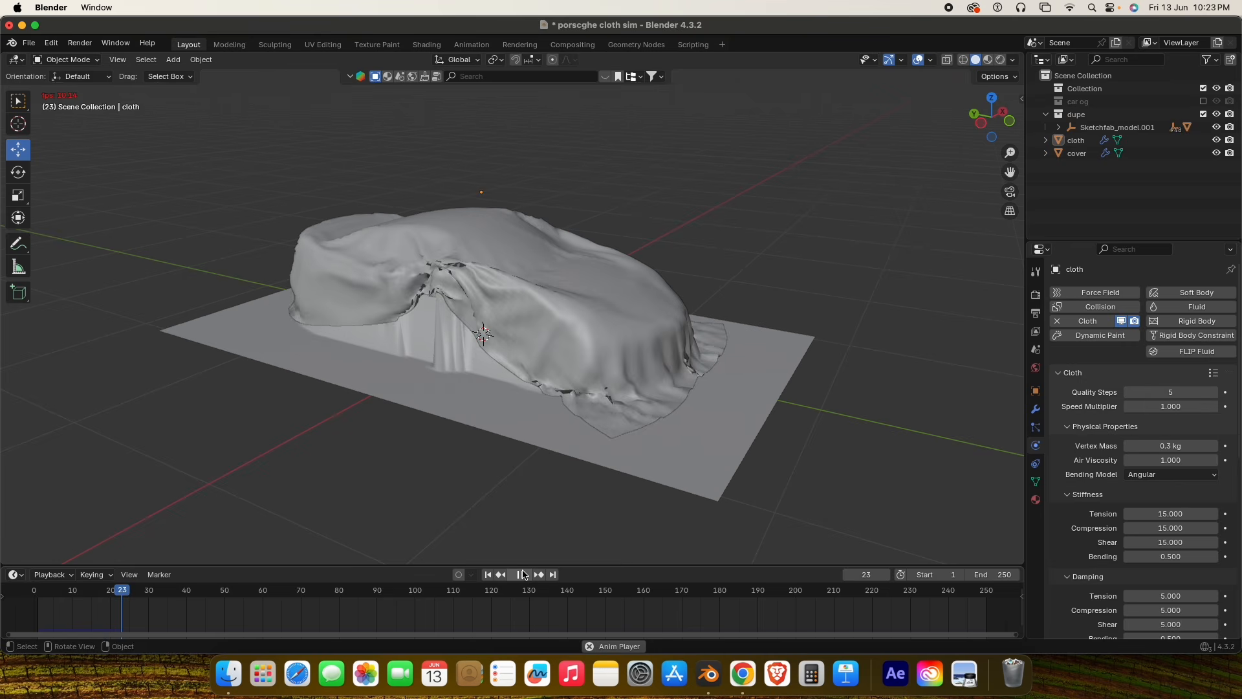
left_click(524, 574)
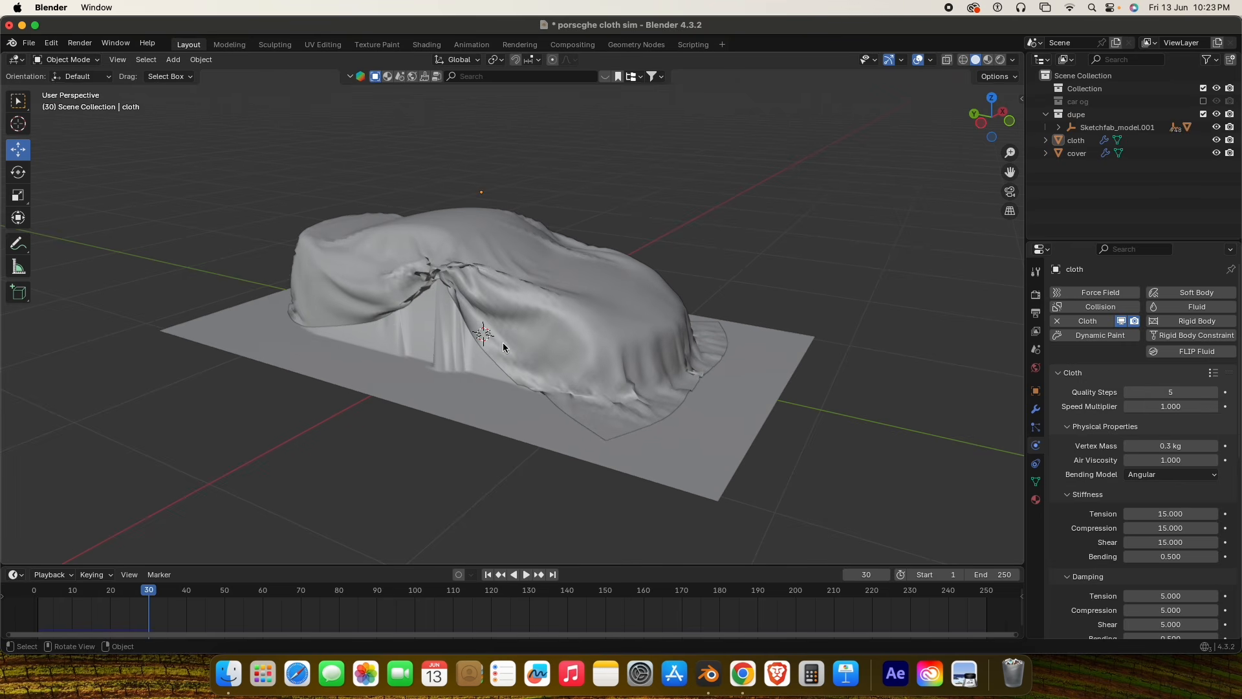
left_click(488, 575)
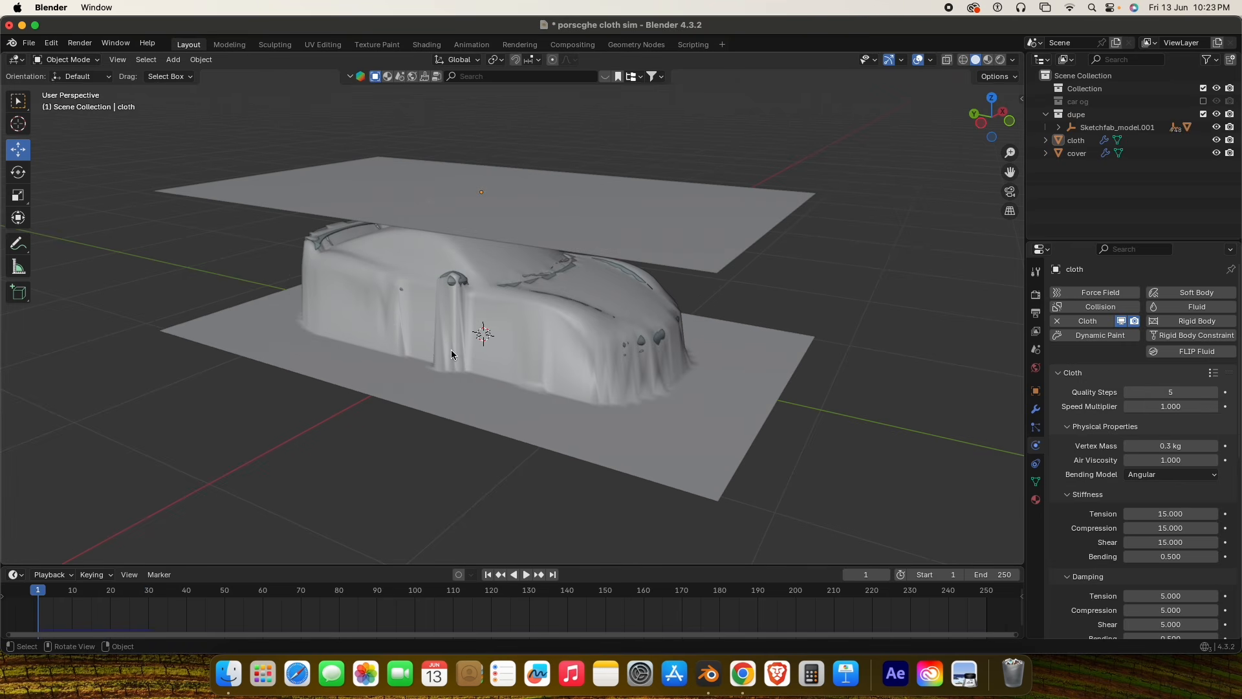
Scrub to frame 38, examine the cloth's folds around the car's rear and mirrors, and rewind to frame 1.
middle_click_drag(452, 350, 633, 326)
scroll(544, 338, "up", 3)
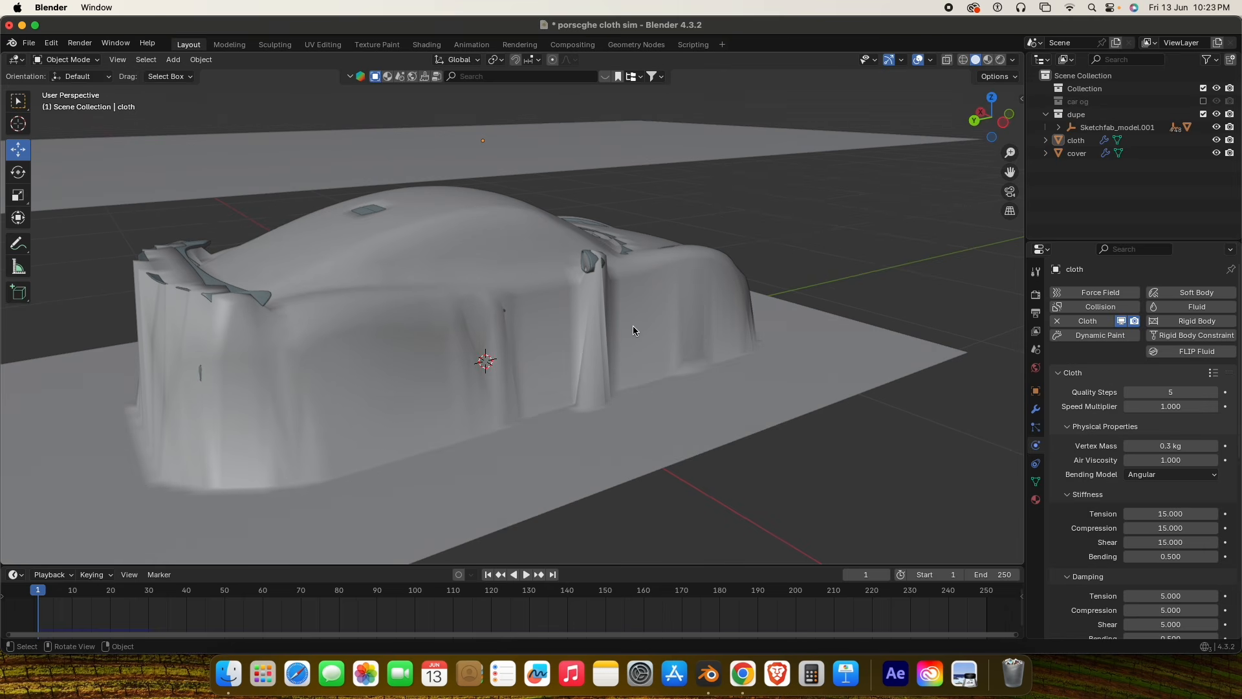
left_click_drag(297, 595, 180, 595)
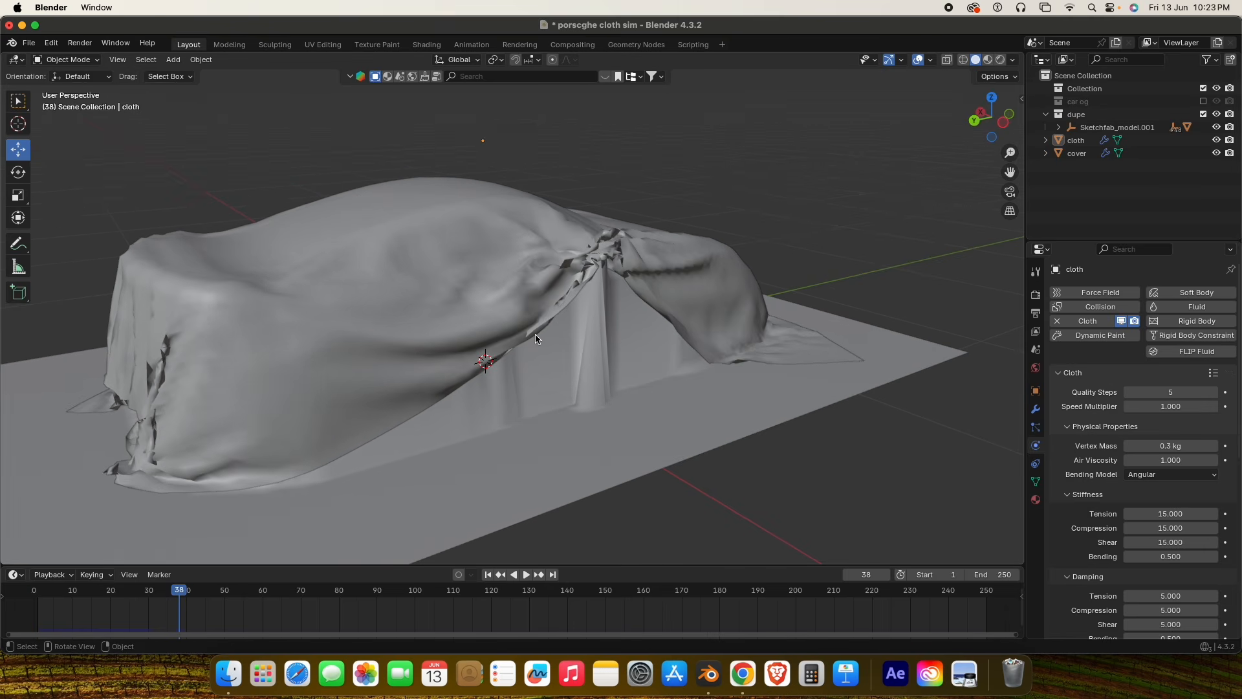
middle_click_drag(536, 337, 425, 317)
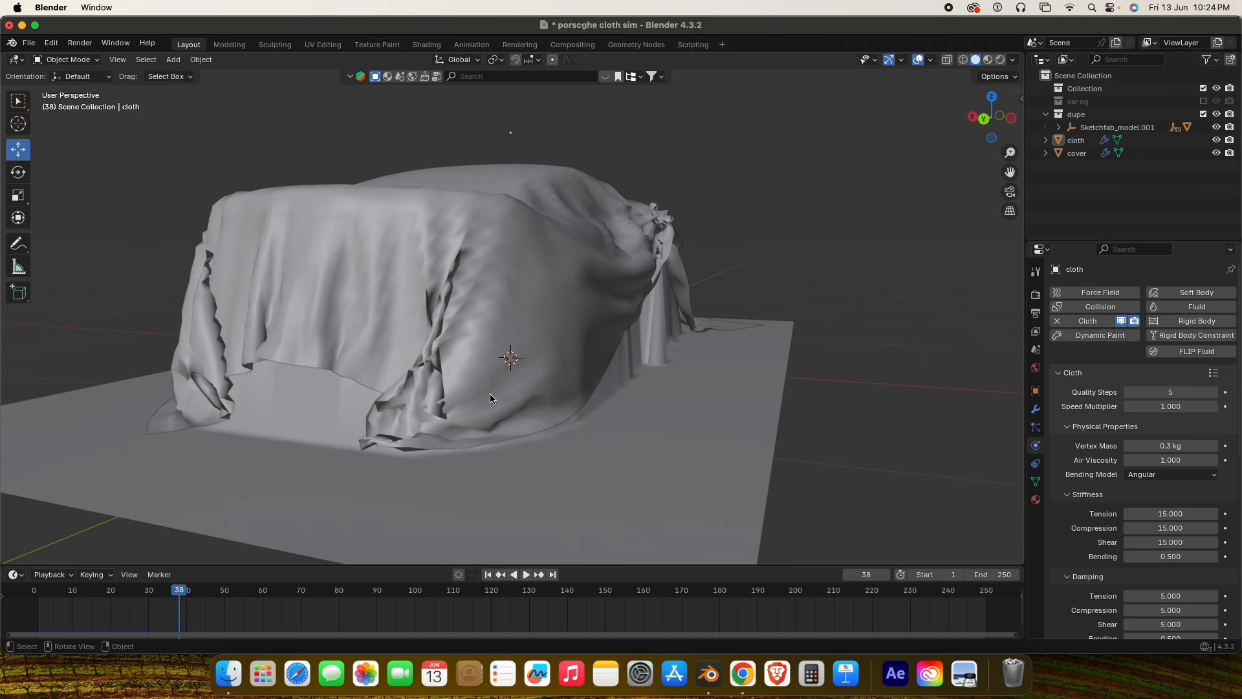
middle_click_drag(455, 396, 808, 382)
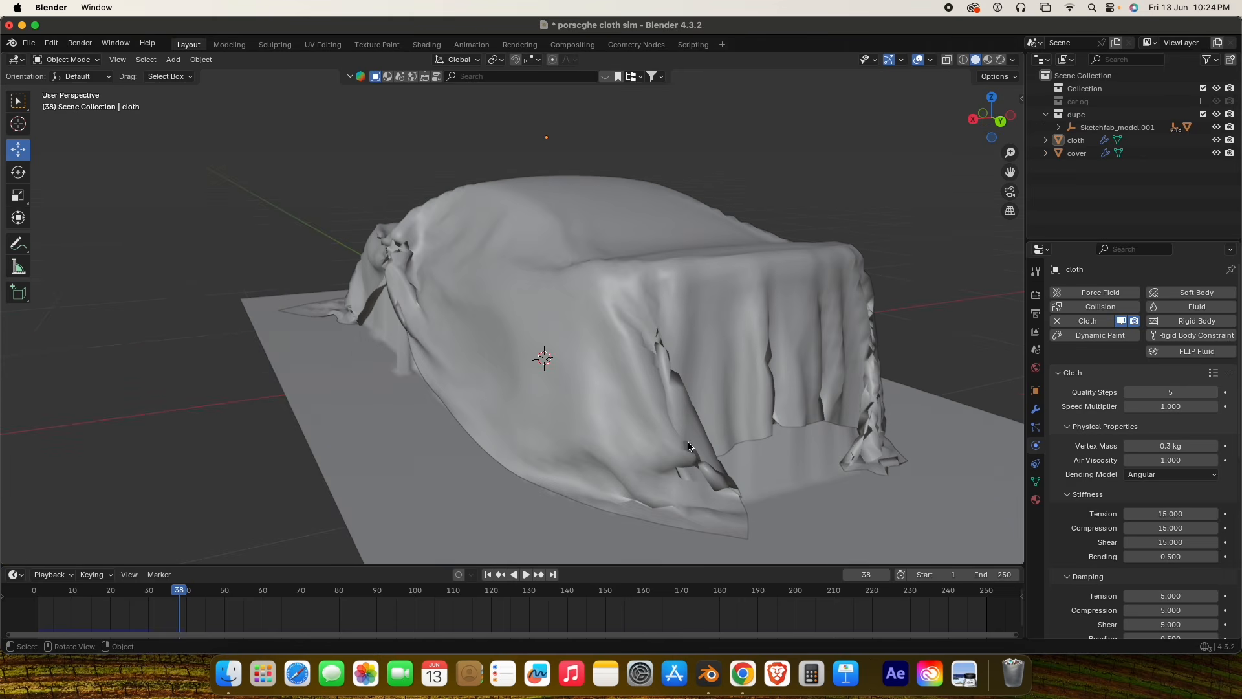
middle_click_drag(646, 435, 709, 401)
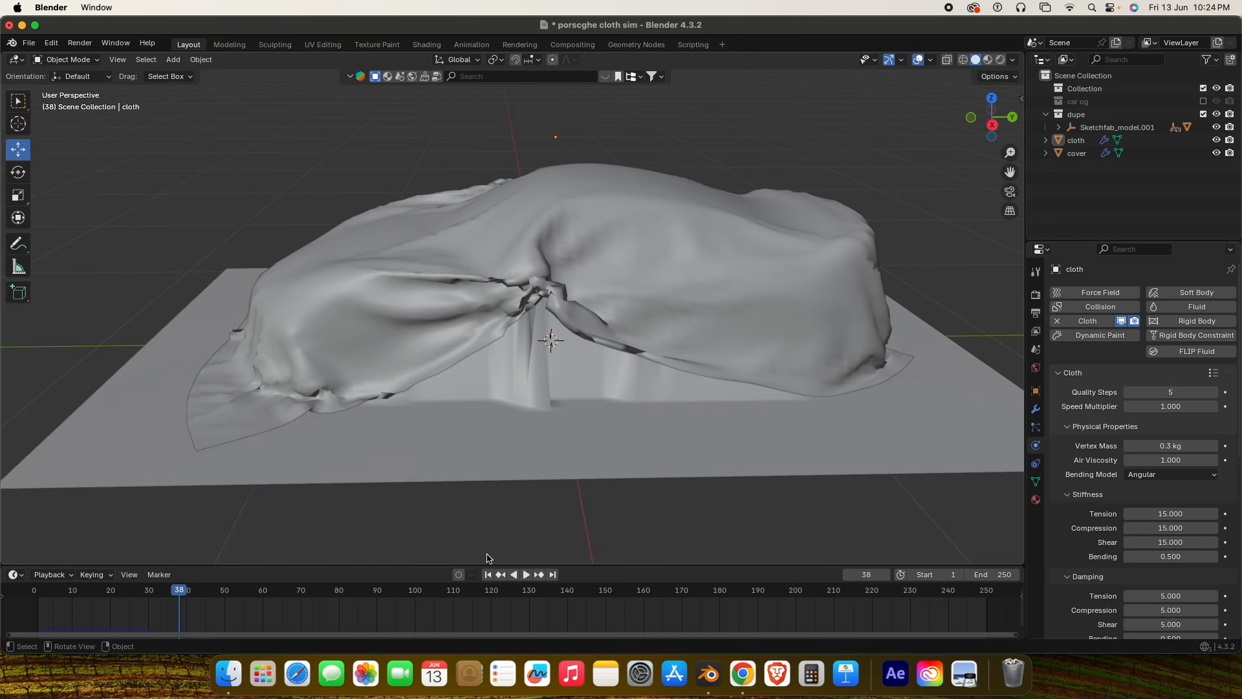
left_click(488, 575)
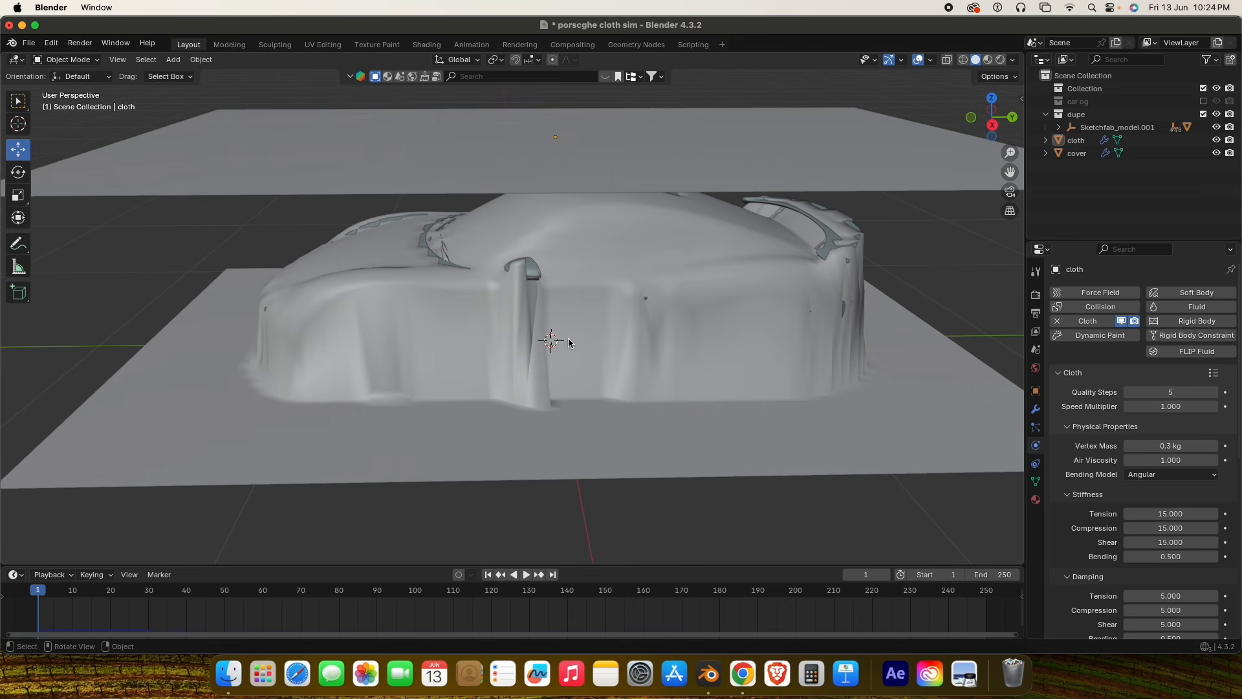
Open the cover mesh in Edit Mode and inspect the stretched vertices around the side mirror.
left_click(439, 325)
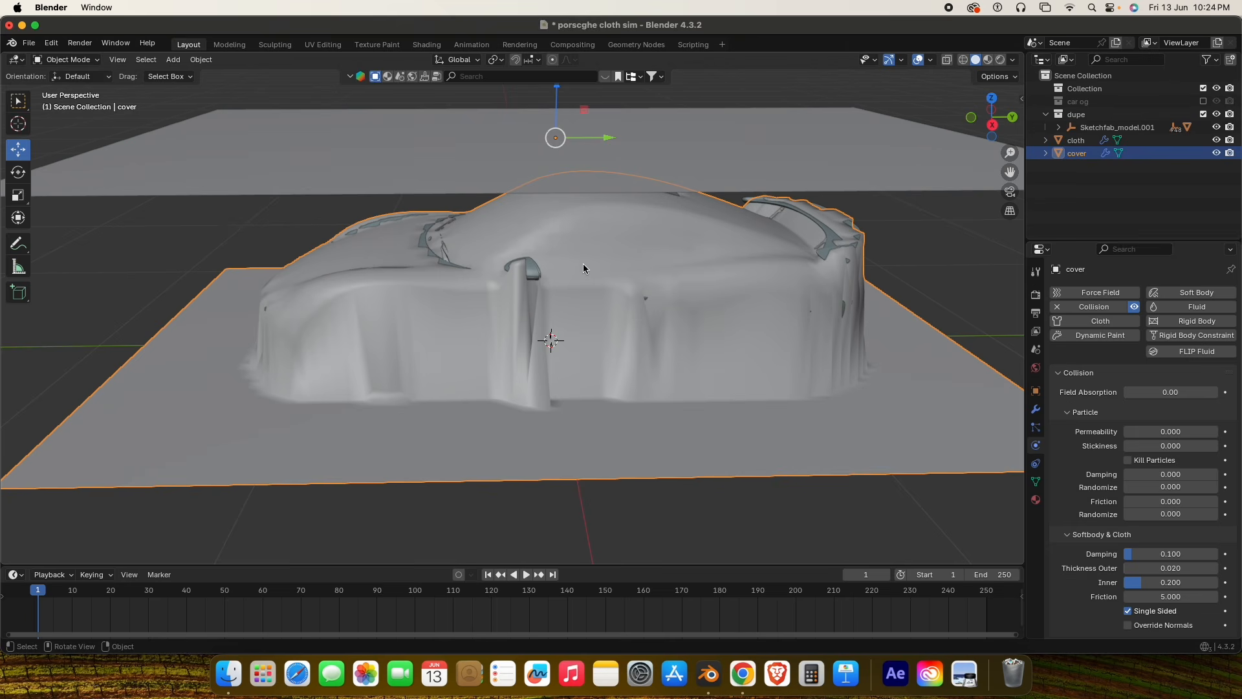
key("Tab")
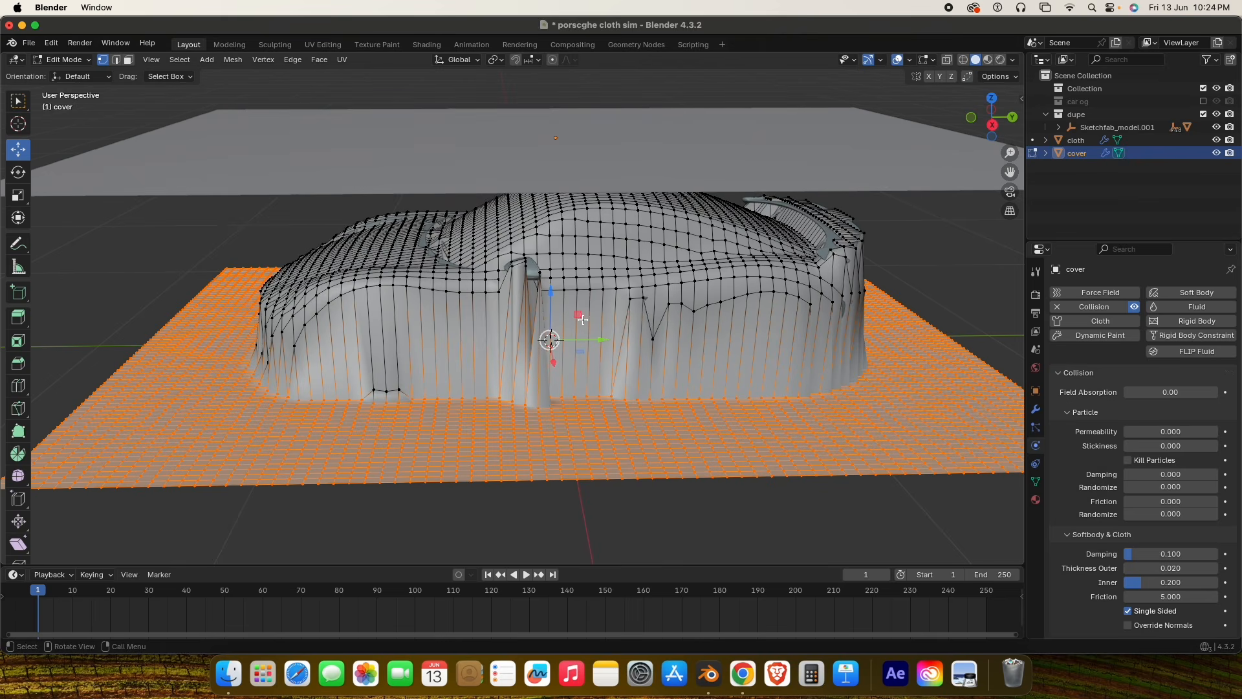
middle_click_drag(583, 320, 620, 328)
scroll(621, 328, "up", 2)
left_click(633, 257)
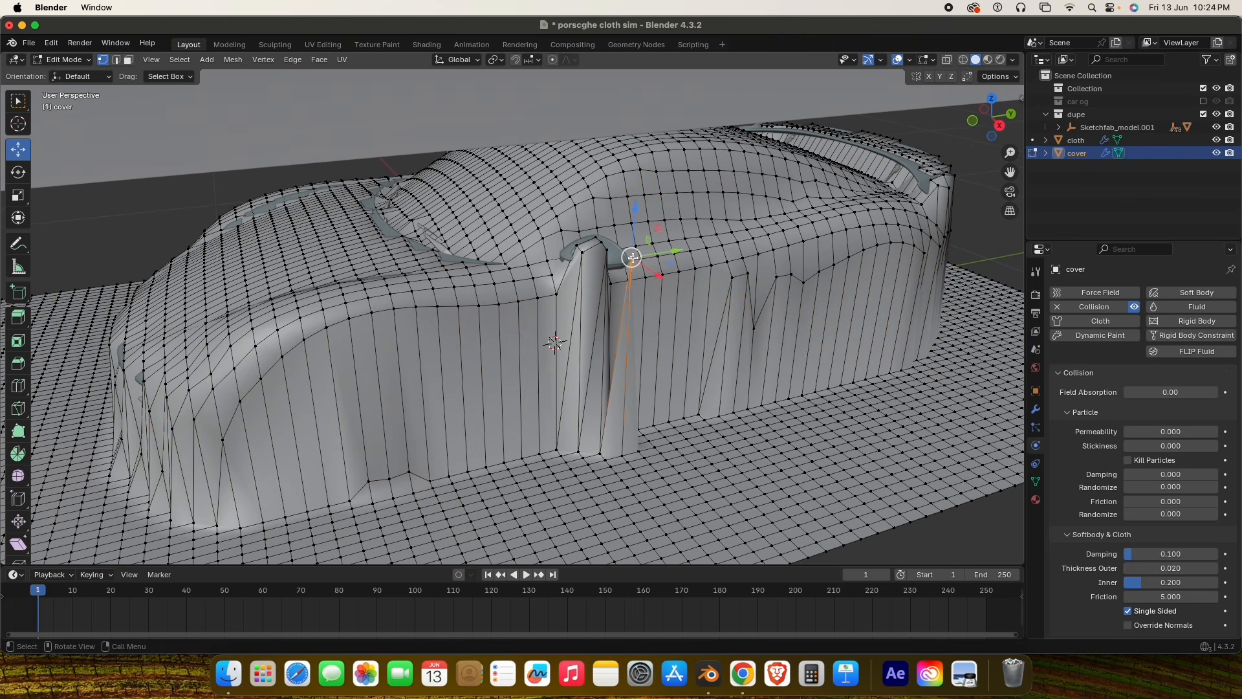
scroll(632, 261, "up", 8)
middle_click_drag(542, 348, 518, 310)
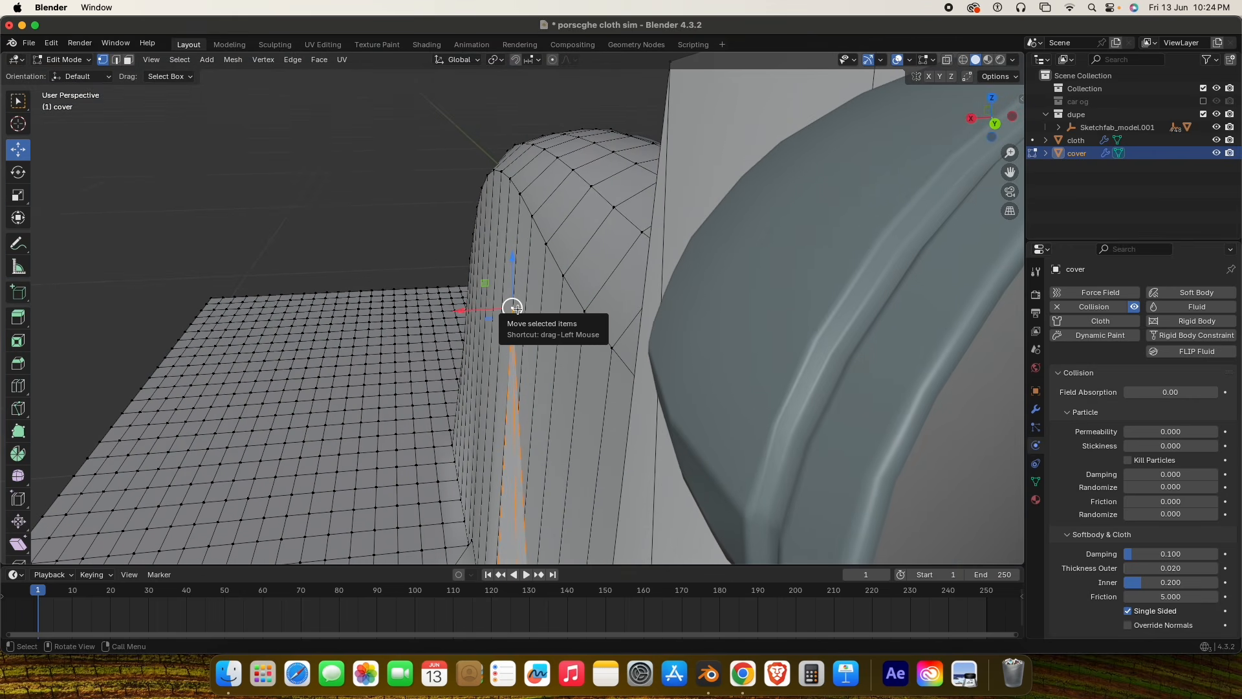
middle_click_drag(598, 341, 574, 284)
left_click(438, 203)
left_click(485, 164)
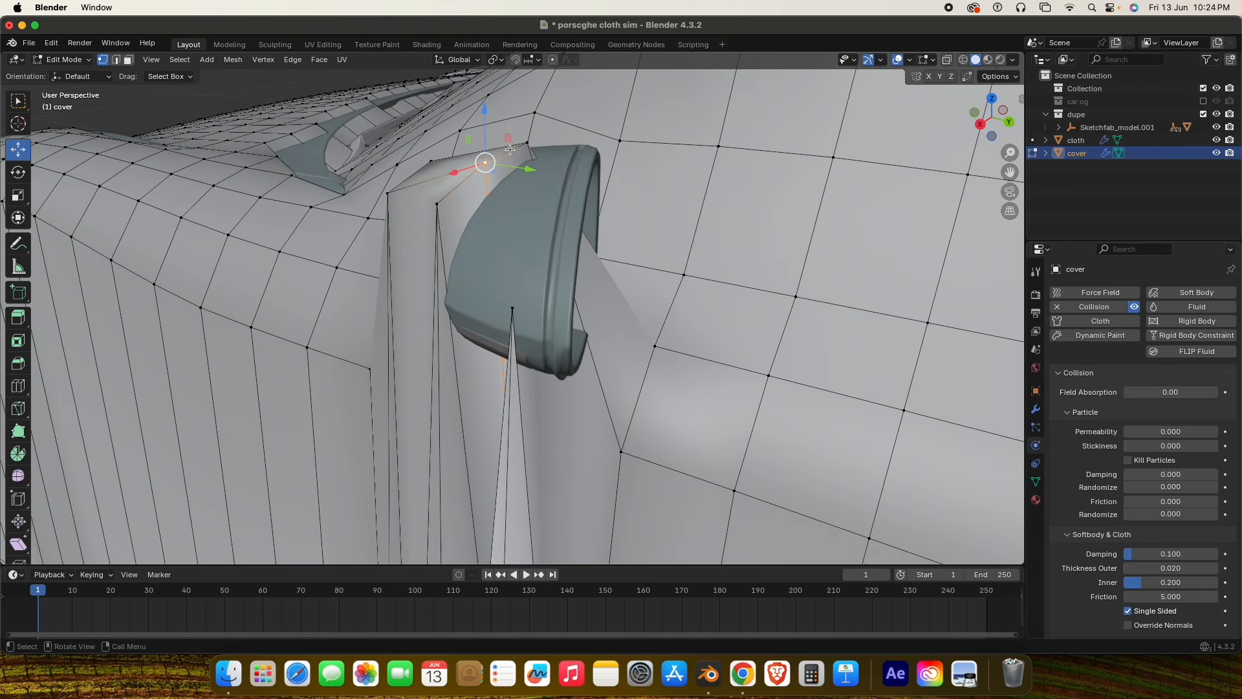
left_click(524, 141)
middle_click_drag(549, 322, 531, 362)
scroll(482, 341, "down", 3)
Delete the stray stretched vertex just behind the side mirror on the cover.
left_click(513, 313)
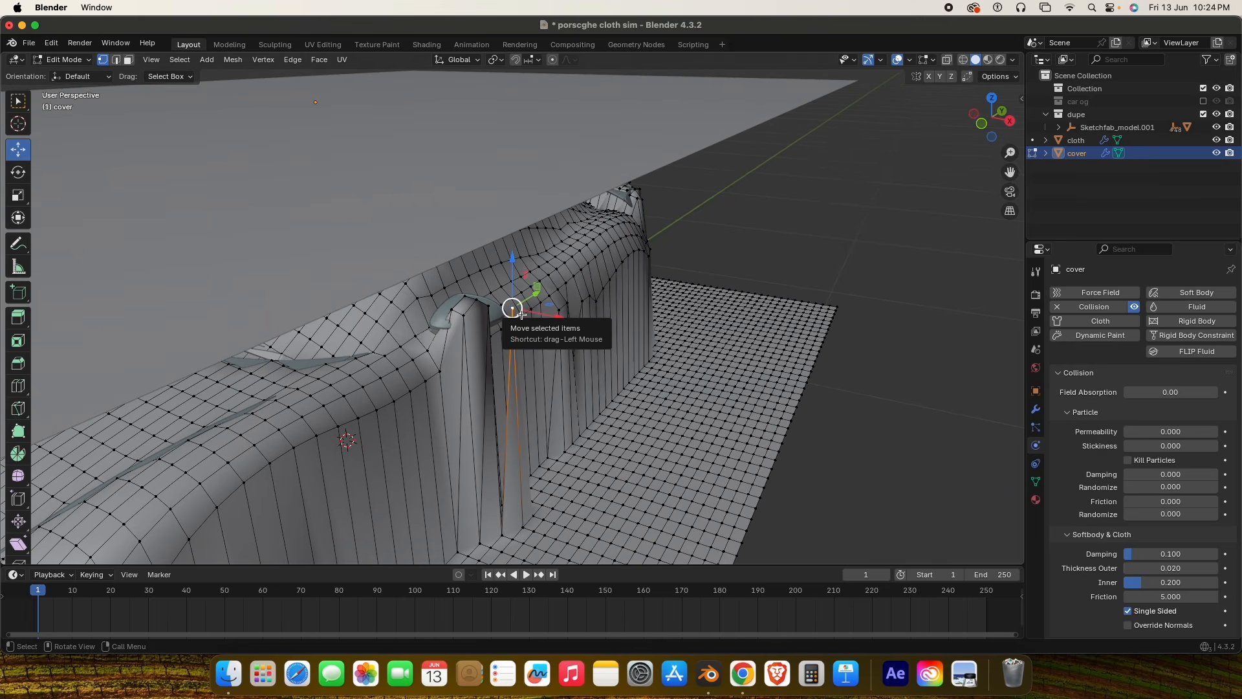
key("x")
left_click(587, 377)
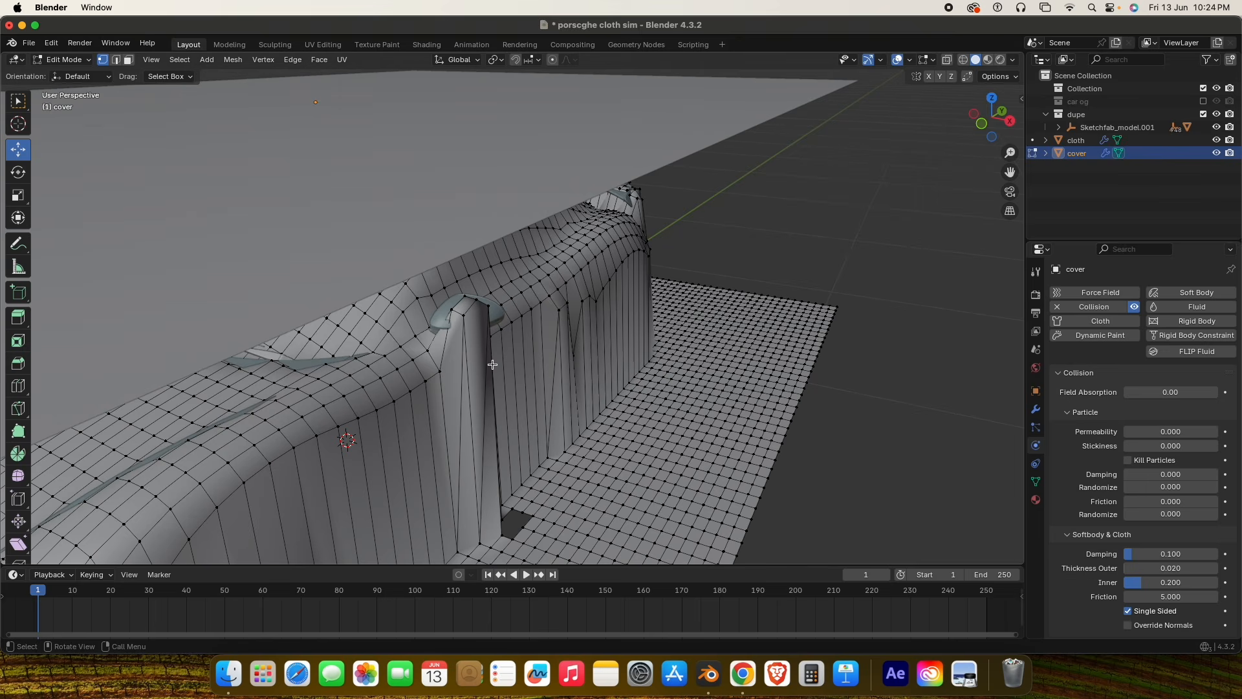
Select the boundary loop of the gap below the side mirror and fill it with a face.
left_click(524, 528)
key("KP_Decimal")
middle_click_drag(616, 476, 513, 218)
left_click(483, 89)
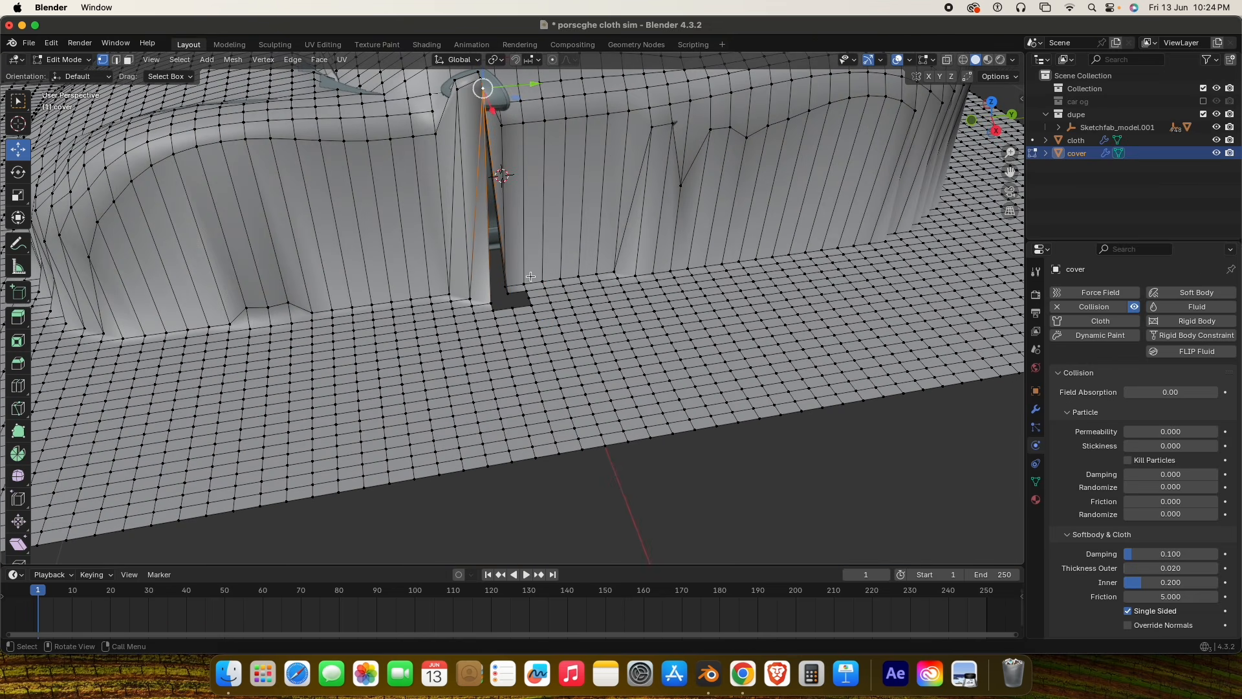
scroll(520, 321, "up", 5)
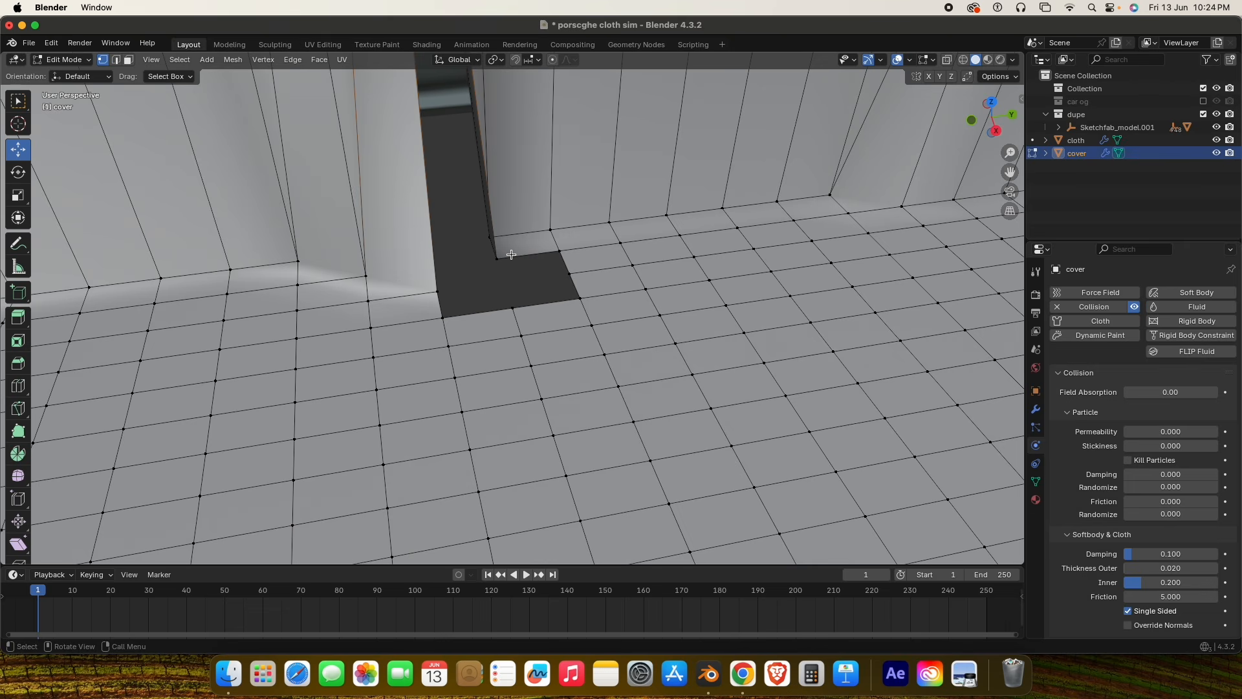
left_click(511, 256, "alt")
middle_click_drag(511, 256, 560, 295)
scroll(538, 223, "down", 6)
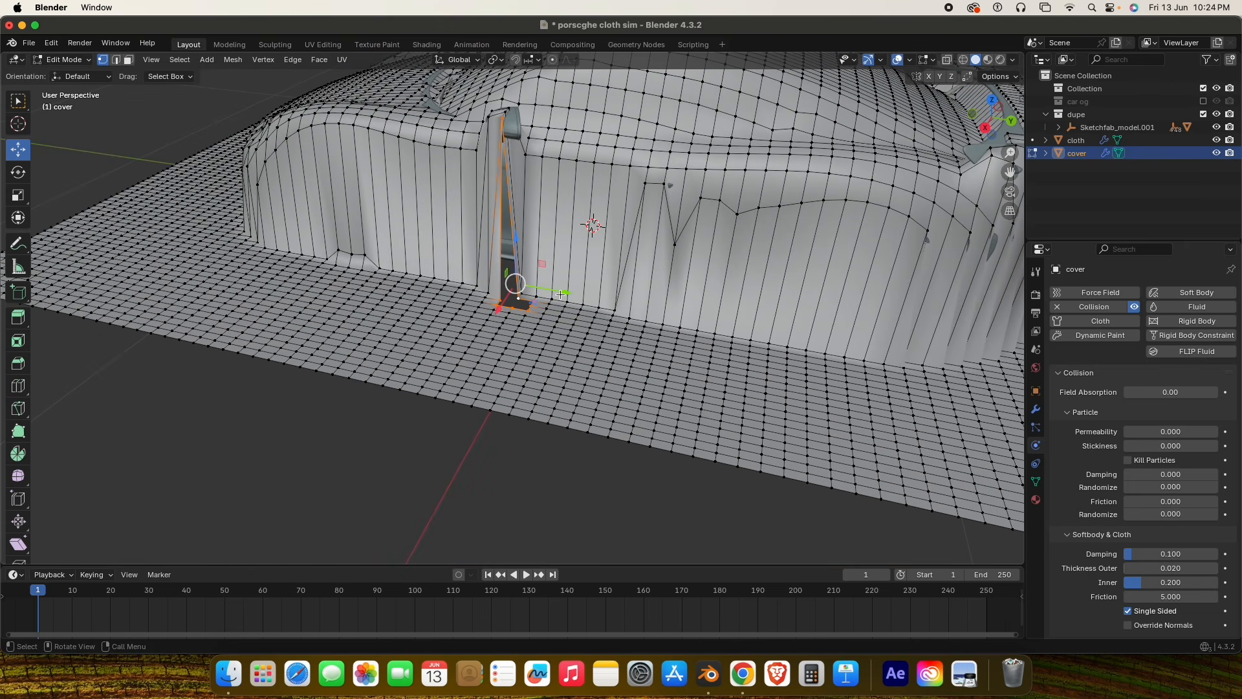
key("f")
Examine the filled gap from the floor up to the side mirror.
scroll(478, 295, "up", 8)
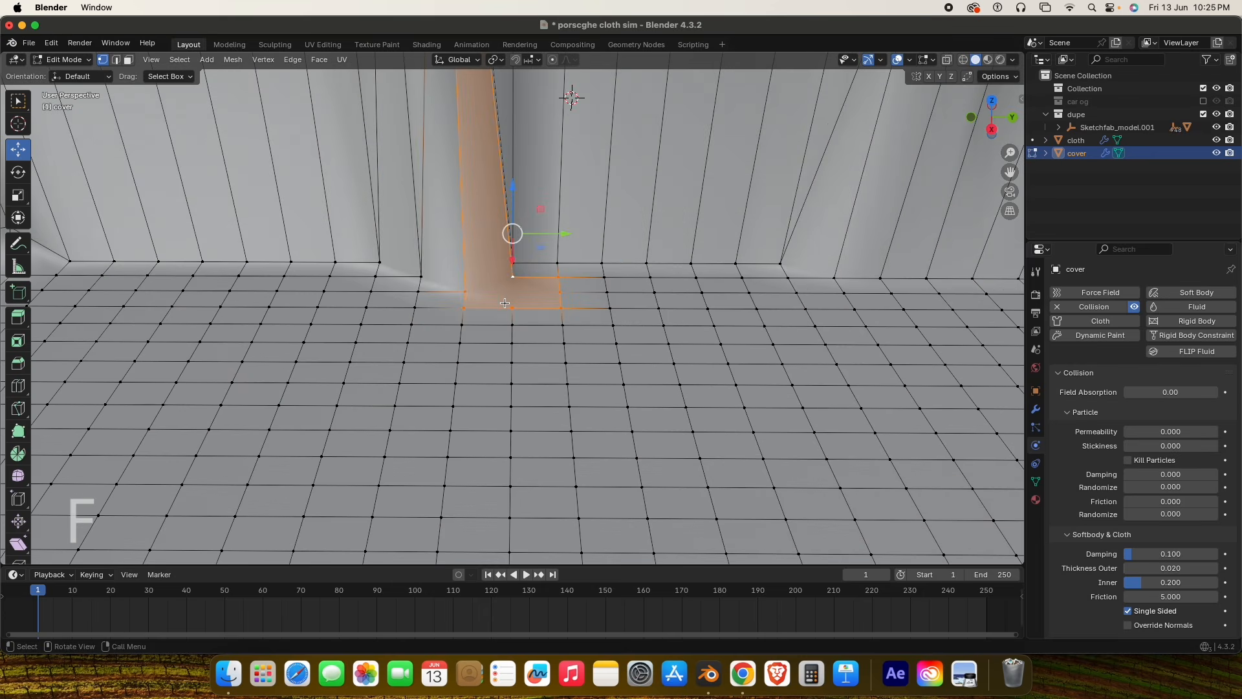
scroll(523, 293, "down", 9)
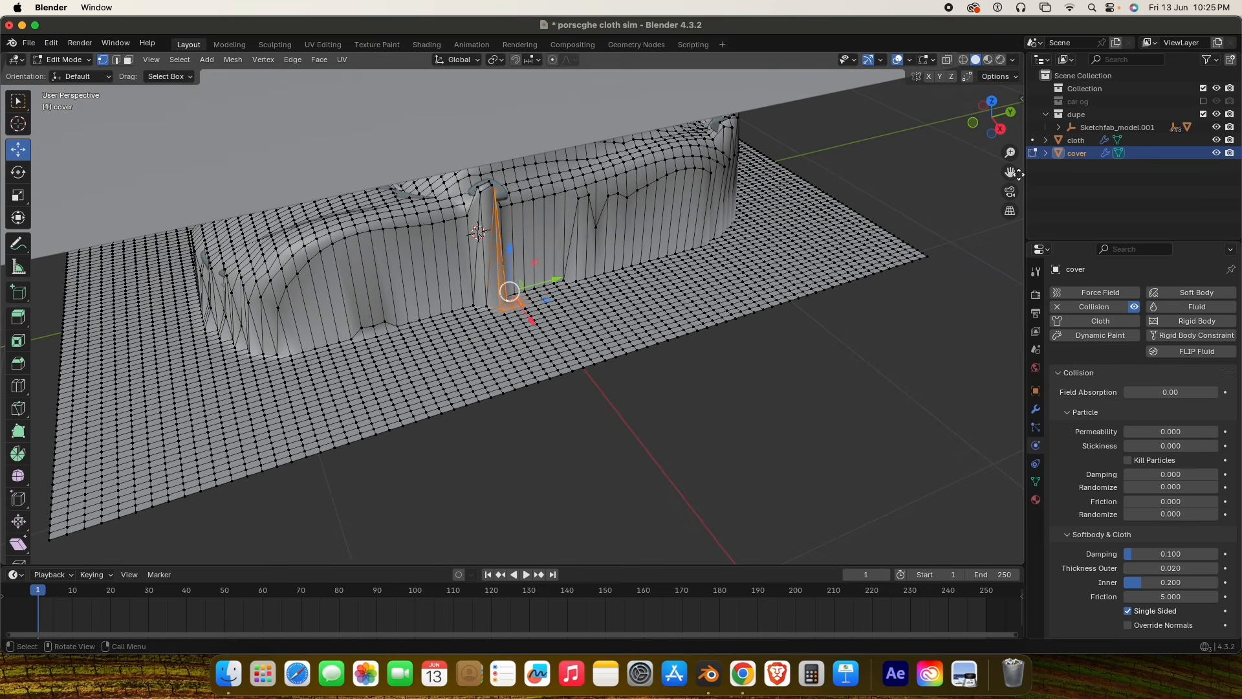
left_click_drag(1010, 173, 1063, 246)
scroll(698, 289, "up", 6)
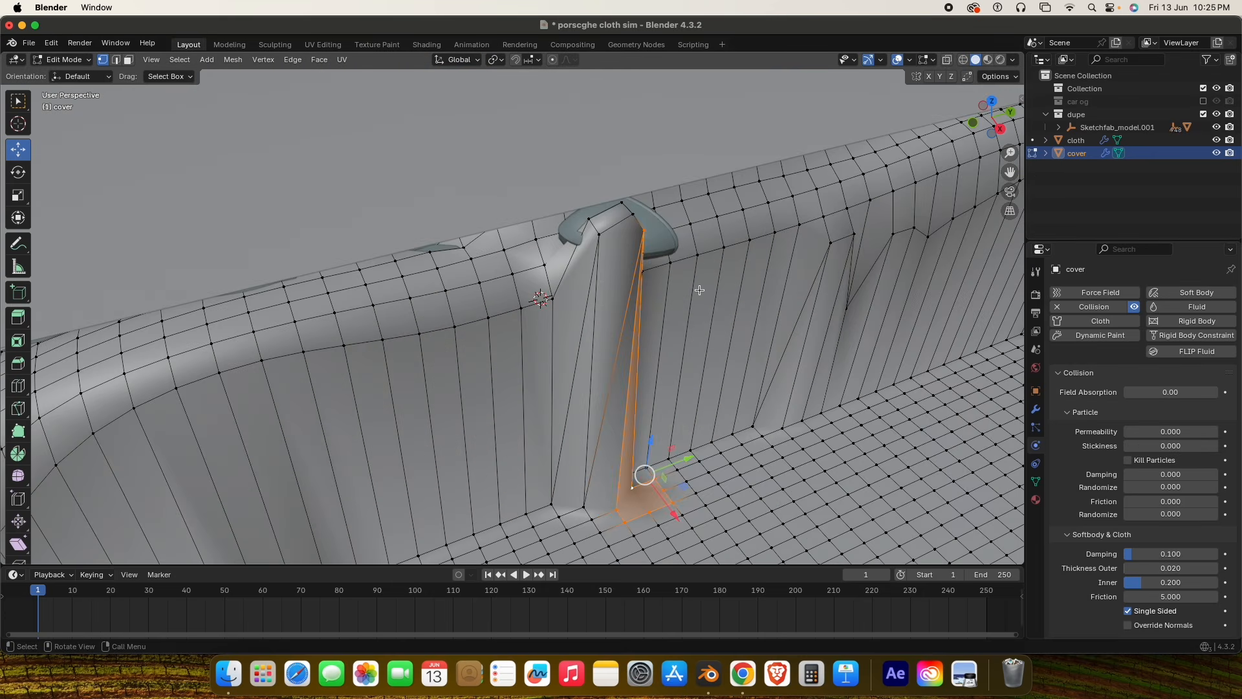
middle_click_drag(699, 288, 604, 269)
scroll(602, 275, "up", 4)
scroll(604, 270, "down", 9)
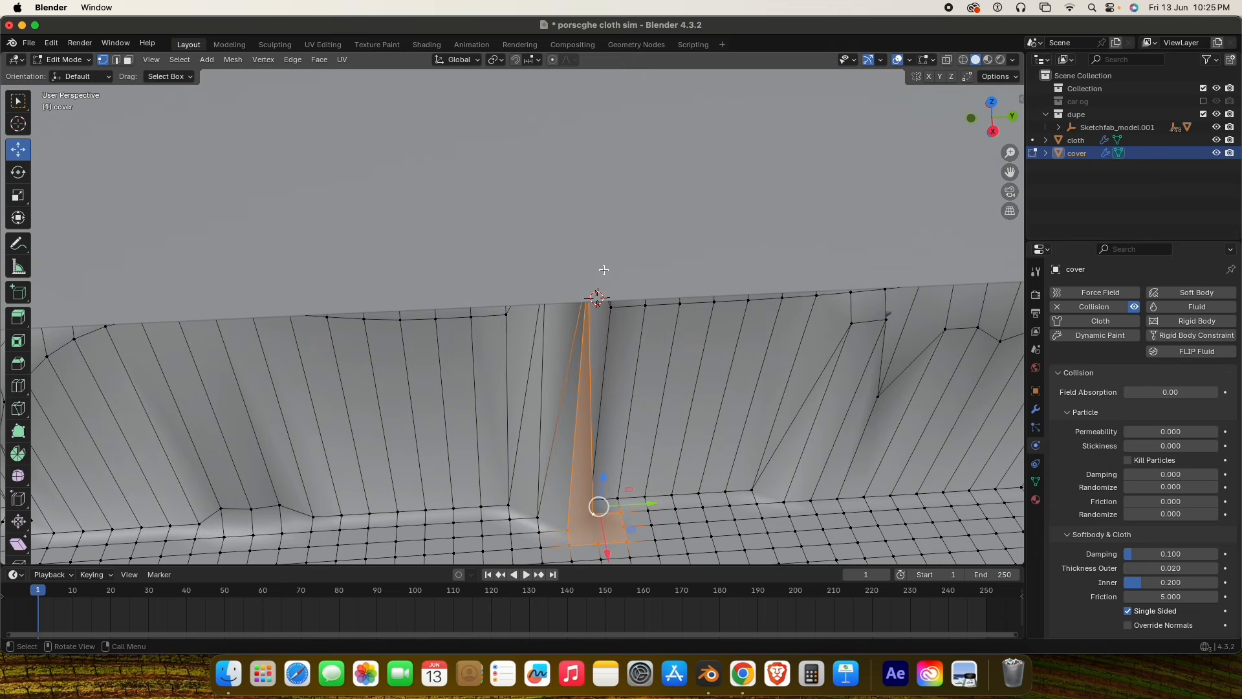
Delete the stretched vertices that pull the cover down beneath the opposite side mirror.
middle_click_drag(498, 280, 550, 304)
scroll(549, 308, "up", 4)
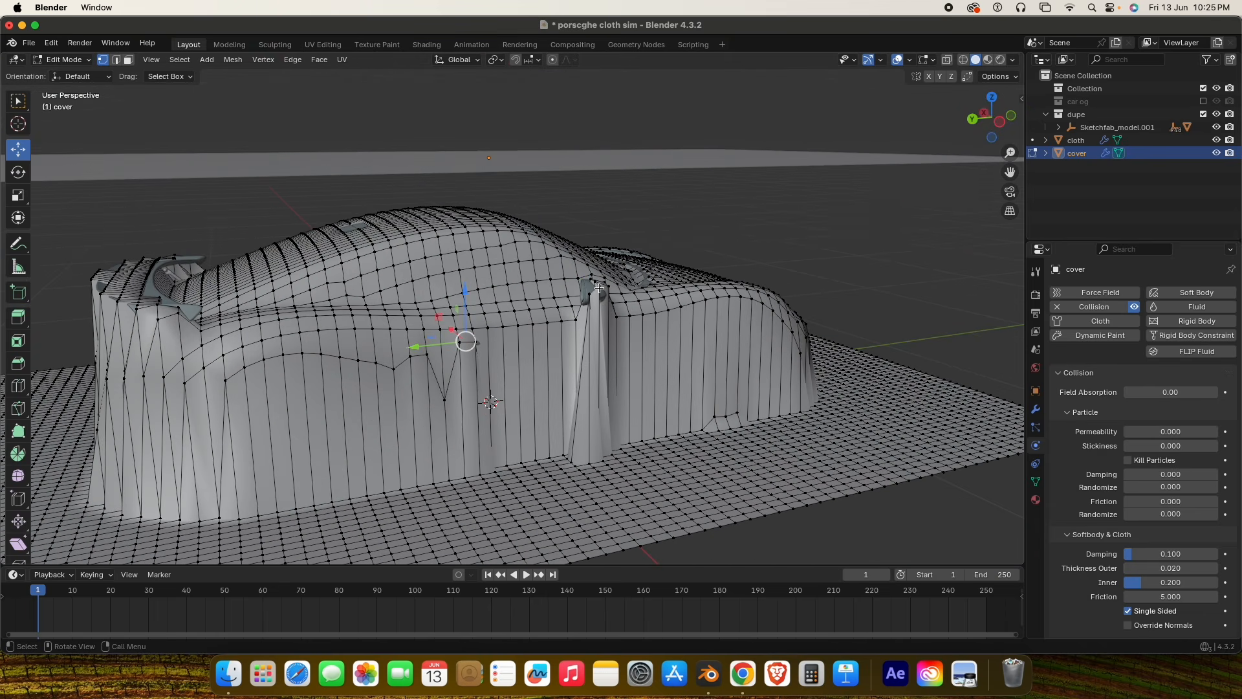
key("KP_Decimal")
scroll(615, 335, "down", 9)
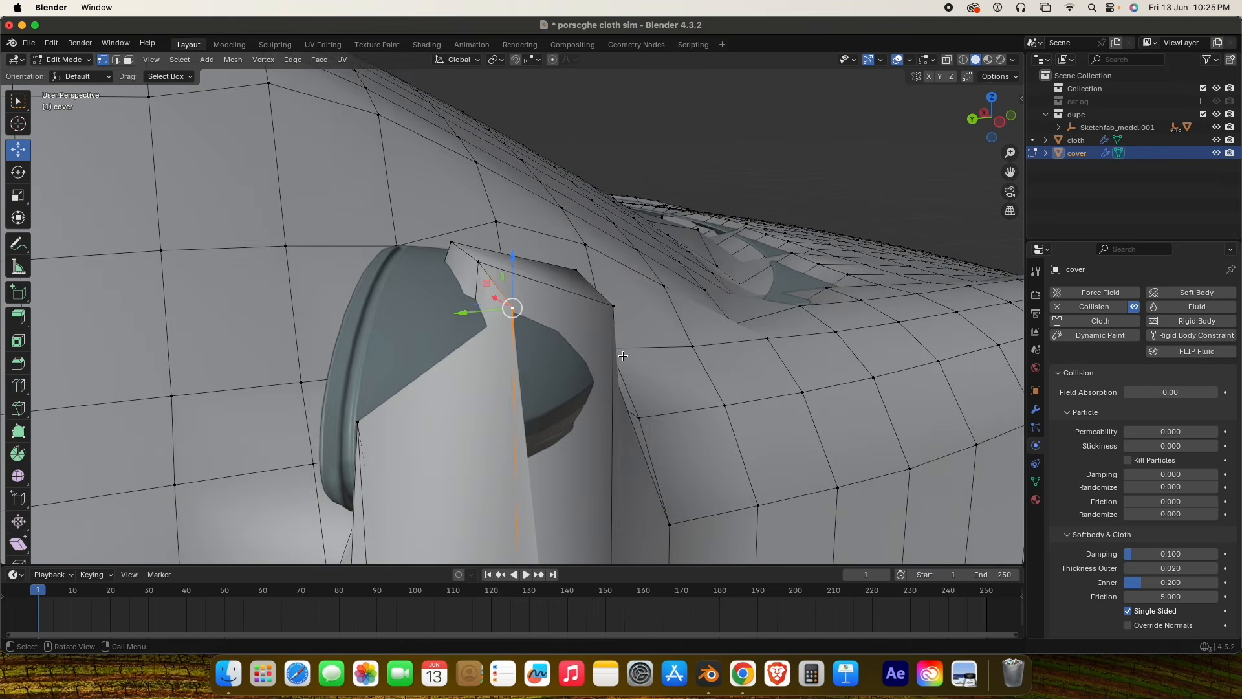
middle_click_drag(628, 366, 717, 382)
middle_click_drag(713, 391, 687, 399)
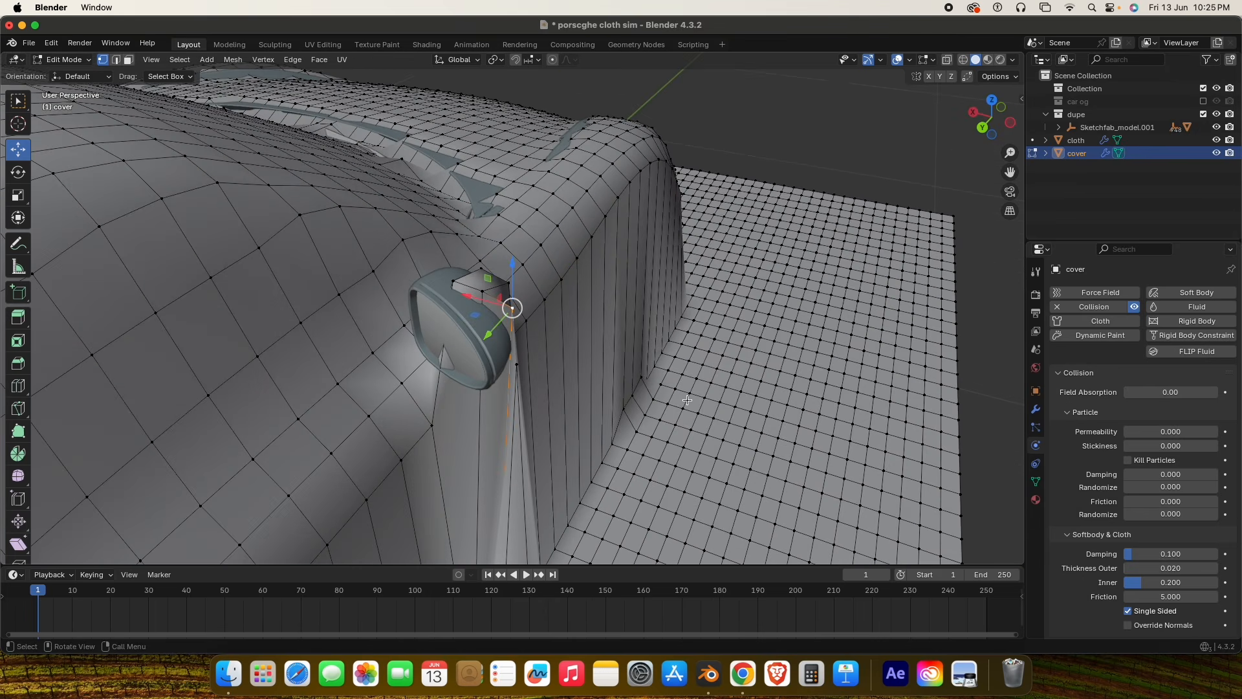
middle_click_drag(518, 365, 401, 363)
middle_click_drag(512, 311, 563, 328)
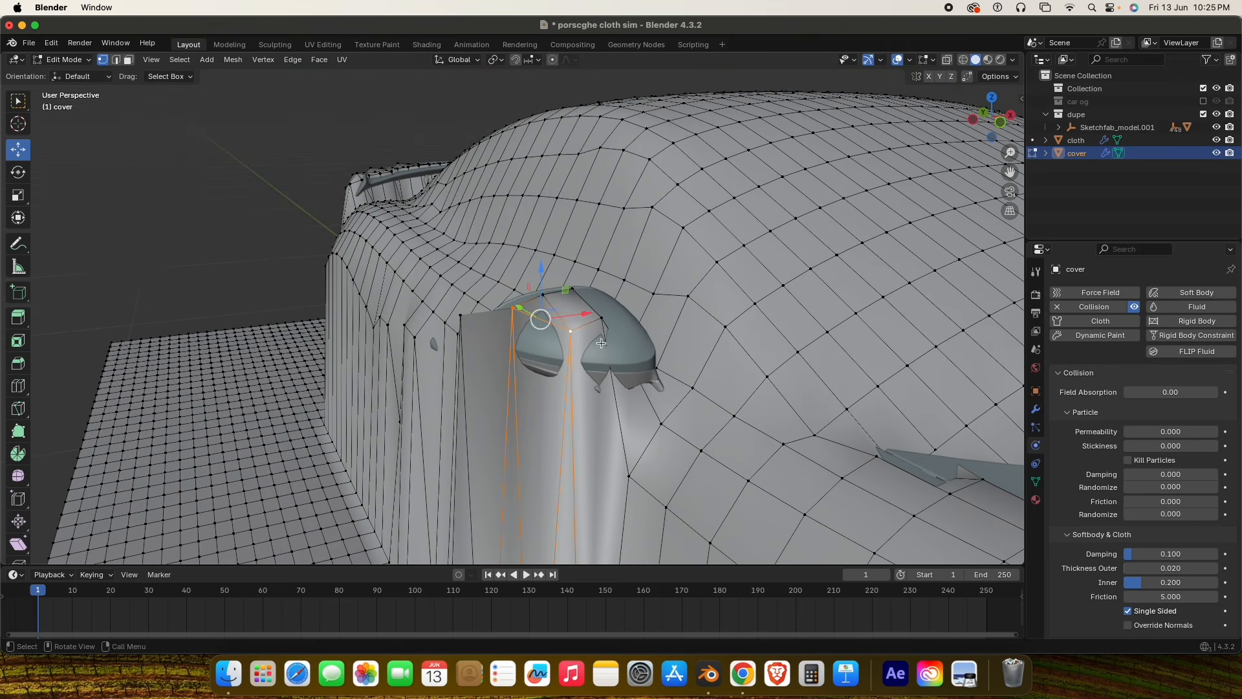
middle_click_drag(602, 343, 577, 361)
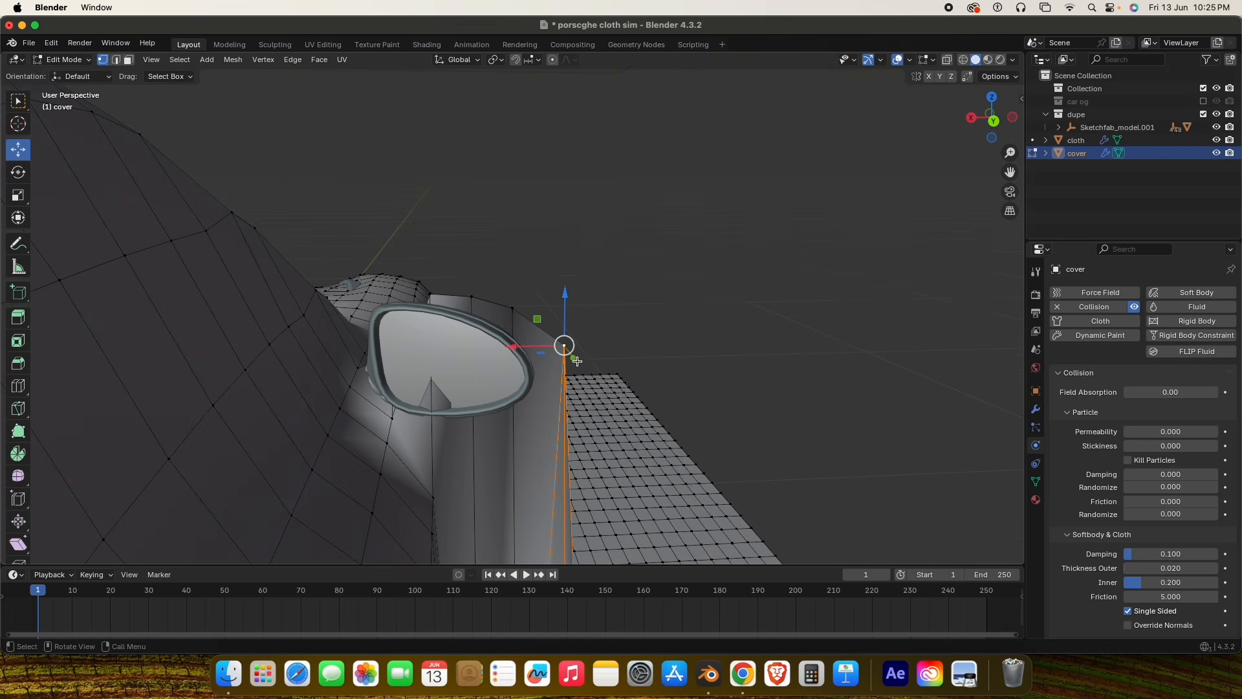
mouse_move(525, 314)
middle_mouse_down()
mouse_move(527, 361)
mouse_move(402, 389)
mouse_move(531, 343)
mouse_move(497, 325)
mouse_move(514, 315)
middle_mouse_up()
key("ctrl+z")
right_click(518, 312)
key("Escape")
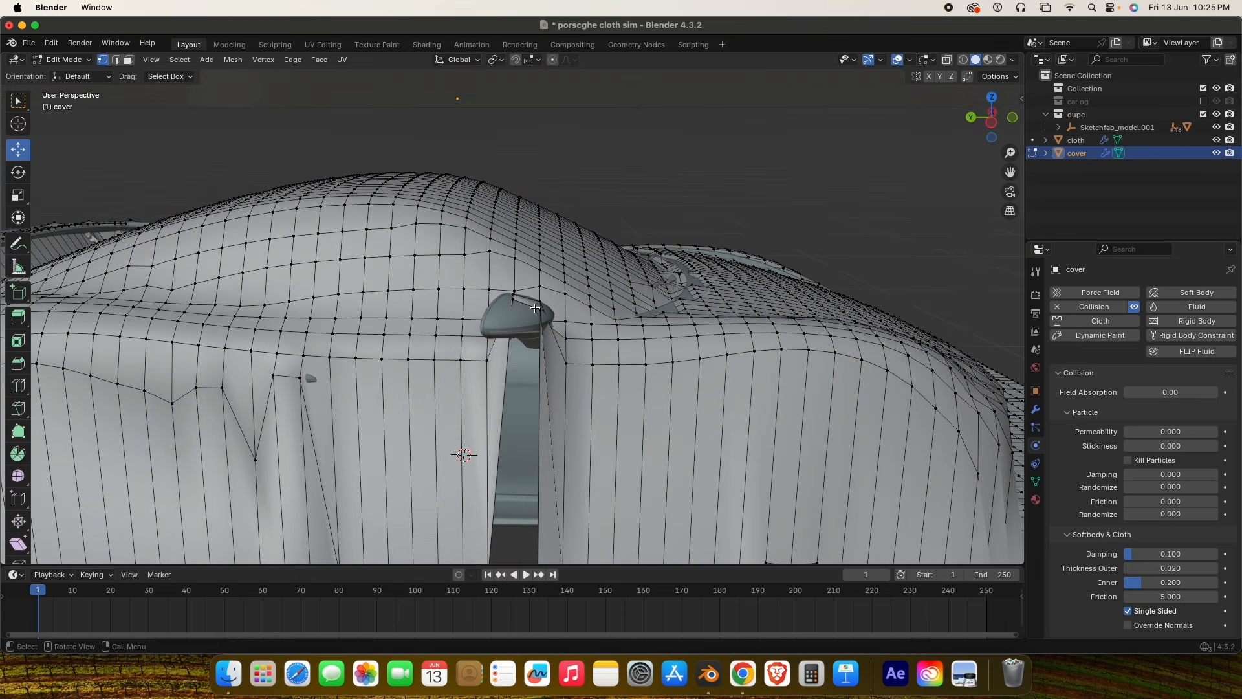
Fill the tall gap under the opposite side mirror with a face and return the cover to Object Mode.
scroll(537, 324, "down", 2)
left_click(543, 408, "alt")
scroll(544, 409, "down", 2)
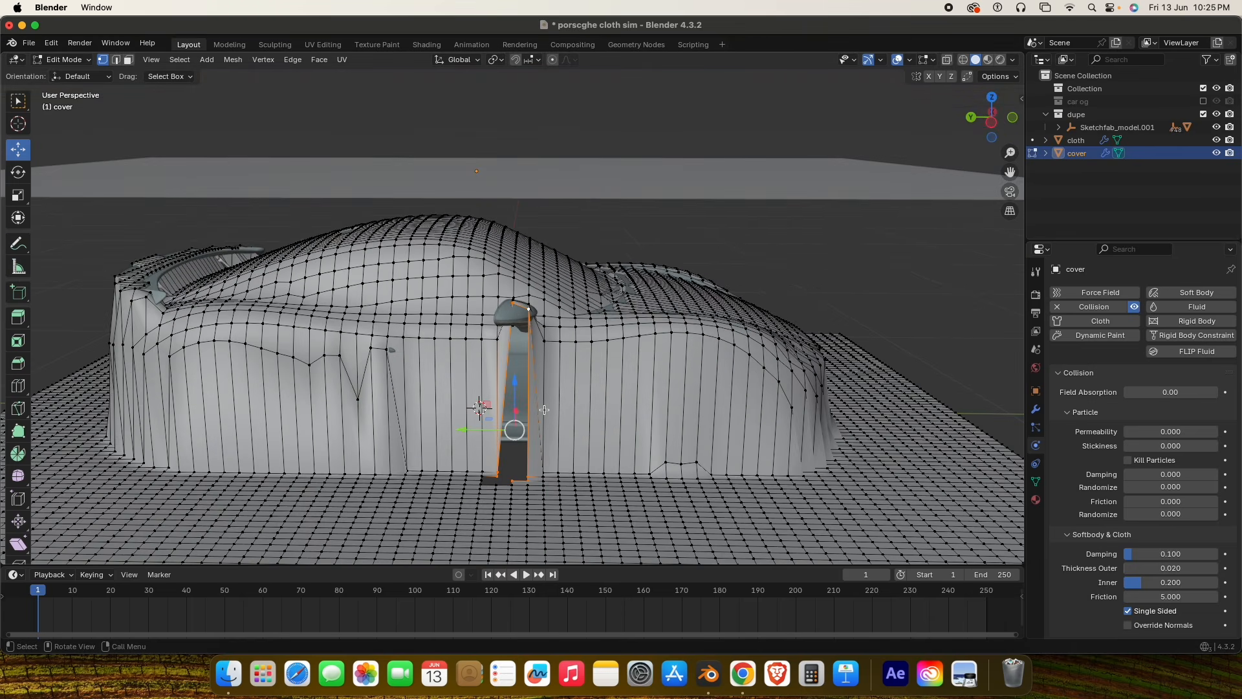
middle_click_drag(544, 409, 455, 421)
key("f")
scroll(454, 420, "down", 6)
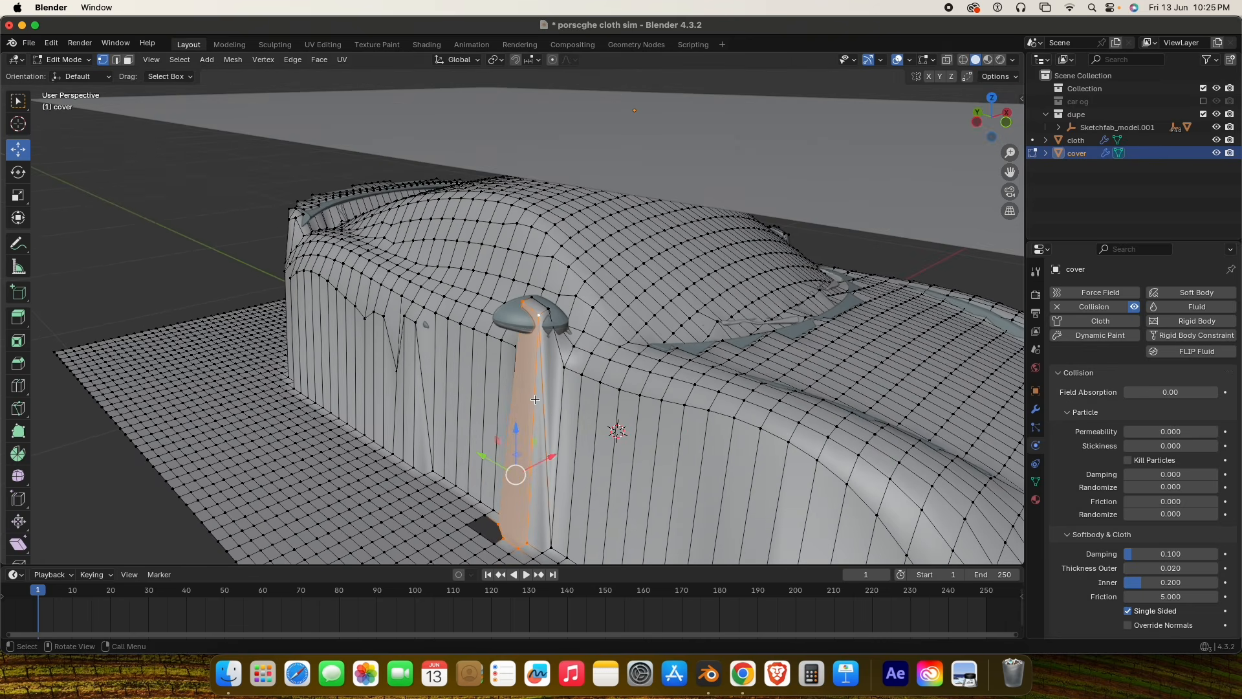
key("Tab")
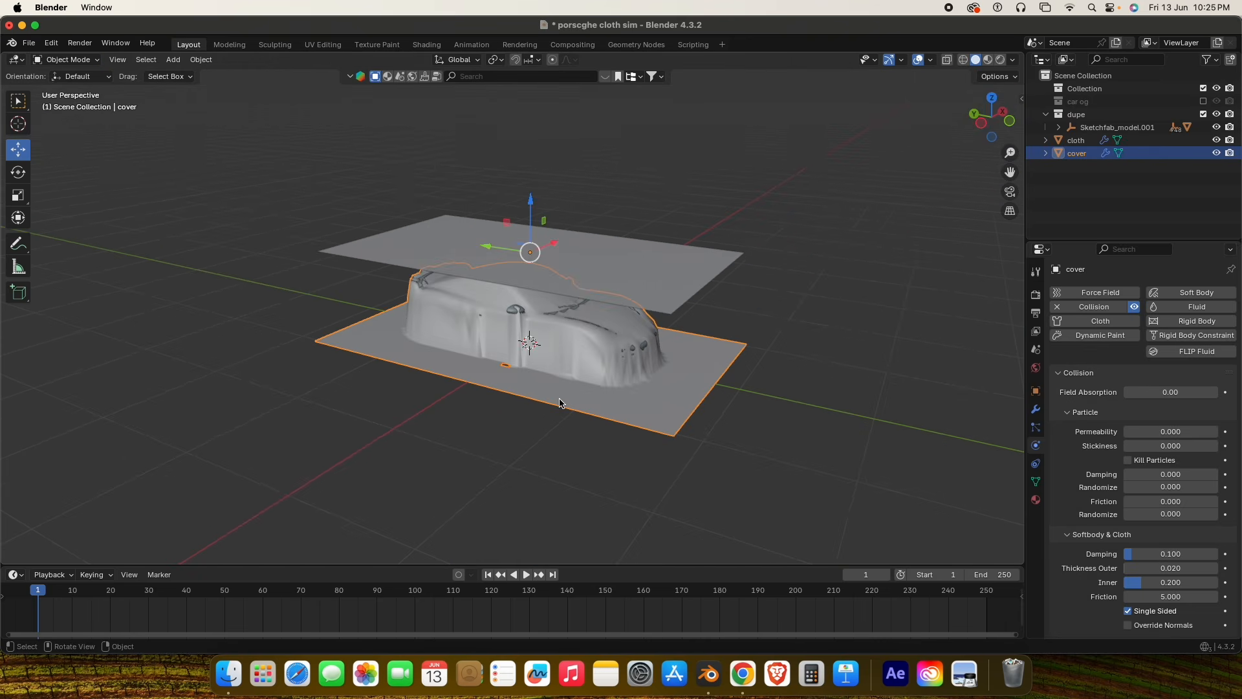
Play the cloth simulation over the edited cover from frame 1 and stop it at frame 47.
left_click(526, 575)
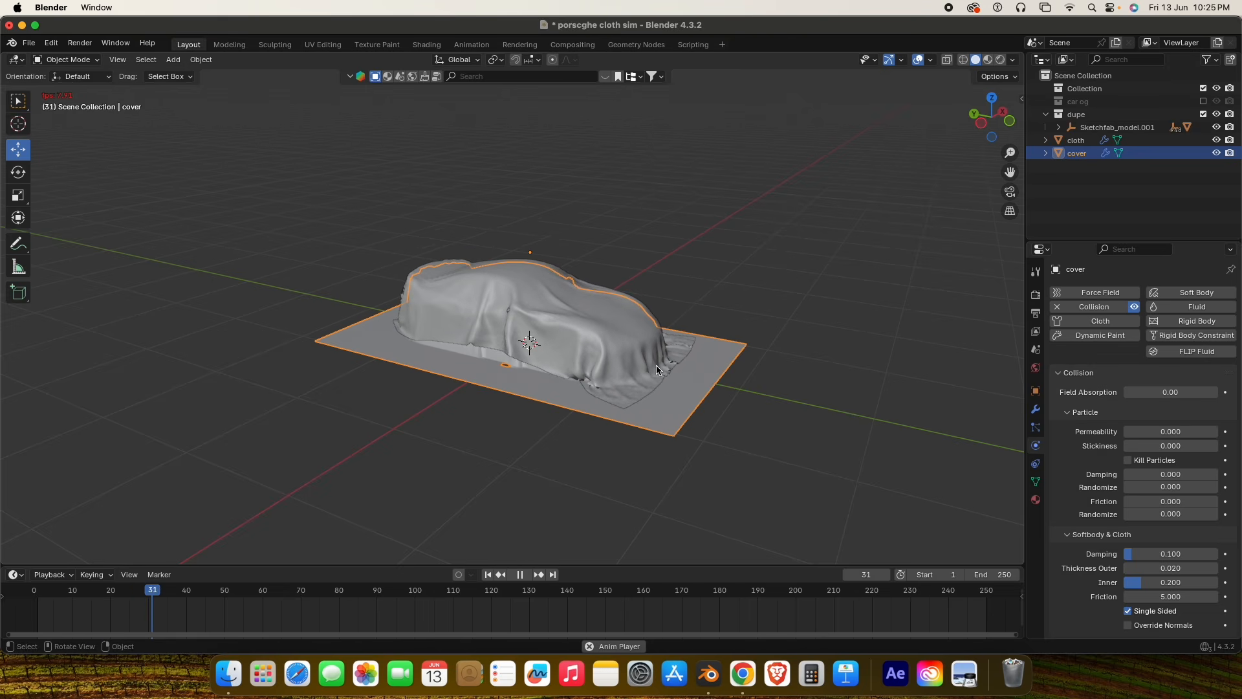
middle_click_drag(656, 365, 503, 378)
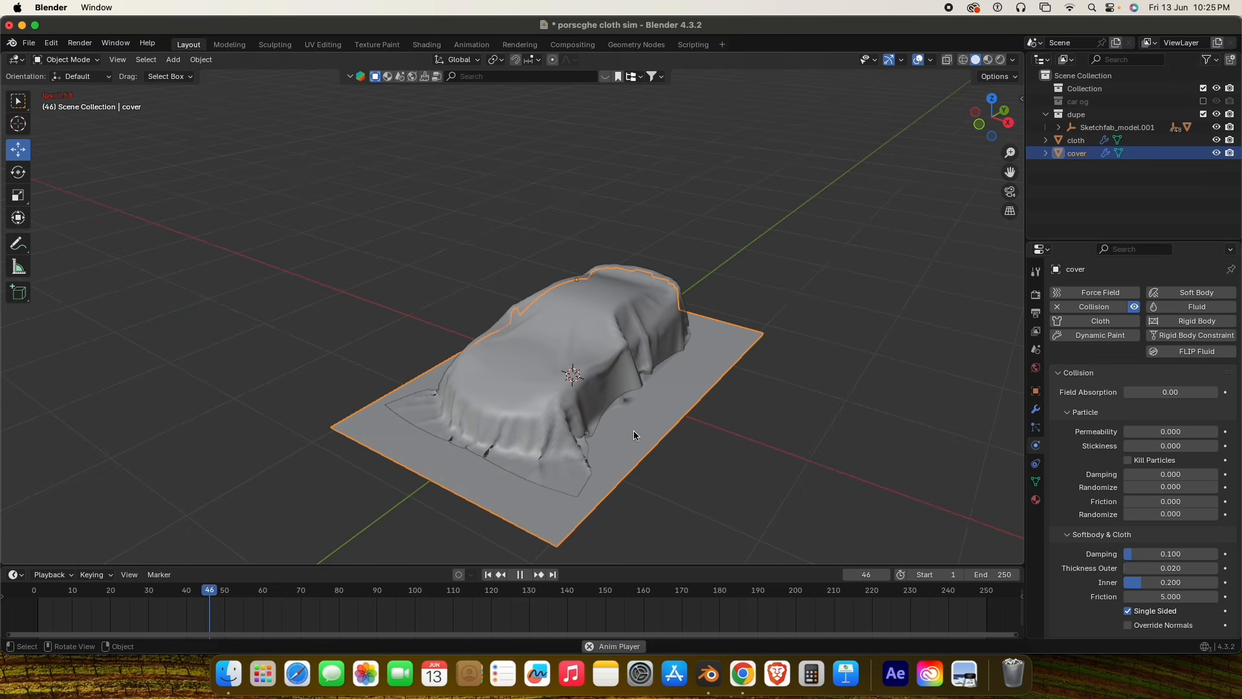
key("space")
Examine the draped cloth around both side mirrors for spots where the car pokes through.
middle_click_drag(635, 430, 487, 427)
scroll(487, 427, "up", 10)
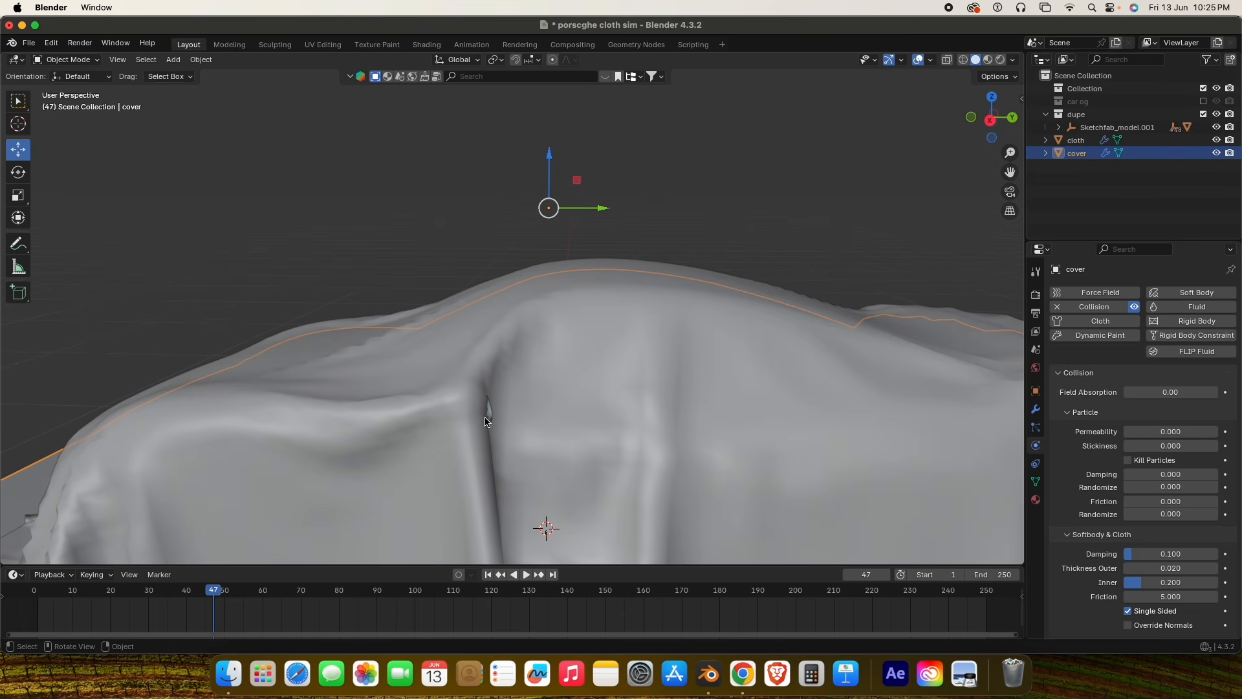
middle_click_drag(487, 422, 681, 418)
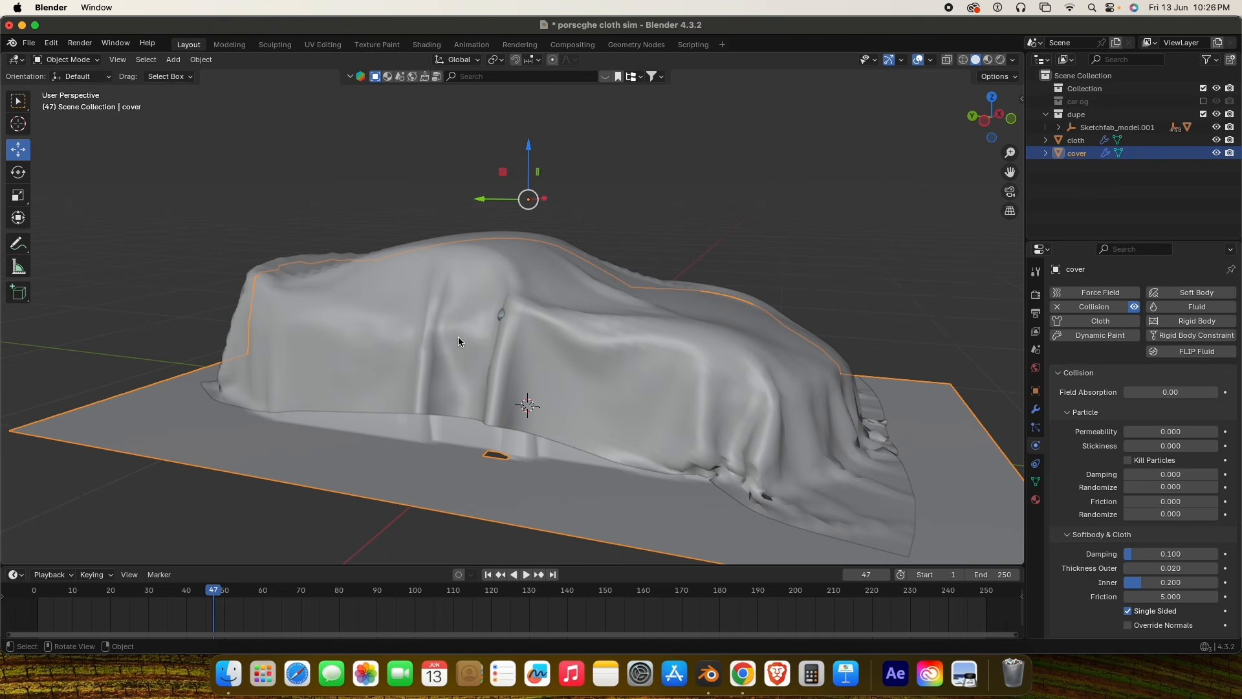
scroll(491, 349, "up", 6)
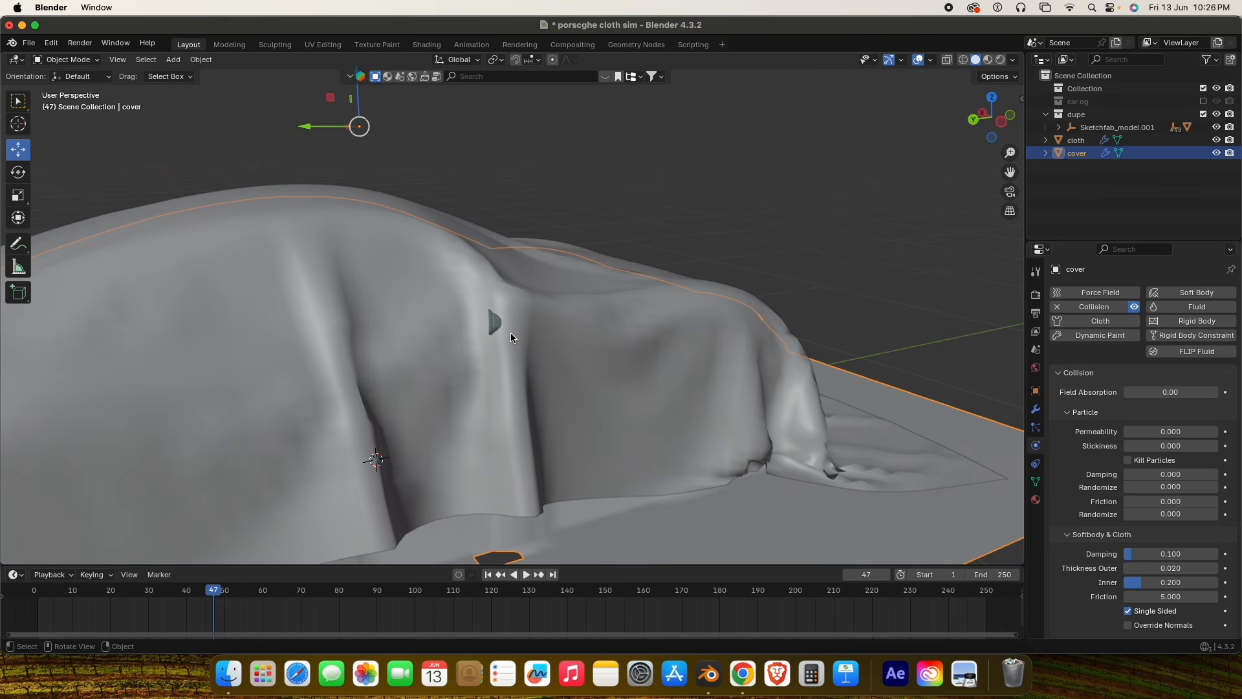
middle_click_drag(480, 370, 541, 352)
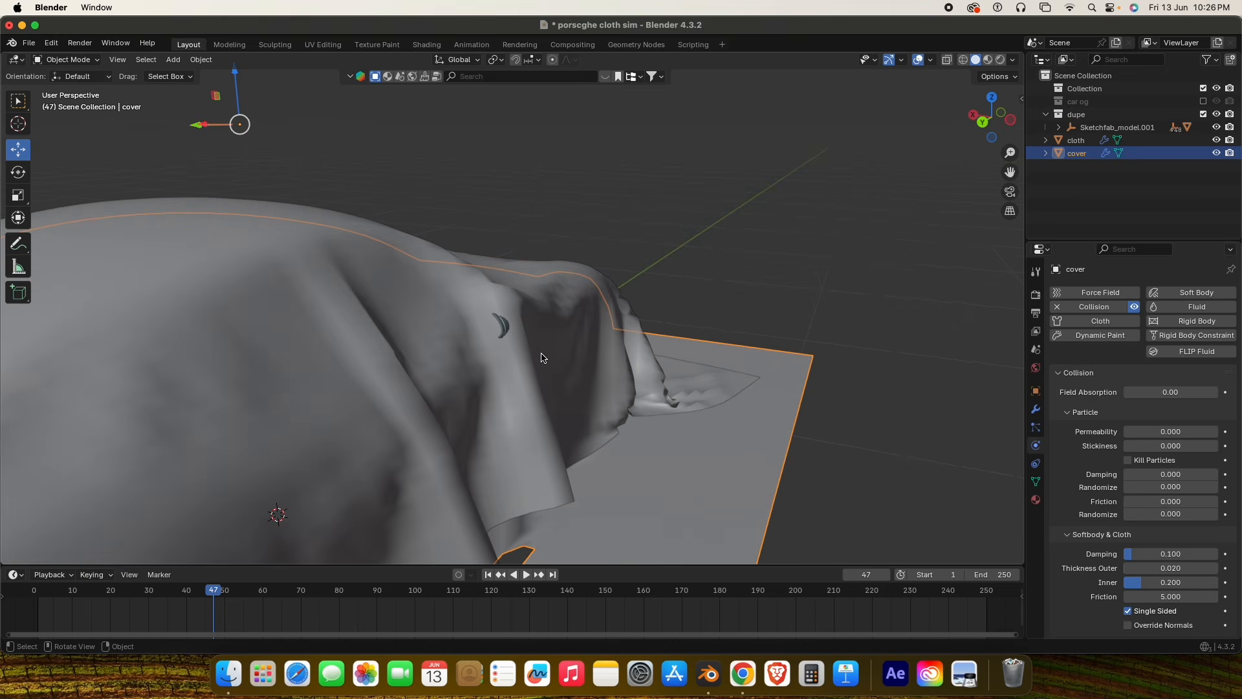
middle_click_drag(525, 309, 445, 308)
scroll(446, 308, "down", 2)
scroll(546, 411, "down", 4)
middle_click_drag(546, 410, 508, 411)
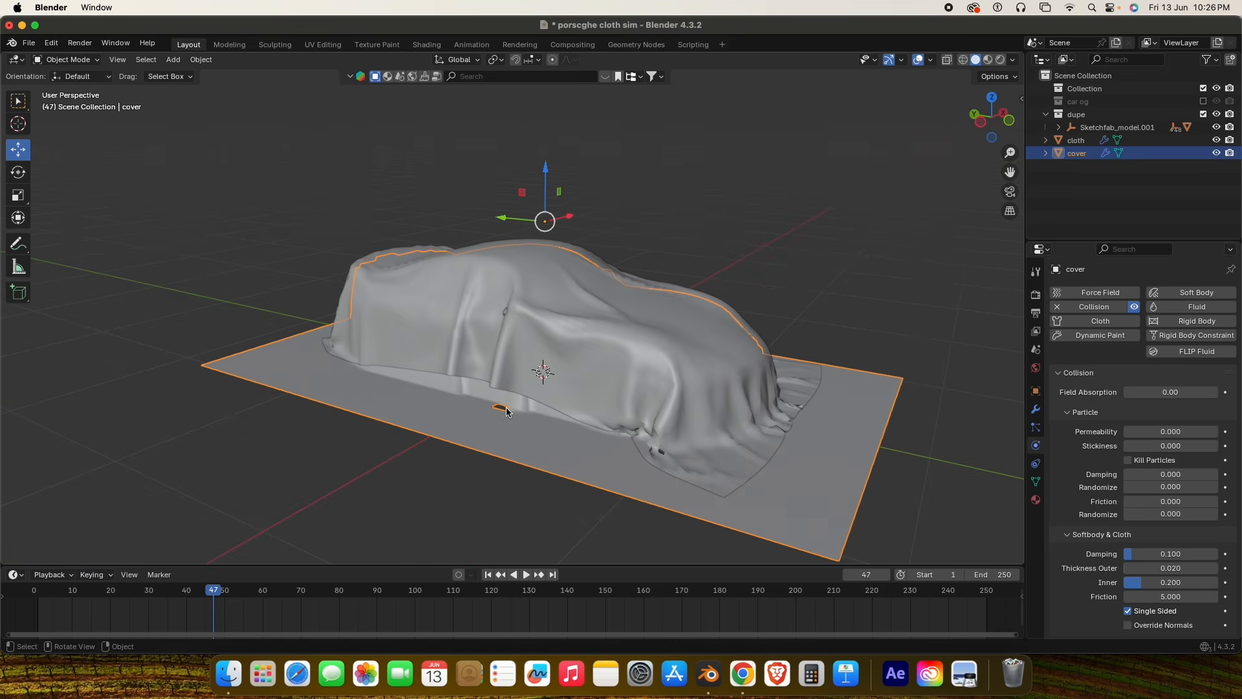
middle_click_drag(678, 427, 631, 422)
scroll(647, 414, "up", 2)
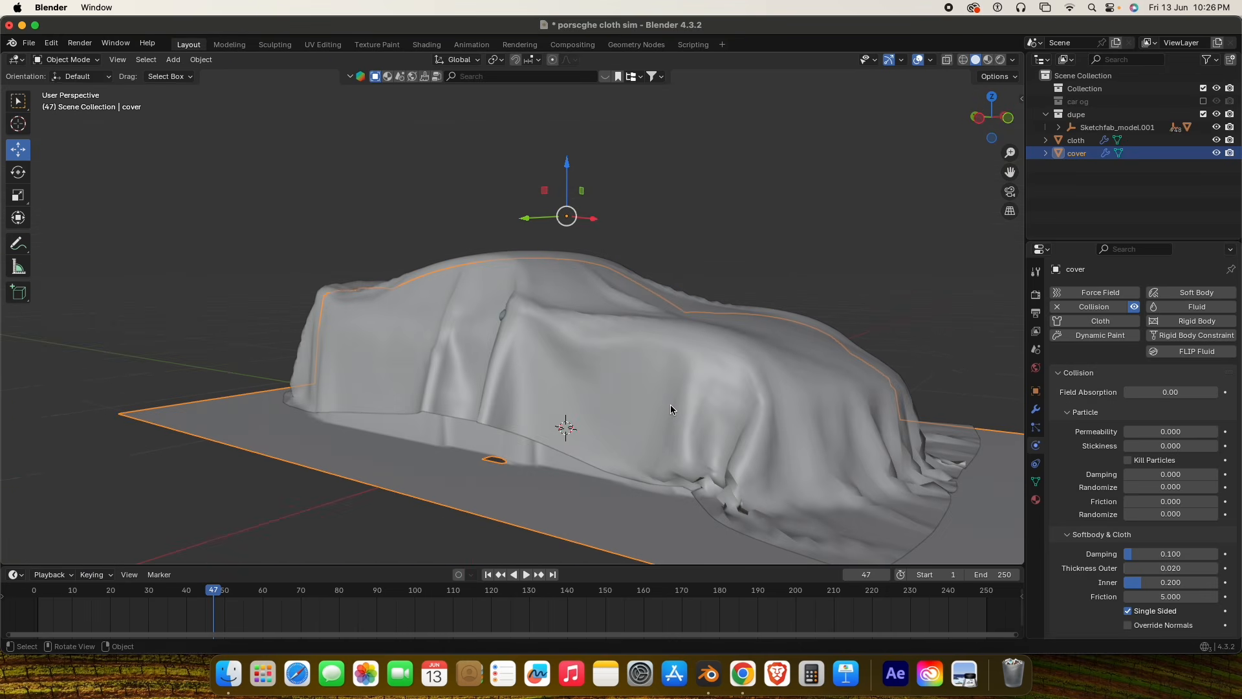
Select the cloth and examine its bunched folds around the car's front corner.
left_click(723, 504)
key("KP_Decimal")
scroll(597, 406, "up", 5)
middle_click_drag(597, 407, 717, 470)
scroll(717, 470, "down", 2)
left_click_drag(1009, 172, 1005, 179)
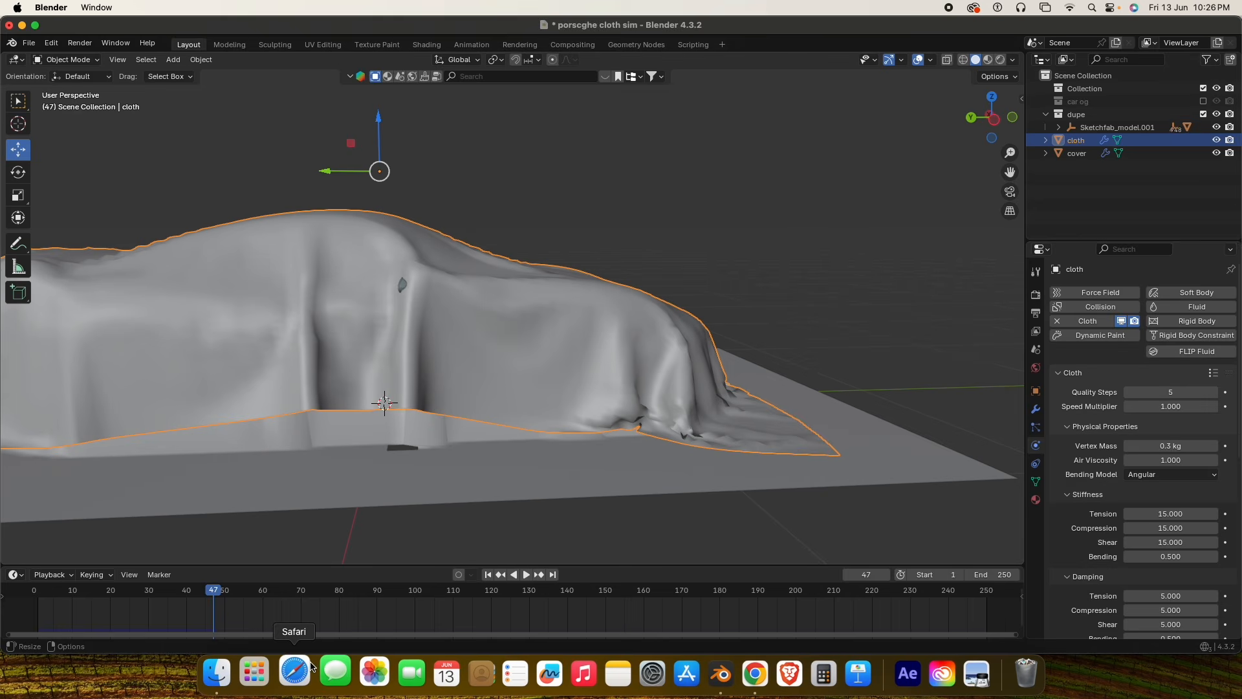
Scrub back to frame 9 and inspect the cover's mesh around the car's front in Edit Mode.
left_click_drag(214, 590, 68, 590)
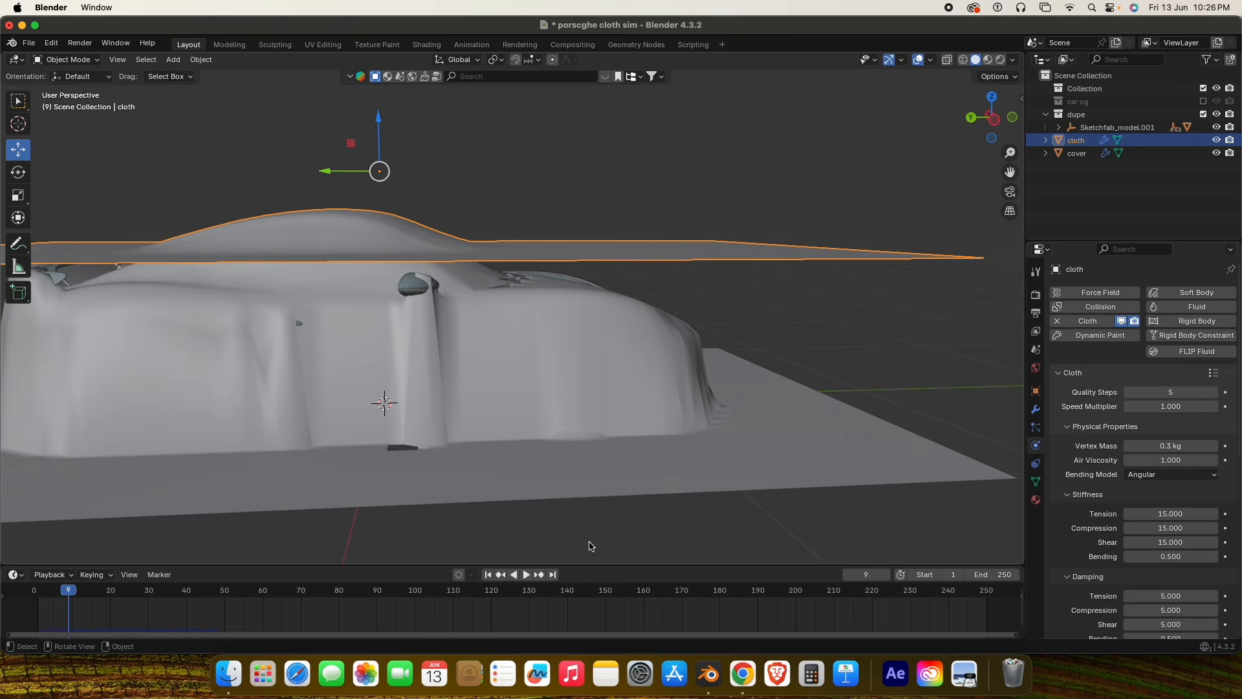
left_click(684, 448)
key("Tab")
middle_click_drag(712, 443, 640, 445)
scroll(658, 427, "up", 3)
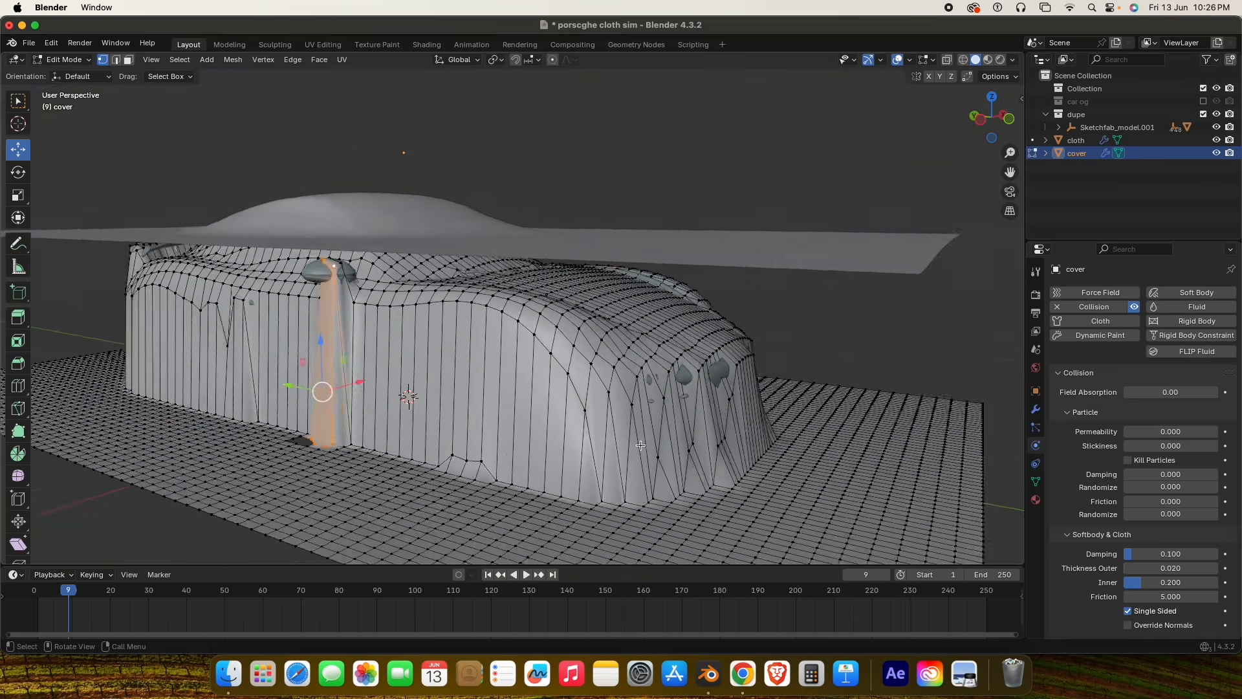
scroll(640, 445, "down", 5)
key("Tab")
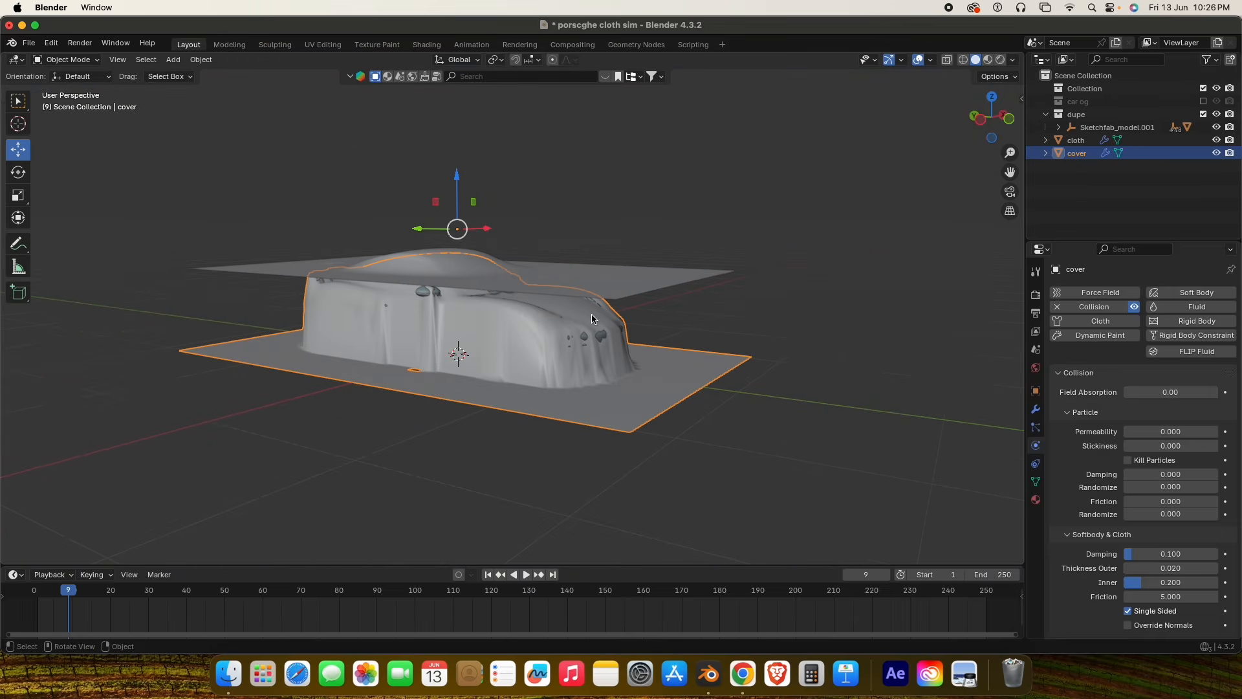
Return to frame 1, select the cloth and enable Self Collisions in its cloth physics collision settings.
left_click(488, 575)
left_click(586, 235)
middle_click_drag(586, 235, 645, 305)
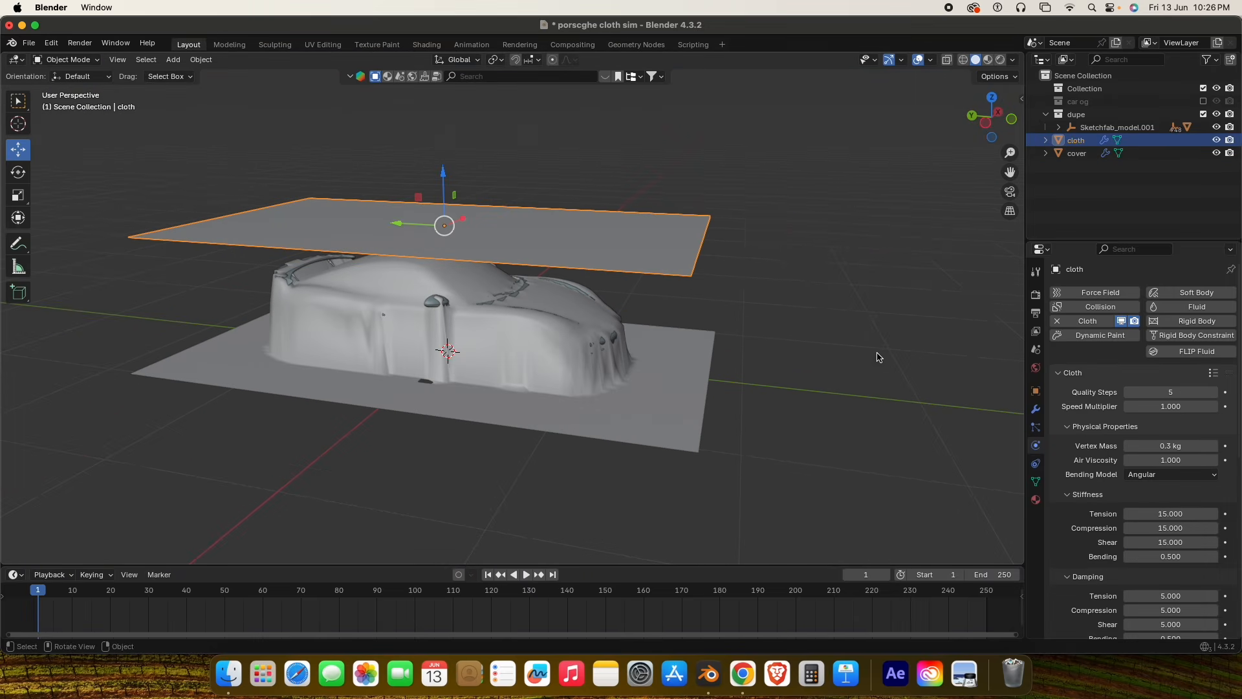
scroll(1105, 478, "down", 12)
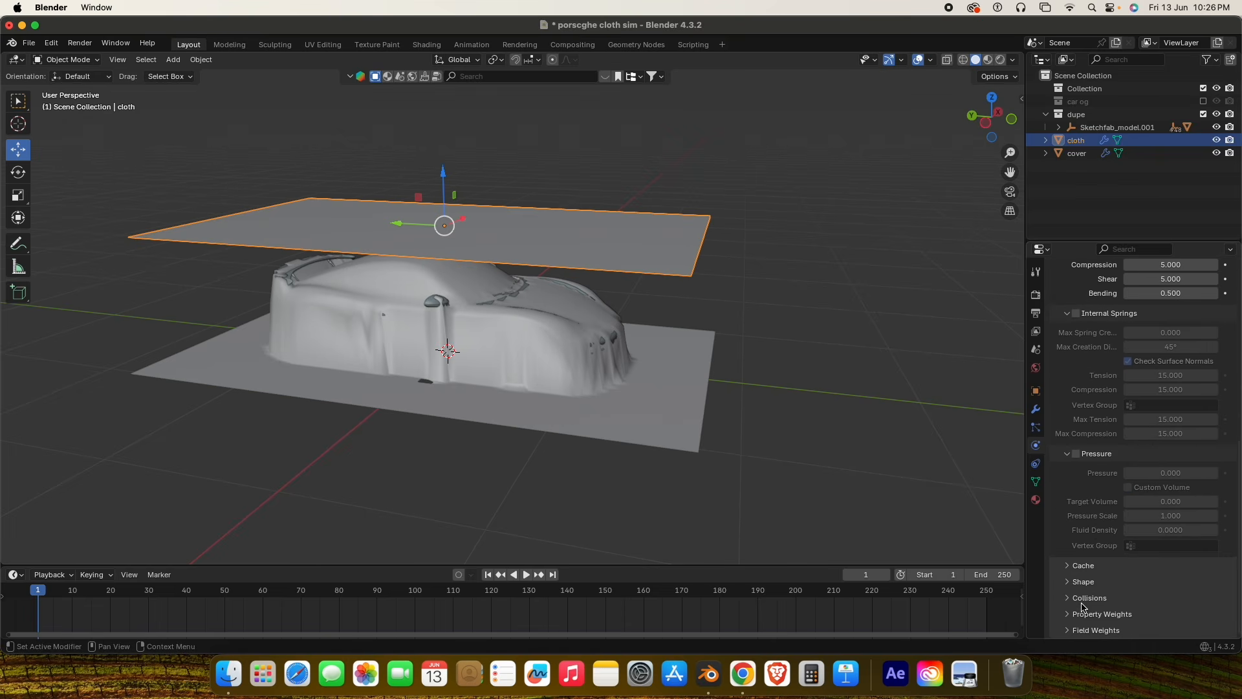
left_click(1084, 604)
scroll(1085, 603, "down", 5)
scroll(1113, 548, "down", 2)
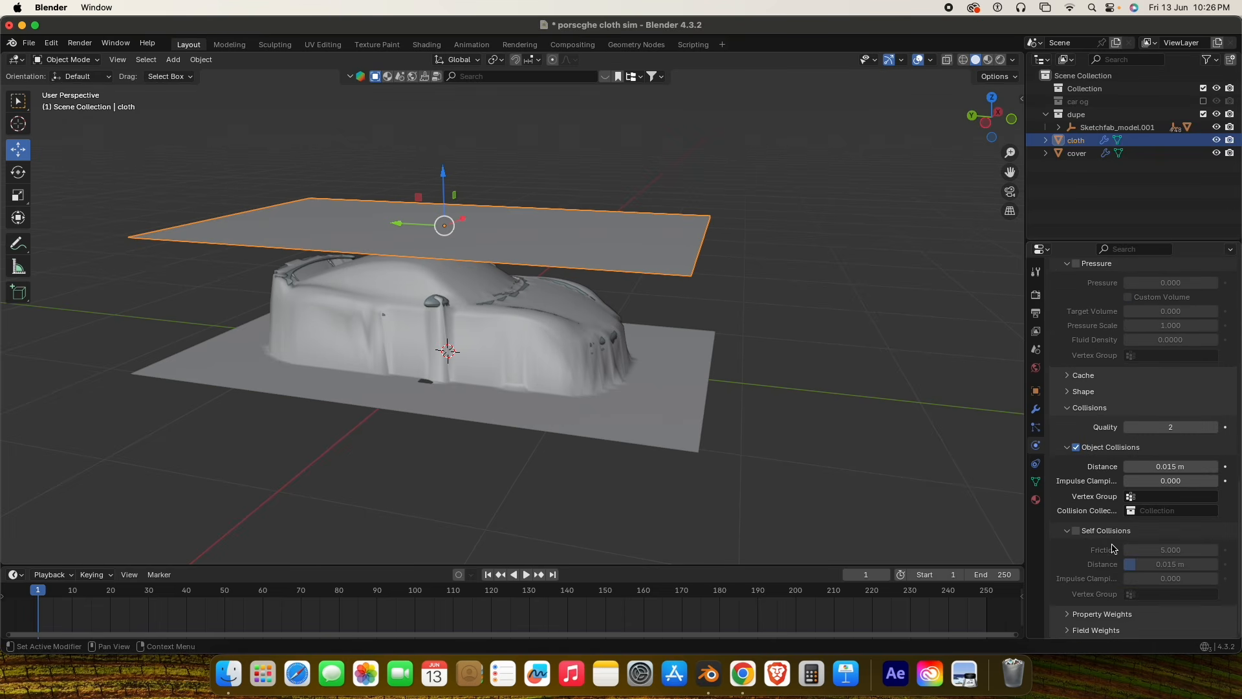
left_click(1077, 531)
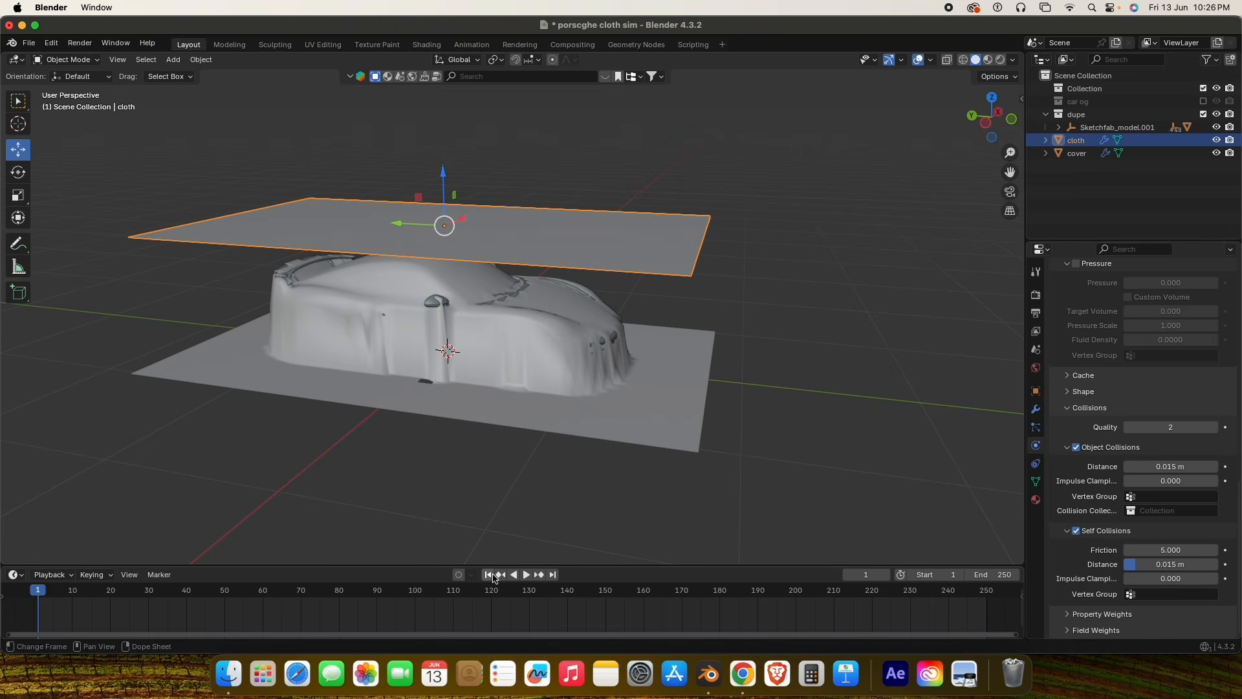
Play the cloth simulation with self collisions, stop it at frame 48 and examine the crumpled folds along the car's side.
left_click(527, 575)
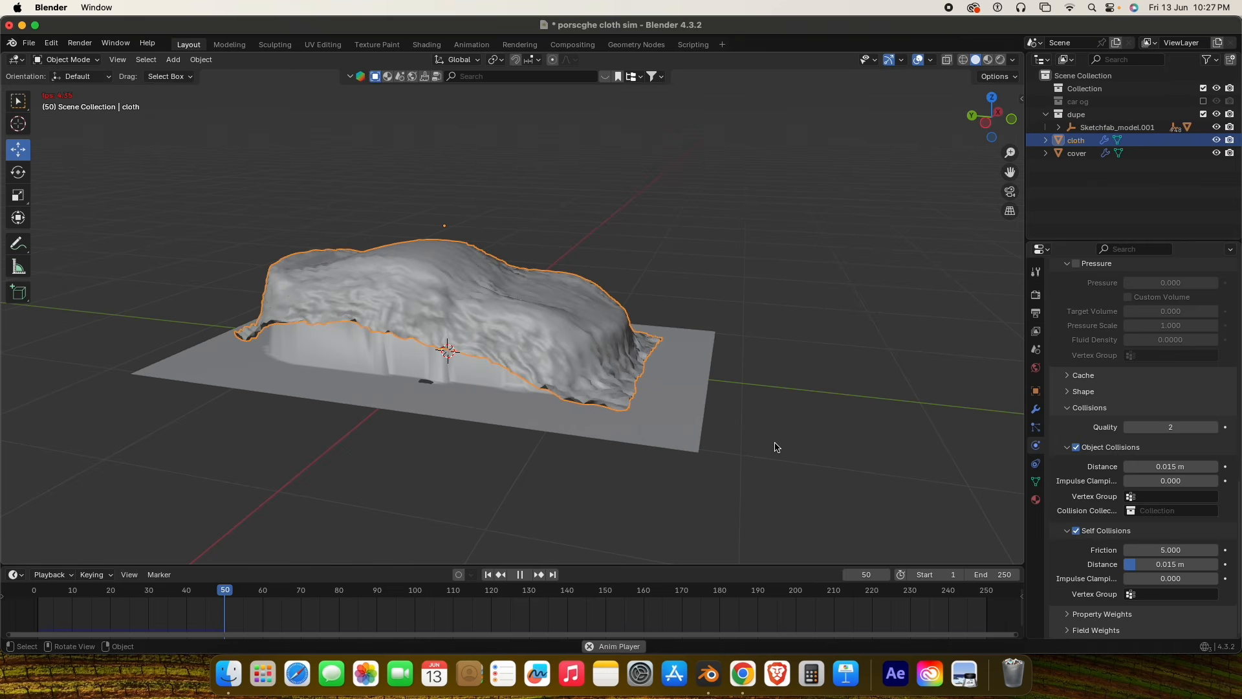
key("space")
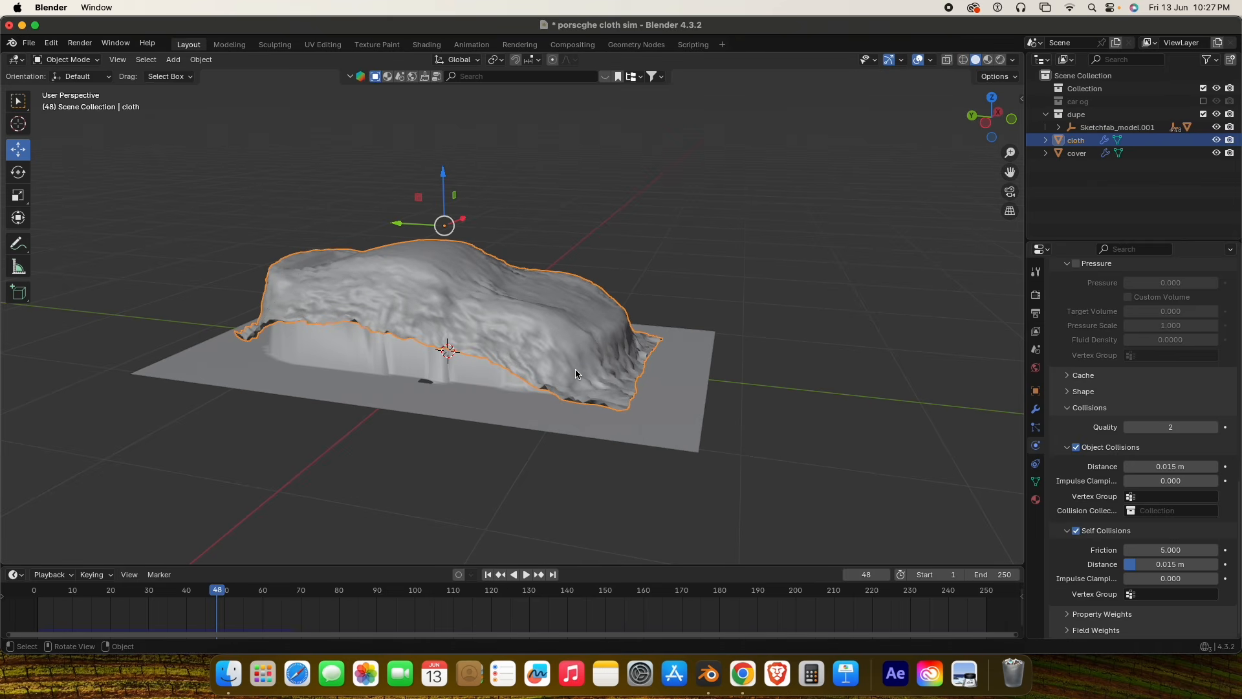
middle_click_drag(777, 446, 673, 361)
scroll(673, 360, "up", 2)
middle_click_drag(530, 378, 579, 408)
scroll(589, 392, "up", 1)
scroll(553, 388, "up", 1)
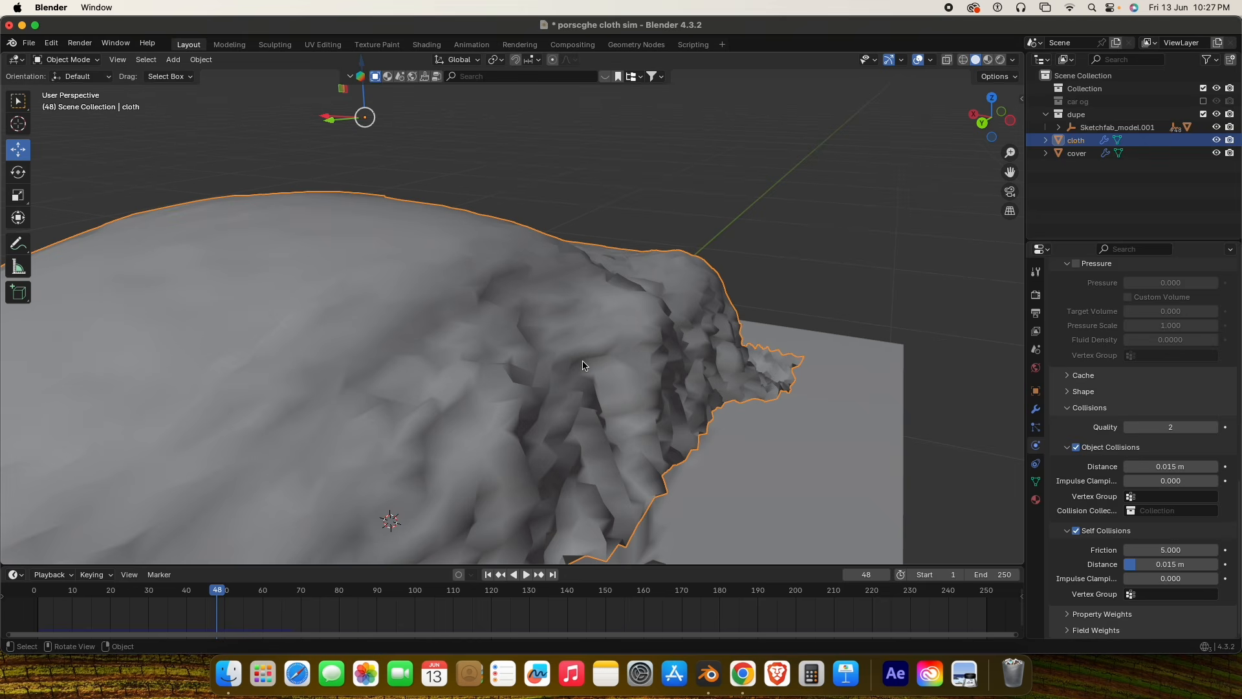
scroll(587, 391, "down", 2)
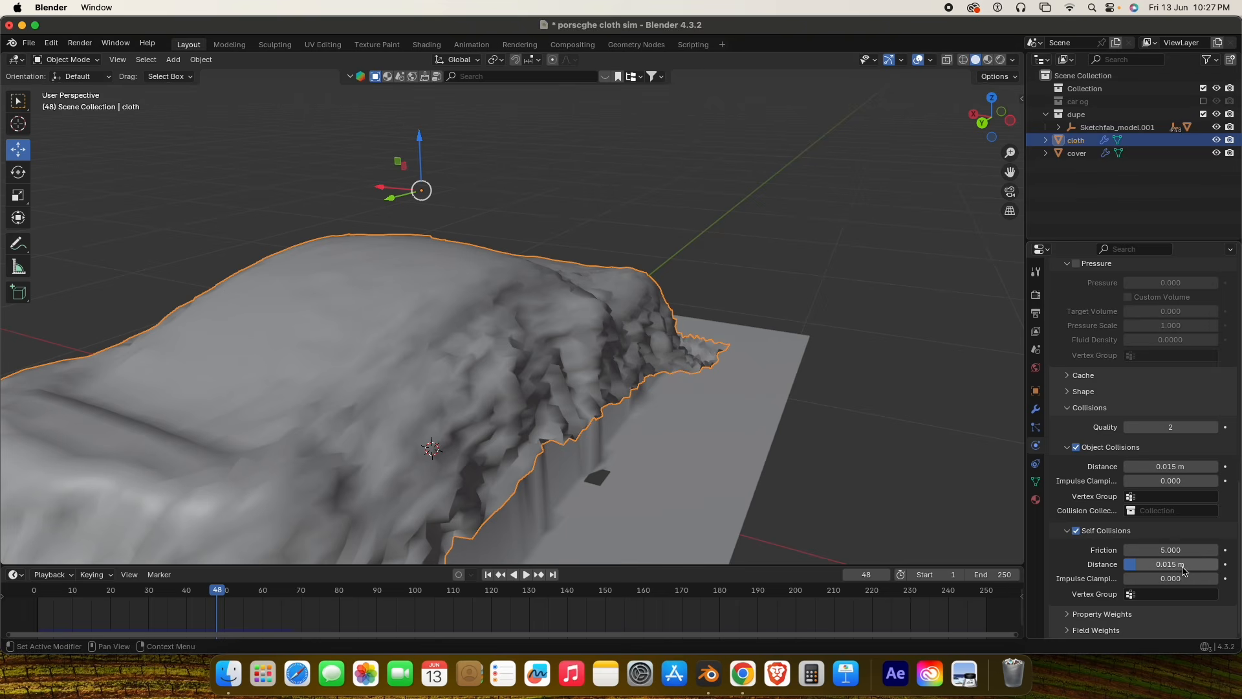
Try a self-collision distance of 0.0297 m by playing the simulation from frame 1 to frame 12, and return to the start.
left_click_drag(1181, 569, 1194, 568)
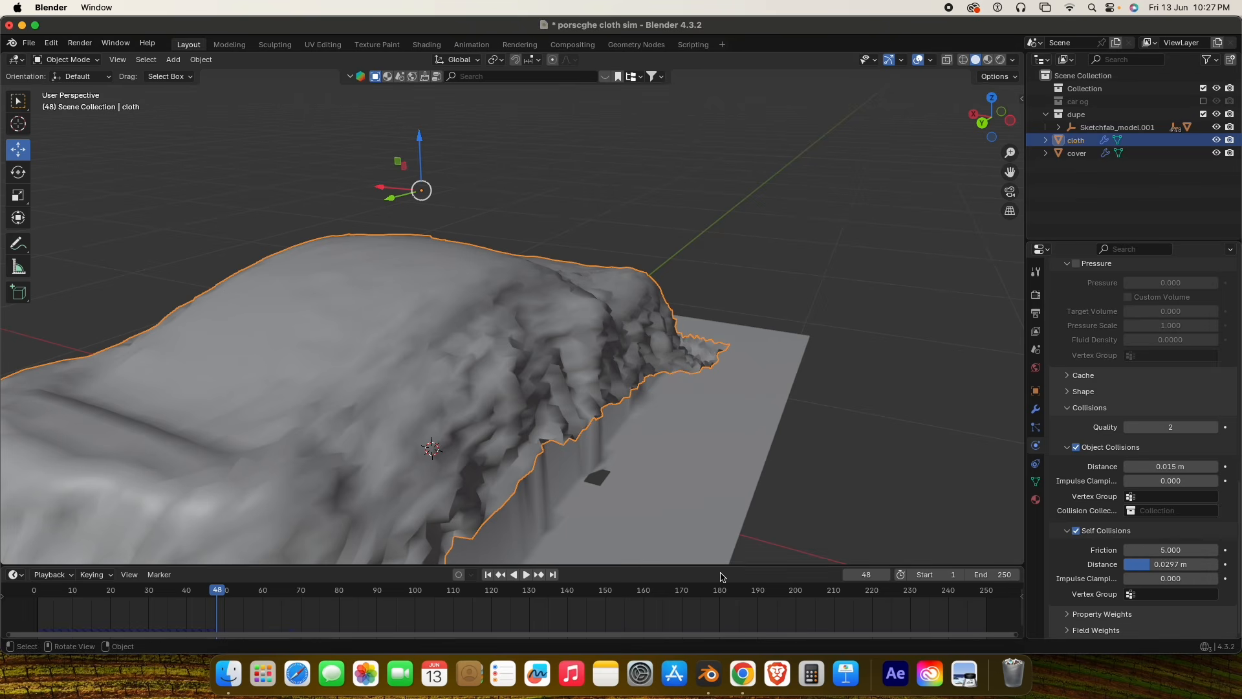
left_click(488, 574)
left_click(526, 575)
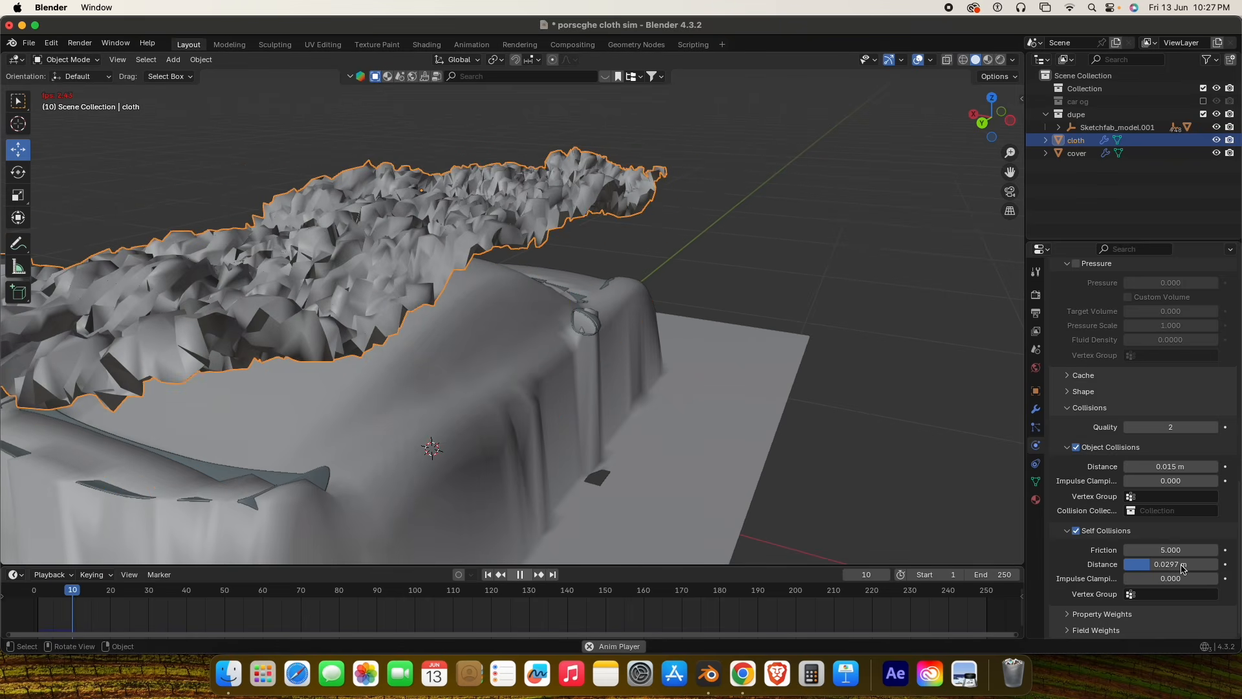
left_click(521, 575)
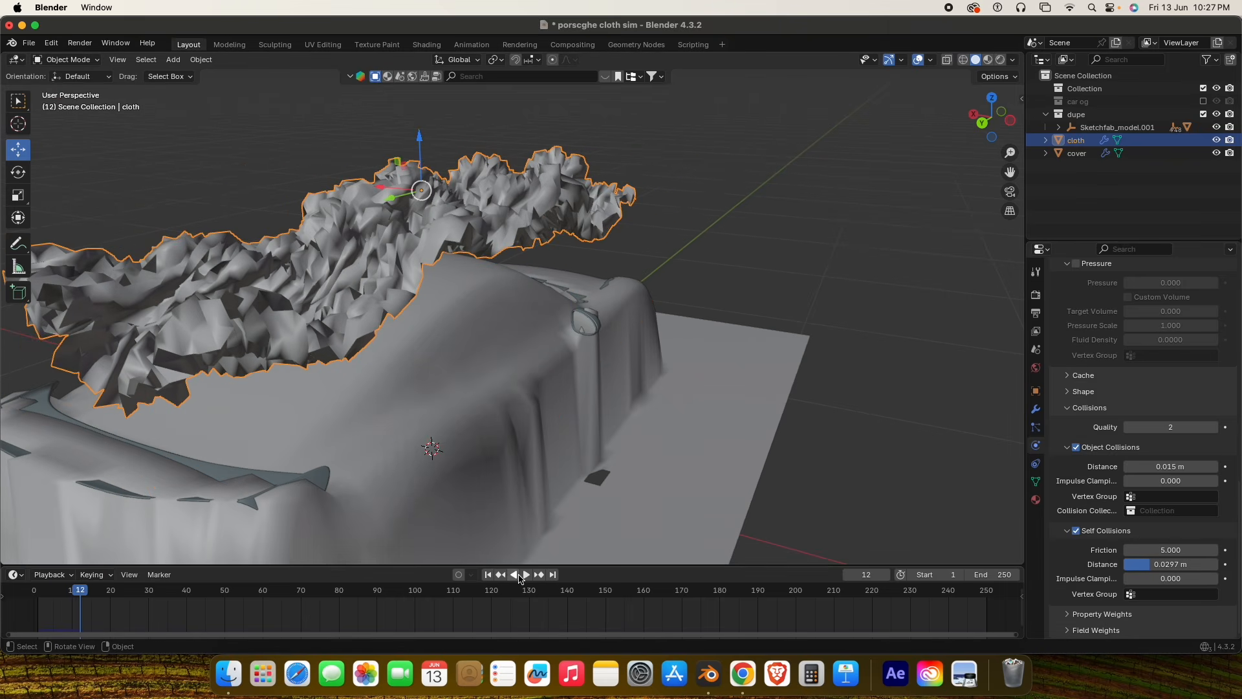
left_click(489, 574)
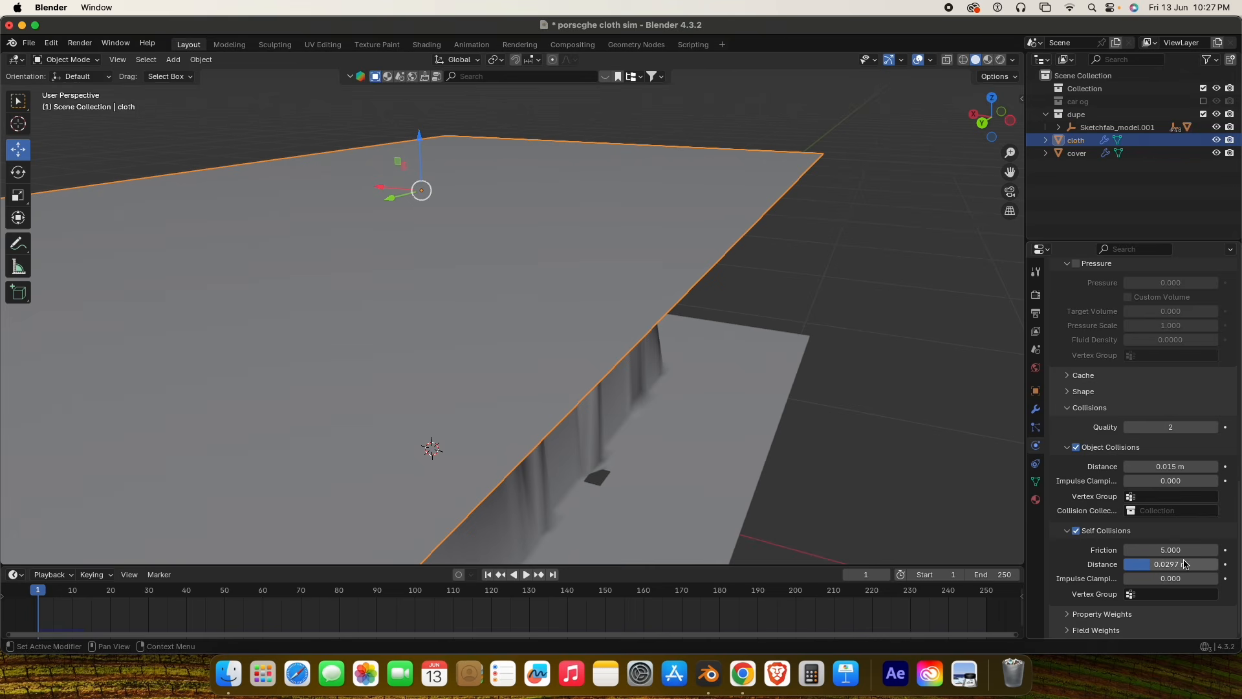
Set the cloth's self-collision distance to 0.00363 m and play the simulation until frame 54.
left_click_drag(1188, 564, 1148, 565)
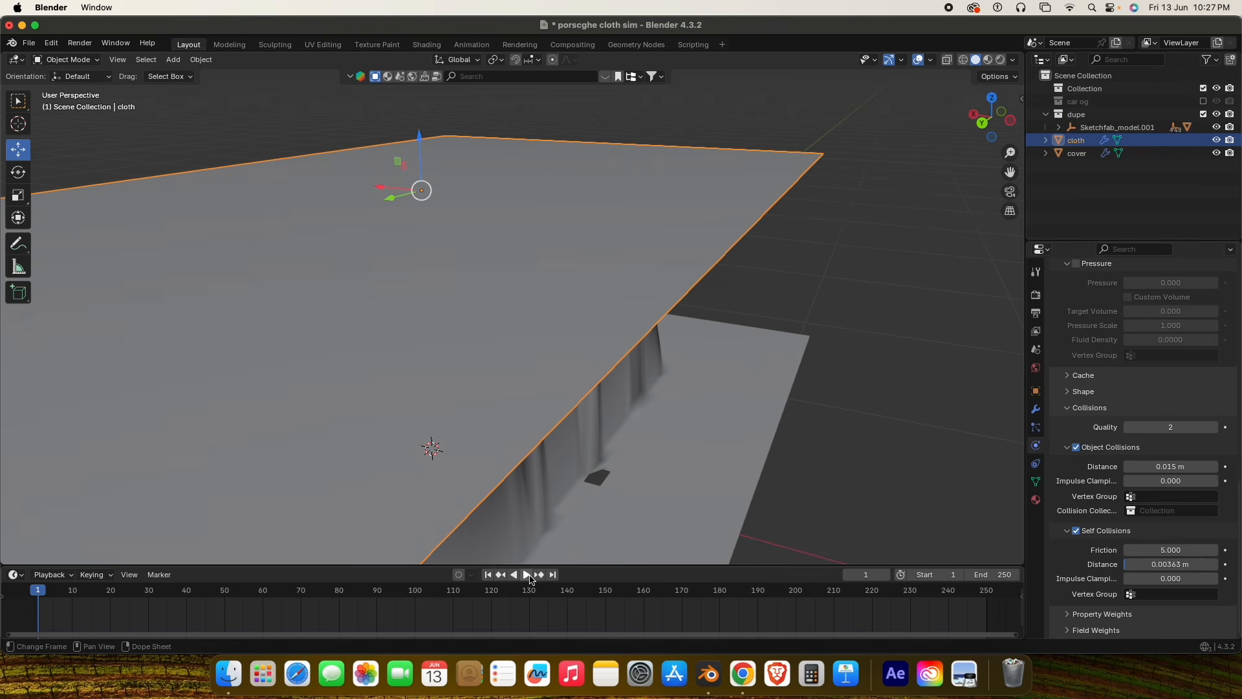
left_click(528, 575)
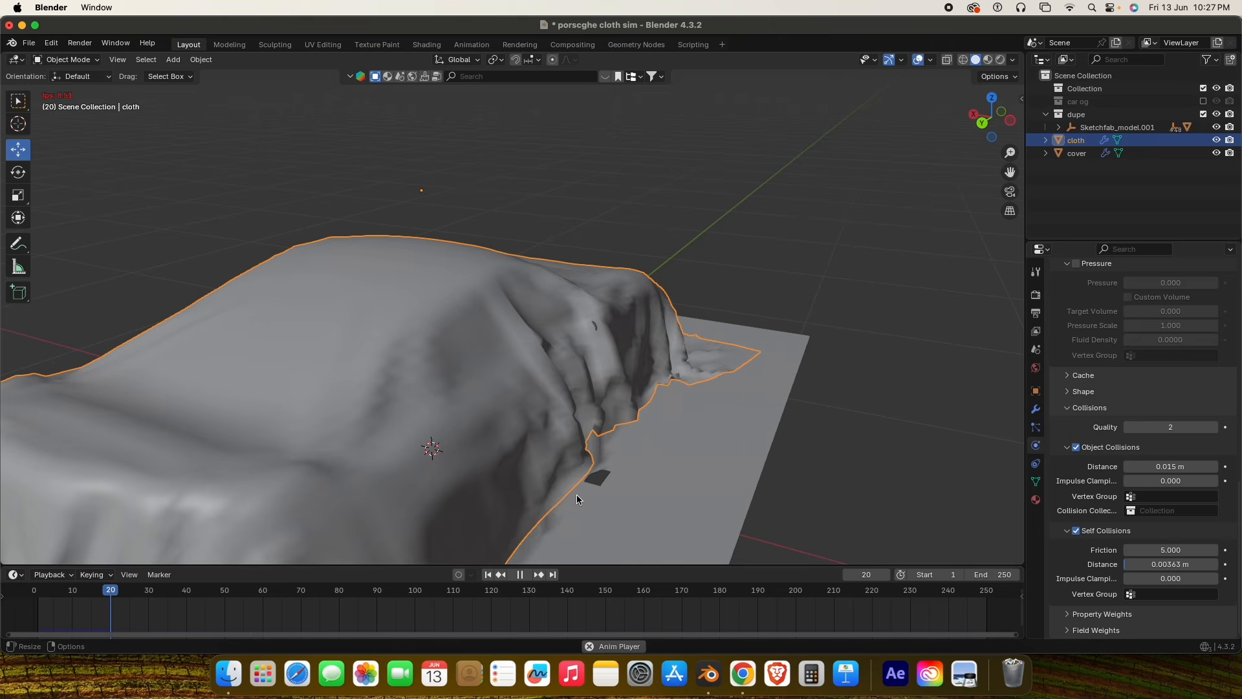
middle_click_drag(634, 444, 615, 479)
key("space")
Apply Shade Smooth to the draped cloth and view it from the car's side.
right_click(592, 397)
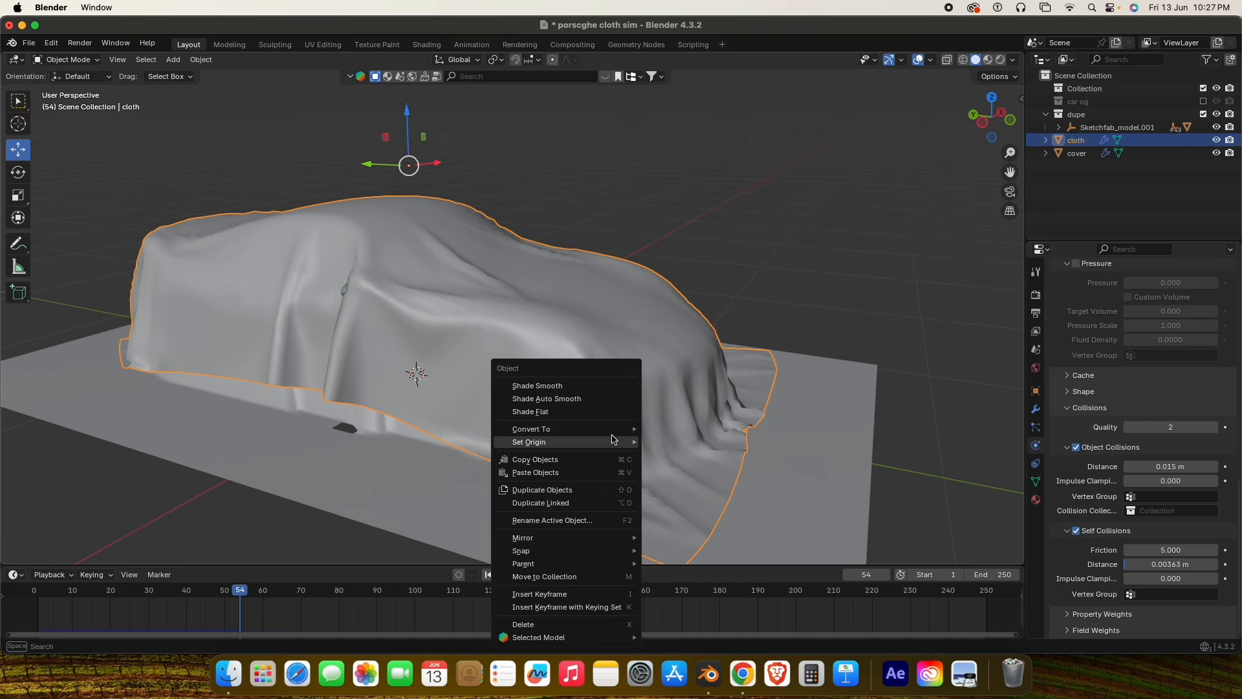
left_click(591, 385)
mouse_move(682, 399)
middle_mouse_down()
mouse_move(608, 375)
mouse_move(560, 381)
mouse_move(647, 353)
mouse_move(635, 354)
mouse_move(712, 364)
middle_mouse_up()
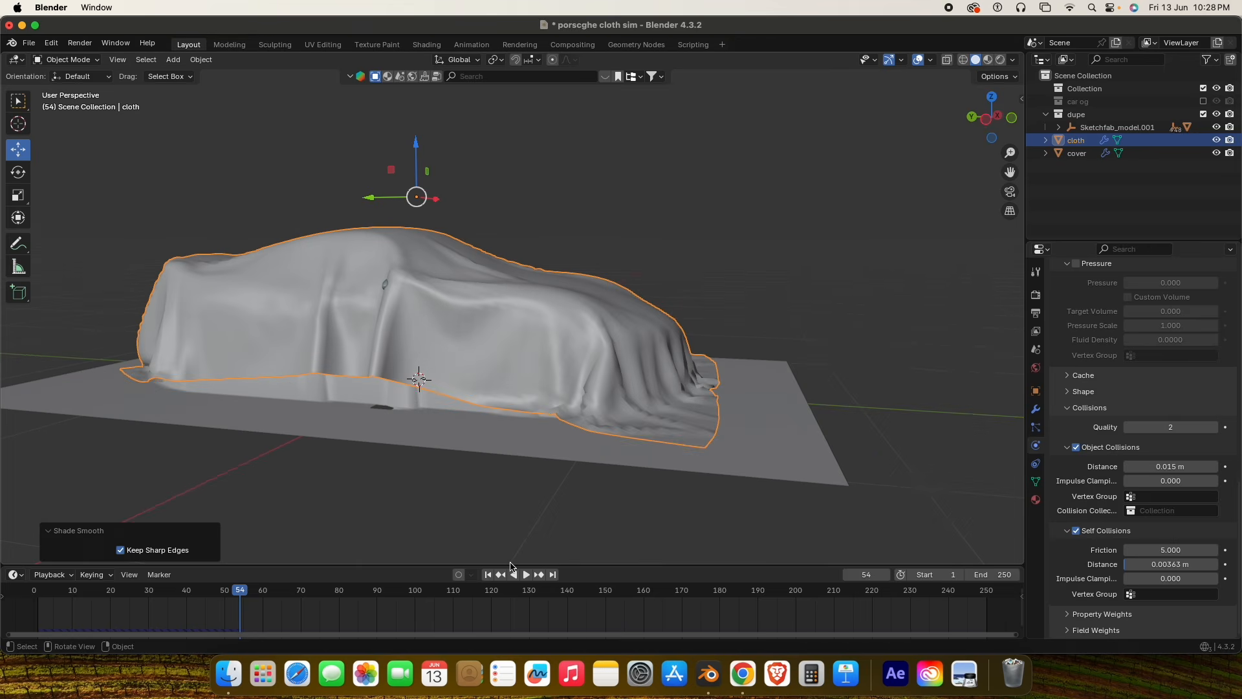
Replay the simulation from frame 1, stop it at frame 26 and inspect where the car pokes through near the side mirror.
left_click(489, 575)
left_click(526, 575)
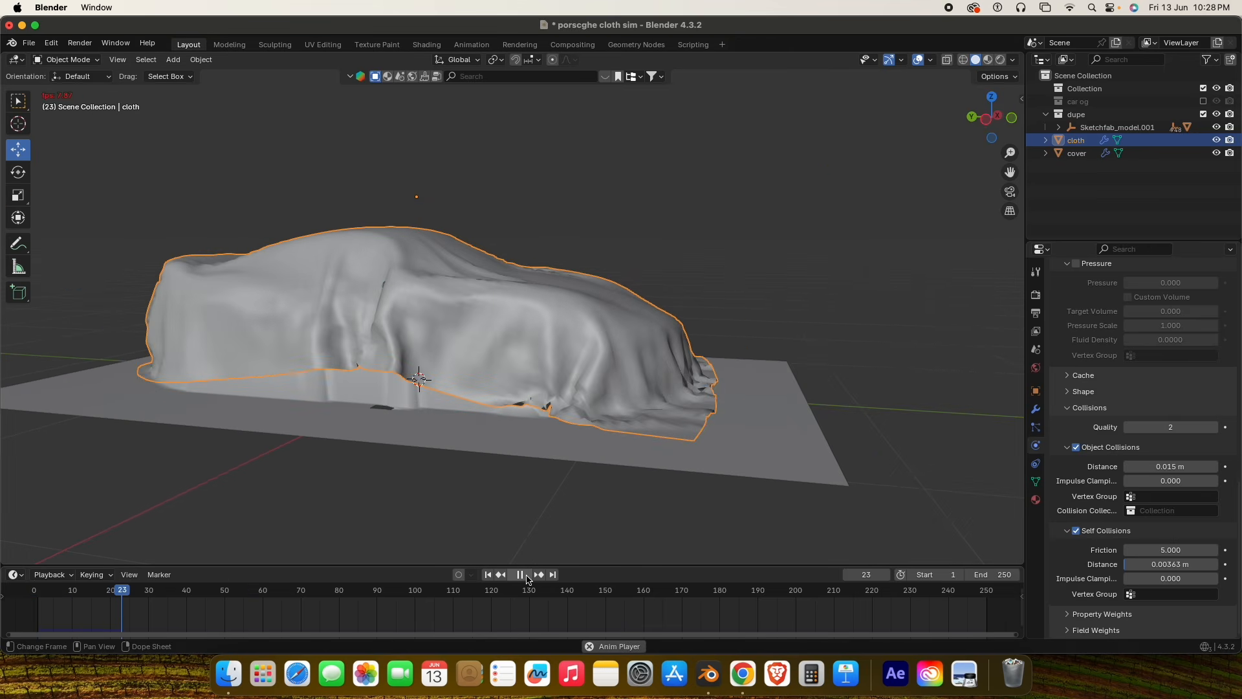
left_click(520, 575)
middle_click_drag(640, 412, 443, 394)
middle_click_drag(698, 355, 580, 376)
left_click(497, 349)
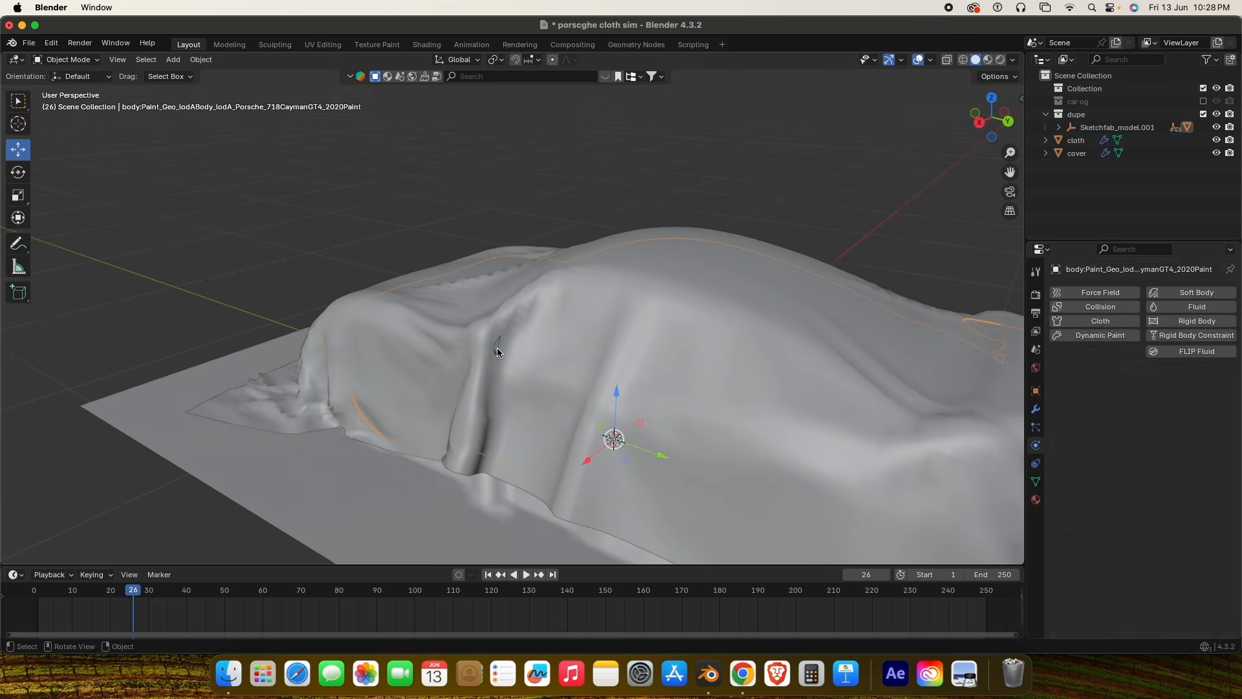
Inspect the cloth draped over the car and return the timeline to frame 1.
scroll(497, 348, "down", 8)
scroll(429, 312, "up", 7)
scroll(447, 331, "up", 2)
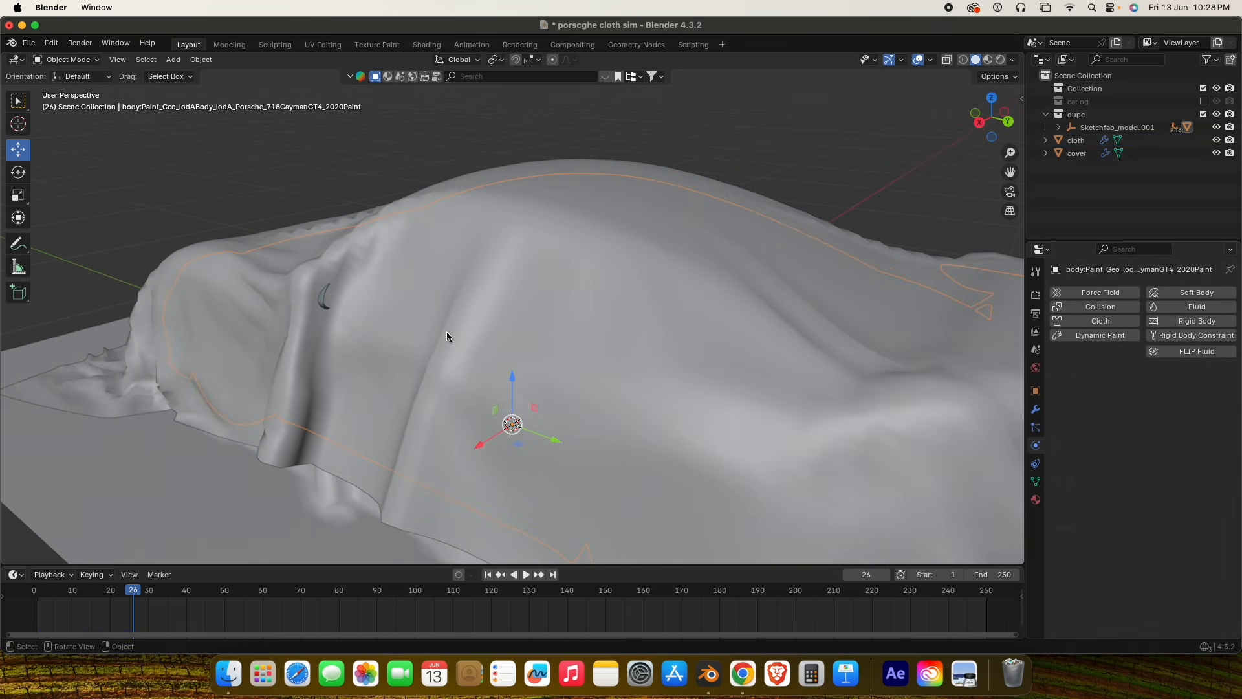
middle_click_drag(446, 331, 398, 294)
scroll(496, 475, "down", 2)
left_click(487, 575)
Examine both side mirrors where they poke through the cover, including the car body mesh in Edit Mode.
scroll(427, 382, "up", 5)
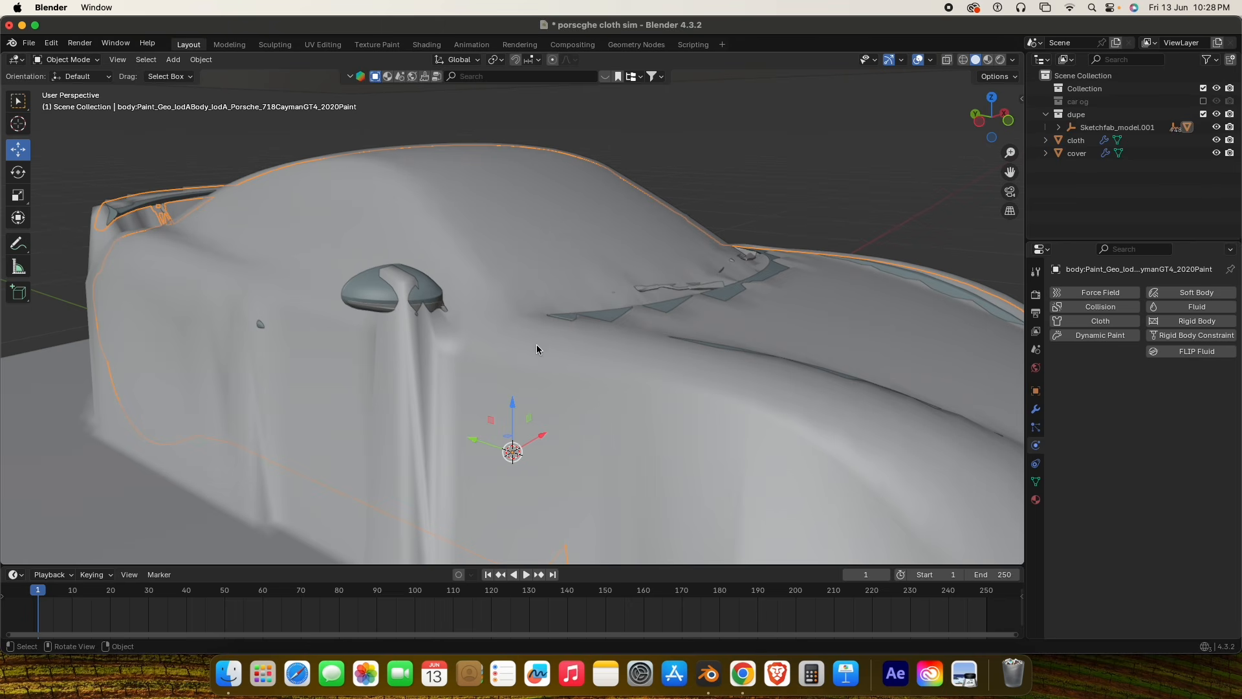
middle_click_drag(537, 344, 356, 337)
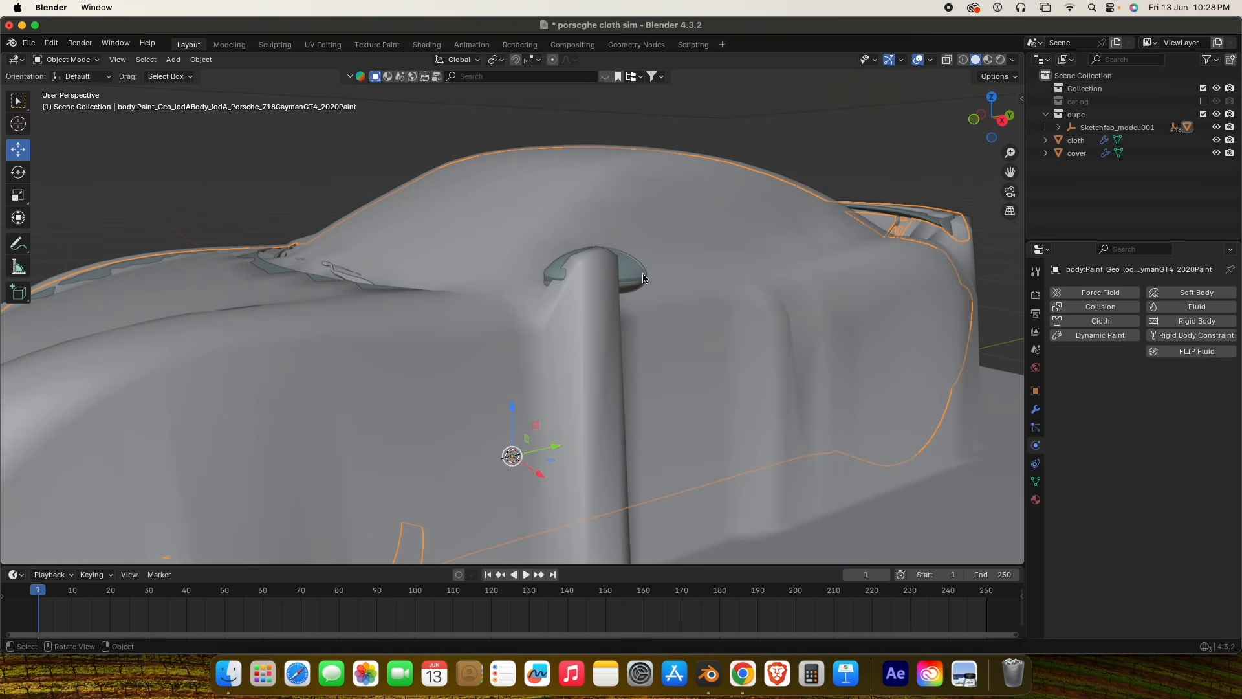
key("Tab")
key("KP_Decimal")
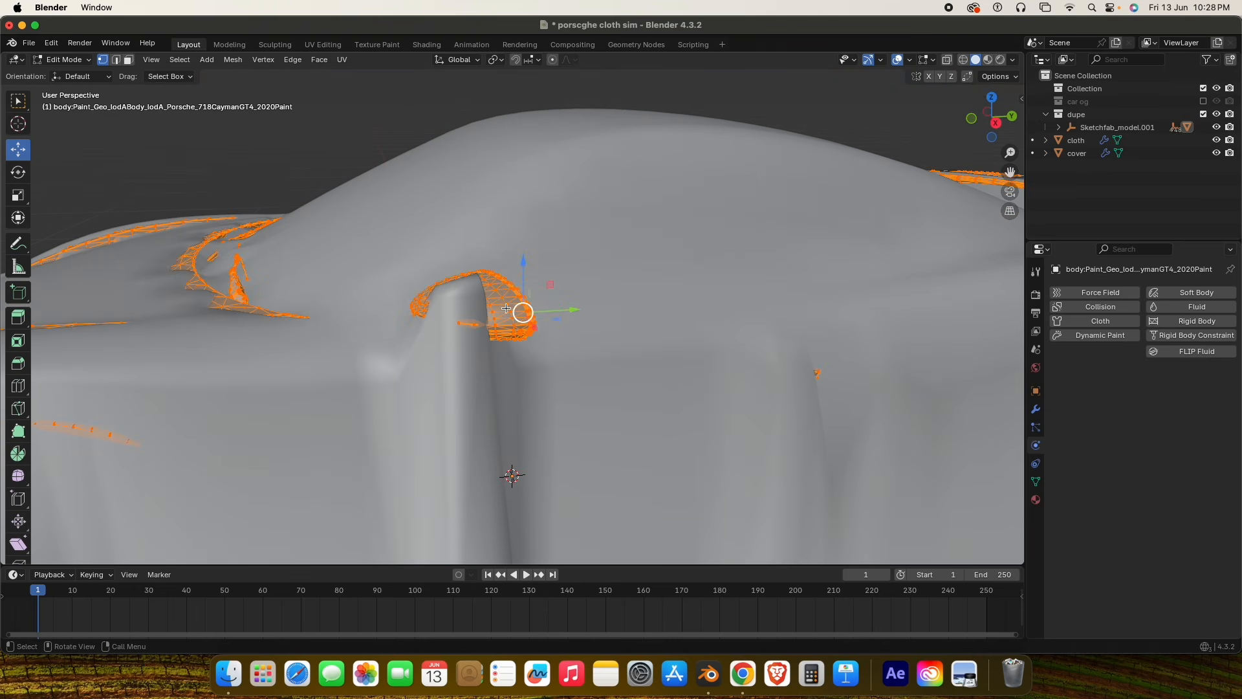
middle_click_drag(506, 308, 676, 337)
key("Tab")
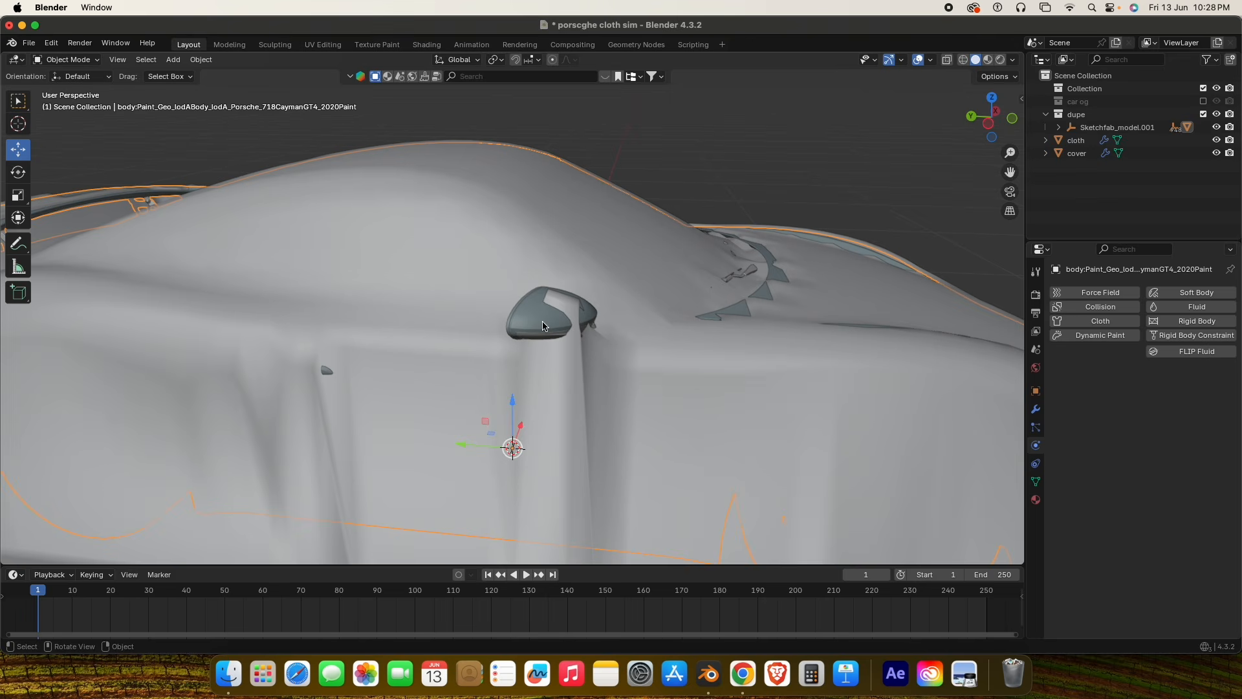
Place the 3D cursor on the side mirror poking through the cover and return to the selection tool.
left_click(23, 129)
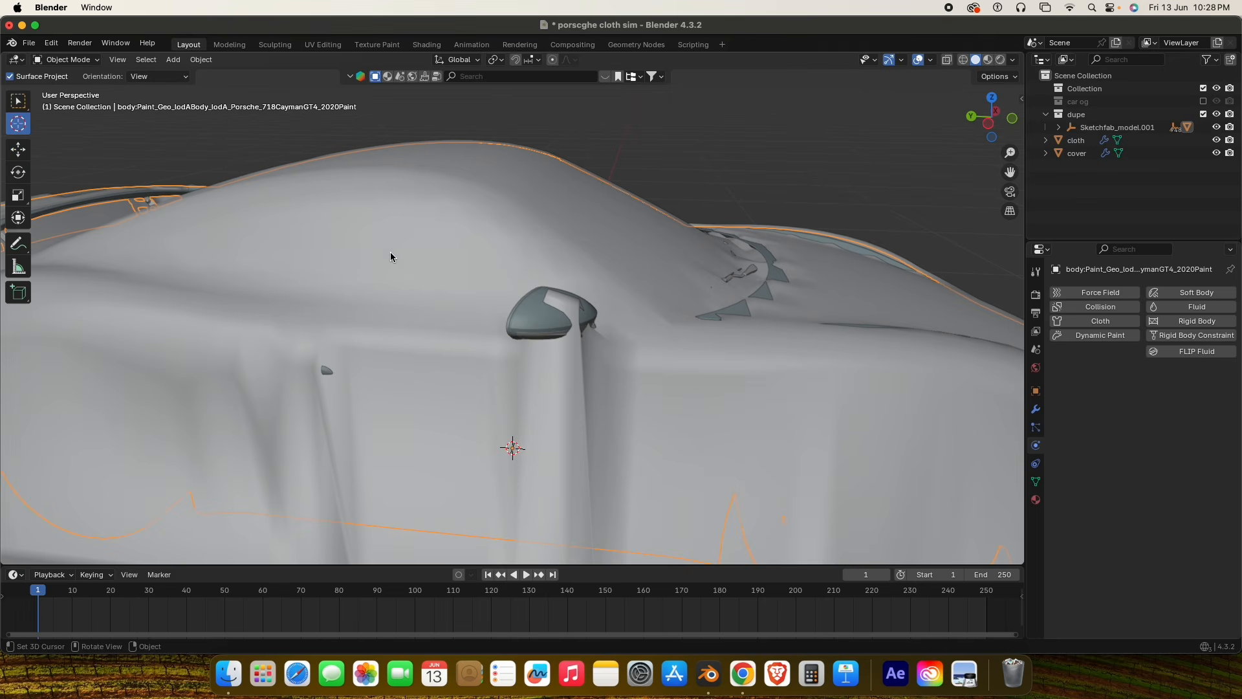
mouse_move(510, 380)
middle_mouse_down()
mouse_move(546, 392)
mouse_move(531, 378)
middle_mouse_up()
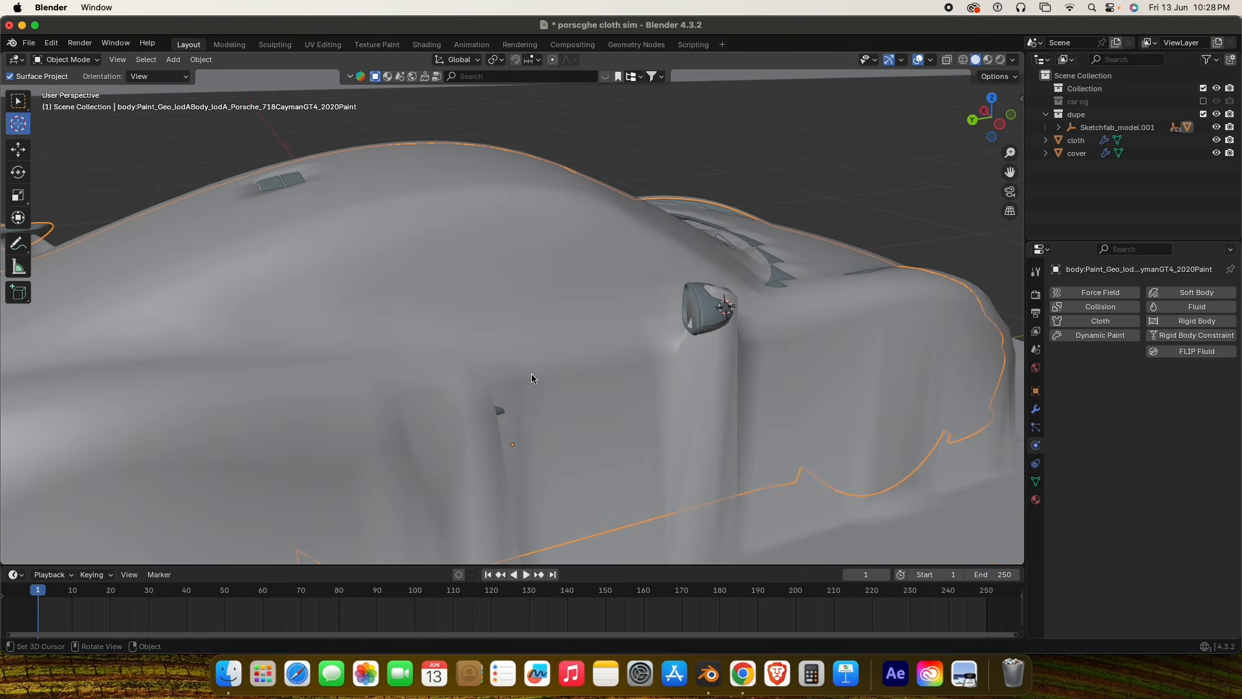
left_click(19, 101)
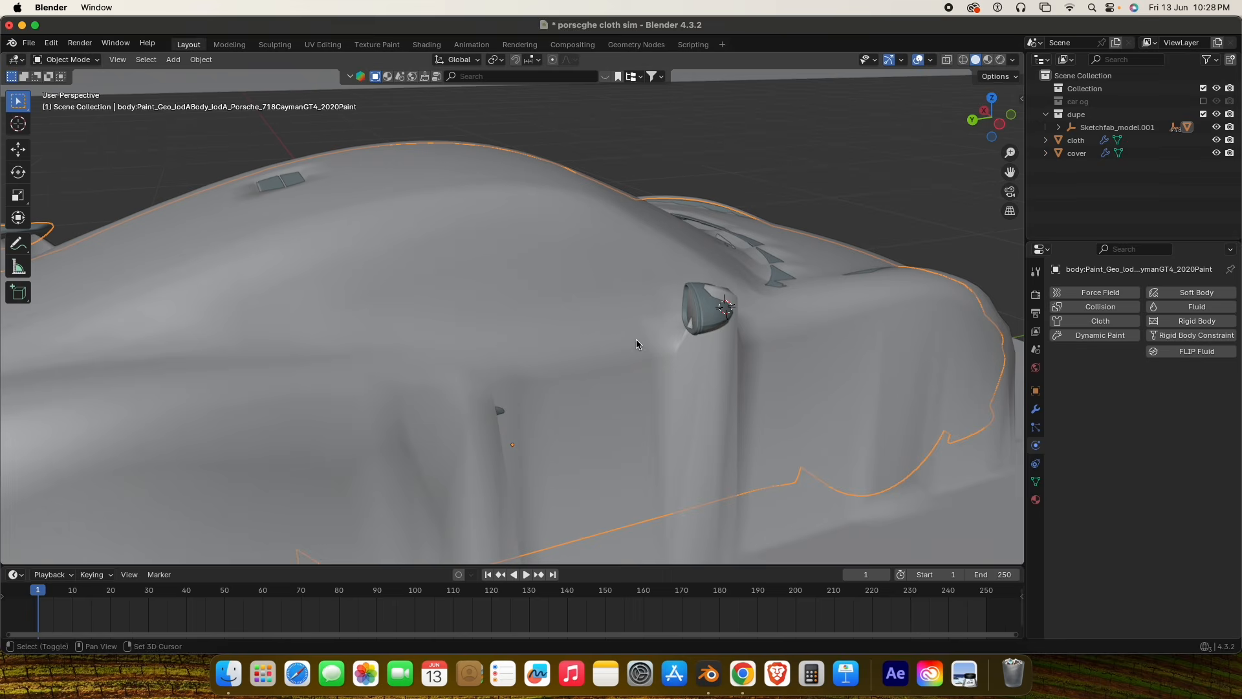
Add a UV sphere at the 3D cursor and scale it uniformly to about 0.06 to match the mirror's size.
key("shift+a")
mouse_move(638, 342)
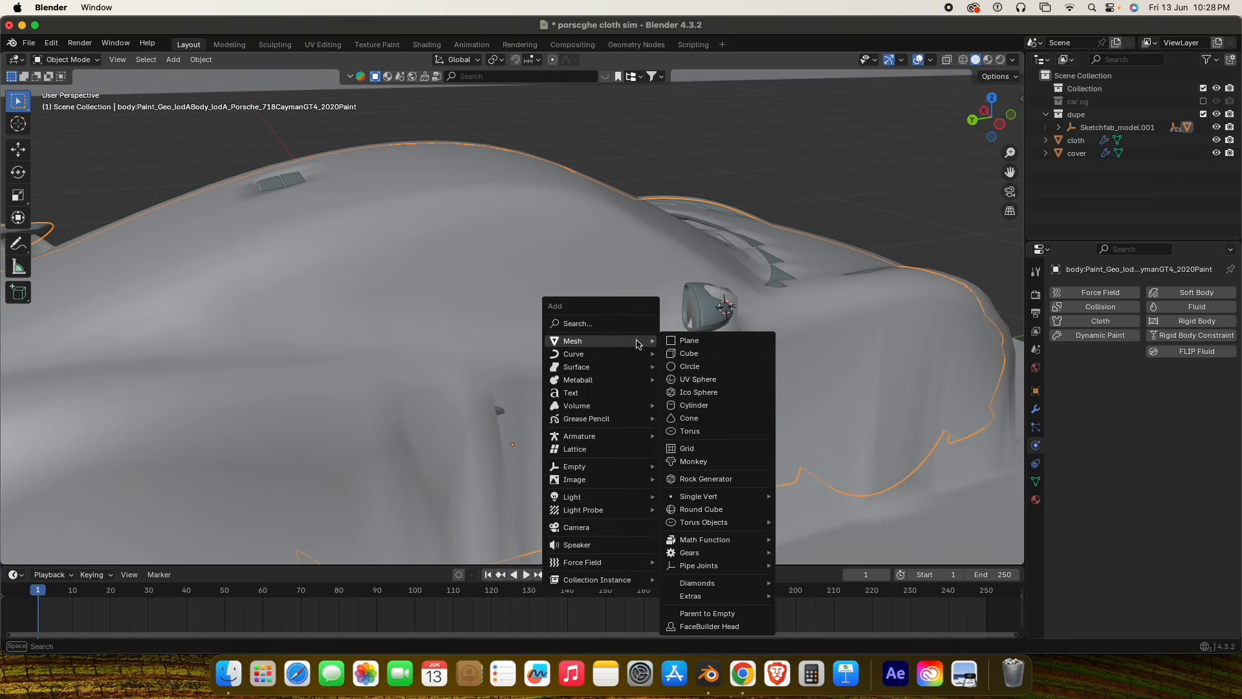
left_click(697, 379)
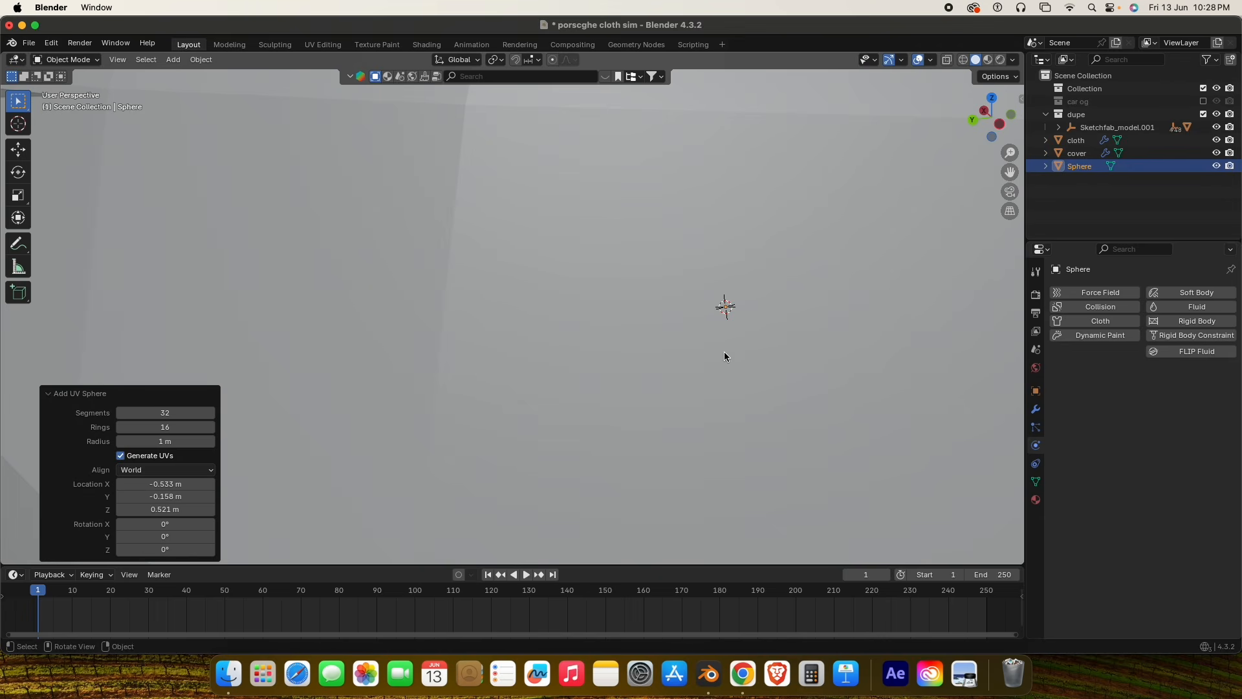
key("s")
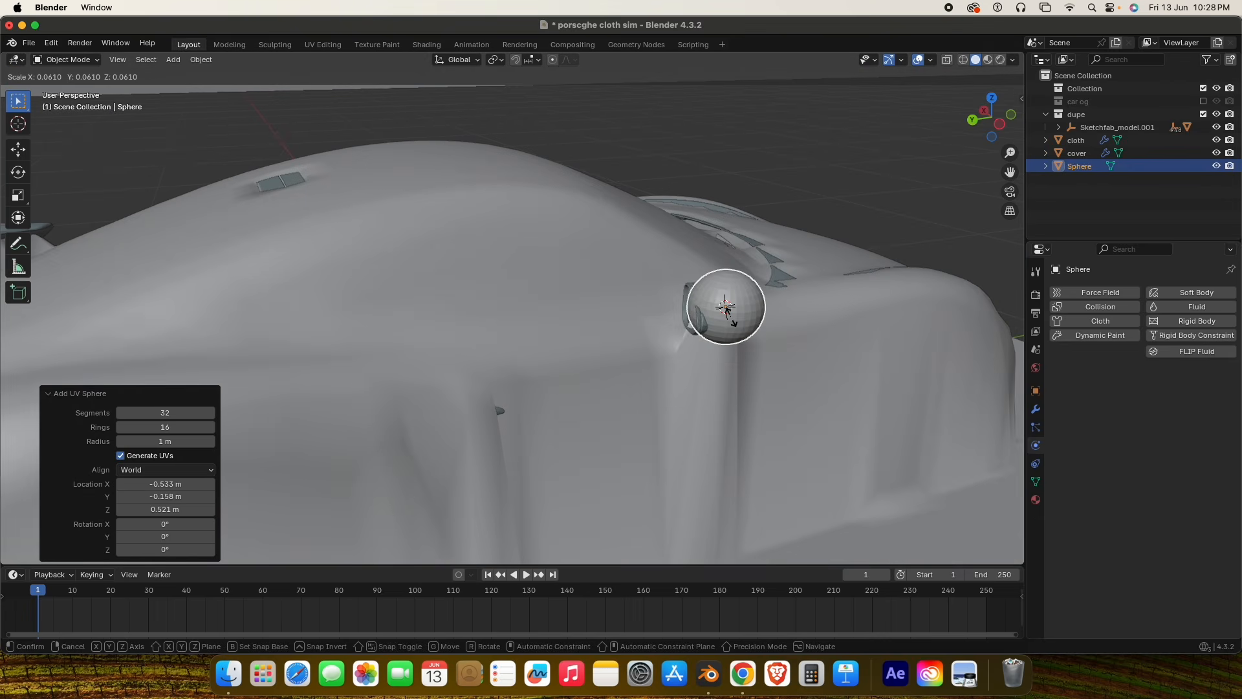
left_click(730, 318)
scroll(747, 360, "down", 6)
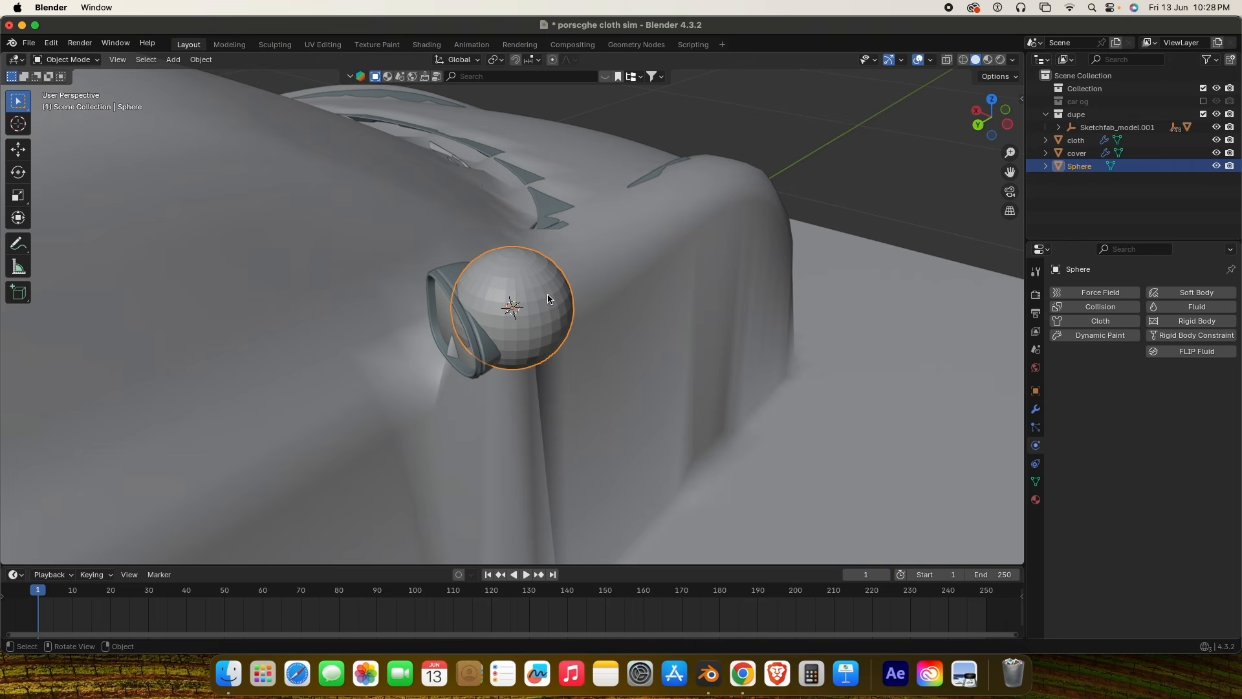
Move the sphere's whole mesh in Edit Mode so that it encloses the side mirror.
key("alt+z")
key("alt+z")
key("Tab")
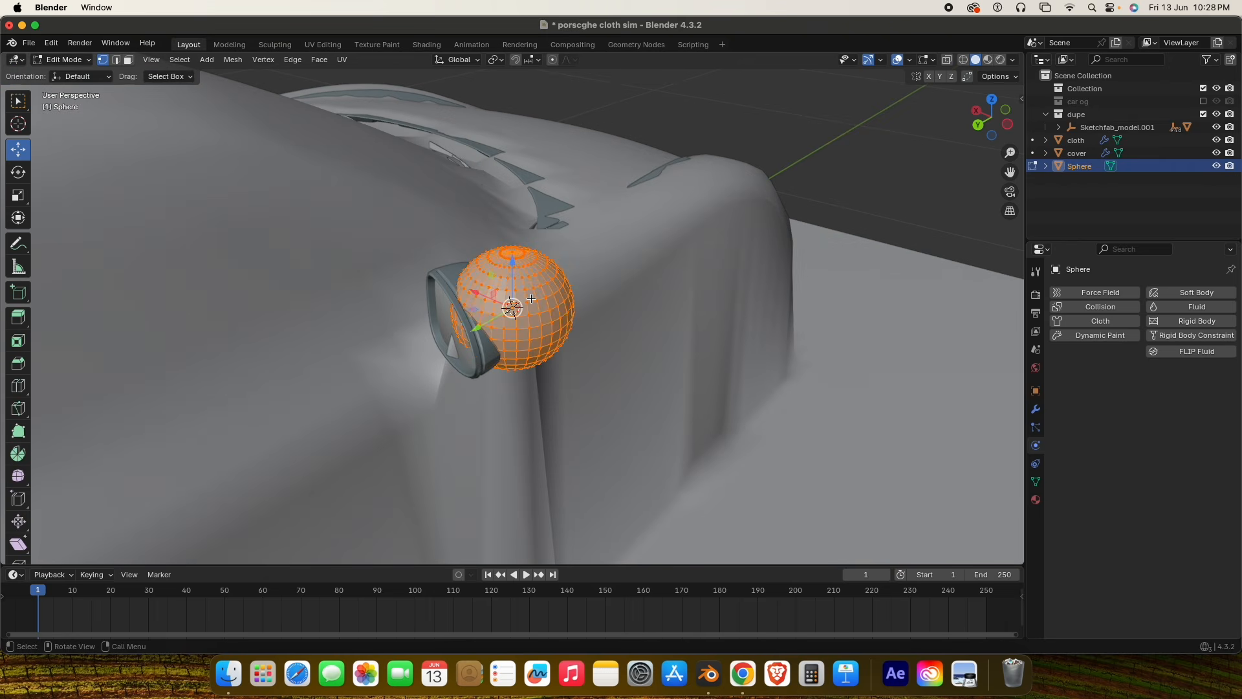
key("alt+z")
key("alt+z")
left_click_drag(493, 324, 484, 327)
middle_click_drag(484, 328, 514, 350)
left_click_drag(481, 337, 465, 337)
middle_click_drag(465, 336, 476, 306)
Enable proportional editing and pull the sphere's outer side vertex about -0.03 m along X with an influence size of about 0.052 m.
left_click(517, 341)
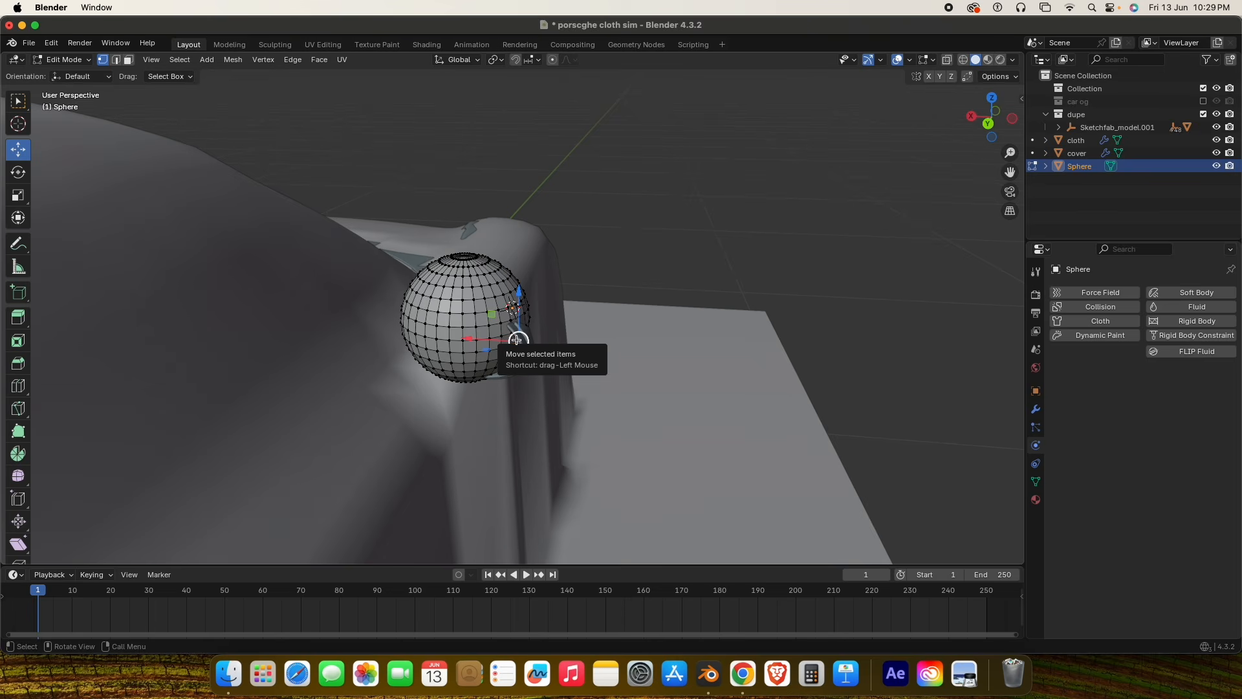
left_click(553, 59)
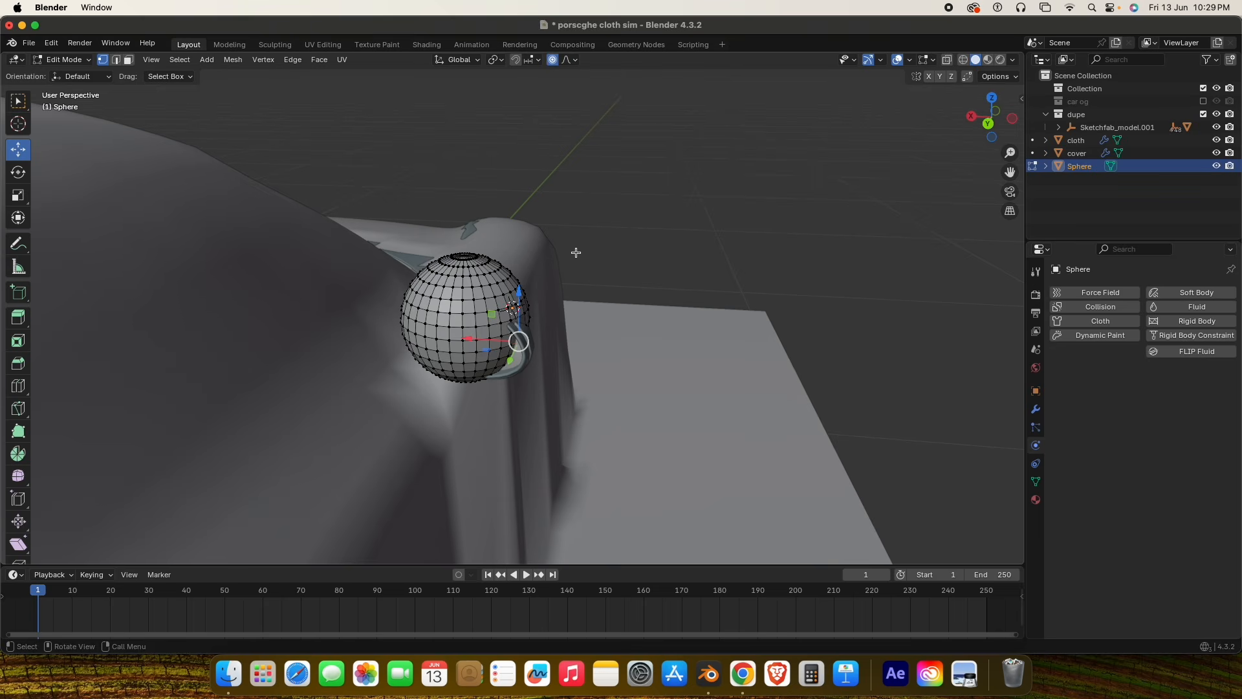
left_click_drag(479, 337, 500, 409)
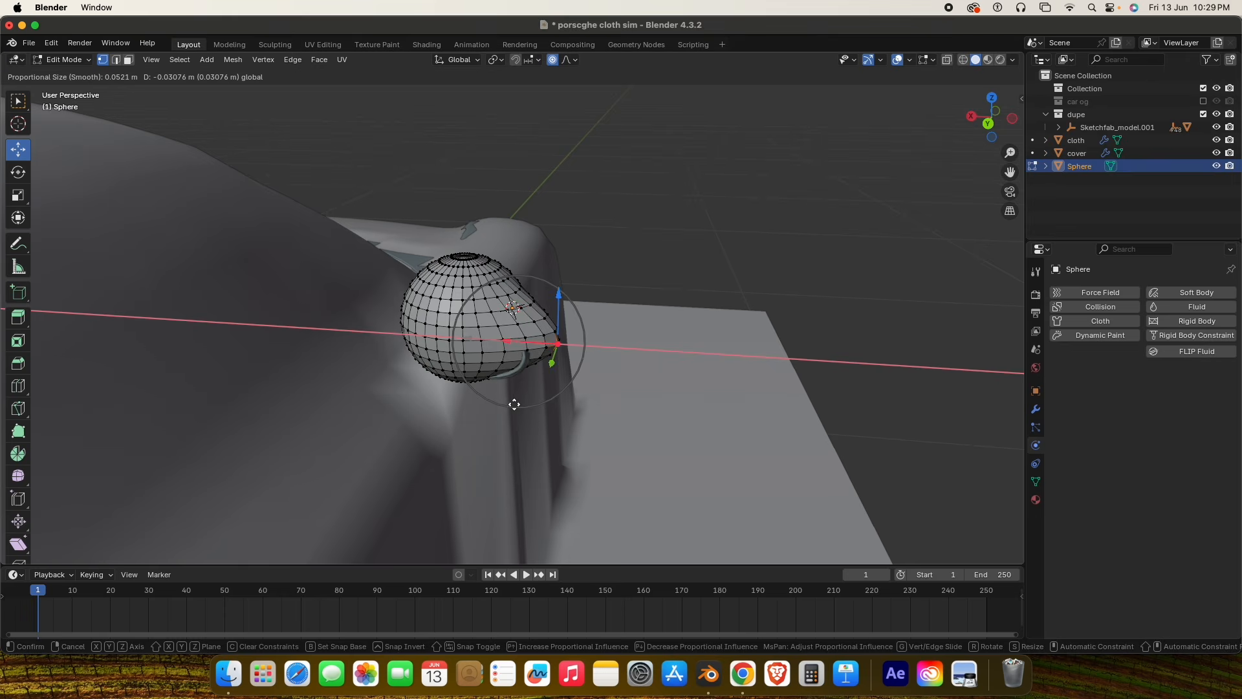
left_click_drag(514, 405, 513, 404)
Push in the sphere's top and adjust its side and underside vertices to follow the mirror housing.
left_click(465, 256)
left_click_drag(467, 206, 468, 228)
middle_click_drag(479, 272, 537, 304)
left_click_drag(517, 324, 508, 331)
left_click(435, 335)
middle_click_drag(436, 336, 466, 362)
left_click(469, 371)
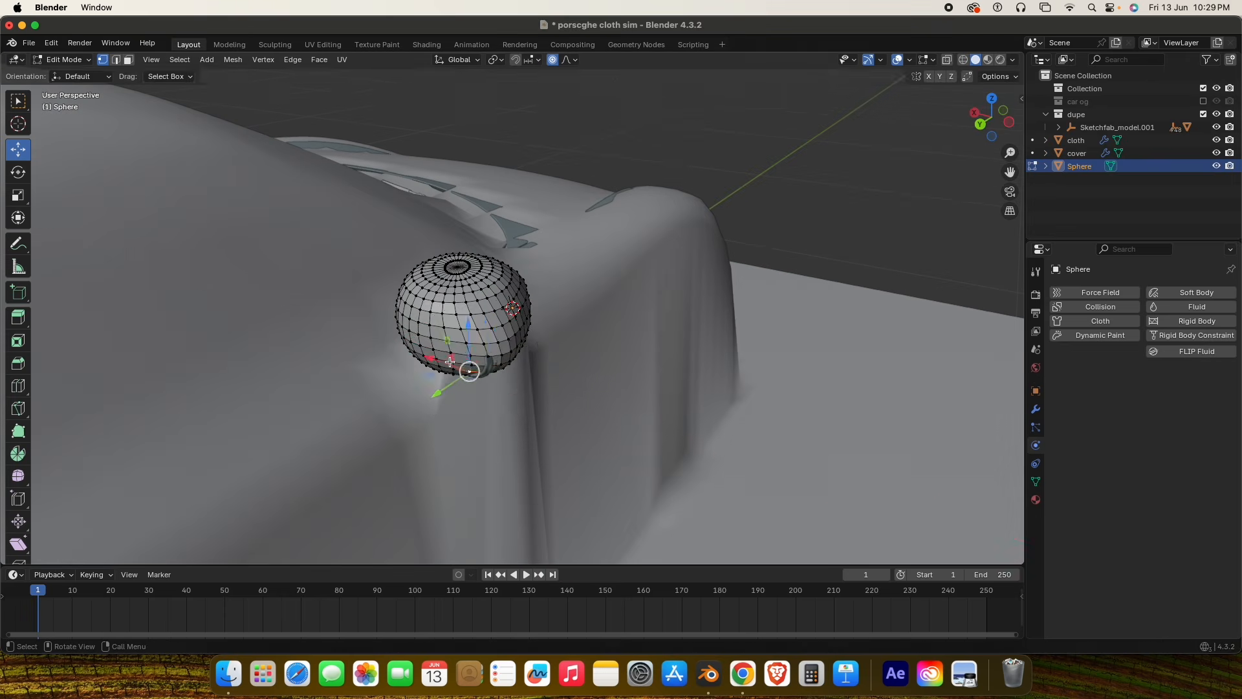
left_click_drag(430, 357, 442, 362)
left_click_drag(448, 397, 434, 408)
Reshape the sphere's opposite side with proportional moves, drawing the end facing the car's front into a tapered tip.
middle_click_drag(517, 362, 304, 356)
left_click_drag(536, 274, 585, 311)
left_click(595, 291)
left_click(593, 315)
left_click_drag(621, 286, 620, 299)
left_click(598, 350)
left_click_drag(568, 328, 575, 325)
mouse_move(574, 325)
middle_mouse_down()
mouse_move(492, 271)
mouse_move(634, 298)
middle_mouse_up()
left_click(572, 297)
left_click_drag(562, 297, 560, 298)
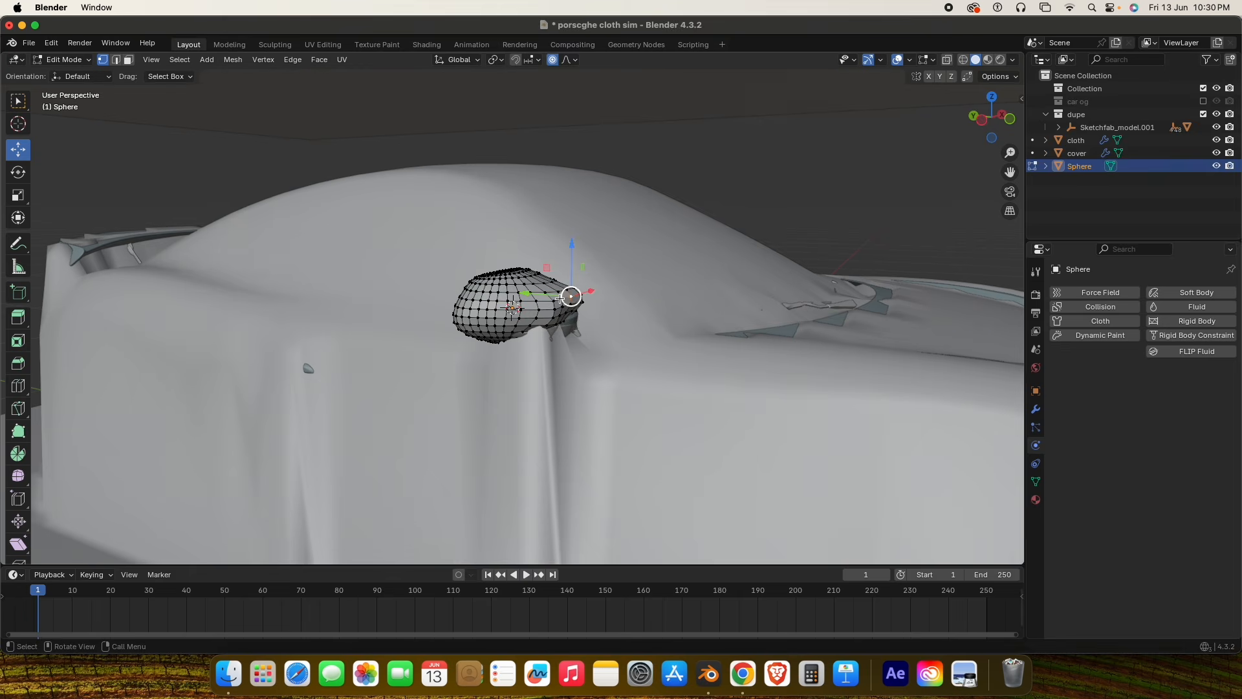
Lower the sphere's tapered tip and its top vertex slightly in X-ray view to match the mirror's profile.
middle_click_drag(560, 298, 711, 323)
key("alt+z")
scroll(518, 291, "up", 5)
middle_click_drag(518, 291, 647, 272)
left_click(686, 285)
left_click_drag(691, 245, 690, 253)
left_click(550, 206)
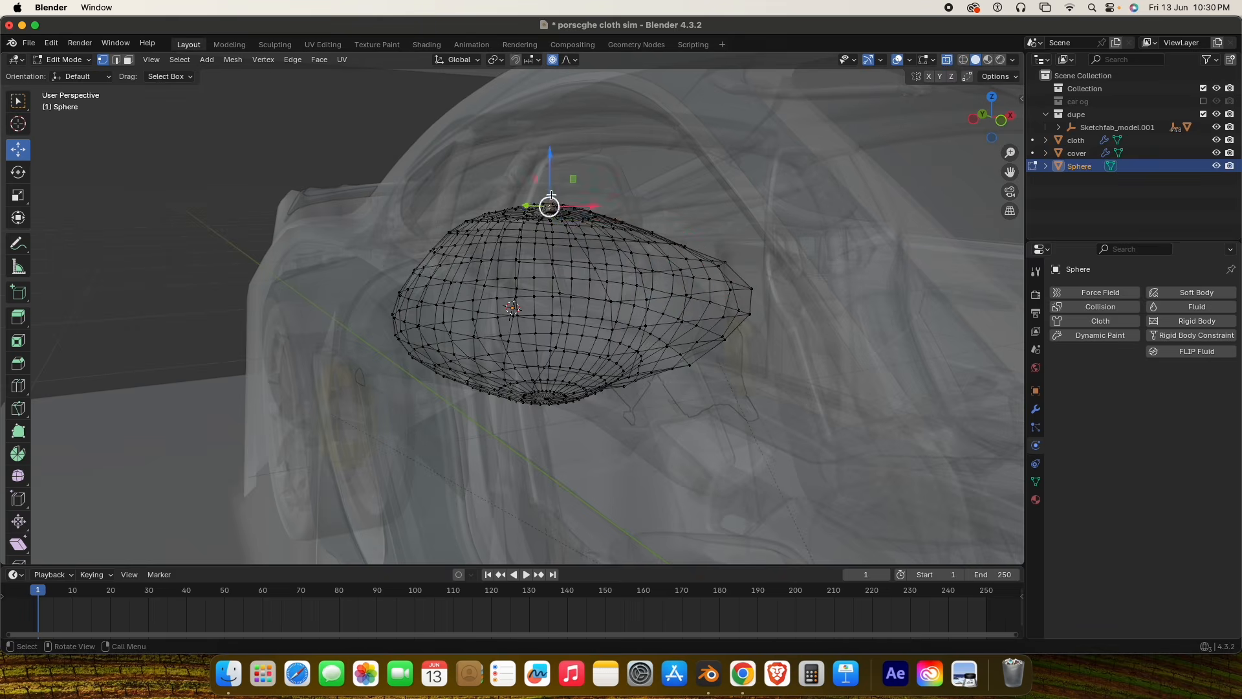
left_click_drag(550, 196, 551, 219)
Turn off X-ray, pull the sphere's lower front vertices outward and down over the mirror's exposed underside, and return to Object Mode.
key("alt+z")
middle_click_drag(585, 227, 586, 326)
left_click(606, 342)
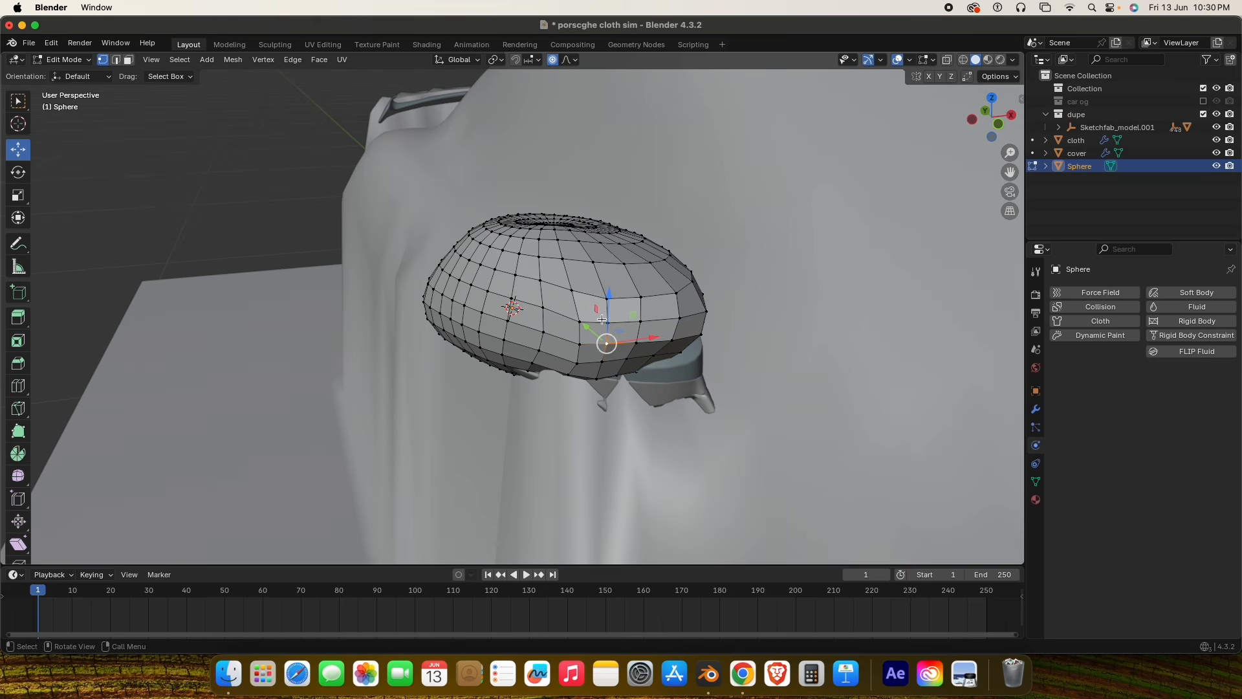
left_click_drag(602, 320, 610, 313)
left_click_drag(648, 348, 688, 345)
left_click(680, 345)
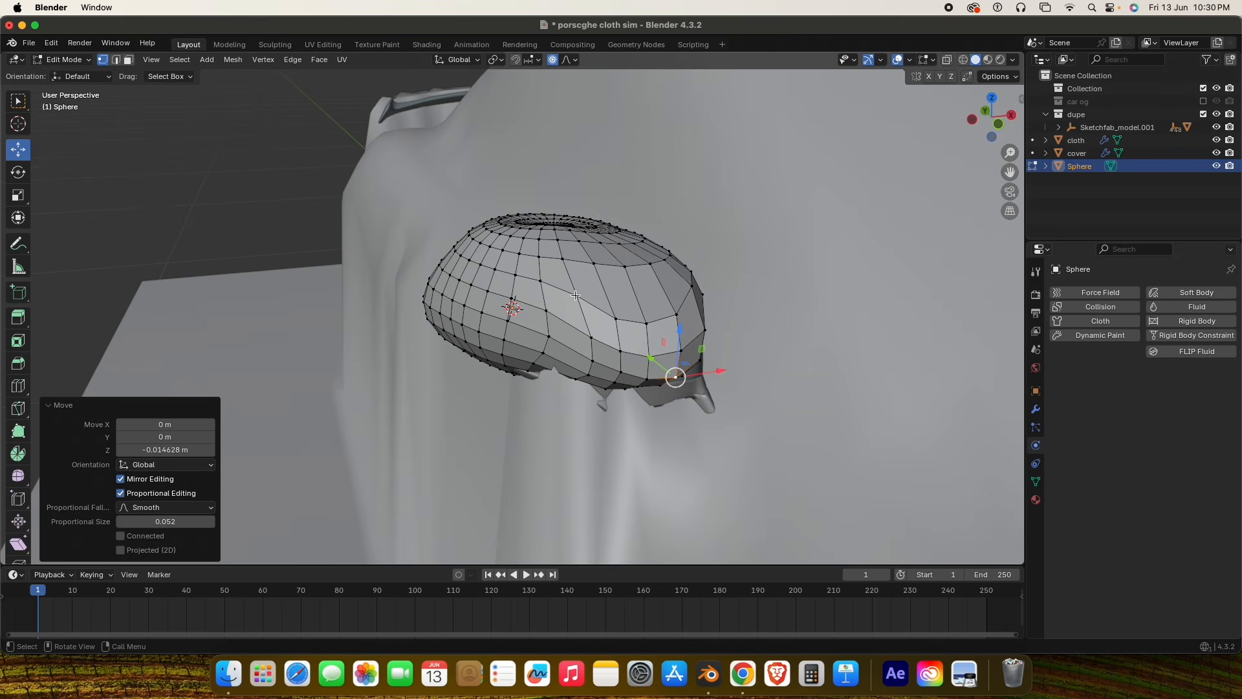
key("Tab")
scroll(627, 348, "down", 5)
middle_click_drag(599, 328, 513, 319)
scroll(546, 310, "up", 5)
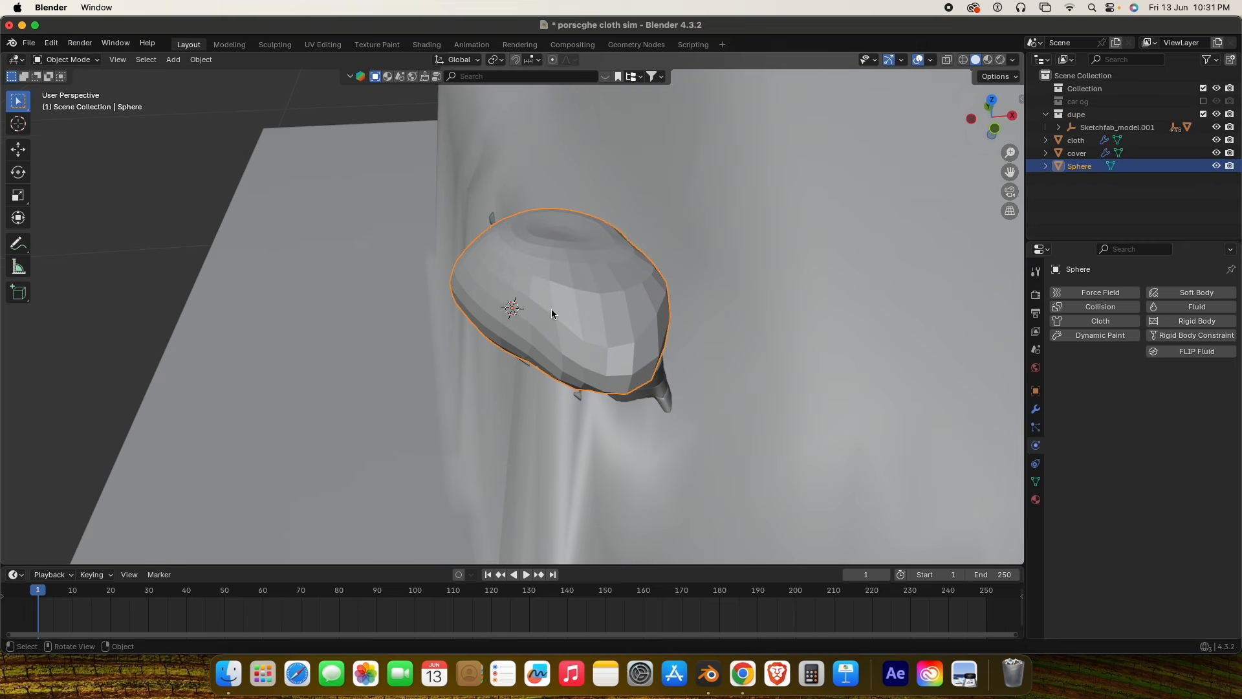
Duplicate the mirror-shaped sphere and move the copy about 0.777 m along X to the opposite side mirror.
key("shift+d")
right_click(557, 307)
scroll(556, 305, "up", 5)
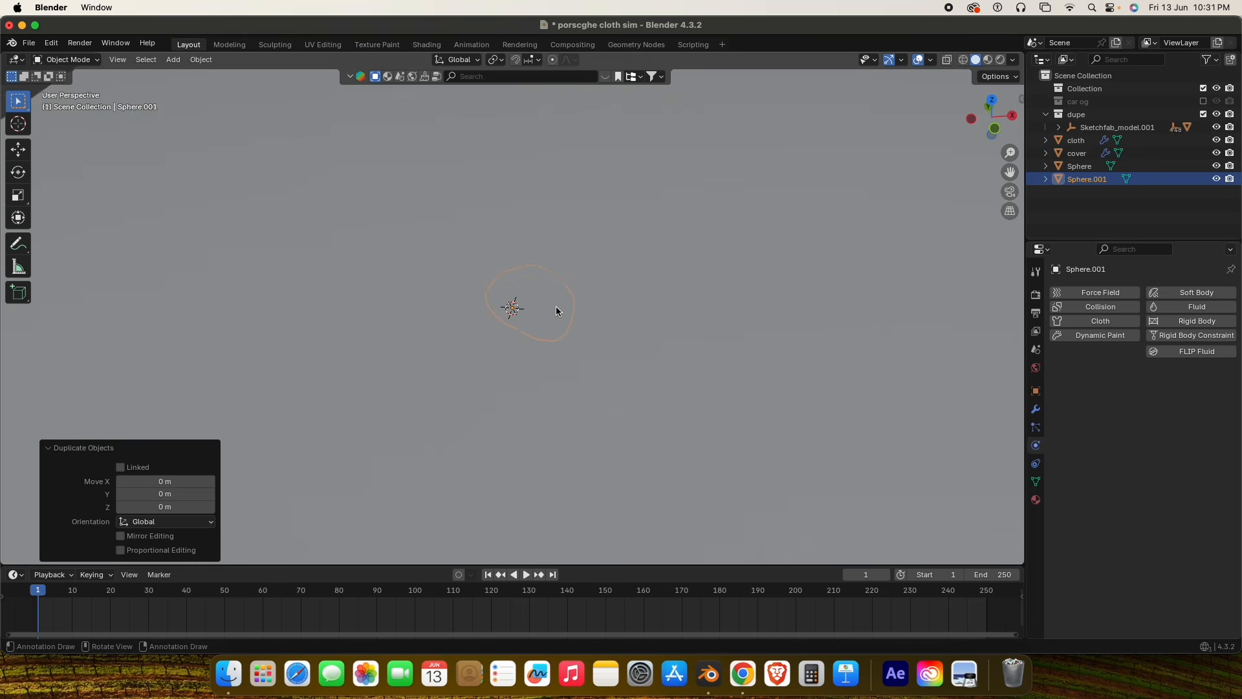
scroll(556, 306, "down", 5)
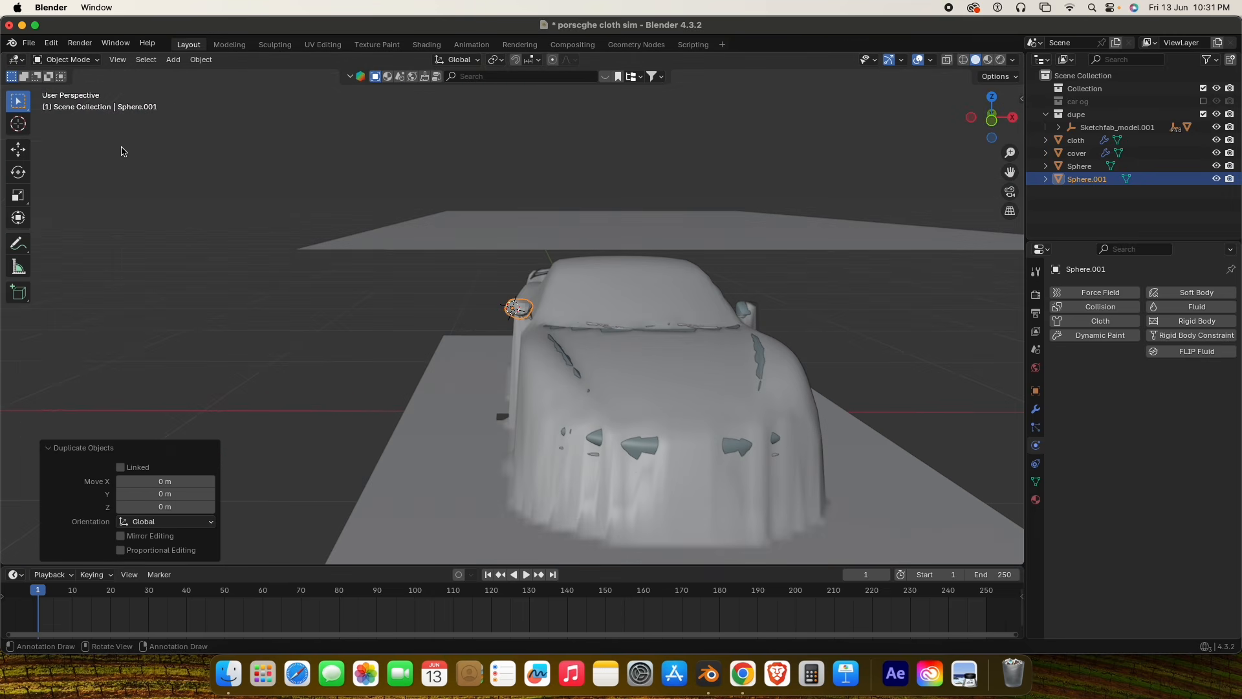
left_click(17, 150)
Rotate the duplicate about -76° around Z, refine its rotation and position over the mirror, and lower it by about 0.004 m.
key("r")
key("z")
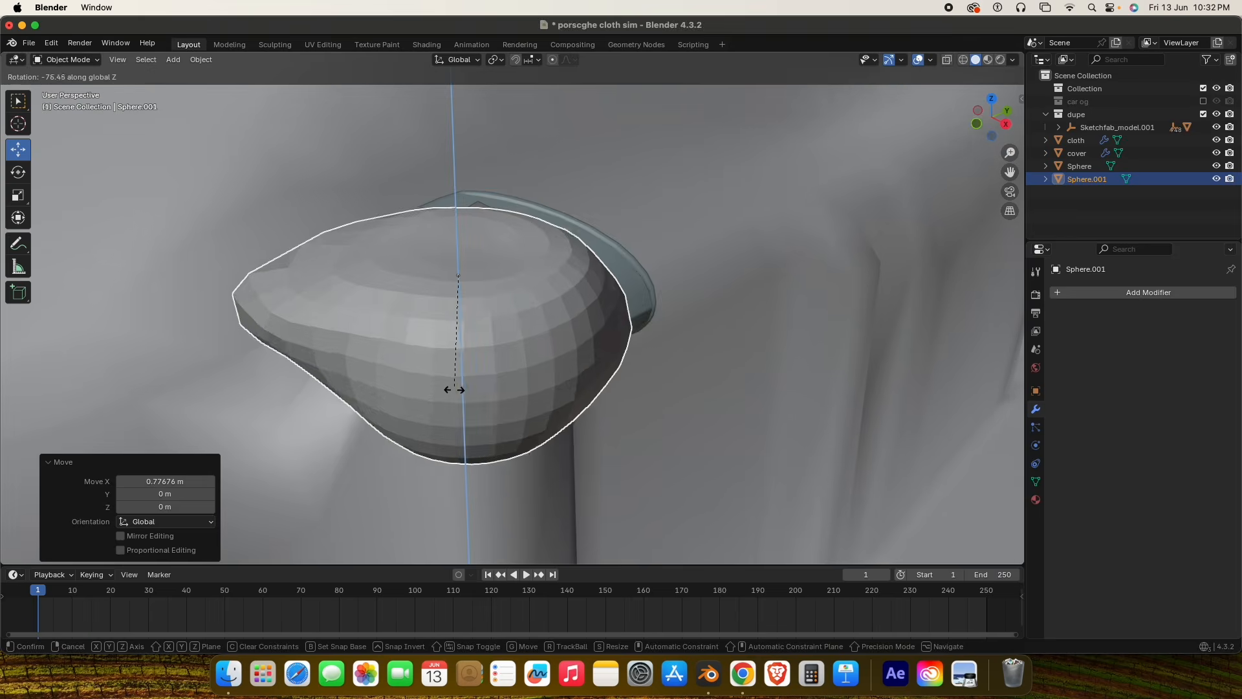
left_click(453, 389)
left_click_drag(582, 435, 584, 424)
key("r")
key("z")
left_click(534, 302)
left_click_drag(525, 236, 497, 246)
middle_click_drag(718, 285, 615, 326)
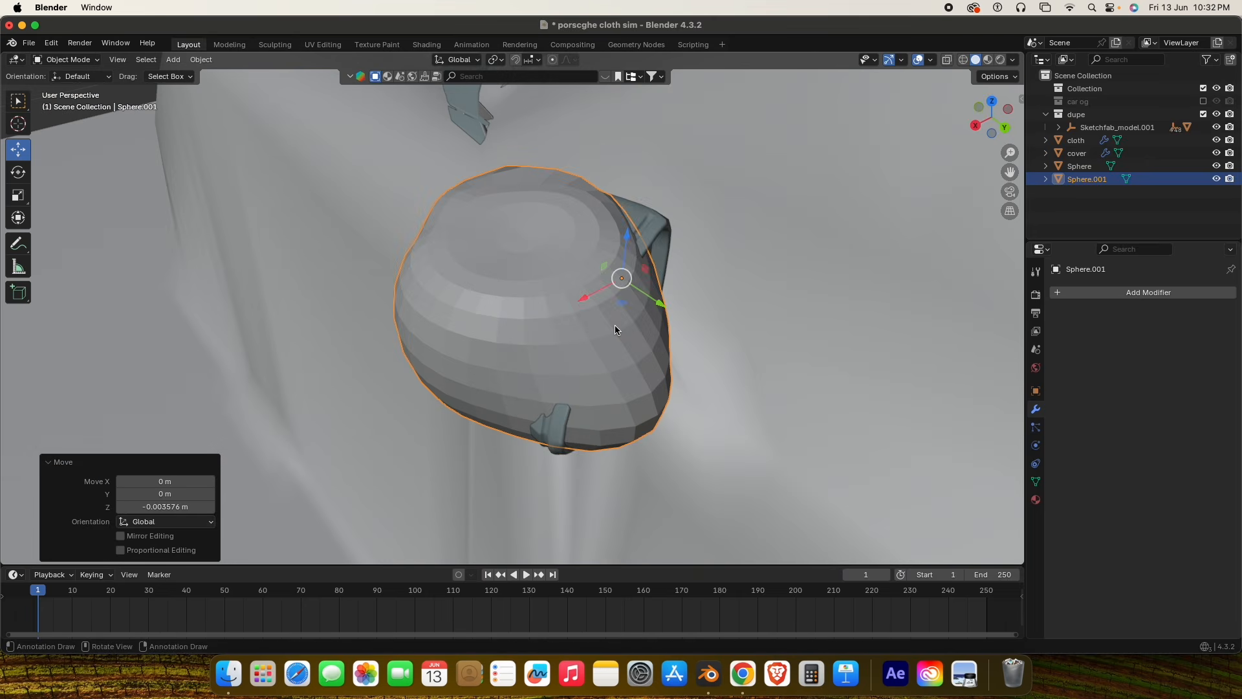
Fine-tune the duplicate's Z rotation and shift it about 0.022 m along Y to cover the mirror.
key("r")
key("z")
left_click(637, 337)
left_click_drag(658, 302, 683, 328)
middle_click_drag(744, 382, 619, 374)
Add Collision physics to the duplicated sphere and select the original sphere on the other mirror.
left_click(1037, 465)
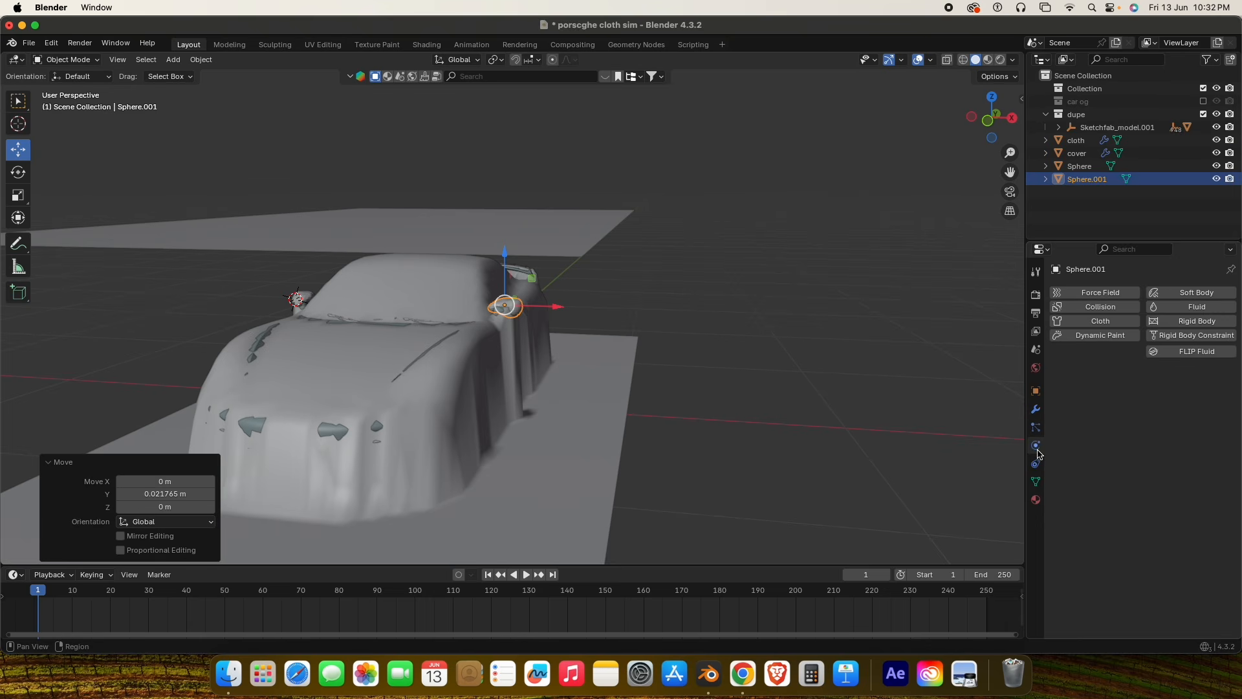
left_click(1094, 307)
mouse_move(388, 330)
middle_mouse_down()
mouse_move(402, 335)
mouse_move(387, 333)
middle_mouse_up()
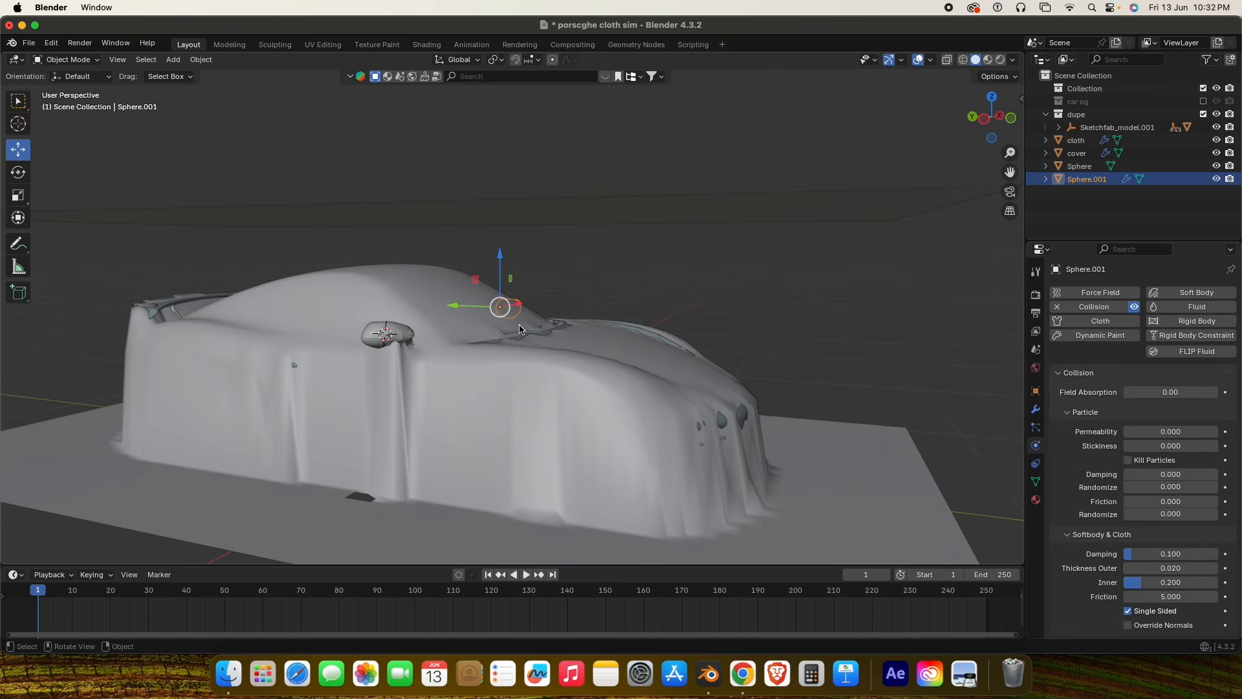
left_click(386, 333)
left_click(1071, 324)
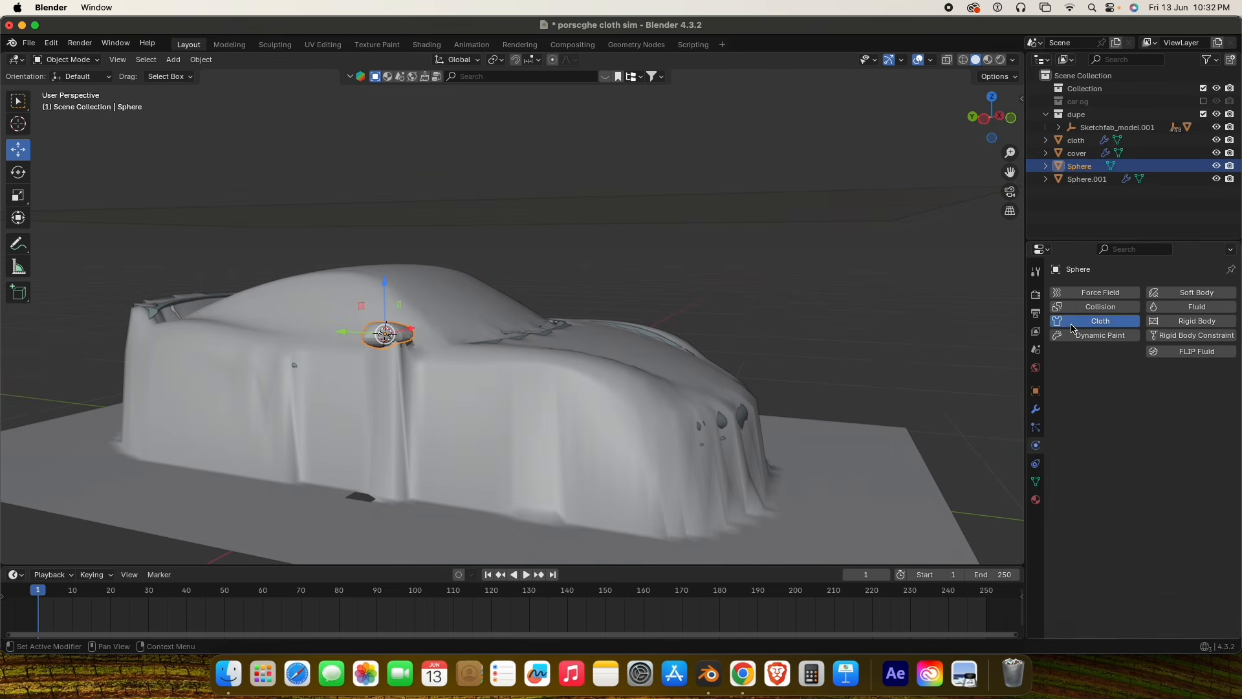
middle_click_drag(565, 297, 702, 299)
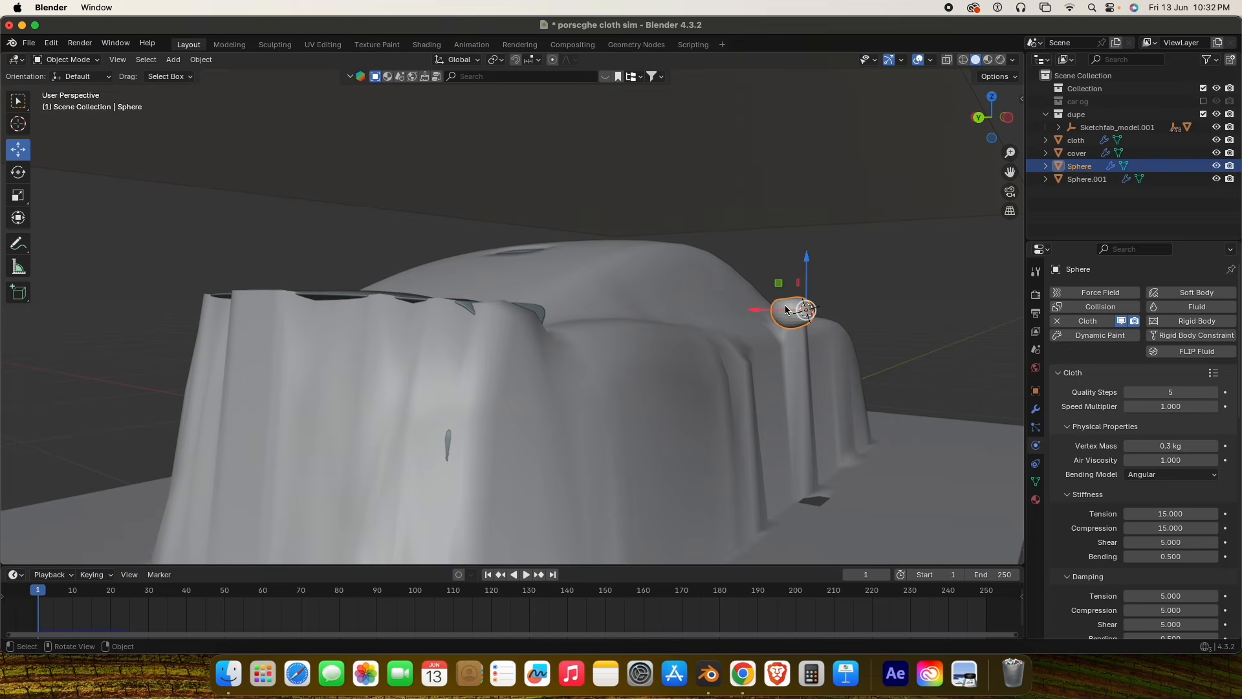
left_click(1057, 322)
Add Collision physics to the original mirror sphere.
left_click(1094, 306)
mouse_move(841, 311)
middle_mouse_down()
mouse_move(865, 324)
mouse_move(853, 316)
middle_mouse_up()
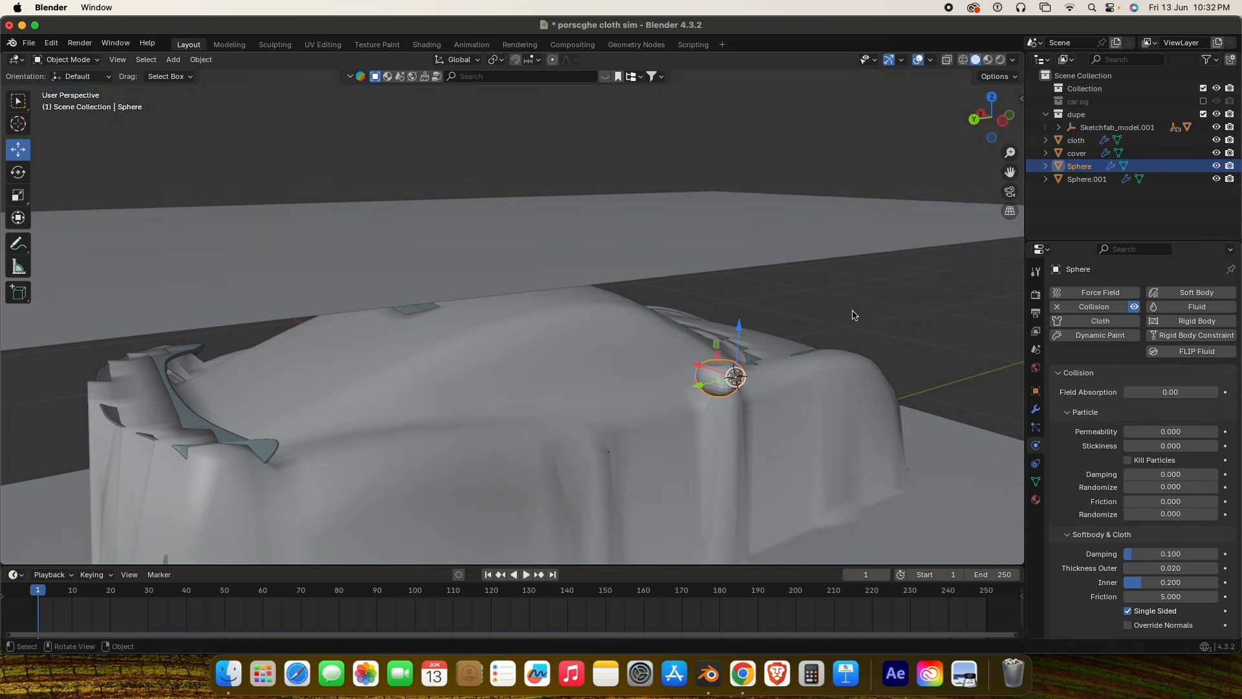
Play the cloth simulation to frame 40, pausing at frame 26, and examine how the cover drapes around both mirrors.
key("space")
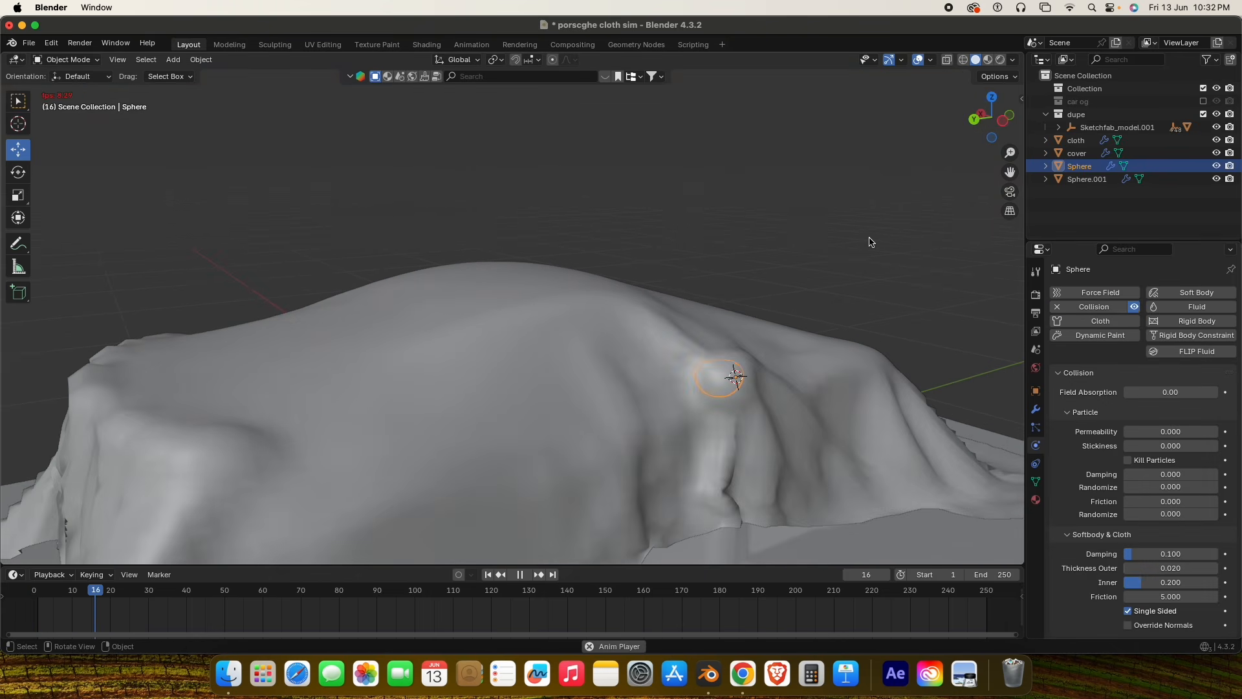
left_click(886, 295)
key("space")
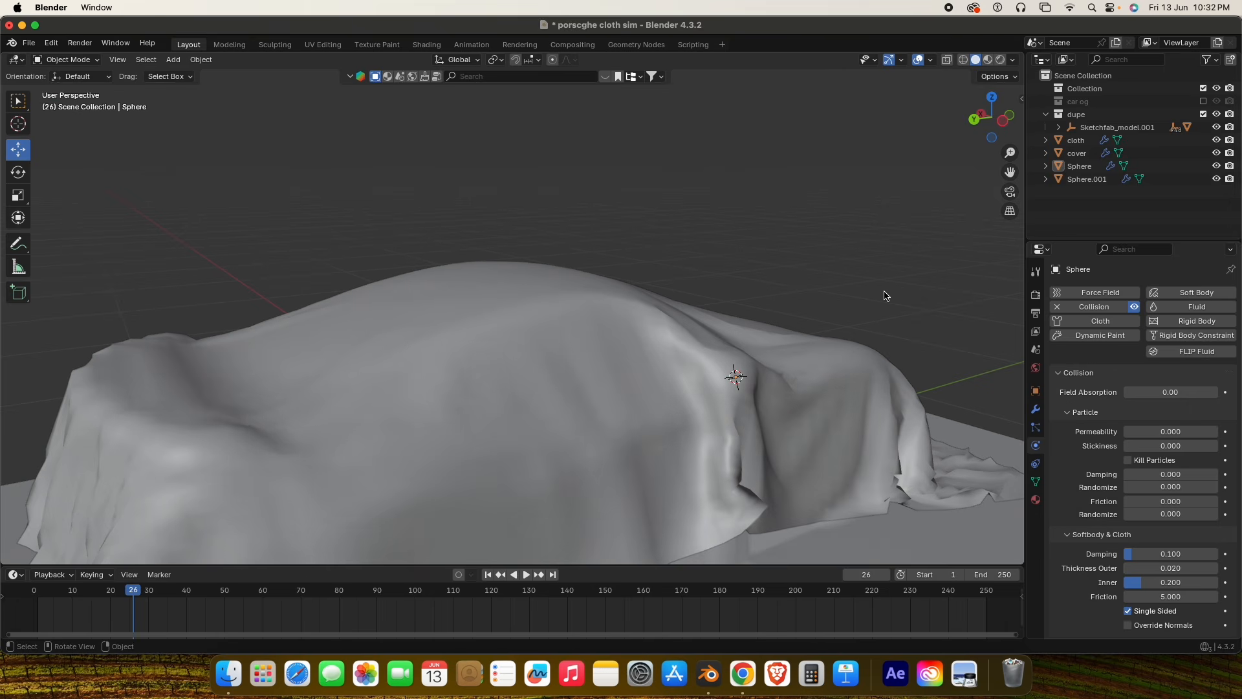
middle_click_drag(885, 296, 709, 351)
key("space")
key("space")
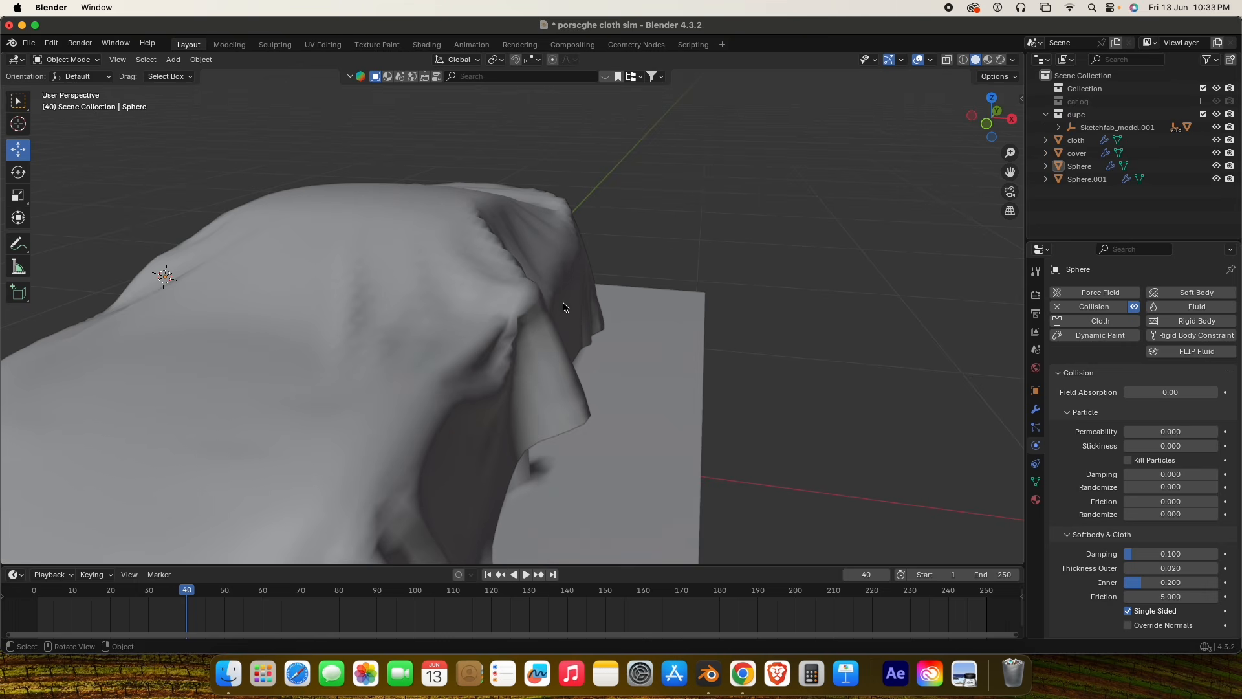
scroll(564, 304, "down", 5)
middle_click_drag(564, 304, 511, 308)
middle_click_drag(674, 316, 584, 308)
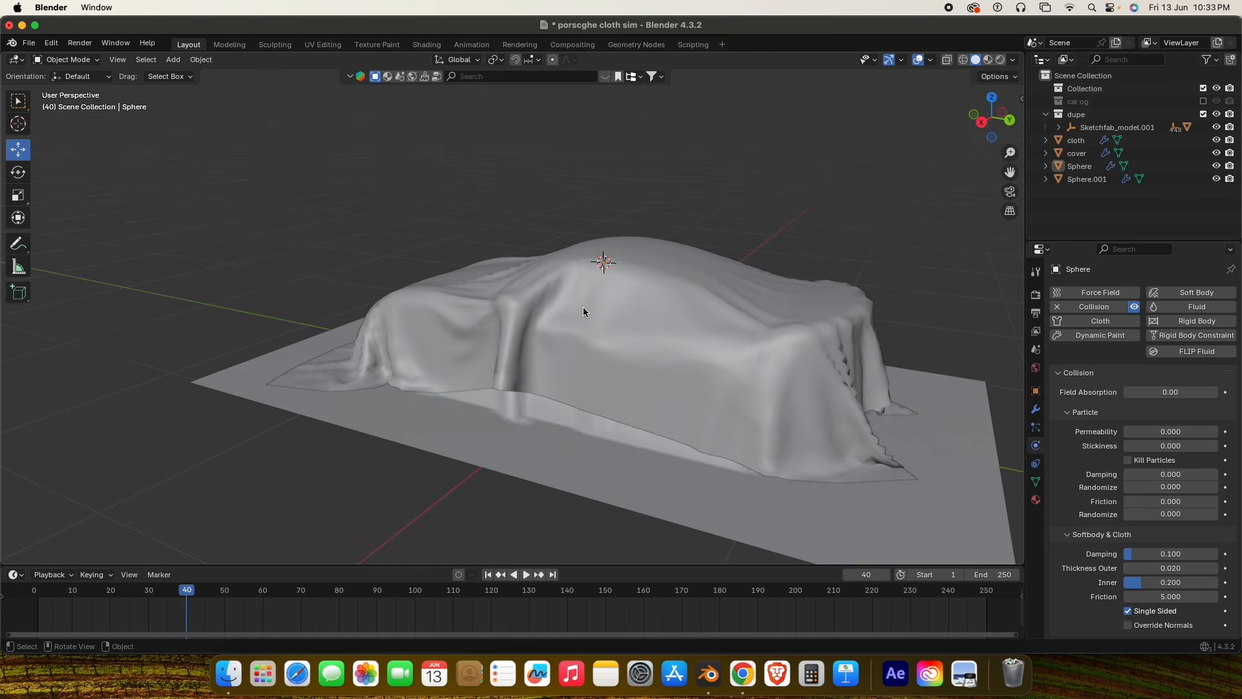
Return the animation to frame 1 and examine the cover mesh and the suspended cloth from several angles.
scroll(584, 311, "down", 1)
key("space")
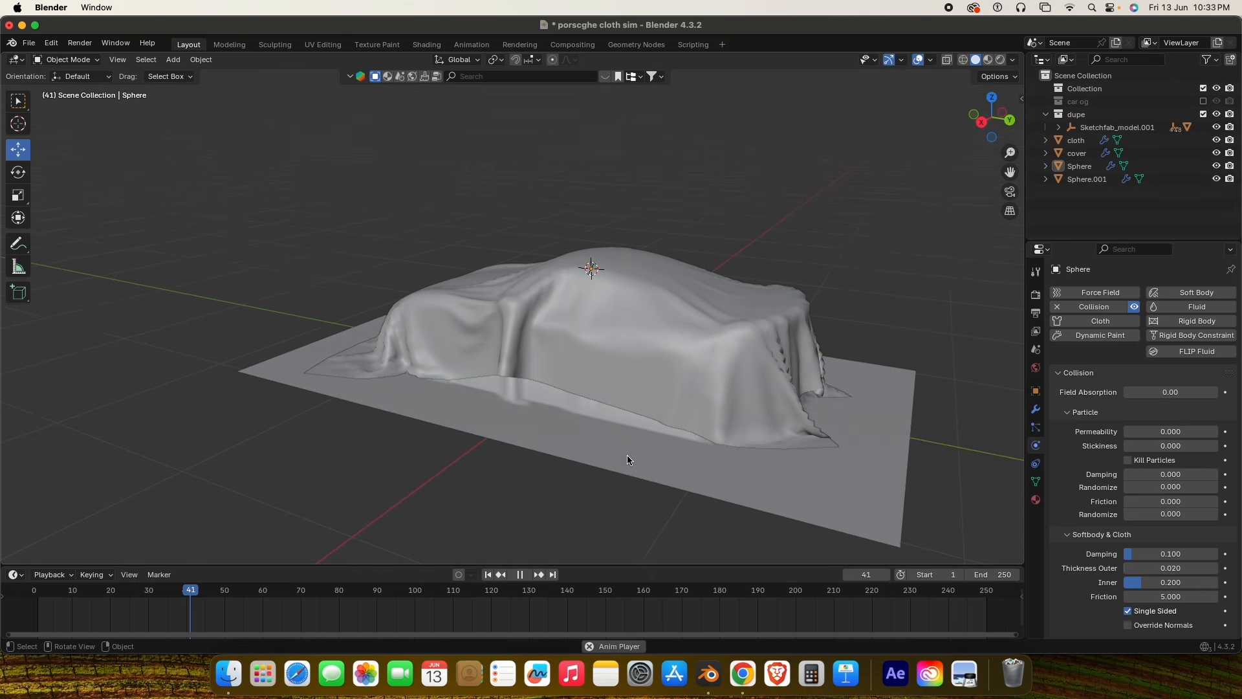
left_click(518, 575)
left_click(489, 574)
middle_click_drag(529, 541, 728, 359)
scroll(728, 359, "up", 2)
left_click(884, 286)
scroll(884, 285, "down", 4)
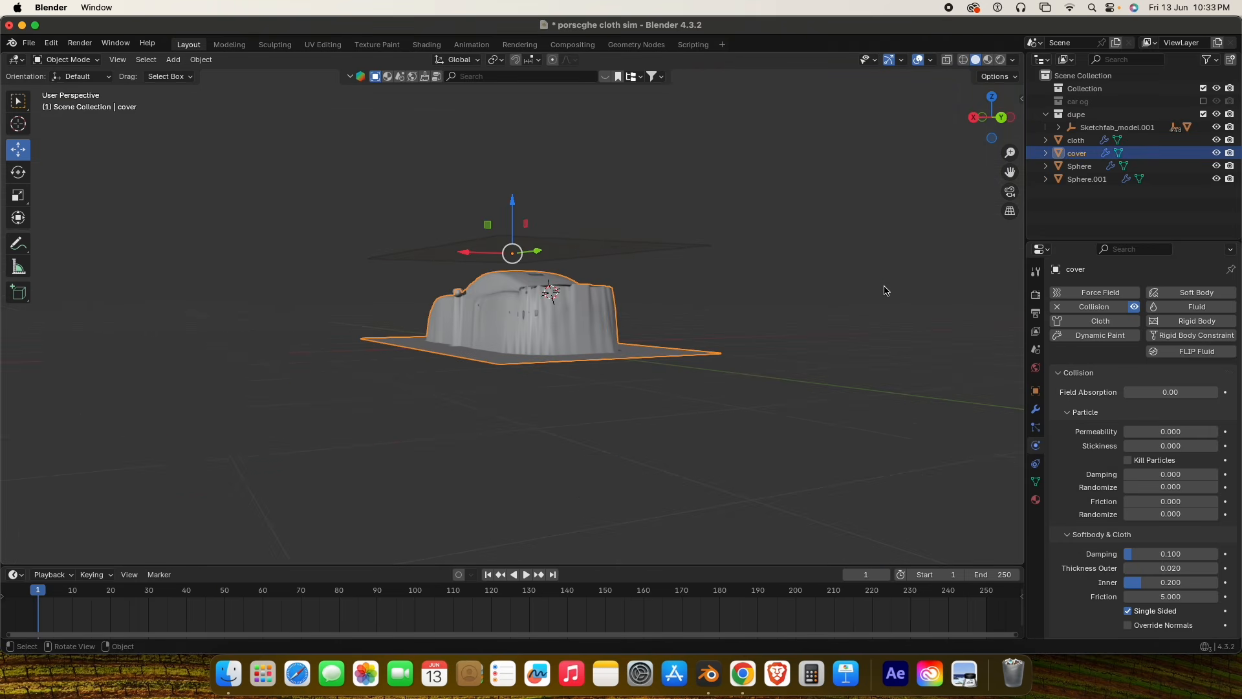
middle_click_drag(884, 288, 687, 349)
scroll(687, 350, "up", 4)
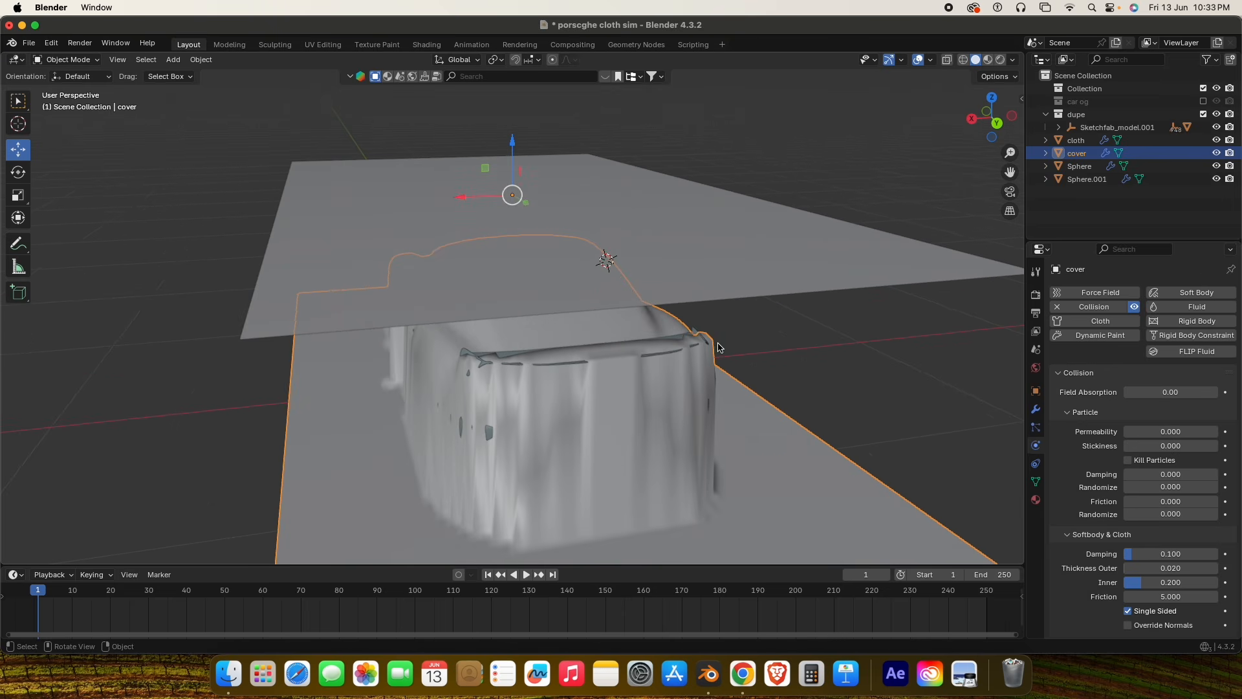
Play the cloth simulation to frame 60, scrub back to frame 53, and return to frame 1.
key("space")
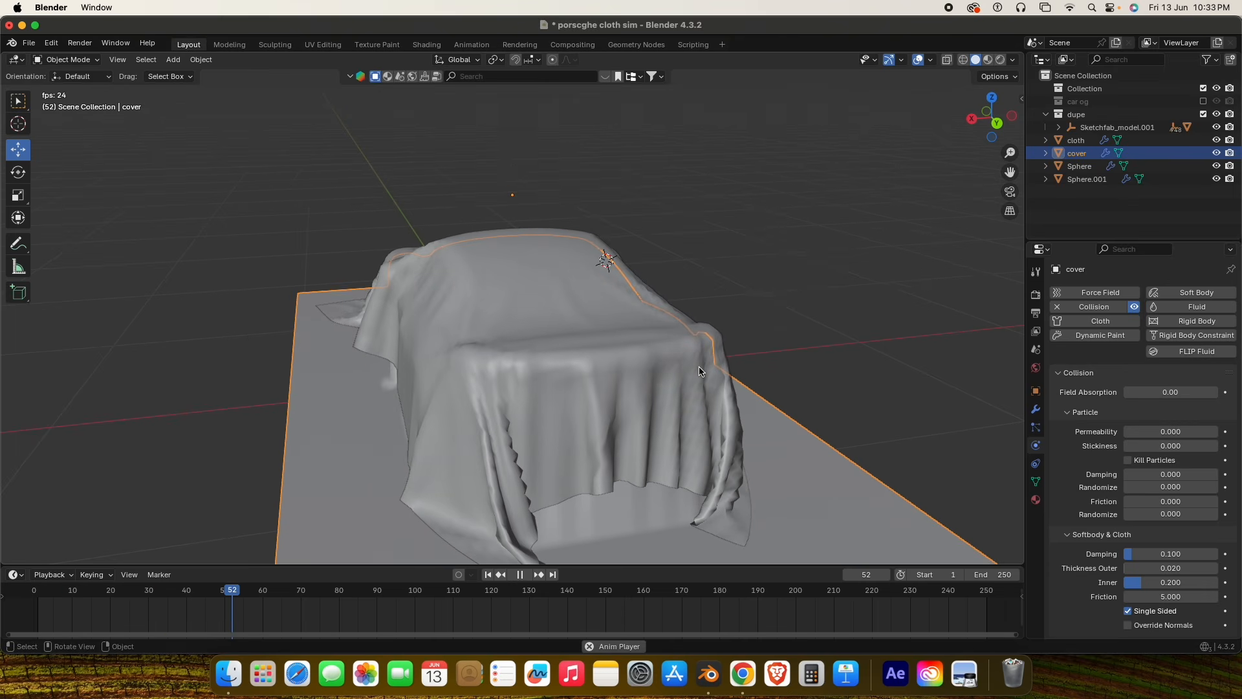
middle_click_drag(688, 352, 693, 355)
key("space")
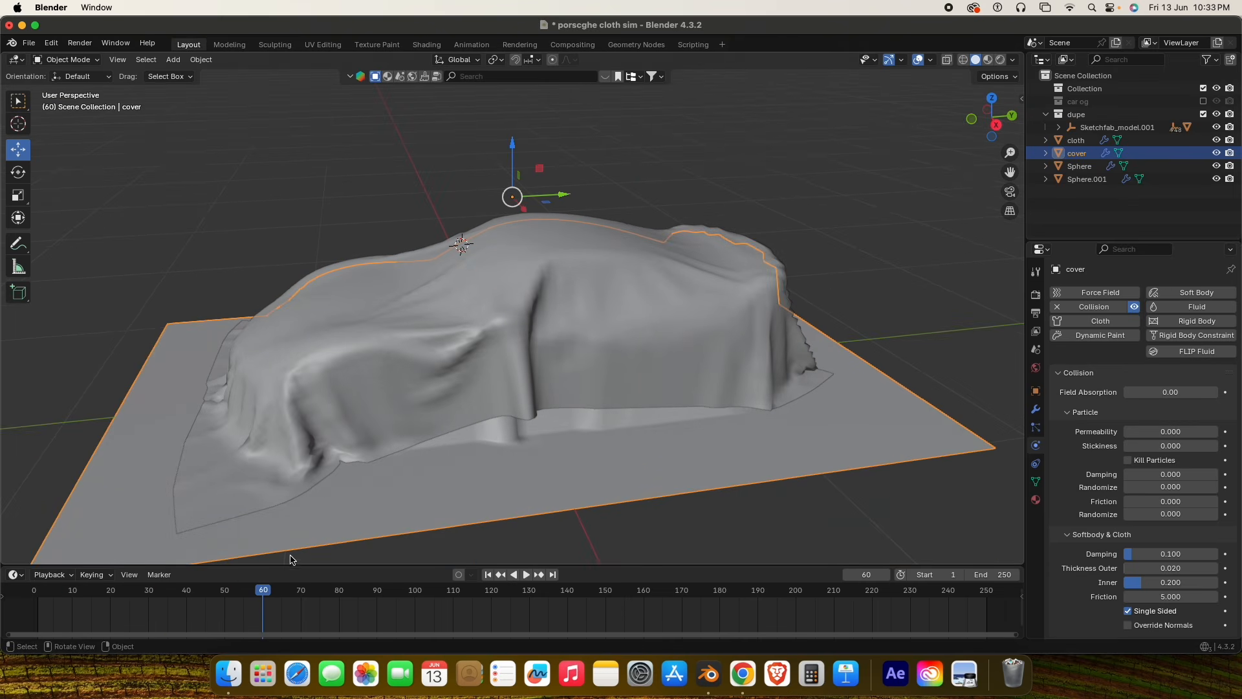
left_click_drag(266, 592, 236, 615)
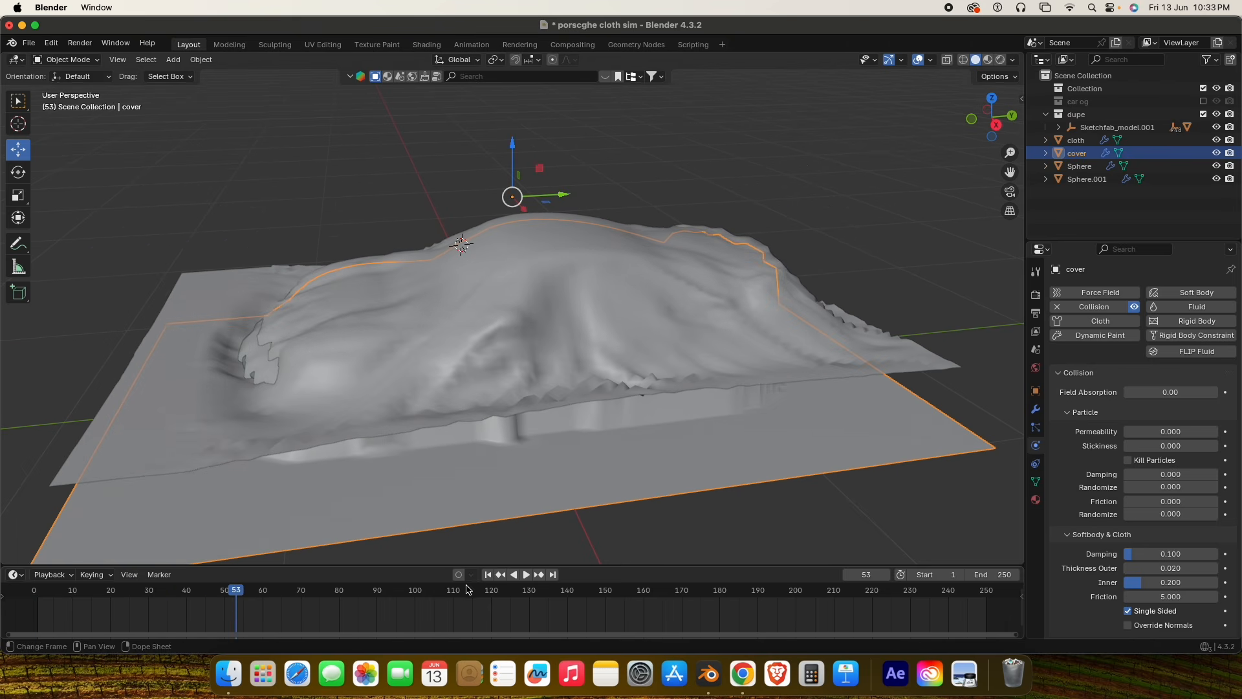
left_click(487, 576)
Hide the cover object in the viewport and play the cloth simulation to frame 67 before returning to frame 1.
middle_click_drag(291, 214, 575, 309)
left_click(551, 249)
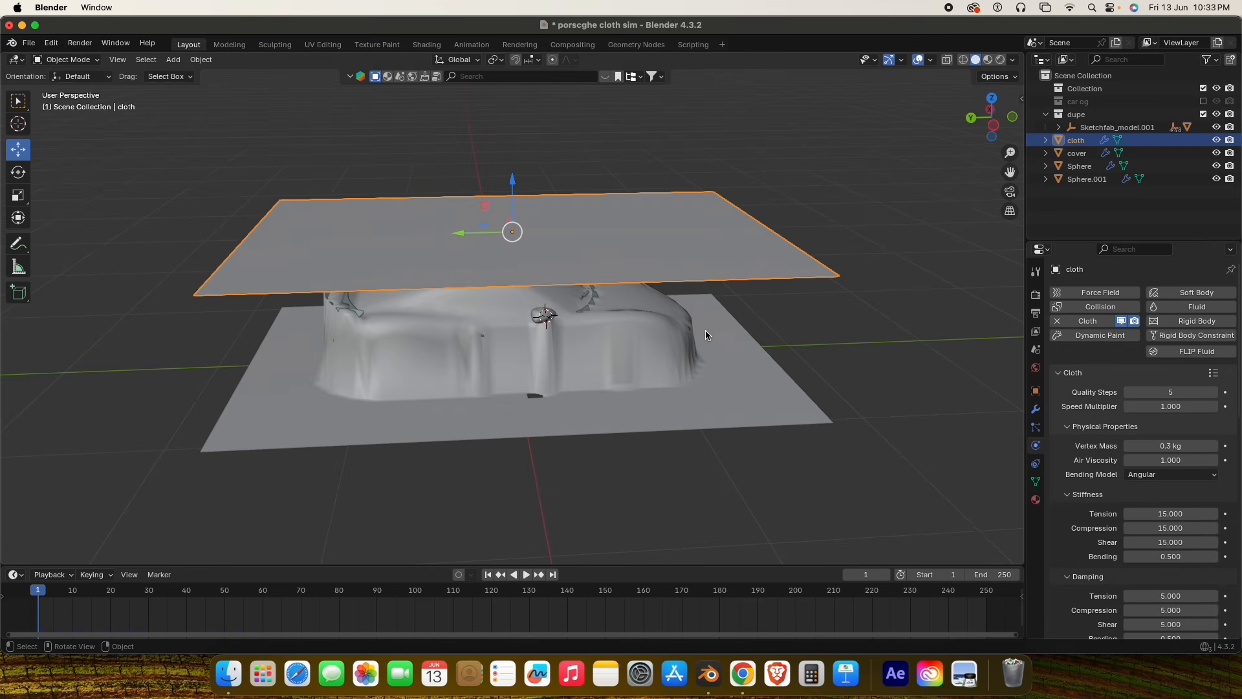
left_click(676, 362)
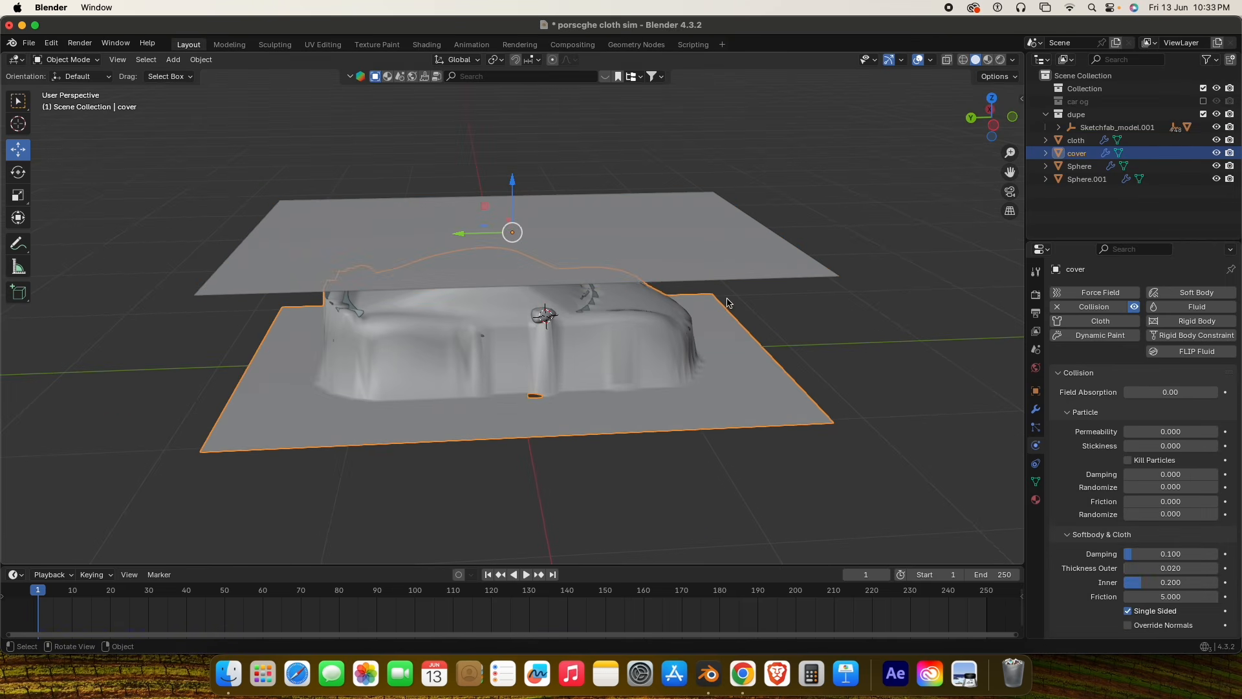
left_click(1216, 153)
key("space")
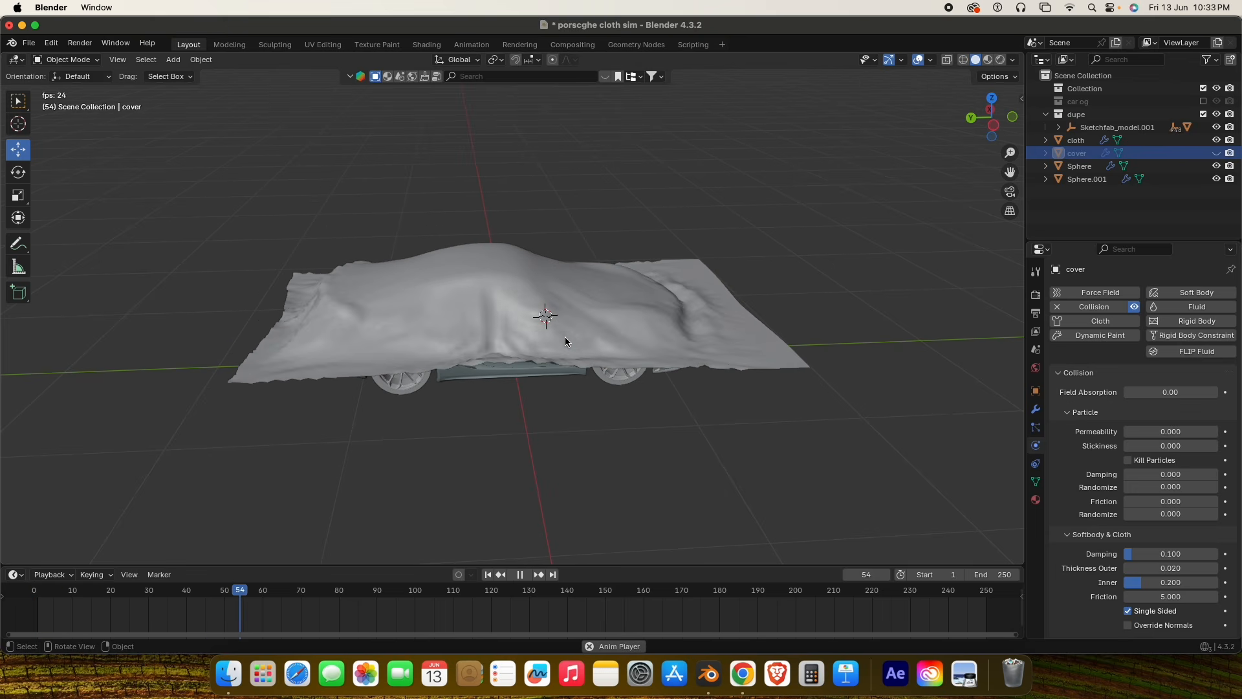
key("space")
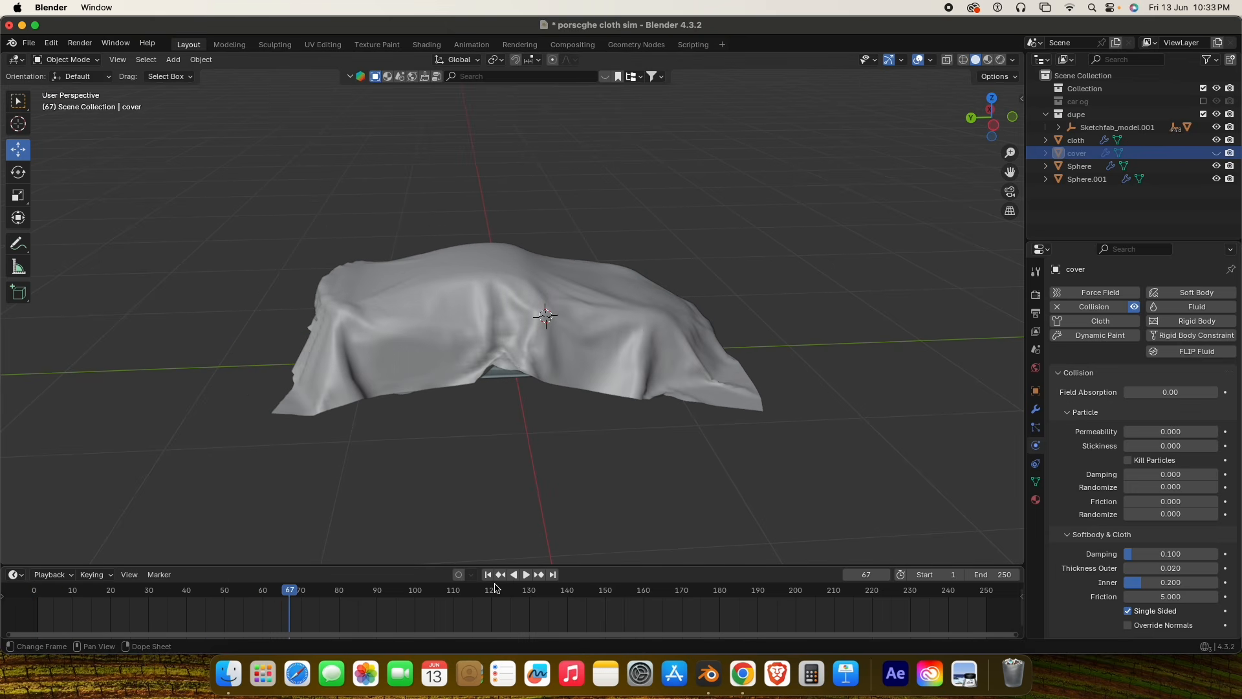
left_click(488, 574)
Select the cloth plane above the car and enlarge the timeline area below the viewport.
left_click(584, 216)
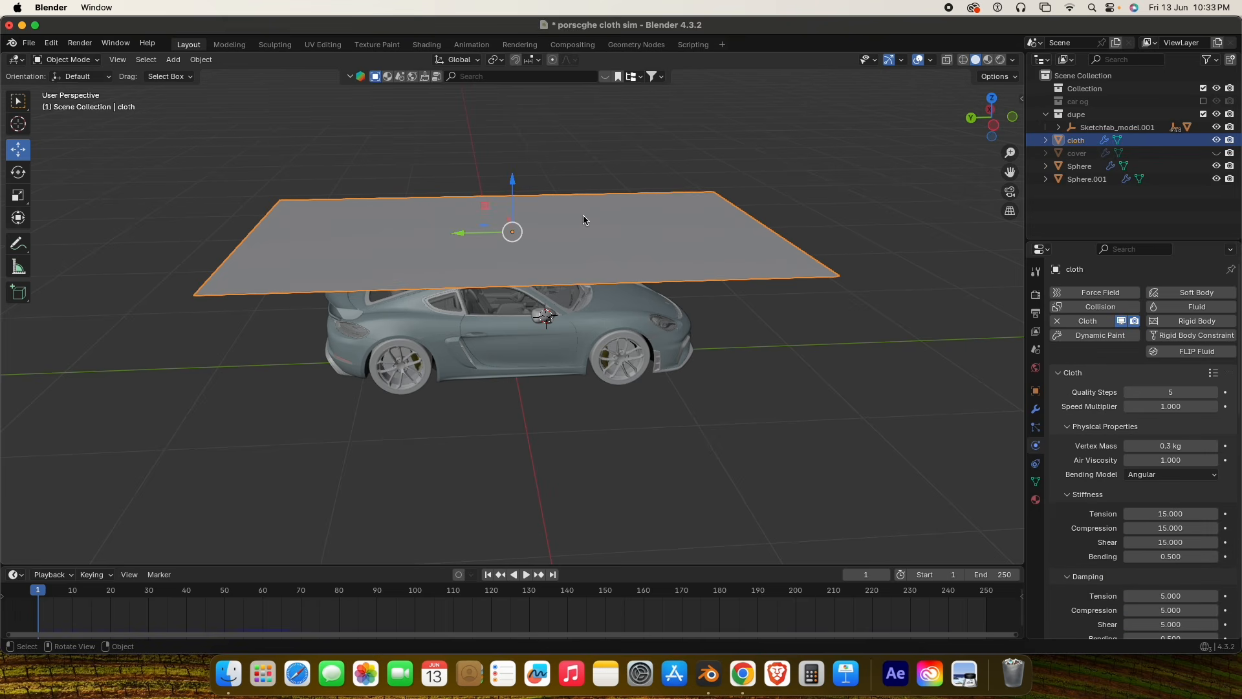
left_click_drag(553, 567, 553, 413)
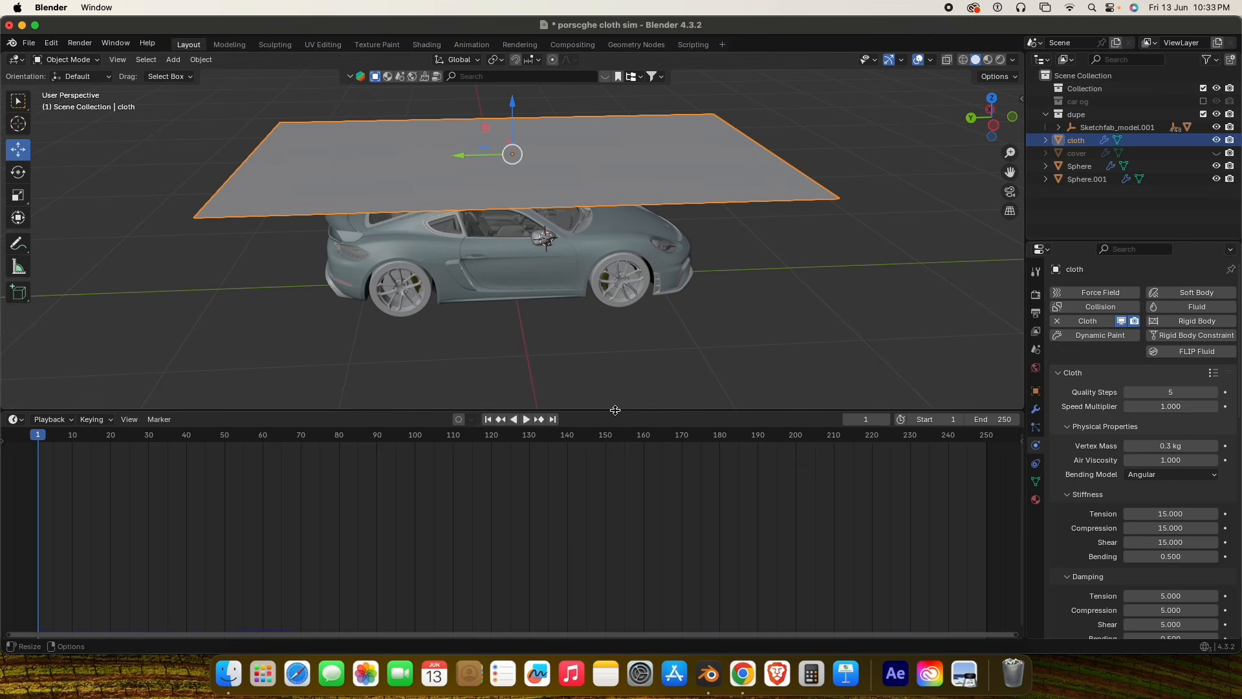
left_click_drag(615, 409, 629, 495)
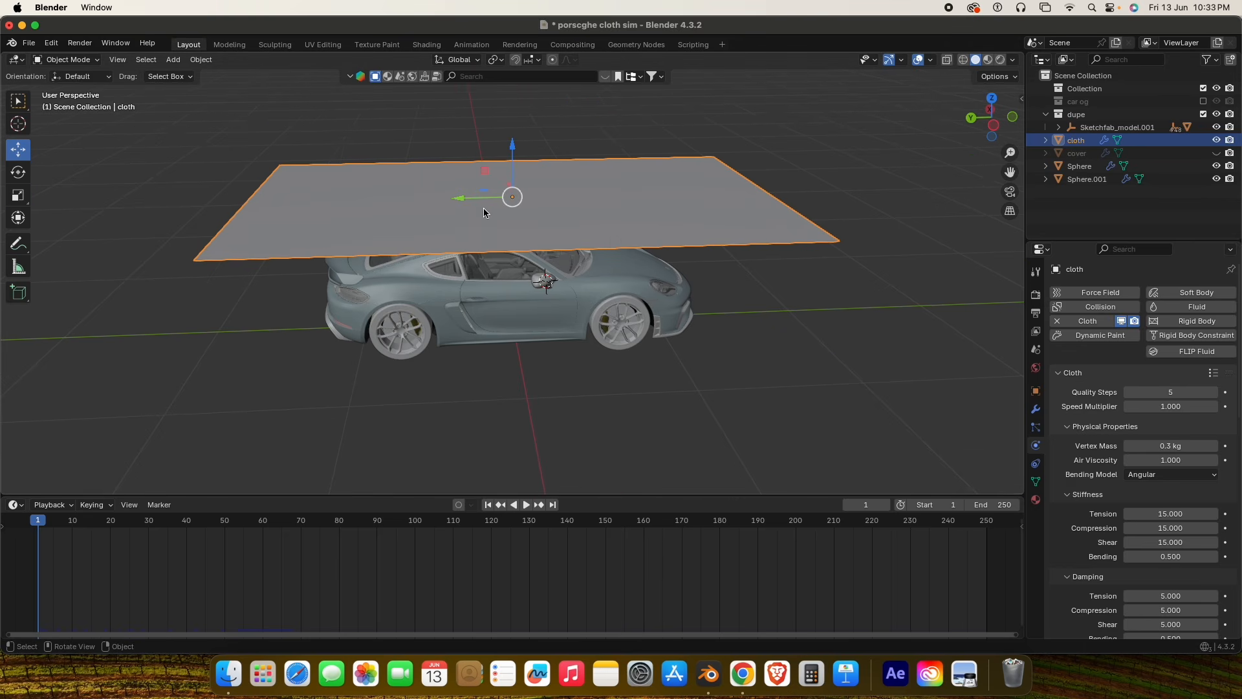
Toggle the cloth in and out of Edit Mode, recalculate its simulation to about frame 174, and return to frame 1.
key("Tab")
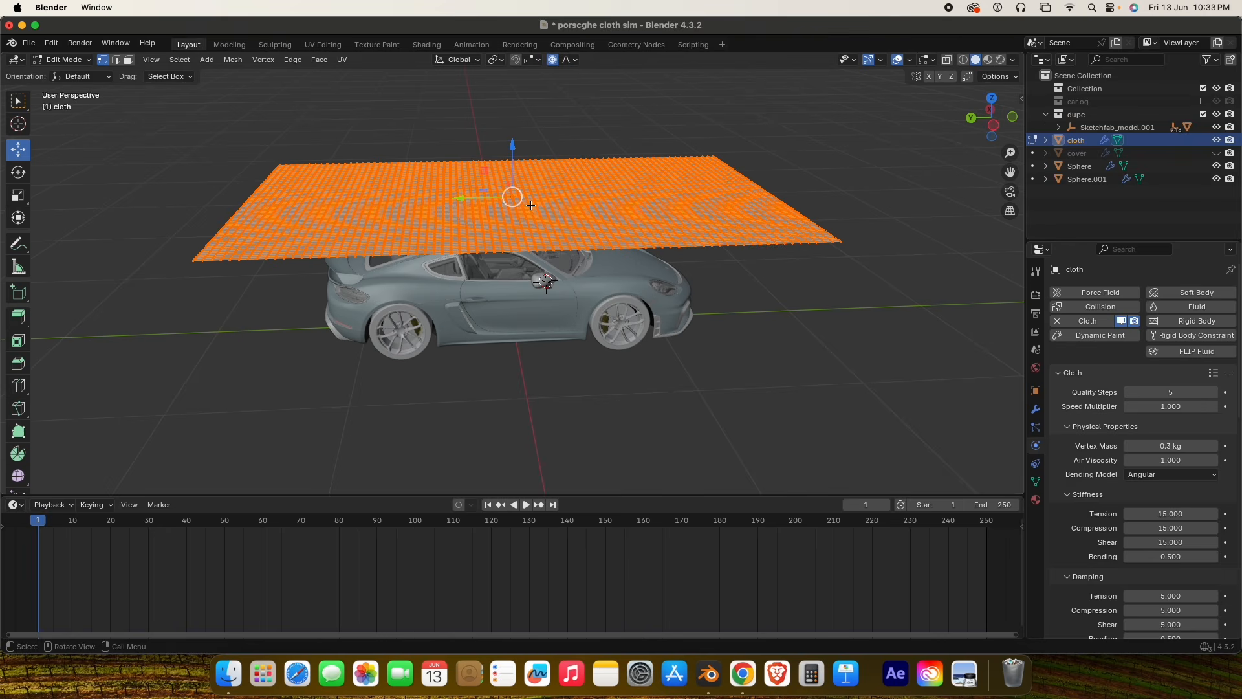
key("Tab")
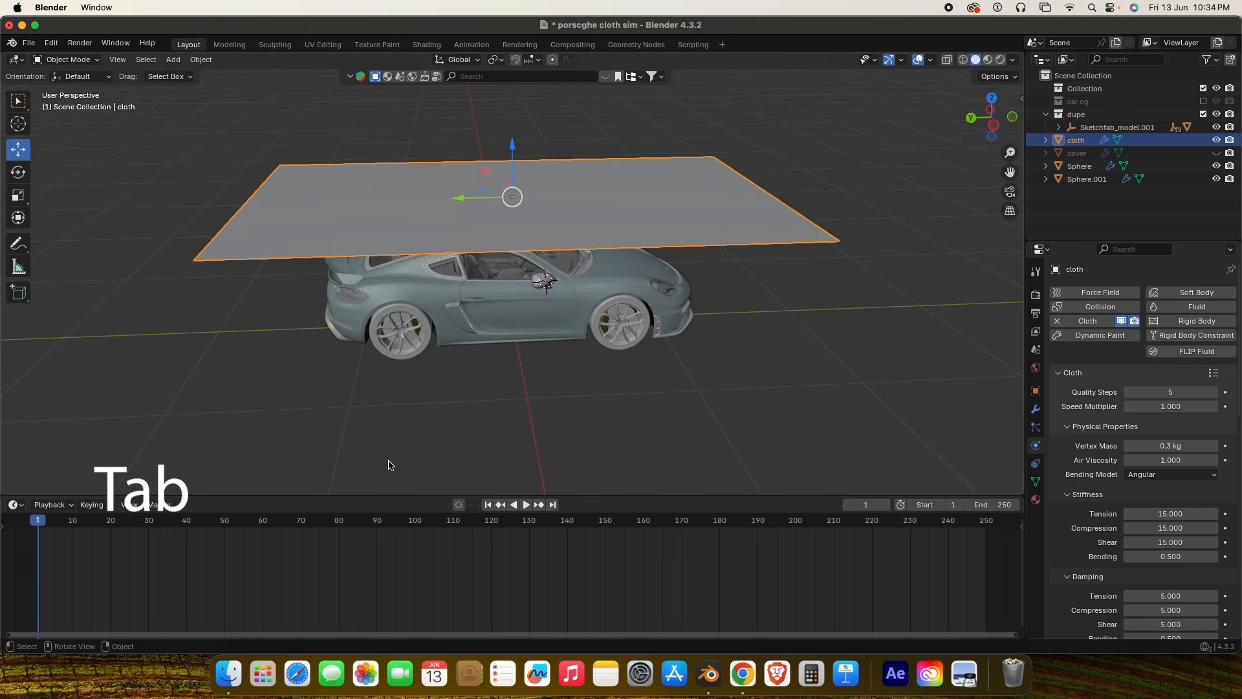
key("space")
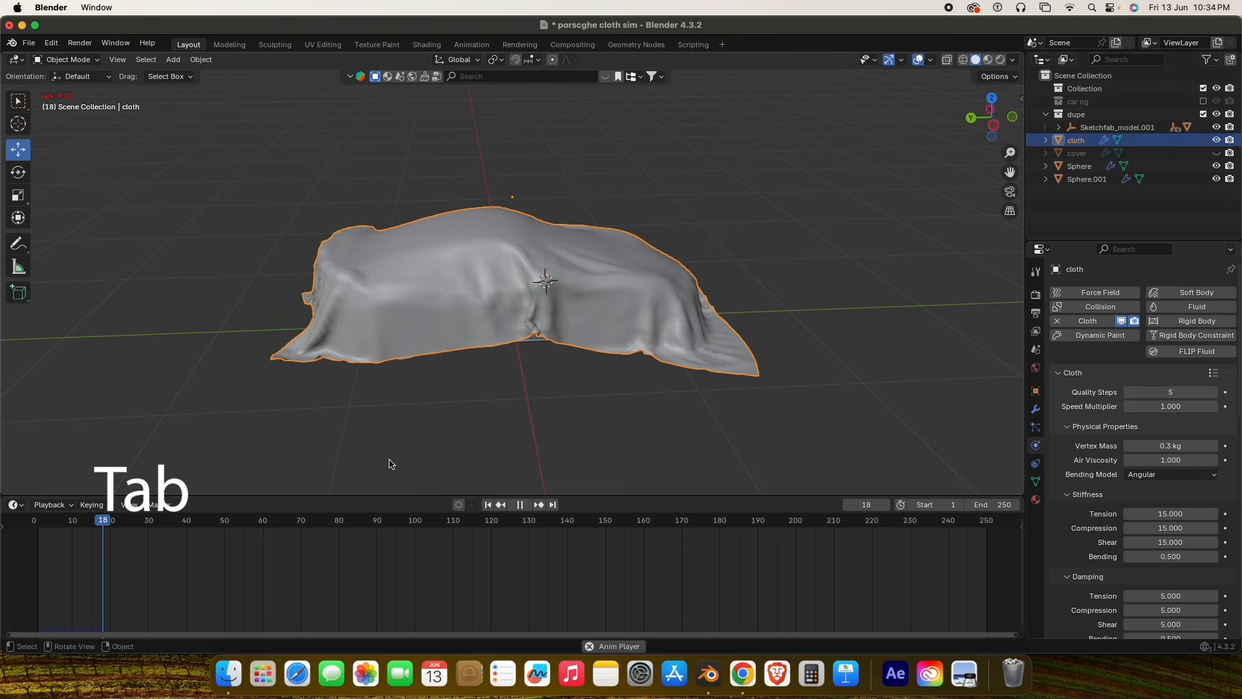
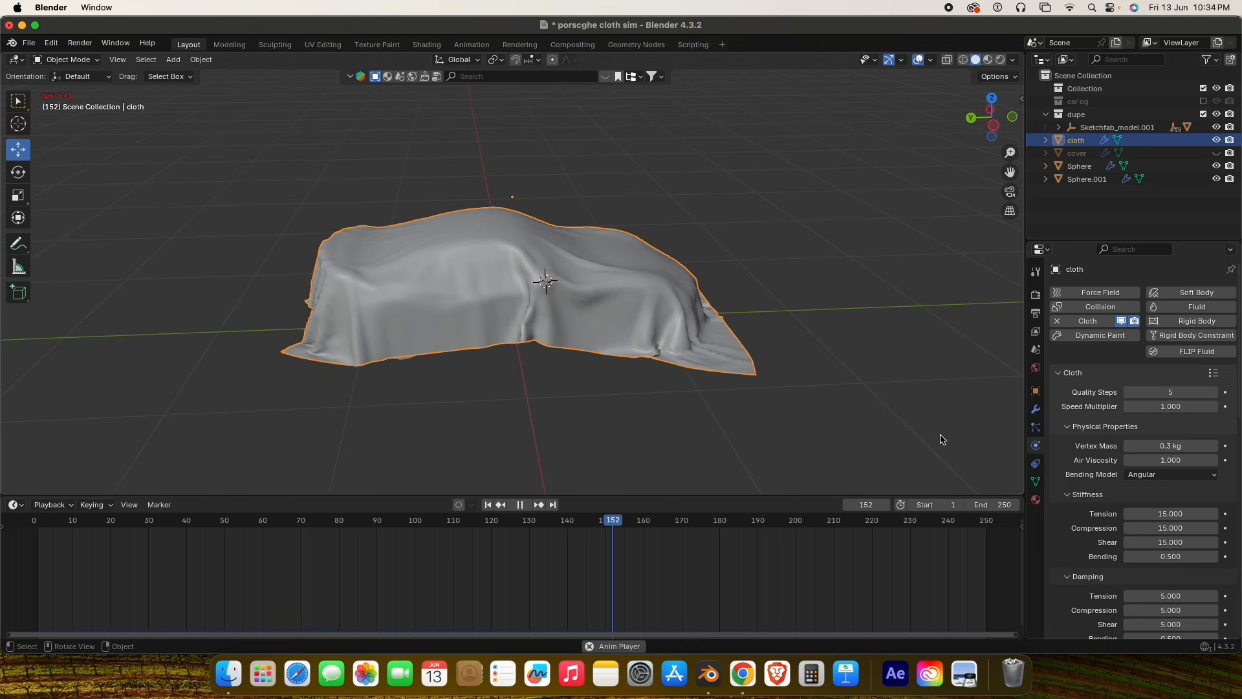
scroll(1105, 513, "down", 3)
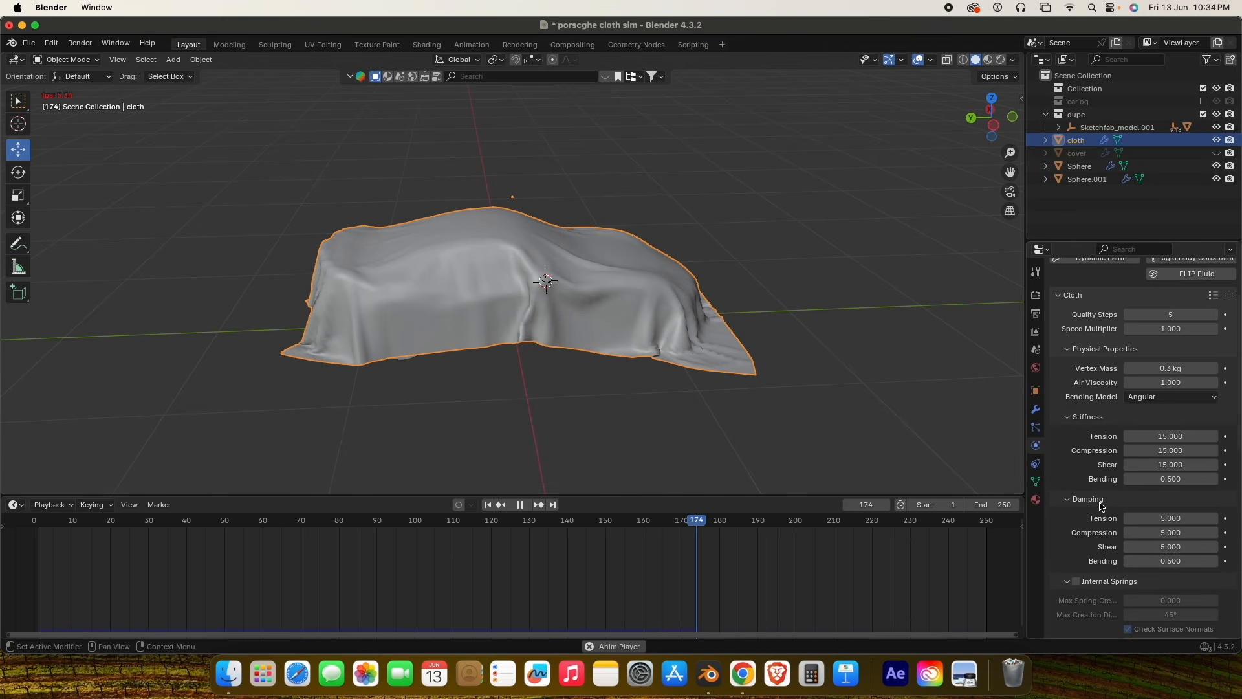
left_click(520, 505)
left_click(492, 506)
Replay the cached cloth simulation from the start, pause it, and return to frame 1.
key("space")
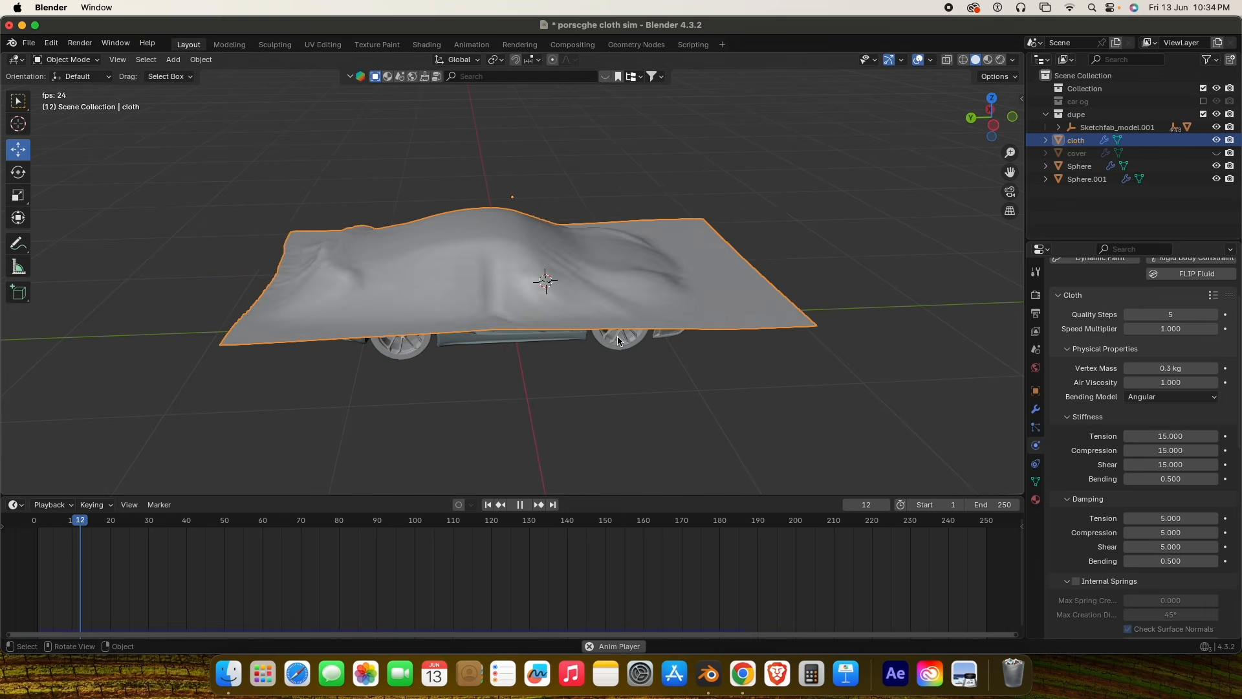
key("space")
middle_click_drag(732, 355, 678, 338)
scroll(651, 341, "down", 3)
left_click(489, 505)
middle_click_drag(543, 348, 615, 352)
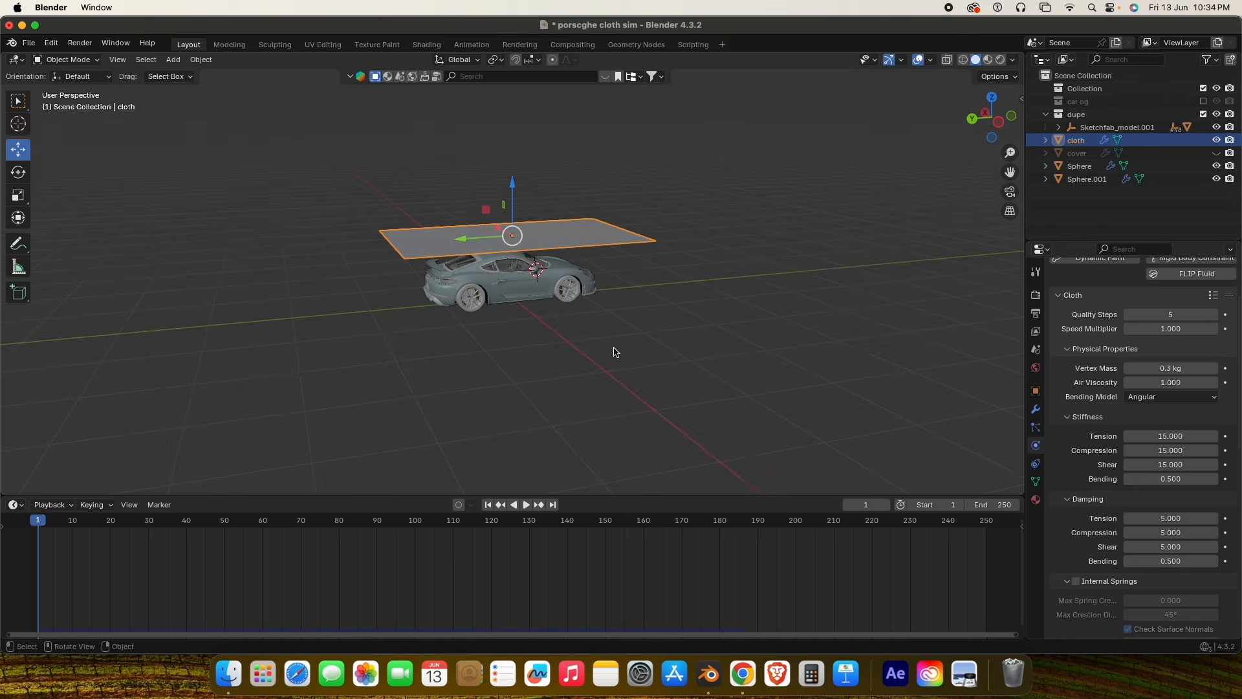
scroll(615, 352, "up", 3)
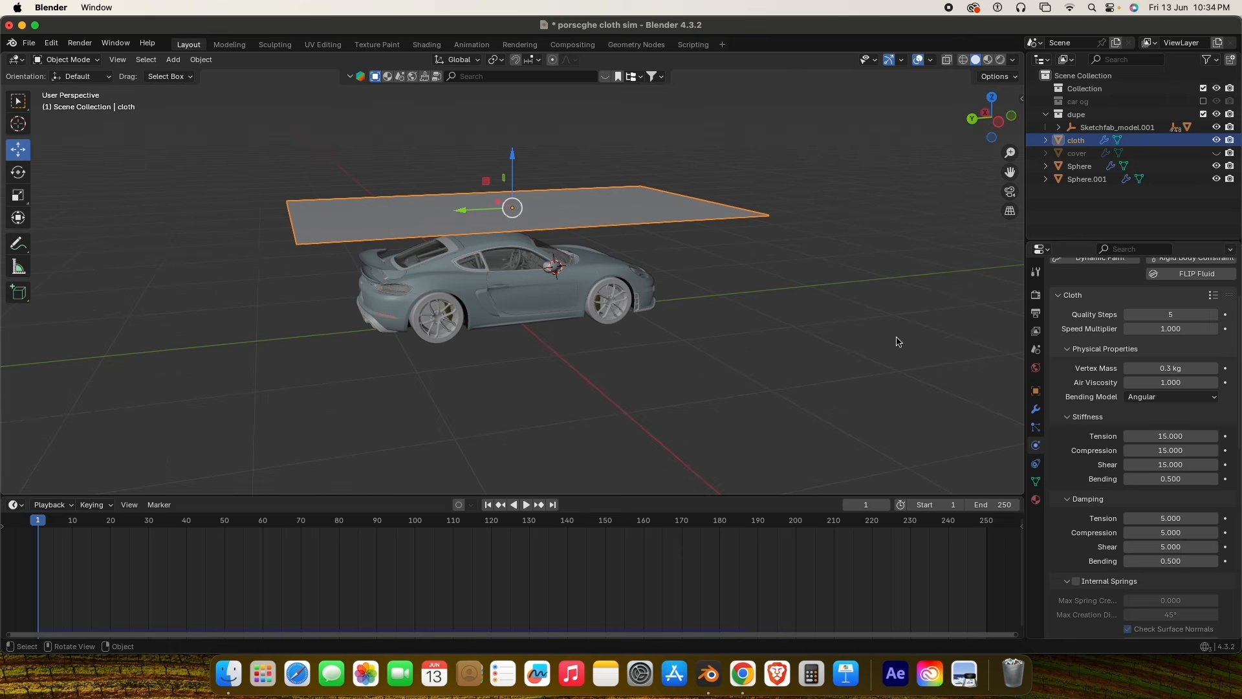
middle_click_drag(682, 261, 709, 339)
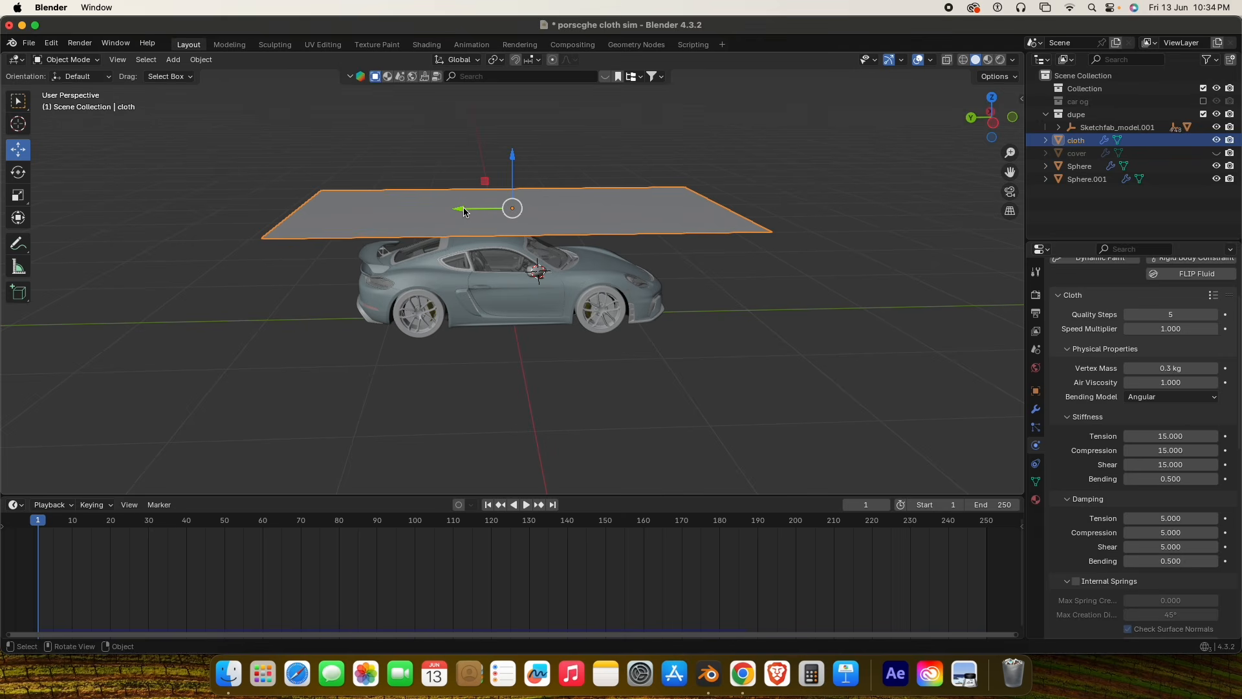
left_click_drag(464, 211, 333, 208)
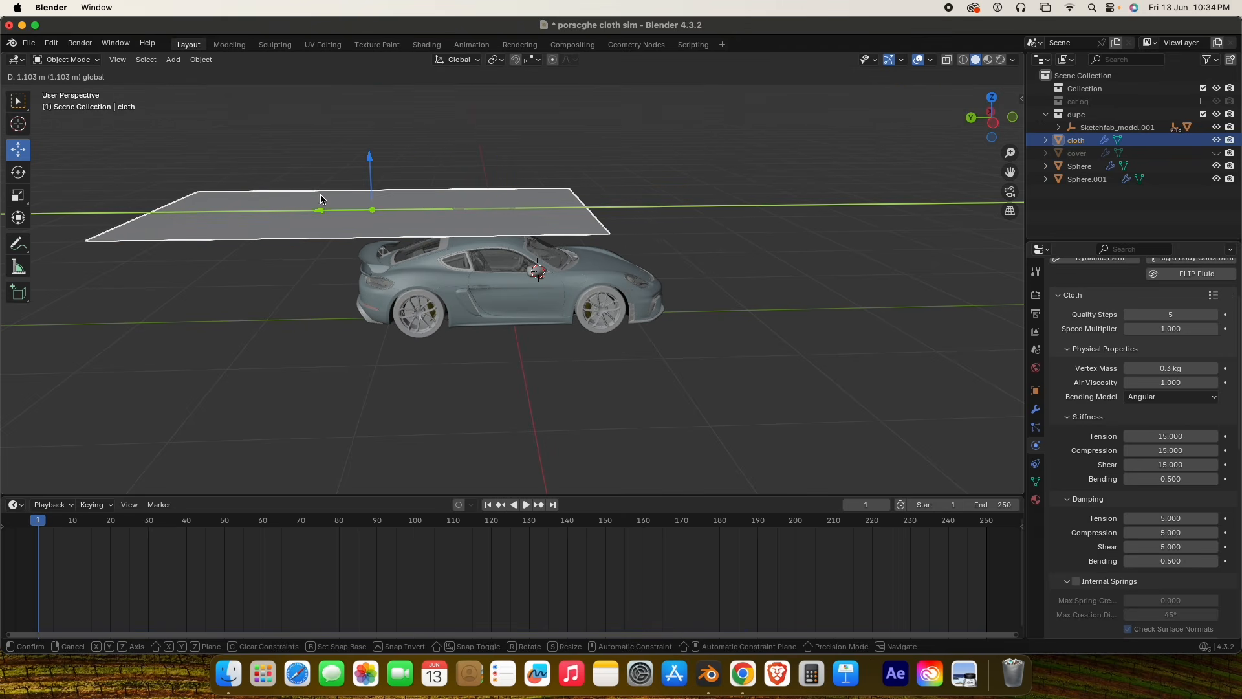
right_click(326, 206)
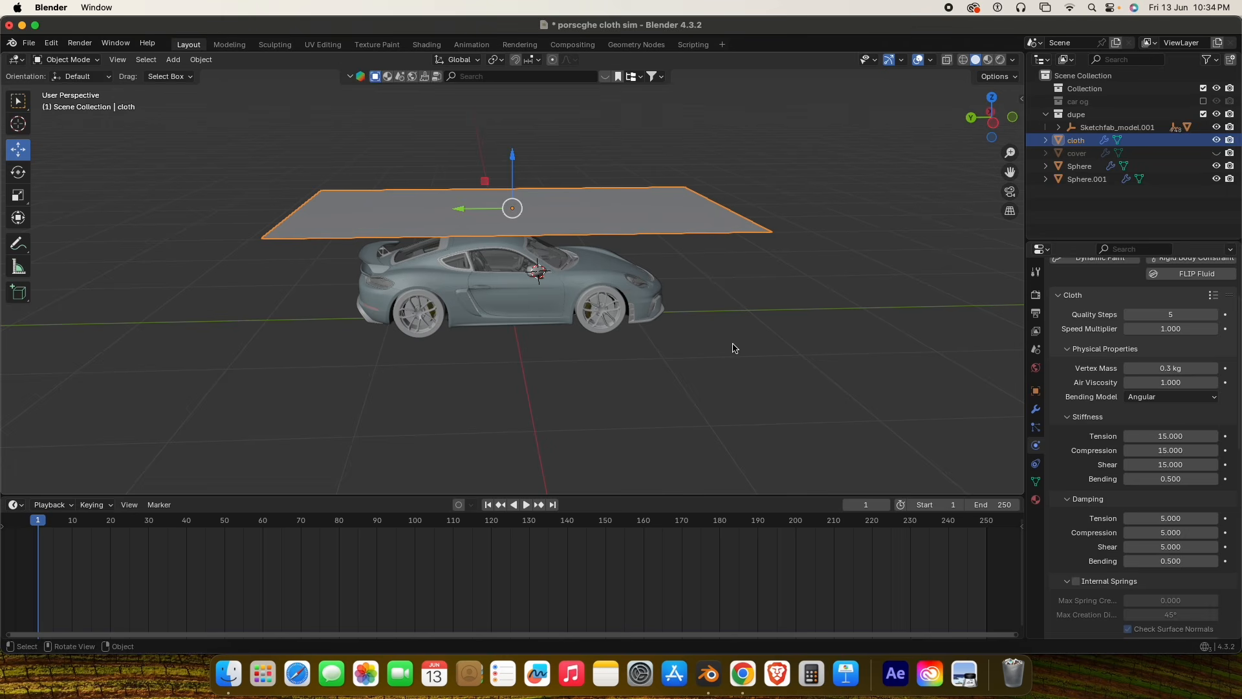
middle_click_drag(647, 349, 614, 338)
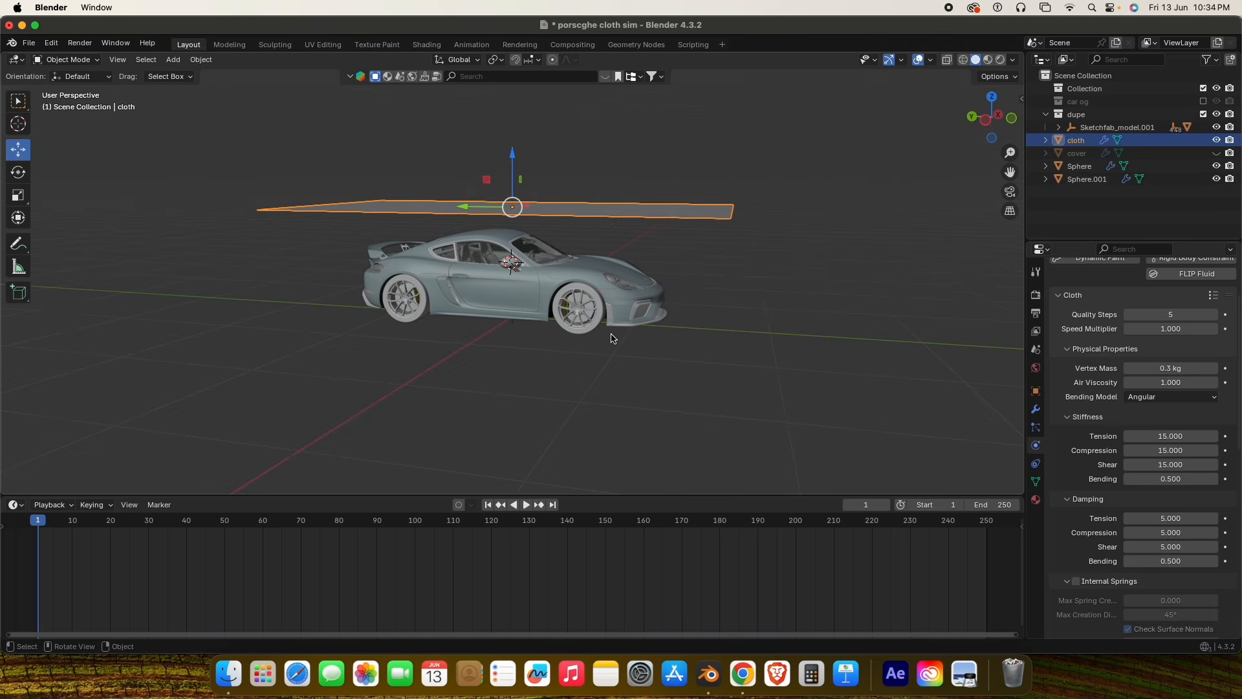
Unhide the cover object and open its mesh in Edit Mode at a corner of its flat ground area.
left_click(1216, 153)
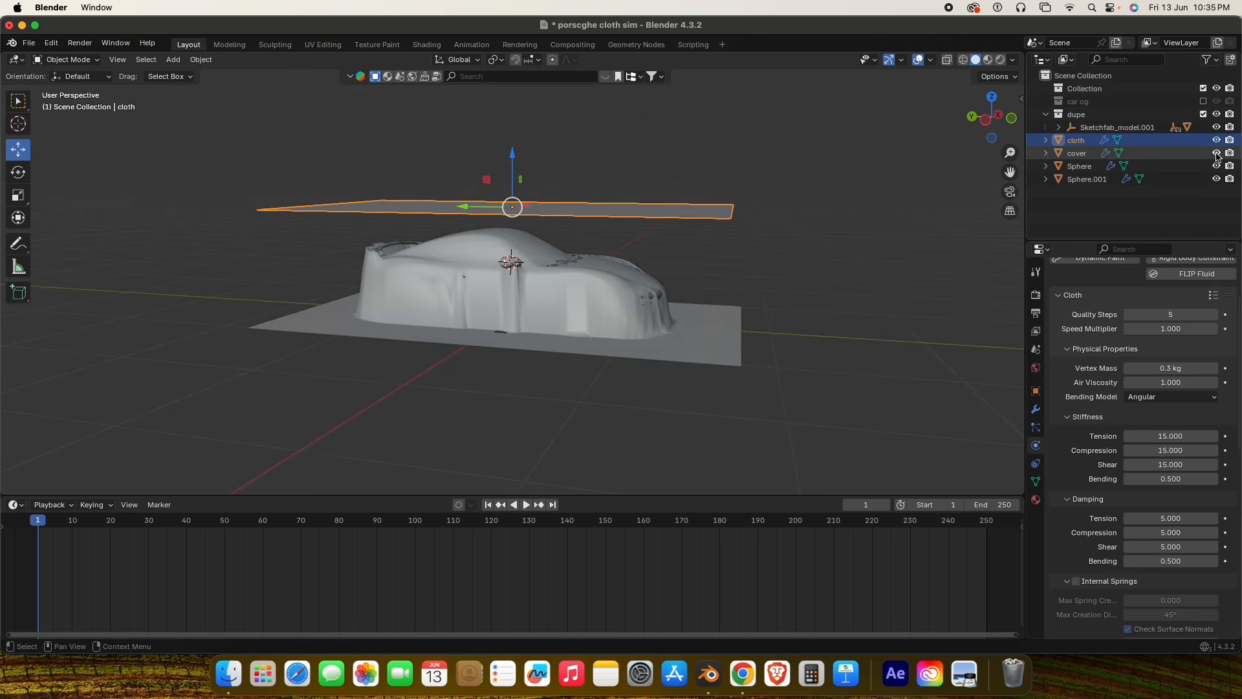
left_click(715, 339)
key("Tab")
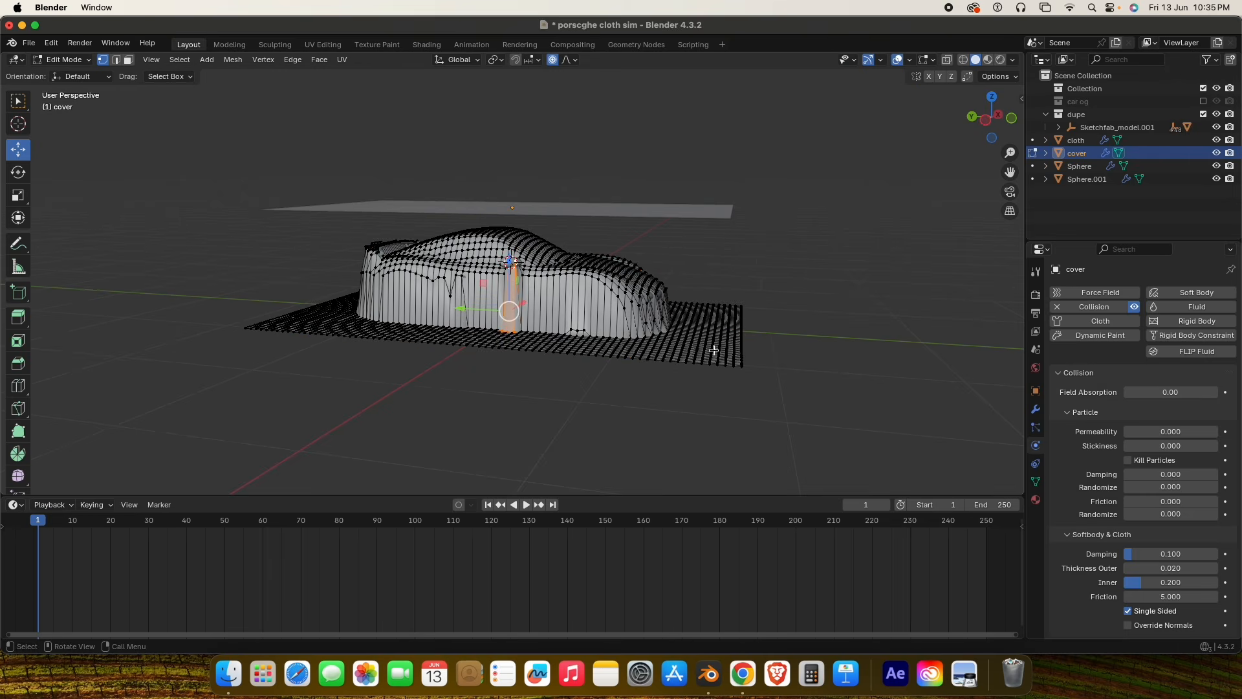
middle_click_drag(714, 350, 652, 391)
scroll(651, 391, "up", 2)
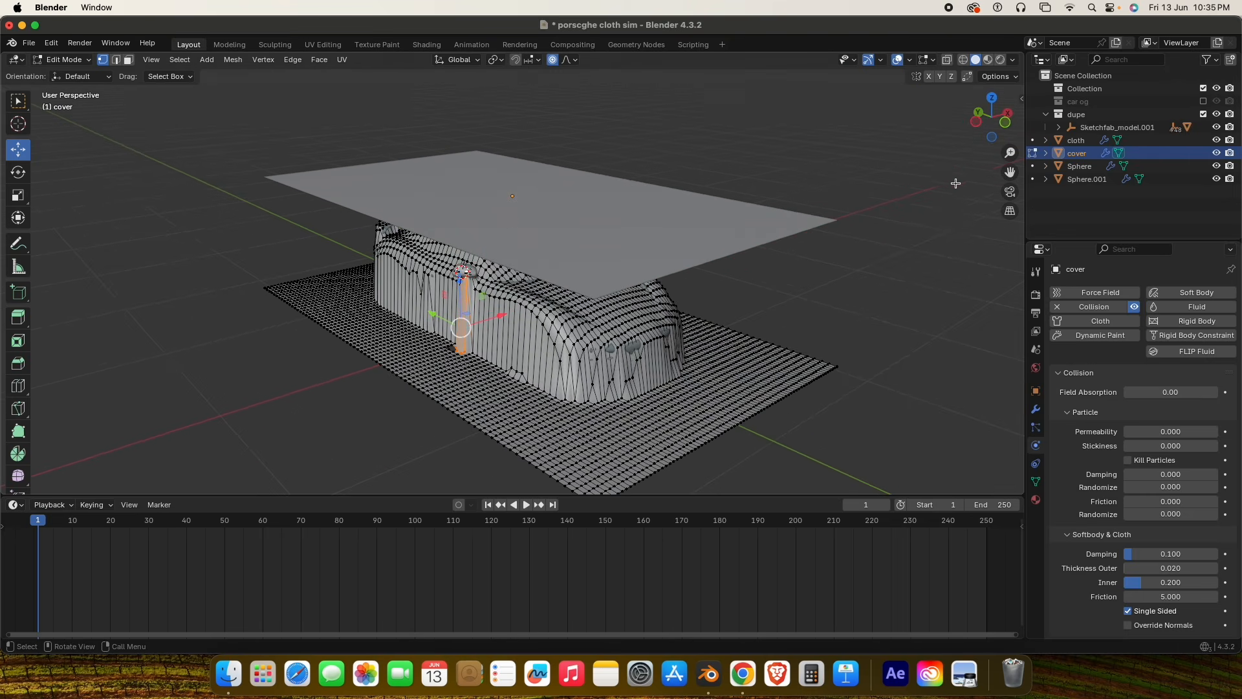
mouse_move(1010, 172)
left_mouse_down()
mouse_move(1010, 187)
mouse_move(1010, 161)
left_mouse_up()
scroll(753, 307, "up", 3)
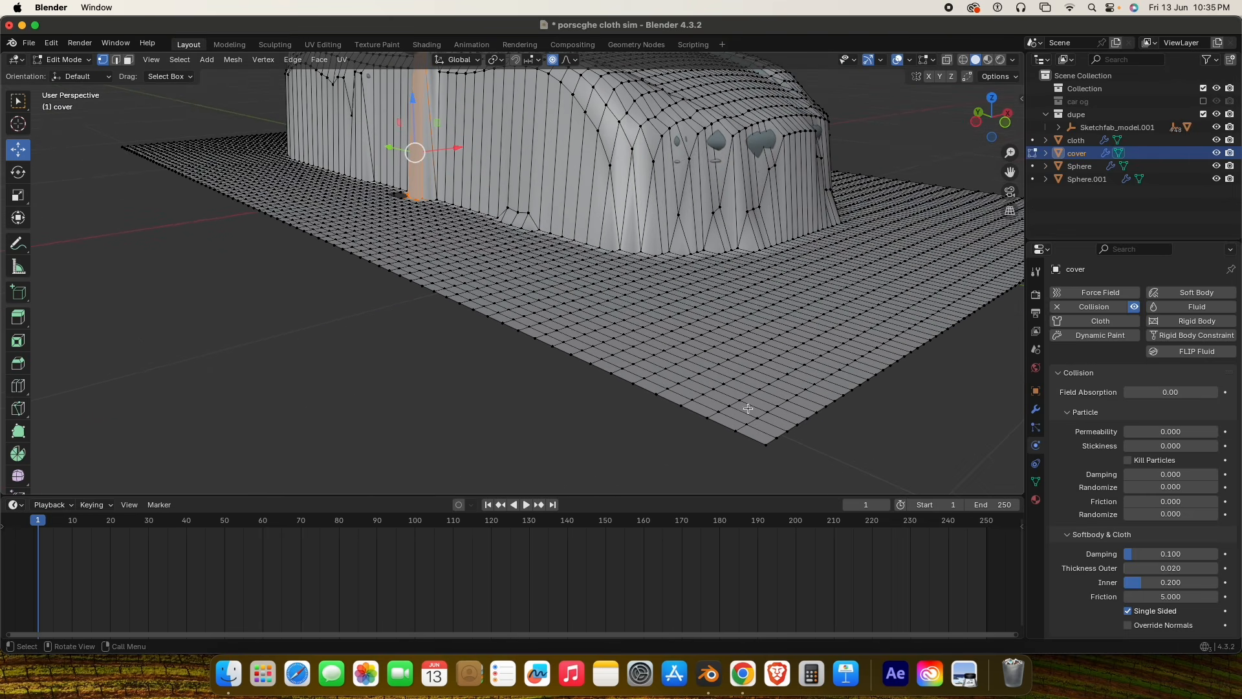
Turn off proportional editing and select the vertices along all four outer edges of the cover mesh.
left_click(553, 60)
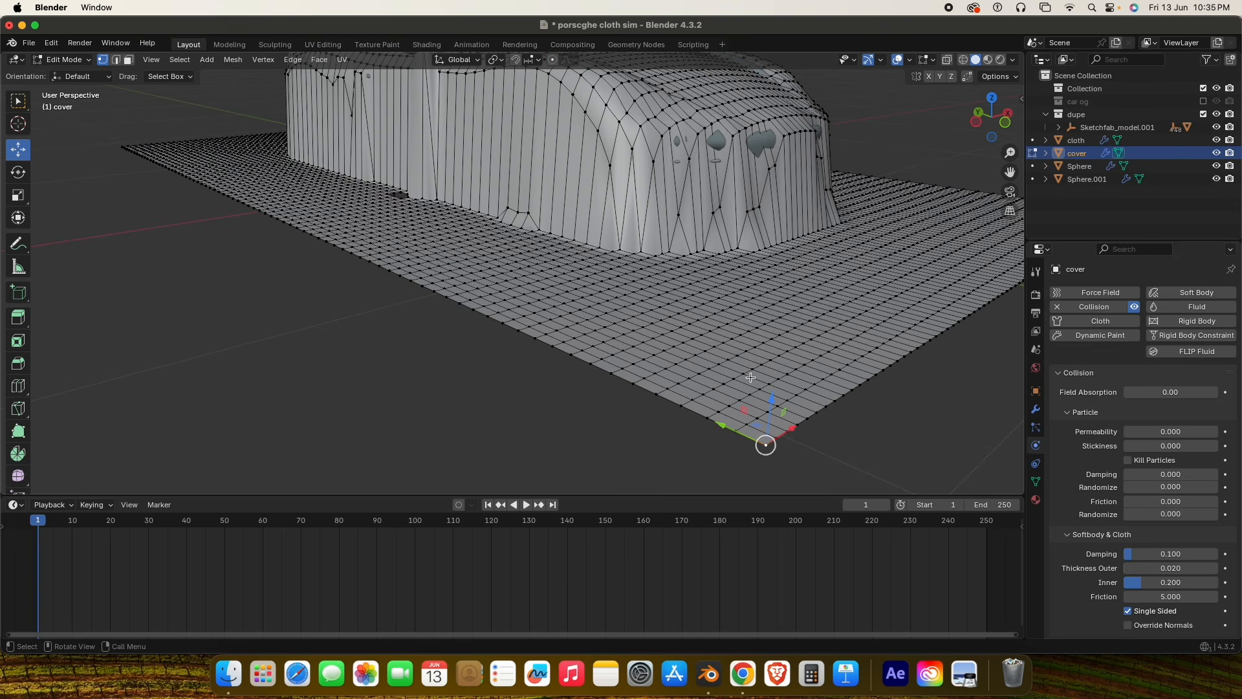
left_click(747, 438, "alt")
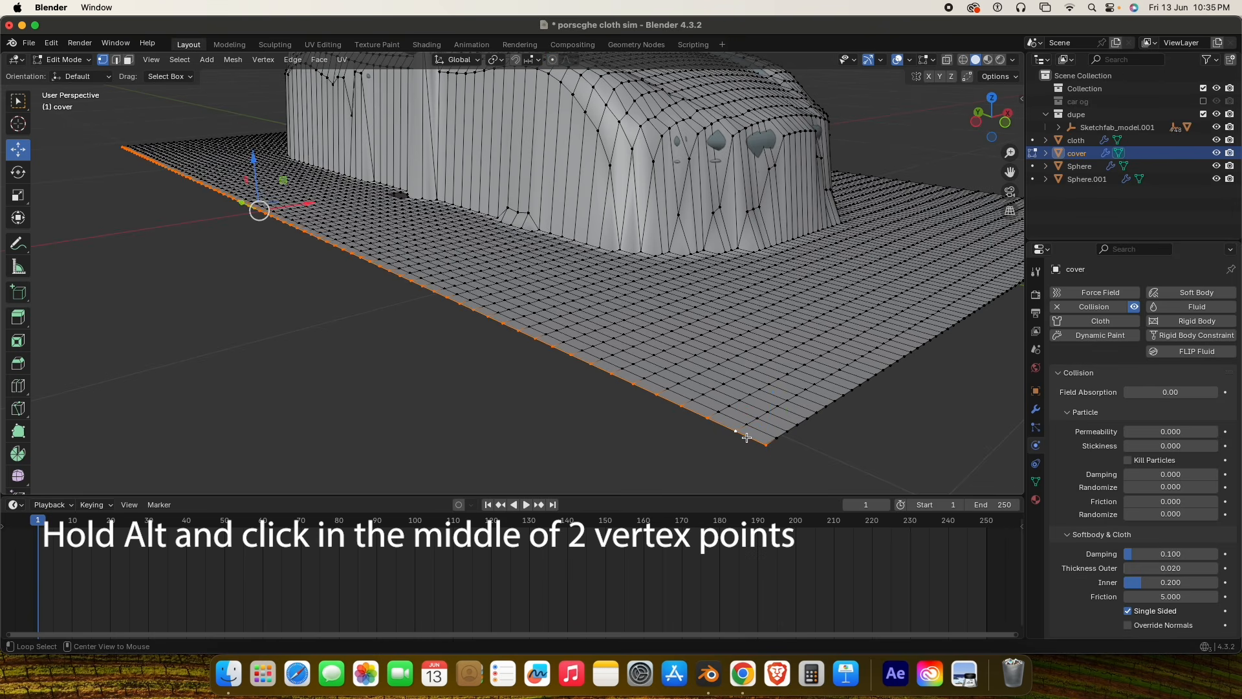
left_click(782, 435, "alt+shift")
scroll(893, 410, "down", 4)
middle_click_drag(899, 407, 766, 408)
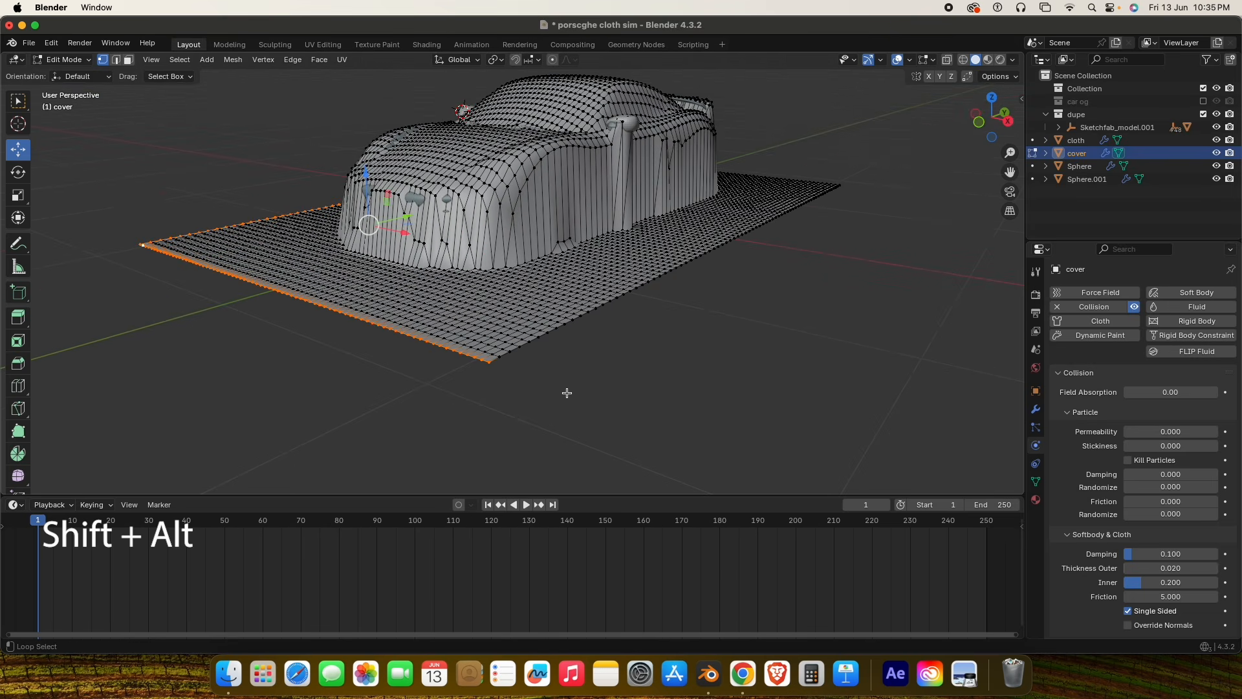
left_click(511, 353, "alt+shift")
middle_click_drag(934, 294, 891, 372)
left_click(882, 364, "alt+shift")
scroll(874, 363, "down", 2)
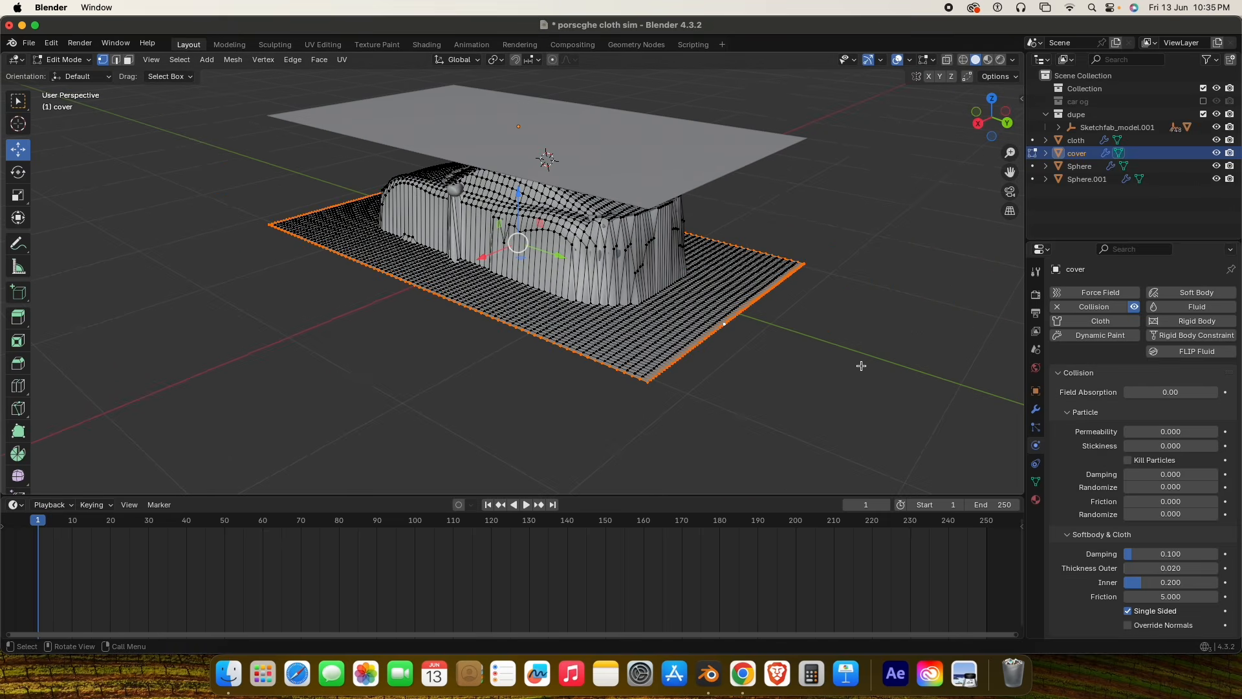
Scale the selected border of the cover mesh outward by 2.642 to extend its ground area.
key("s")
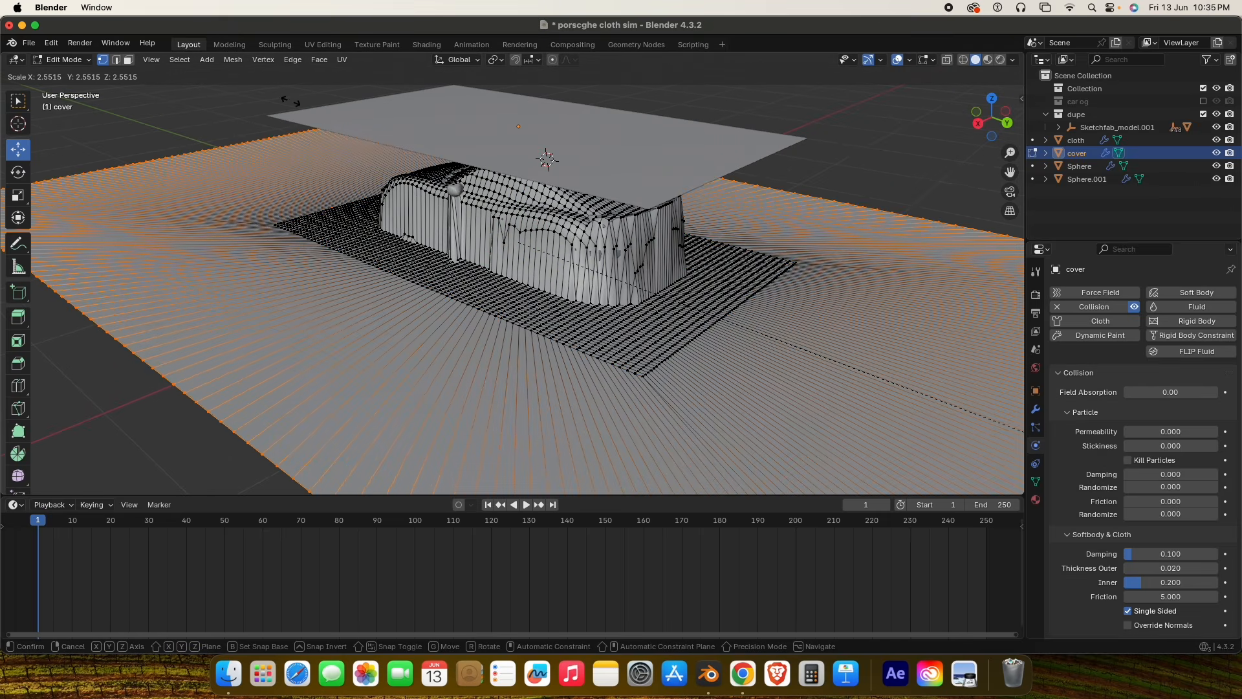
left_click(315, 116)
scroll(369, 303, "down", 5)
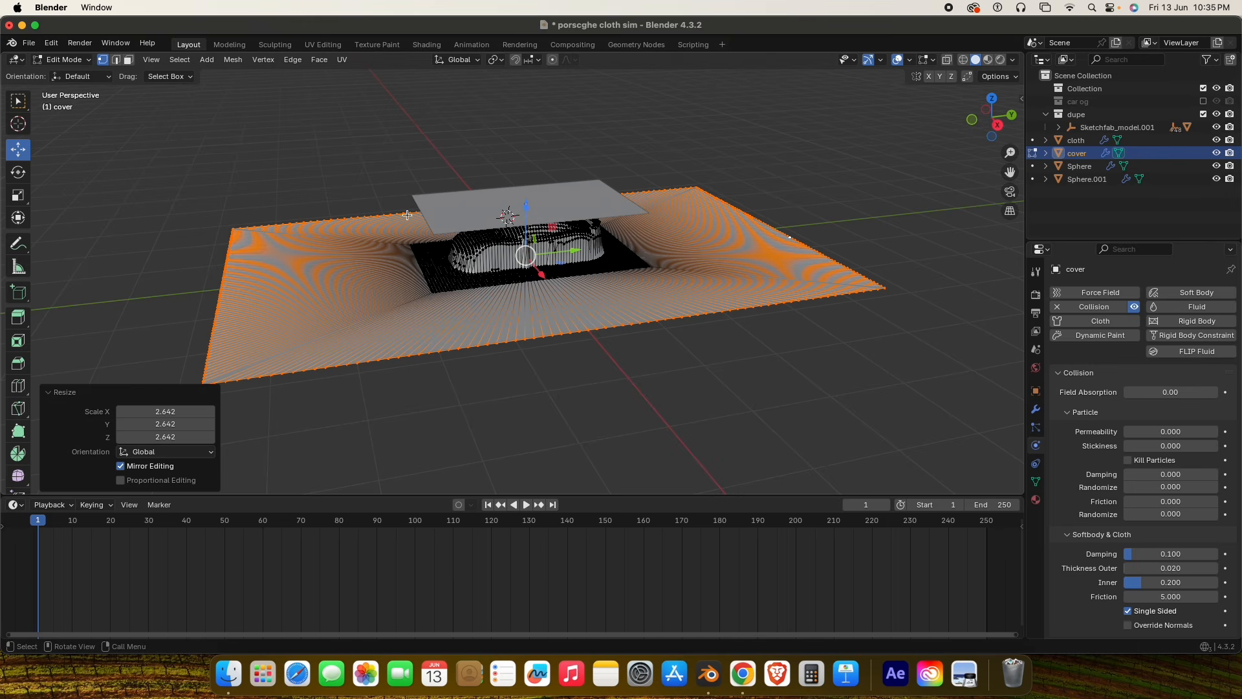
Return the cover object to Object Mode and examine its enlarged ground area around the car from several angles.
key("Tab")
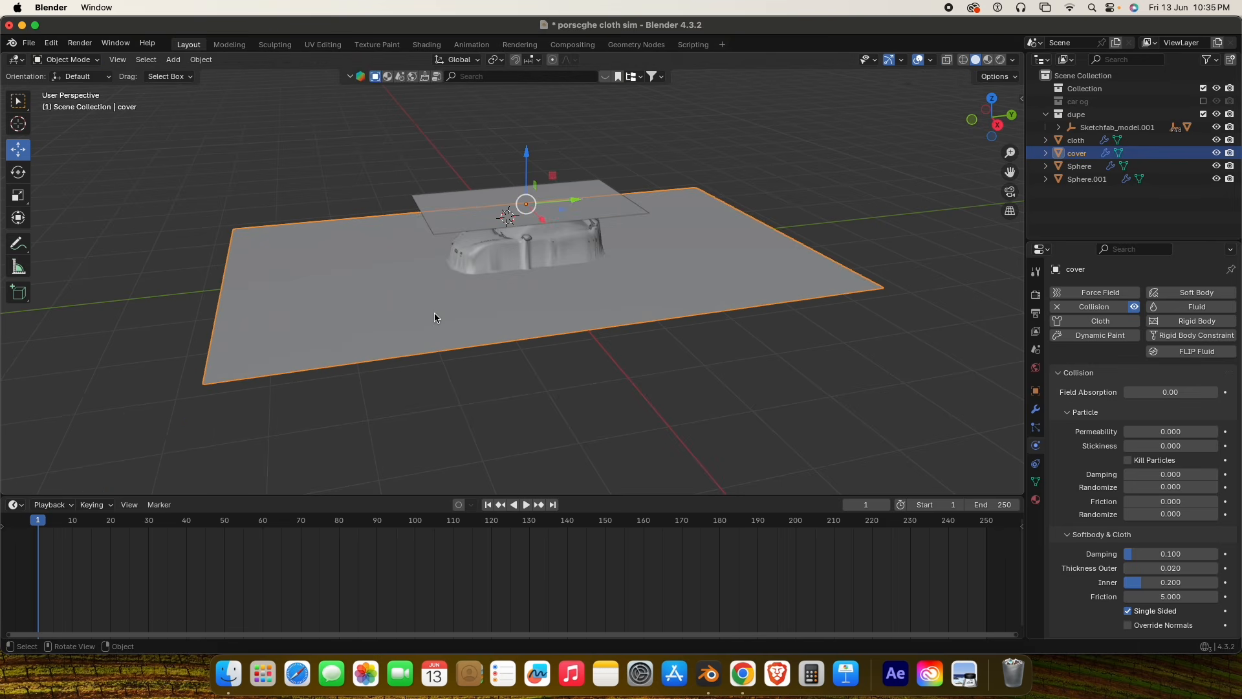
middle_click_drag(660, 380, 744, 380)
scroll(699, 359, "up", 2)
key("Tab")
key("Tab")
scroll(584, 326, "down", 3)
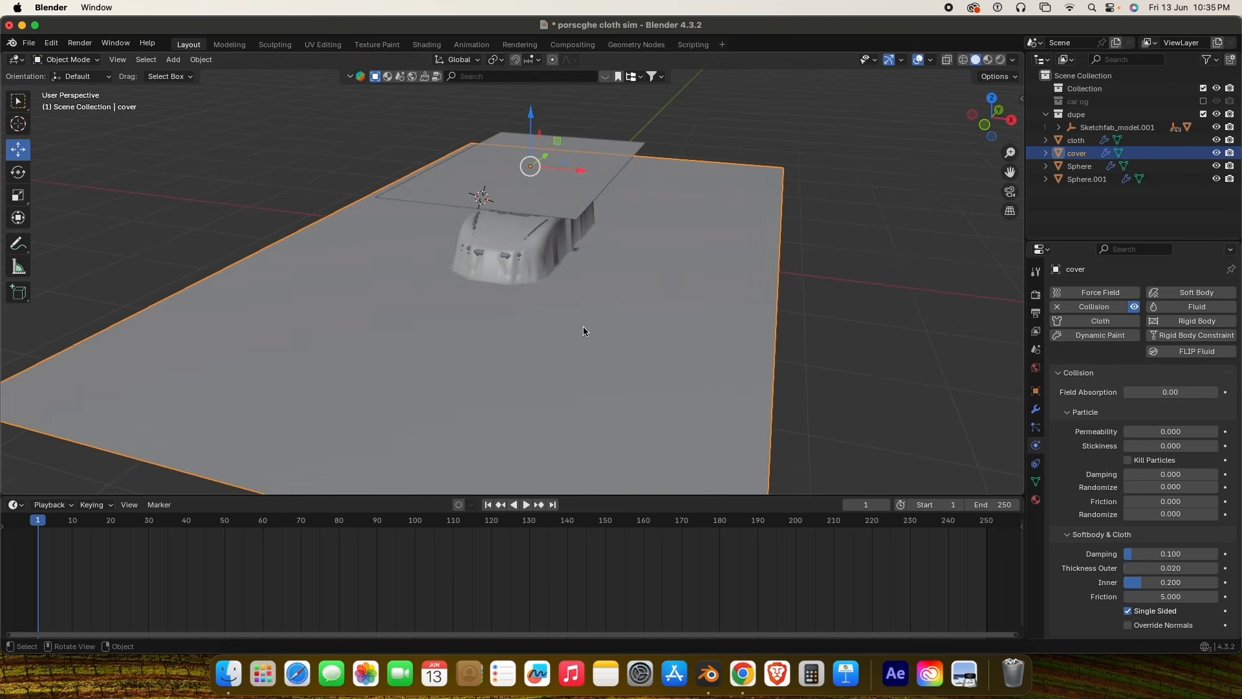
middle_click_drag(584, 326, 607, 343)
scroll(607, 342, "down", 2)
middle_click_drag(503, 336, 639, 410)
scroll(607, 317, "up", 3)
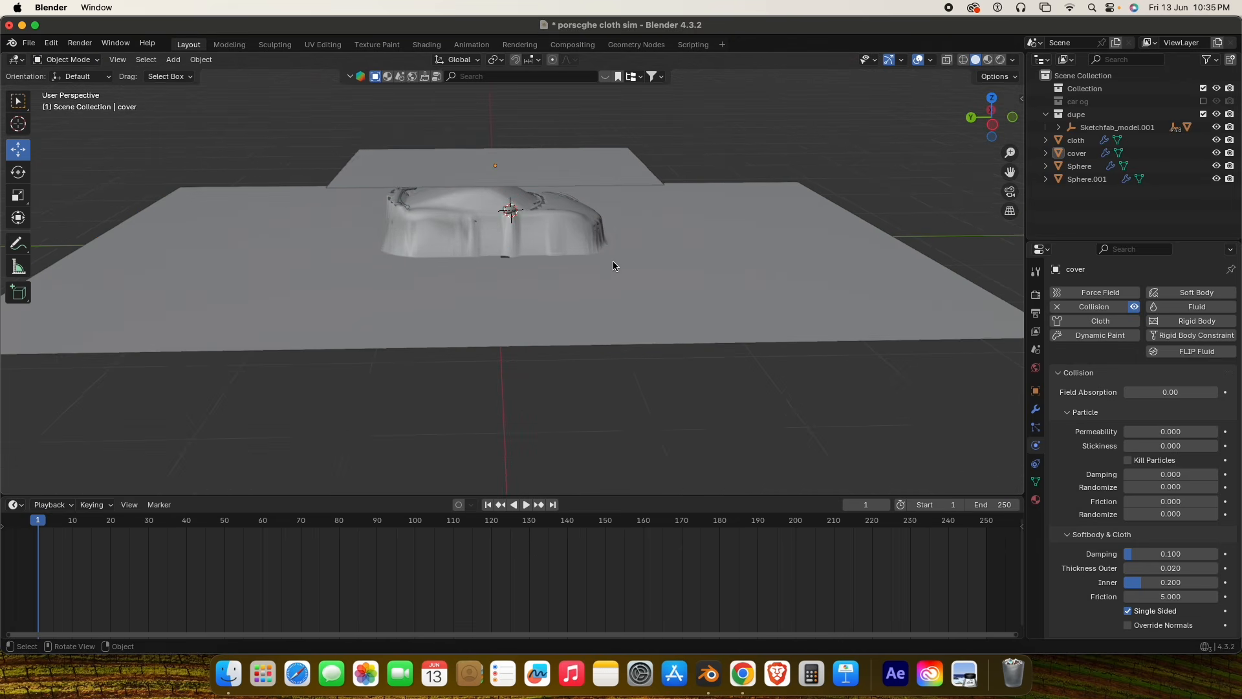
Open the cloth plane in Edit Mode and select only the vertex at one of its corners.
left_click(559, 120)
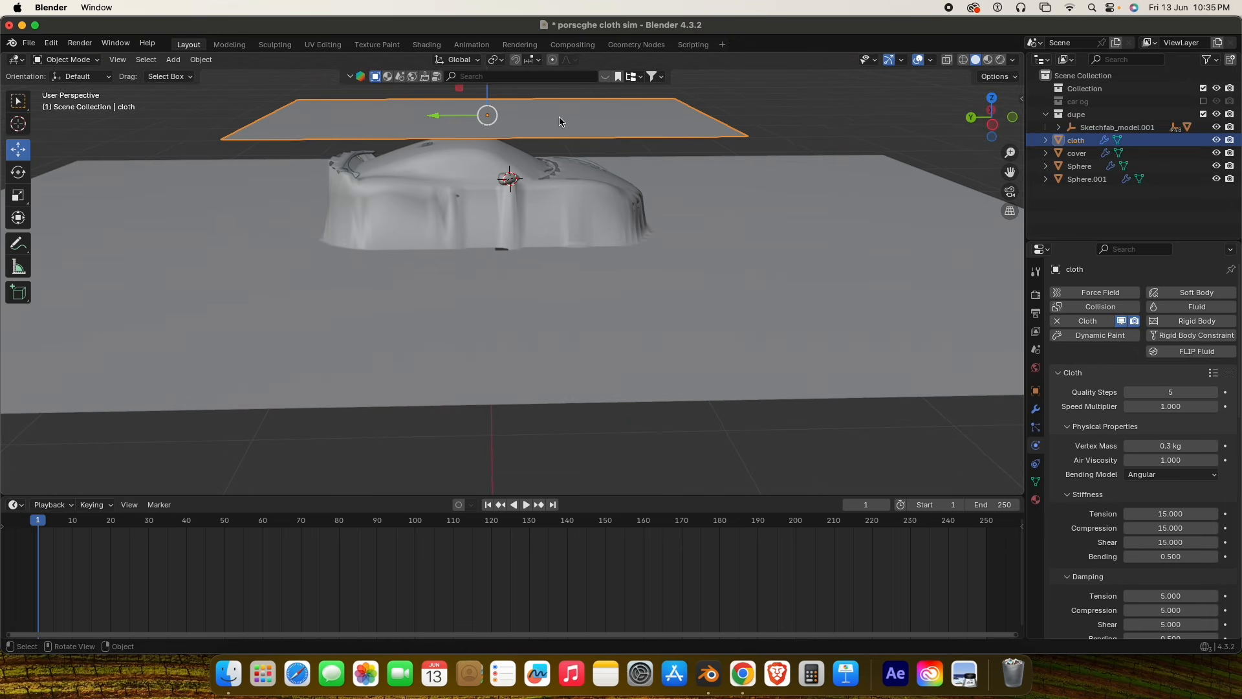
key("KP_Decimal")
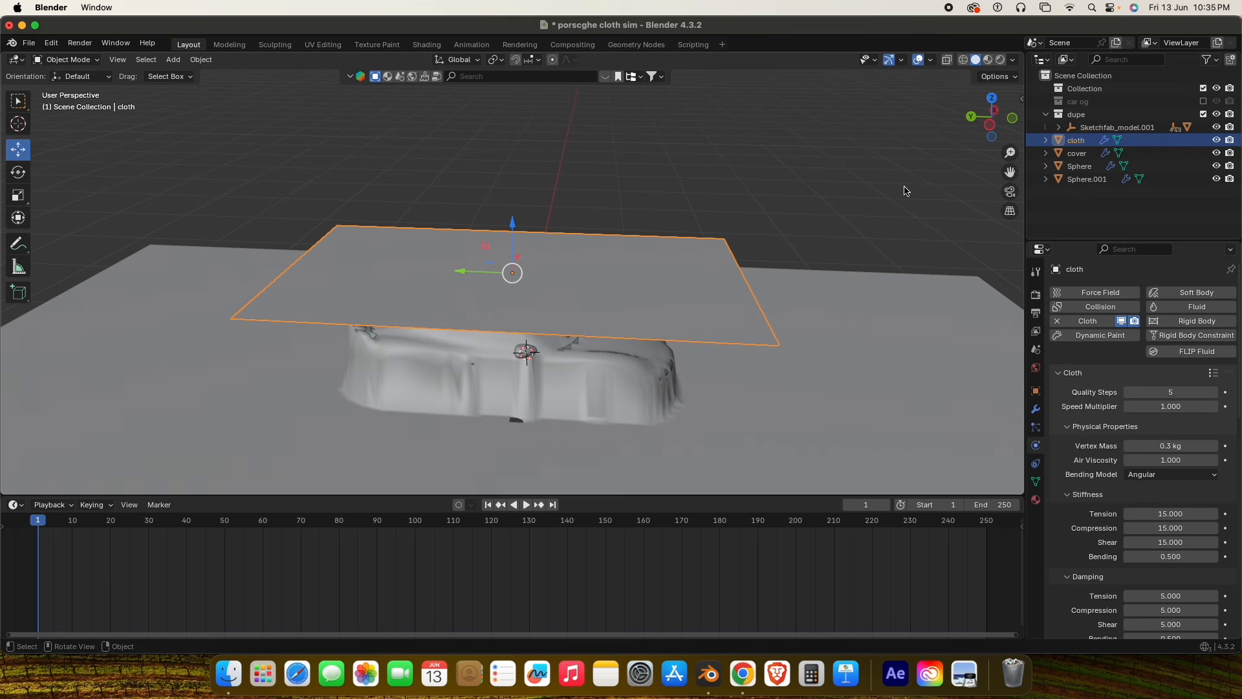
left_click_drag(1008, 171, 1085, 188)
key("Tab")
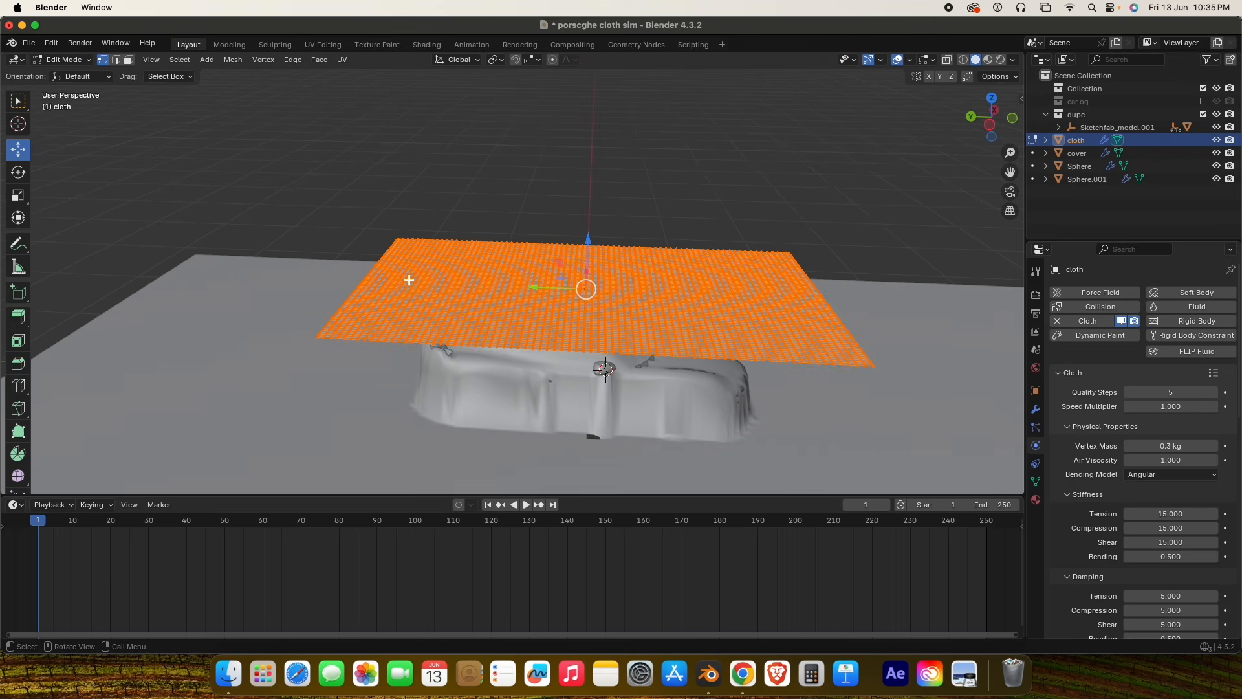
left_click(315, 337)
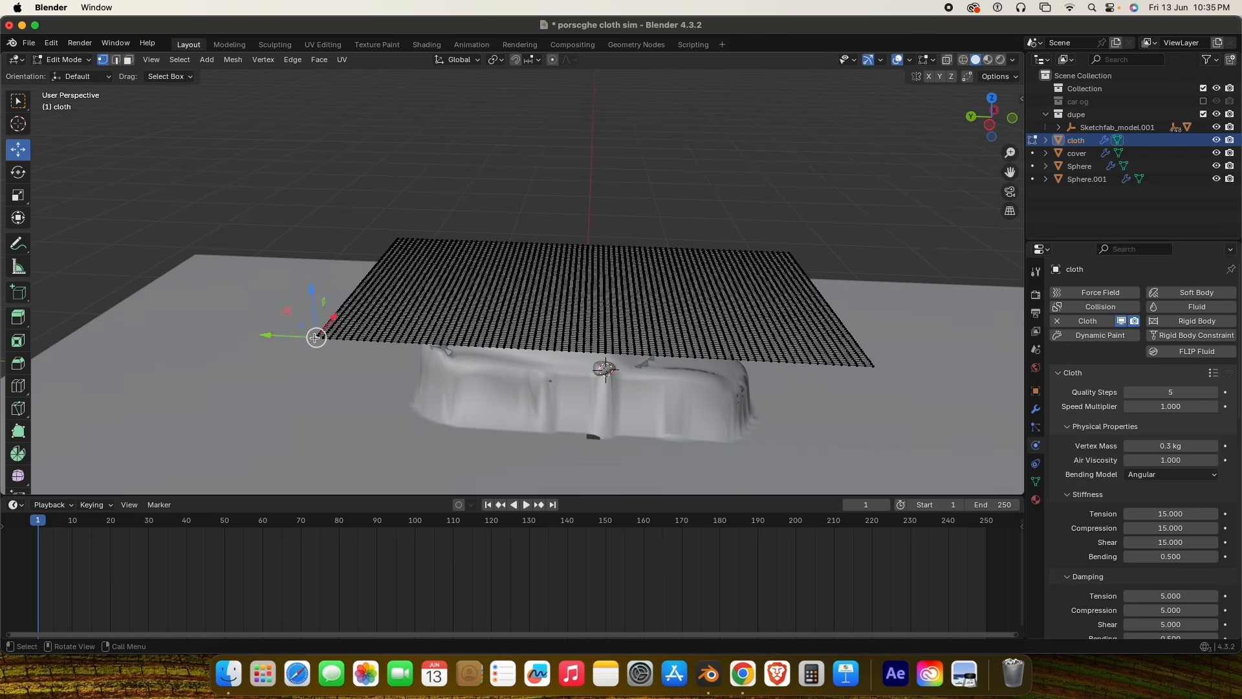
key("KP_Decimal")
scroll(512, 284, "down", 5)
middle_click_drag(512, 284, 541, 312)
scroll(622, 268, "down", 7)
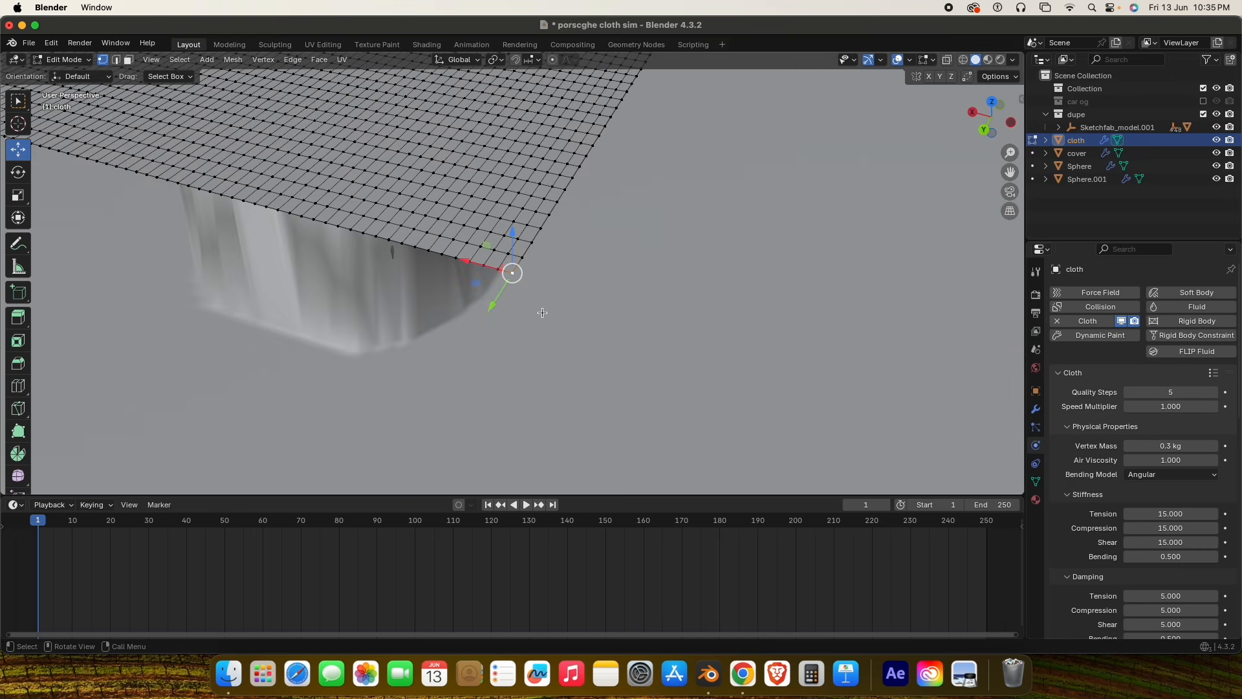
left_click_drag(533, 291, 507, 271)
middle_click_drag(507, 270, 581, 274)
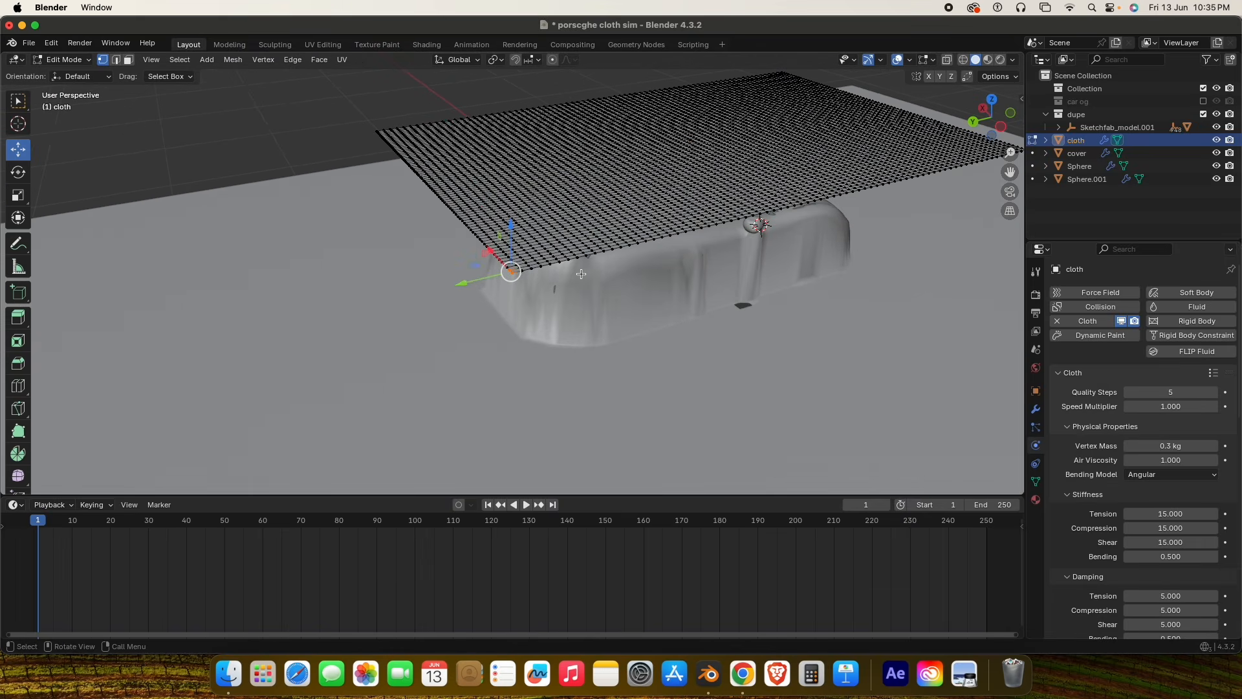
Create a vertex group named hook on the cloth mesh and assign the selected corner vertex to it with weight 1.000.
left_click(1037, 482)
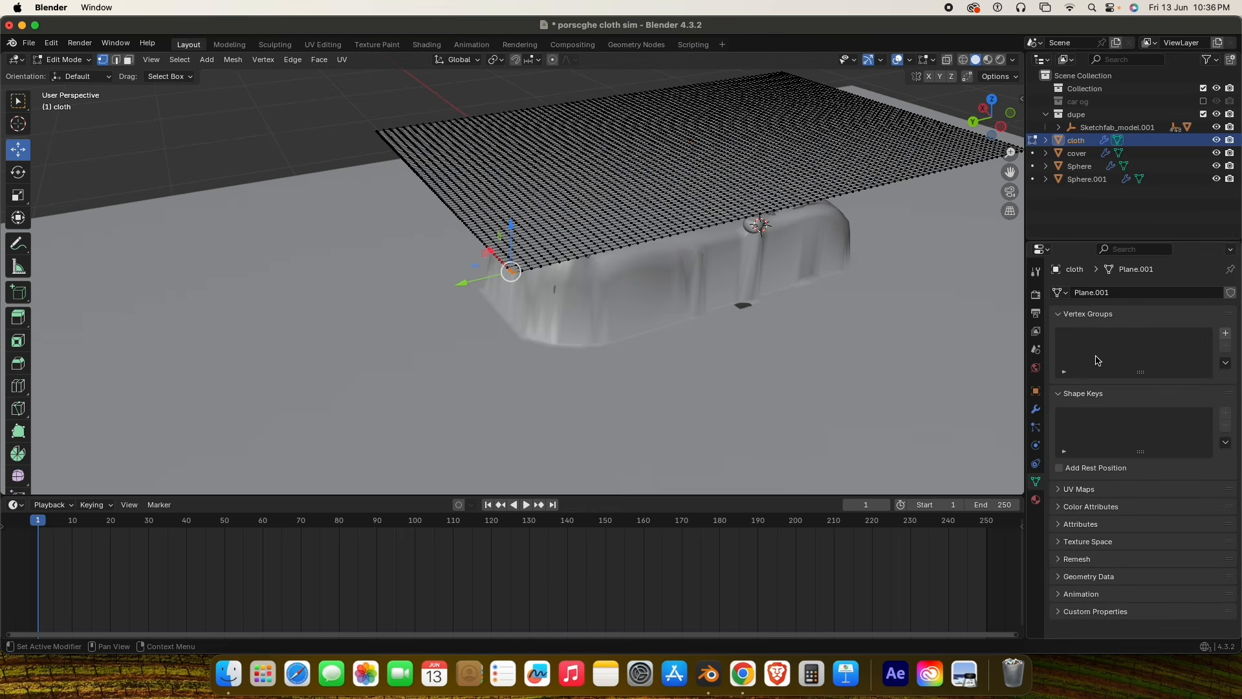
left_click(1061, 316)
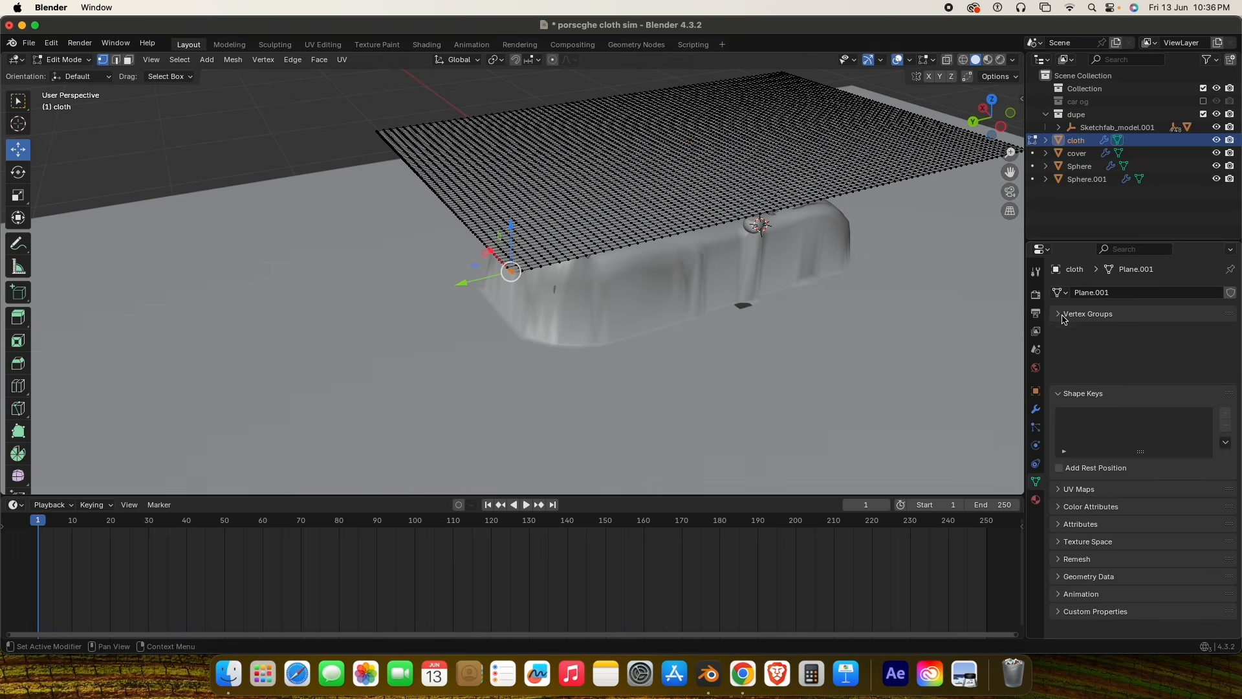
left_click(1061, 315)
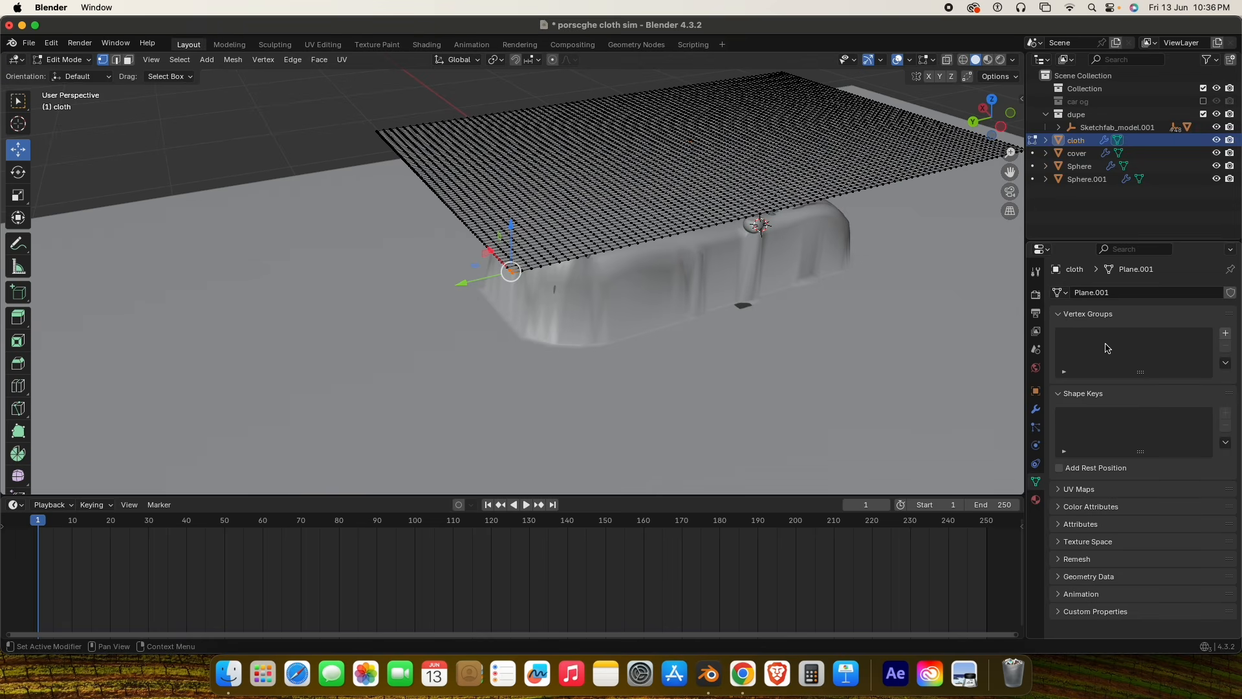
left_click(1226, 334)
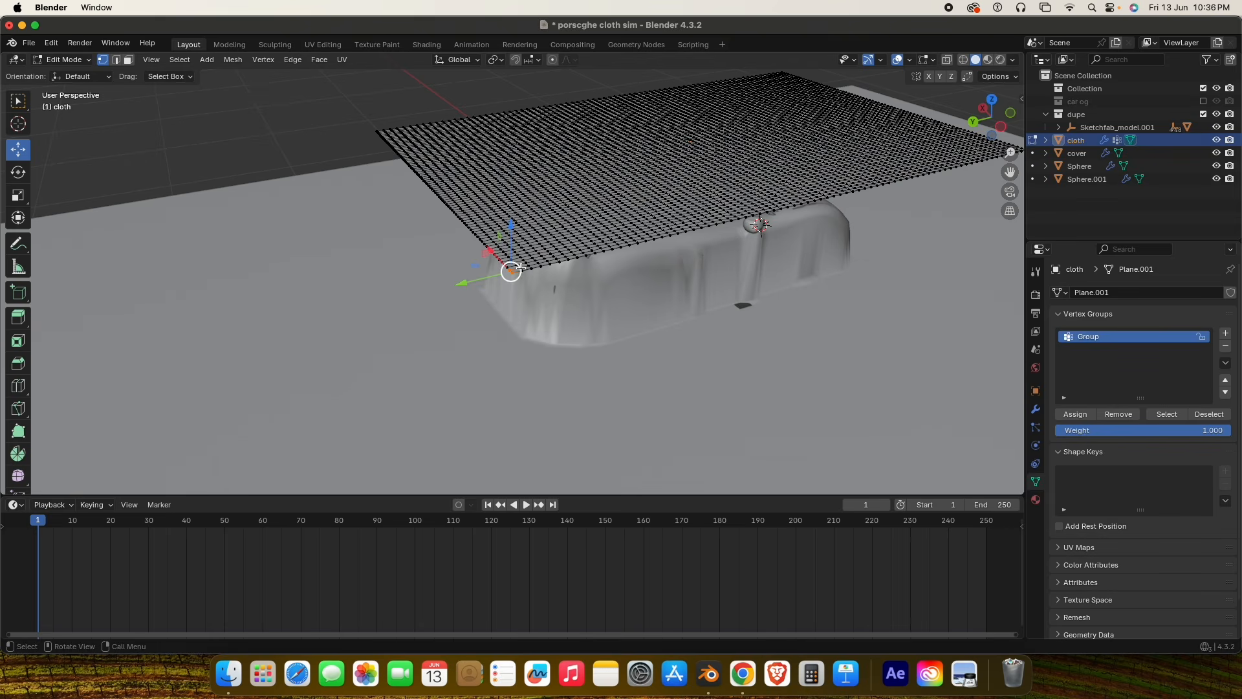
double_click(1125, 337)
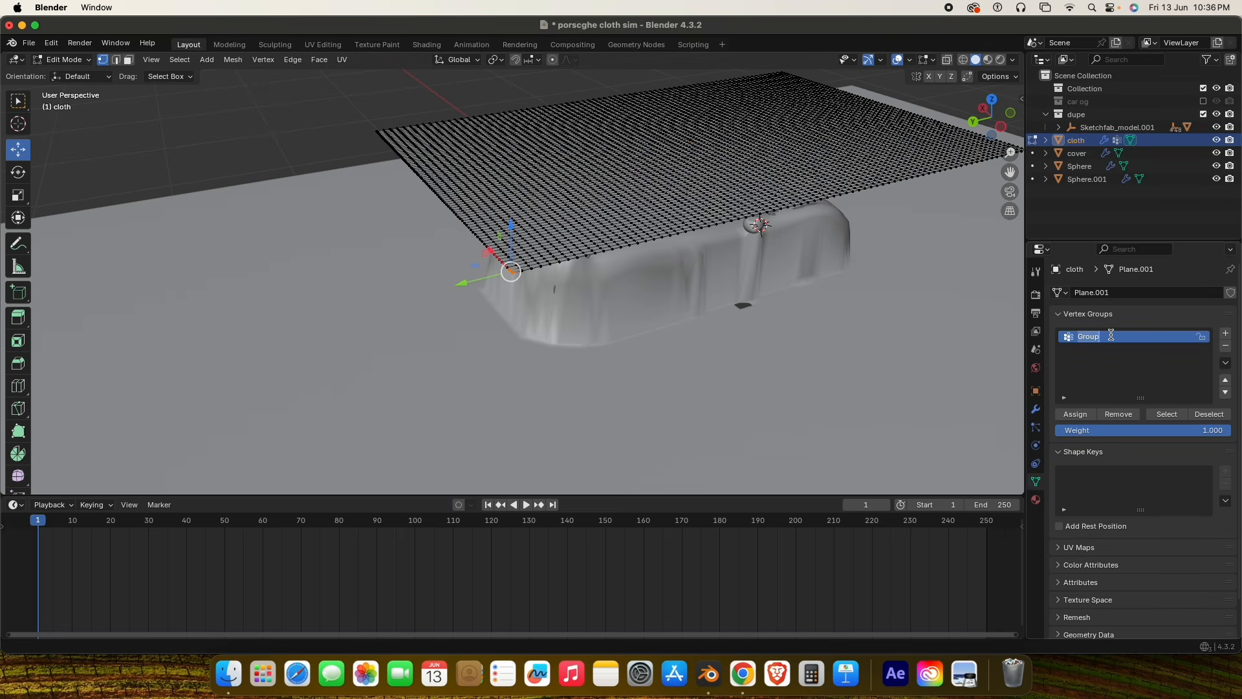
key("BackSpace")
key("Return")
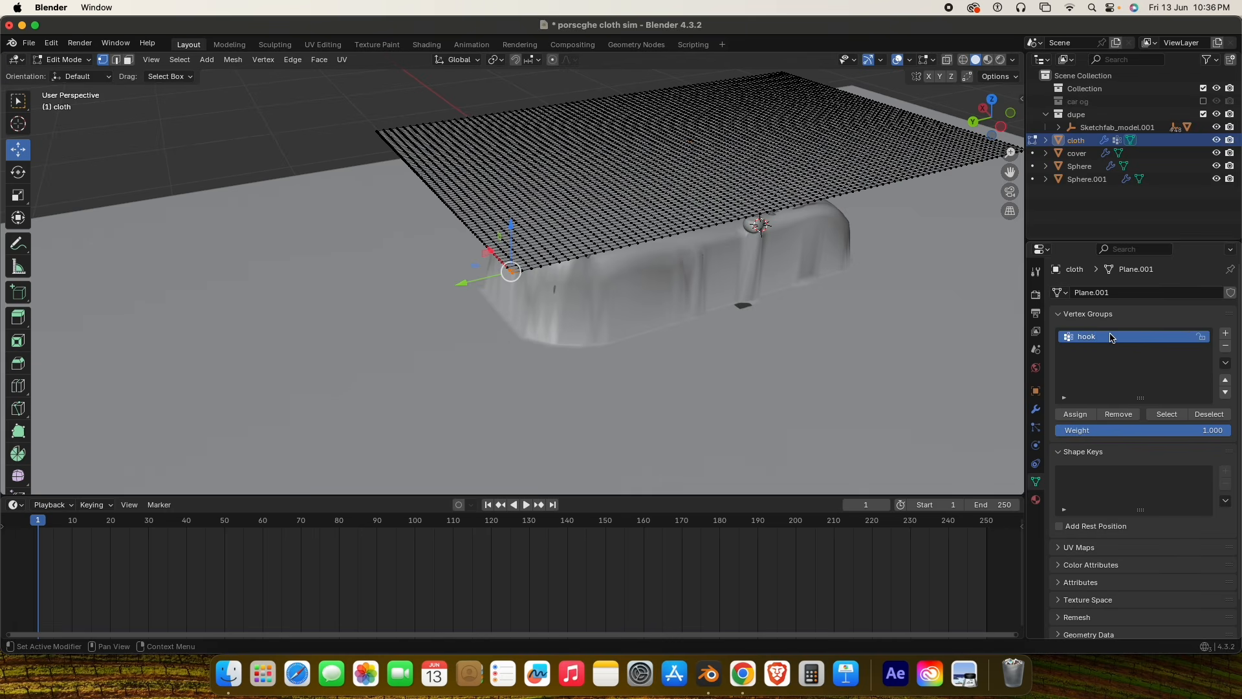
left_click(1075, 415)
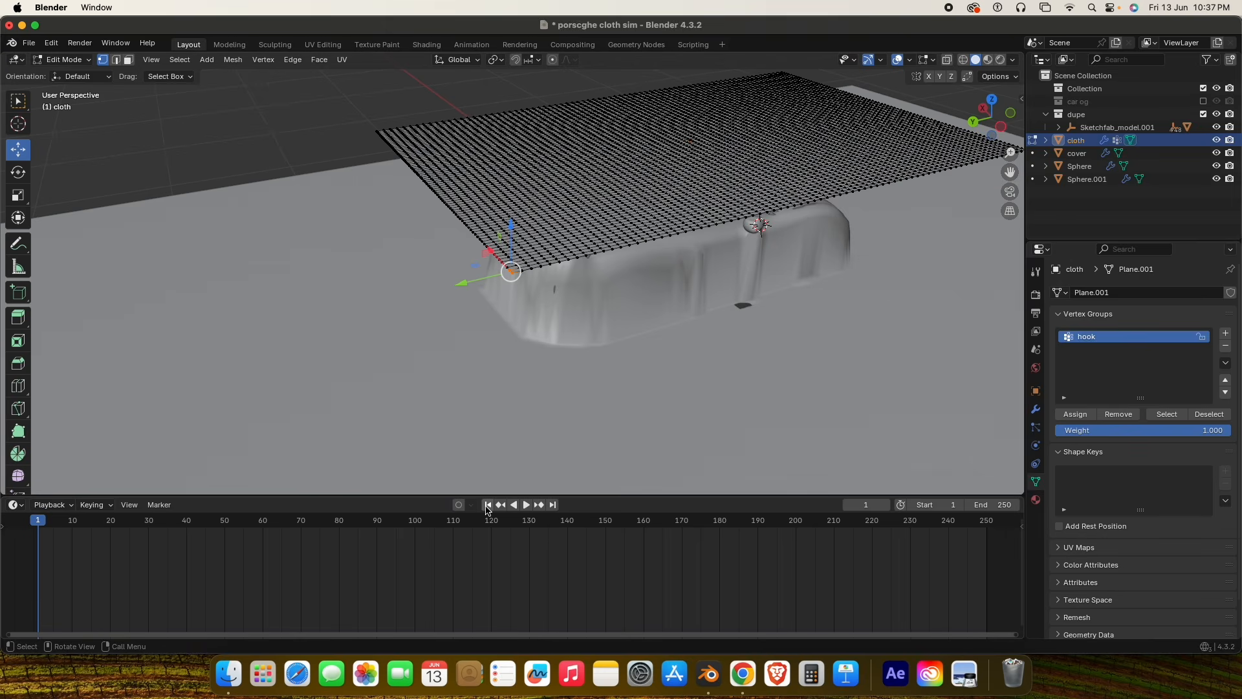
Snap the 3D cursor to the selected corner vertex of the cloth.
key("Tab")
middle_click_drag(705, 282, 682, 274)
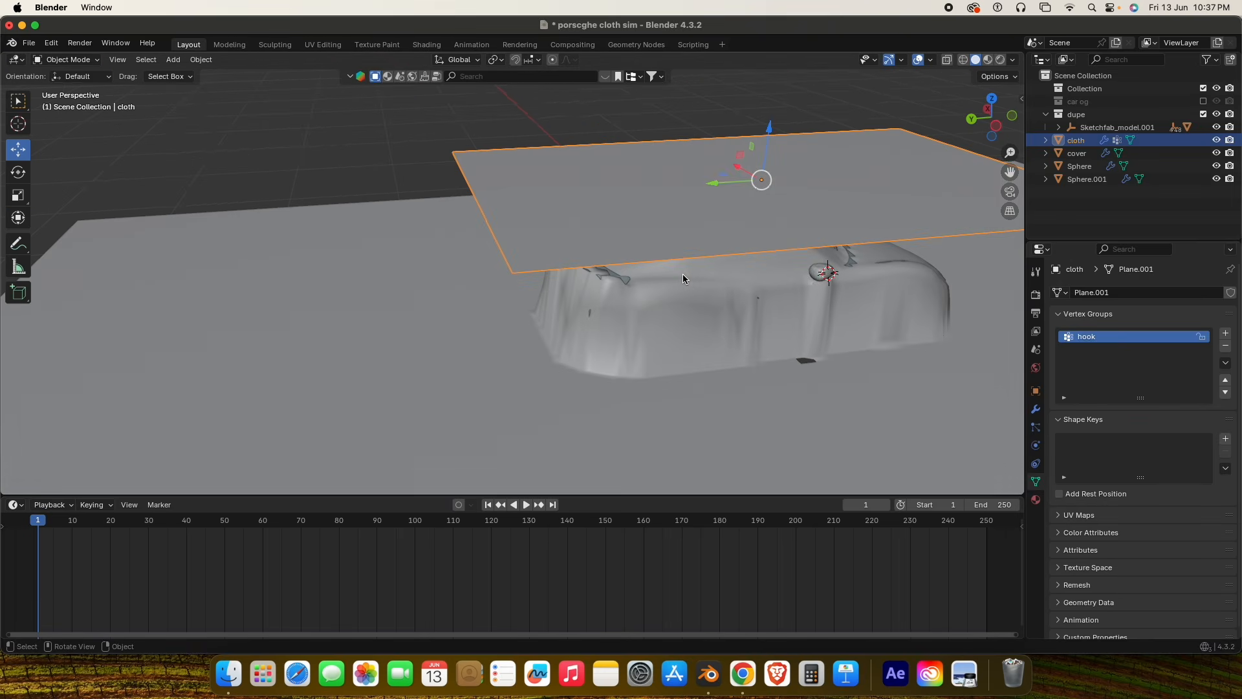
key("Tab")
middle_click_drag(517, 274, 617, 309)
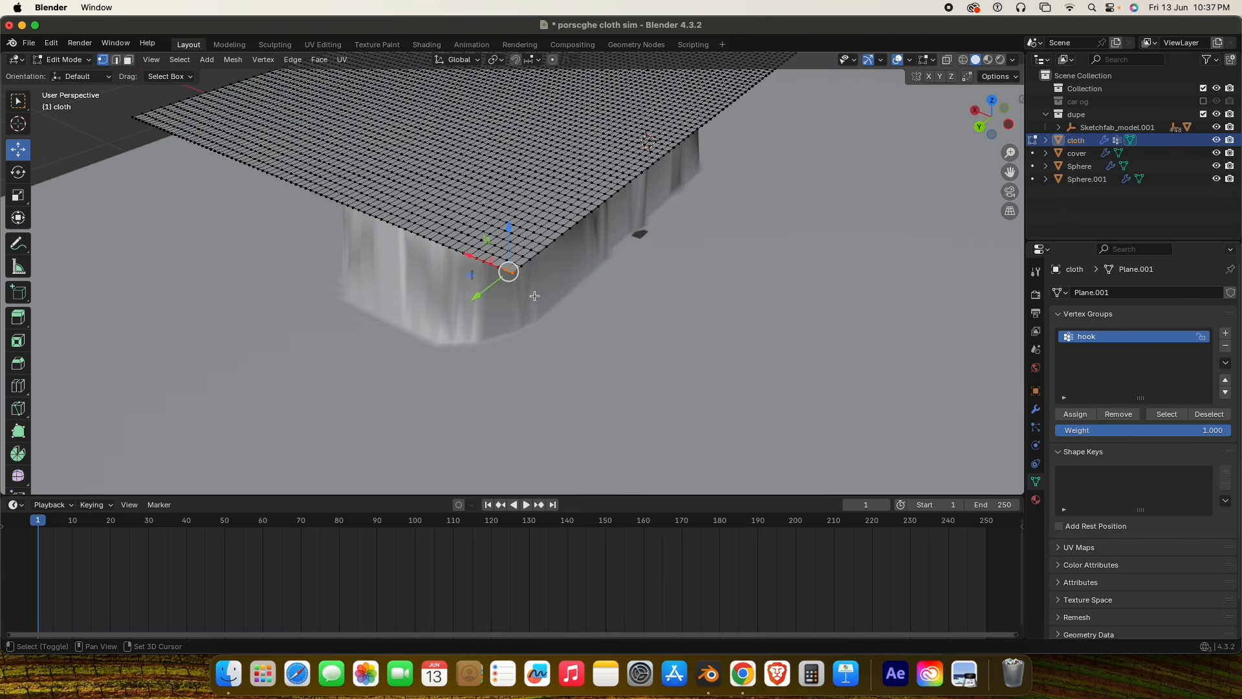
key("shift+s")
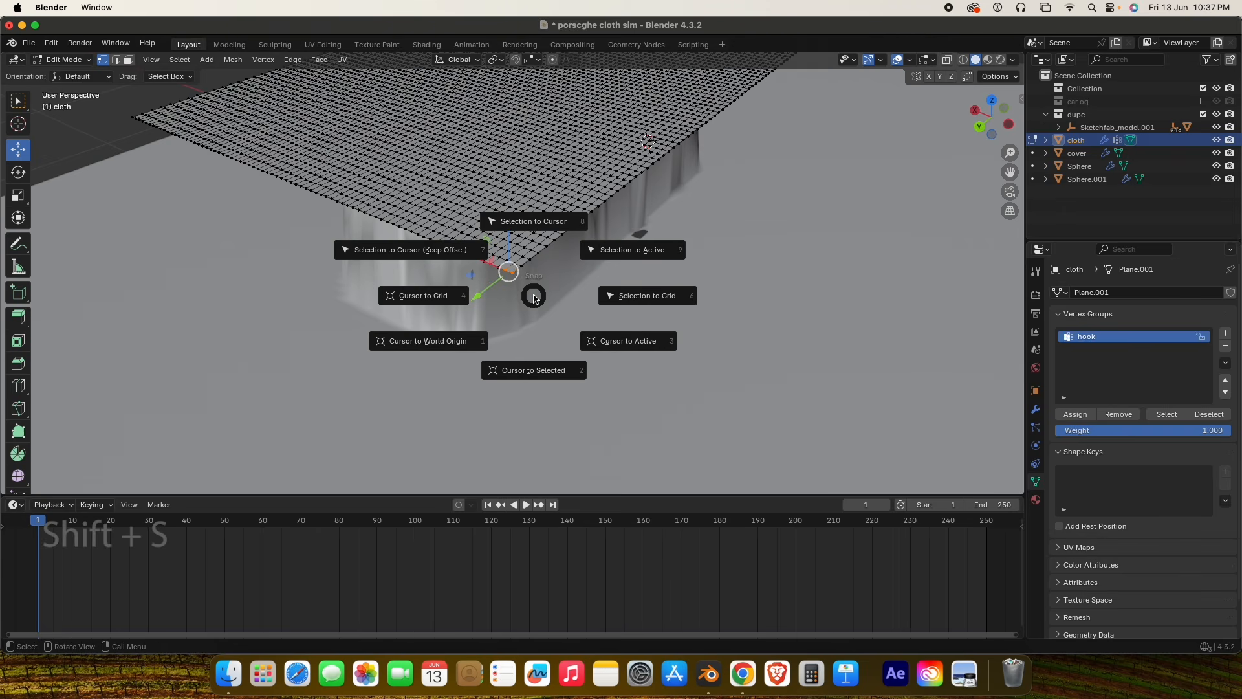
left_click(530, 373)
scroll(510, 279, "up", 2)
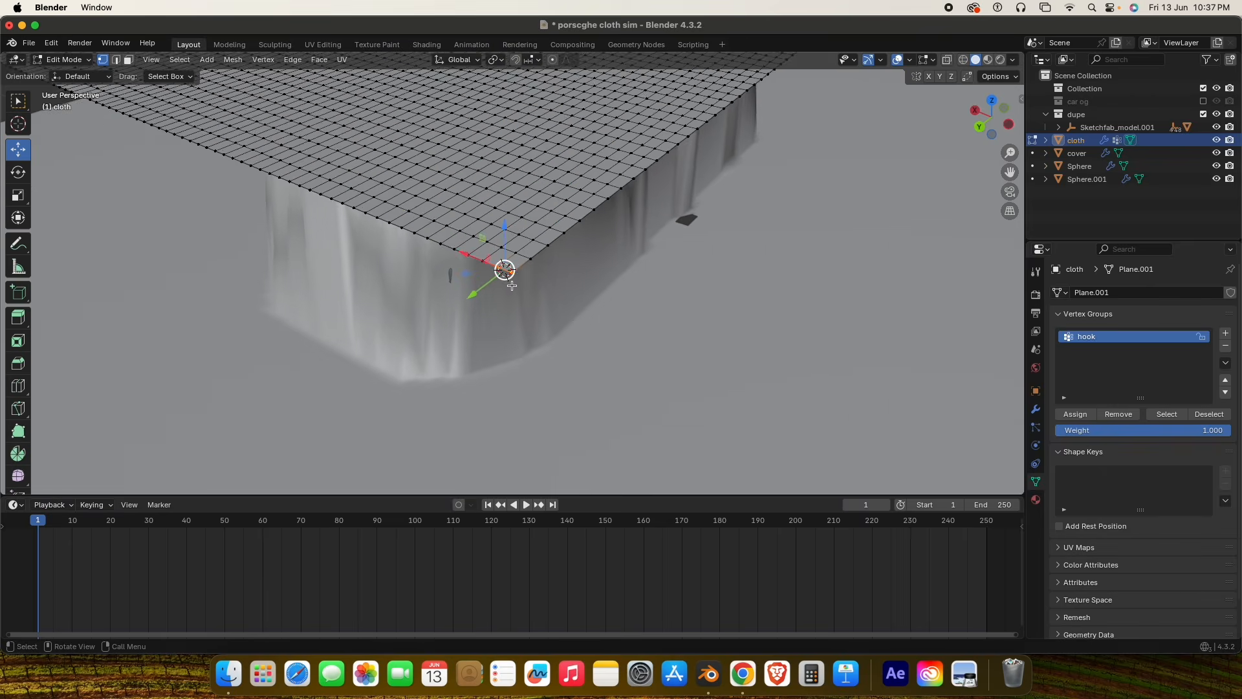
scroll(511, 286, "down", 2)
scroll(511, 285, "down", 3)
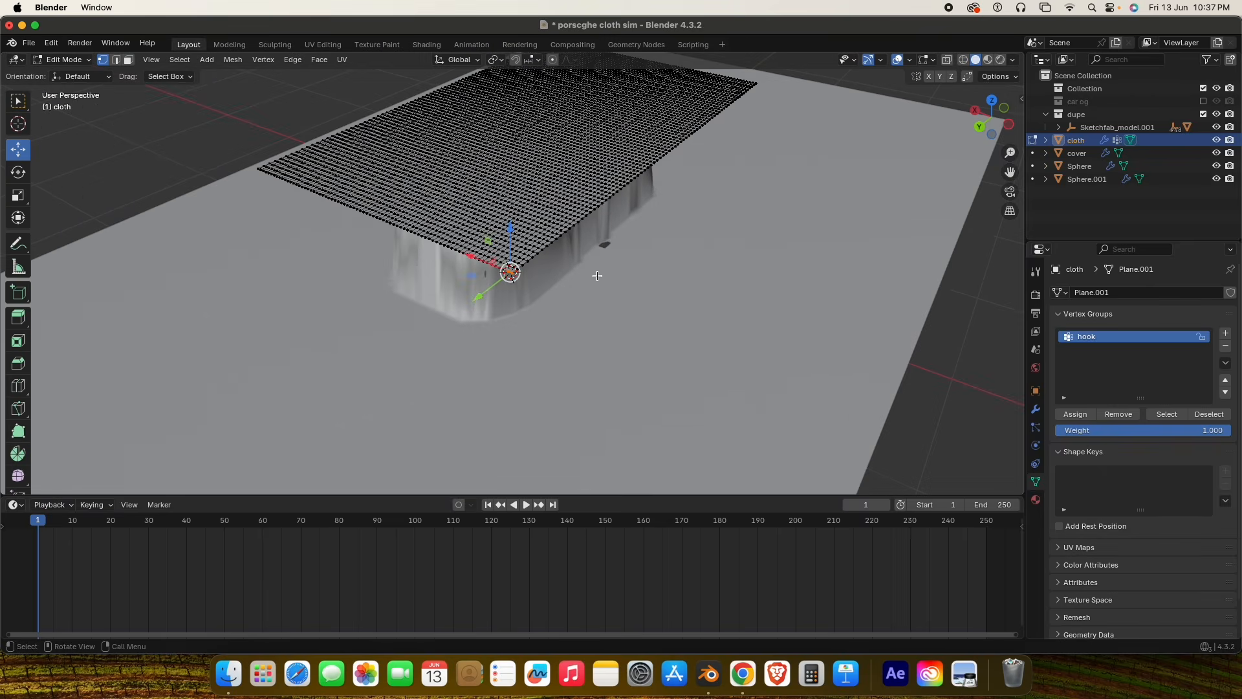
scroll(598, 276, "down", 2)
right_click(514, 254)
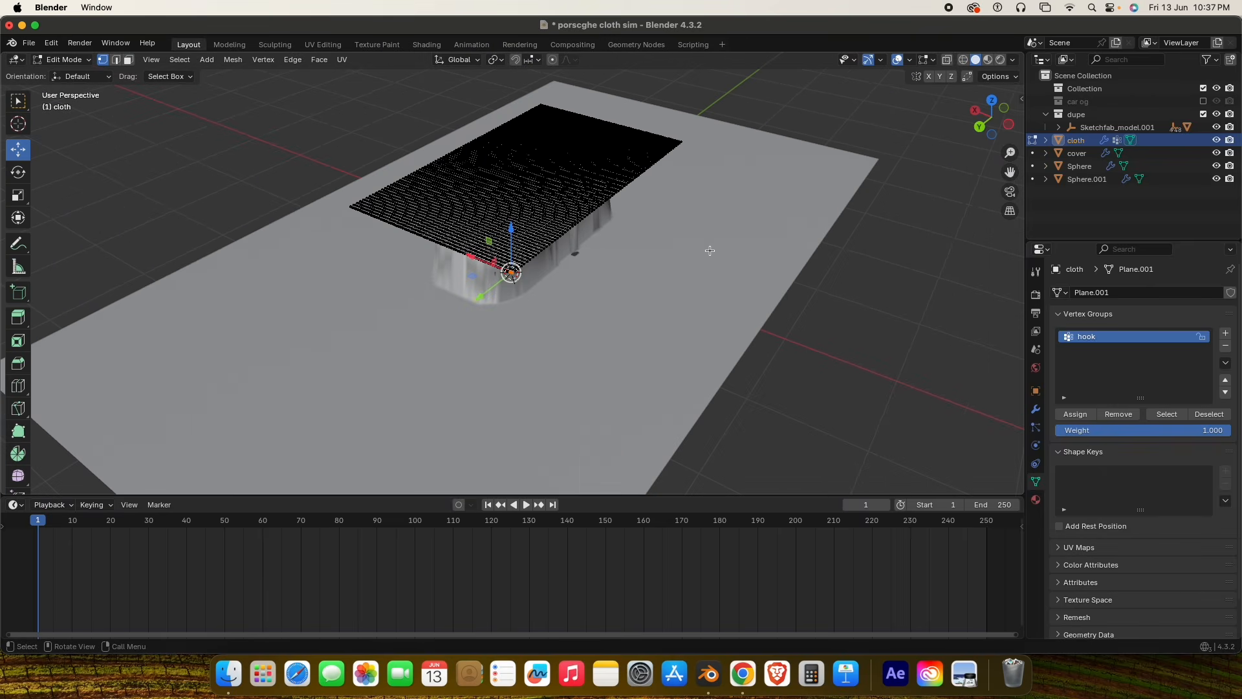
Return the cloth to Object Mode and add a Plain Axes empty at the 3D cursor on its corner.
key("Tab")
key("shift+a")
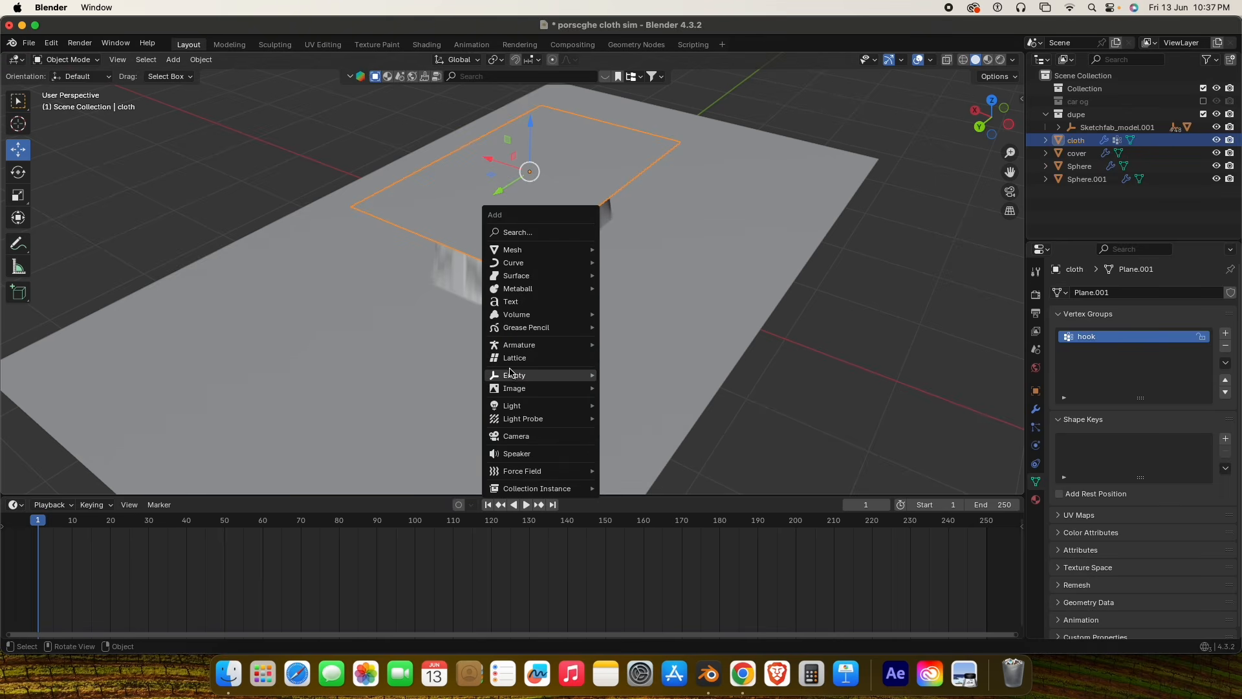
mouse_move(515, 376)
left_click(634, 378)
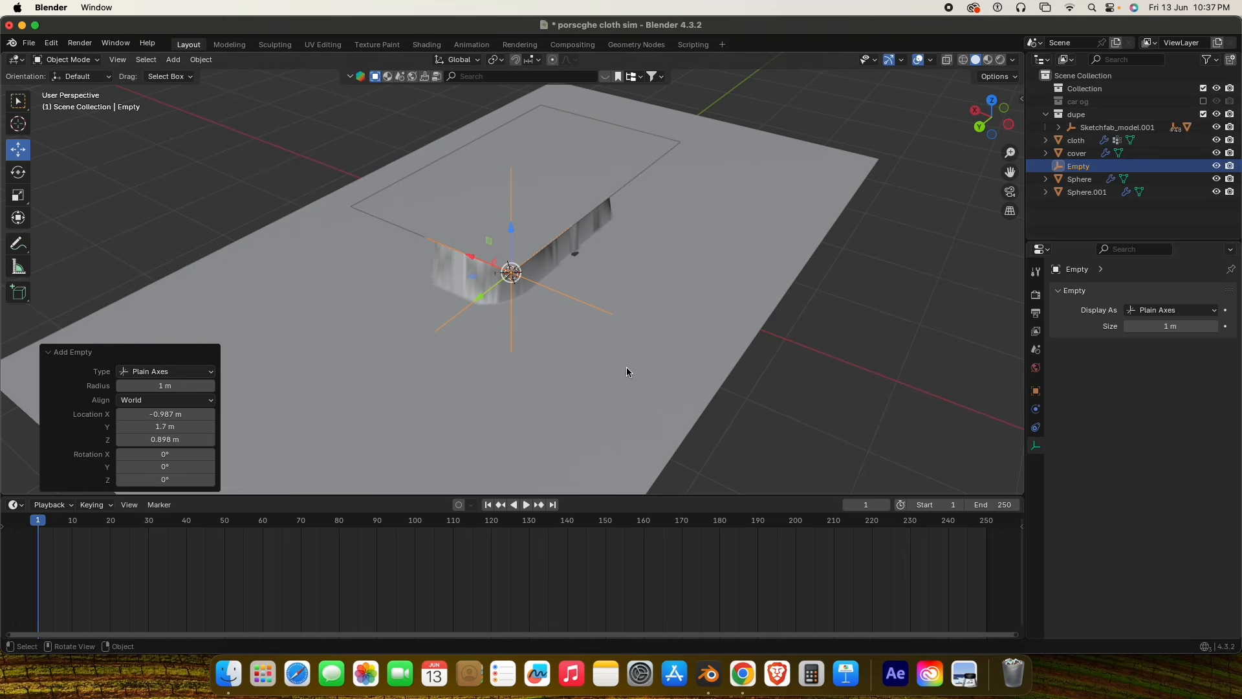
middle_click_drag(626, 367, 530, 259)
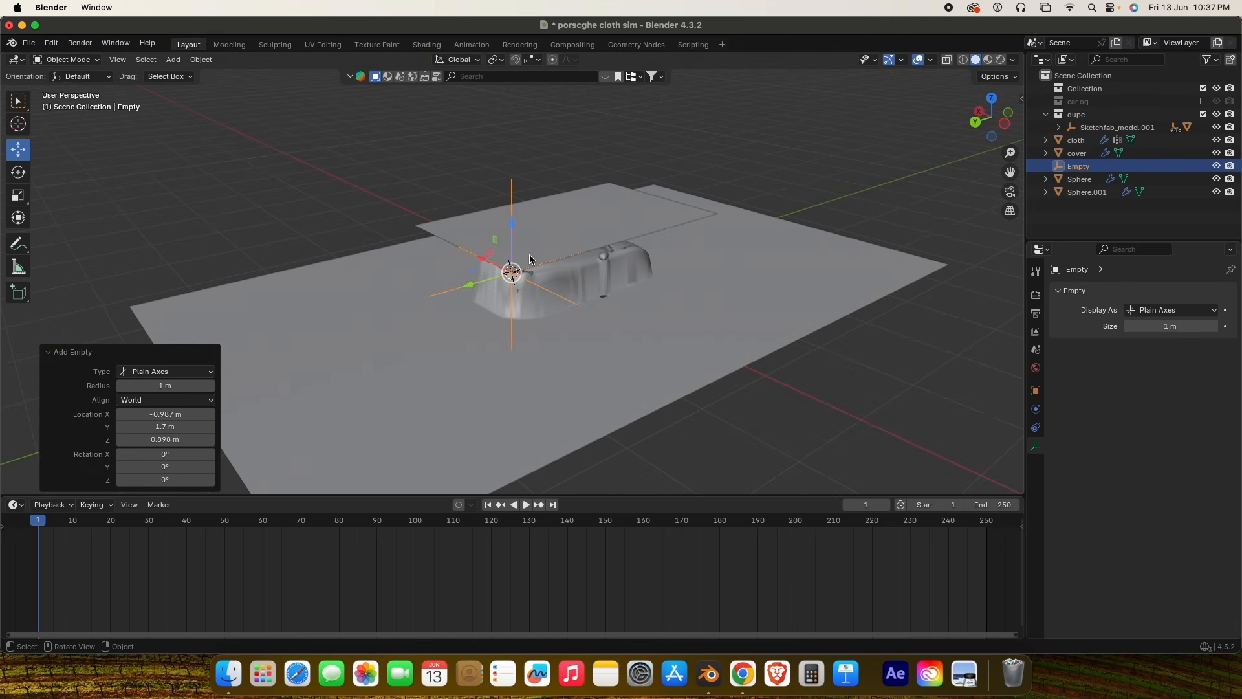
Rename the new empty to "valikkunna sanam".
double_click(1076, 166)
key("BackSpace")
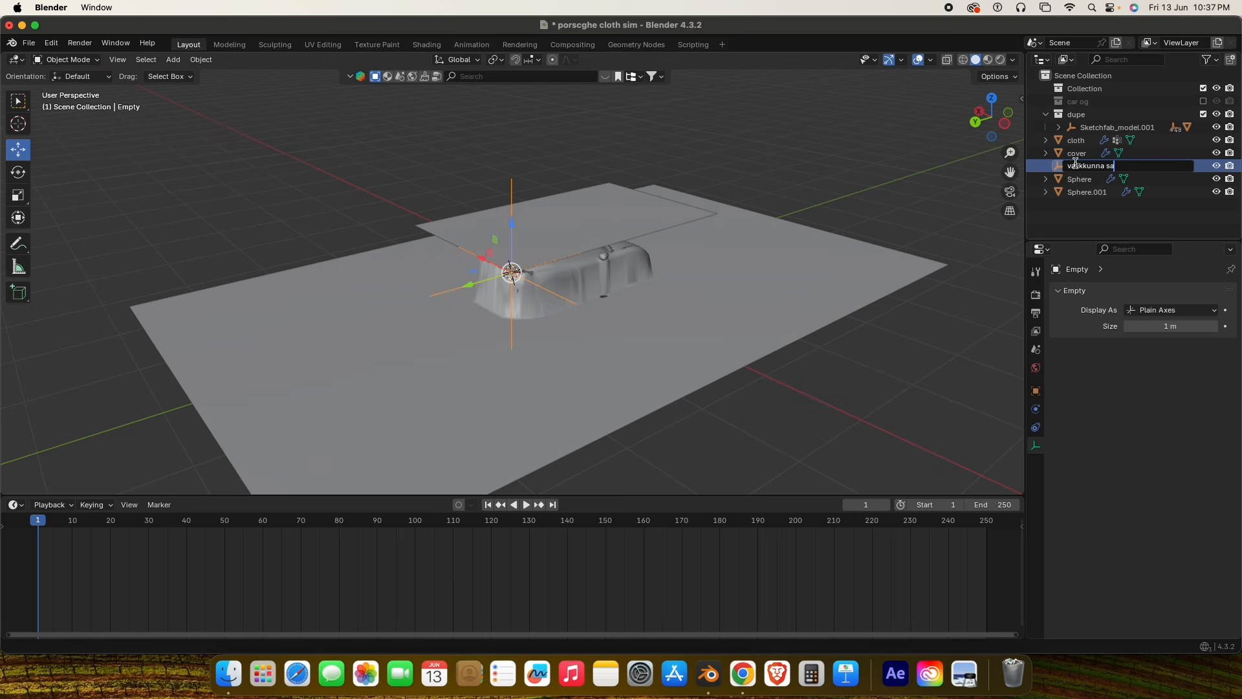
type("valikkunna sanam")
key("Return")
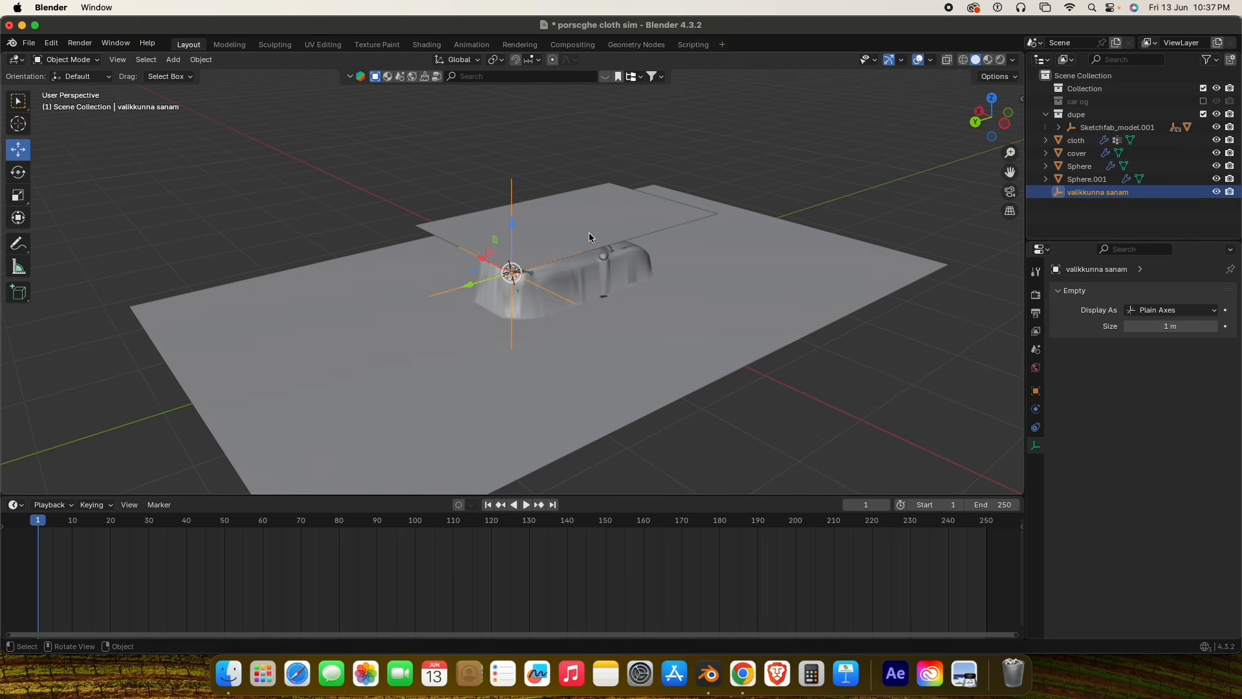
Add a Hook modifier to the cloth object and set its vertex group to hook.
middle_click_drag(415, 330, 356, 325)
scroll(356, 324, "up", 3)
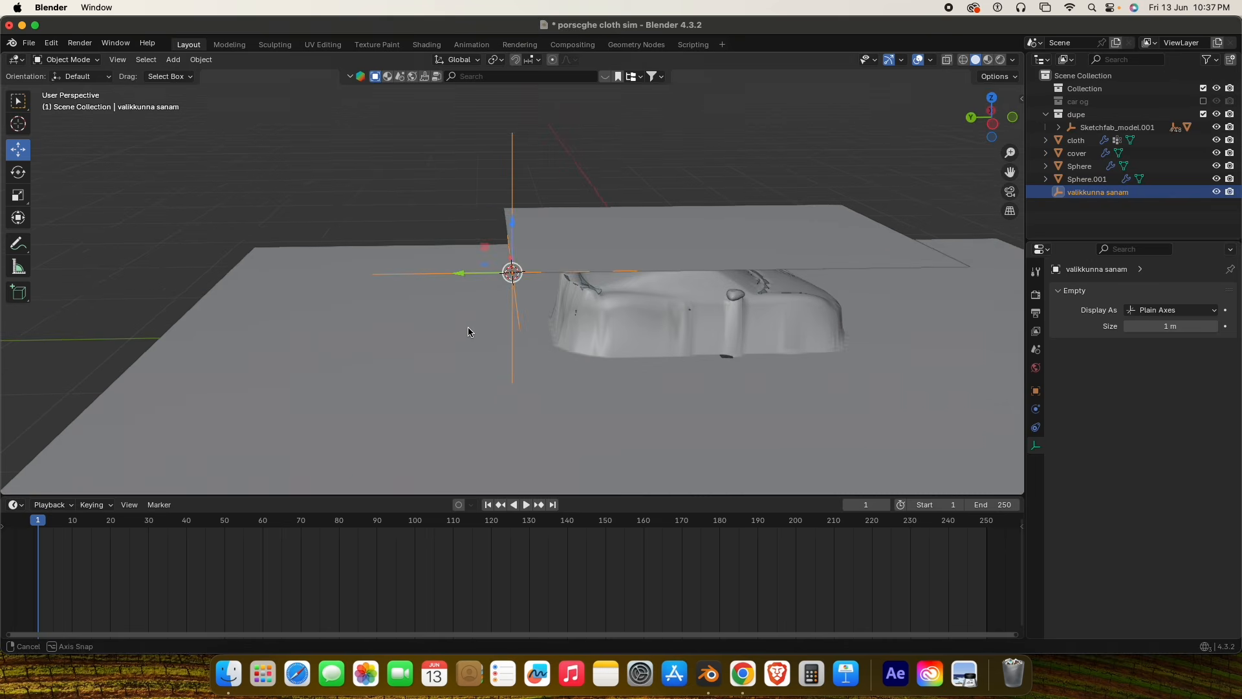
middle_click_drag(468, 328, 547, 295)
left_click(635, 173)
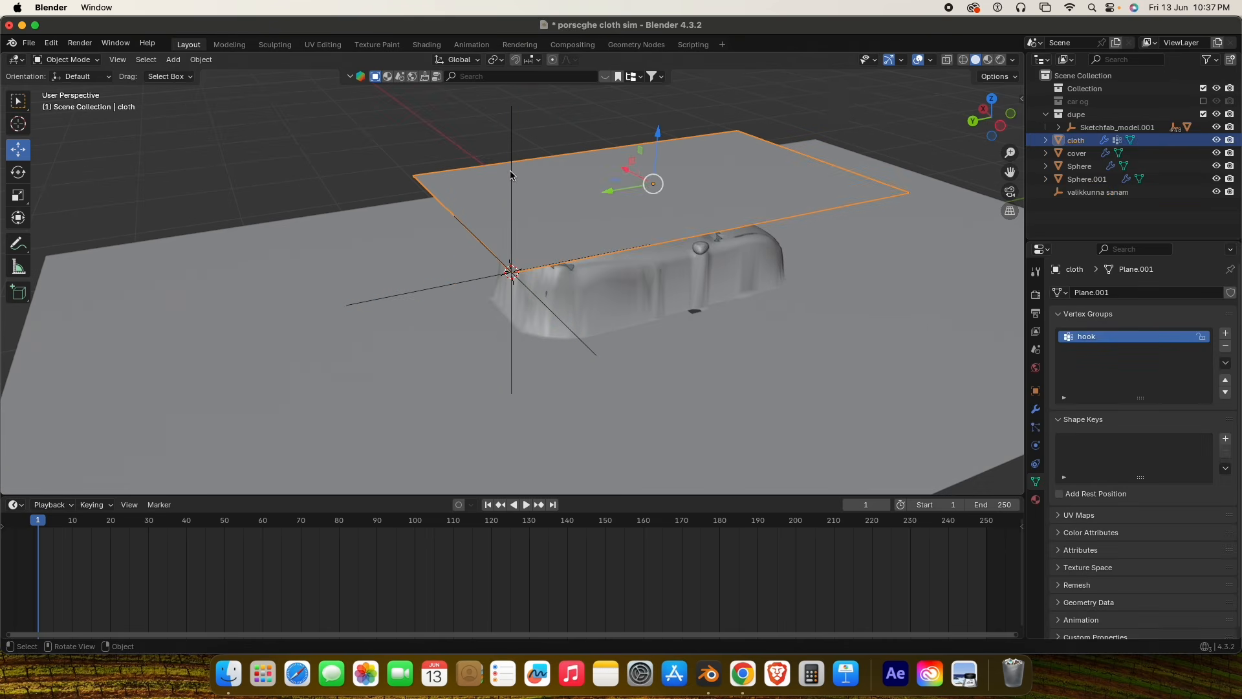
left_click(1036, 409)
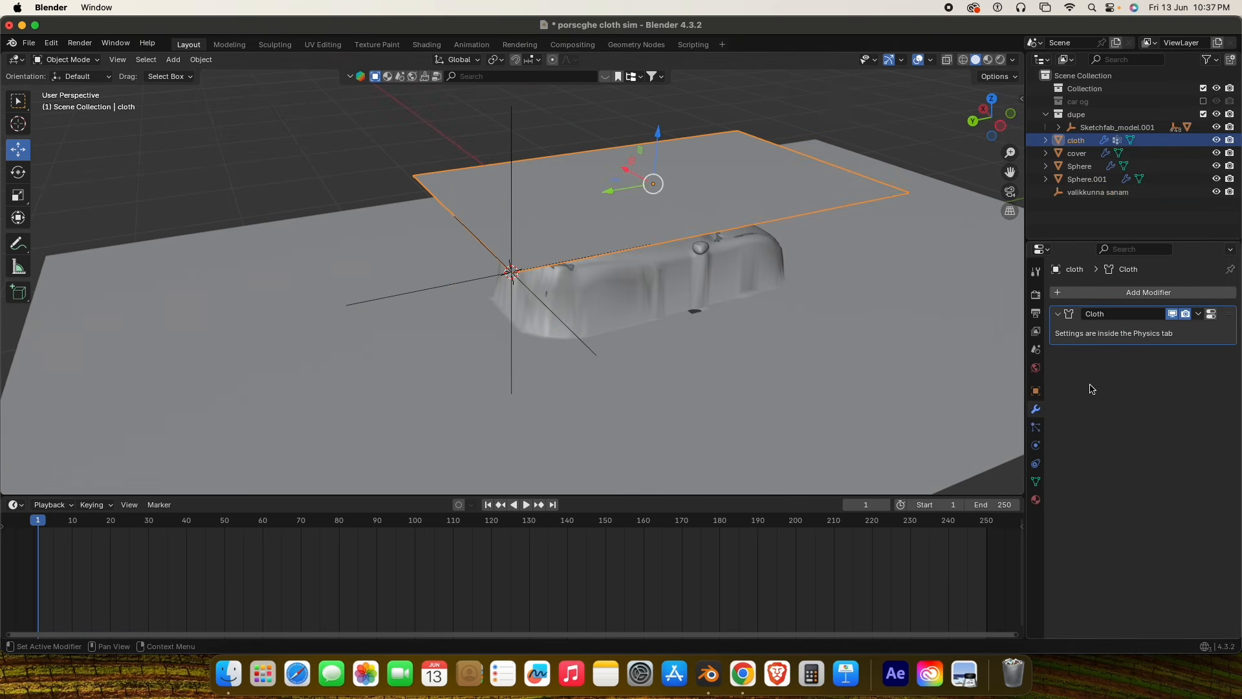
left_click(1159, 292)
left_click(1159, 295)
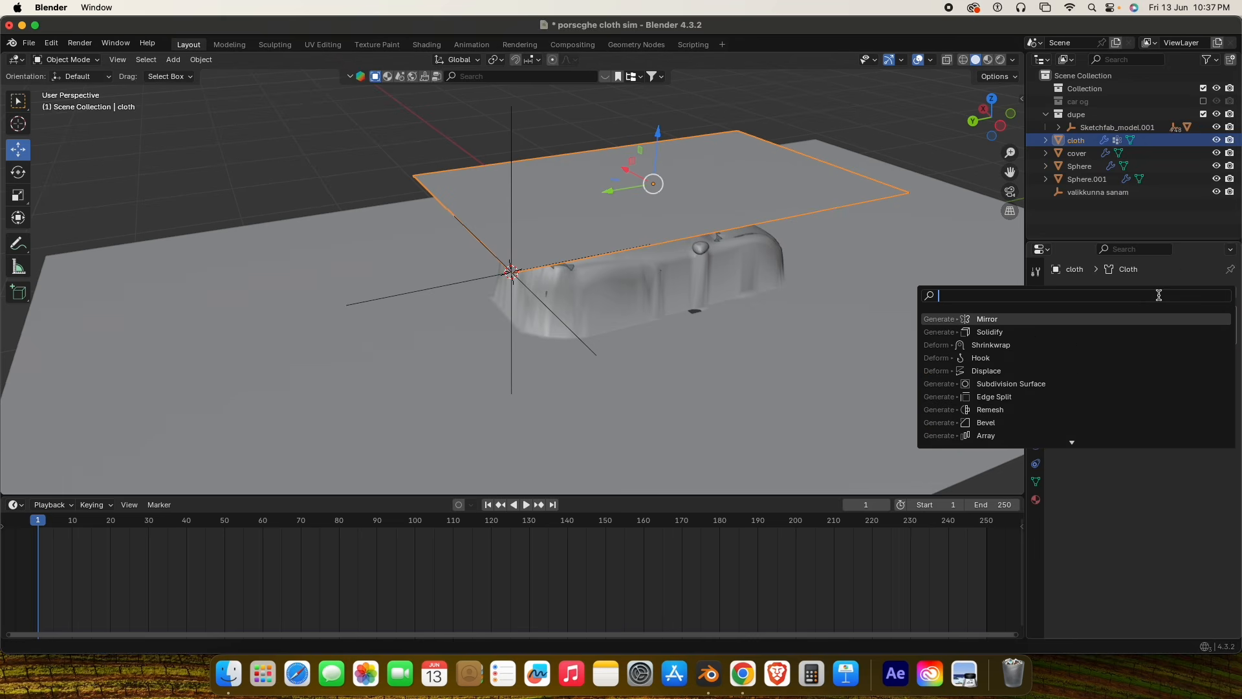
type("hoo")
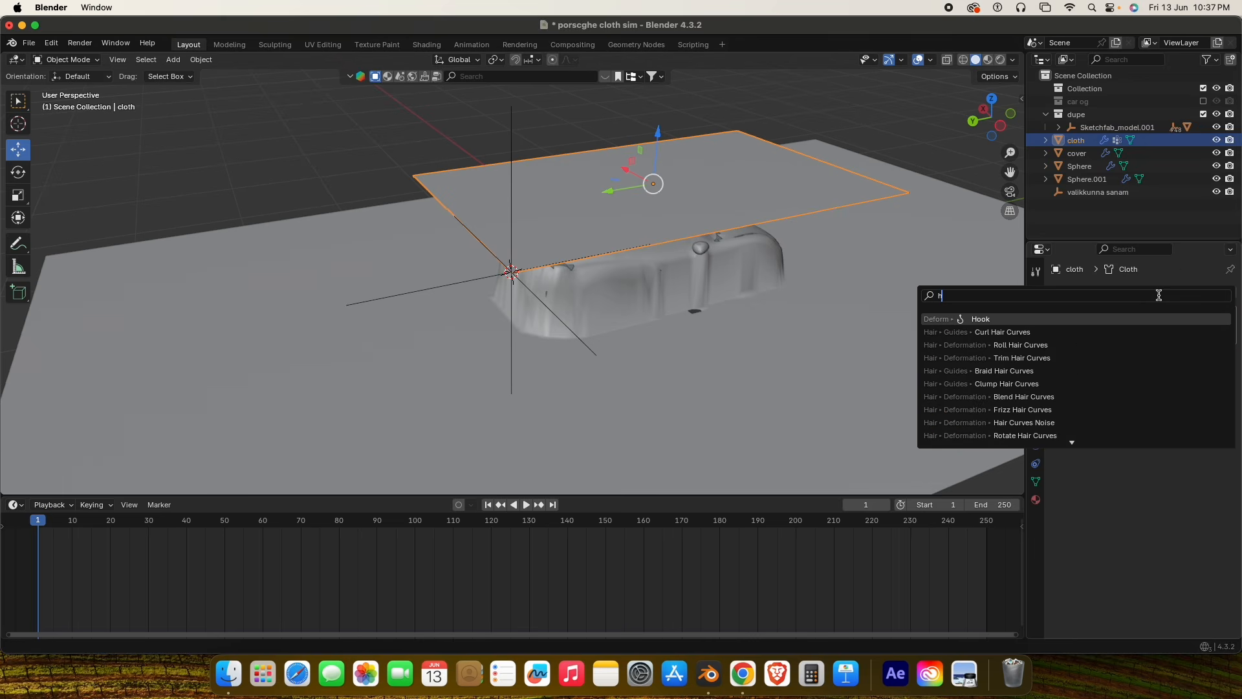
left_click(983, 317)
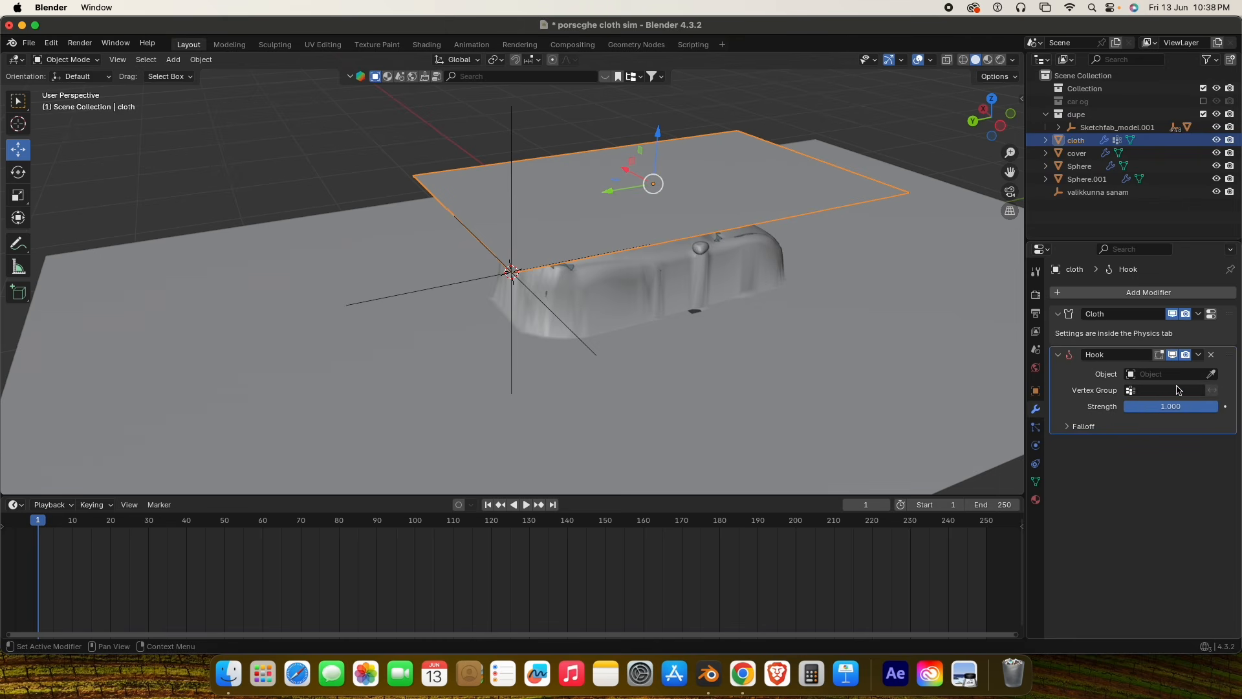
left_click(1178, 390)
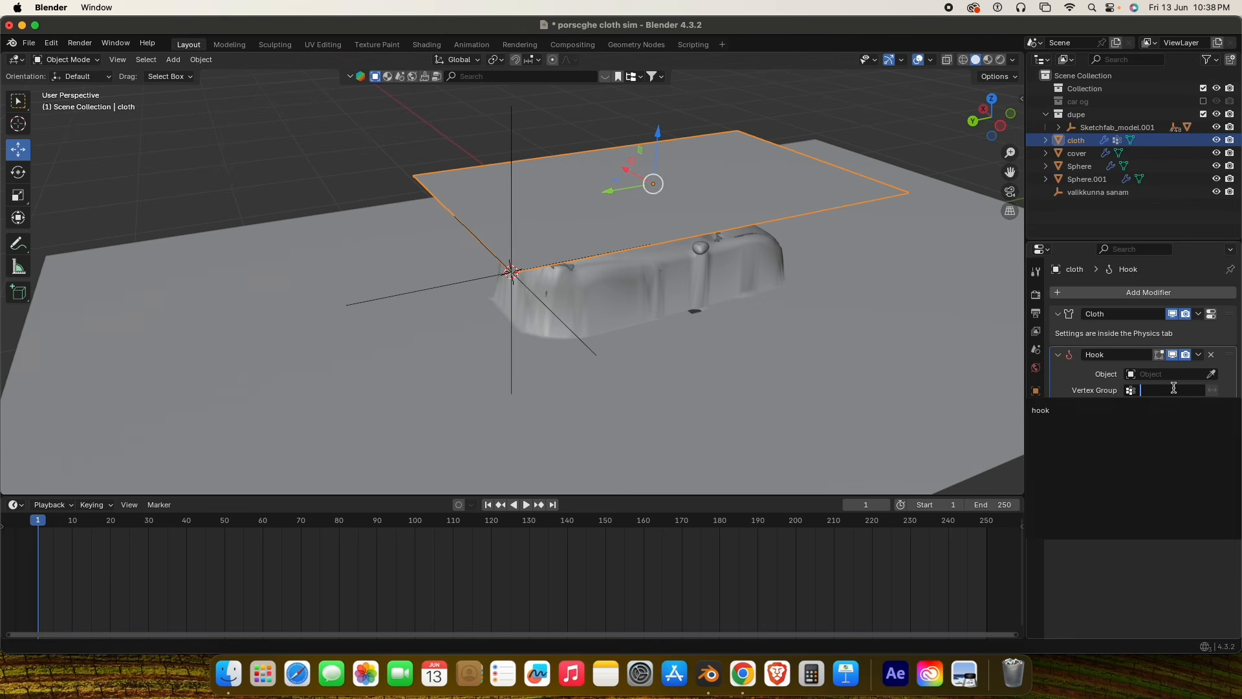
left_click(1043, 411)
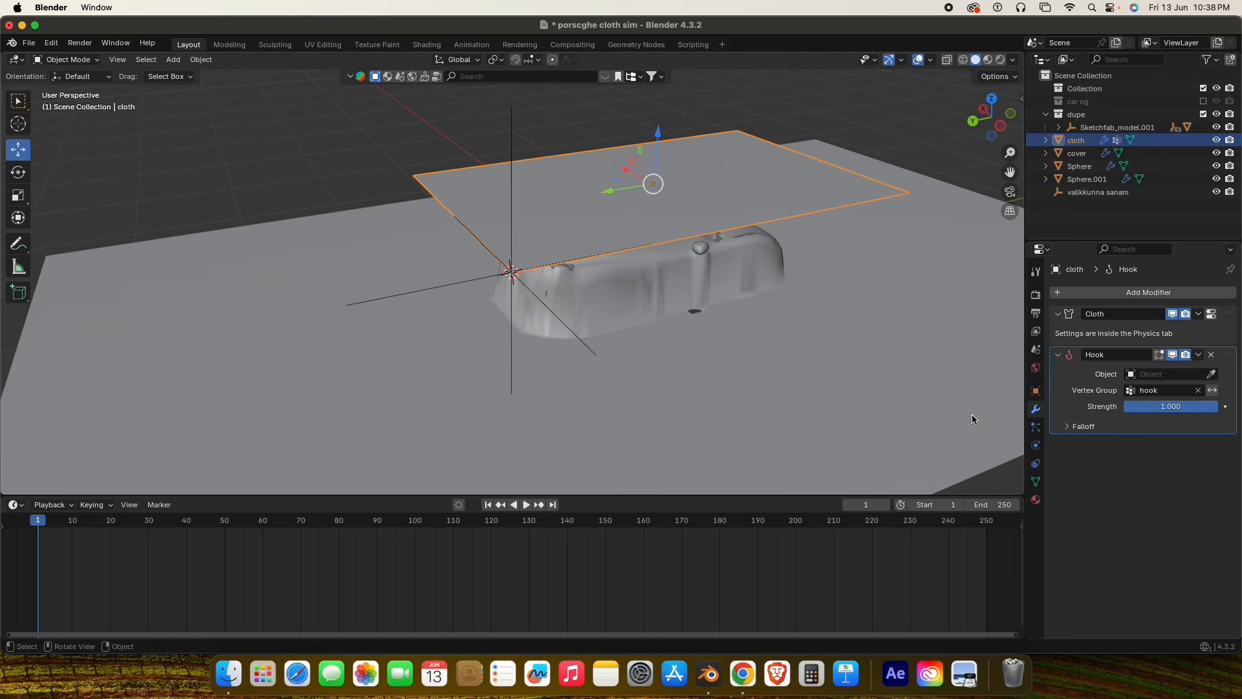
Set the Hook modifier's object to the "valikkunna sanam" empty, test-play the cloth simulation and return to frame 1.
left_click(1211, 375)
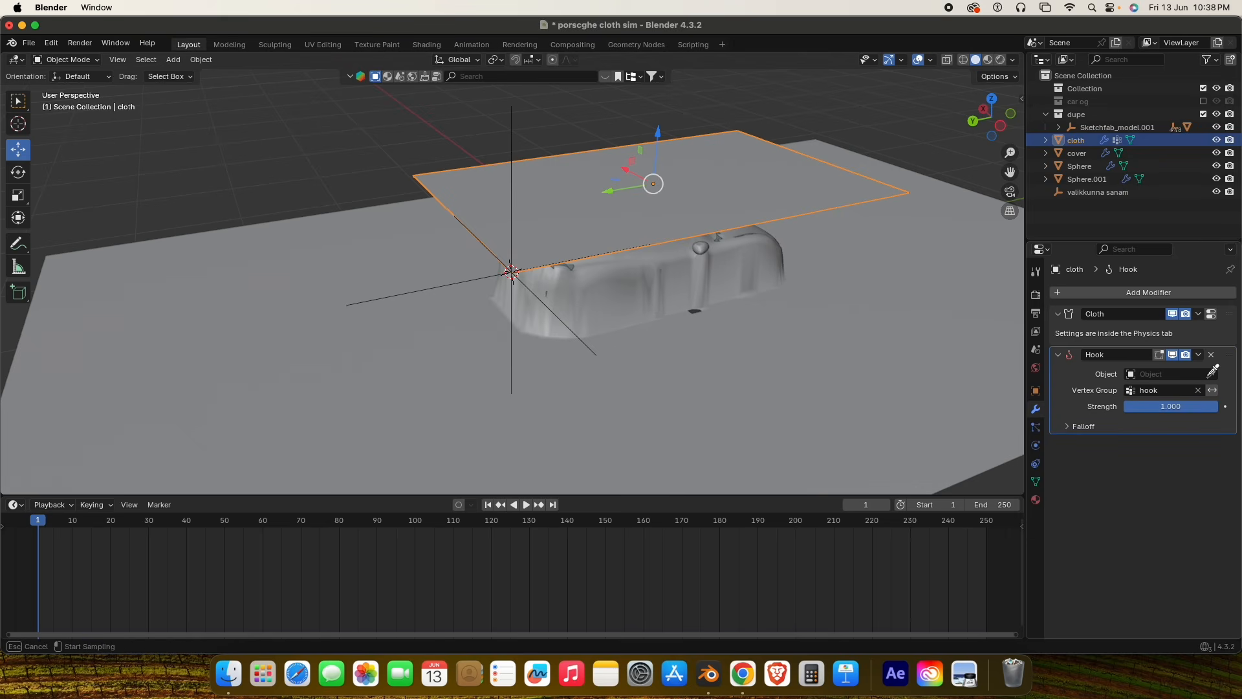
left_click(551, 302)
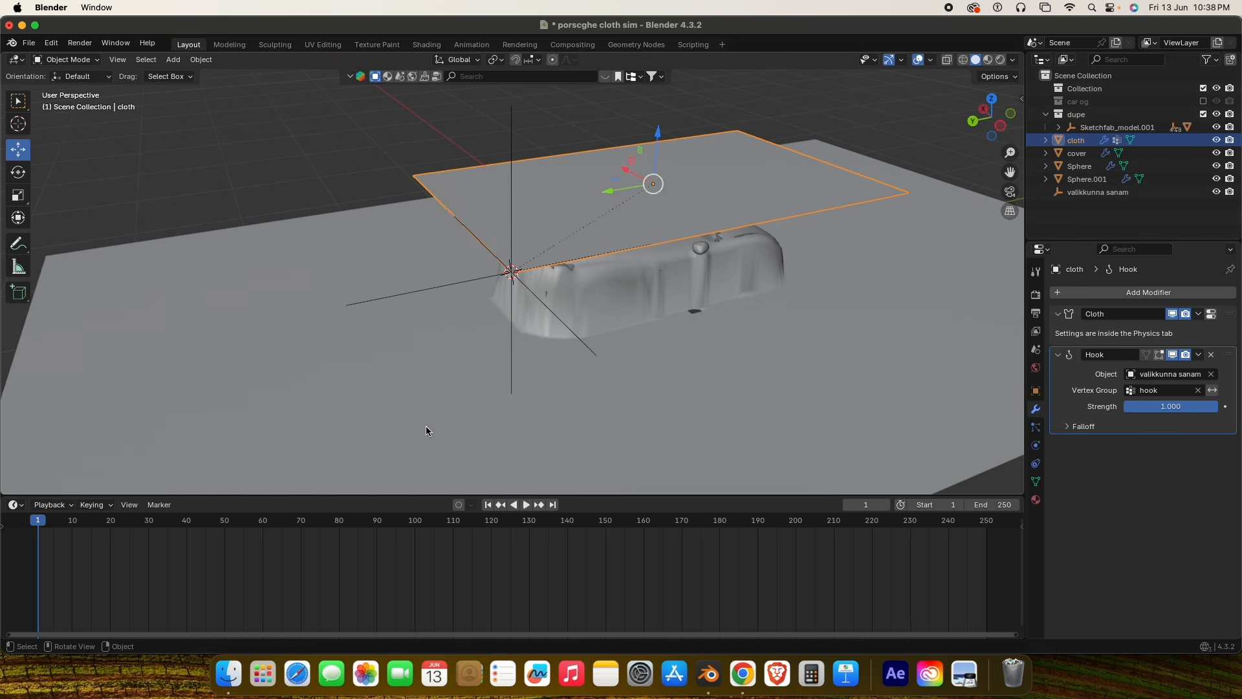
left_click(529, 505)
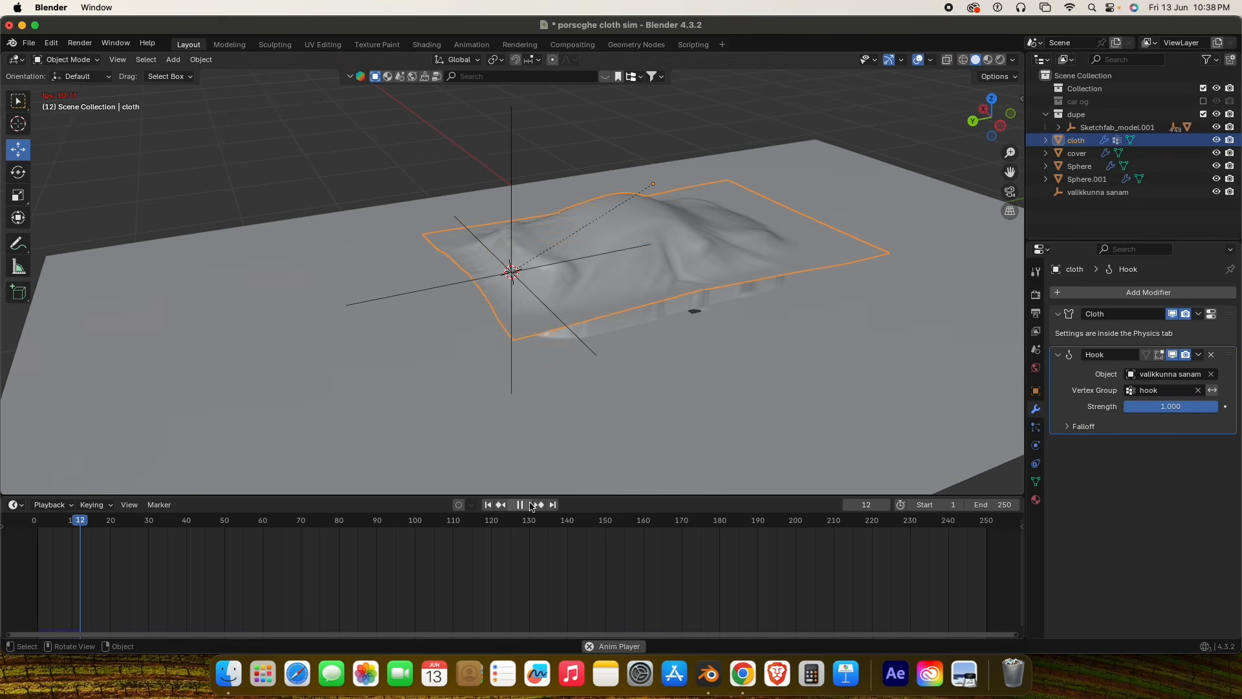
left_click(528, 505)
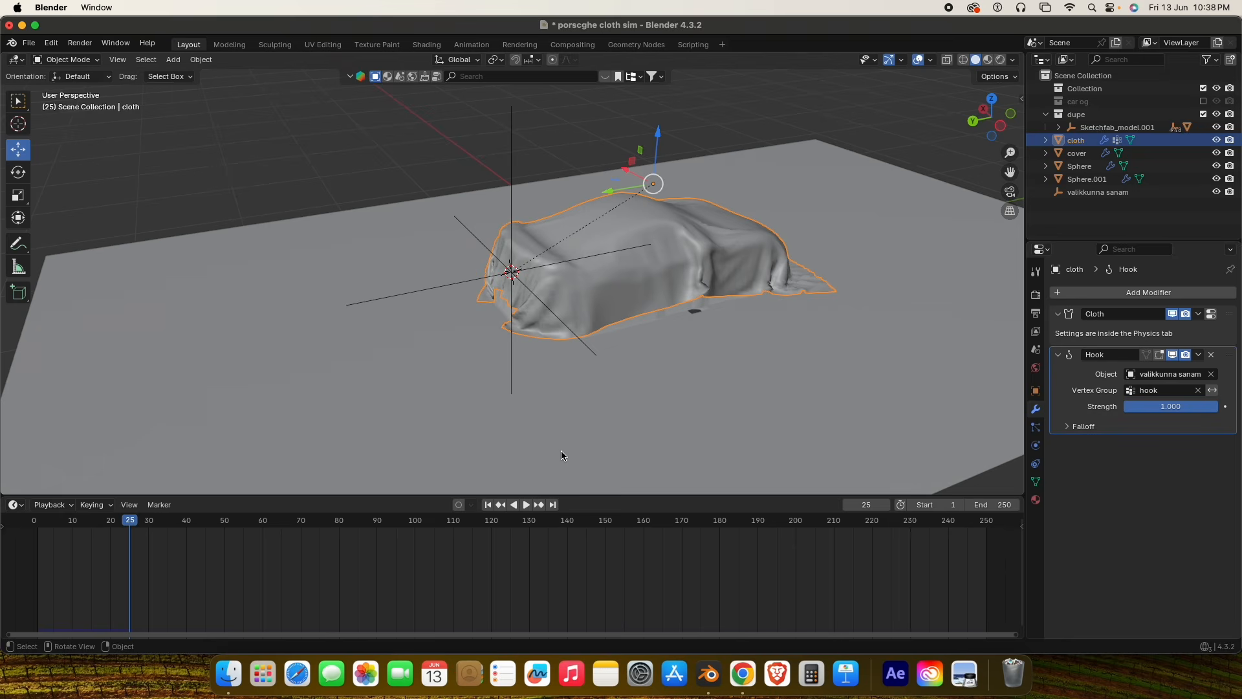
left_click(487, 506)
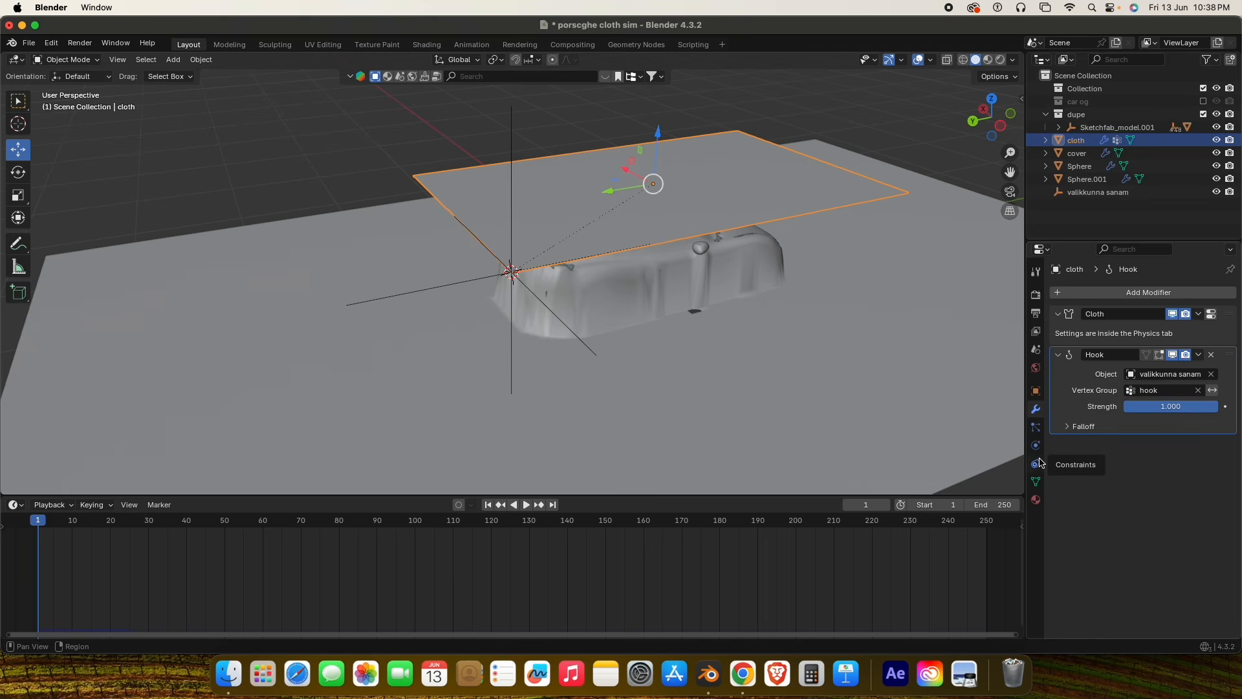
Set the Pin Group under Shape in the cloth's physics settings to the hook vertex group.
left_click(1036, 427)
left_click(1036, 444)
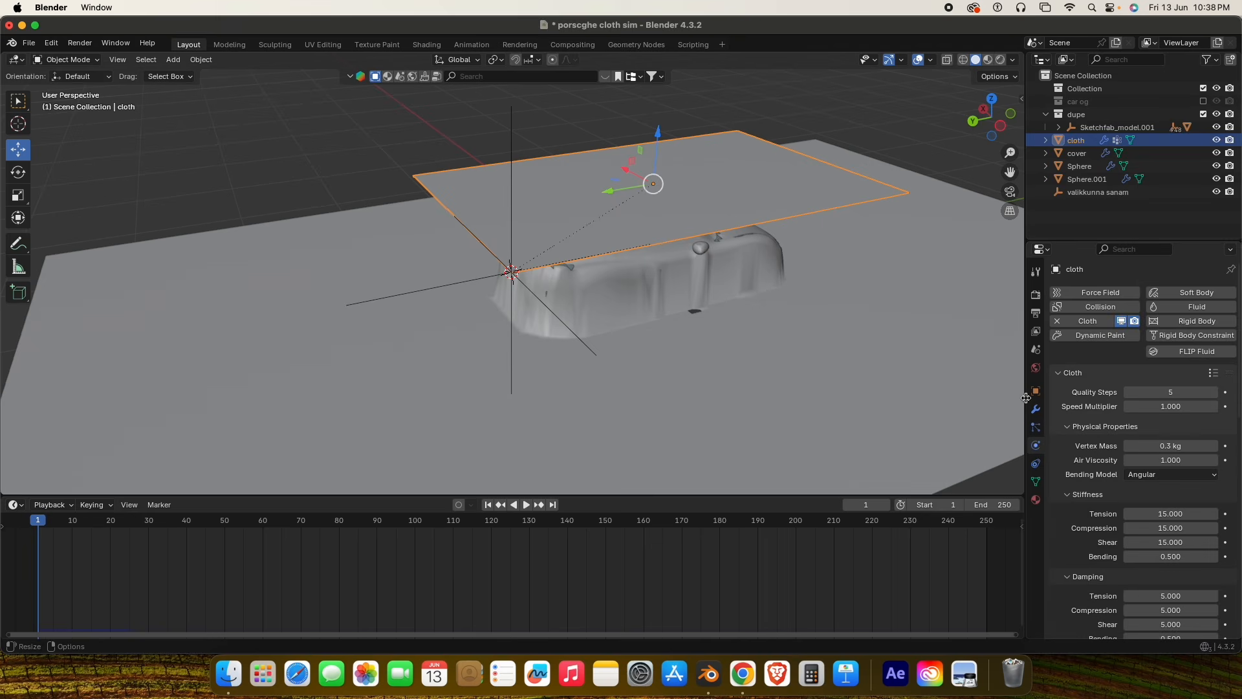
left_click_drag(1026, 401, 822, 365)
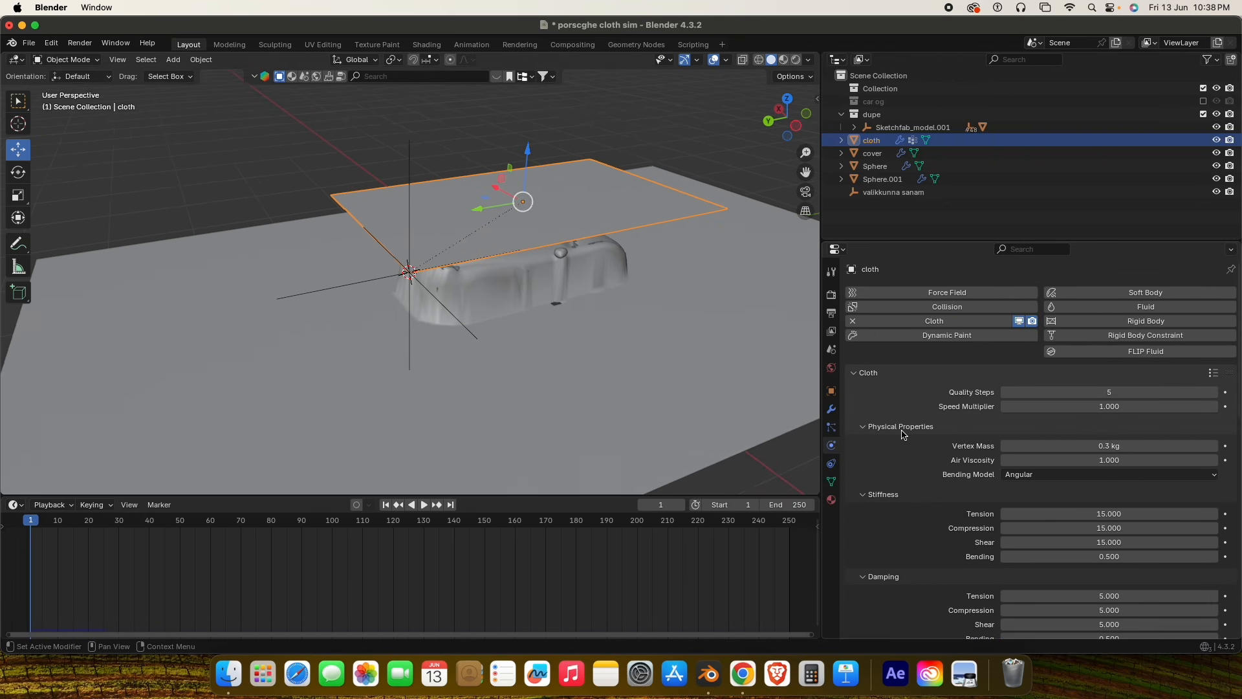
scroll(946, 464, "down", 8)
scroll(946, 465, "down", 10)
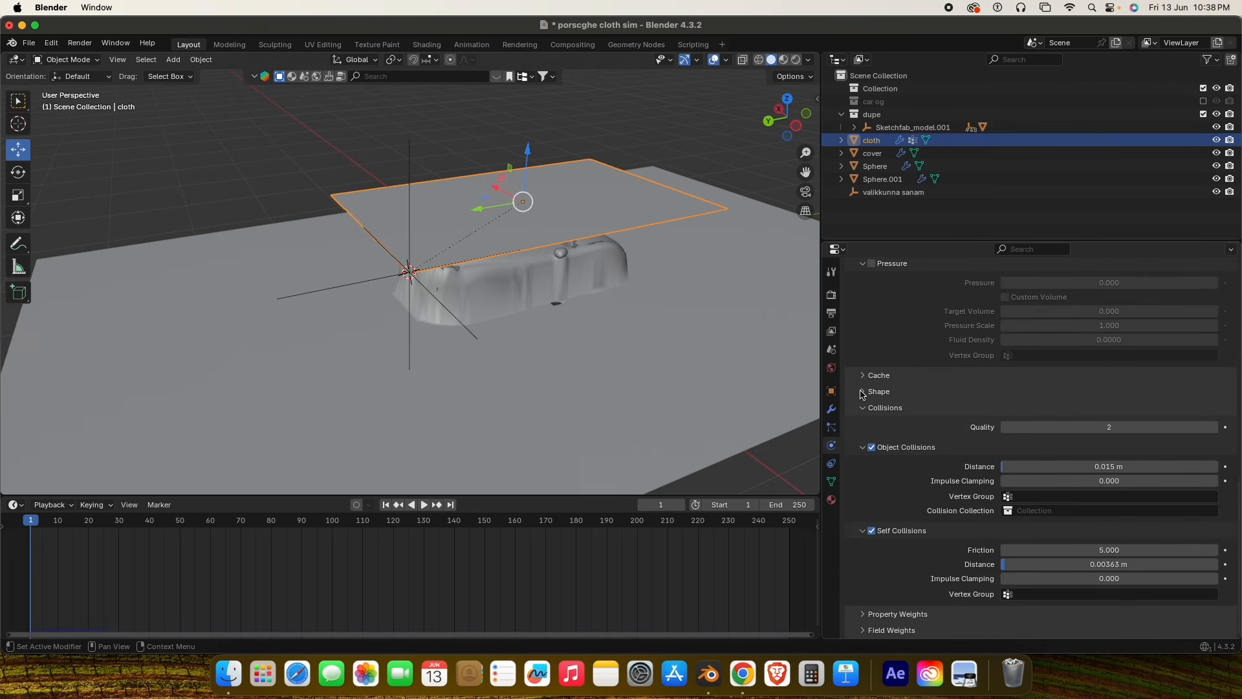
left_click(865, 392)
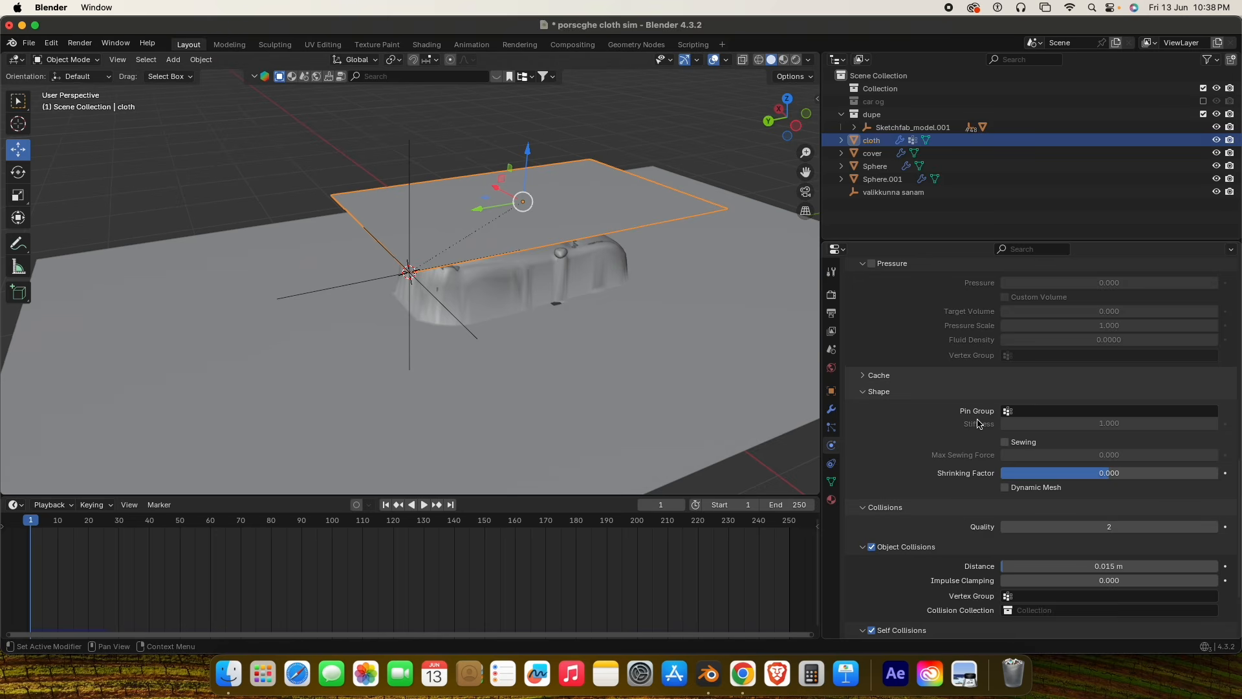
left_click(1055, 413)
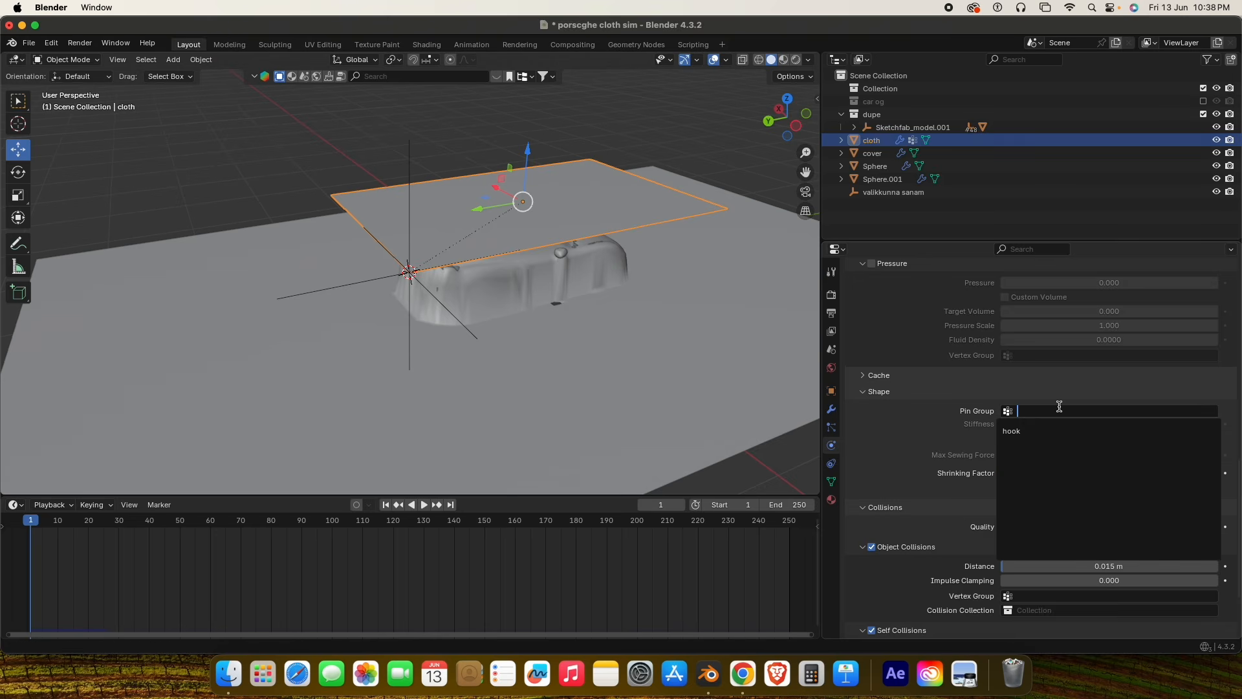
left_click(1022, 431)
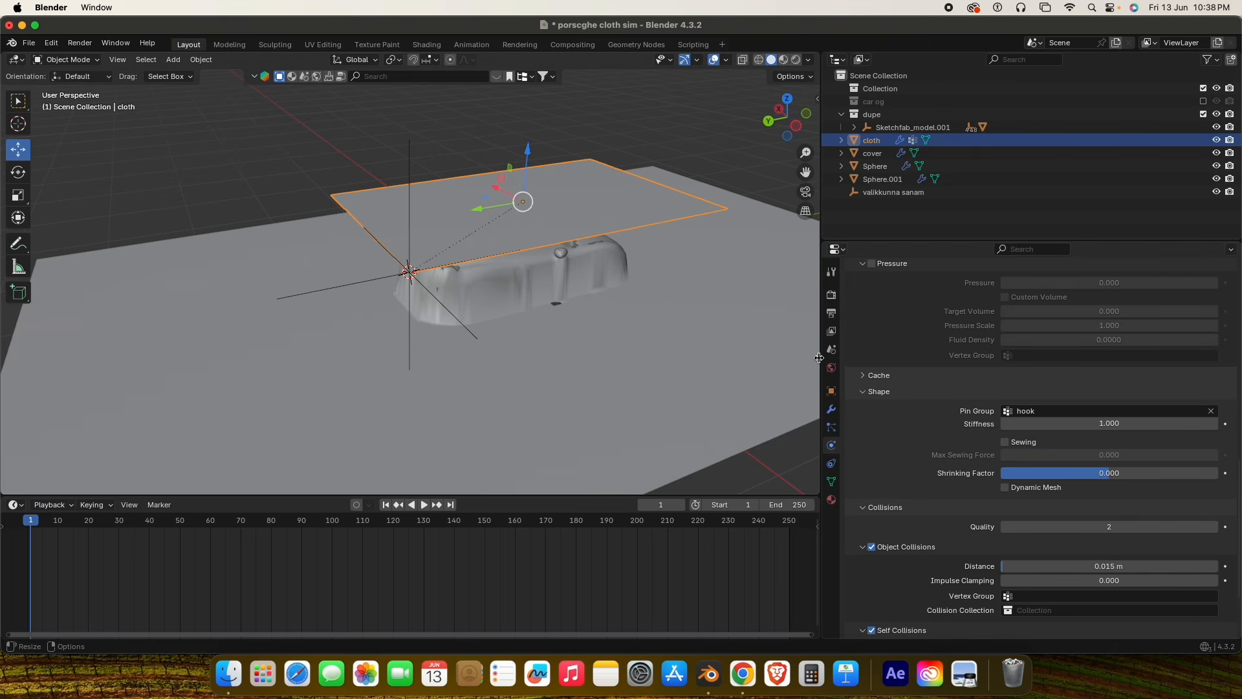
left_click_drag(821, 359, 980, 359)
Play the simulation, examine how the pinned cloth corner hangs from the empty, and return to frame 1.
left_click(508, 505)
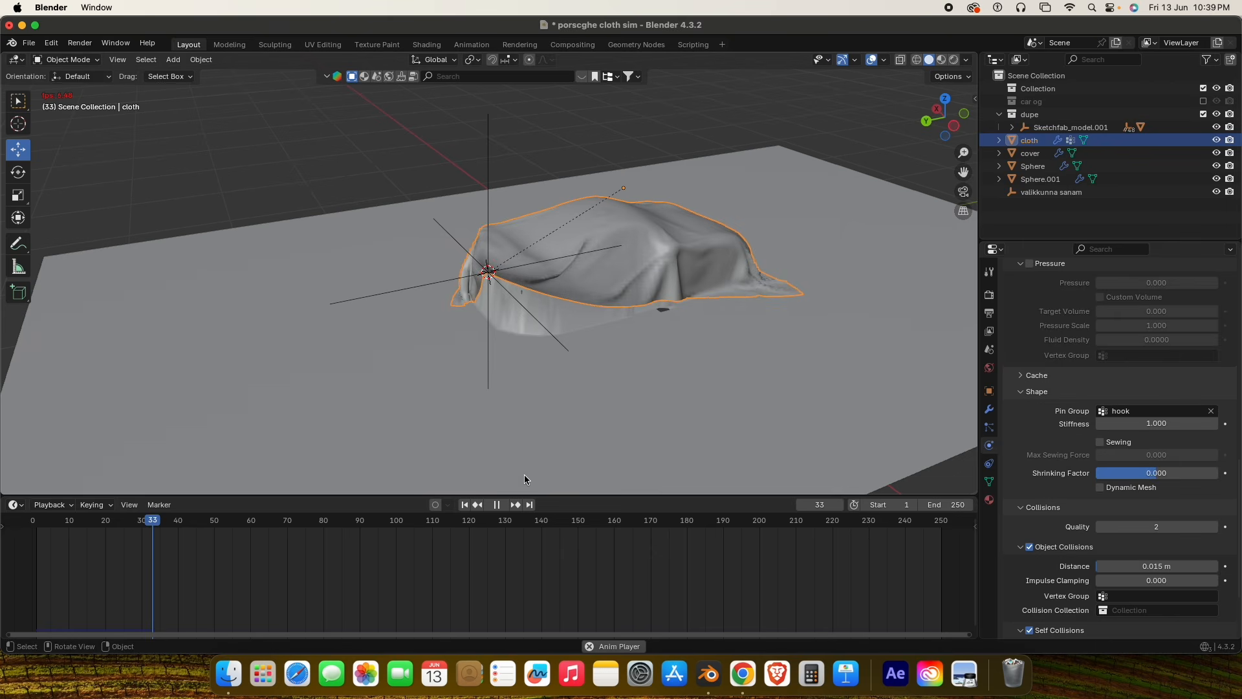
left_click(496, 505)
middle_click_drag(537, 414, 710, 385)
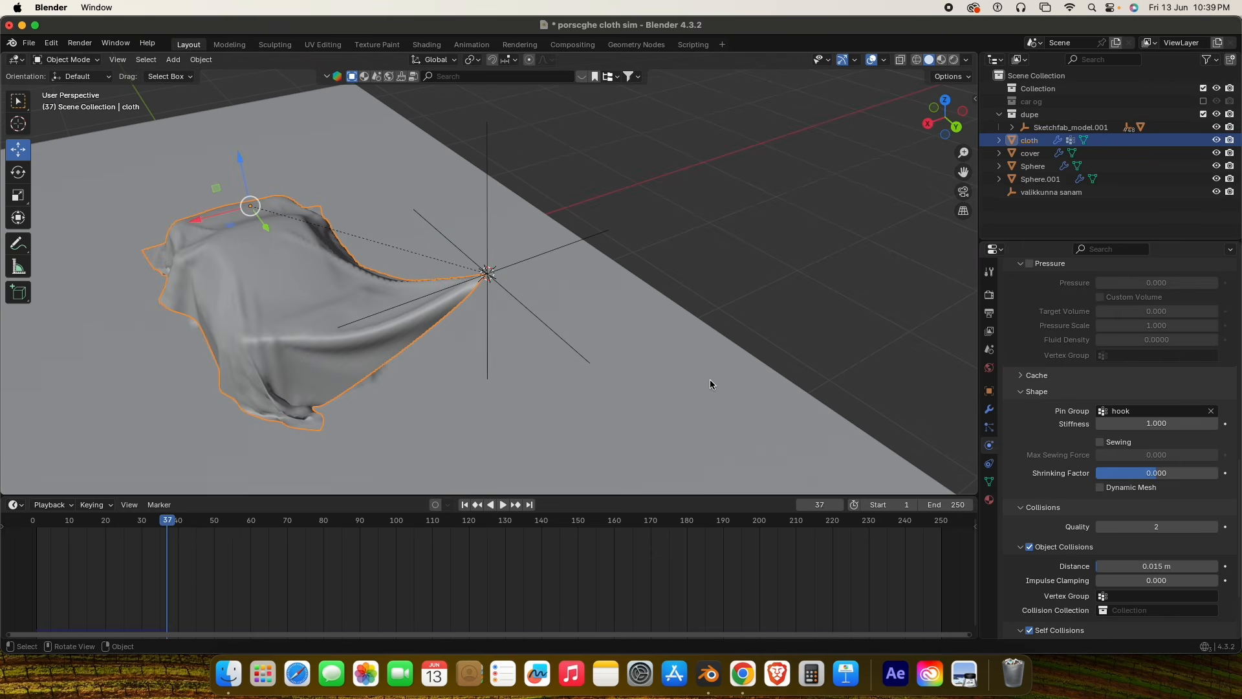
key("KP_Decimal")
scroll(702, 363, "up", 5)
middle_click_drag(841, 307, 747, 308)
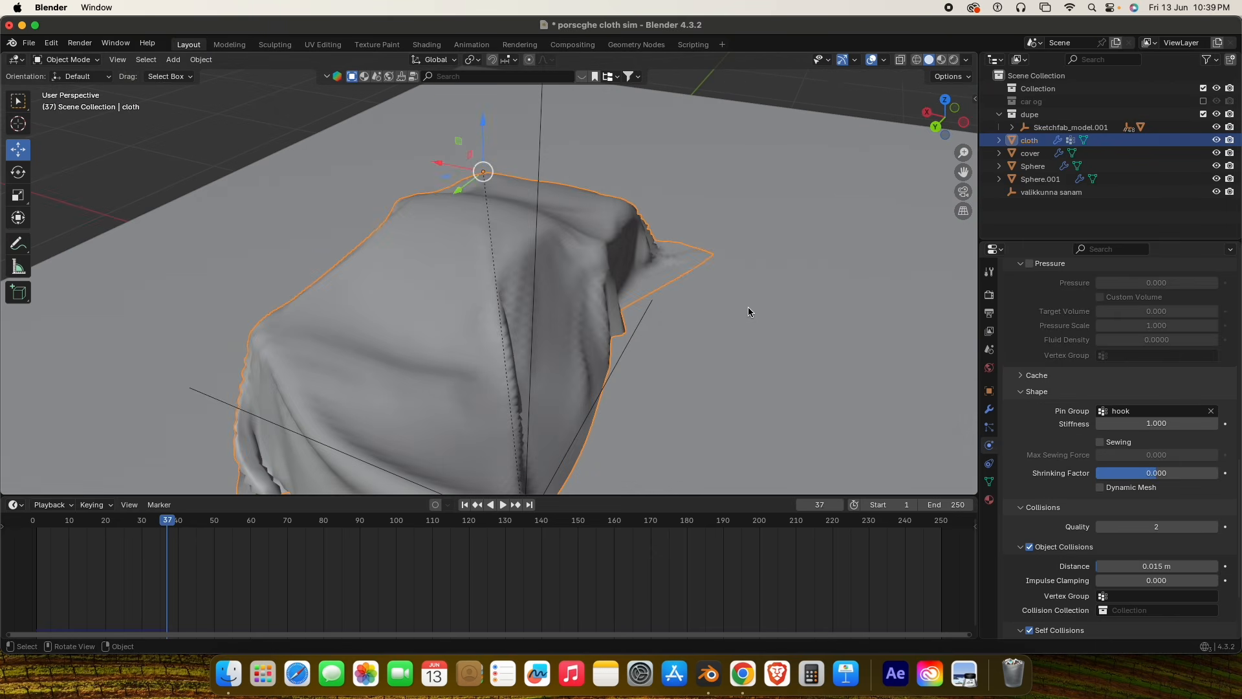
scroll(748, 308, "down", 7)
middle_click_drag(741, 356, 471, 415)
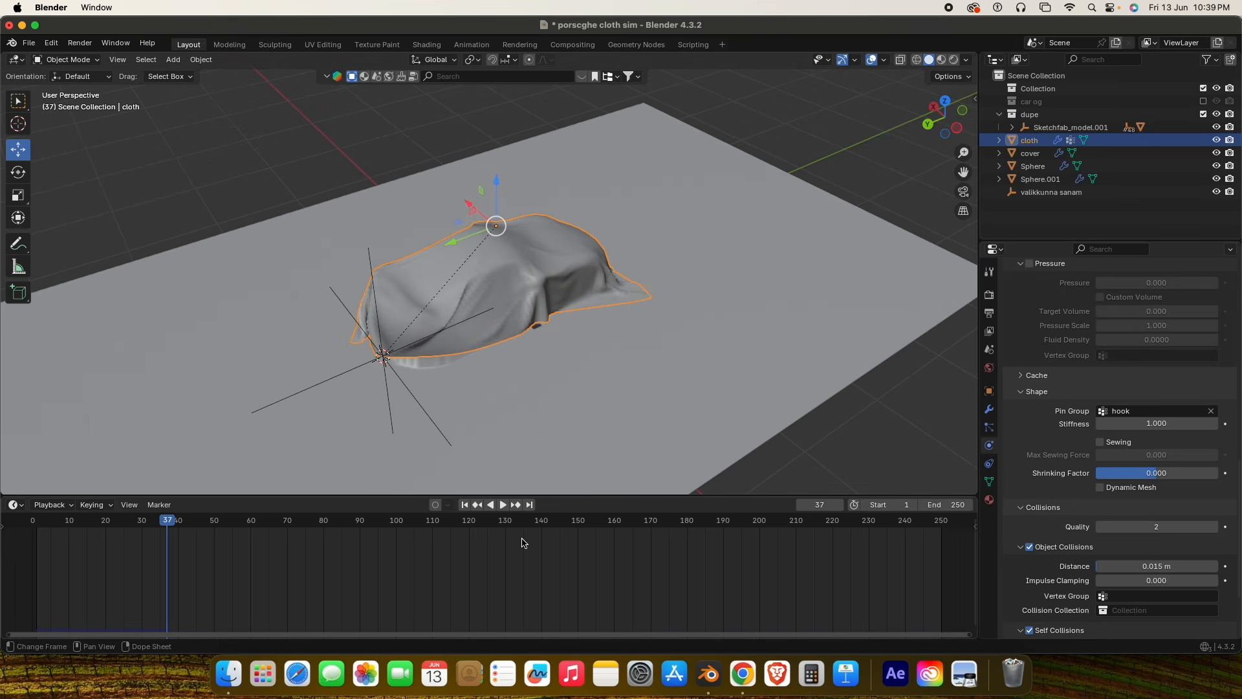
left_click(464, 505)
Select the "valikkunna sanam" empty and insert a Location & Rotation keyframe for it at frame 50.
middle_click_drag(694, 353, 574, 330)
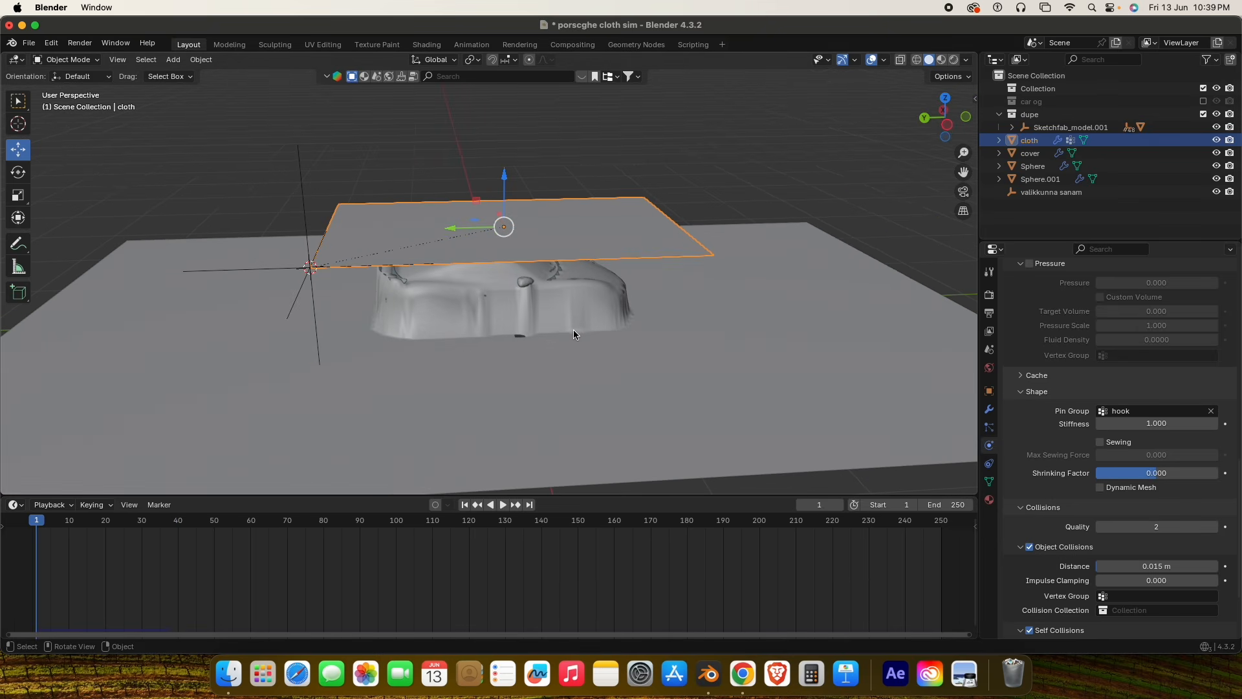
left_click(310, 268)
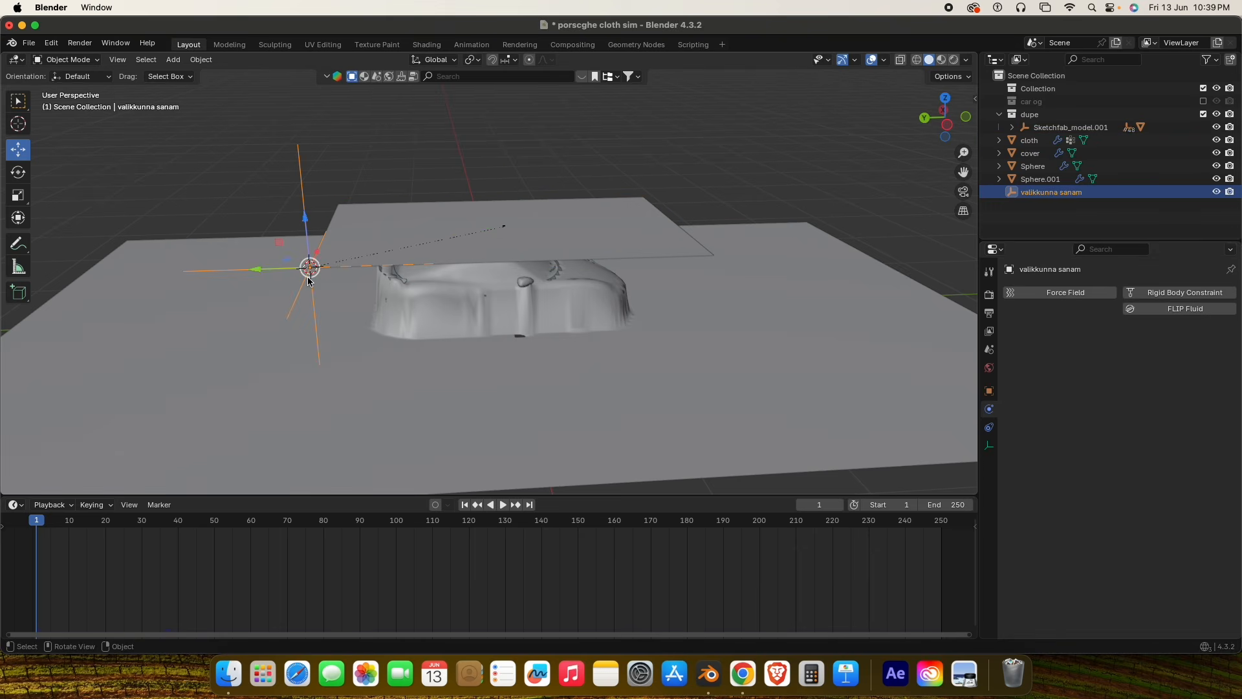
key("space")
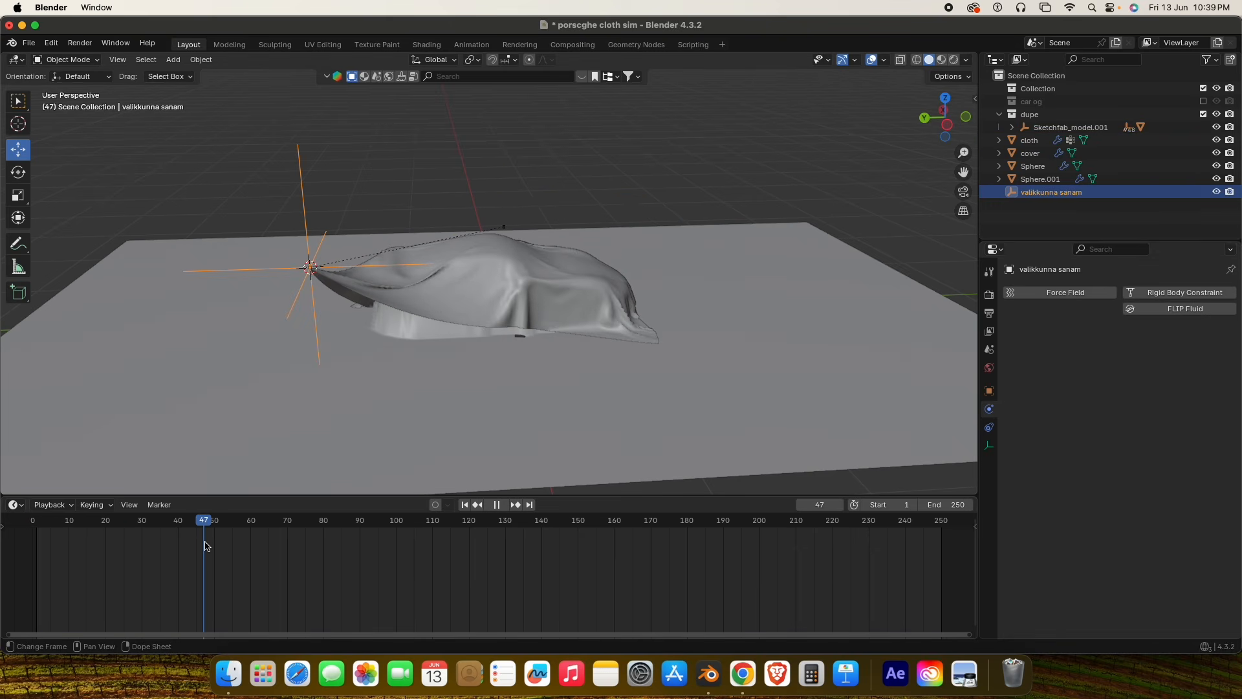
key("space")
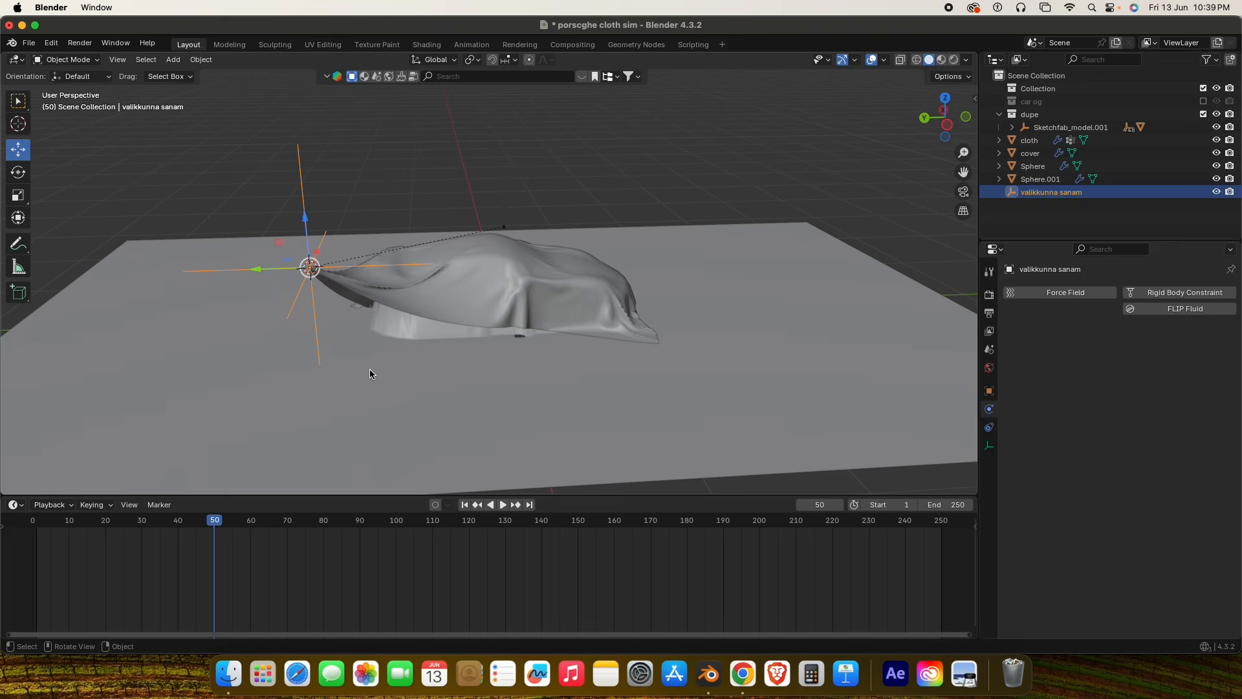
key("k")
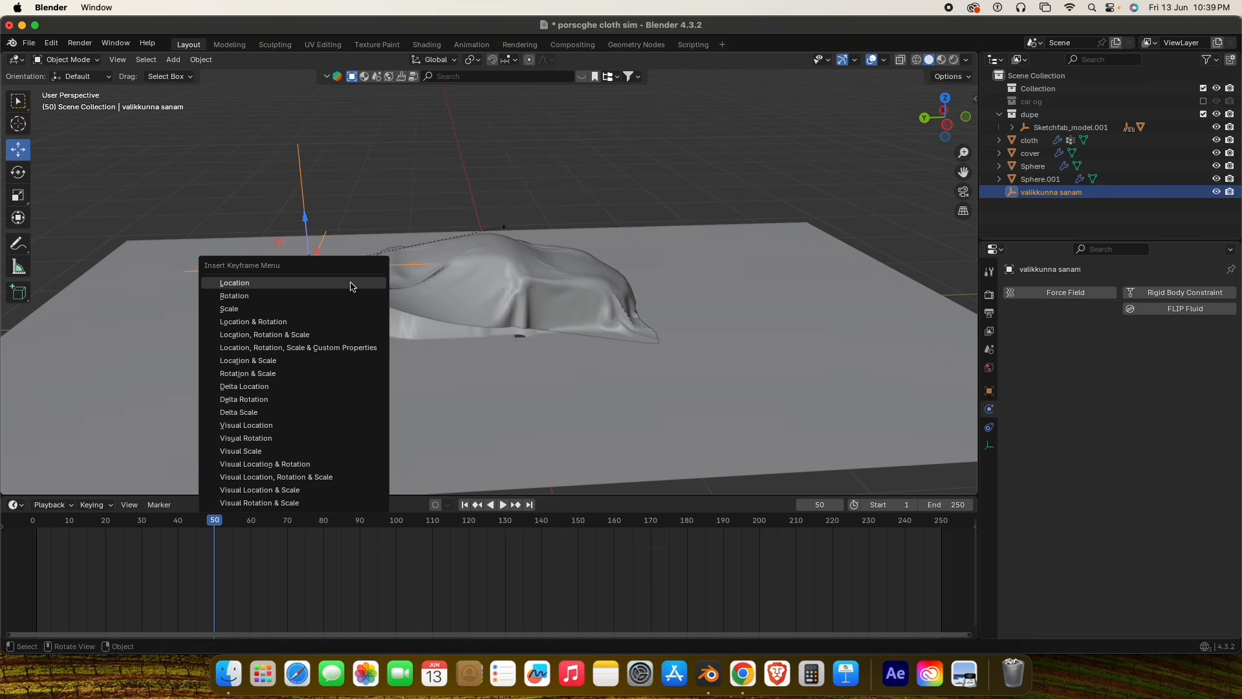
left_click(337, 321)
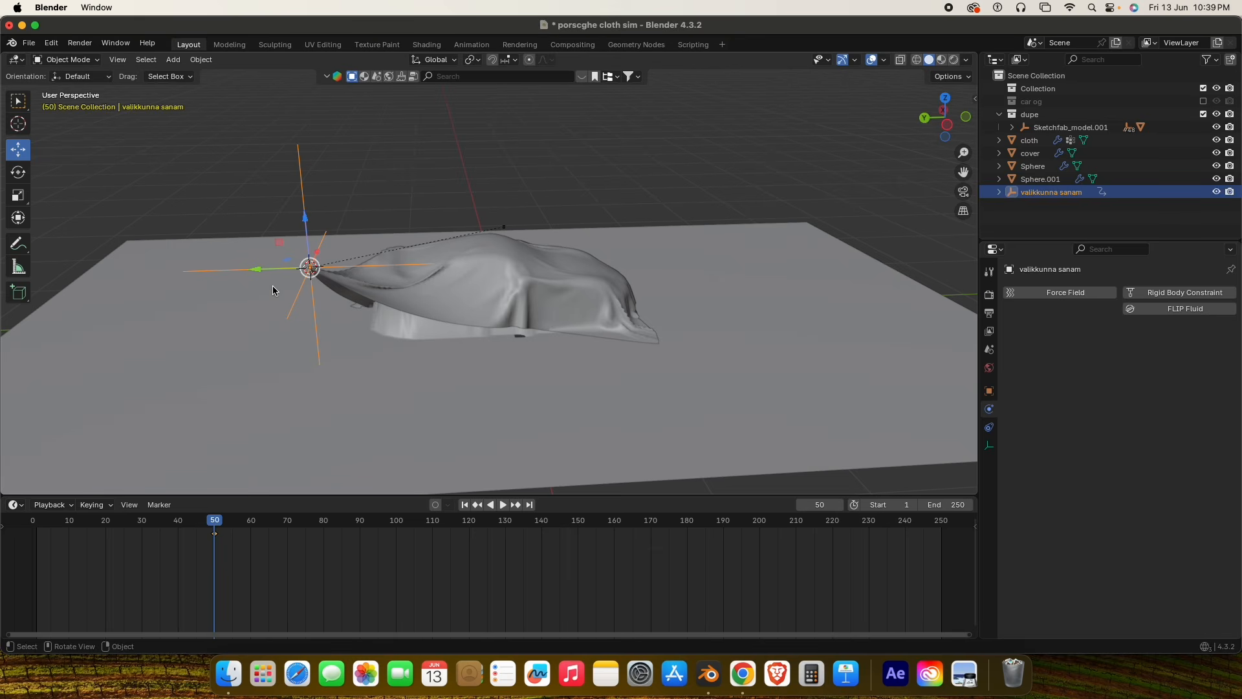
At frame 90, move the empty about 1.06 m along Y away from the car and insert a keyframe.
key("space")
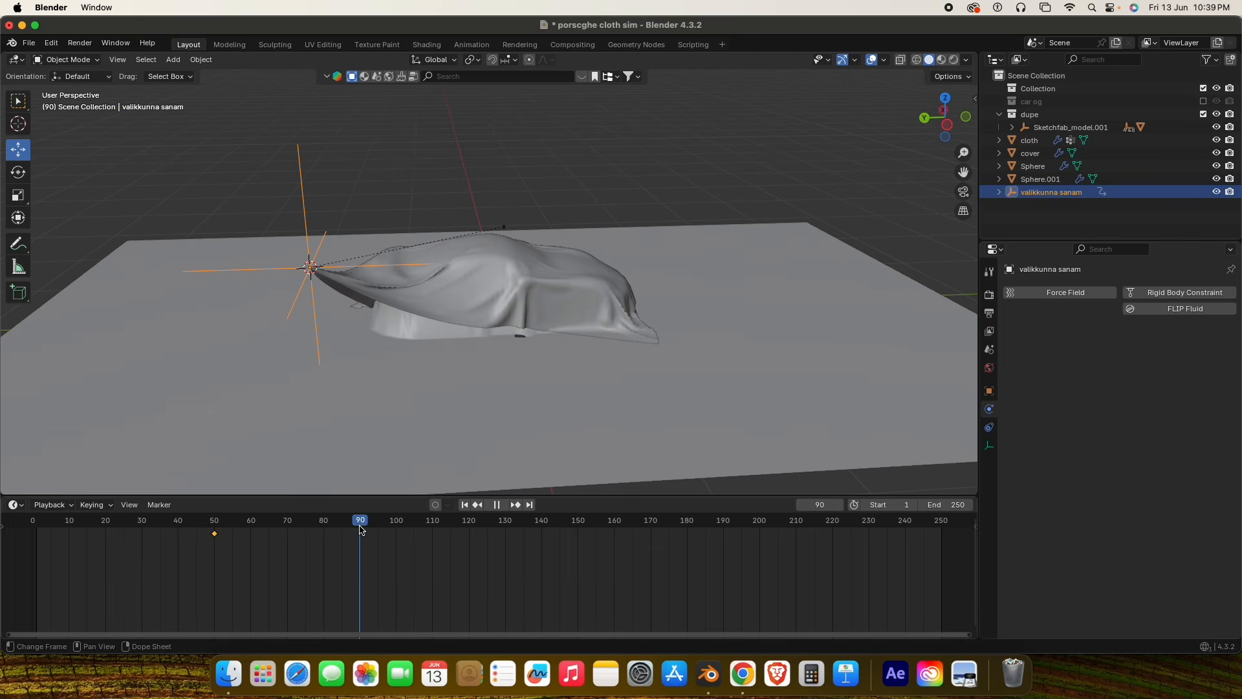
key("space")
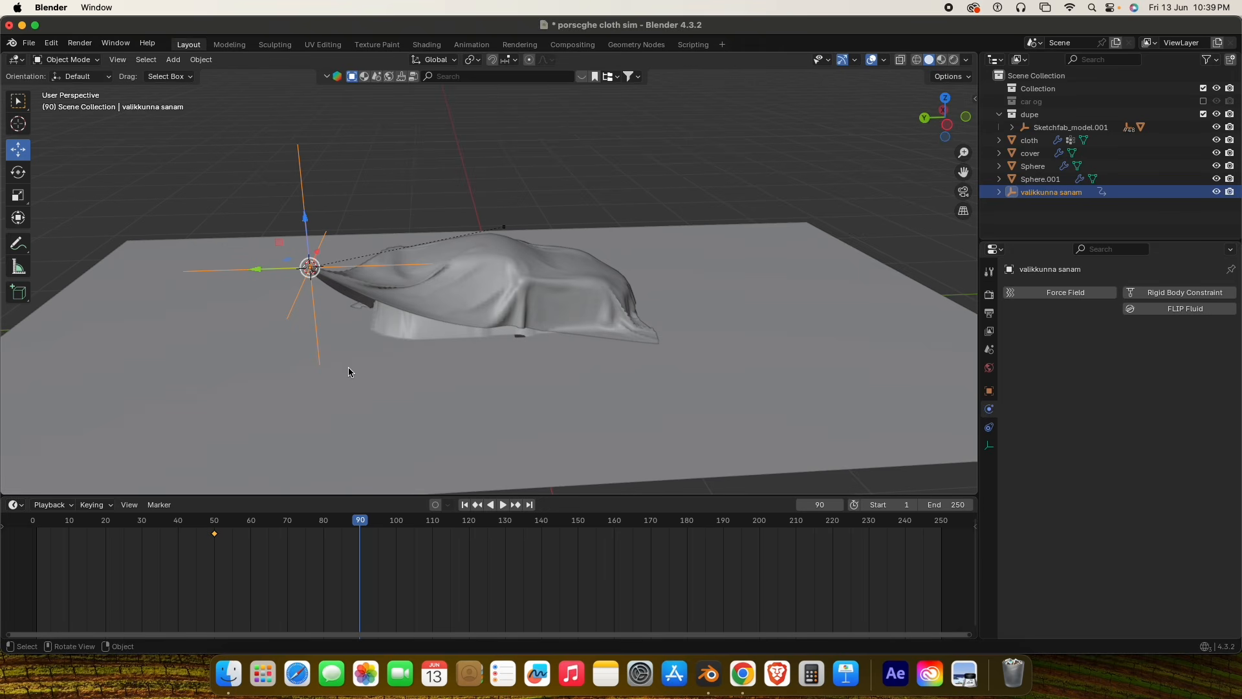
left_click_drag(964, 171, 1094, 188)
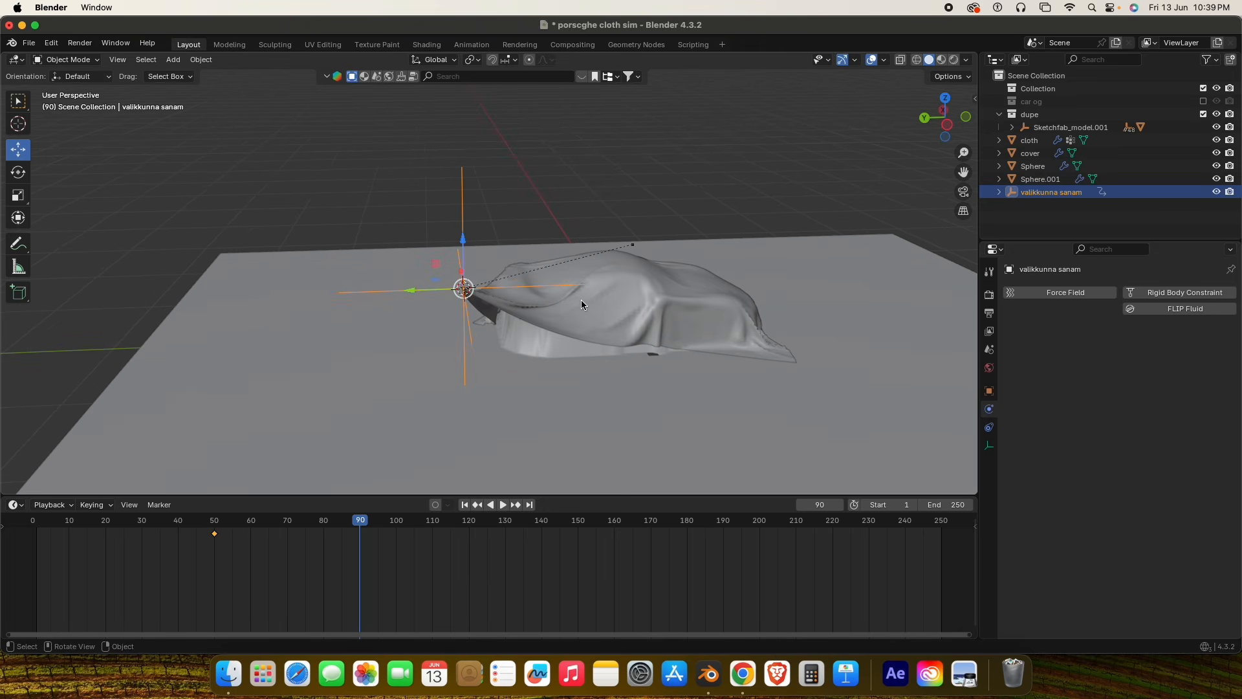
left_click_drag(416, 291, 294, 295)
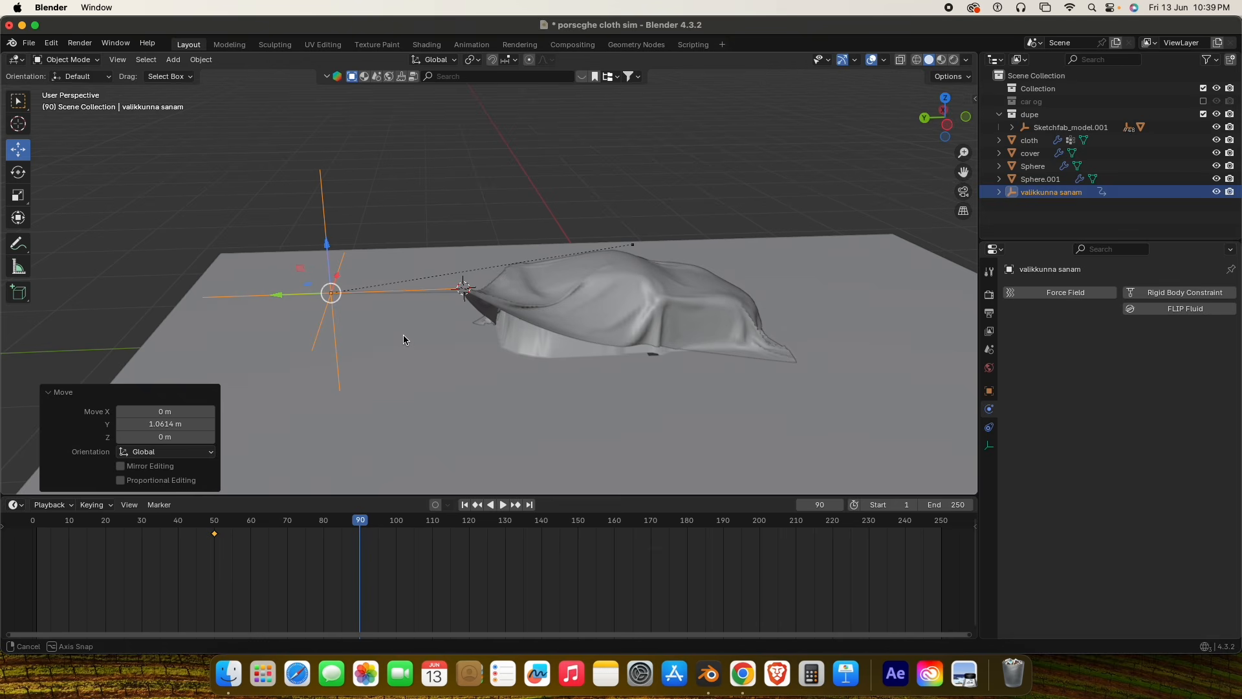
middle_click_drag(402, 335, 447, 347)
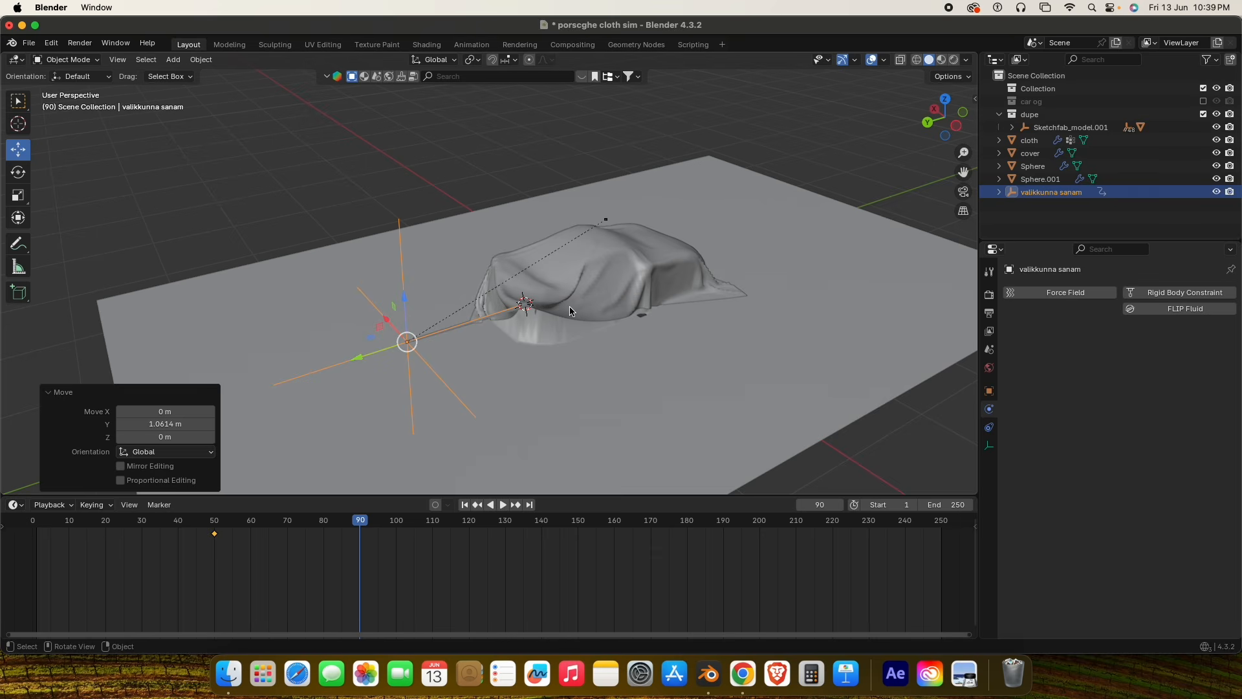
key("i")
left_click(596, 302)
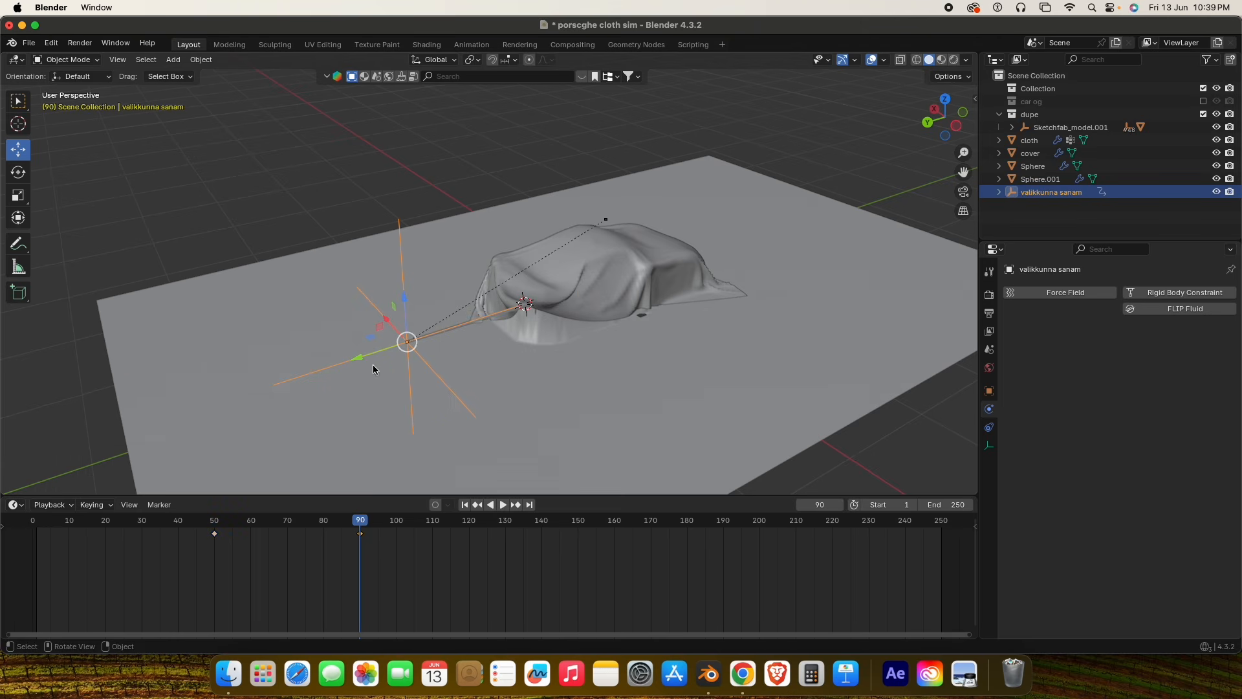
Replay the animation from frame 1 past frame 100 to check whether the moving empty pulls the cloth.
left_click_drag(360, 521, 302, 521)
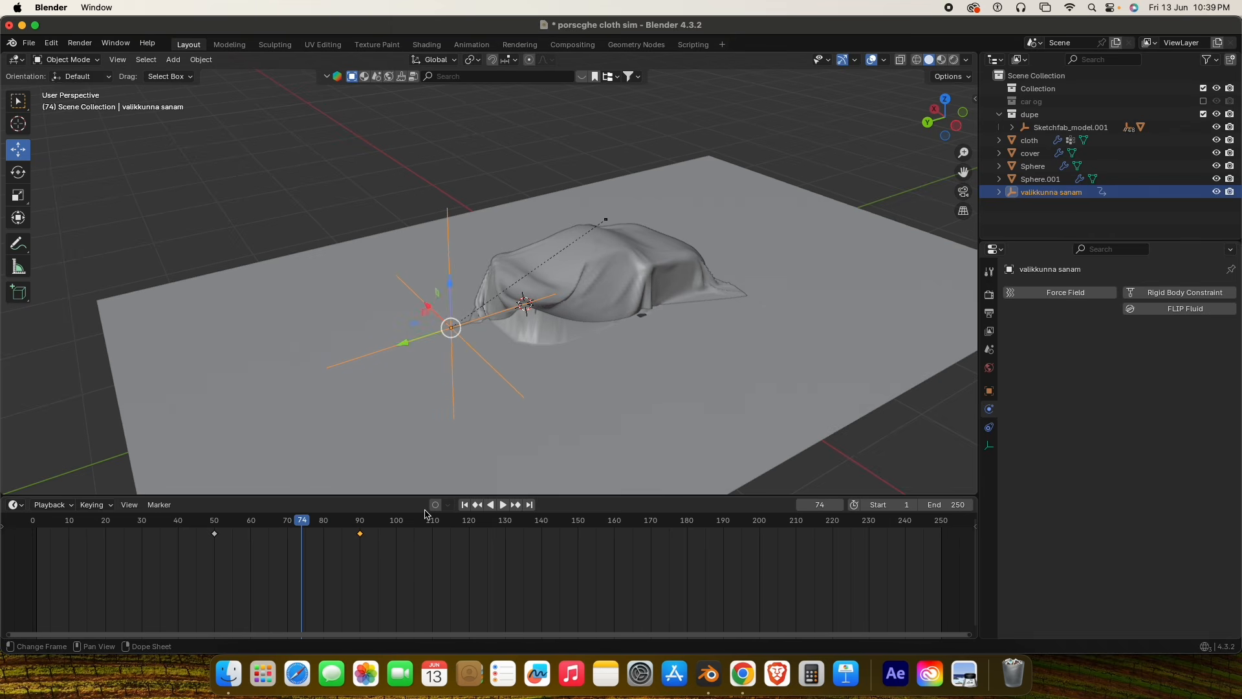
left_click(464, 504)
key("space")
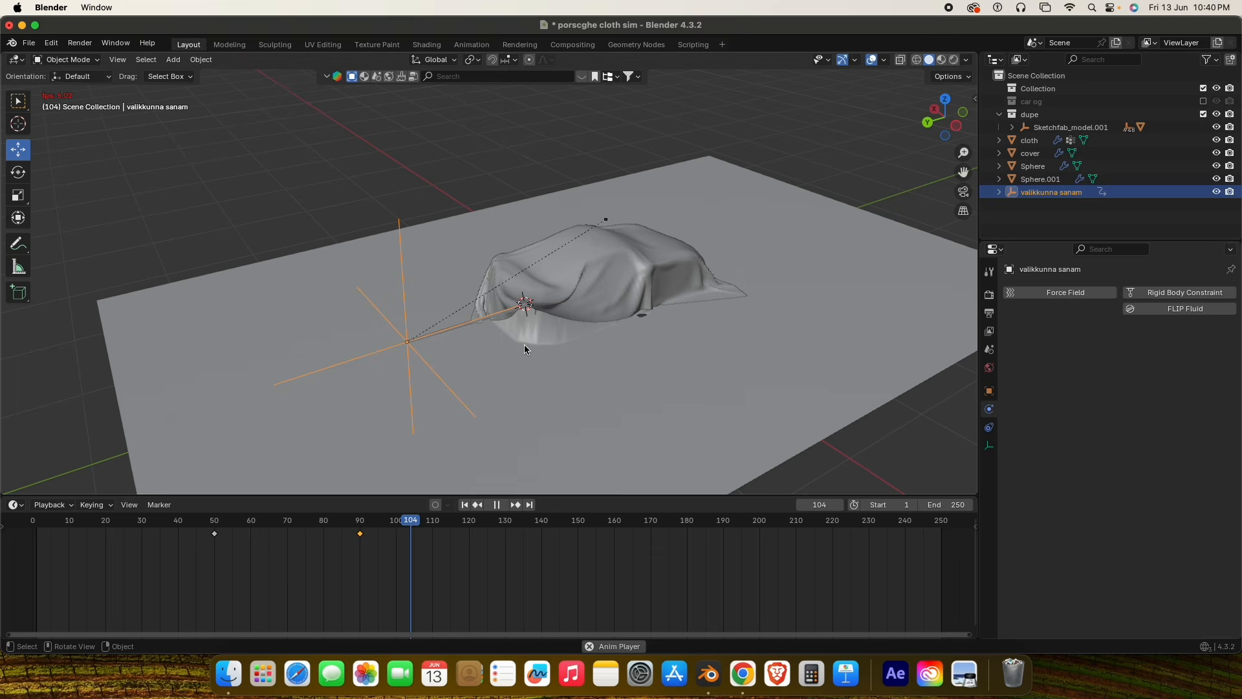
key("space")
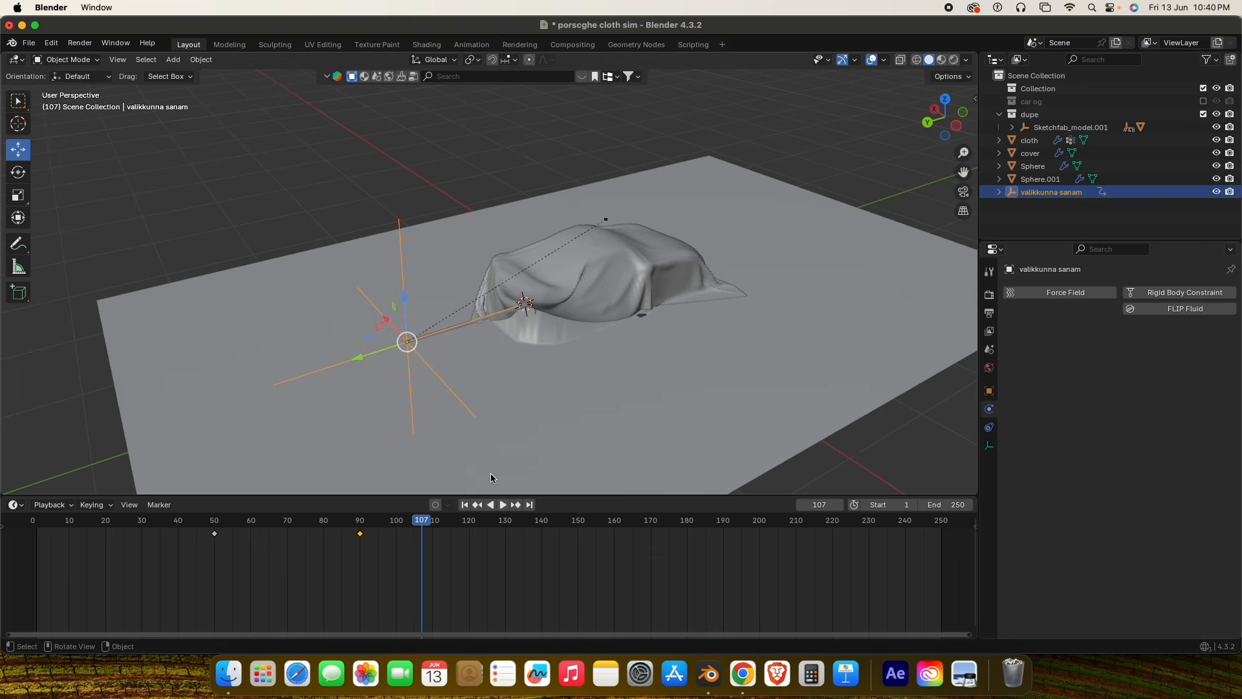
Select the cloth, enter Edit Mode and examine its hooked corner vertices up close.
middle_click_drag(491, 478, 567, 377)
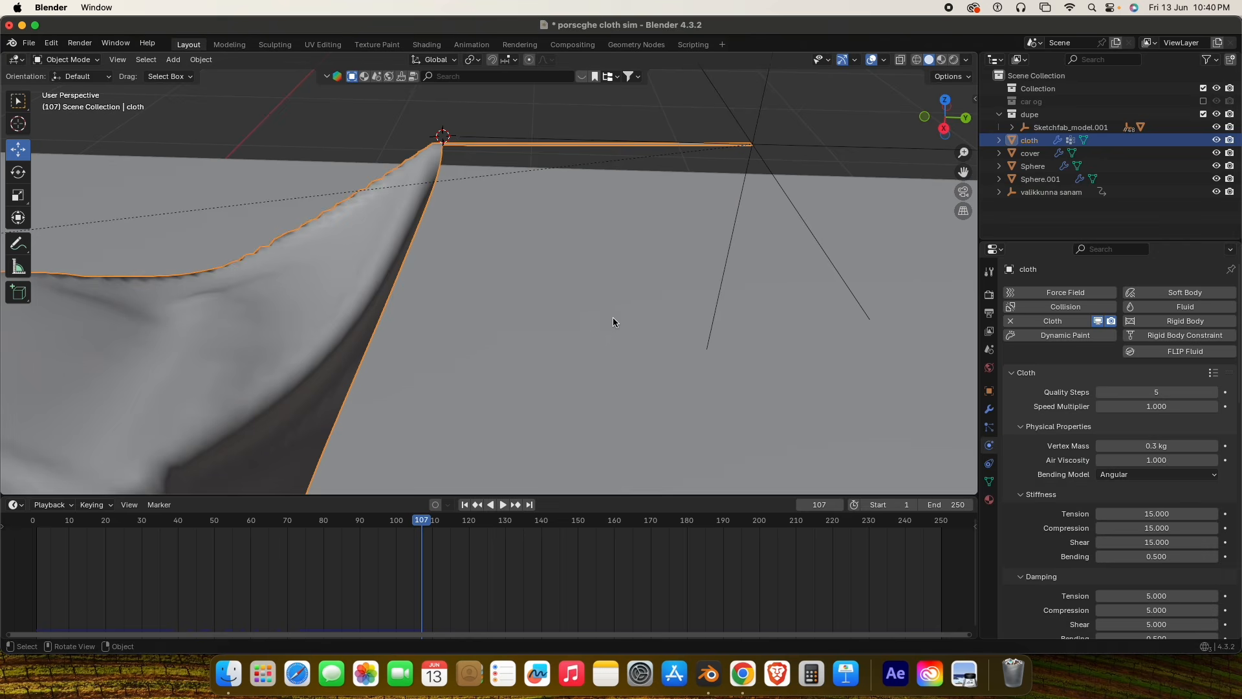
middle_click_drag(612, 318, 607, 291)
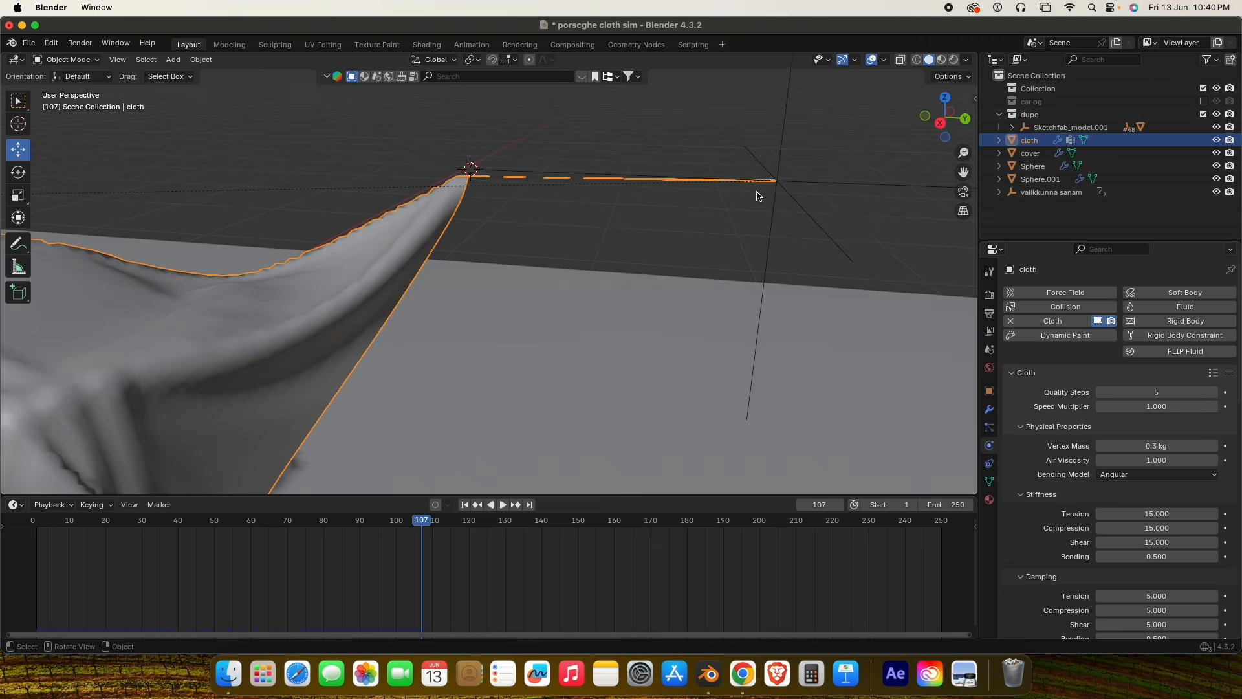
key("Tab")
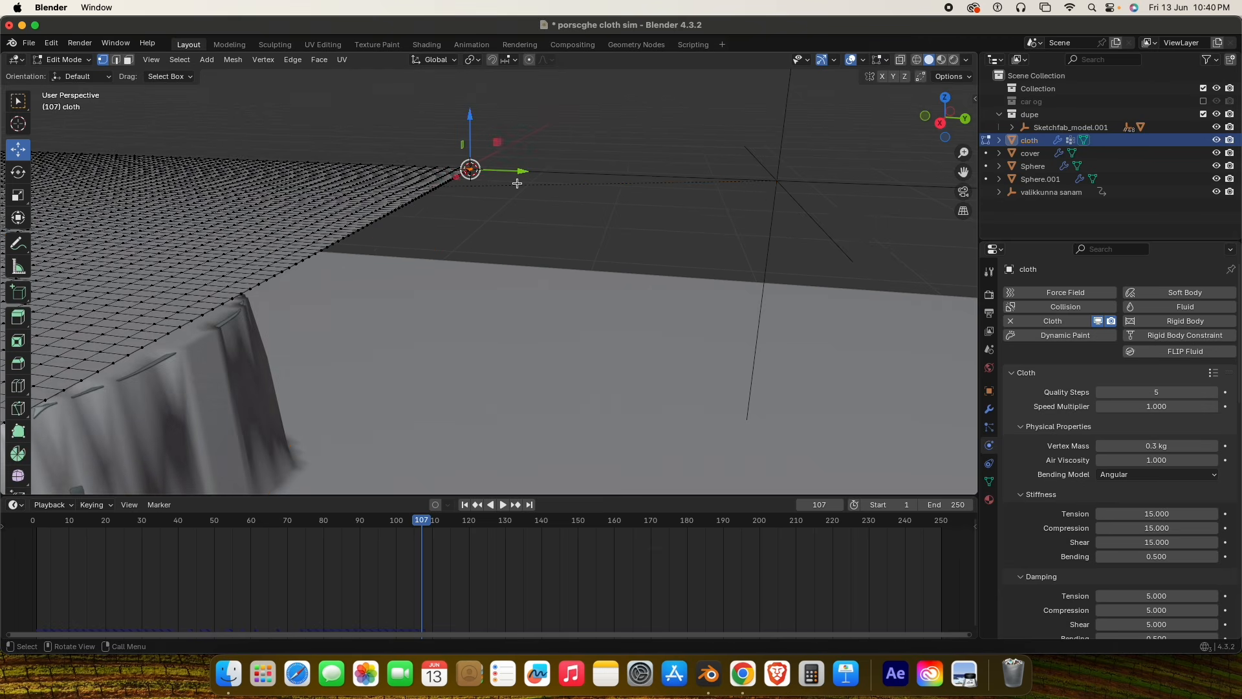
key("KP_Decimal")
middle_click_drag(485, 293, 422, 363)
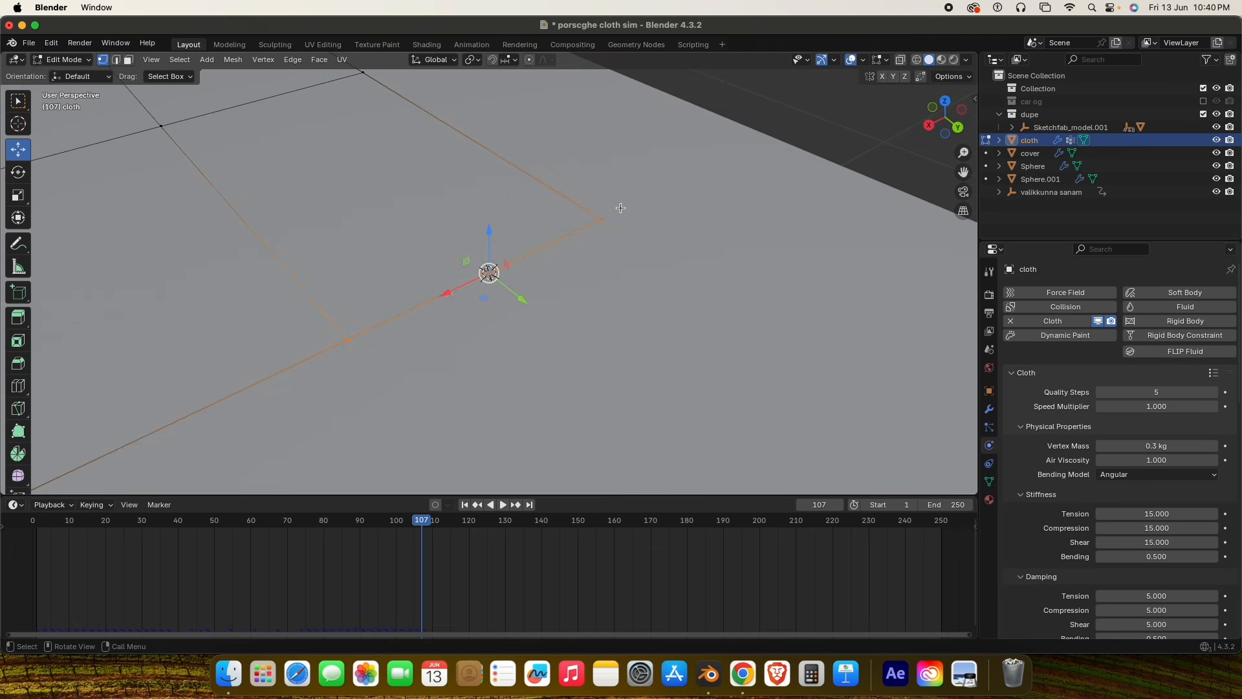
middle_click_drag(571, 231, 897, 297)
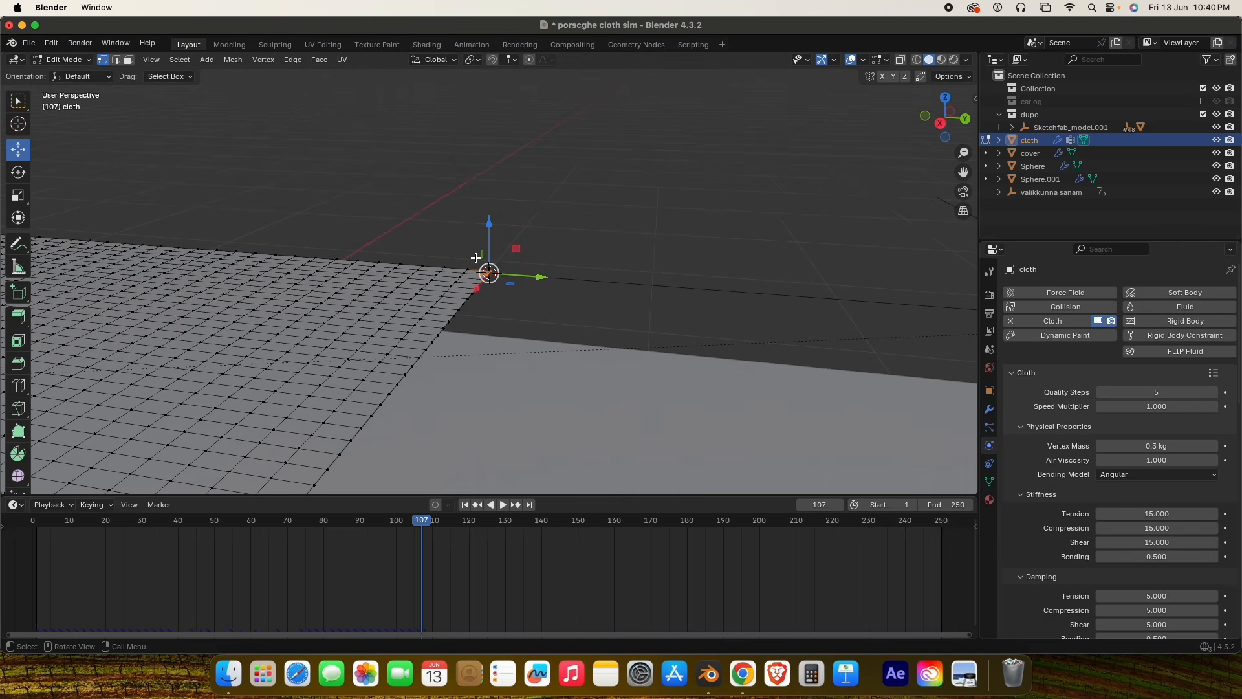
Return the animation to frame 1 and switch the cloth back to Object Mode.
middle_click_drag(569, 292, 591, 310)
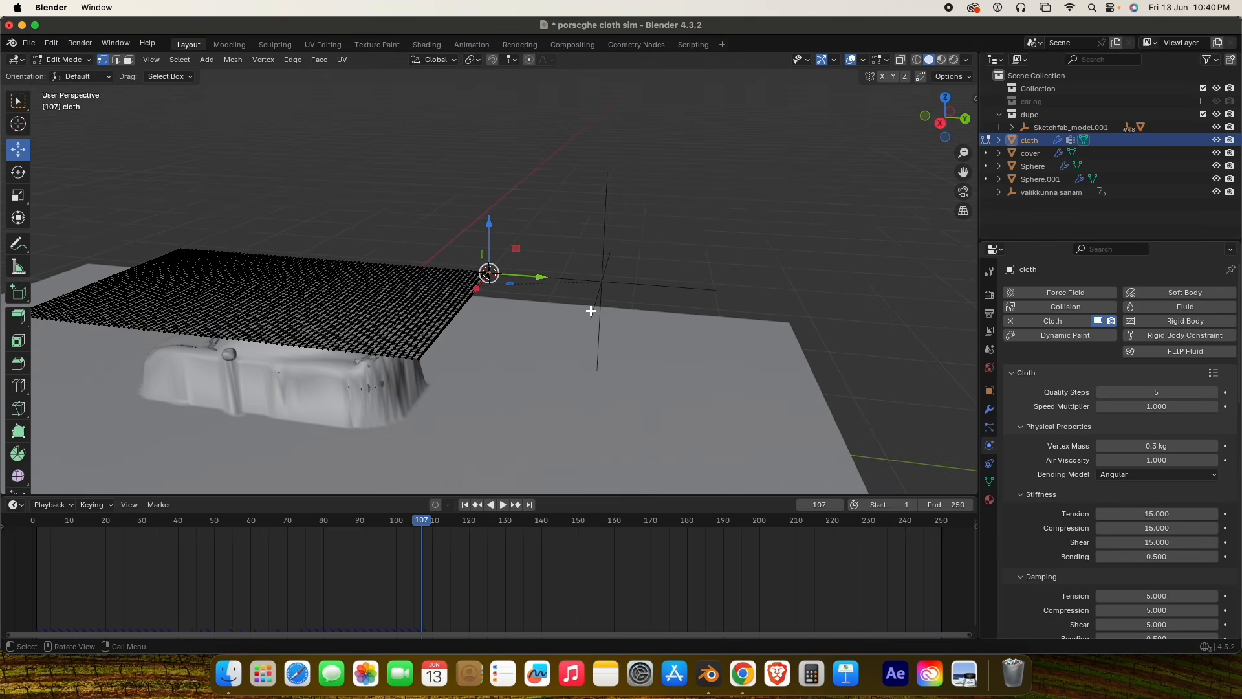
key("Tab")
key("Tab")
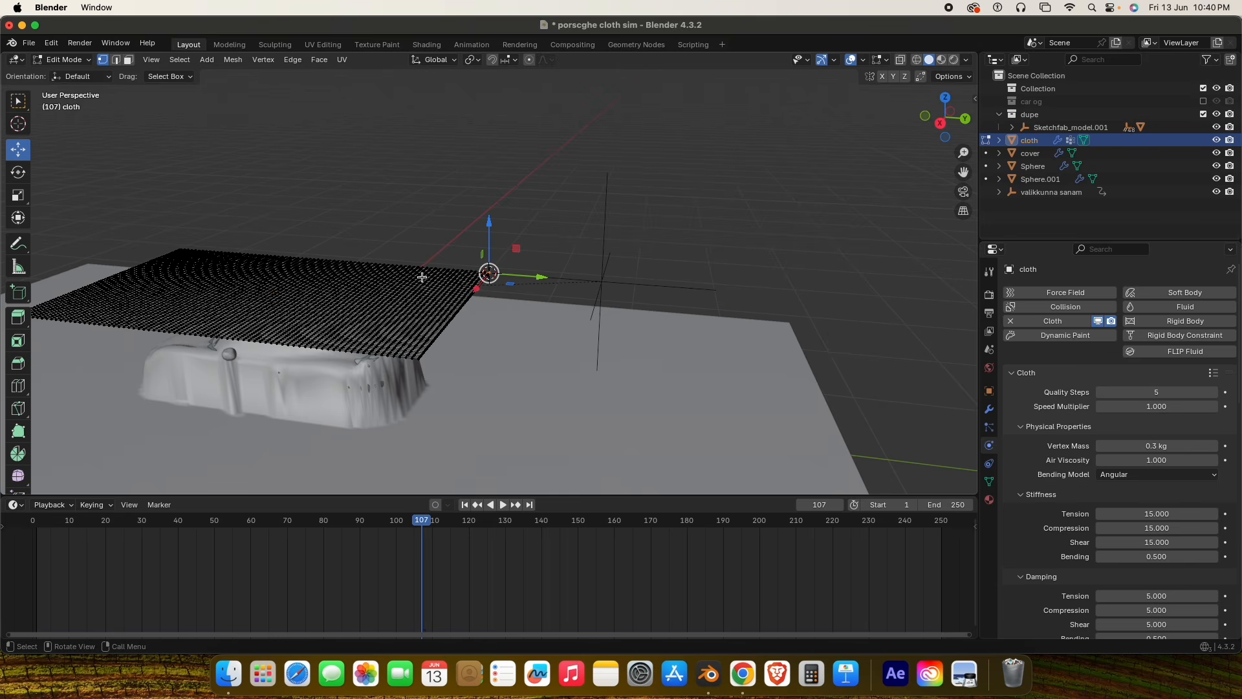
left_click(466, 507)
key("Tab")
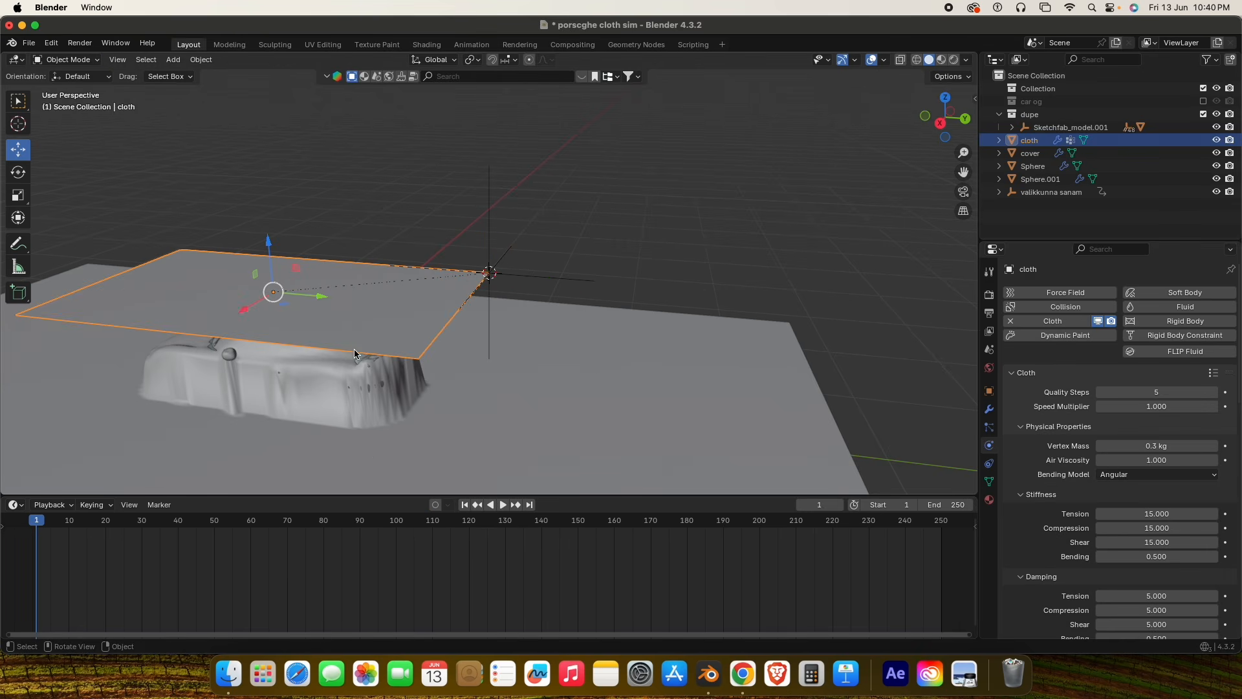
Move the cloth's Hook modifier above its Cloth modifier in the modifier stack.
left_click_drag(963, 173, 1203, 159)
middle_click_drag(542, 332, 544, 343)
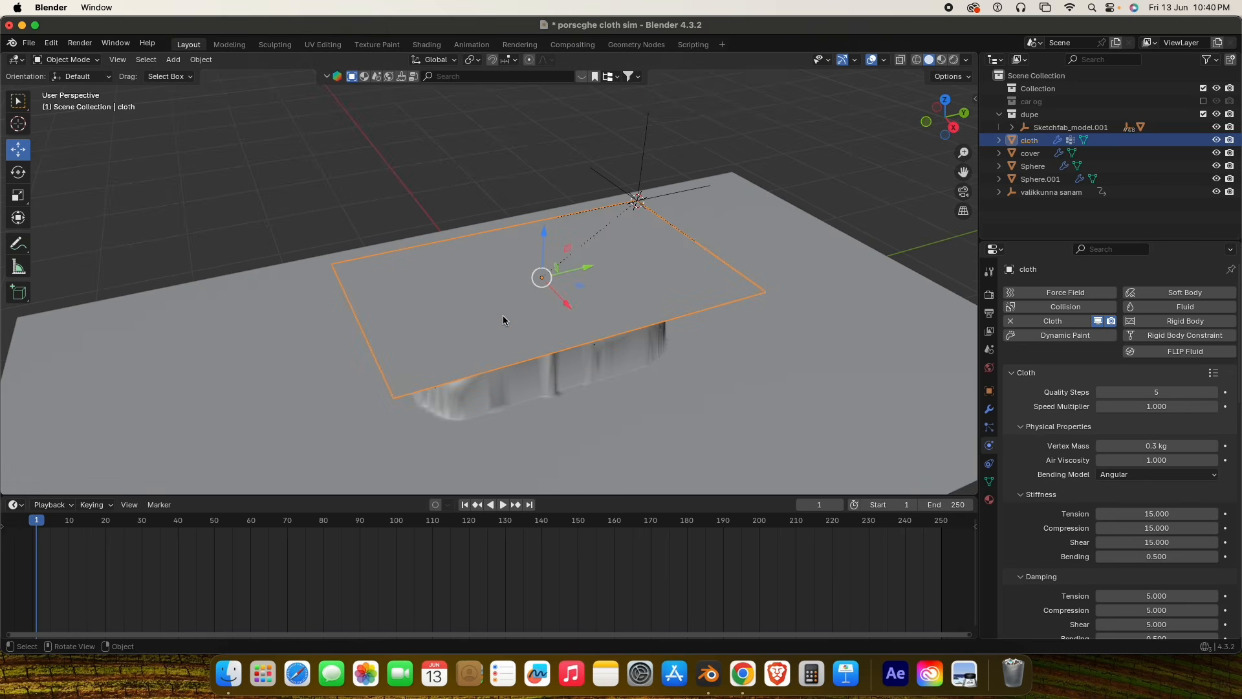
left_click(989, 409)
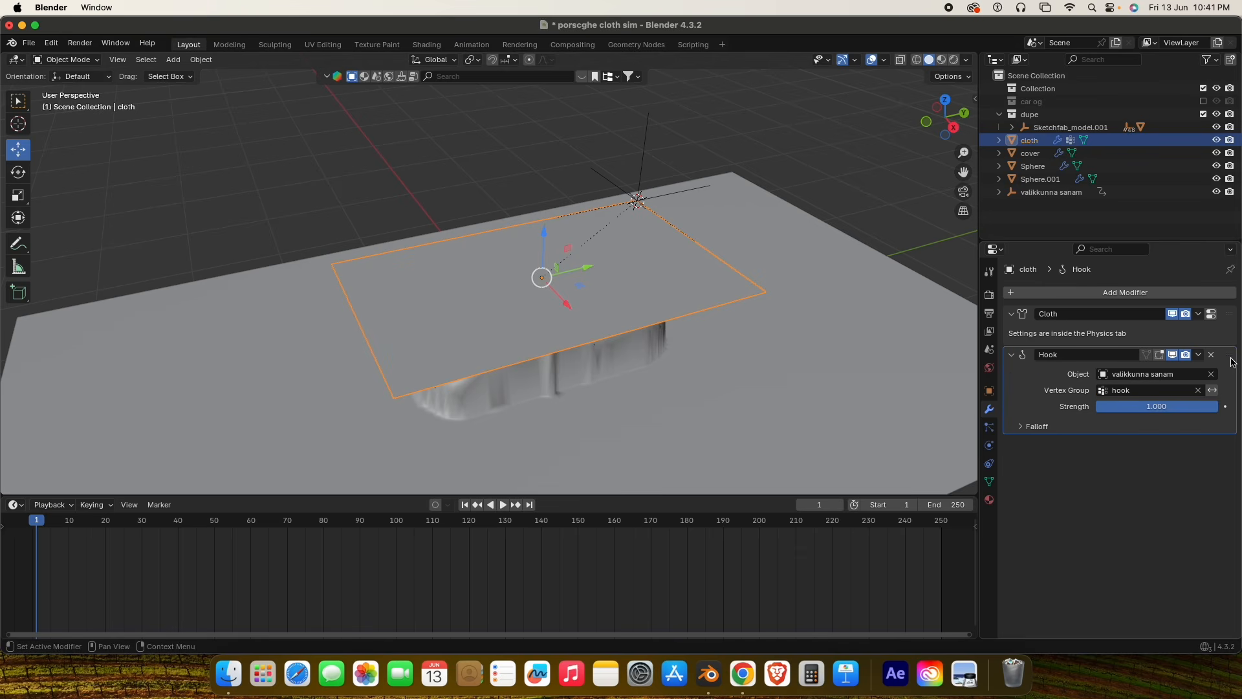
left_click_drag(1229, 356, 1234, 312)
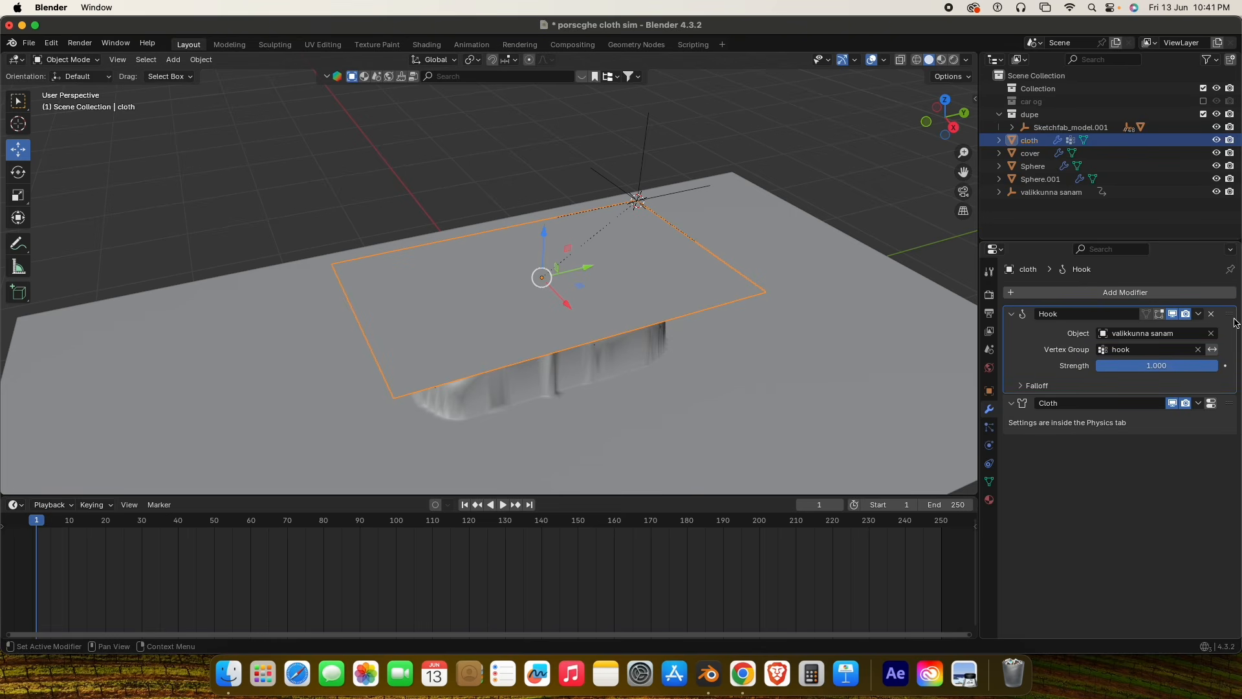
left_click_drag(1235, 317, 1144, 309)
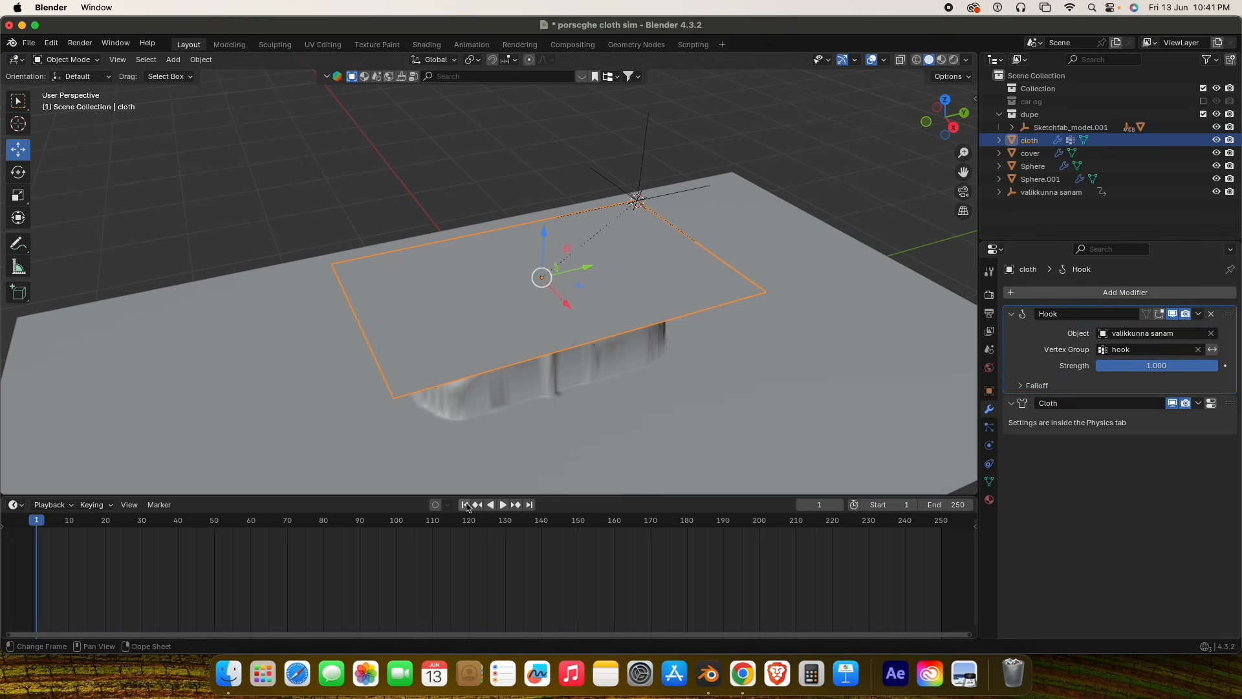
Run the cloth simulation from frame 1 to frame 125 to check the hook's pull, and rewind to frame 1.
left_click(504, 505)
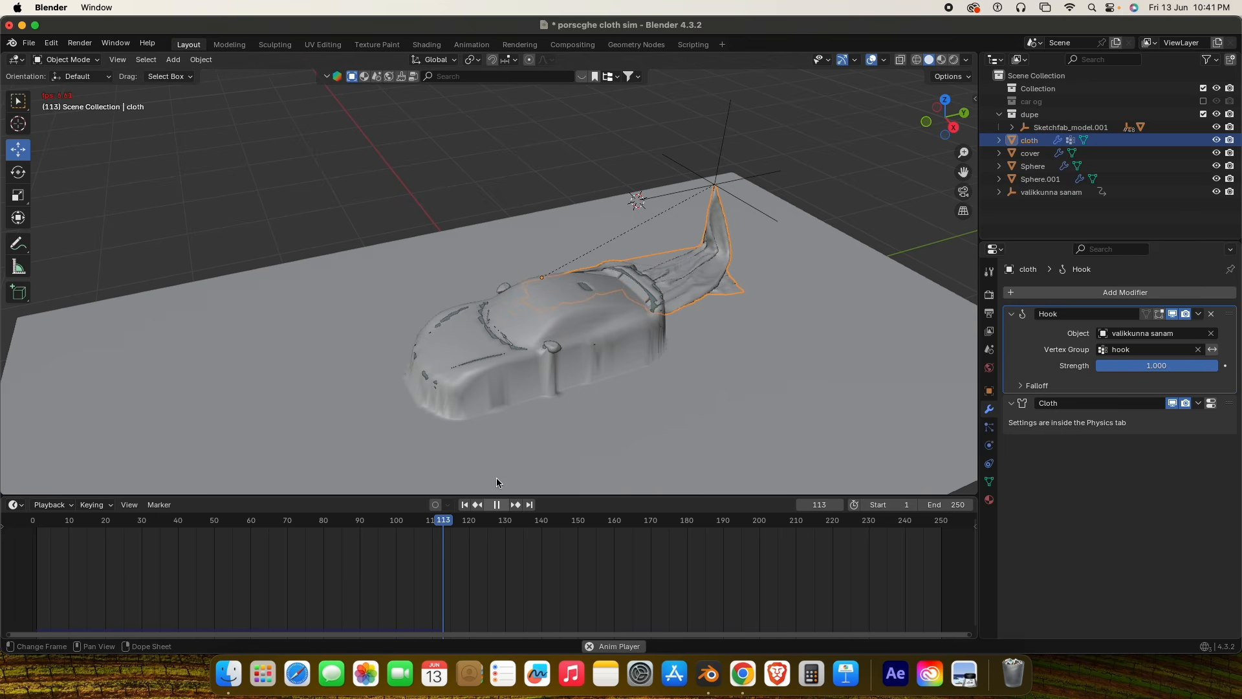
left_click(497, 505)
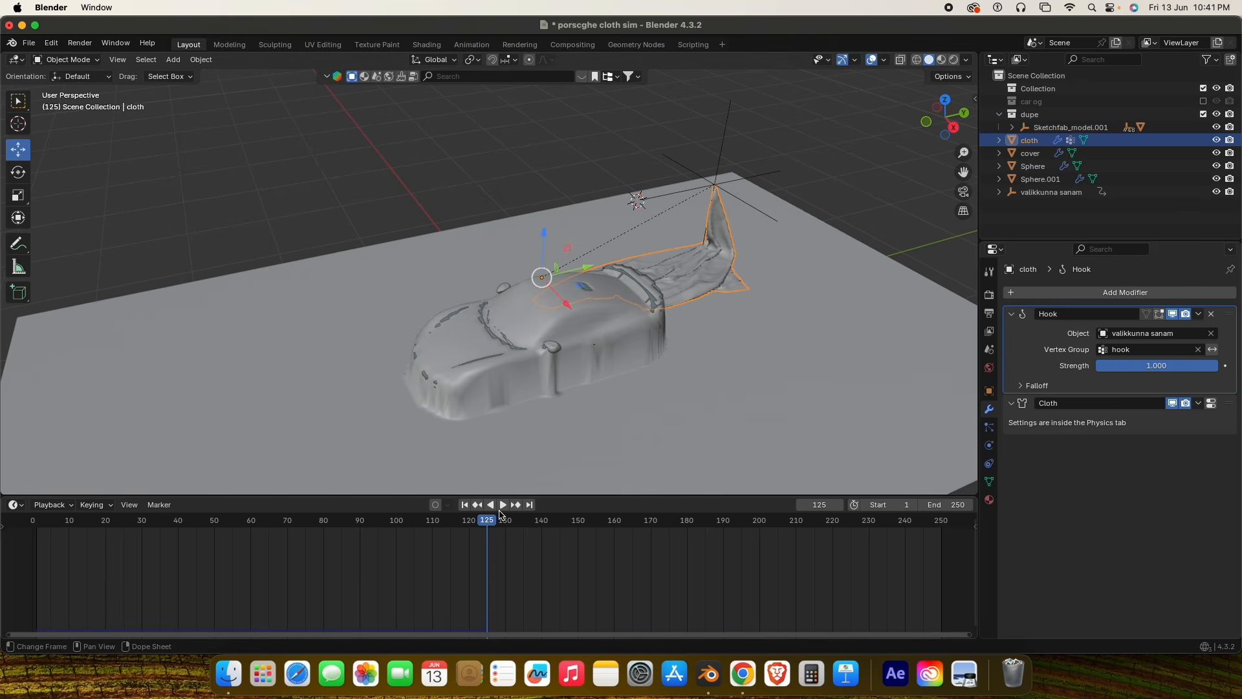
left_click(464, 505)
Replay the simulation from the car's side up to frame 133, checking how the cloth slides off.
middle_click_drag(466, 362, 652, 379)
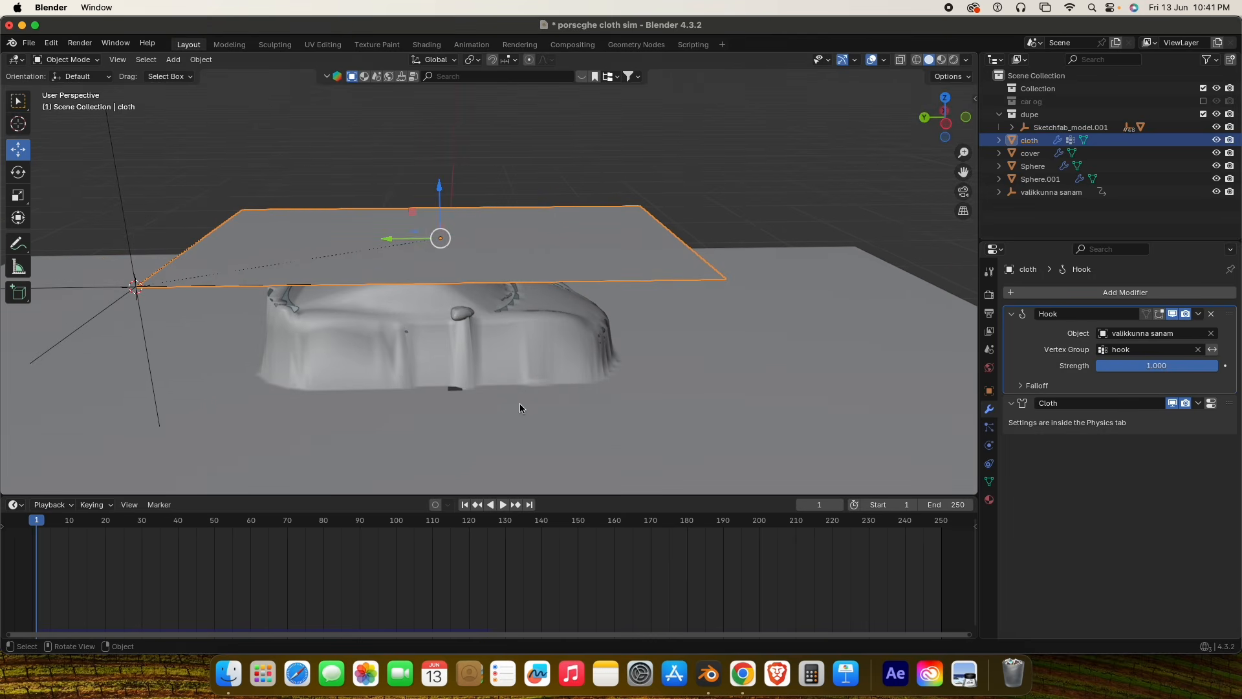
left_click(502, 505)
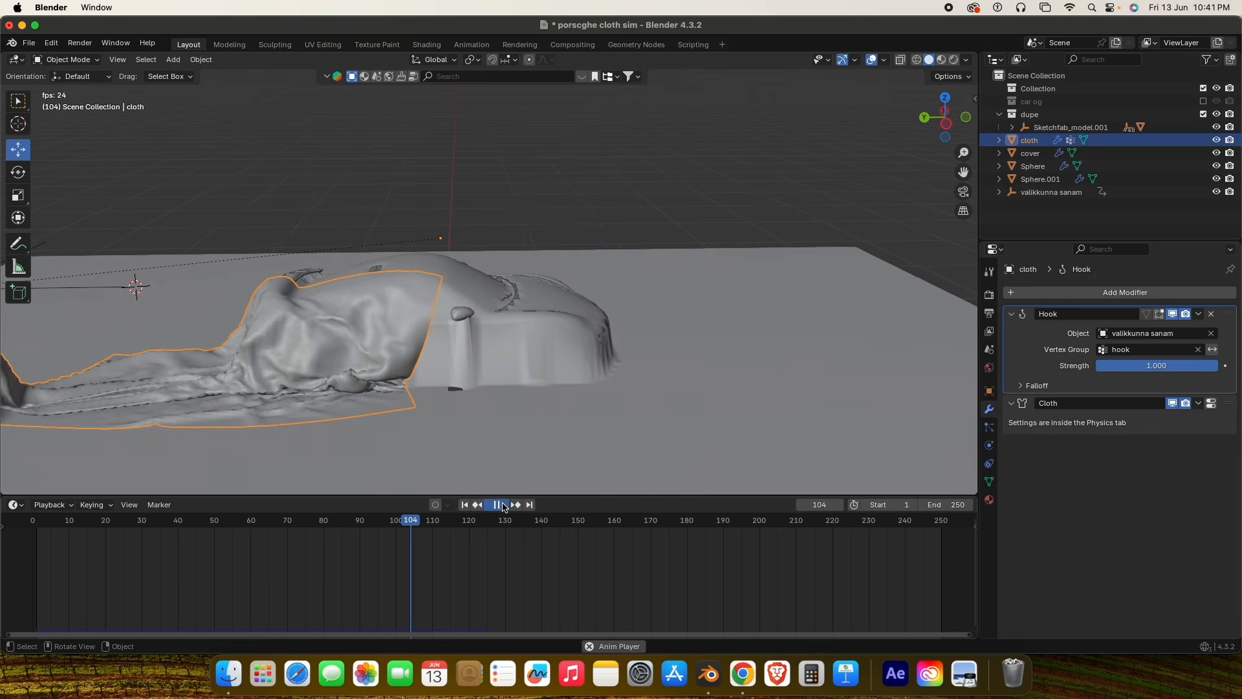
left_click(498, 505)
left_click_drag(418, 521, 205, 519)
left_click(464, 505)
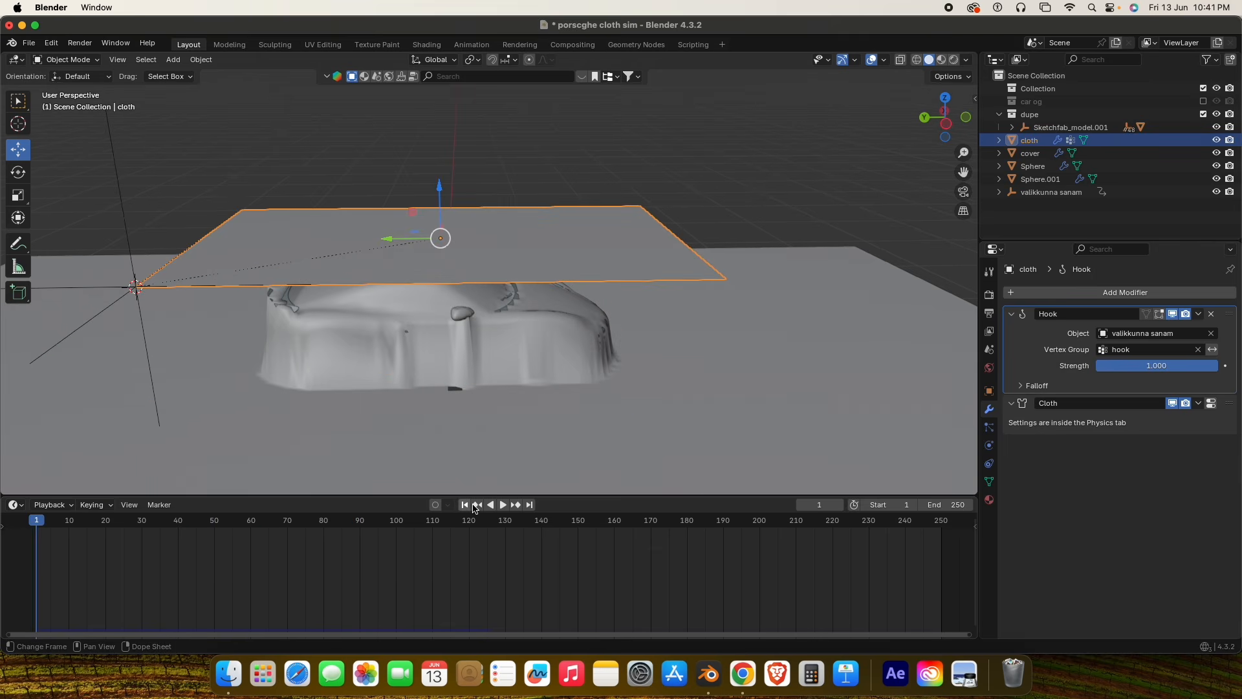
left_click(503, 505)
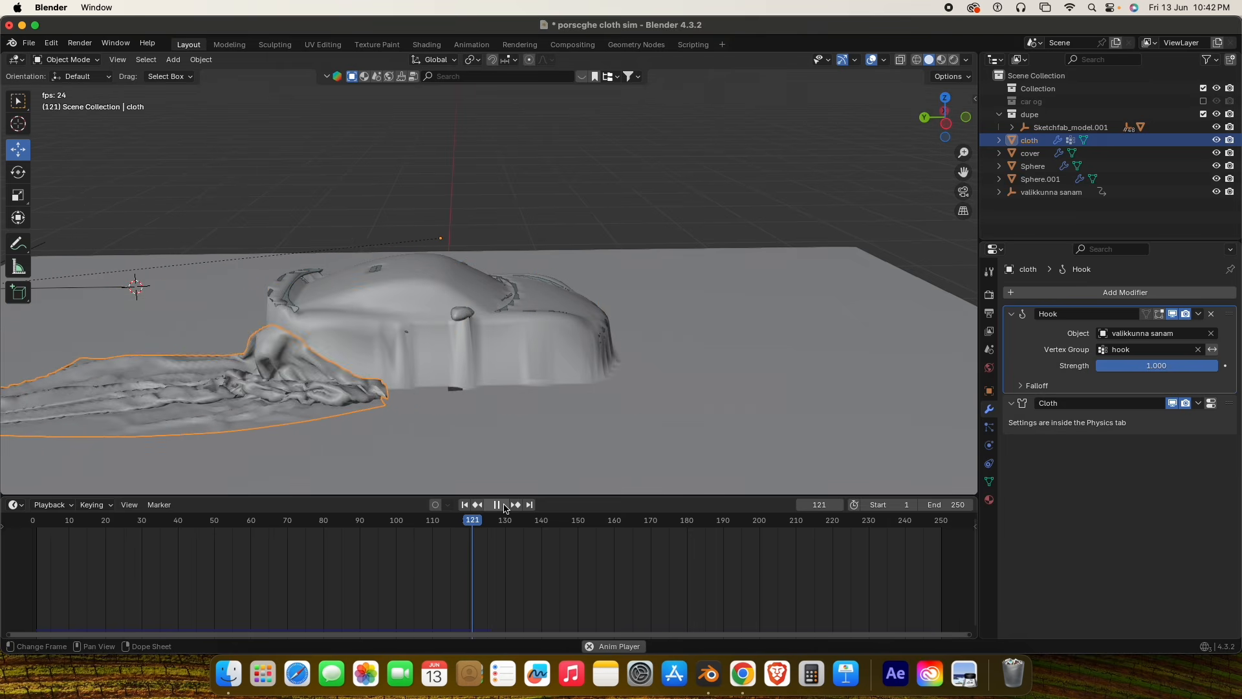
key("space")
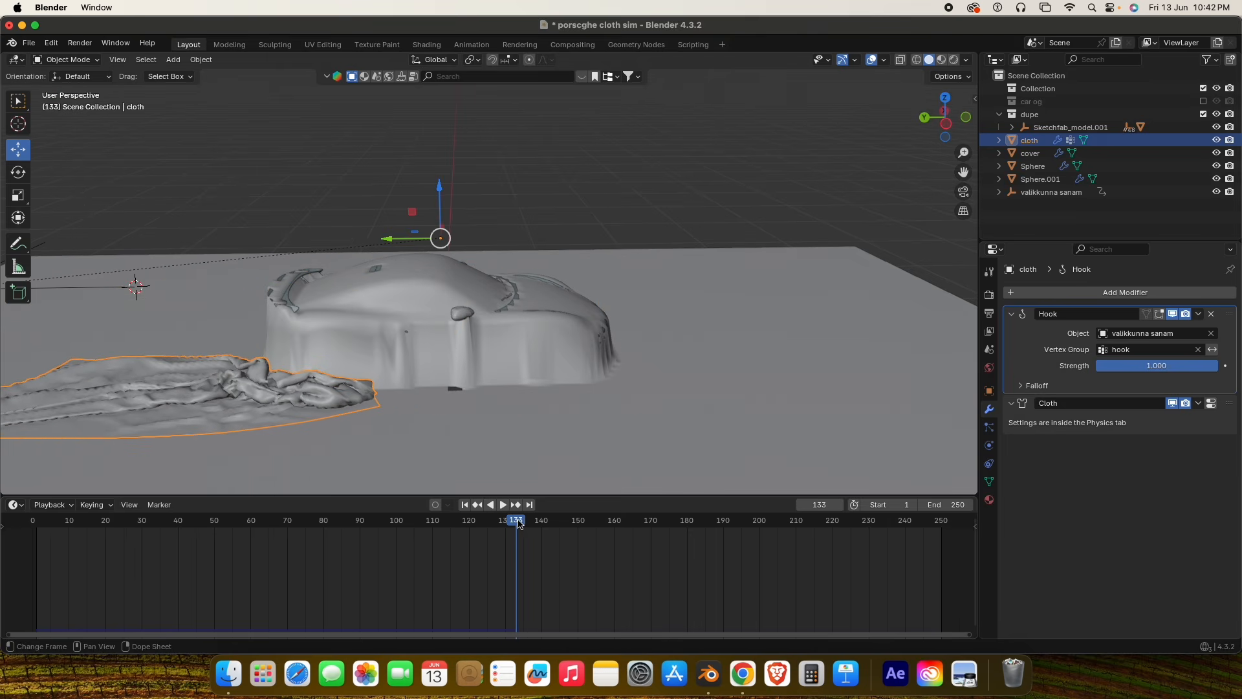
Rewind to frame 1 and apply Shade Smooth to the cloth.
left_click(464, 505)
right_click(518, 273)
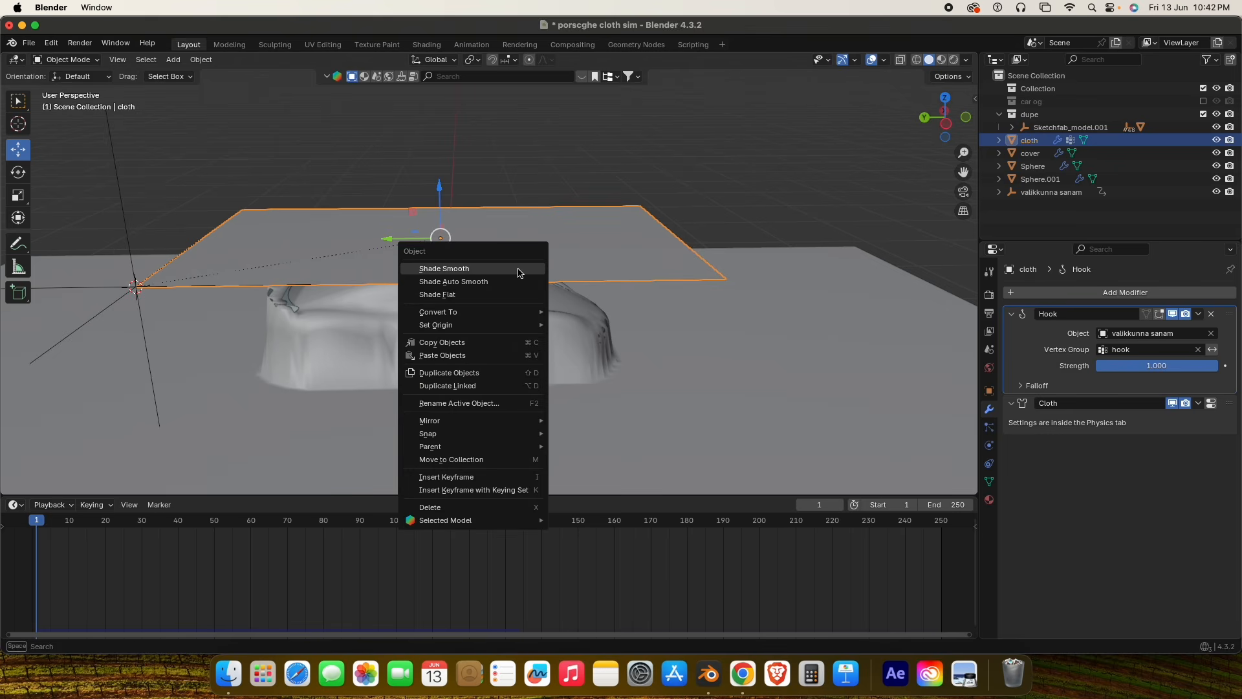
left_click(518, 273)
Replay and scrub the smooth-shaded cloth animation several times from frame 1 to examine its drape and pull, ending at frame 1.
middle_click_drag(565, 282, 569, 336)
key("space")
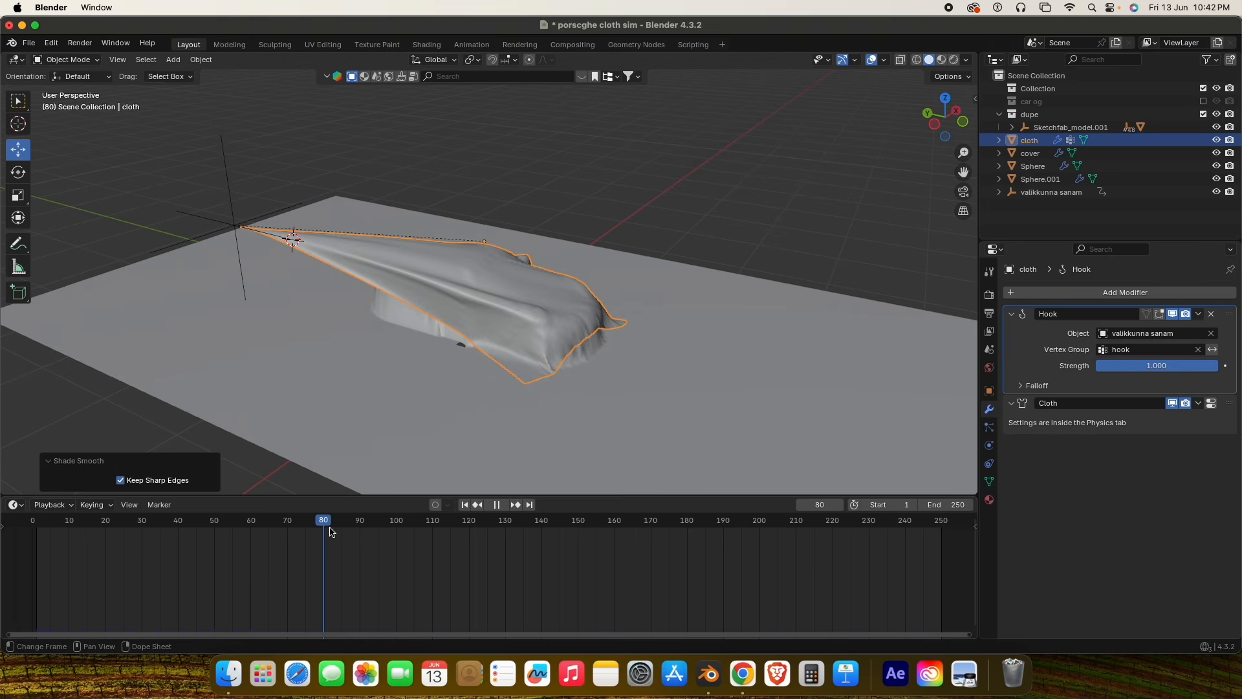
left_click(496, 504)
left_click(464, 505)
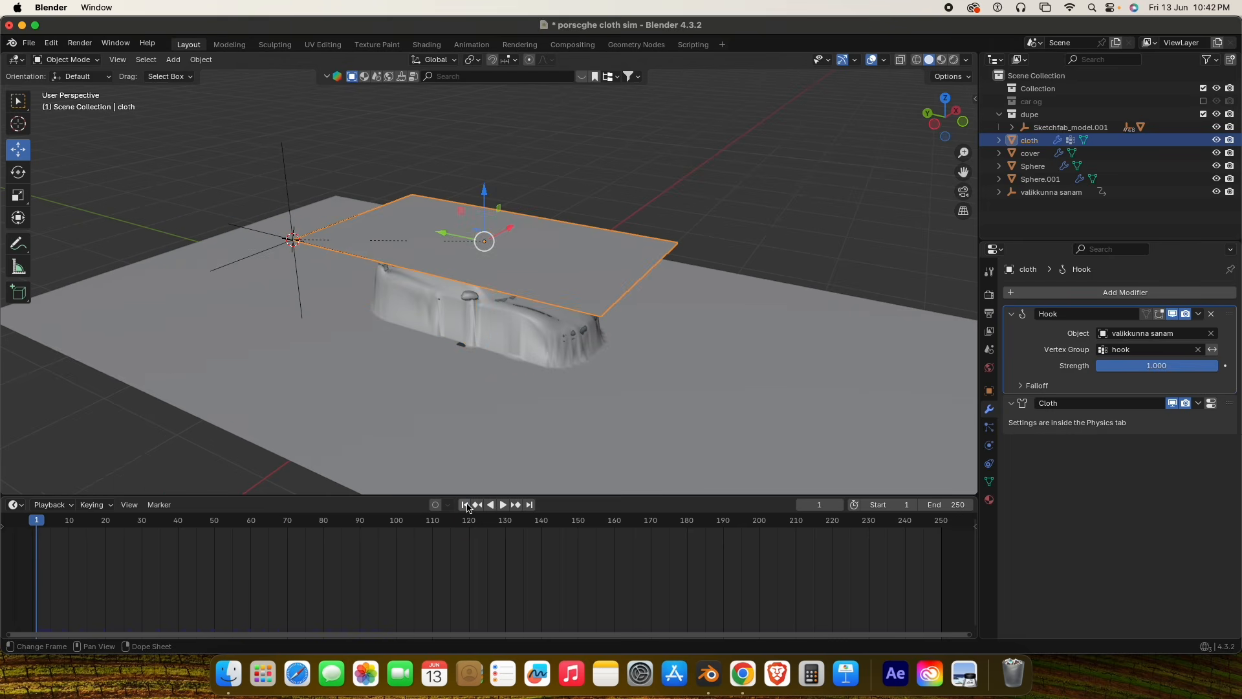
left_click_drag(55, 527, 717, 566)
left_click(465, 505)
key("space")
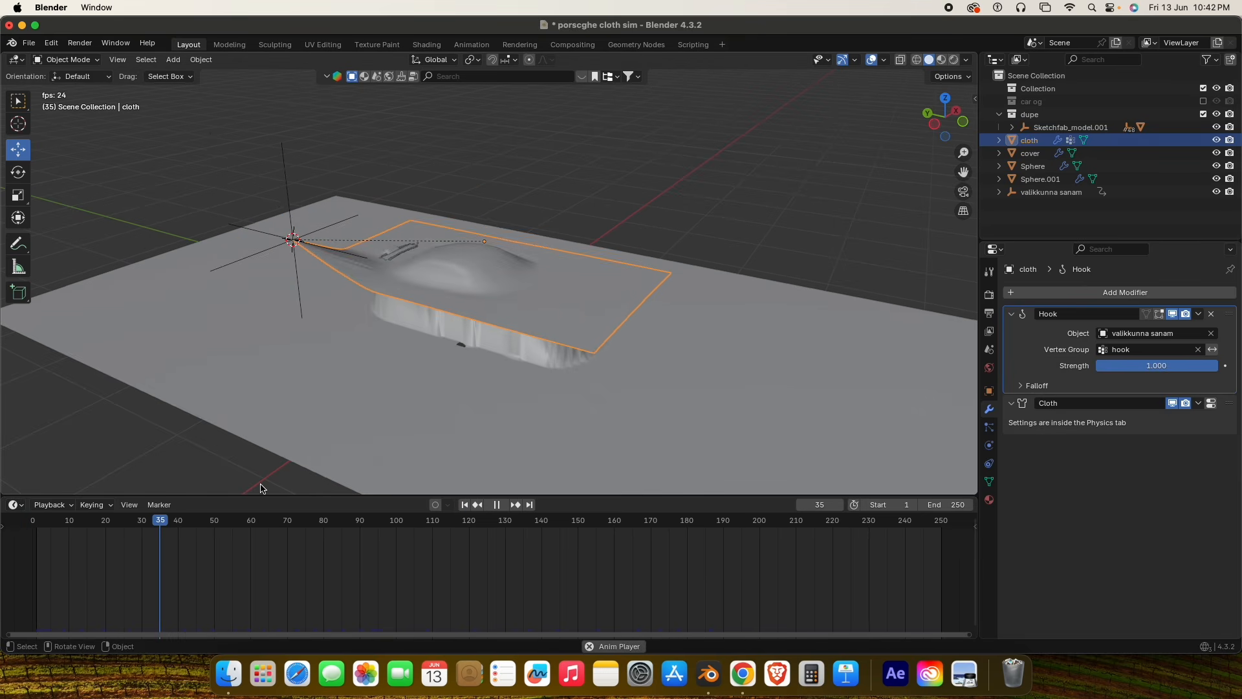
left_click(497, 505)
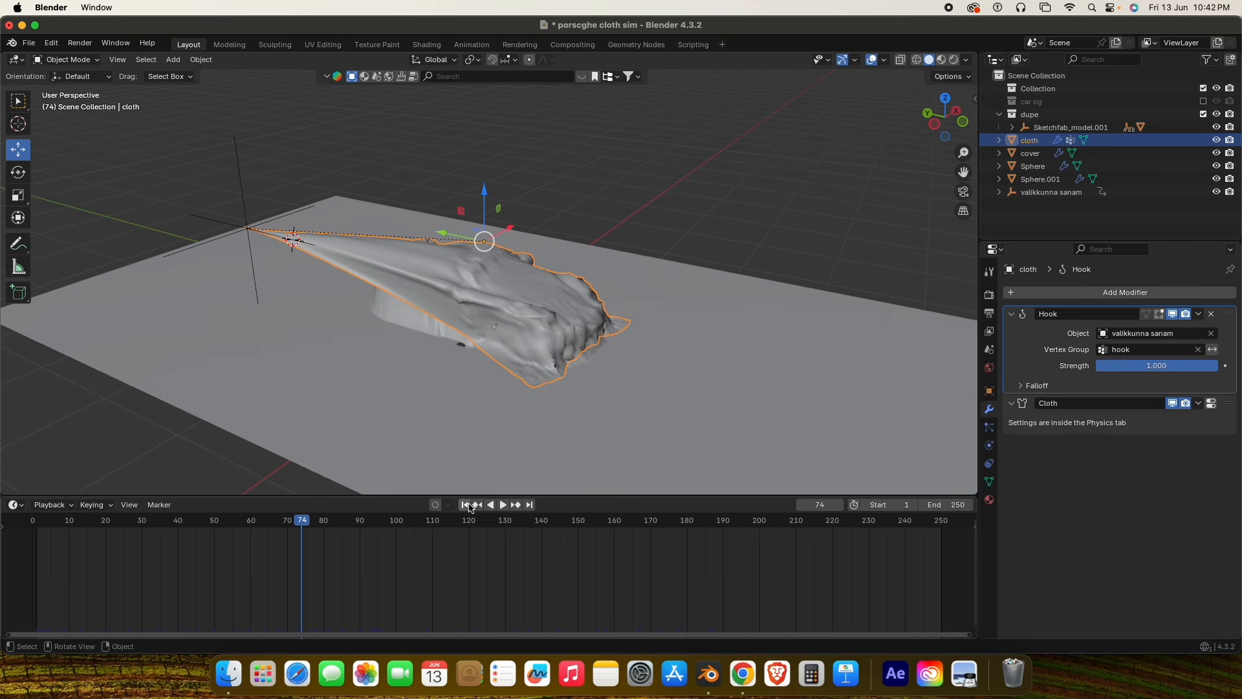
left_click(465, 505)
key("space")
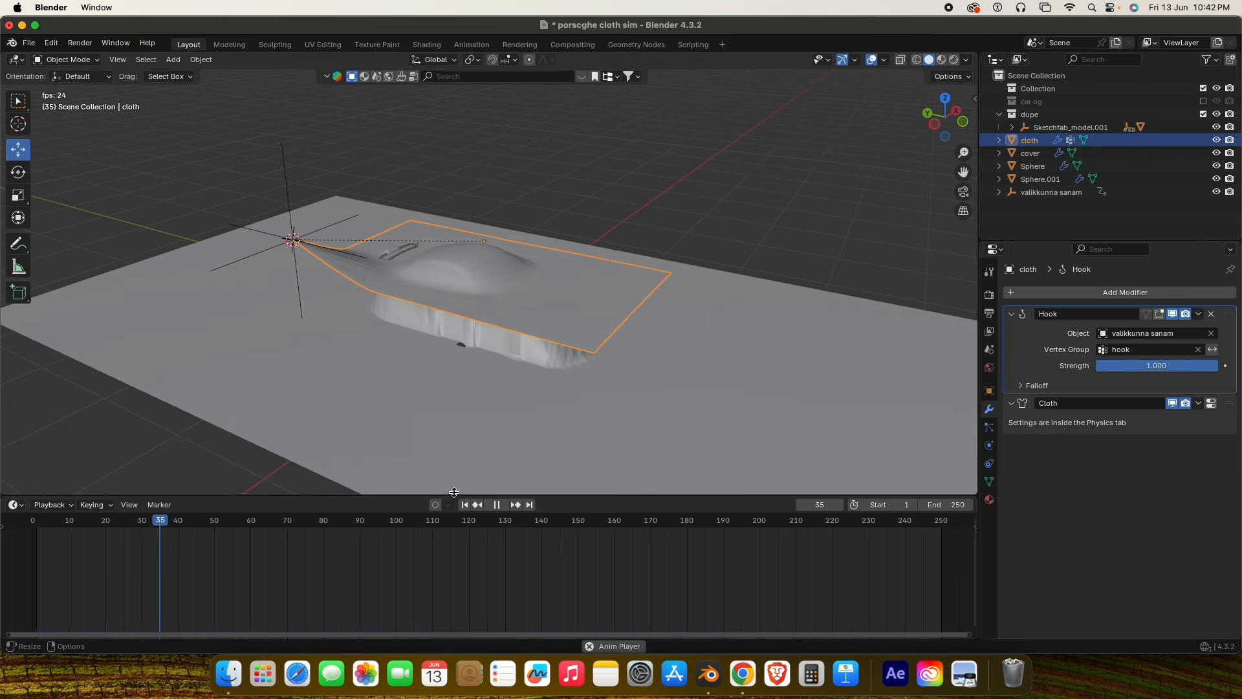
key("space")
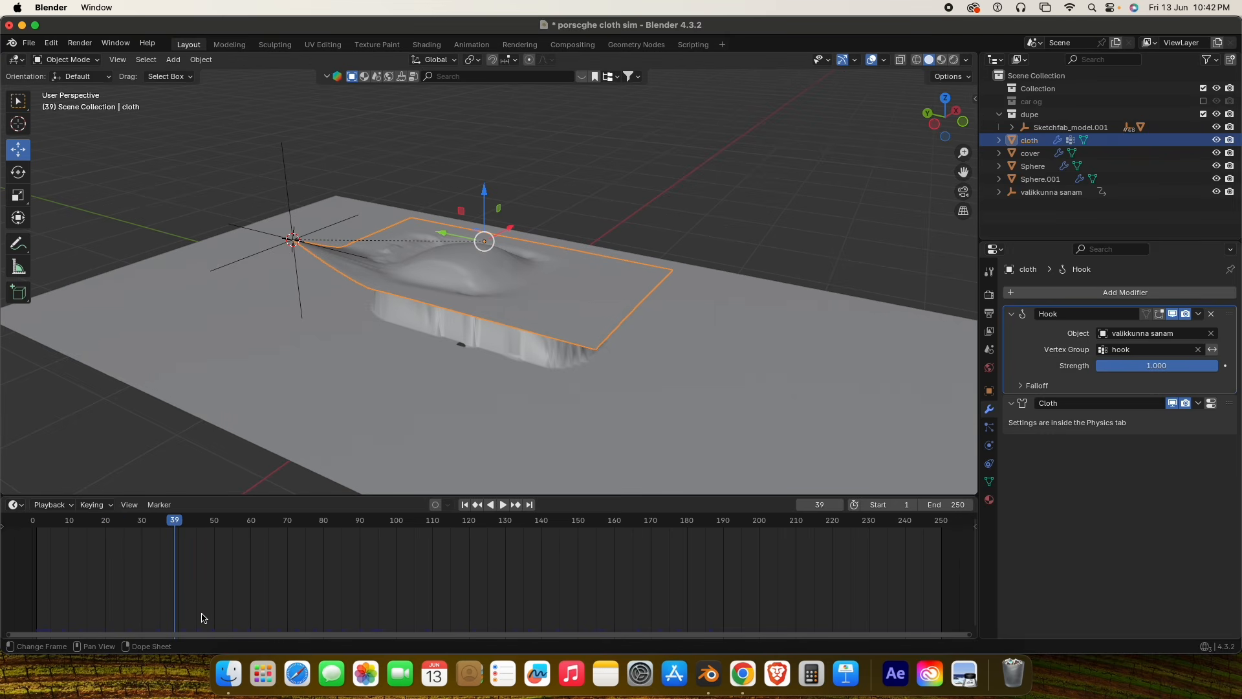
left_click(465, 505)
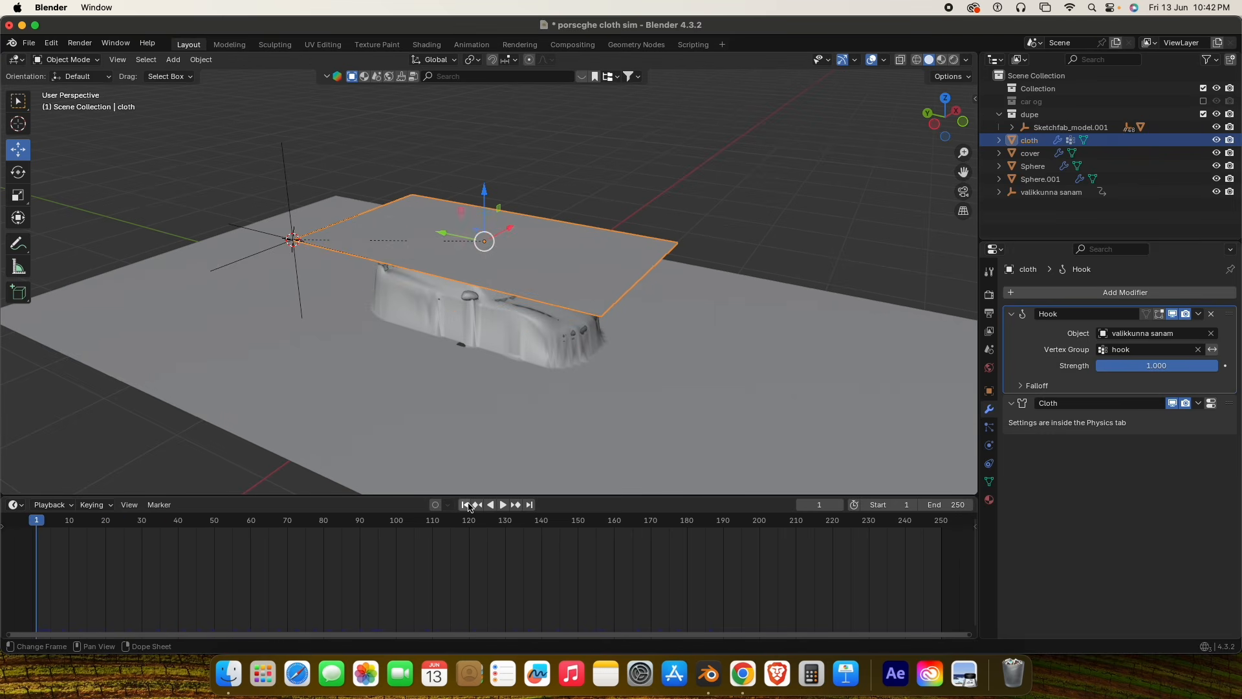
Toggle the cloth in and out of Edit Mode, rerun the simulation from frame 1 to frame 94, and scrub back to frame 74.
key("Tab")
key("Tab")
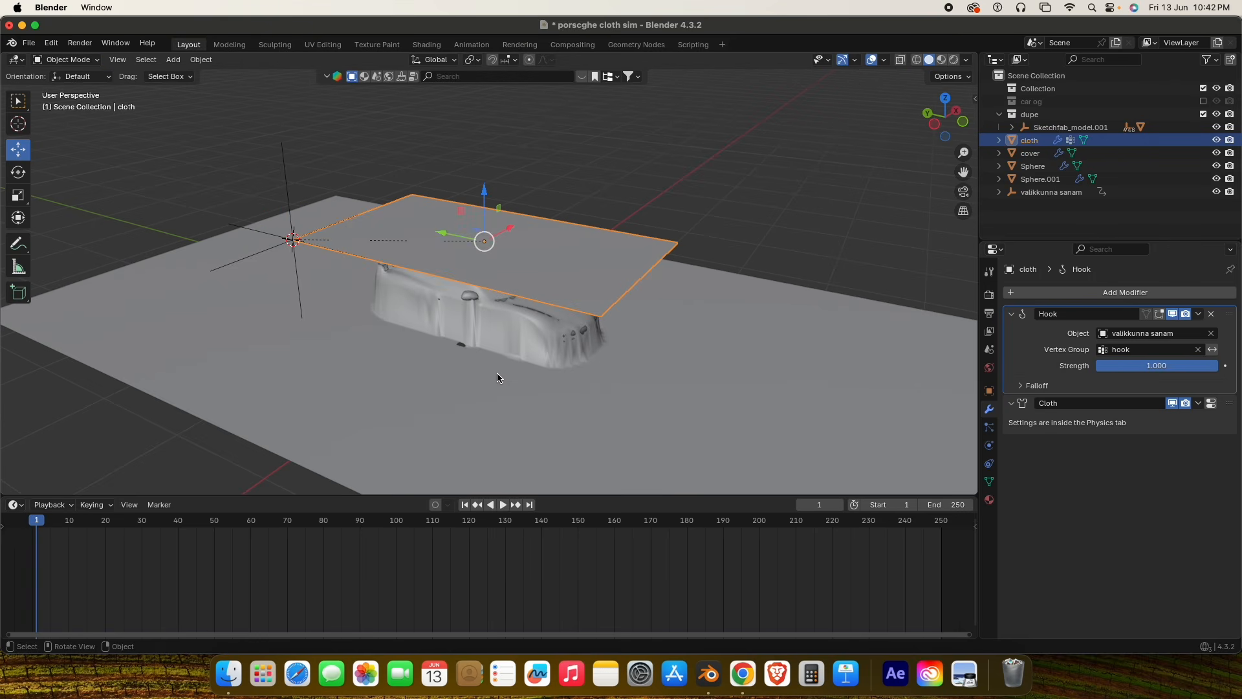
key("space")
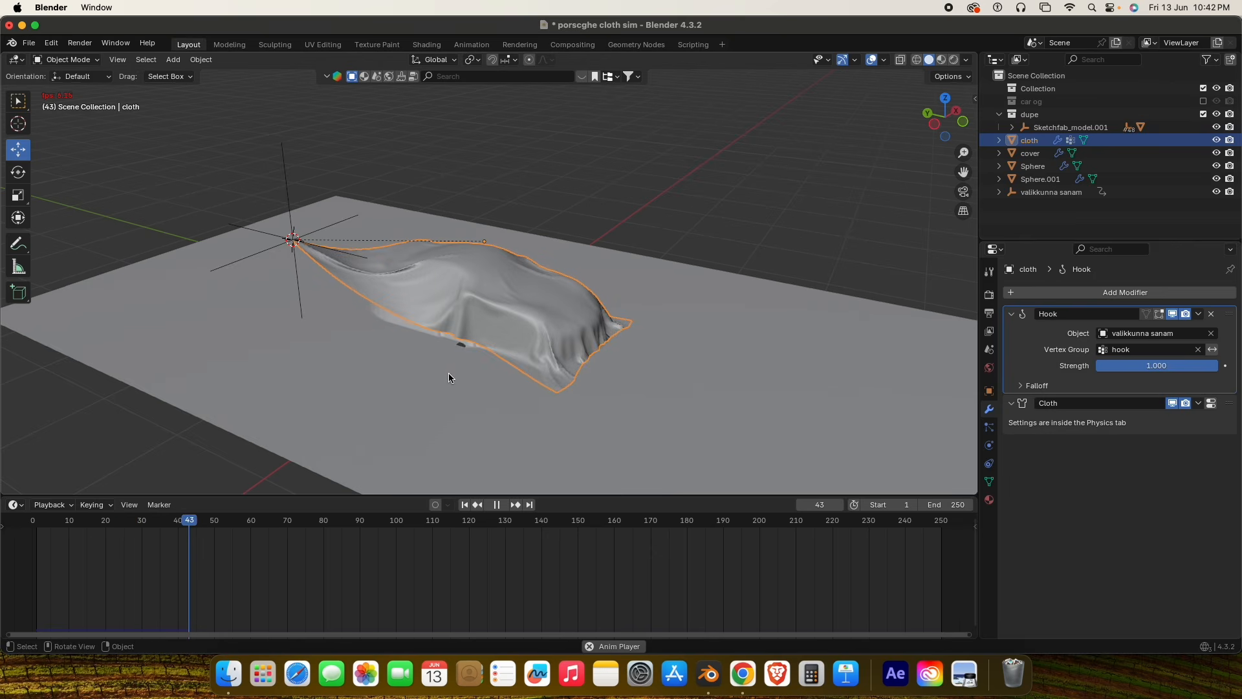
key("space")
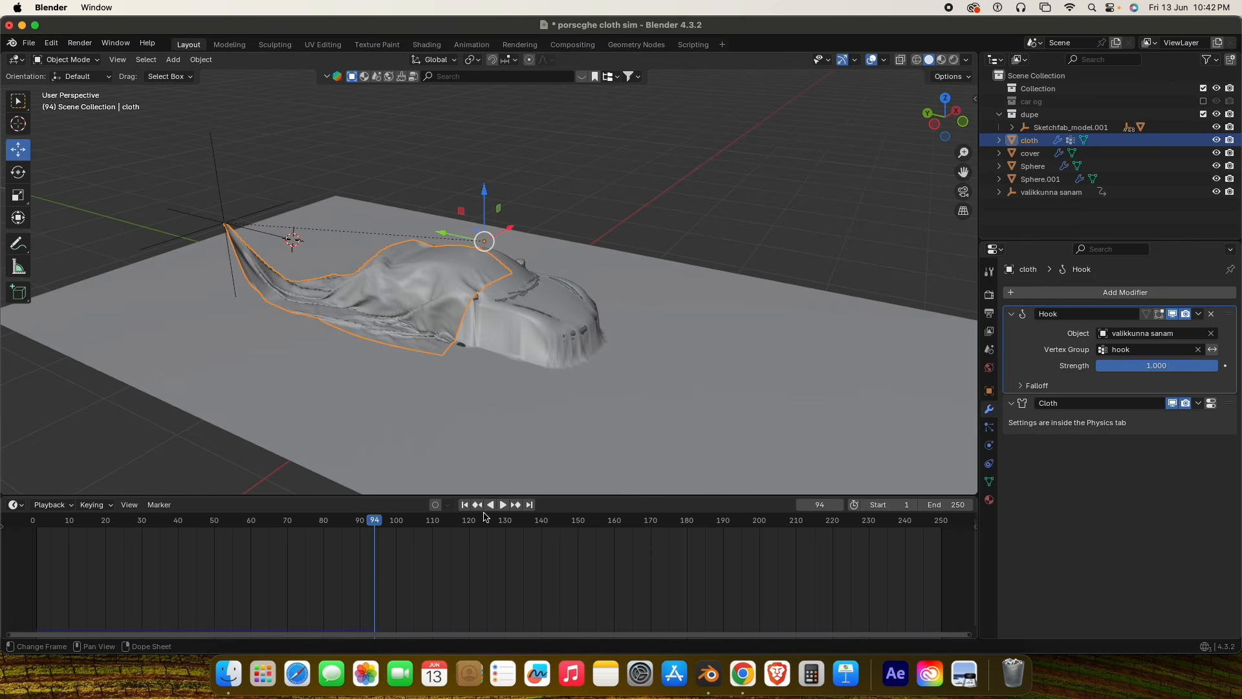
left_click_drag(364, 523, 298, 502)
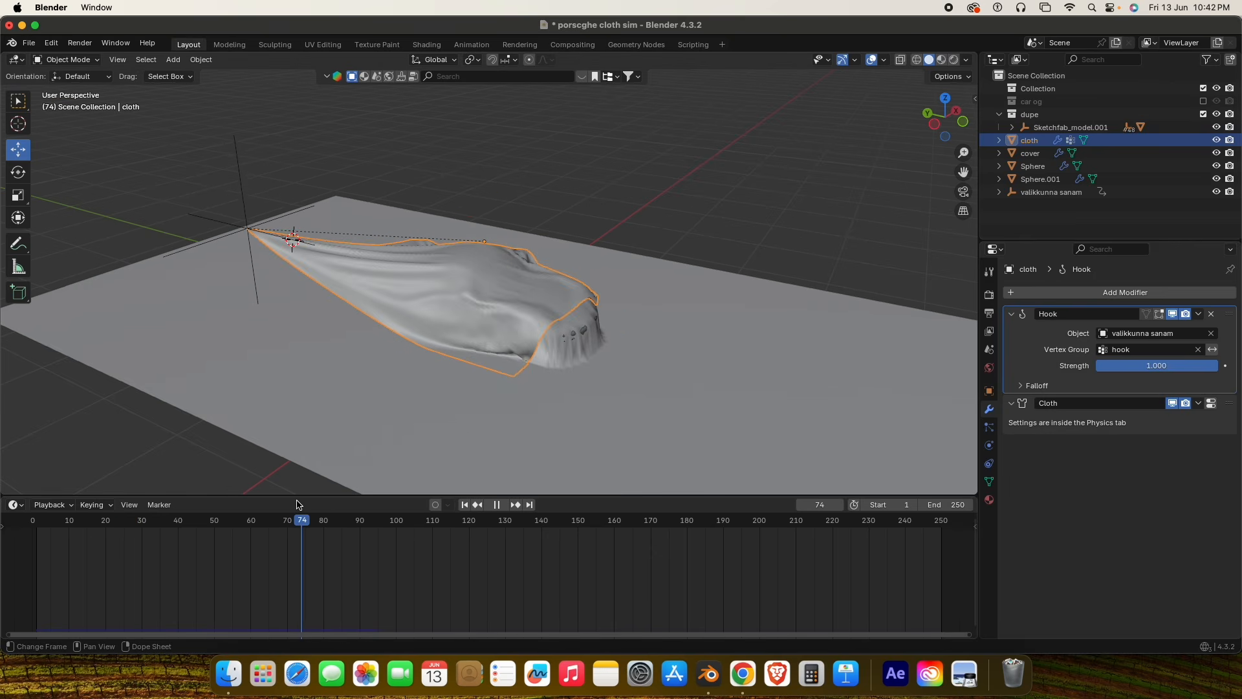
Select the "valikkunna sanam" empty and examine its pulling direction and movement between frames 74 and 59 from several angles.
left_click(244, 202)
scroll(255, 336, "down", 1)
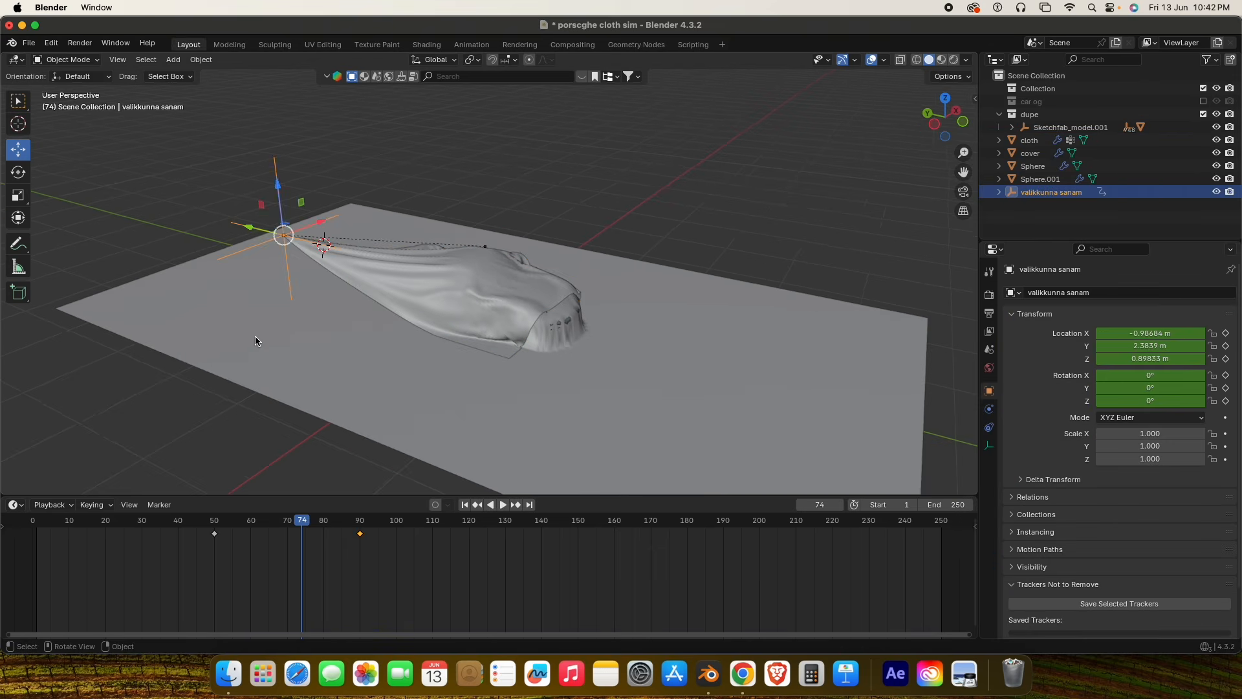
middle_click_drag(255, 340, 453, 401)
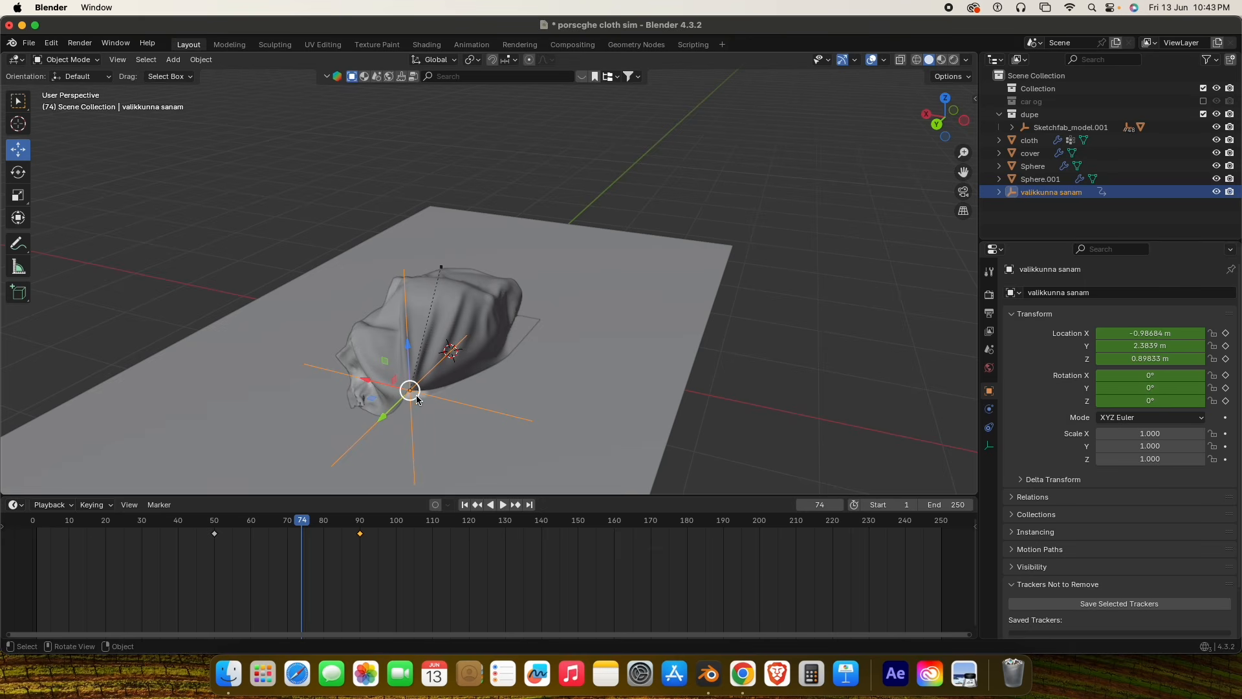
middle_click_drag(418, 391, 460, 413)
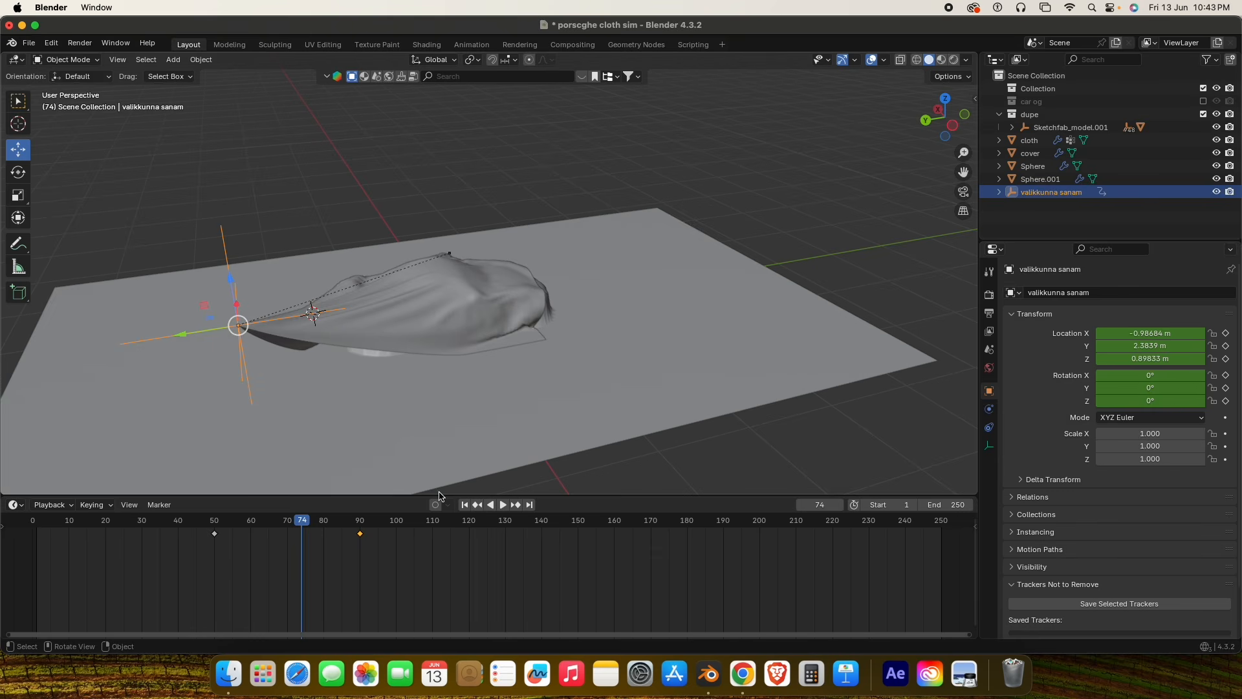
left_click_drag(301, 523, 249, 523)
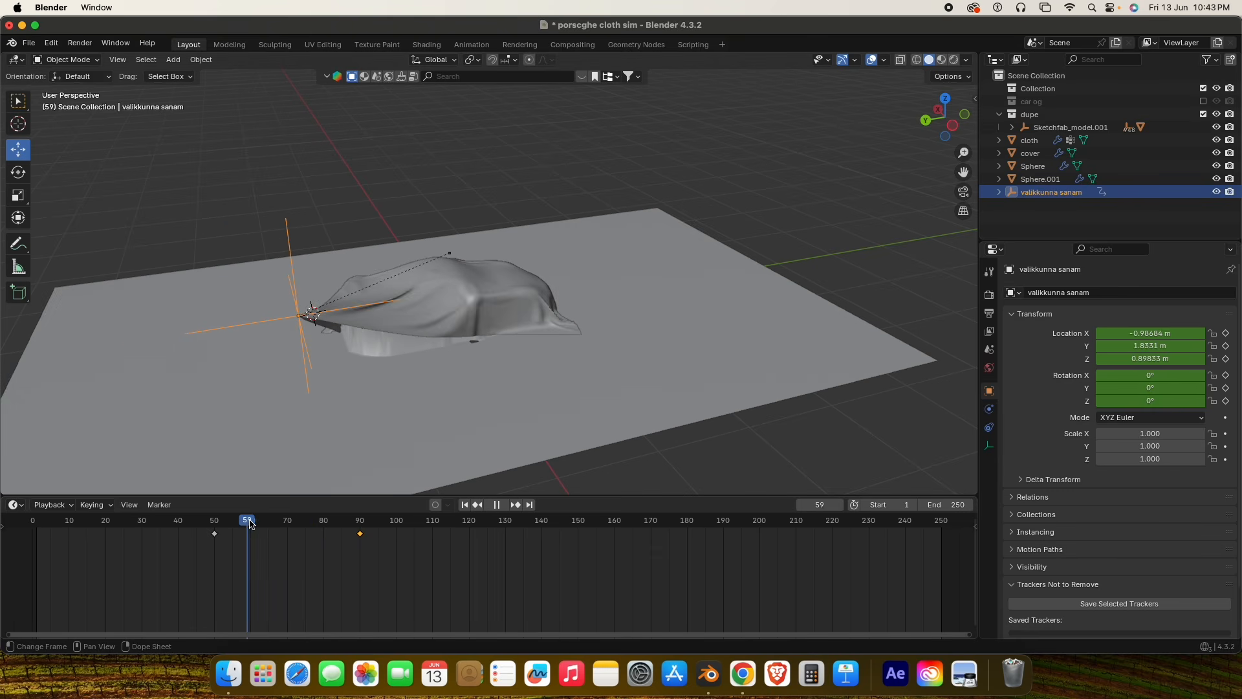
key("space")
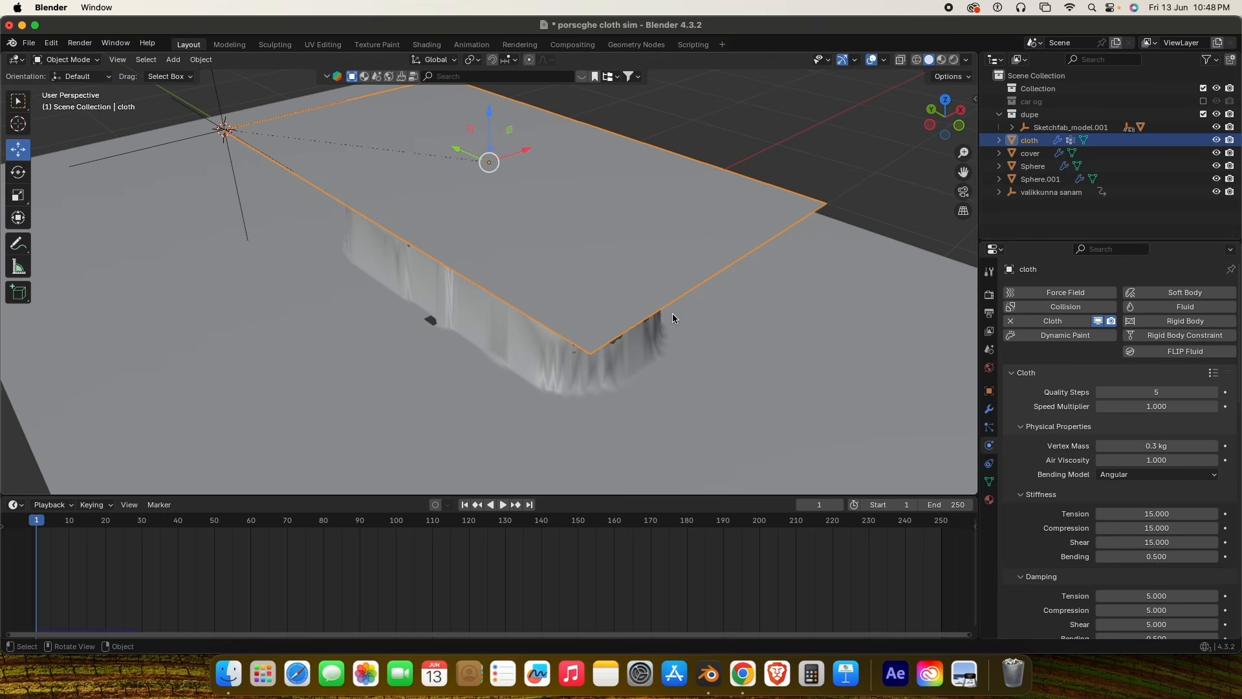
Inspect the cover mesh around the car from the side and front, checking the mirror, spoiler and headlight areas.
mouse_move(673, 313)
middle_mouse_down()
mouse_move(661, 306)
mouse_move(662, 316)
middle_mouse_up()
middle_click_drag(501, 359, 567, 348)
scroll(567, 348, "up", 2)
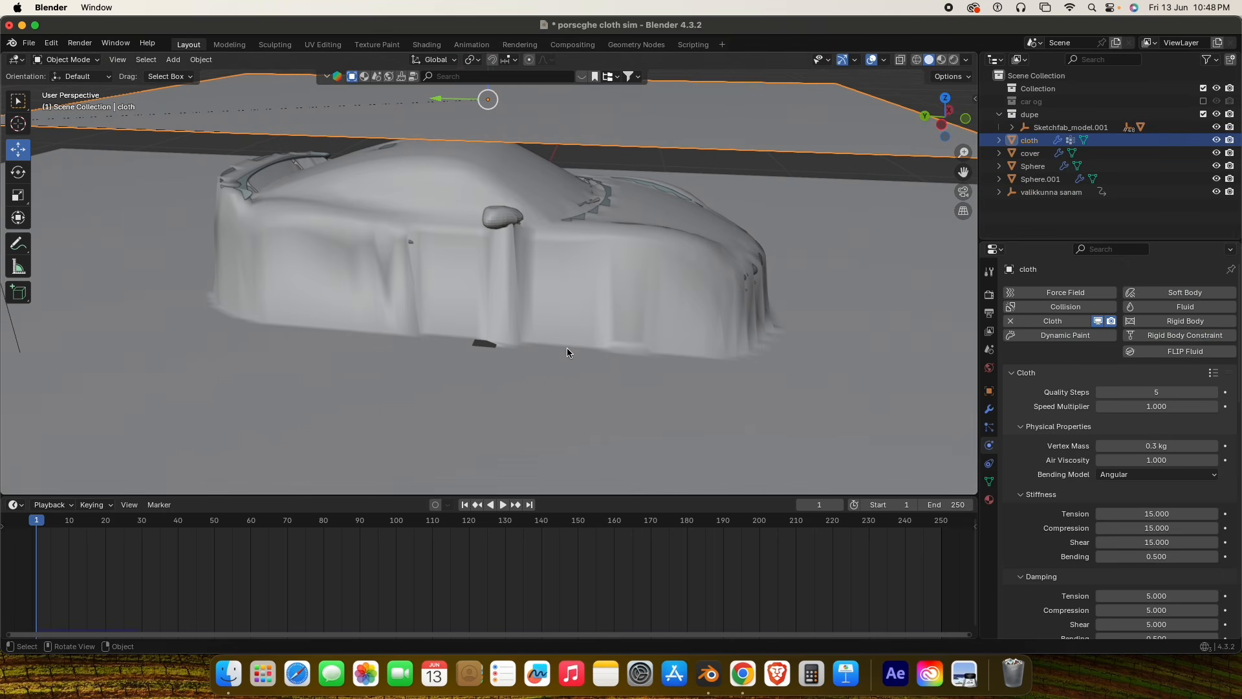
middle_click_drag(644, 297, 486, 308)
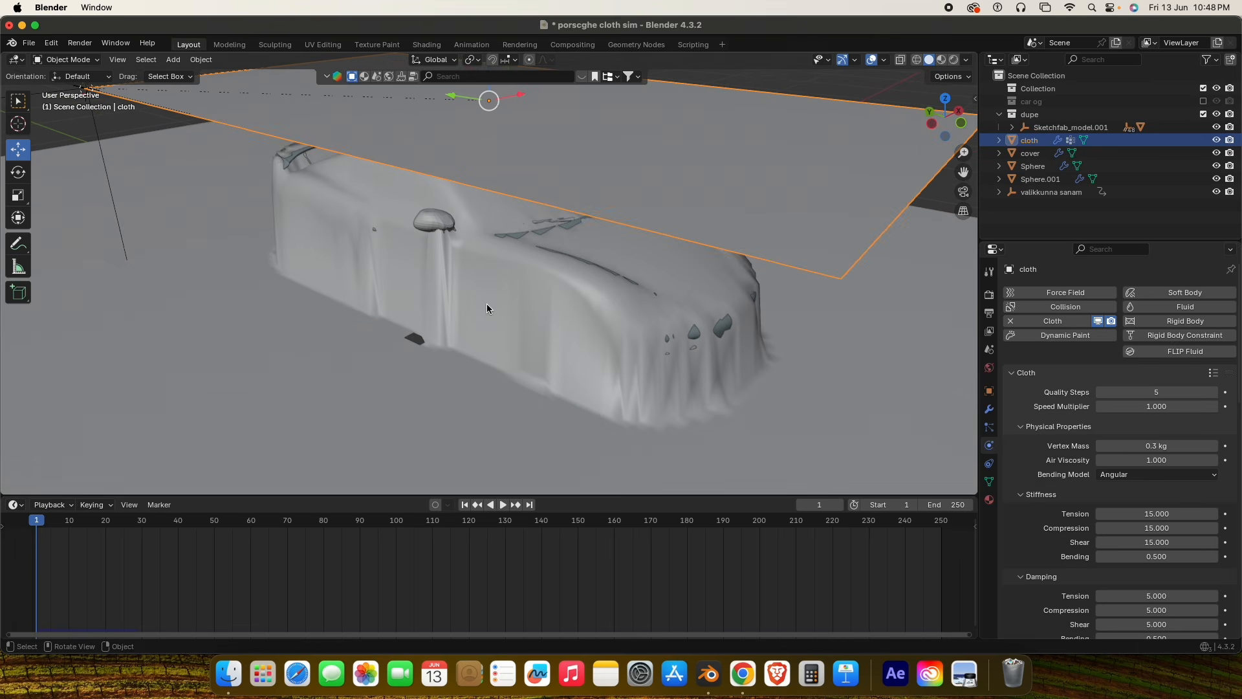
scroll(738, 265, "up", 3)
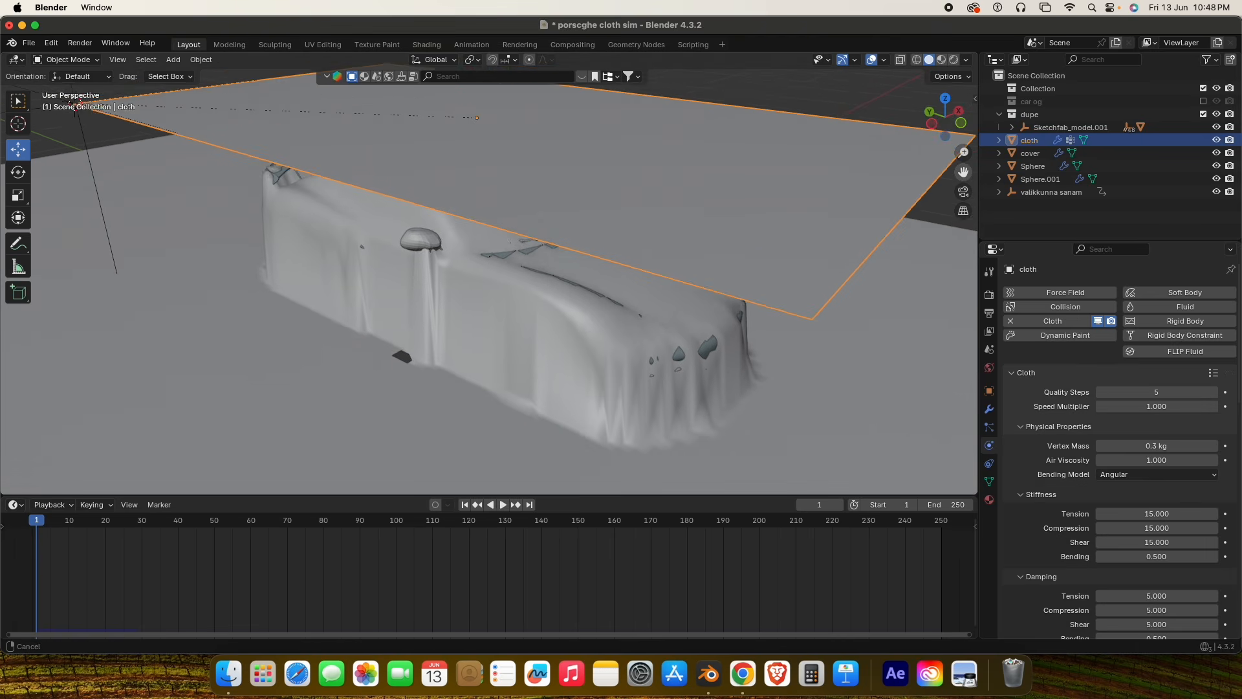
scroll(741, 275, "down", 3)
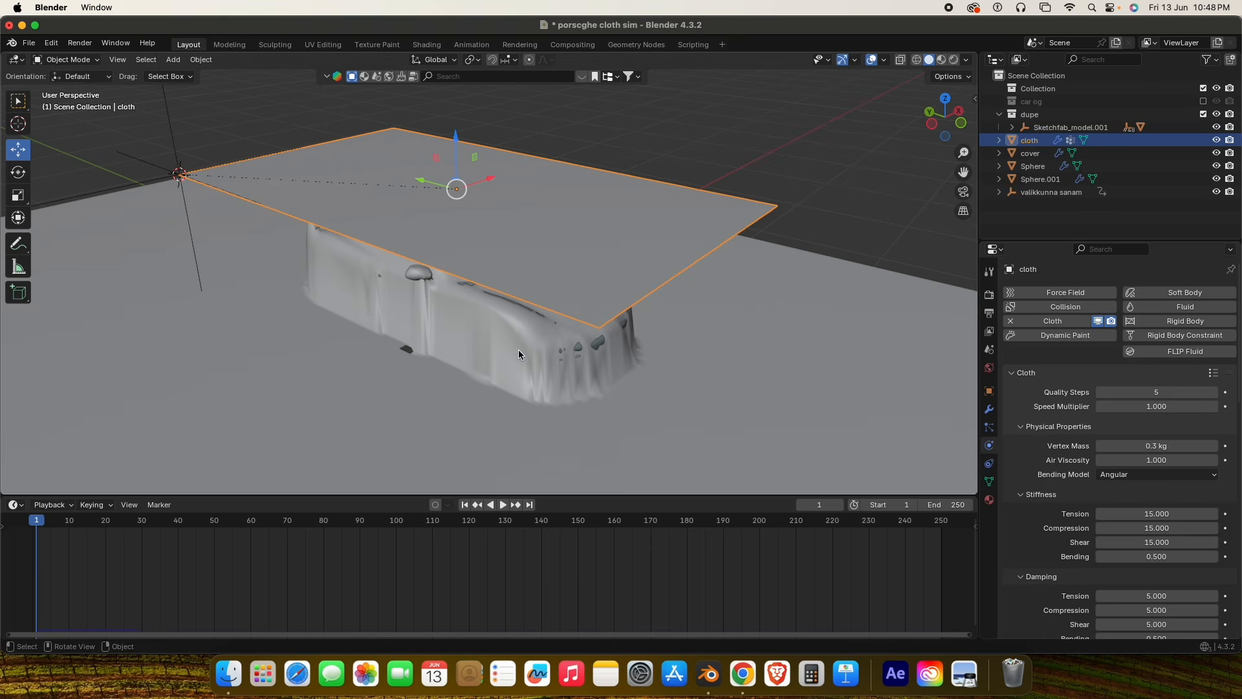
Run the cloth simulation from frame 1 to frame 29 to examine how it drapes, and return to frame 1.
middle_click_drag(519, 350, 556, 356)
key("space")
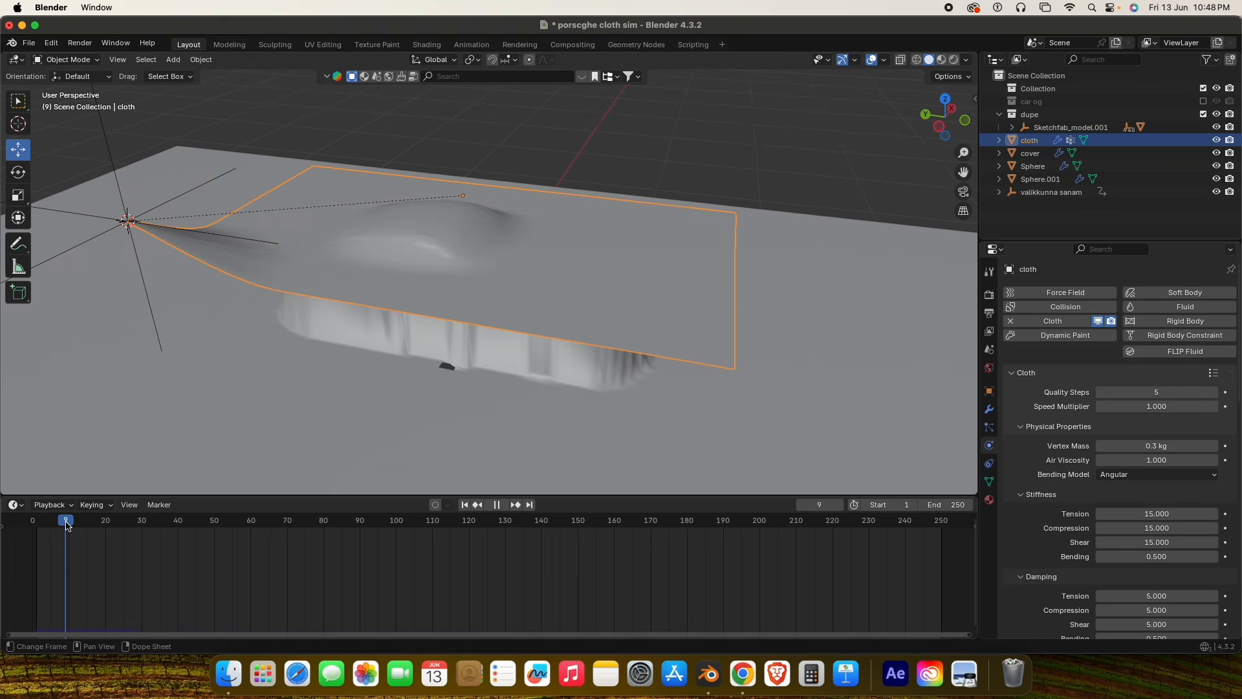
key("space")
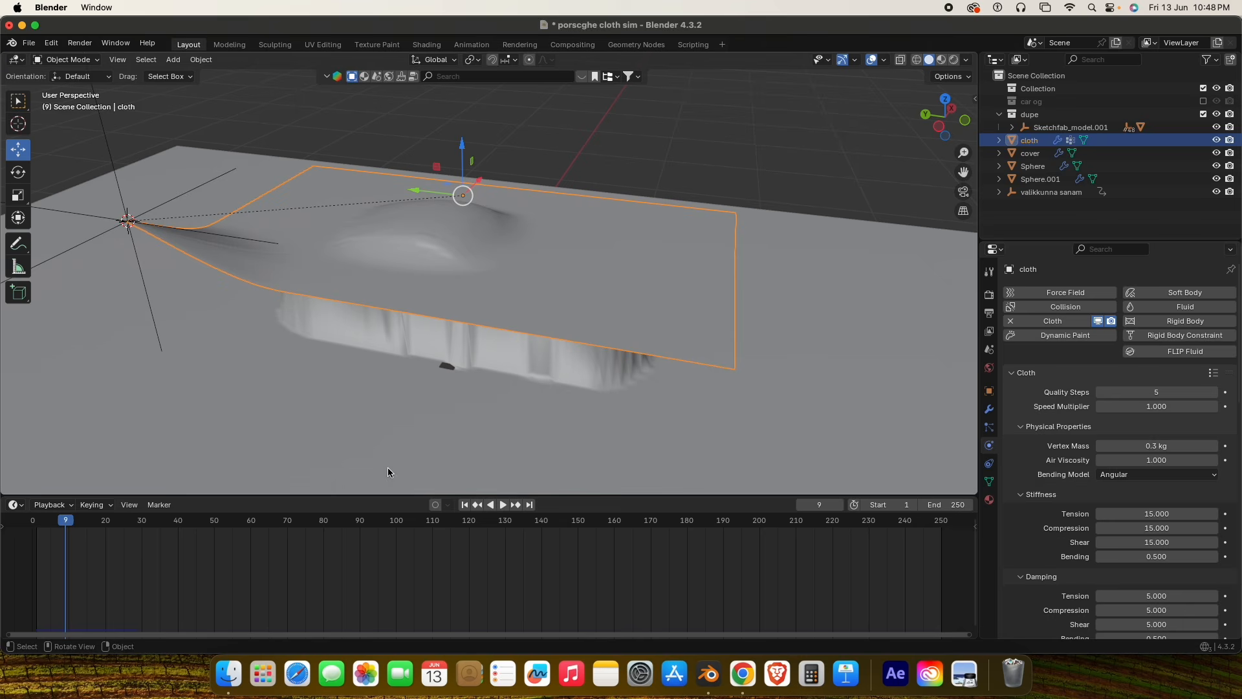
left_click(501, 506)
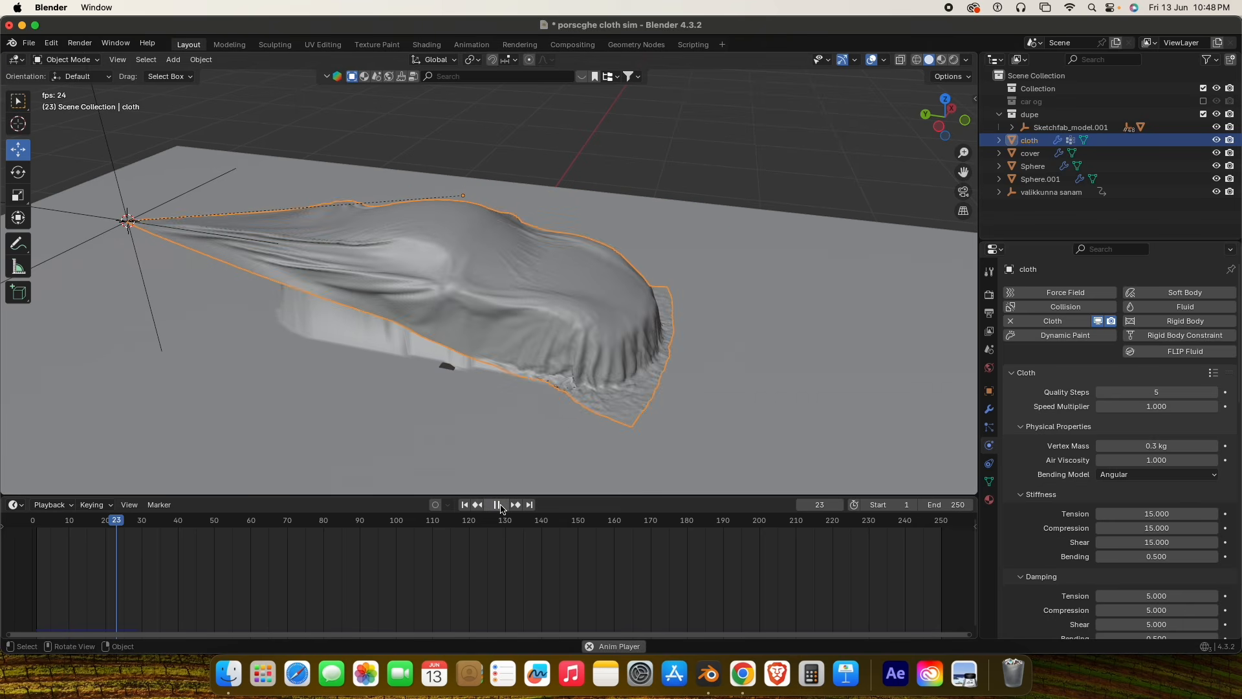
key("space")
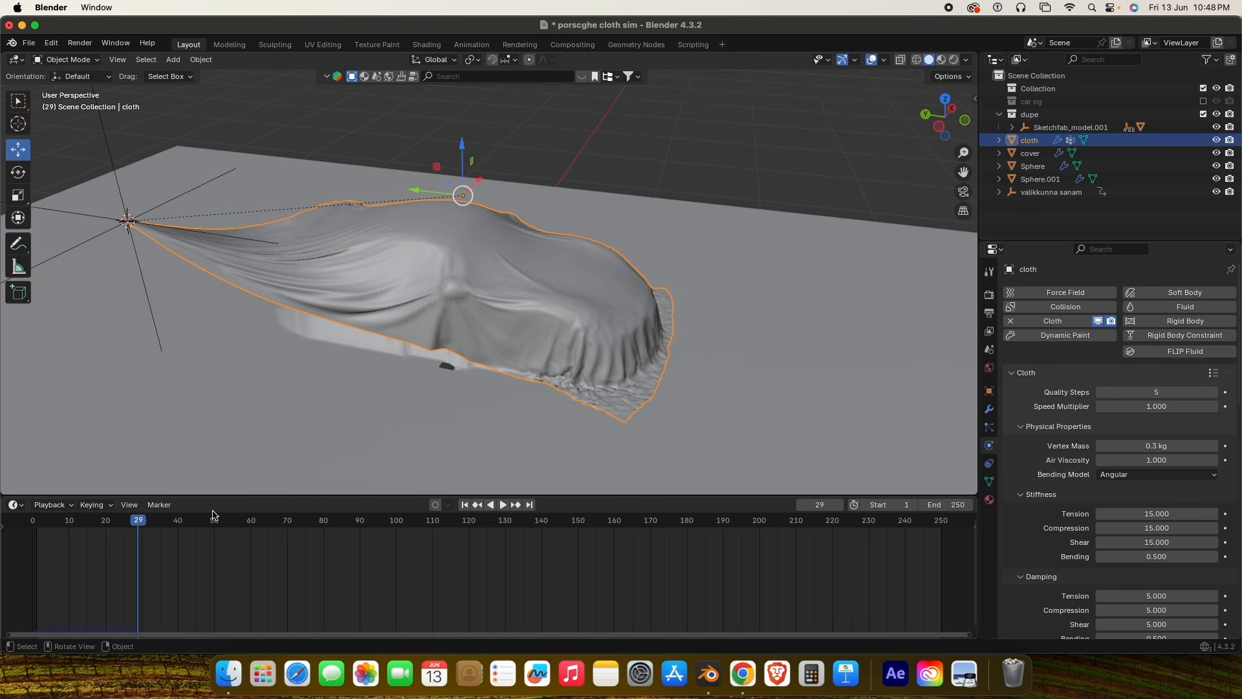
left_click(464, 505)
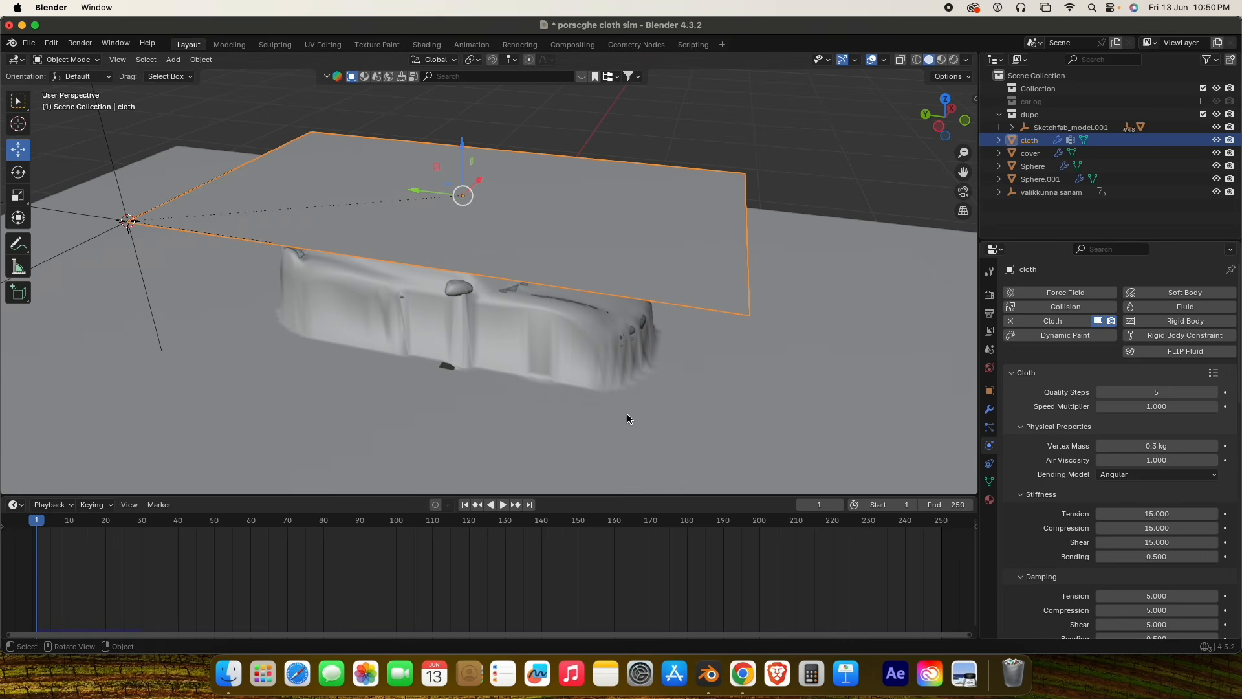
Expand the cloth's Cache settings and bake the simulation for frames 1 to 250.
scroll(1035, 432, "down", 10)
scroll(1036, 433, "down", 12)
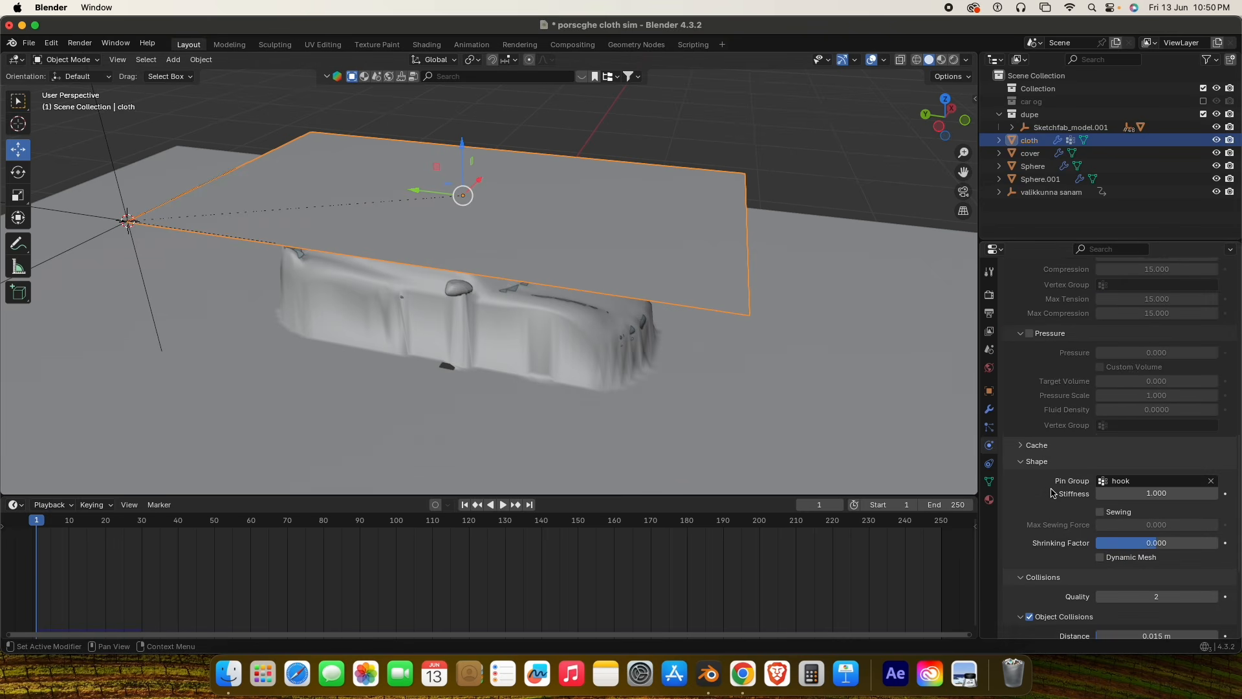
scroll(1054, 497, "up", 20)
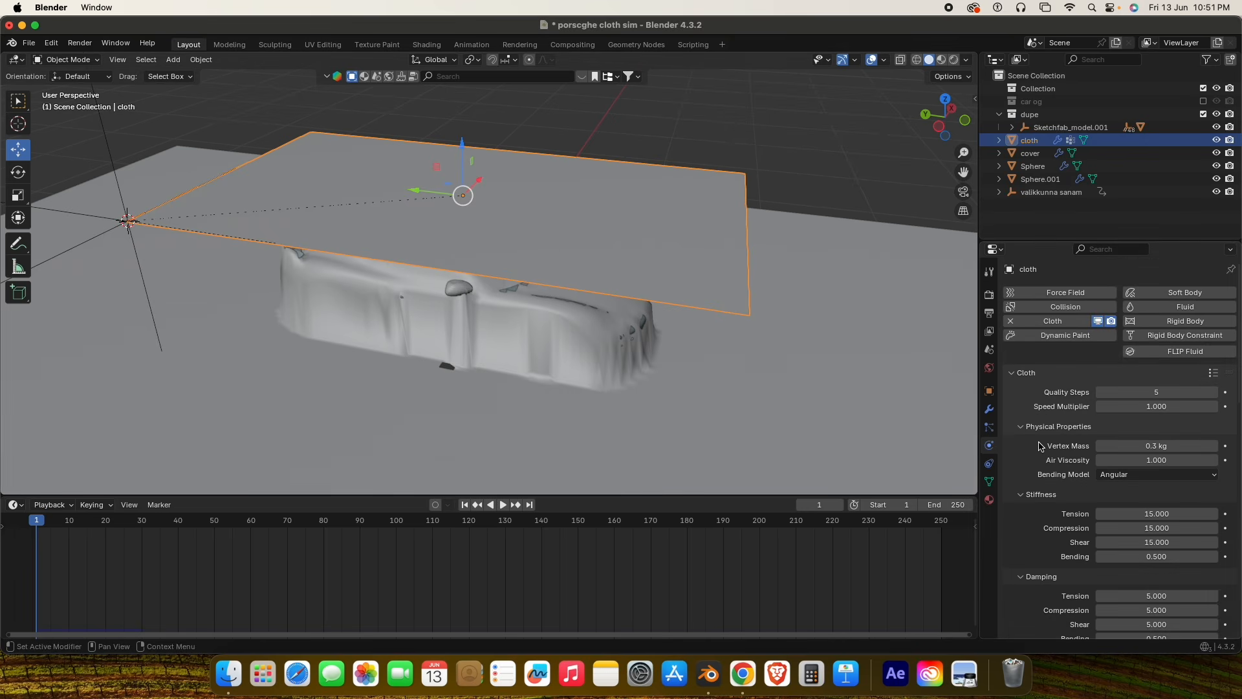
scroll(1040, 446, "down", 15)
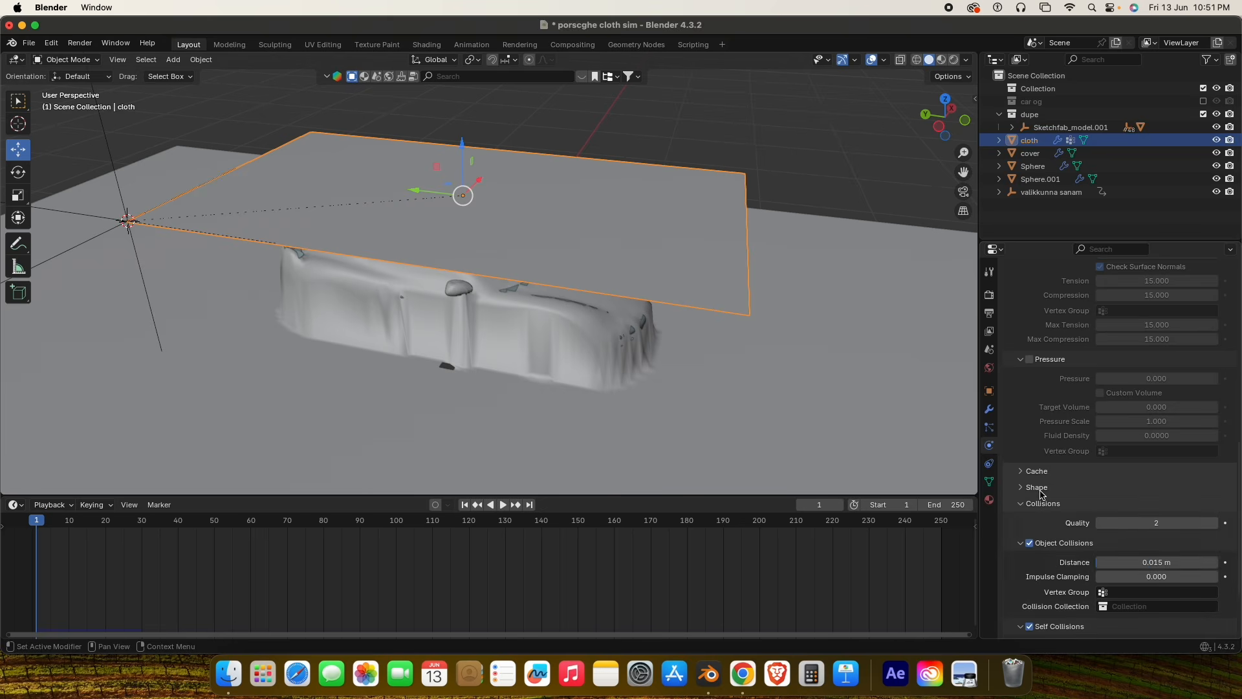
left_click(1039, 504)
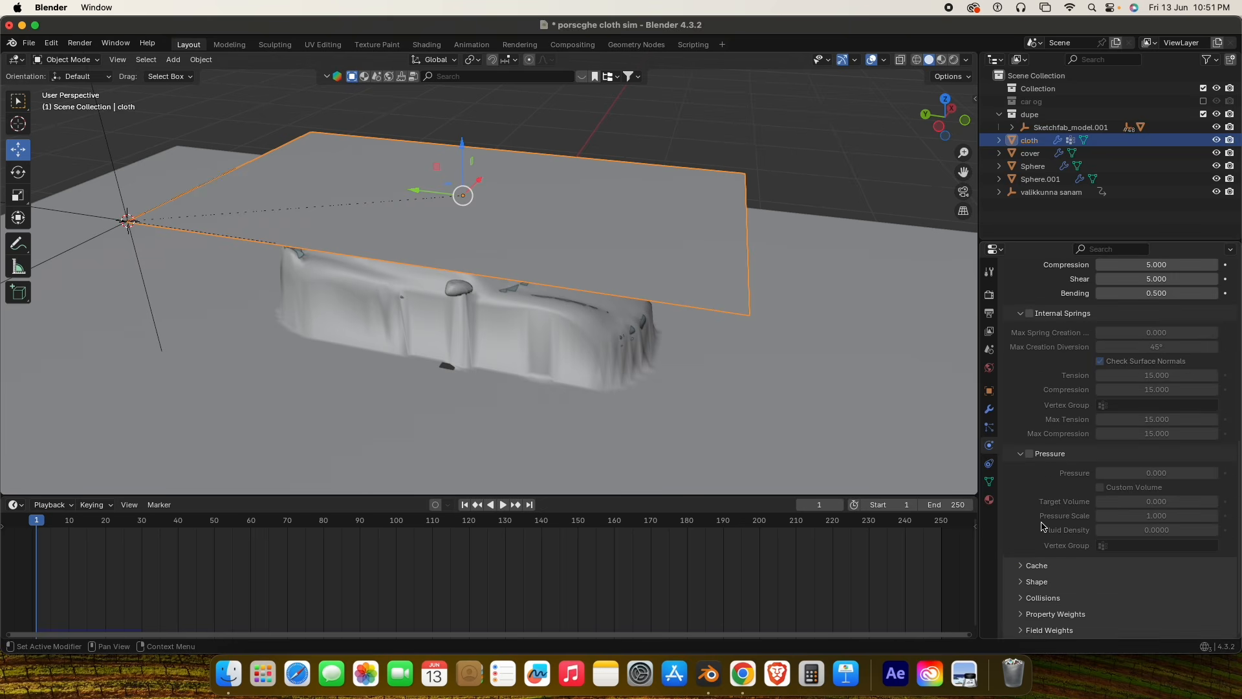
left_click(1035, 566)
scroll(1051, 531, "down", 6)
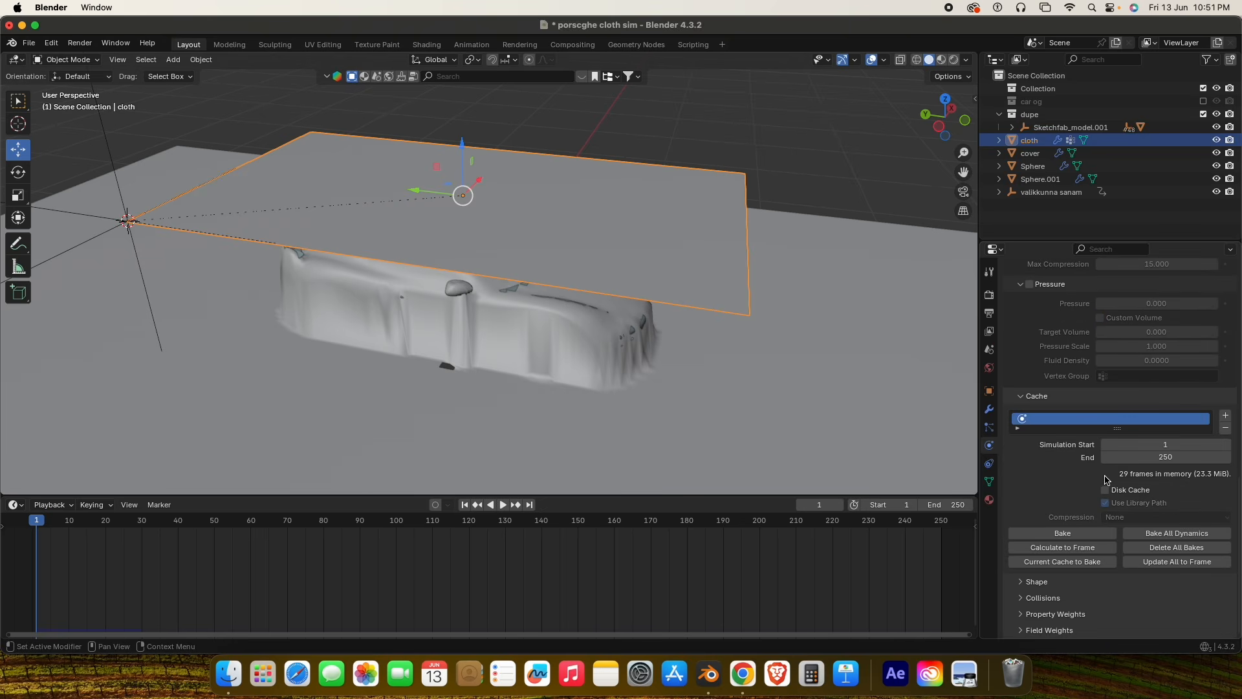
scroll(688, 566, "down", 2)
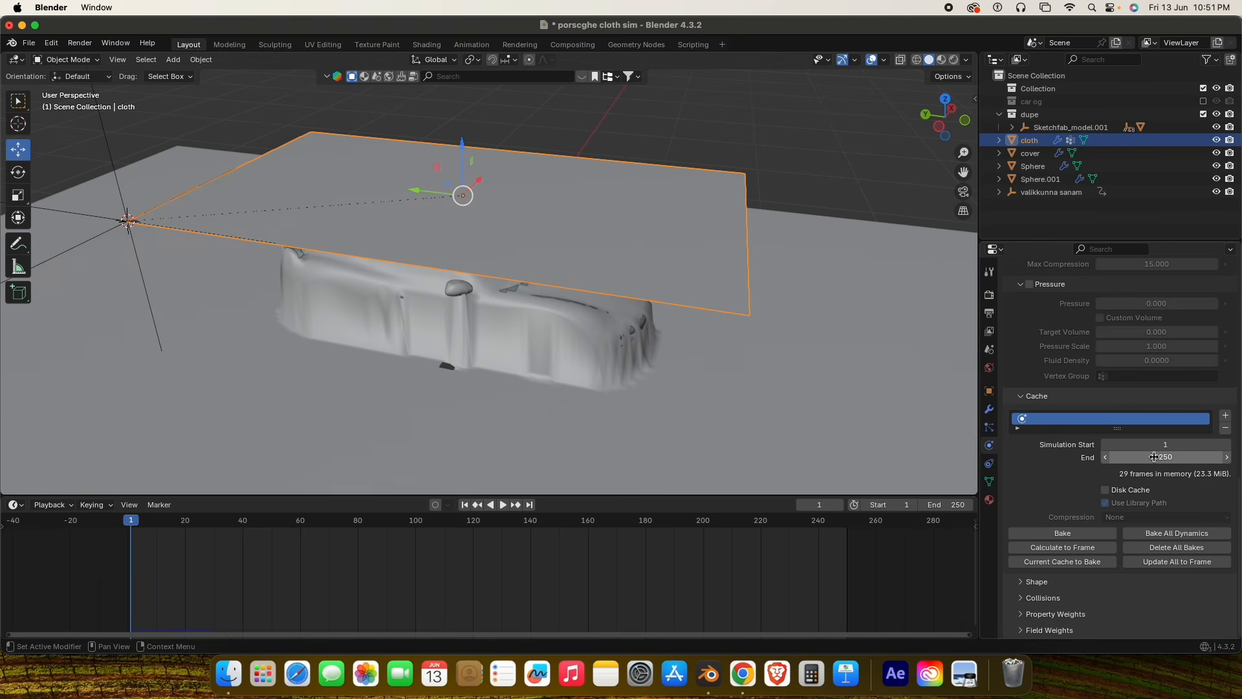
left_click(1090, 534)
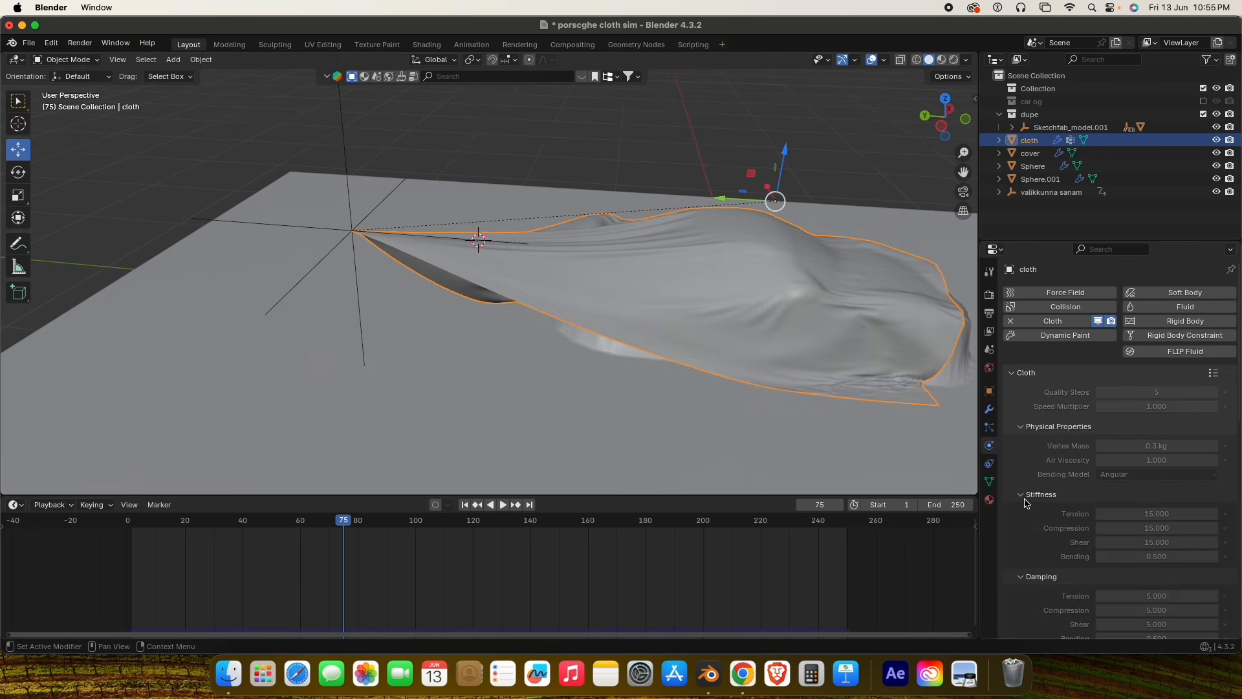
Examine the baked cloth's drape over the car at frame 75 from the front and side.
middle_click_drag(885, 351, 808, 328)
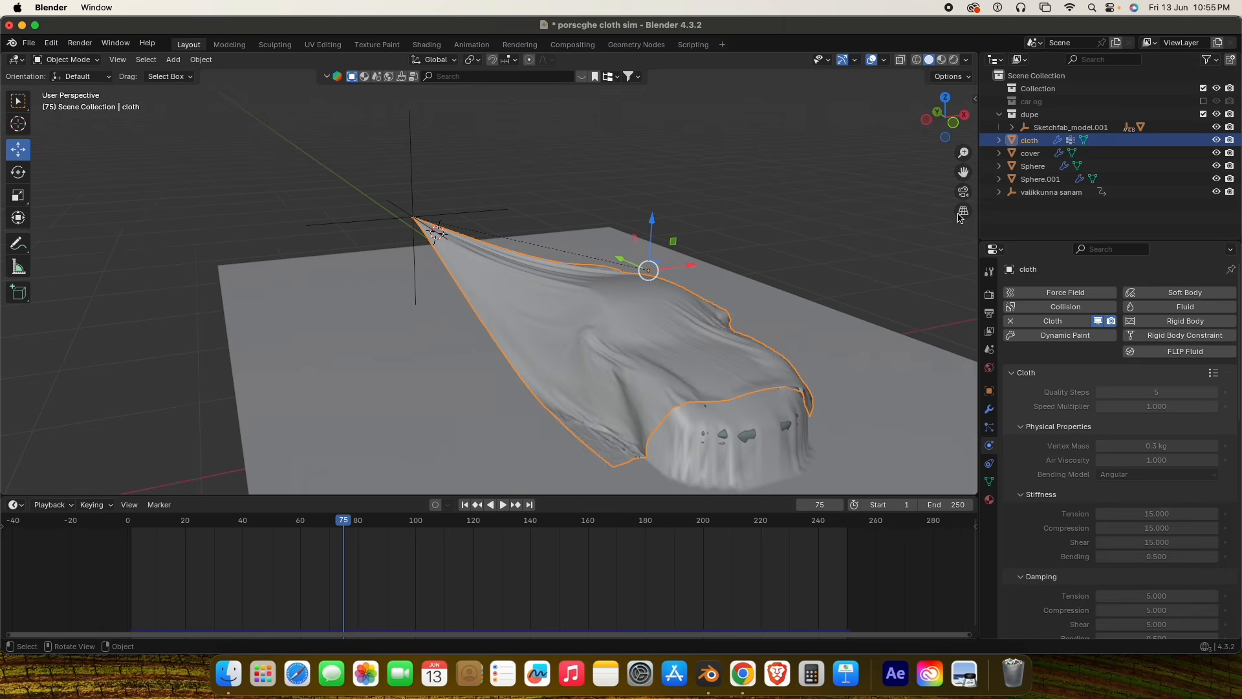
left_click_drag(964, 171, 870, 93)
middle_click_drag(750, 272, 792, 277)
scroll(792, 277, "up", 4)
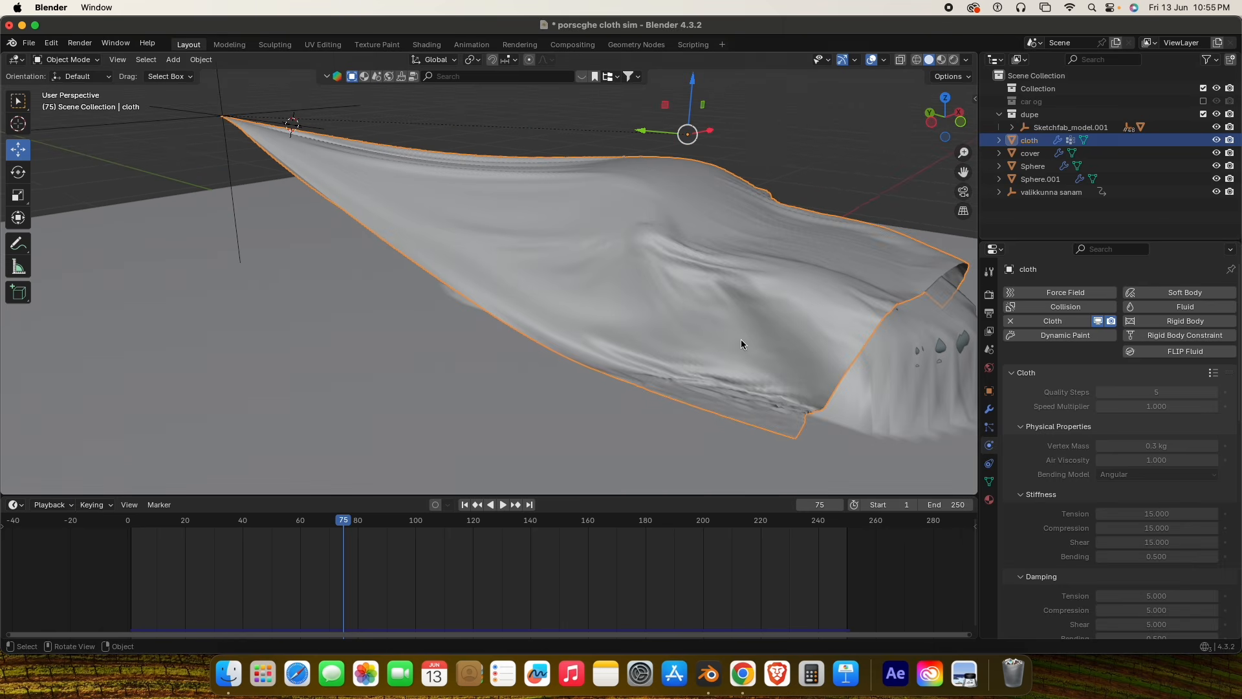
Scrub the baked cloth to frame 140 and on to frame 197, examining the crumpled folds on the floor up close.
left_click_drag(360, 522, 531, 522)
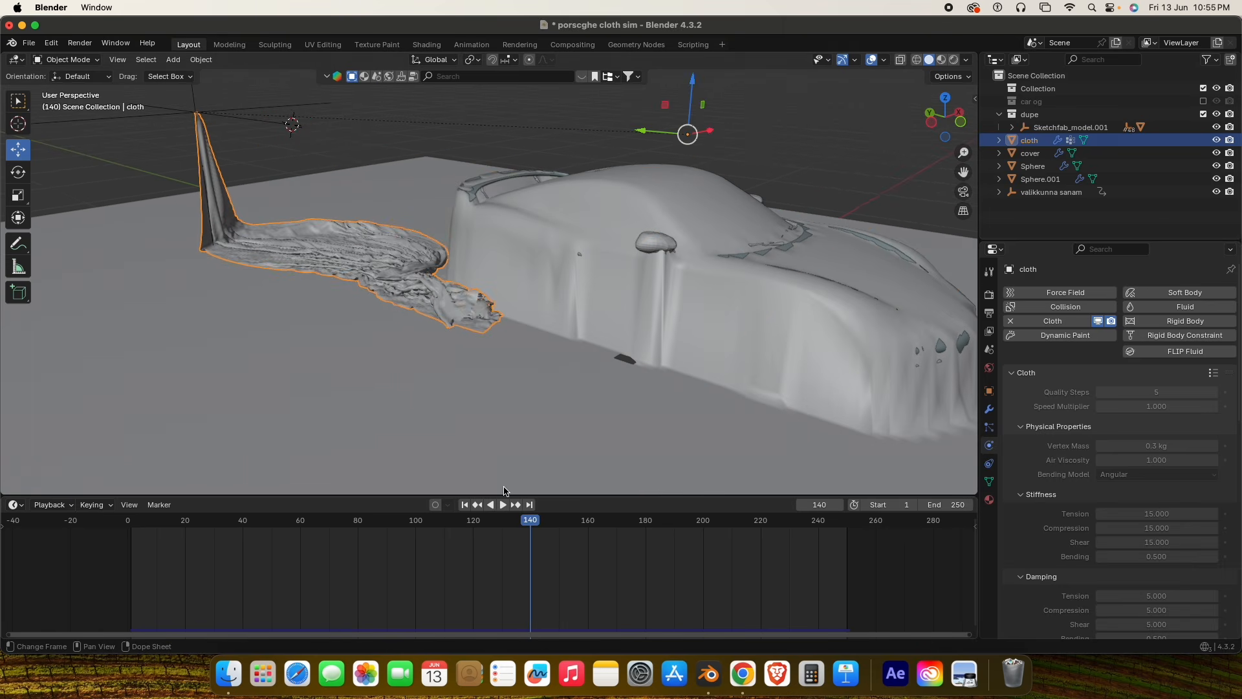
scroll(468, 361, "up", 2)
scroll(468, 361, "up", 3)
scroll(403, 340, "down", 6)
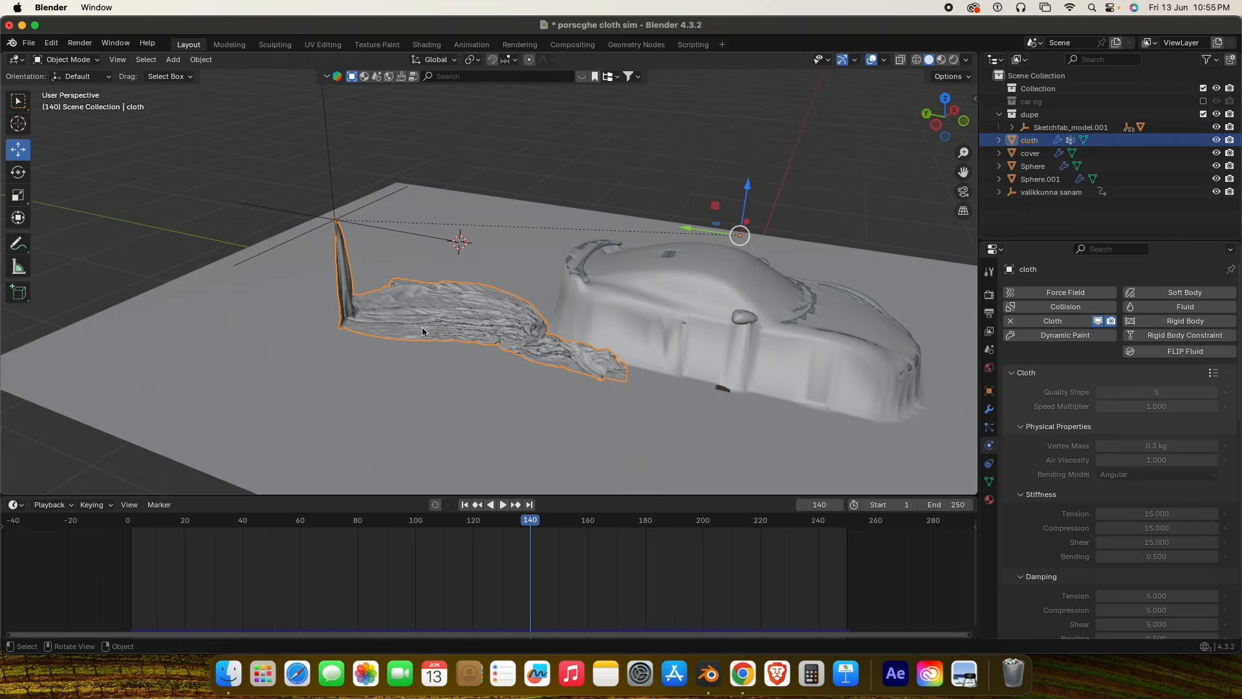
scroll(424, 330, "up", 5)
scroll(427, 332, "up", 2)
left_click_drag(960, 174, 1018, 92)
scroll(602, 322, "up", 4)
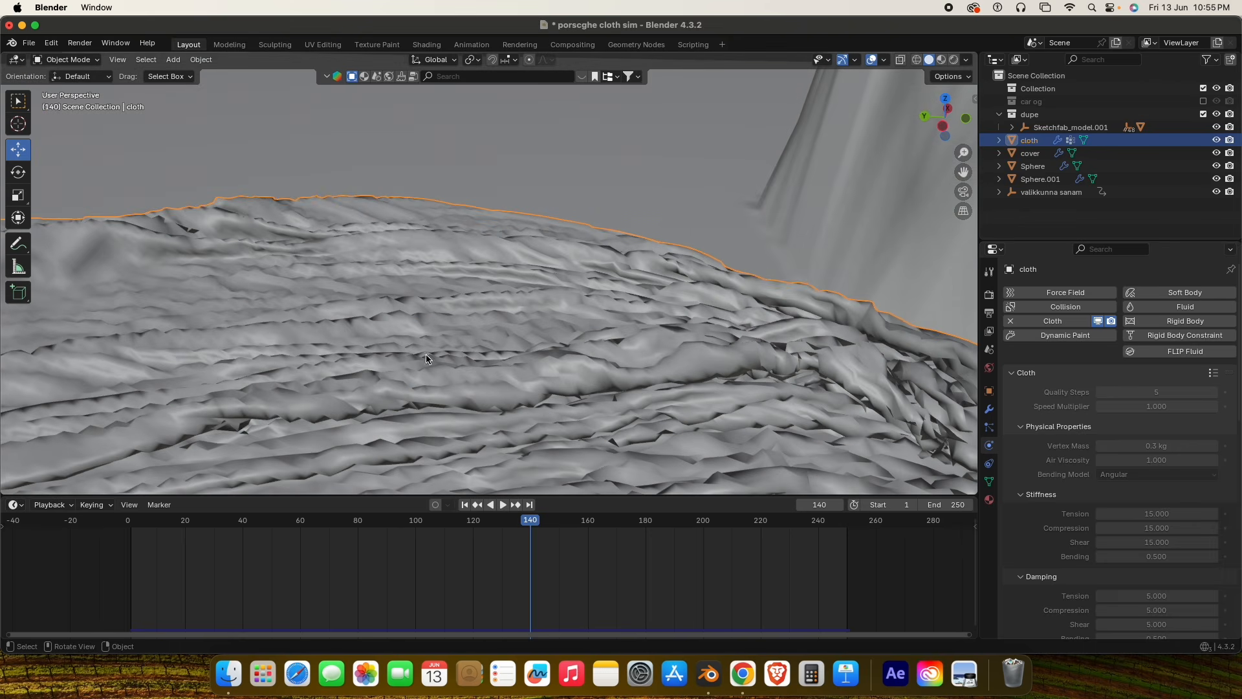
scroll(478, 374, "up", 1)
key("space")
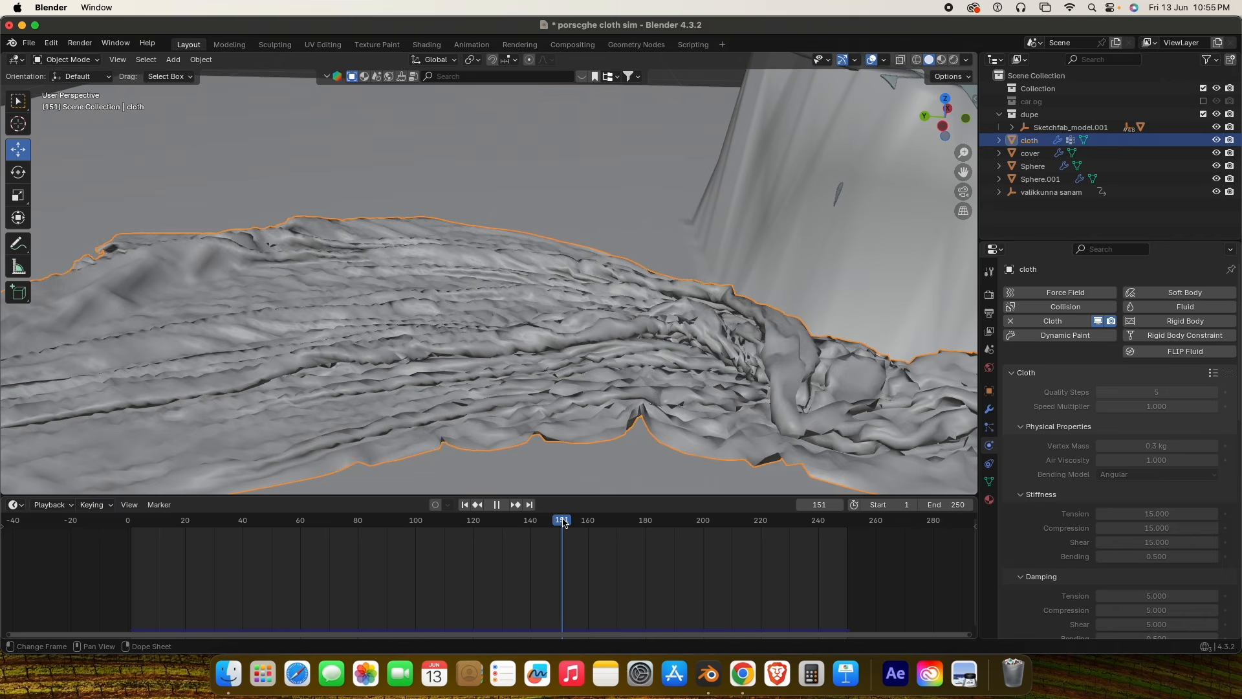
left_click_drag(602, 530, 693, 518)
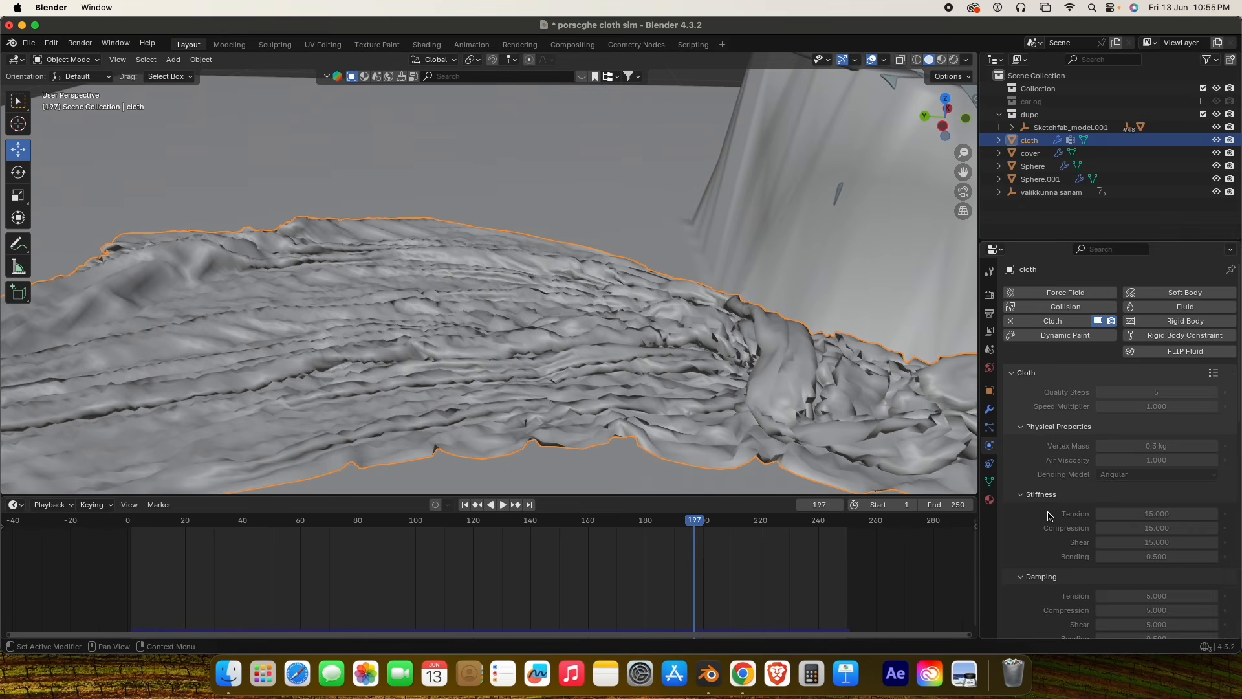
Return to frame 1 and delete the cloth's simulation bake.
scroll(1113, 420, "down", 5)
left_click(464, 504)
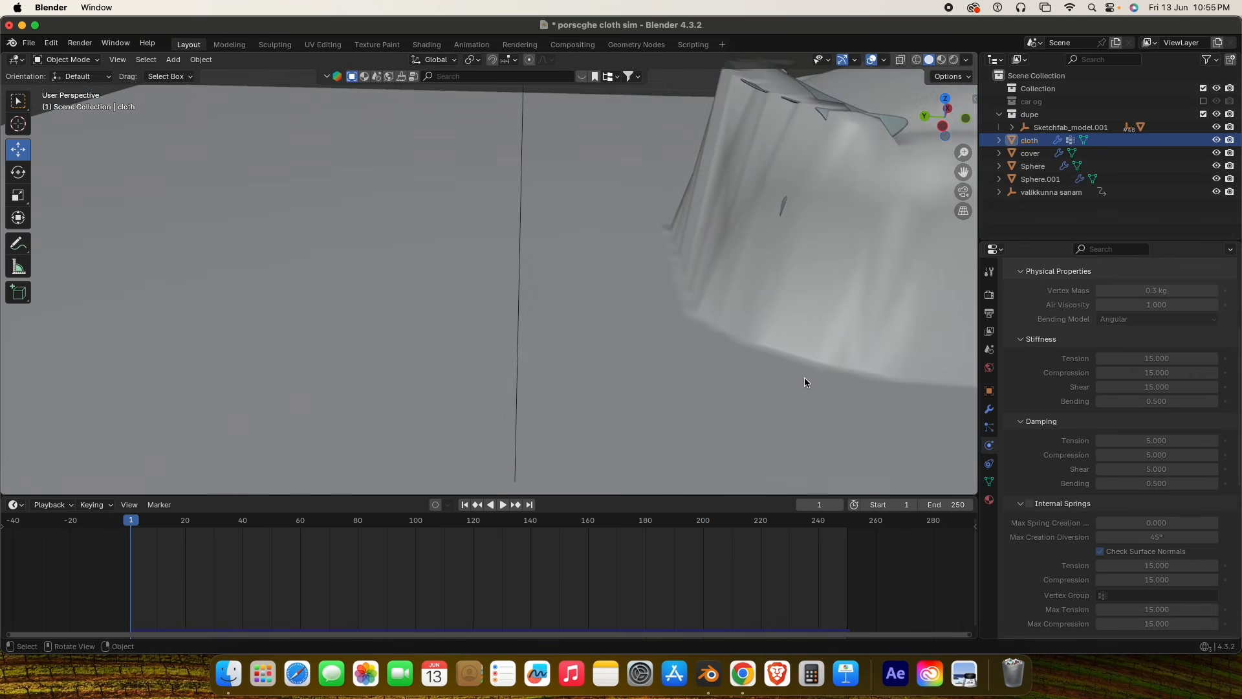
key("KP_Decimal")
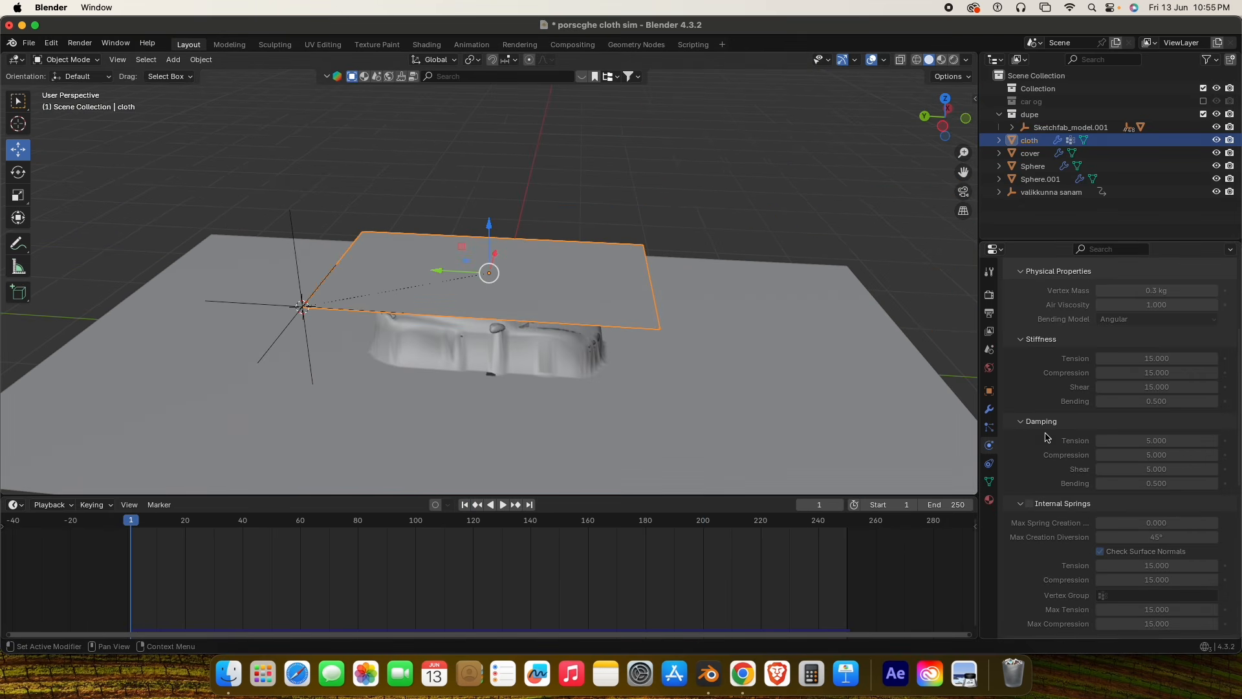
scroll(1055, 462, "down", 6)
scroll(1055, 461, "down", 5)
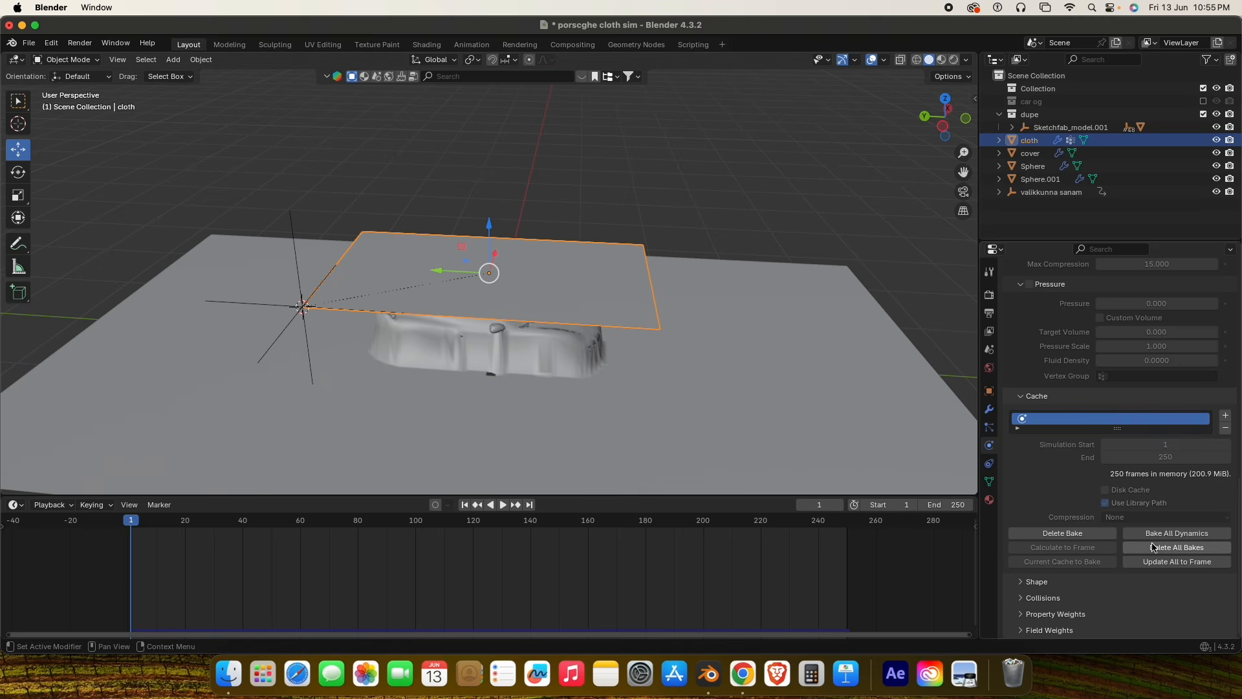
left_click(1095, 537)
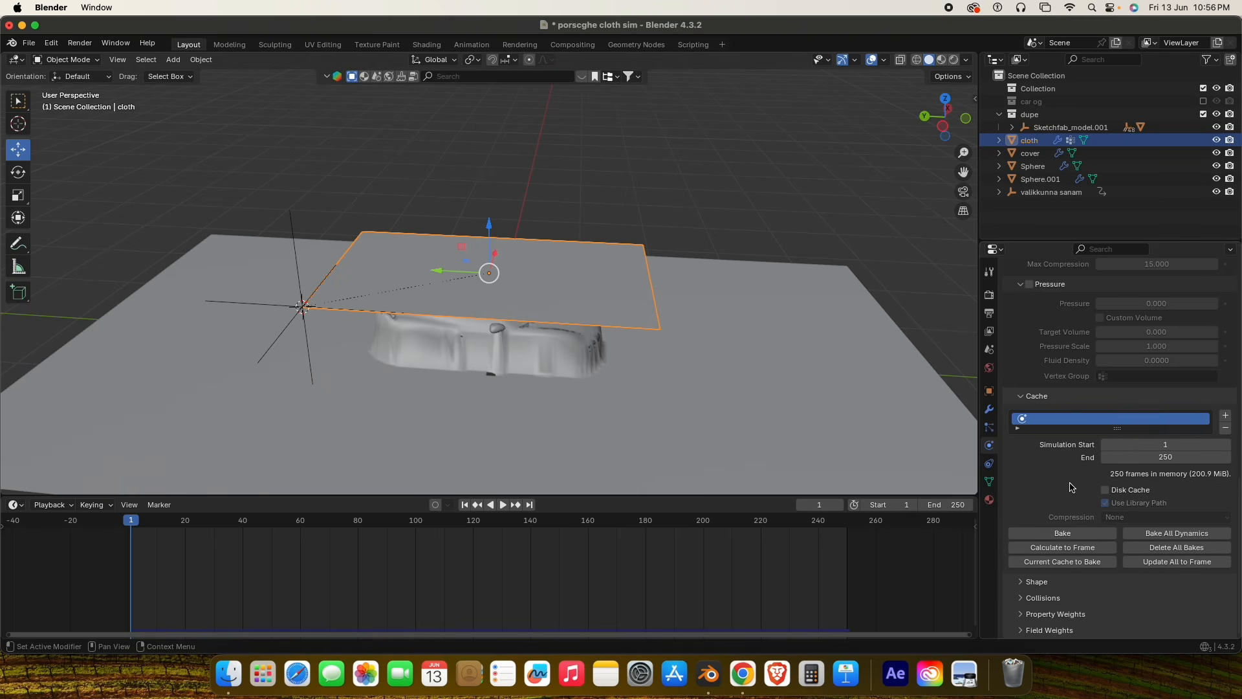
Set the cloth simulation's Quality Steps to 10.
scroll(1072, 482, "up", 11)
scroll(1071, 474, "up", 1)
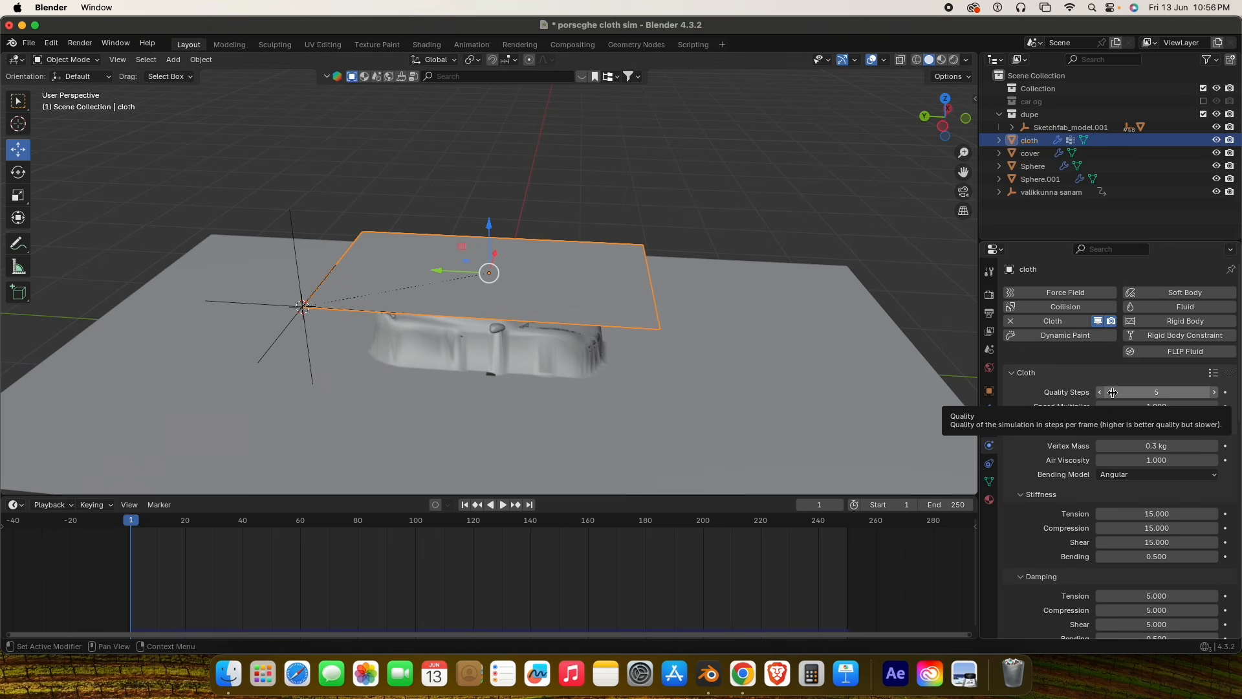
left_click(1140, 392)
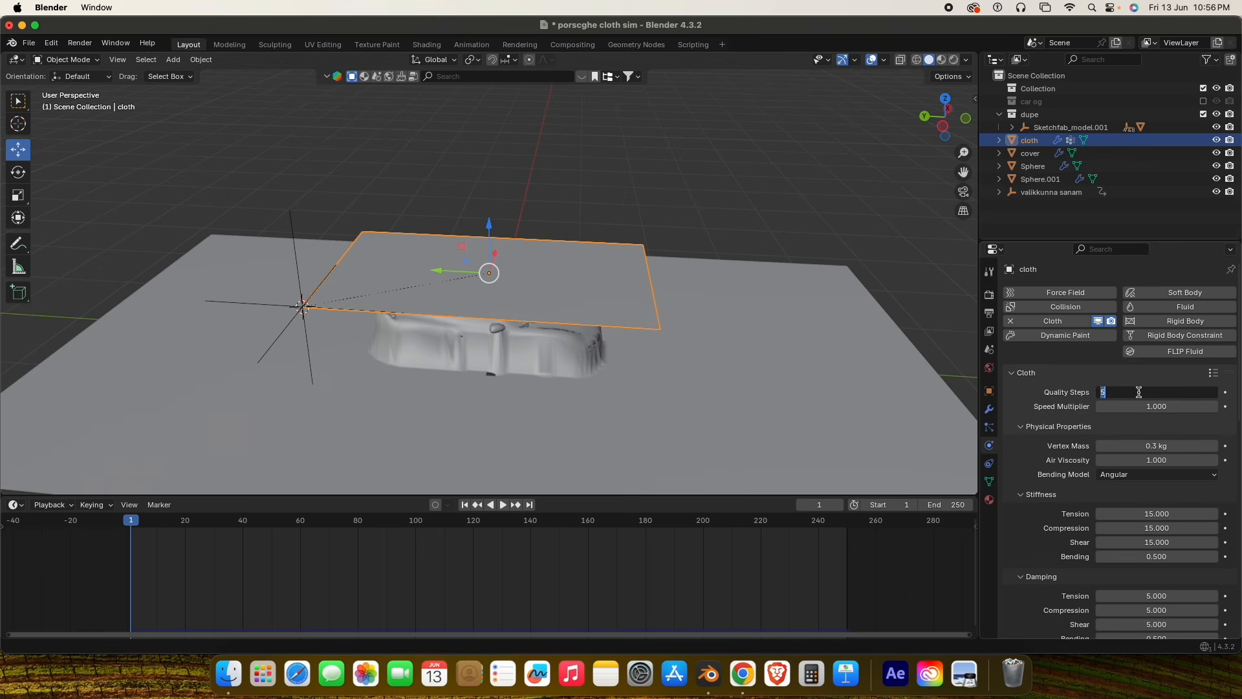
key("Return")
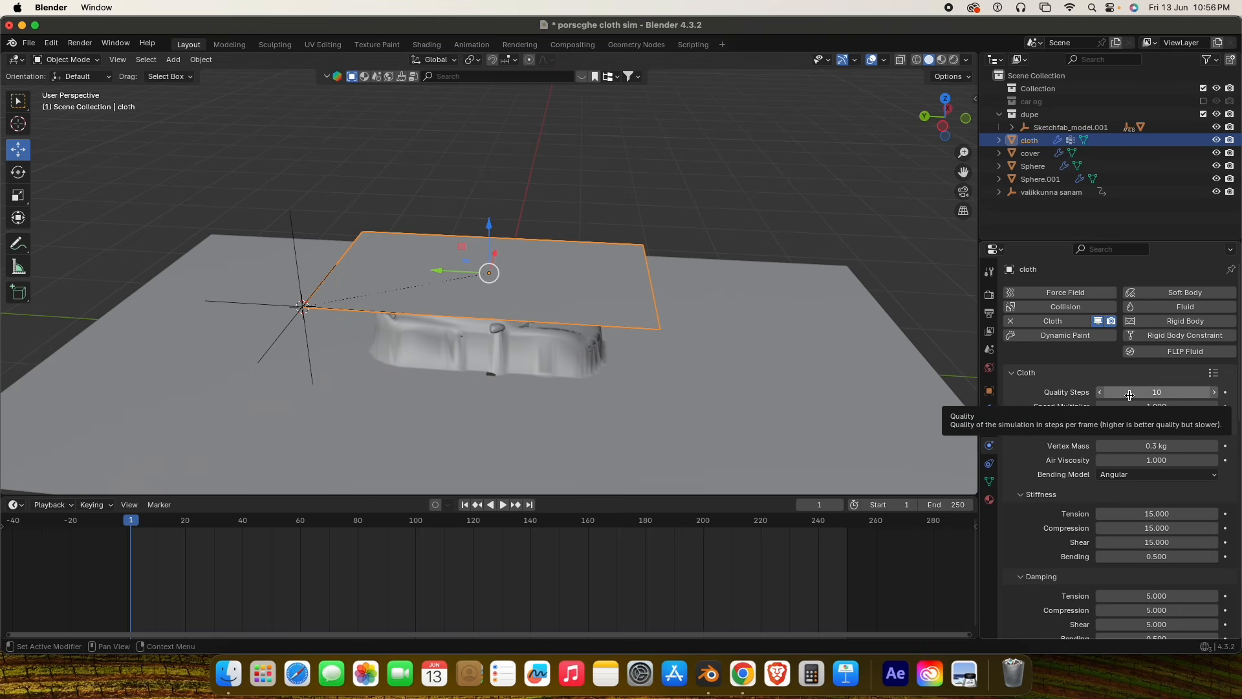
Bake the cloth simulation for frames 1 to 250 and save the file.
scroll(1100, 466, "down", 10)
scroll(1056, 527, "down", 8)
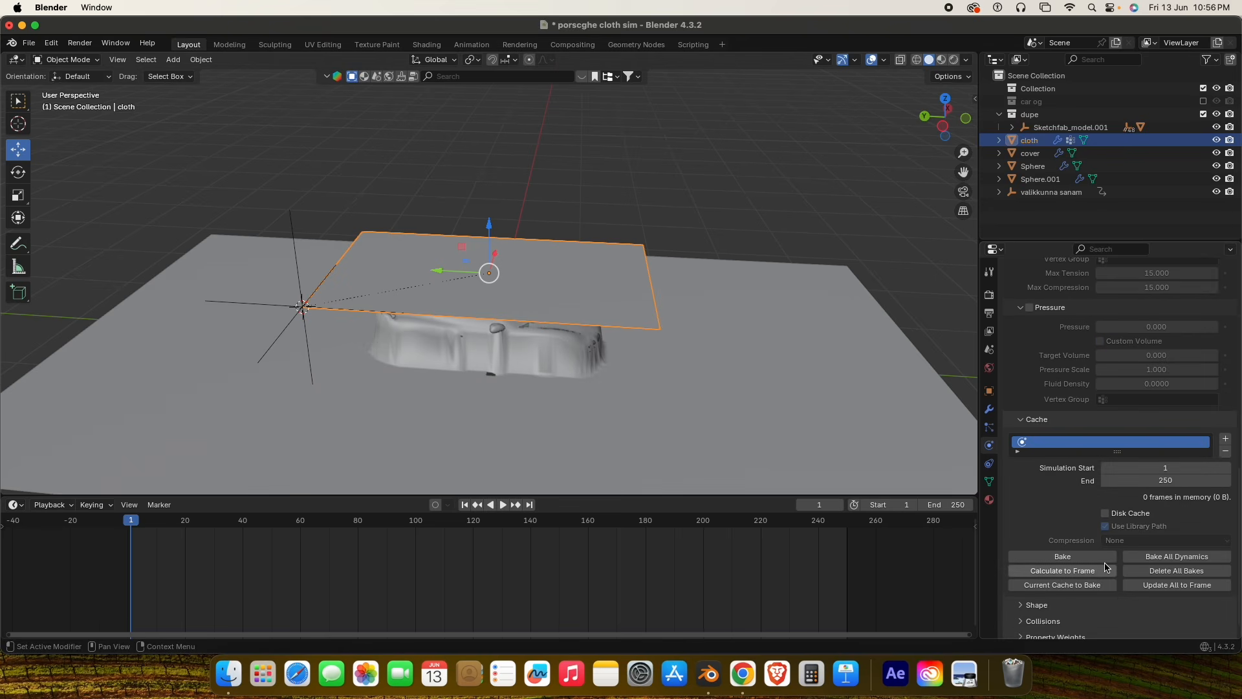
left_click(1053, 560)
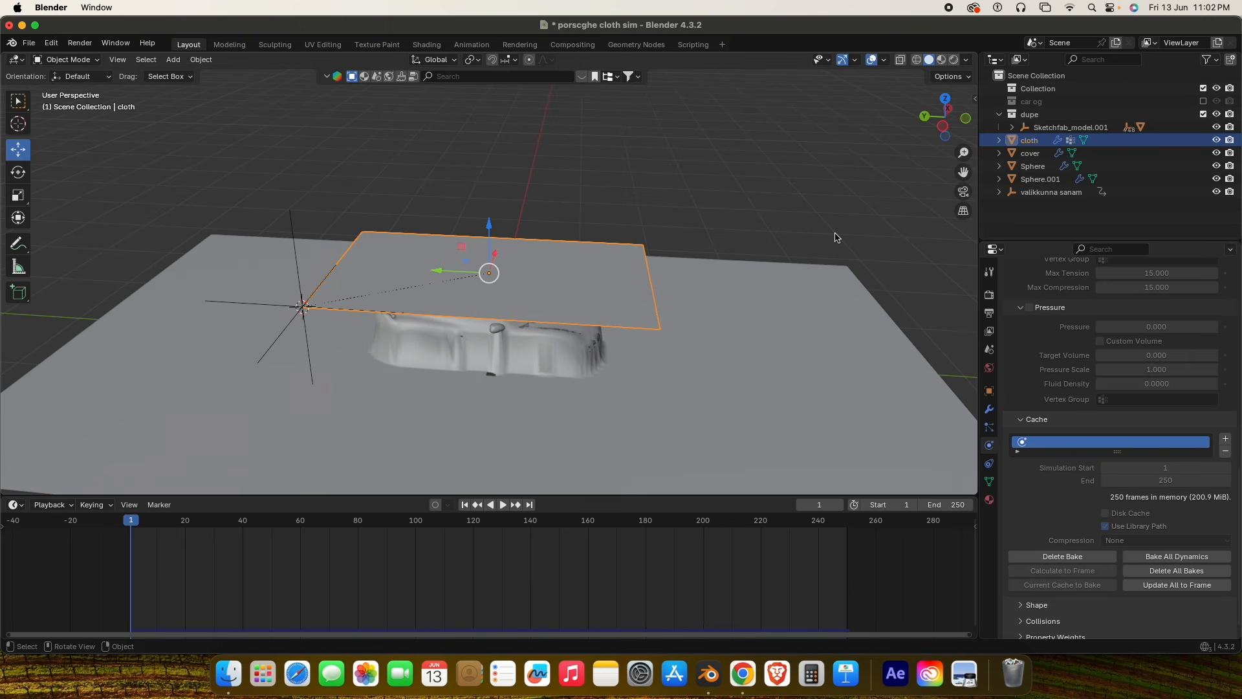
key("super+s")
Scrub the new bake to frames 66 and 75, examining the cloth's drape and pull from the side and front.
left_click_drag(963, 173, 1007, 137)
middle_click_drag(746, 323, 748, 292)
scroll(748, 292, "up", 2)
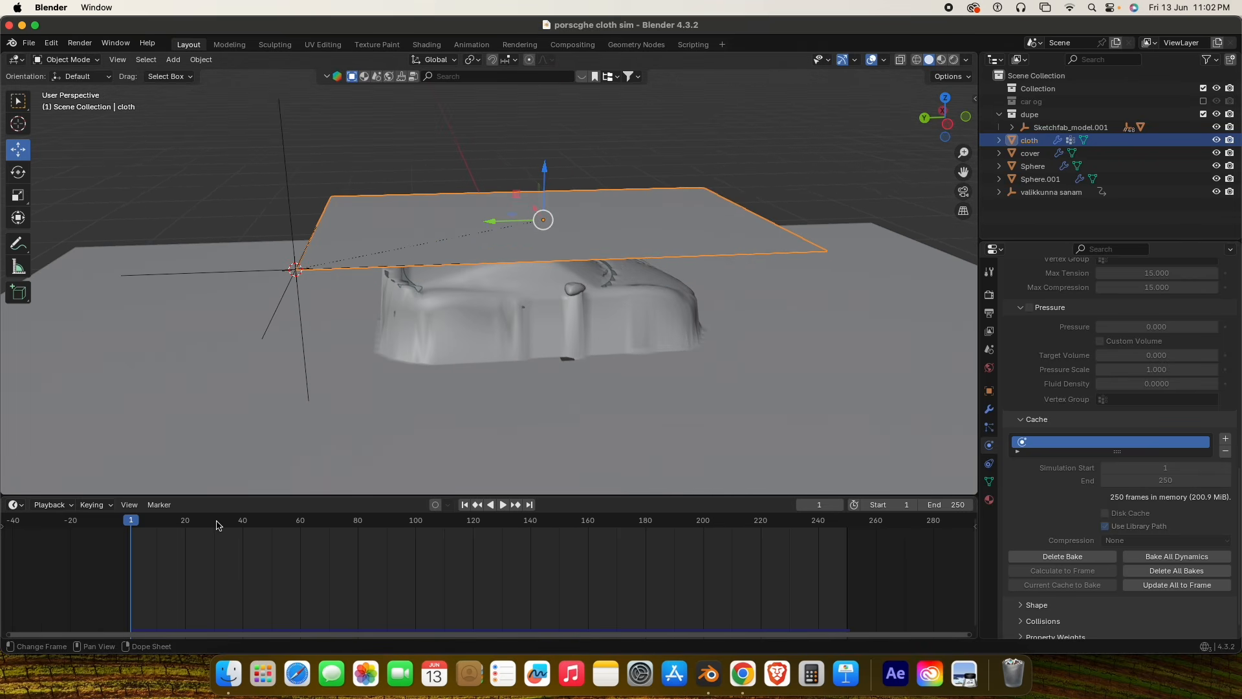
left_click_drag(216, 524, 307, 525)
key("space")
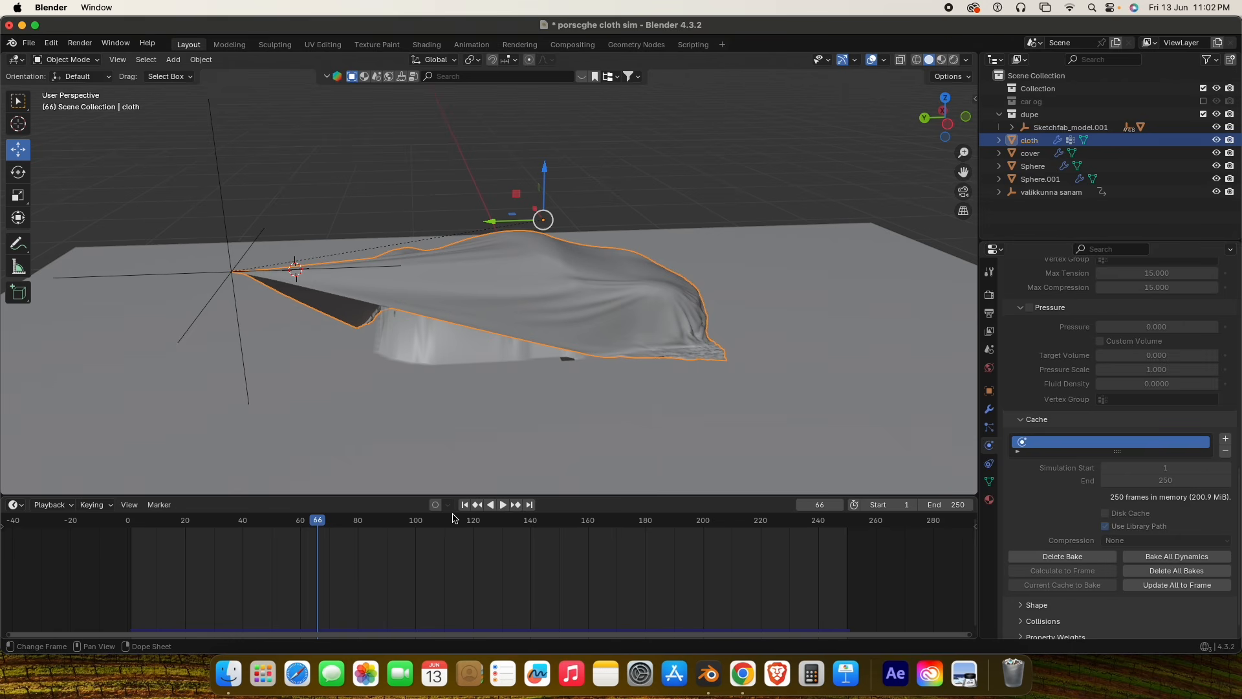
left_click_drag(317, 521, 343, 521)
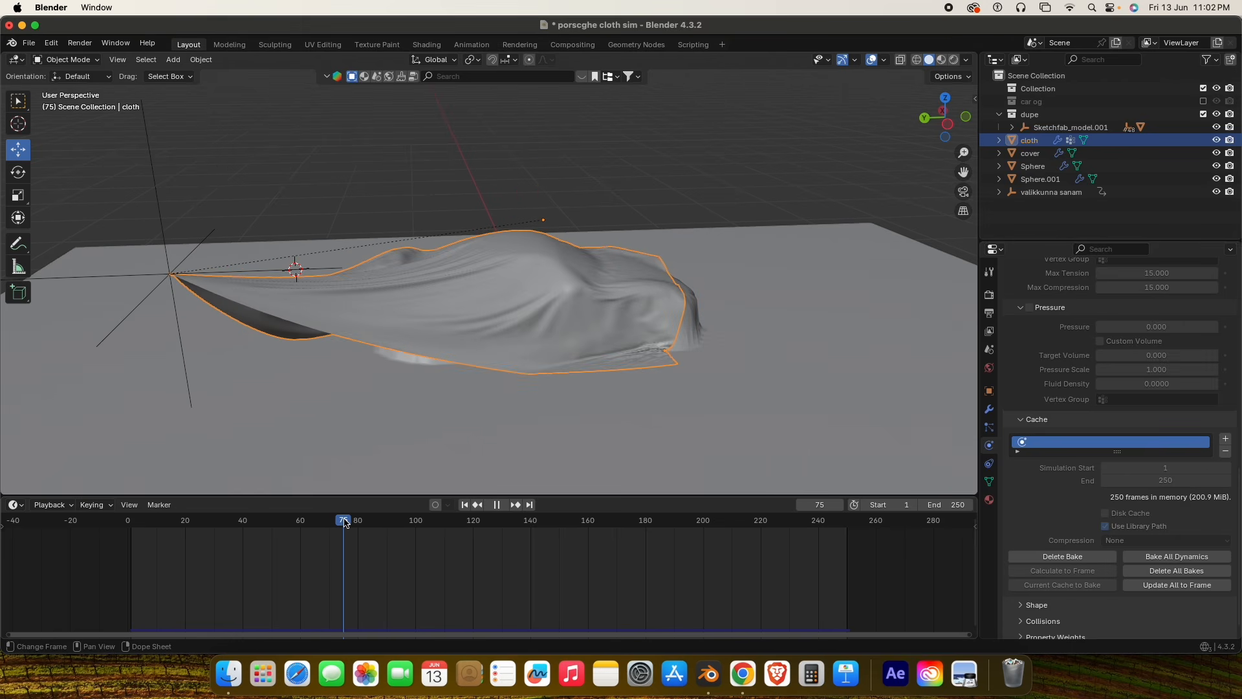
middle_click_drag(519, 451, 841, 401)
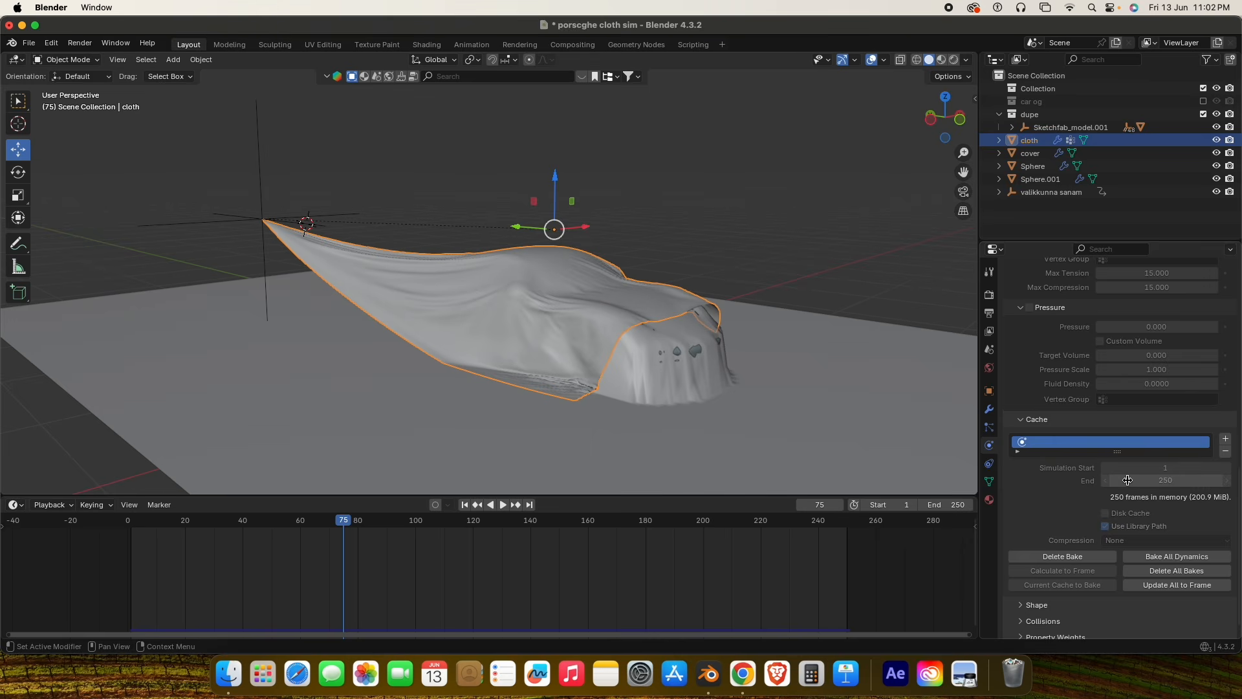
middle_click_drag(707, 397, 741, 401)
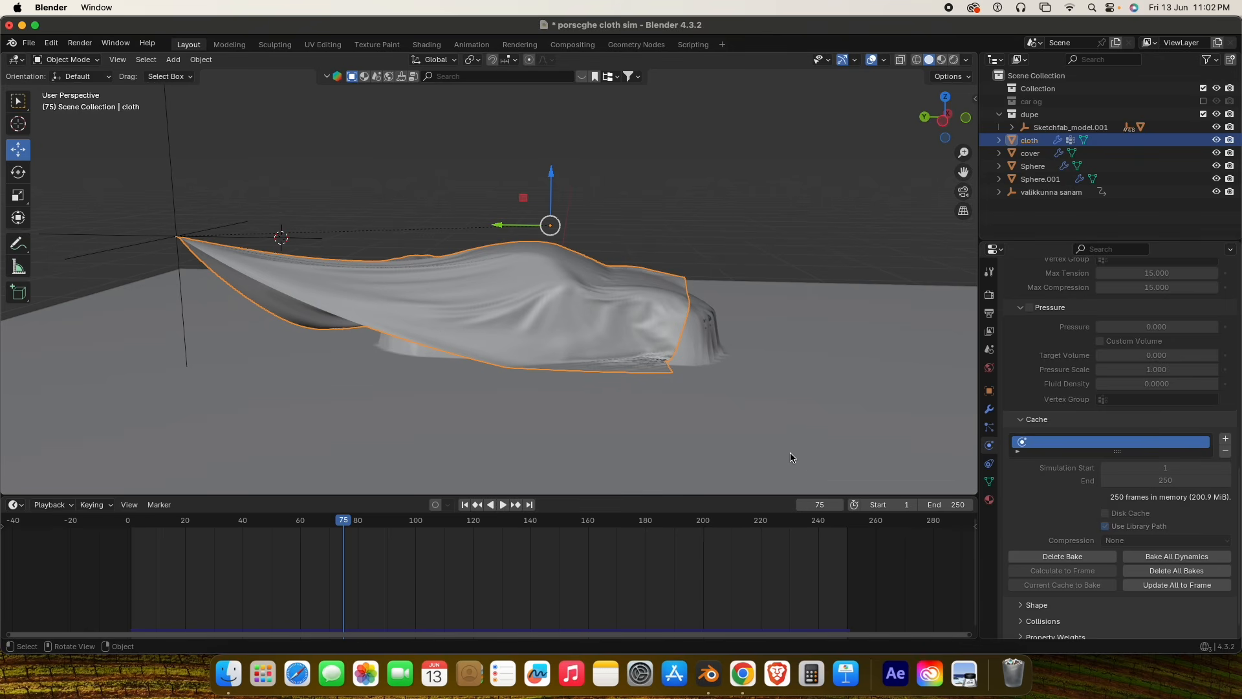
Play the baked animation from frame 75 to frame 139 and examine the pulled-off cloth beside the car from above.
left_click(503, 505)
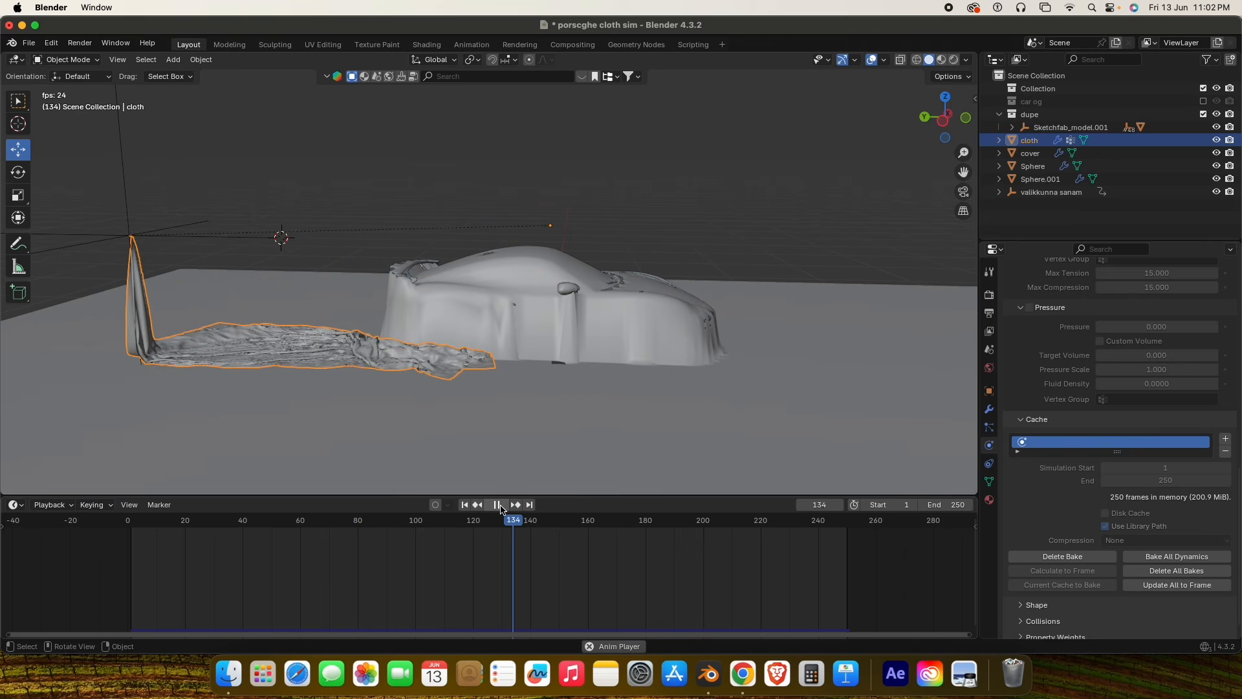
left_click(502, 507)
middle_click_drag(513, 356, 421, 375)
scroll(420, 374, "up", 3)
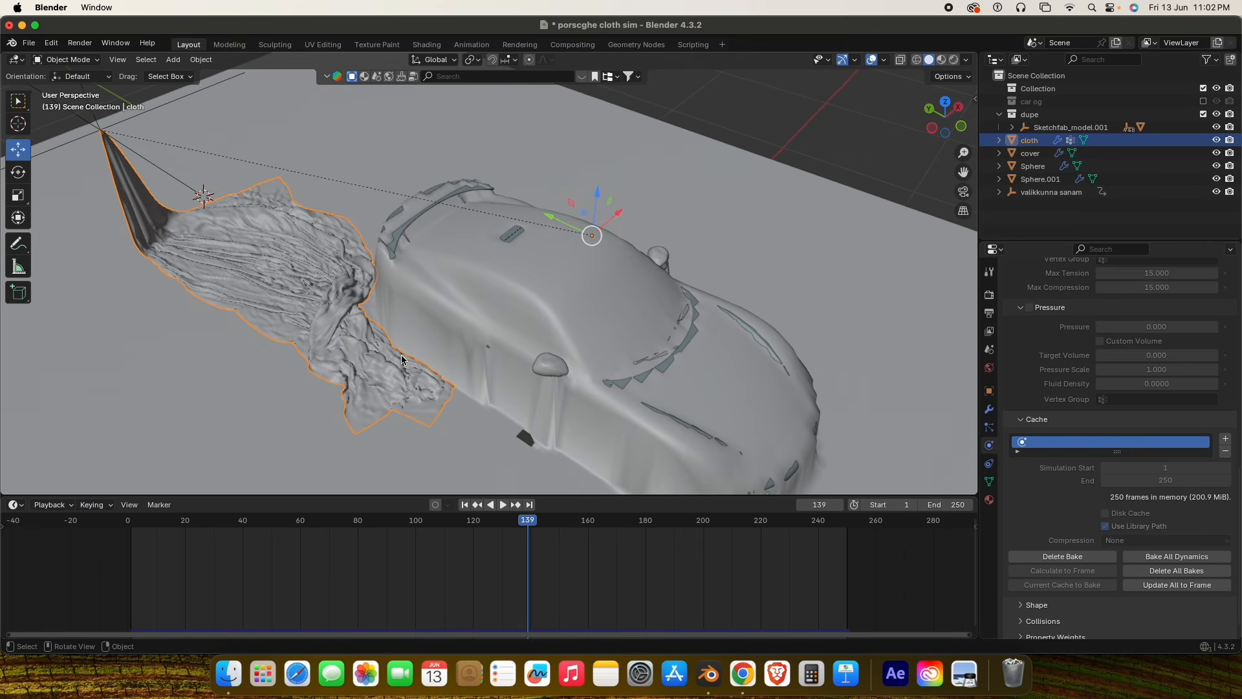
Examine the wrinkles of the pulled-off cloth beside the car up close and from farther away at frame 139.
scroll(401, 355, "down", 3)
scroll(401, 355, "up", 6)
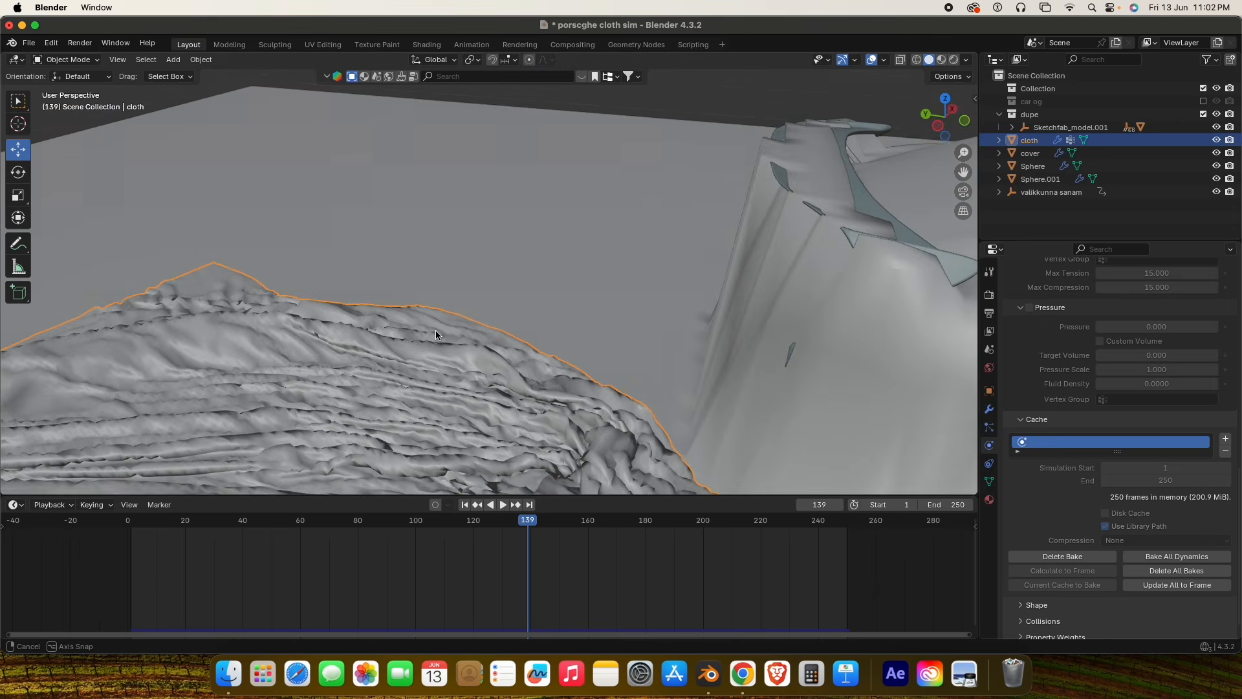
scroll(383, 350, "down", 3)
scroll(383, 349, "up", 6)
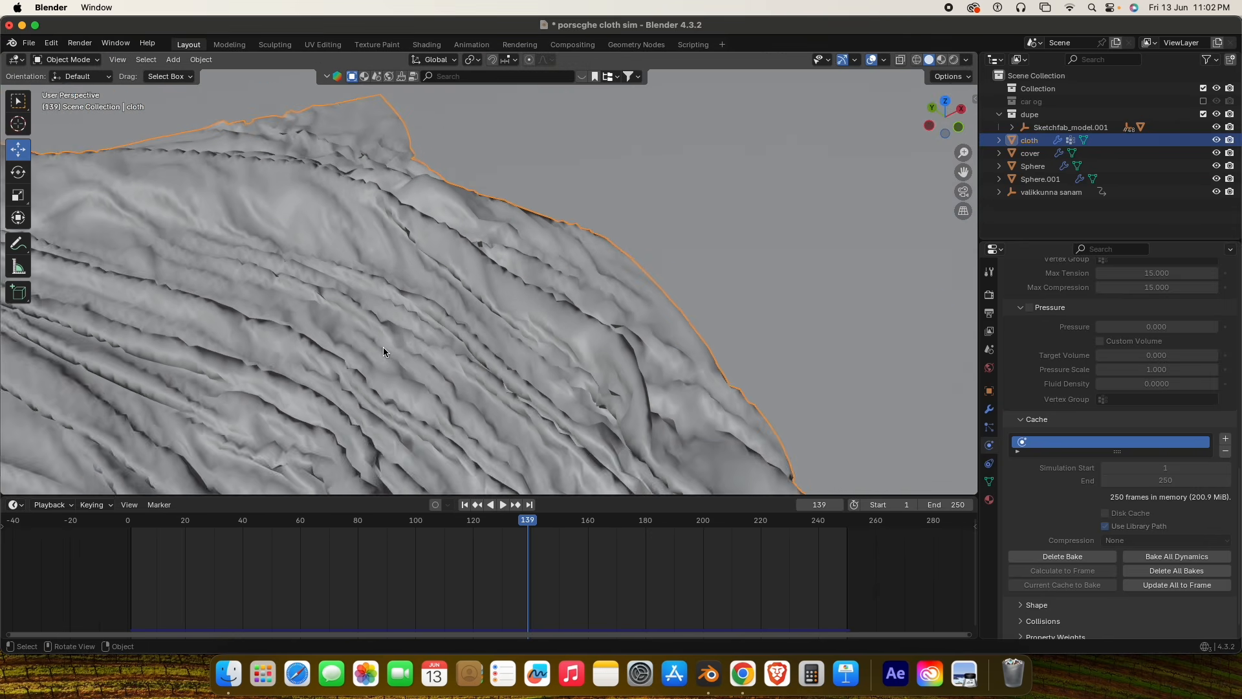
scroll(414, 356, "down", 8)
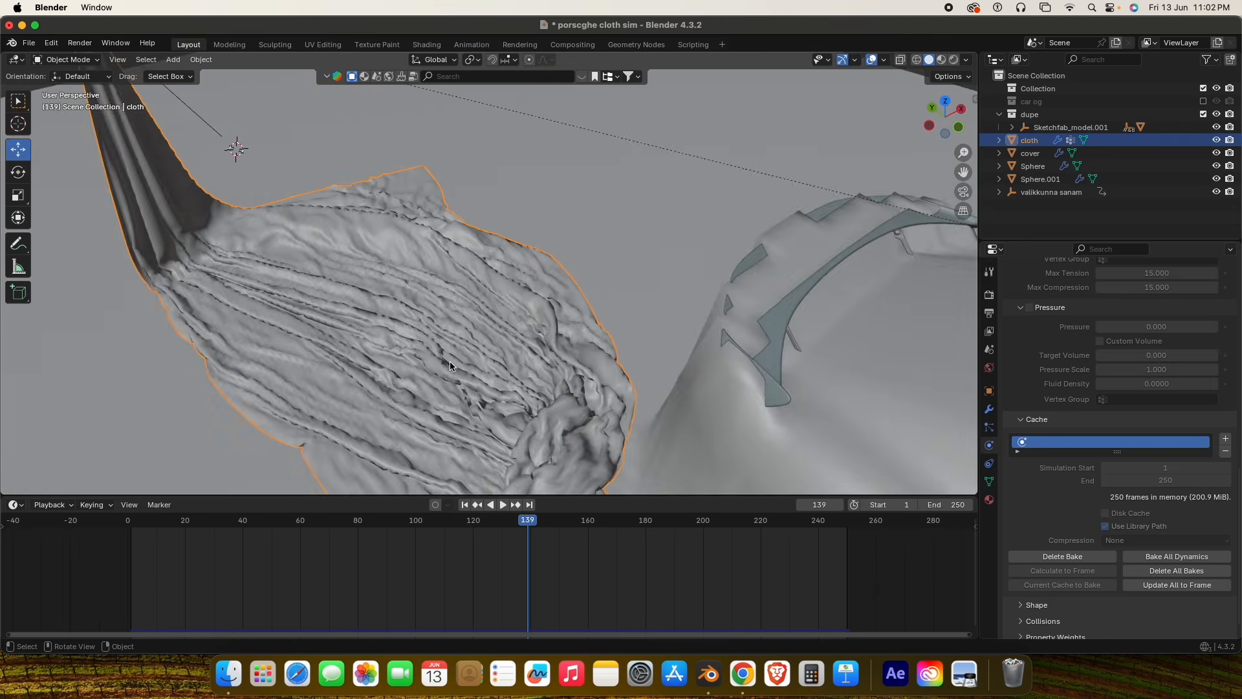
middle_click_drag(471, 389, 511, 369)
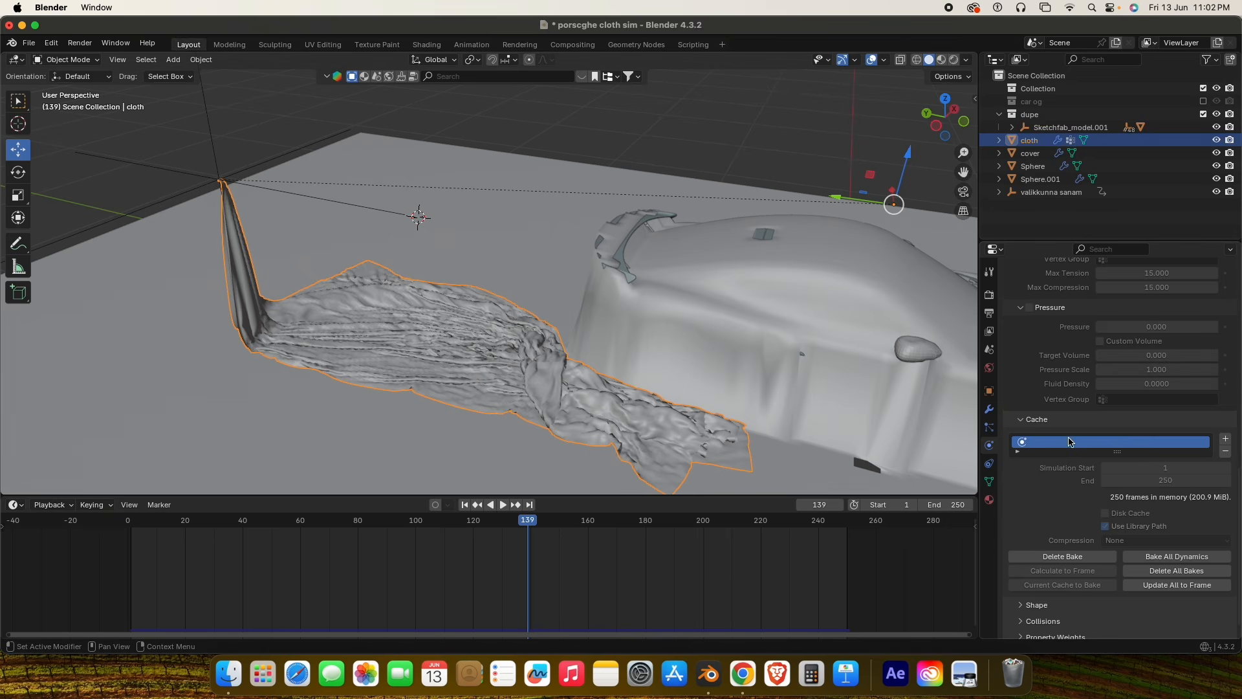
Review the cloth's Shape settings and its Collisions settings, including Object Collisions and Self Collisions.
scroll(1062, 518, "up", 5)
scroll(1054, 563, "down", 6)
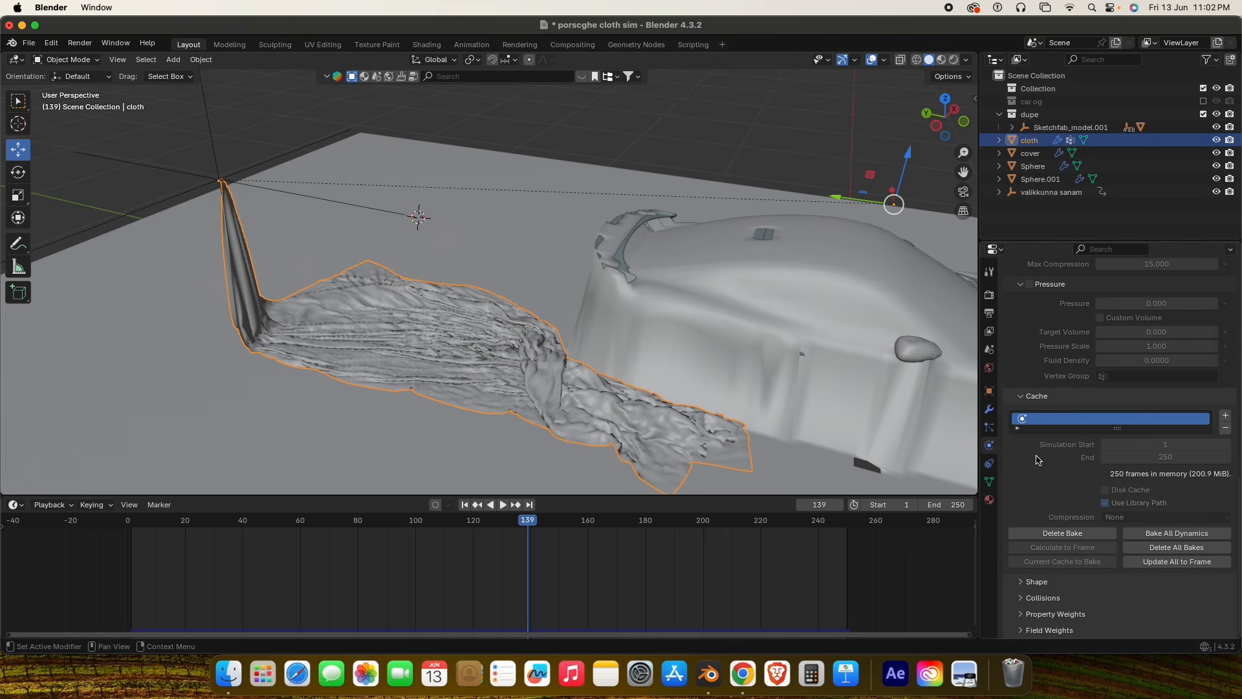
left_click(1037, 583)
scroll(1037, 587, "down", 5)
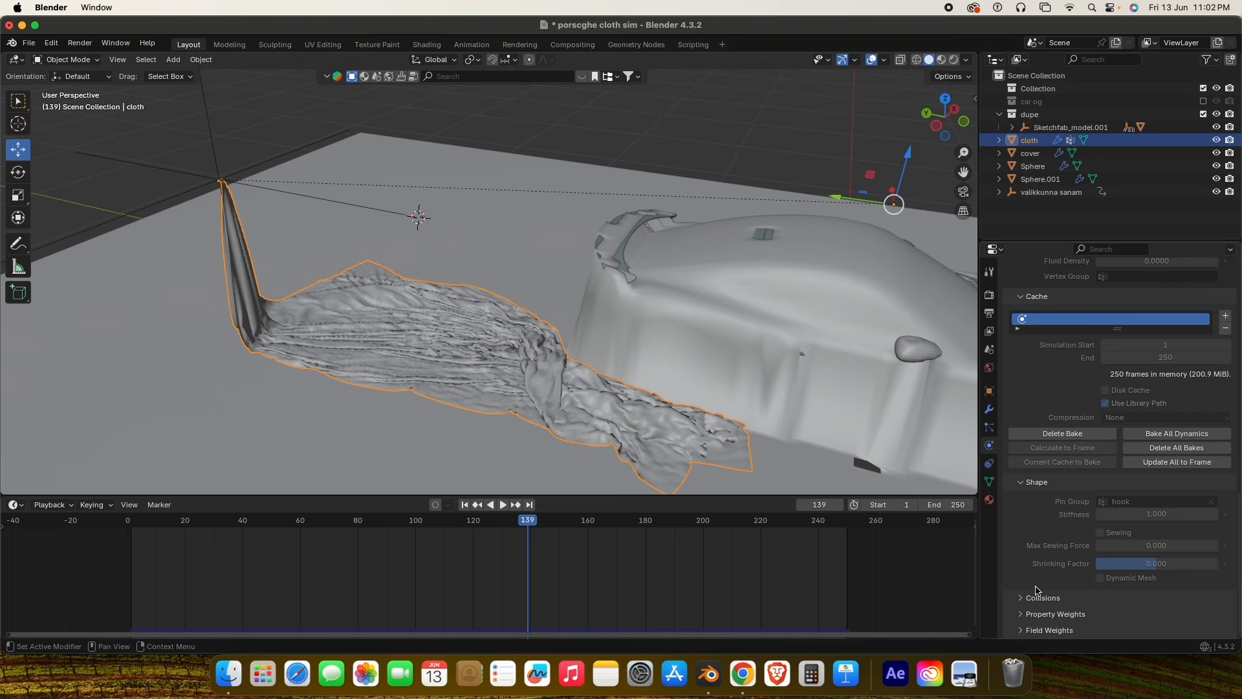
left_click(1053, 489)
left_click(1044, 598)
scroll(1047, 592, "down", 6)
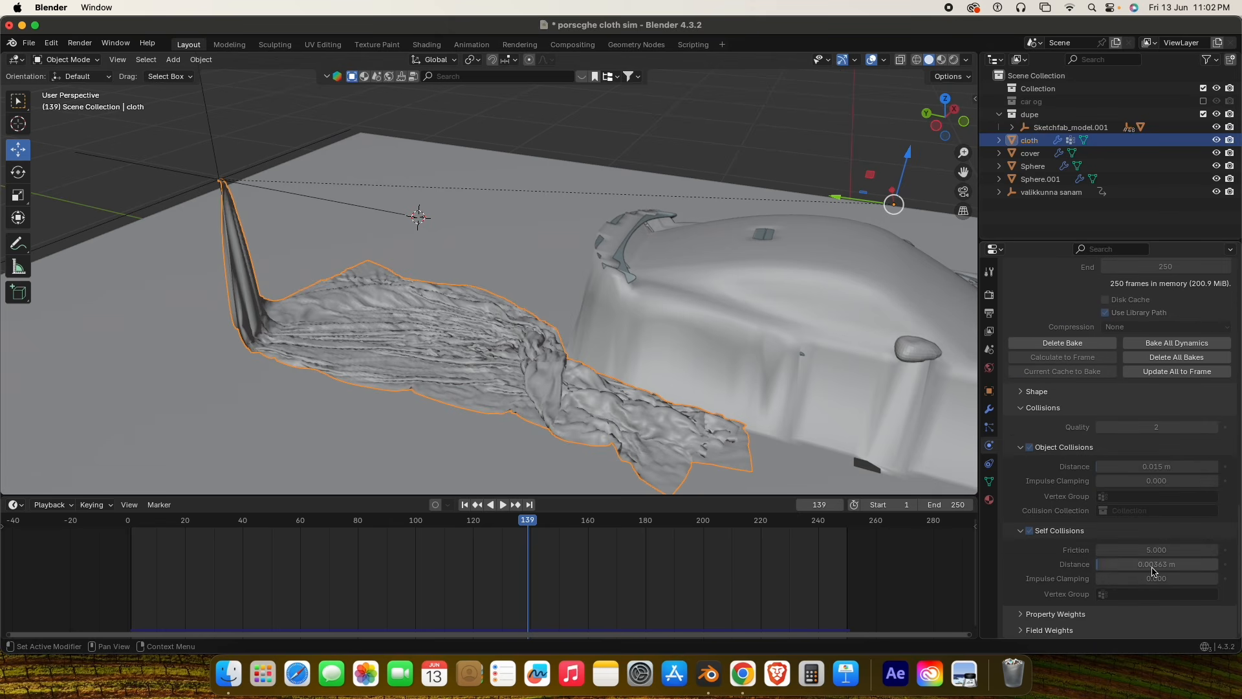
Scrub the bake back to frame 14 and examine the cloth draped over the car from above and the side.
left_click_drag(512, 524, 168, 535)
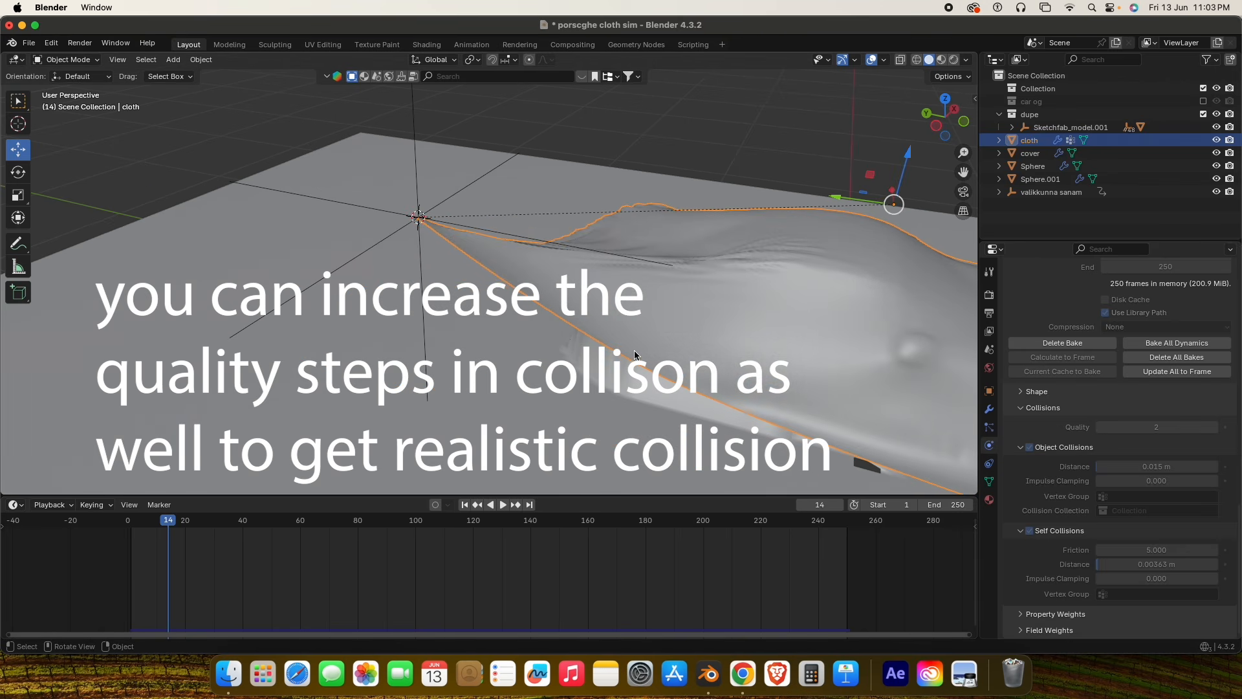
left_click_drag(956, 174, 700, 298)
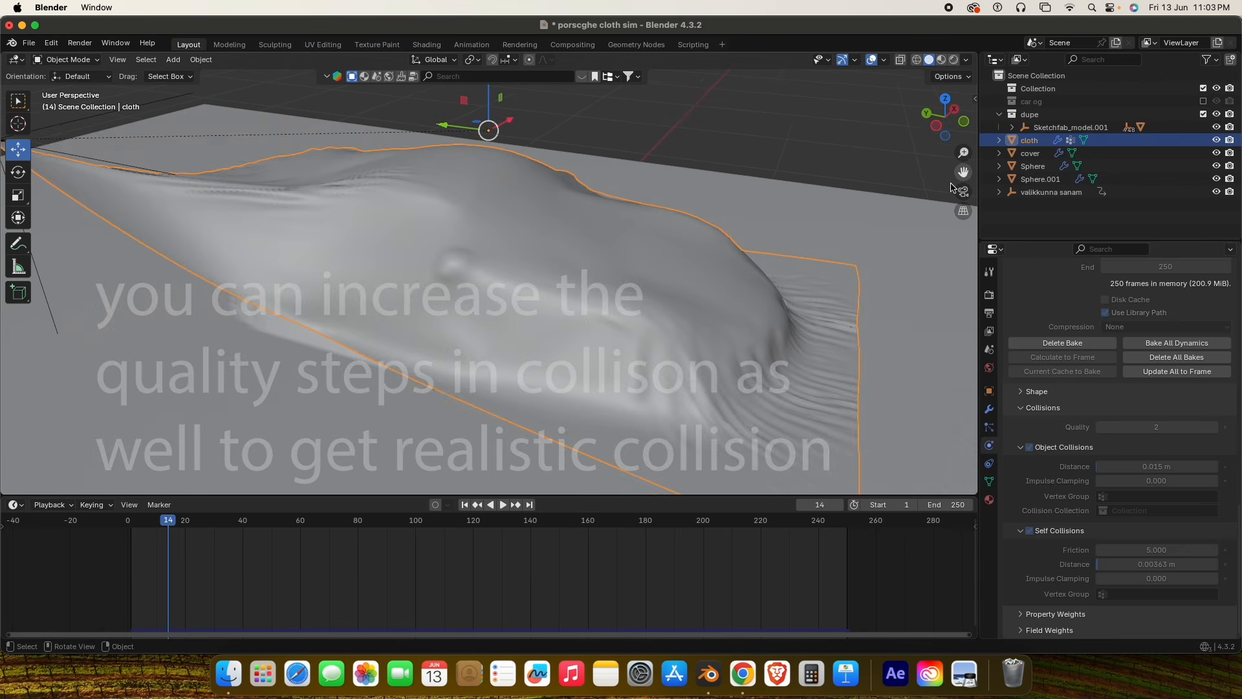
scroll(699, 309, "up", 2)
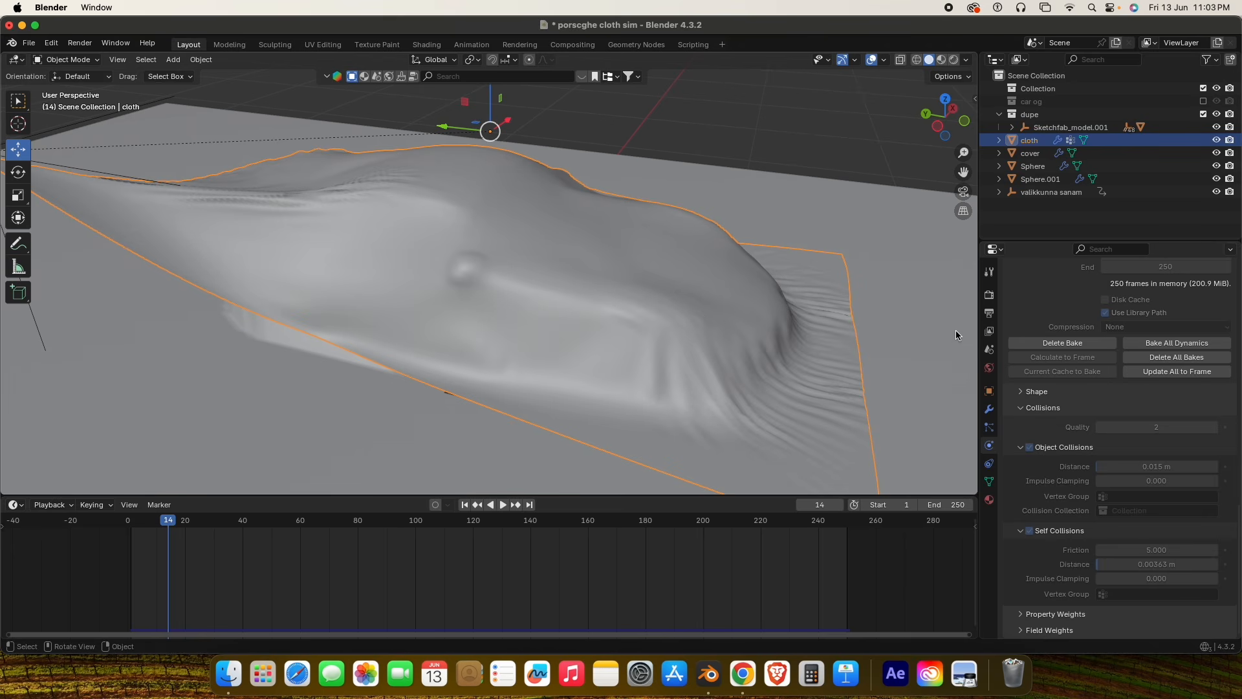
middle_click_drag(678, 317, 667, 281)
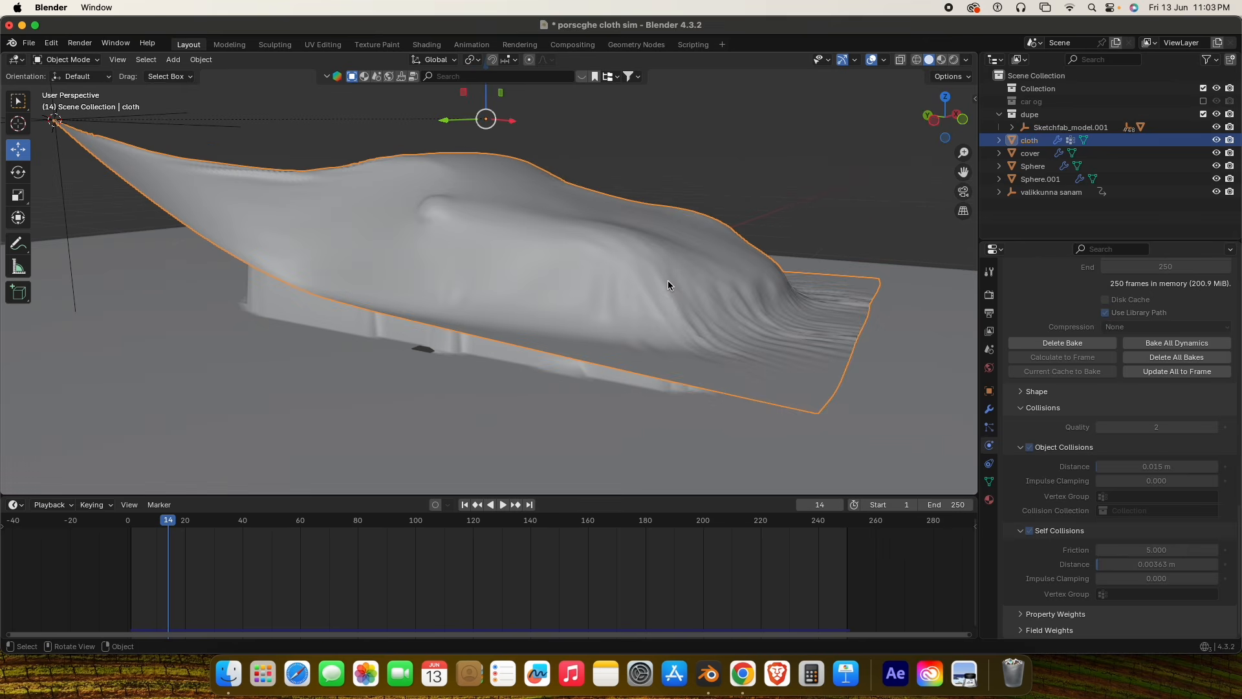
Play the cloth animation, look through the camera, and scrub forward from frame 81 to check the reveal of the car.
key("space")
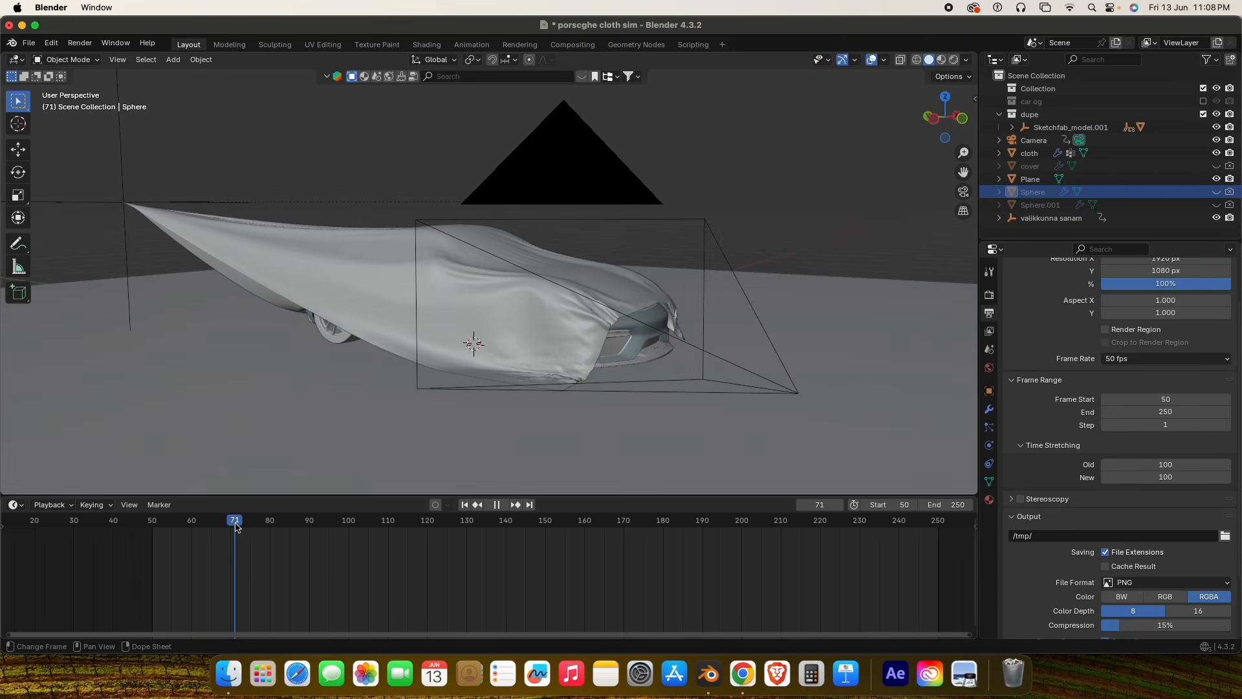
key("KP_0")
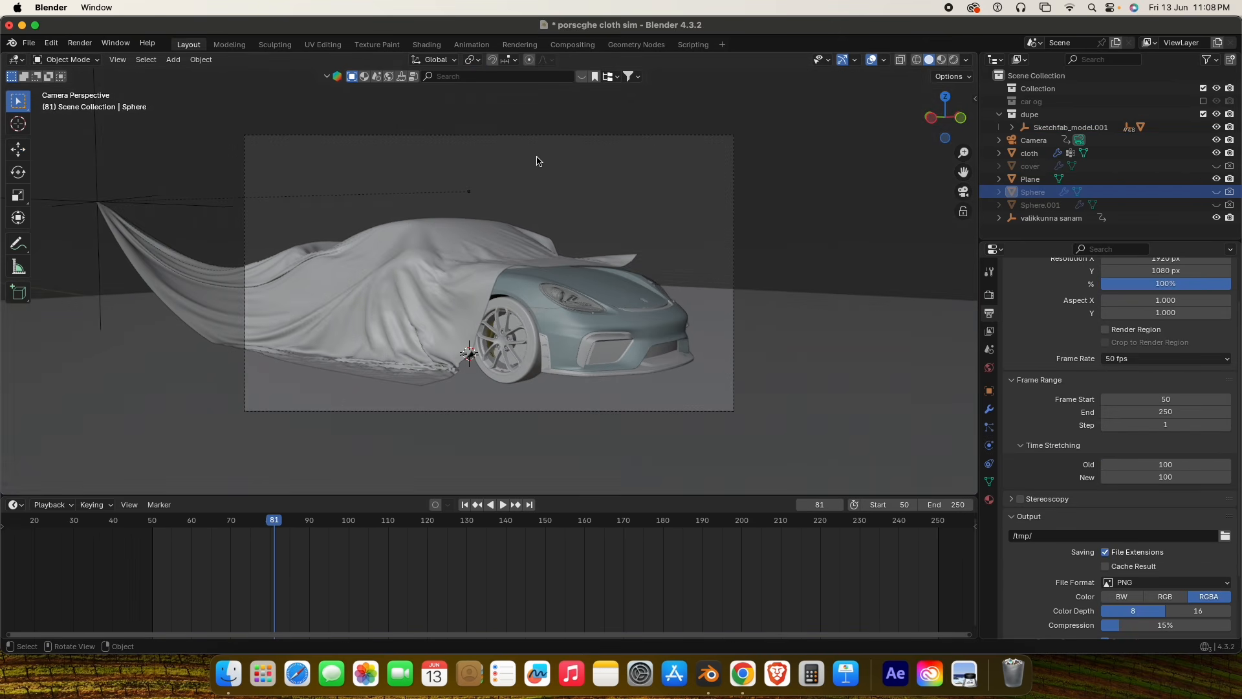
mouse_move(274, 524)
left_mouse_down()
mouse_move(220, 523)
mouse_move(341, 530)
mouse_move(246, 533)
mouse_move(292, 535)
left_mouse_up()
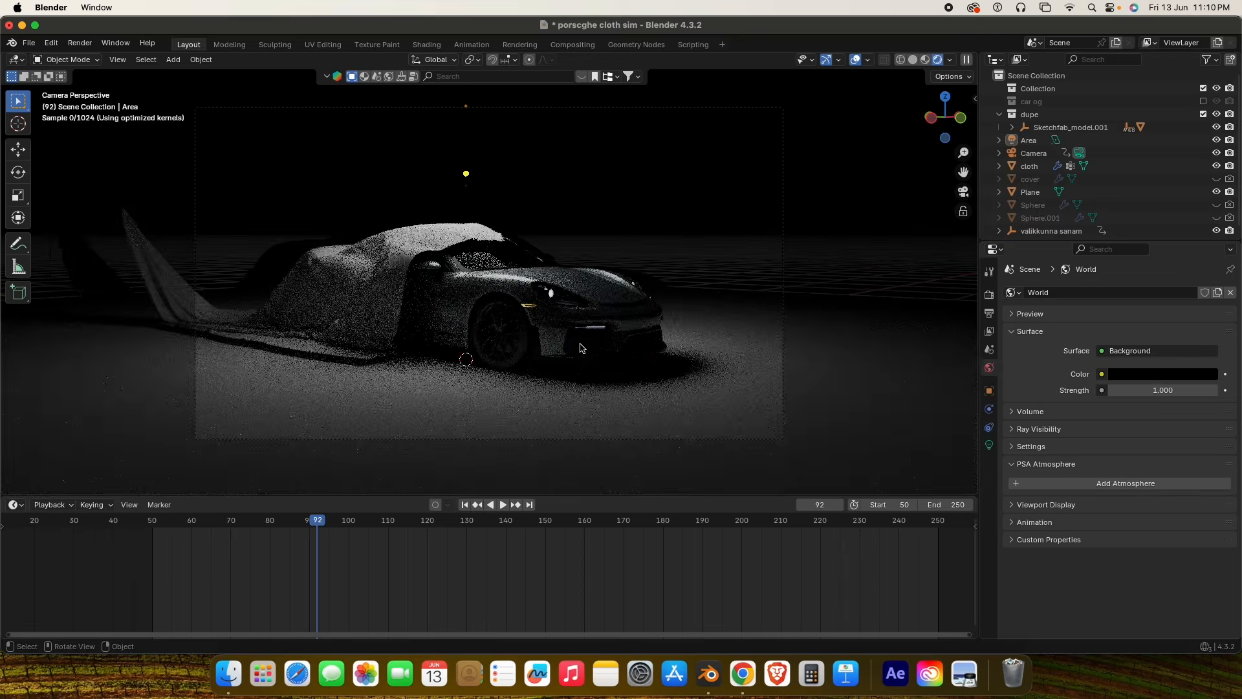
Deselect the camera, scrub the rendered preview back to frames 63 and 51, and examine the covered car outside the camera view.
left_click(842, 226)
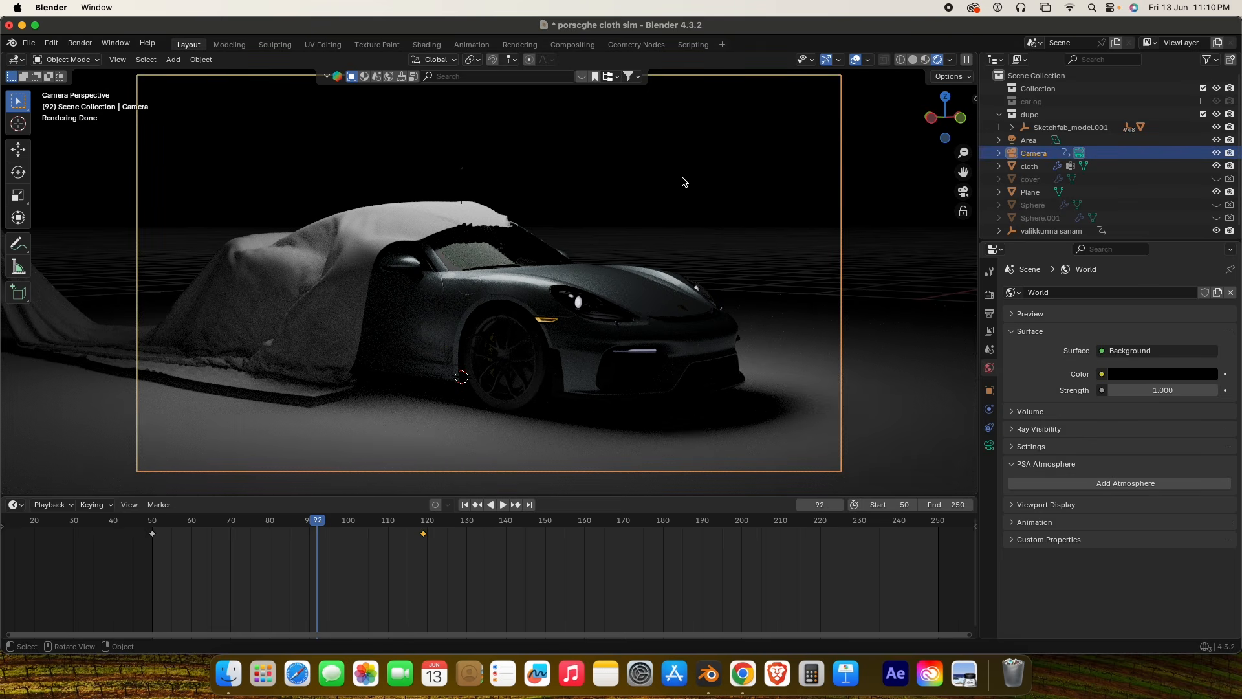
key("alt+a")
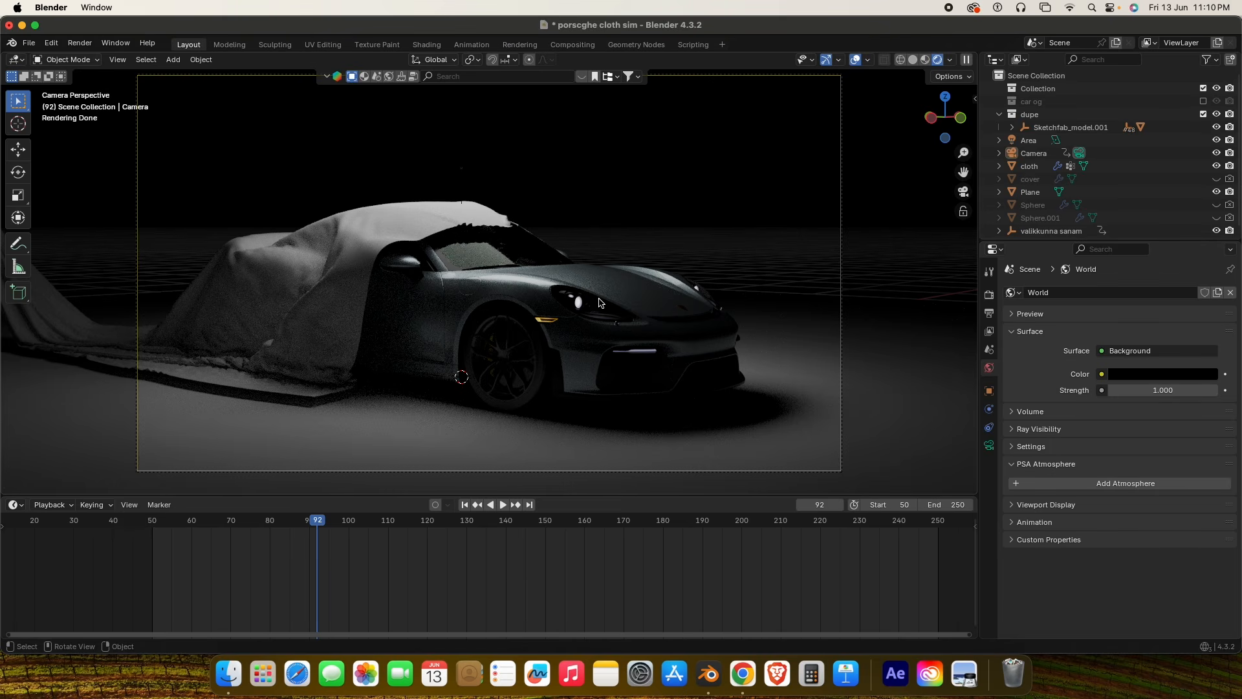
left_click_drag(317, 525, 203, 516)
middle_click_drag(471, 410, 487, 465)
scroll(486, 462, "down", 2)
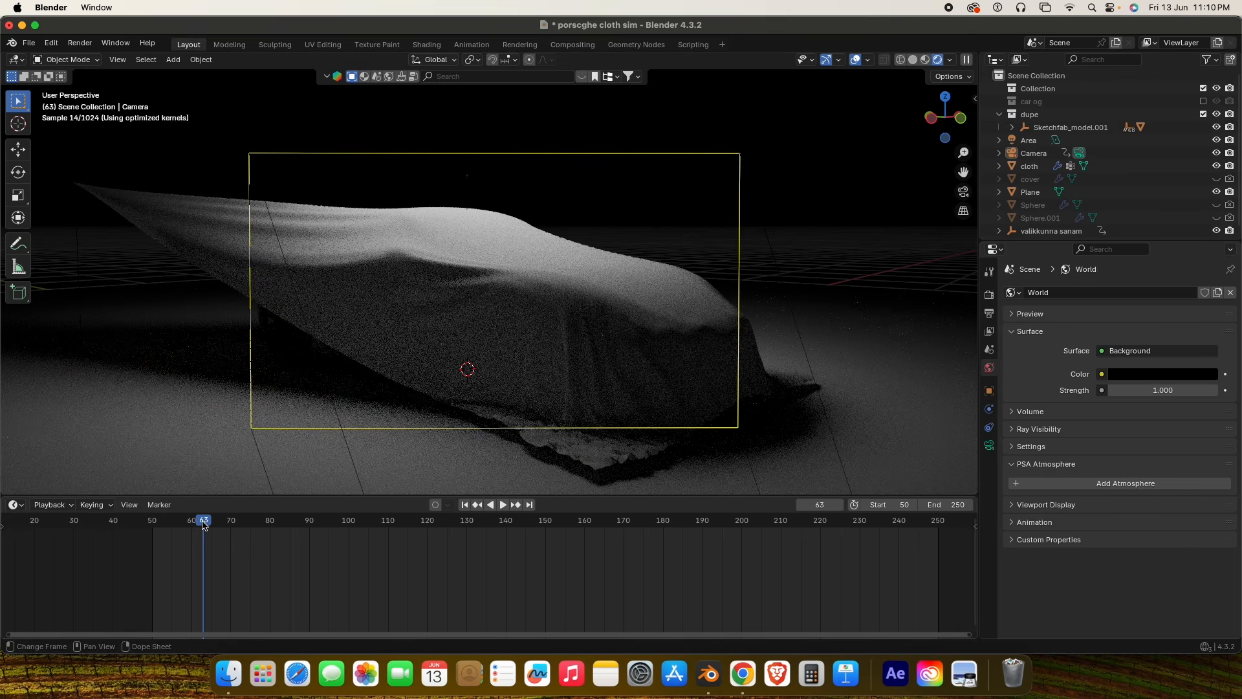
left_click_drag(204, 521, 158, 522)
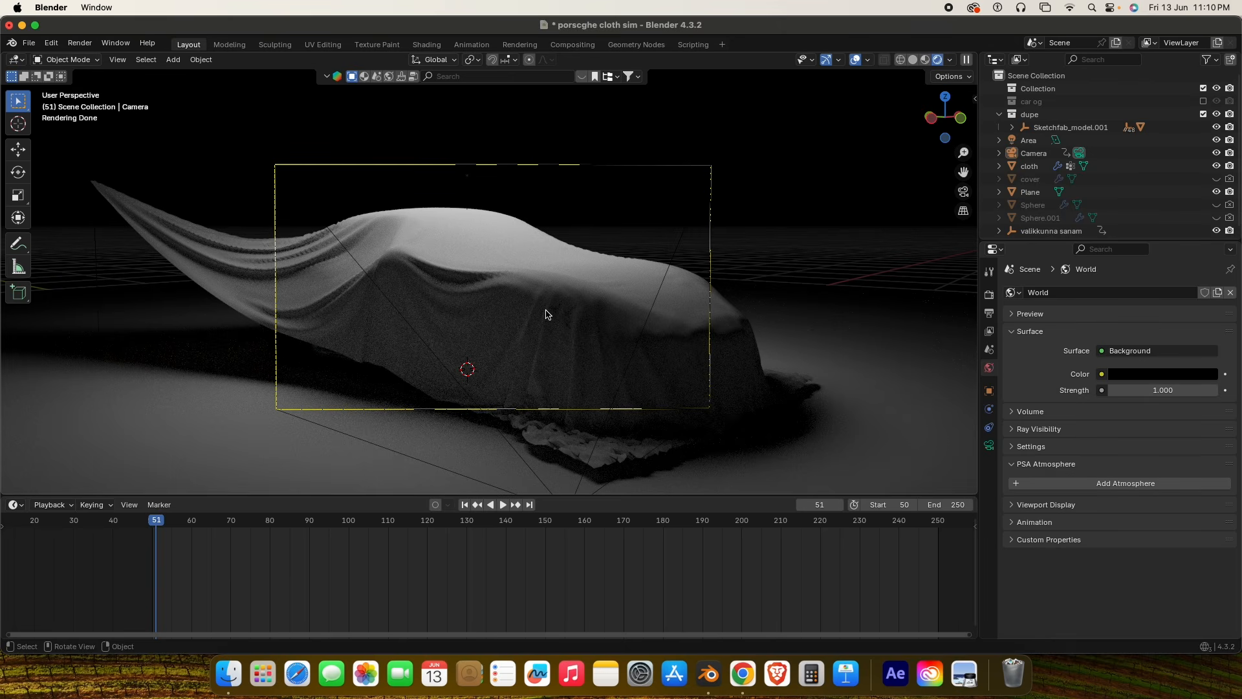
middle_click_drag(545, 315, 566, 268)
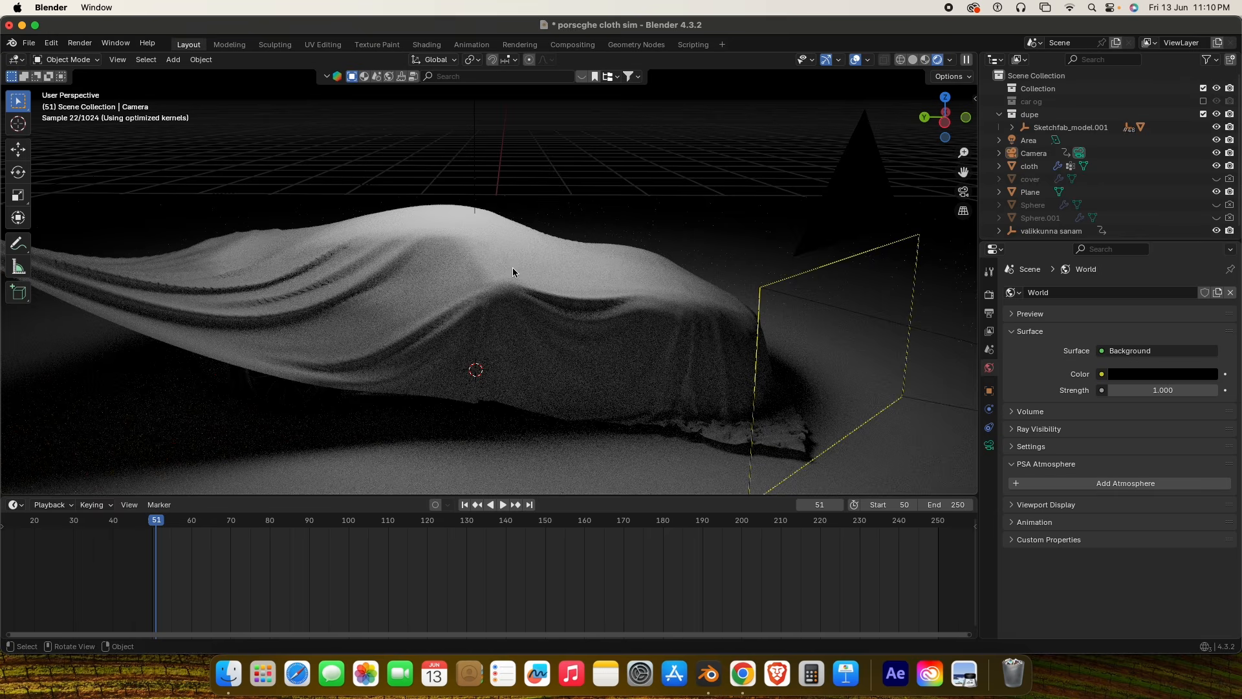